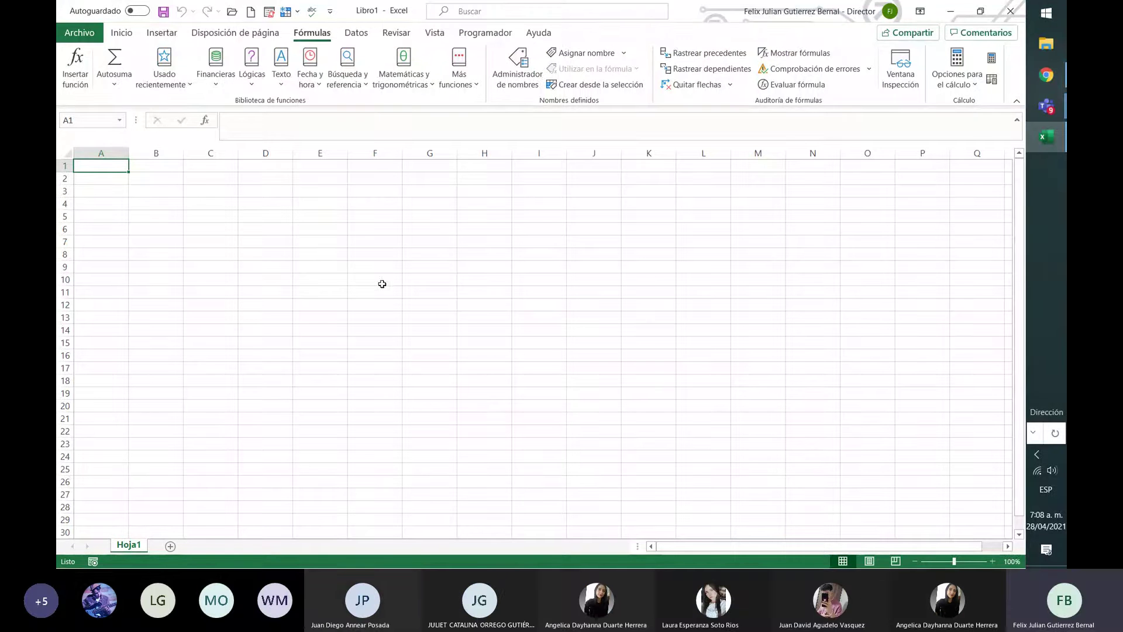
Open the Insert Function dialog for cell A1 and dismiss it without inserting a function.
left_click(125, 37)
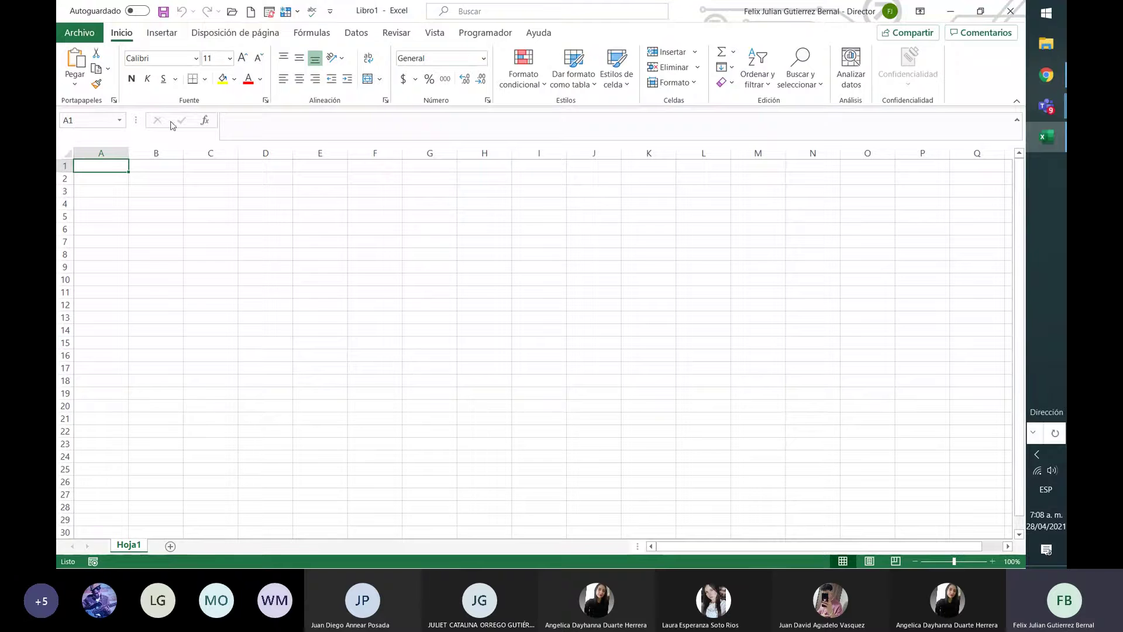
left_click(268, 121)
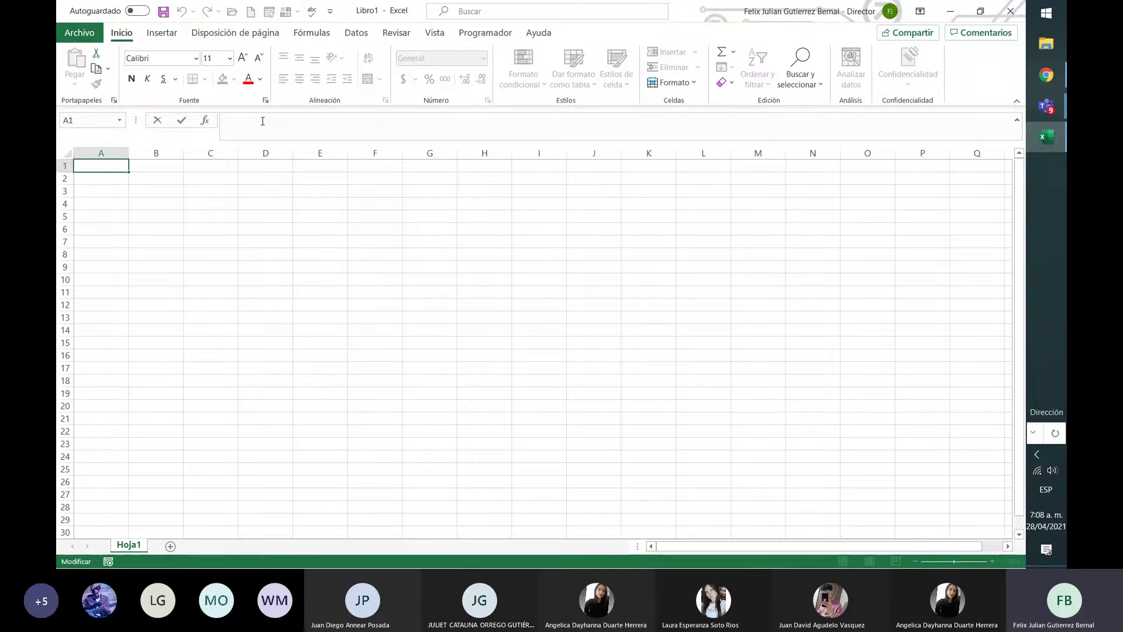
left_click(193, 123)
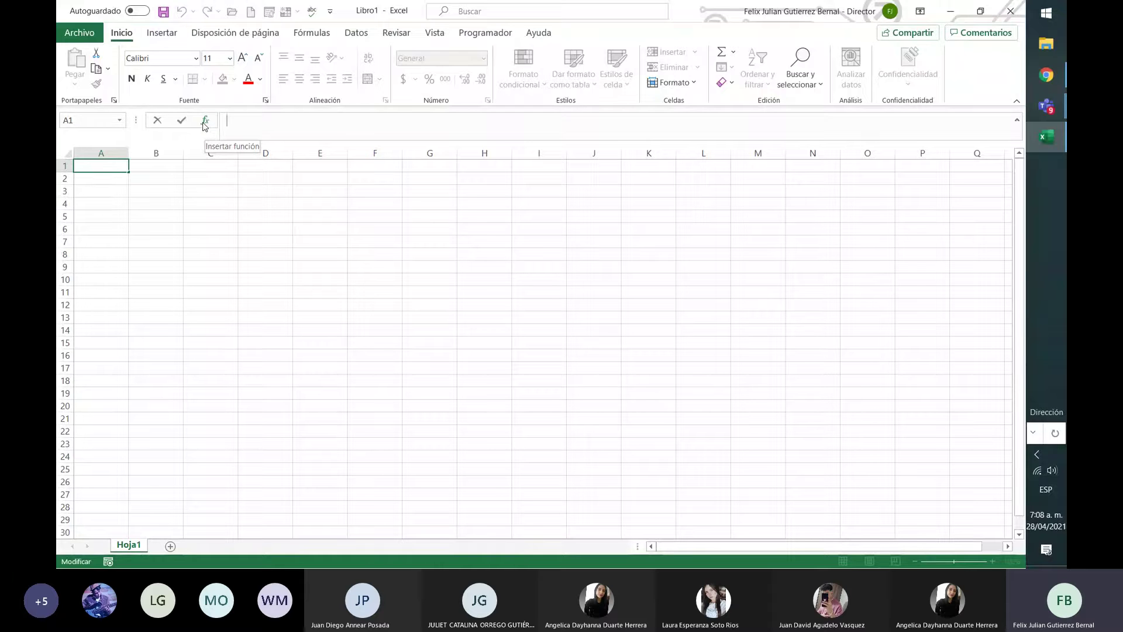
left_click(205, 121)
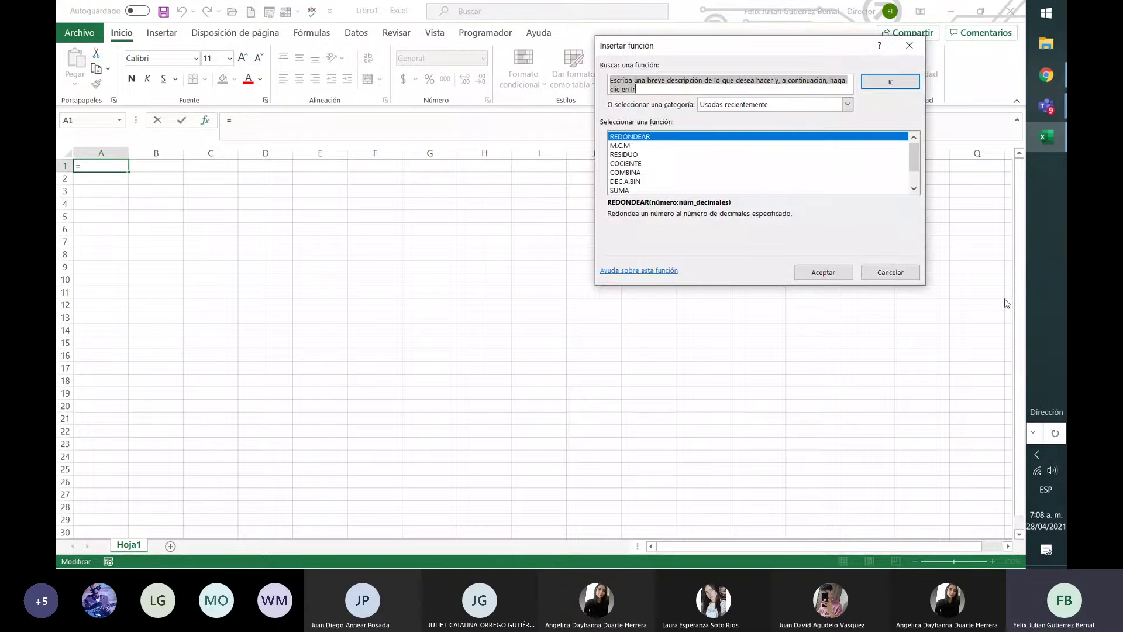
left_click(895, 273)
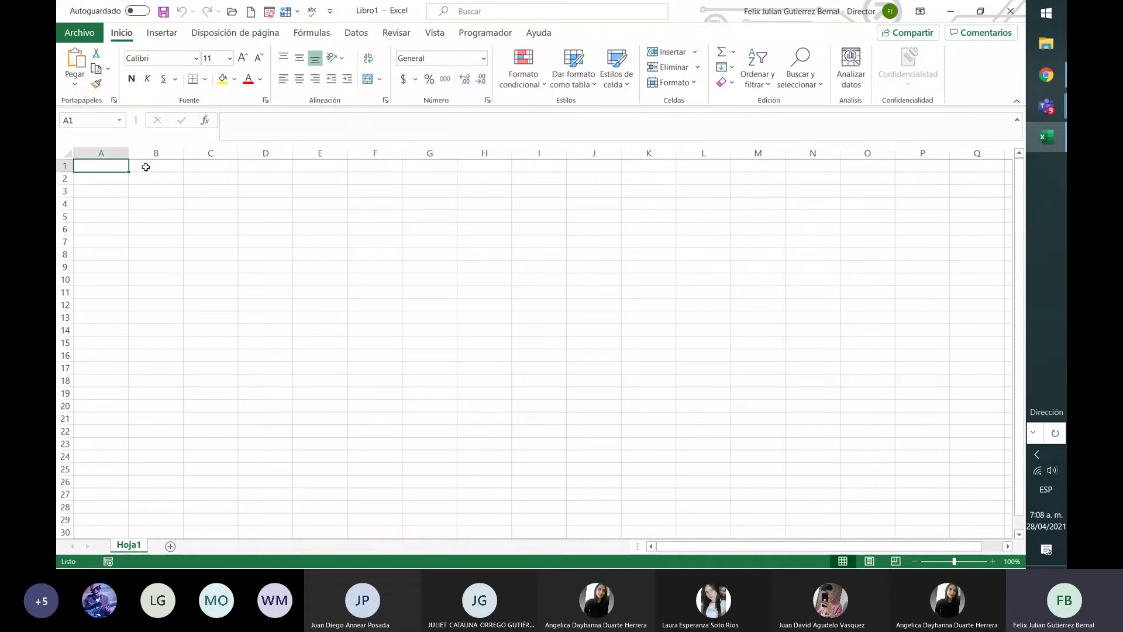
Start a formula with an equals sign in cell B2 and open the full function list through Más funciones.
key("Right")
key("Down")
type("=")
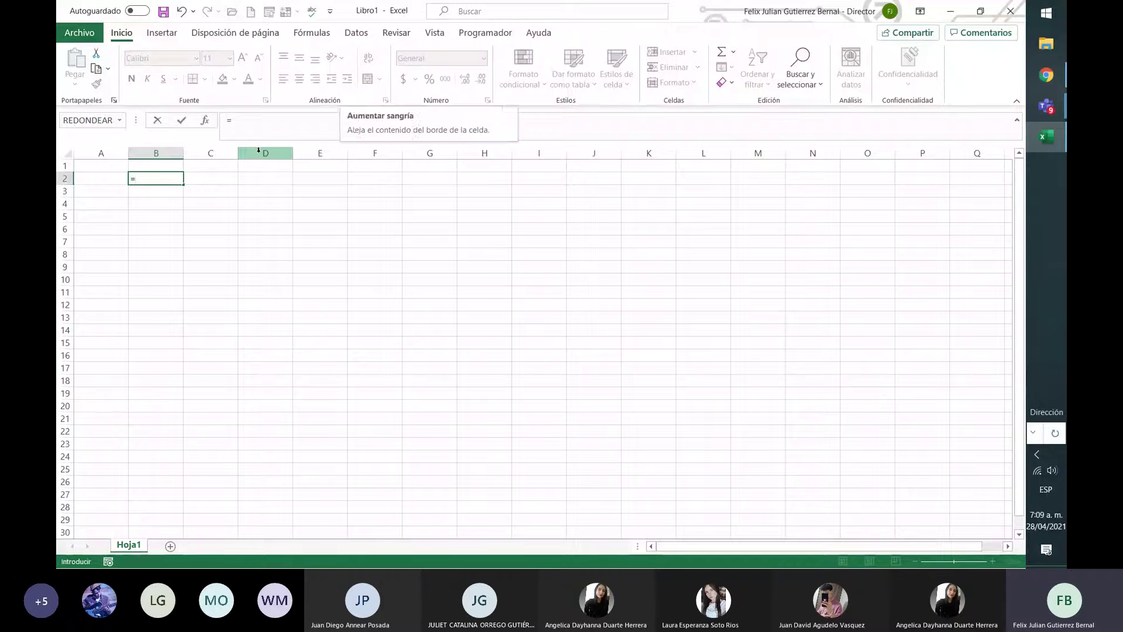
left_click(120, 122)
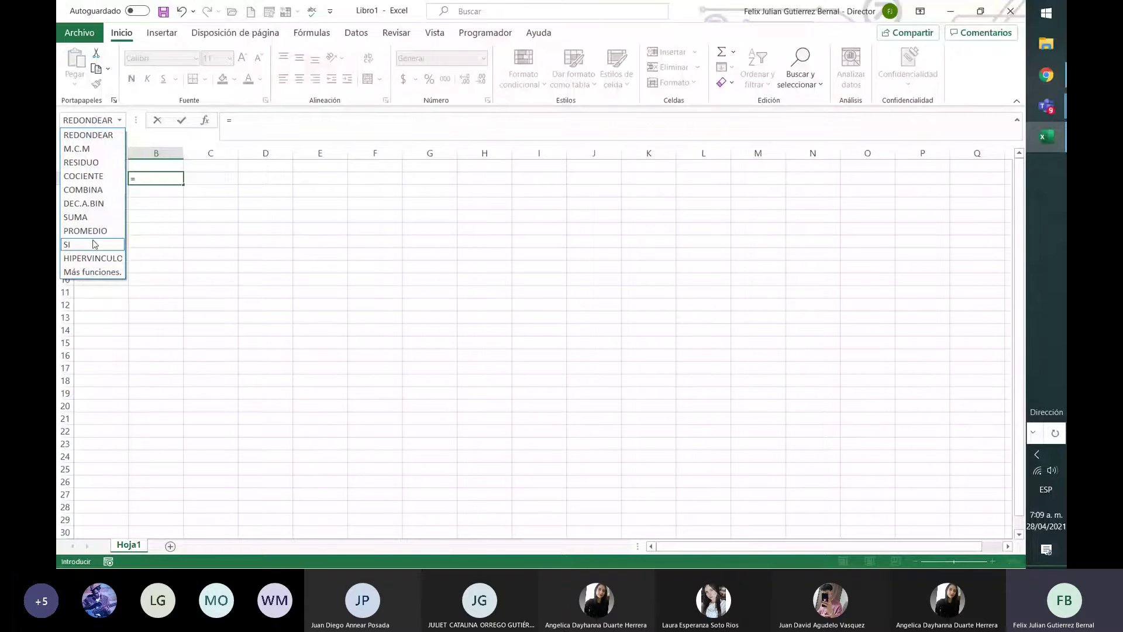
left_click(98, 273)
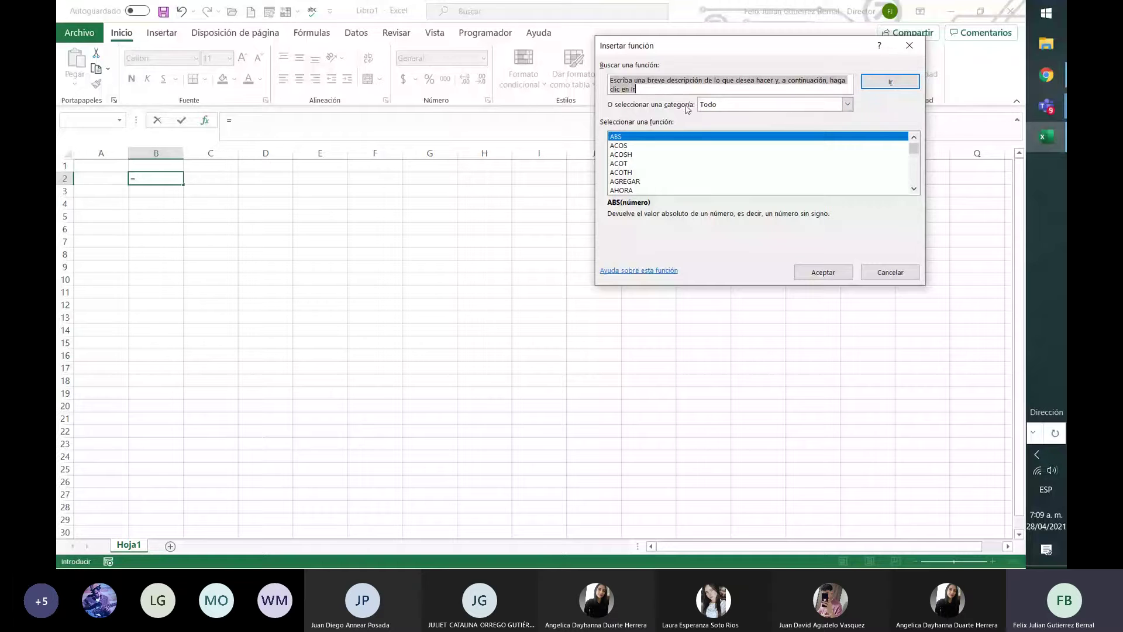
Search the available functions for "potencia".
left_click(667, 82)
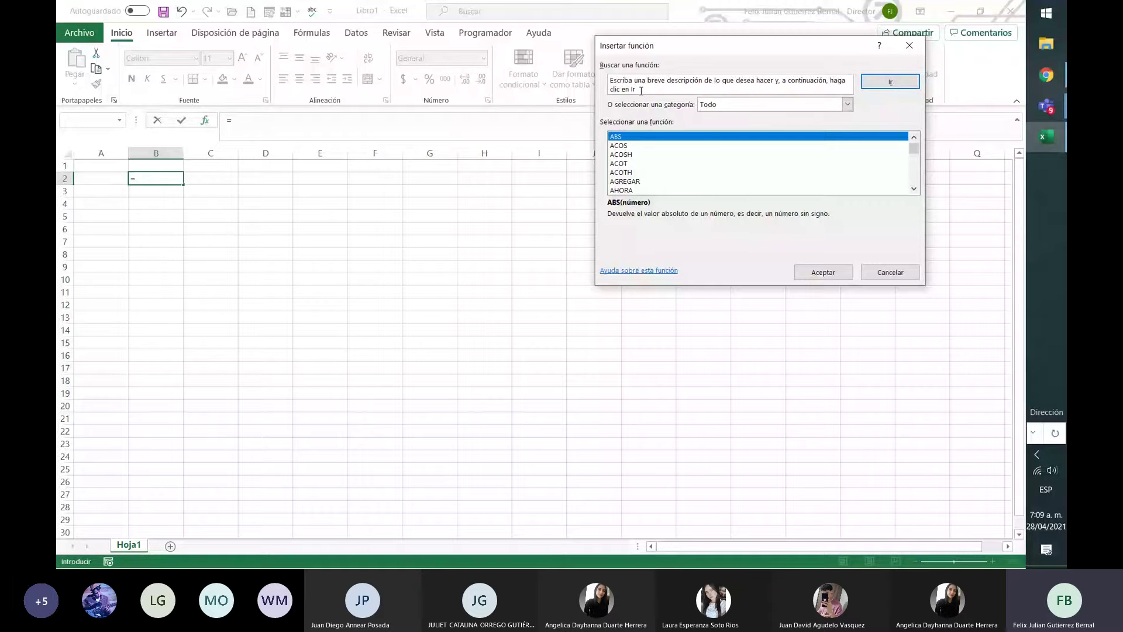
left_click_drag(639, 90, 608, 84)
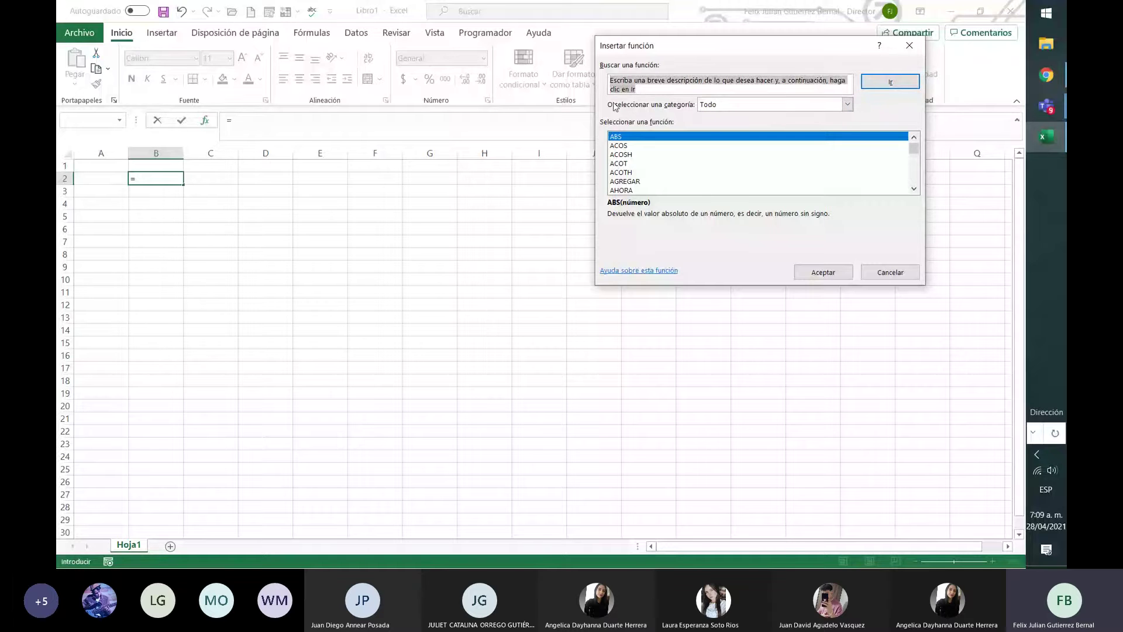
type("r")
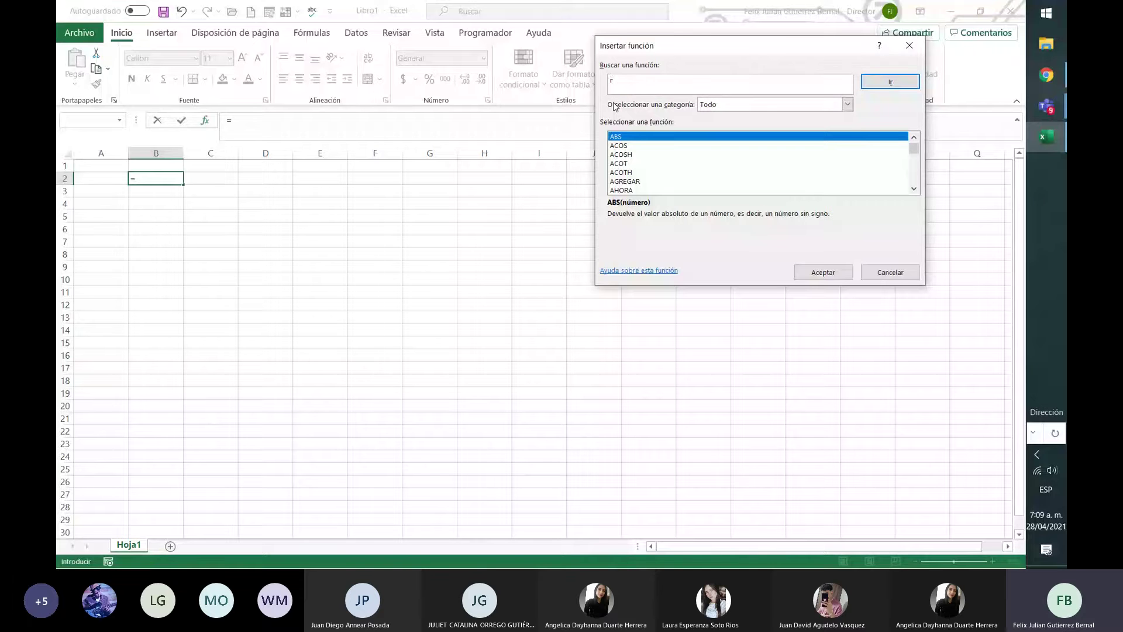
type("potencia")
left_click(886, 82)
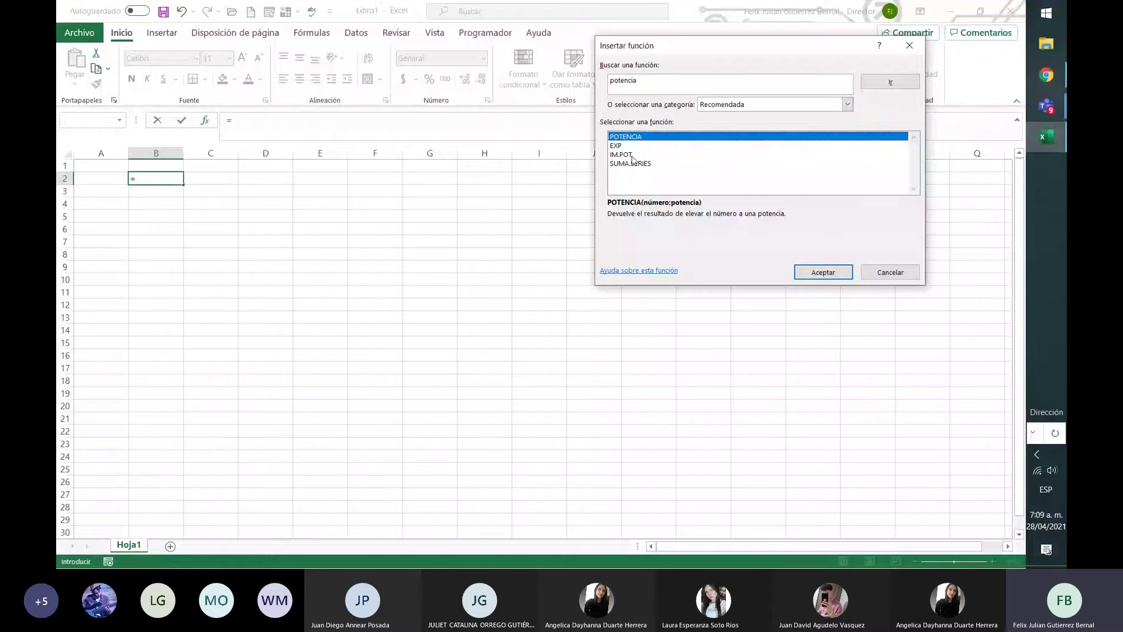
Examine the syntax and descriptions of the suggested functions POTENCIA, EXP, IM.POT and SUMA.SERIES.
left_click(631, 146)
left_click(631, 137)
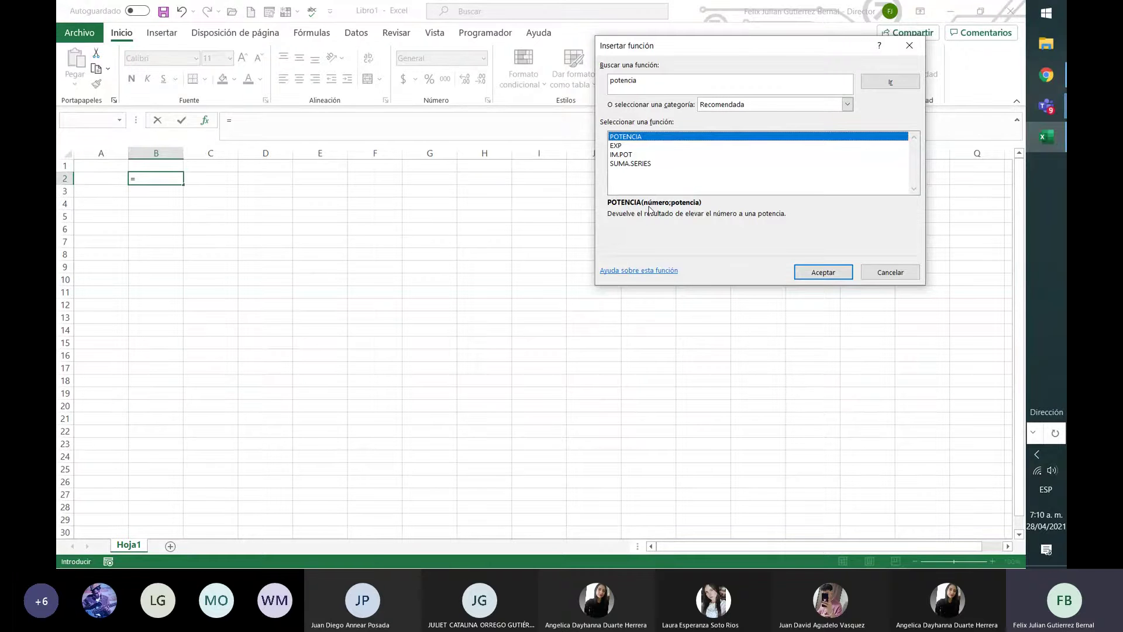
left_click(619, 146)
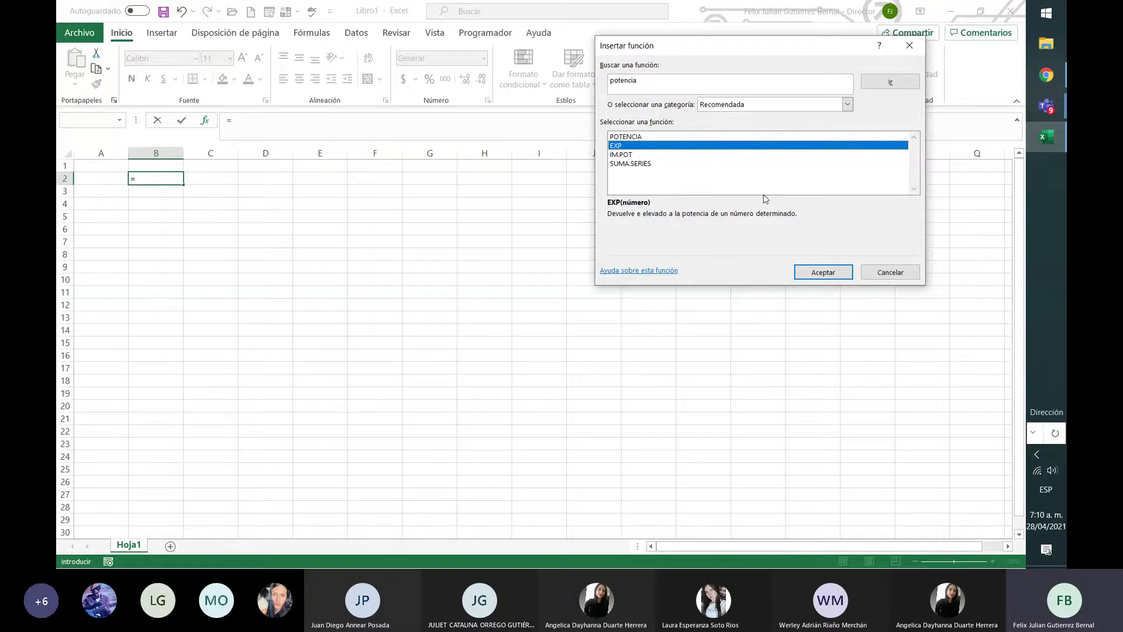
left_click(627, 155)
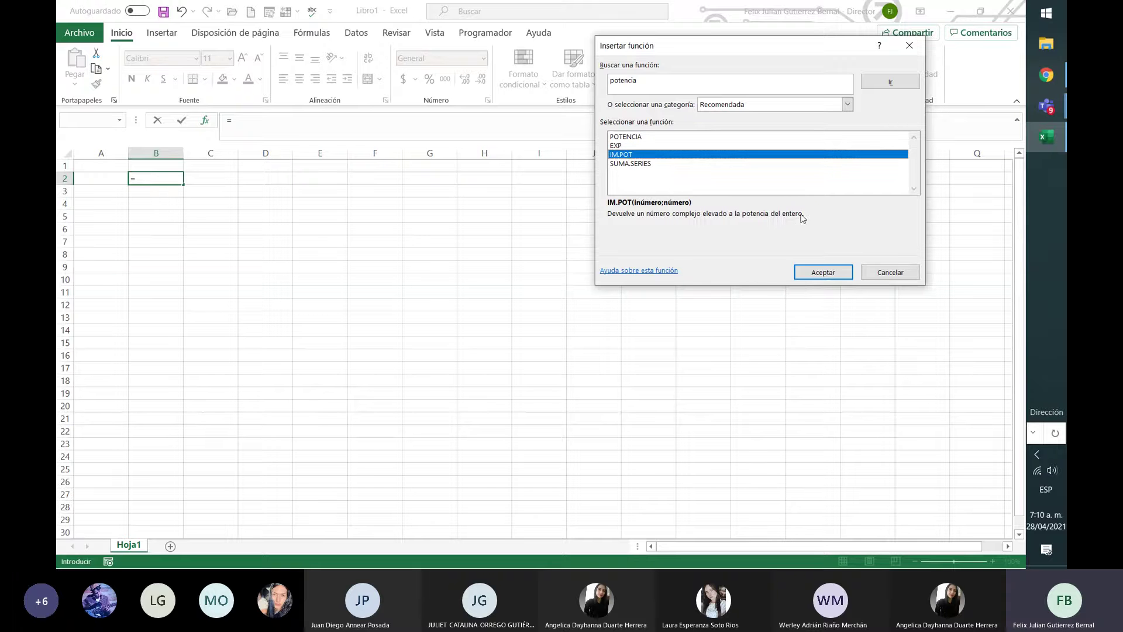
left_click(635, 169)
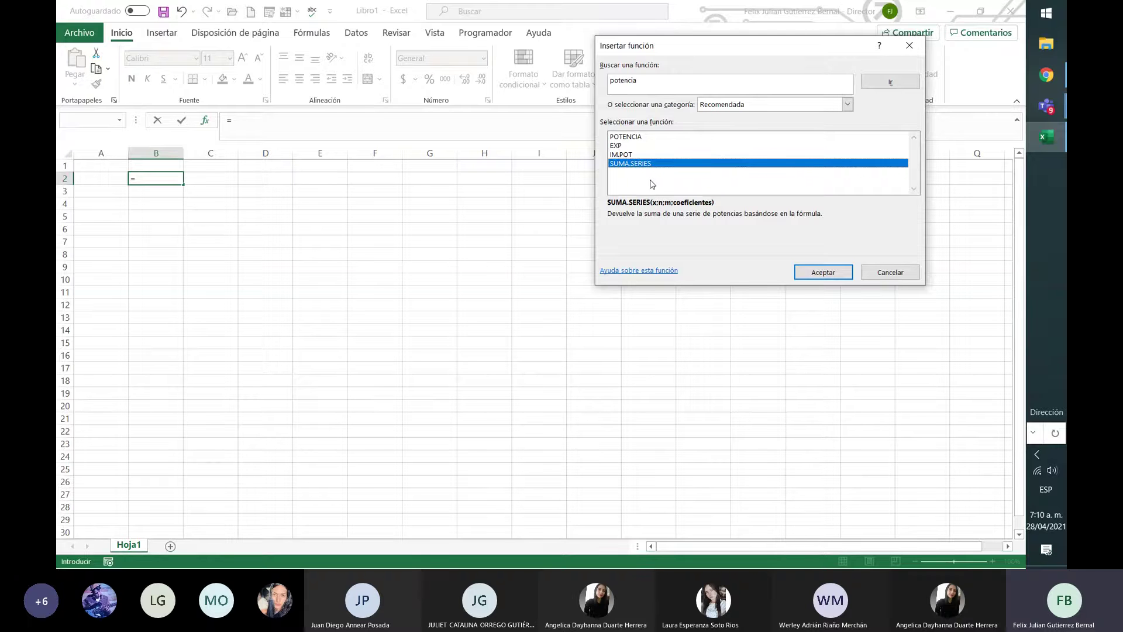
Clear the function search text and list the functions of category Todo, followed by category Financiera.
left_click(639, 82)
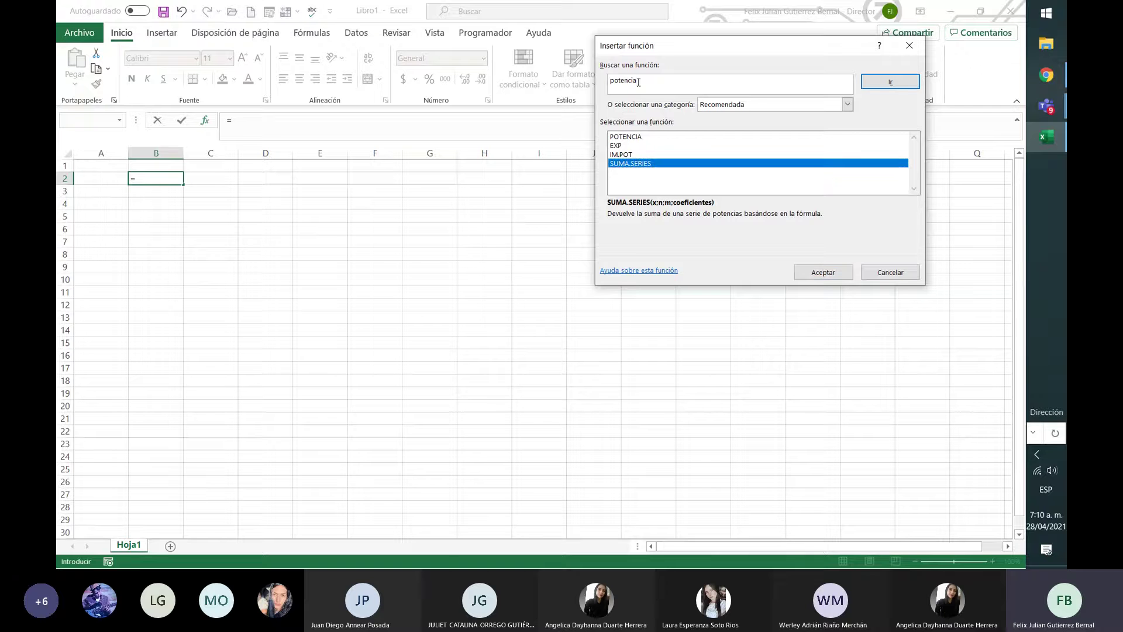
key("BackSpace")
left_click(847, 104)
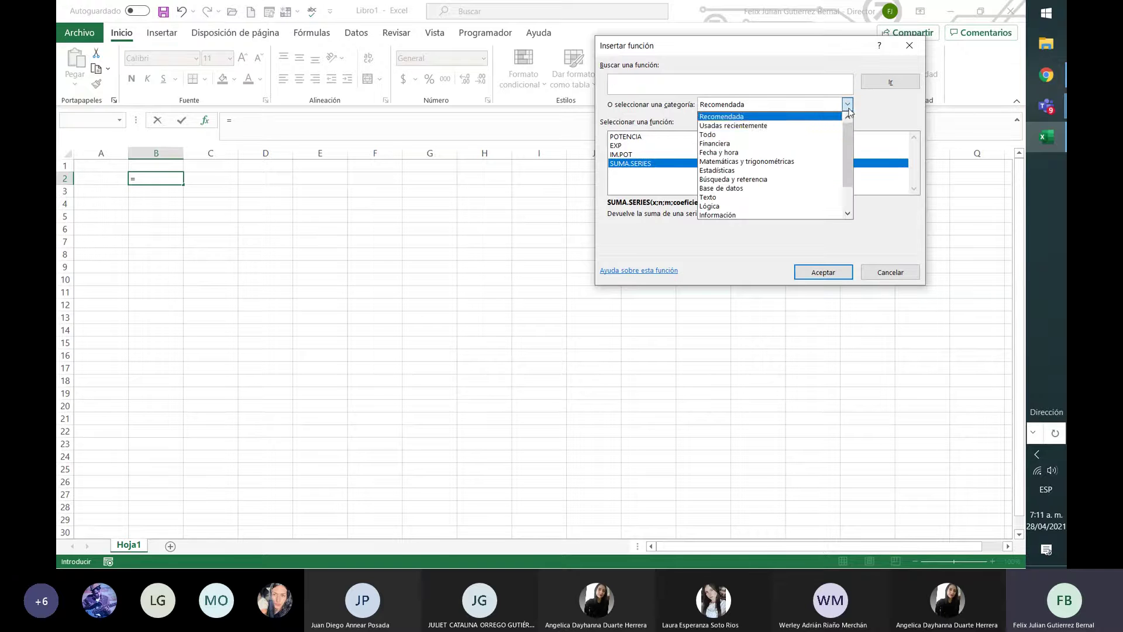
left_click(717, 138)
left_click(819, 106)
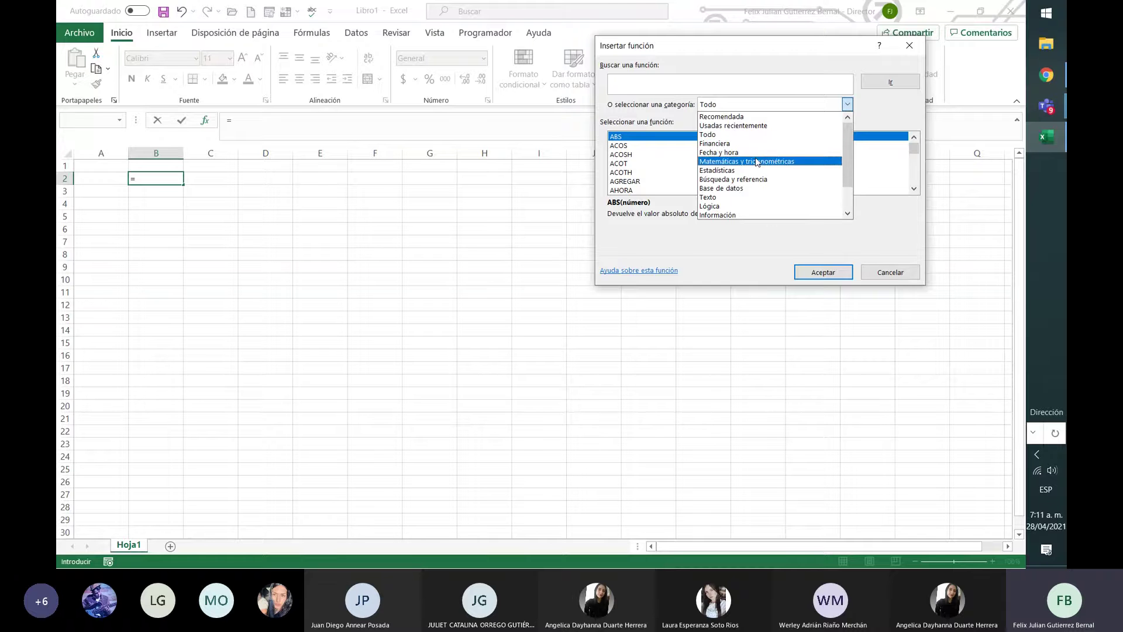
left_click(751, 144)
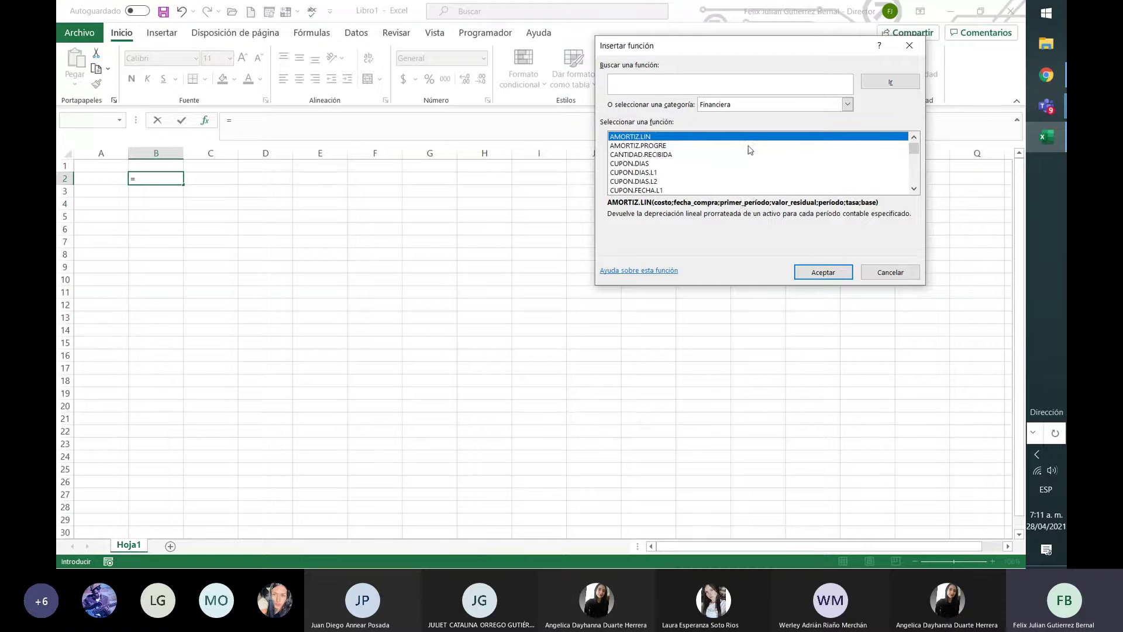
Examine the syntax and descriptions of the Financiera functions one by one, from CANTIDAD.RECIBIDA through PAGO.
left_click(655, 155)
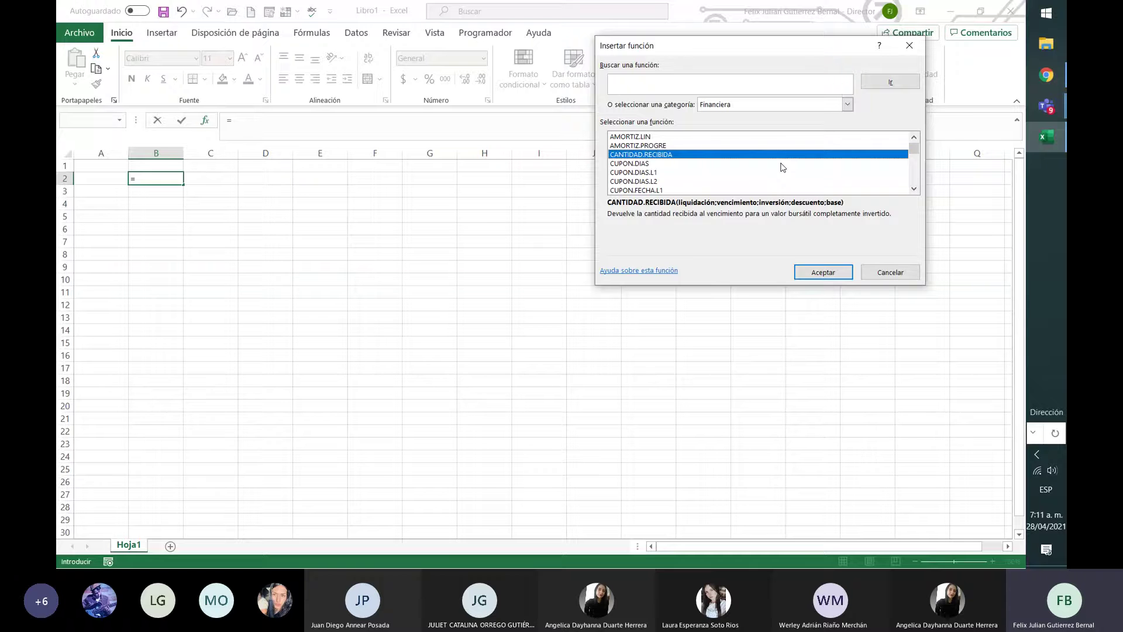
key("Down")
key("Up")
key("Up")
key("Down")
key("Down")
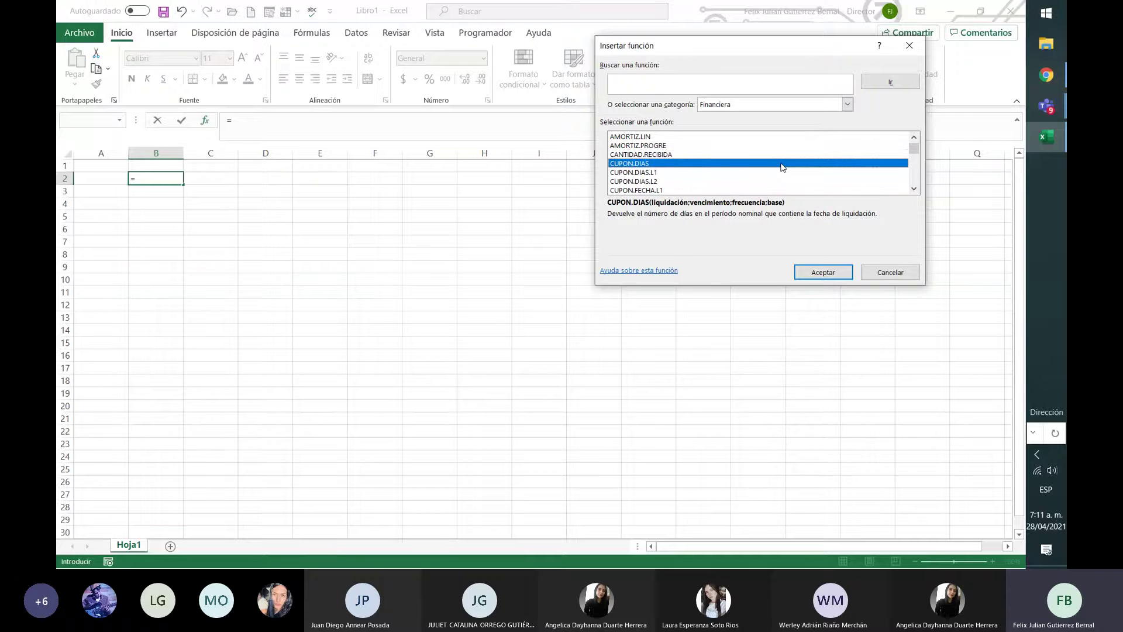
key("Down")
key("Down")
key("Down")
key("Down")
key("Down")
key("Down")
key("Down")
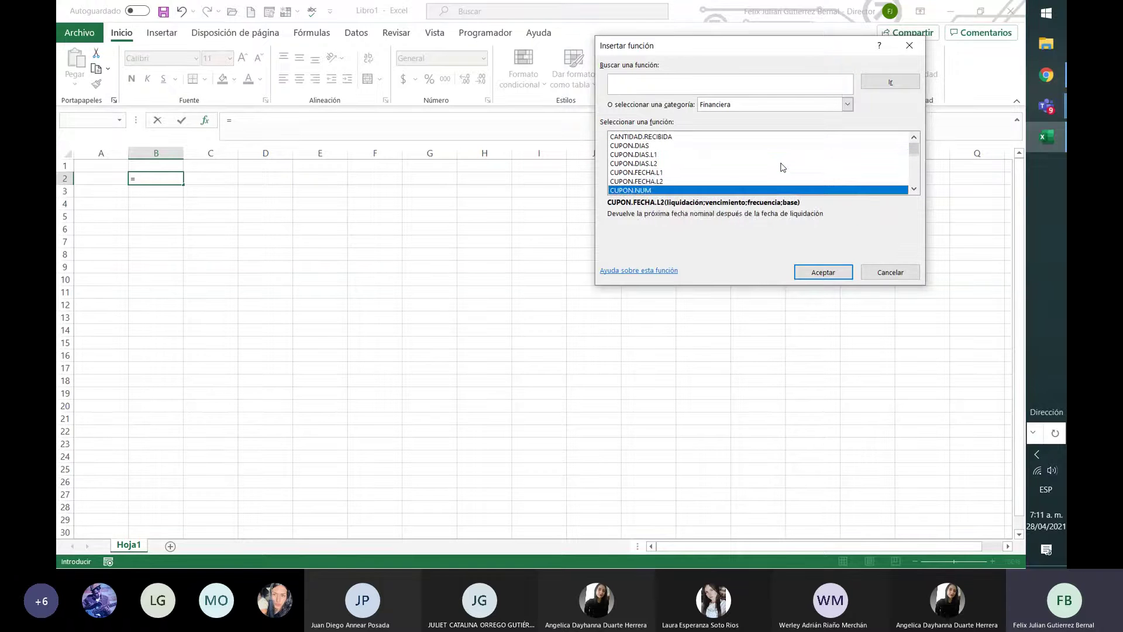
key("Up")
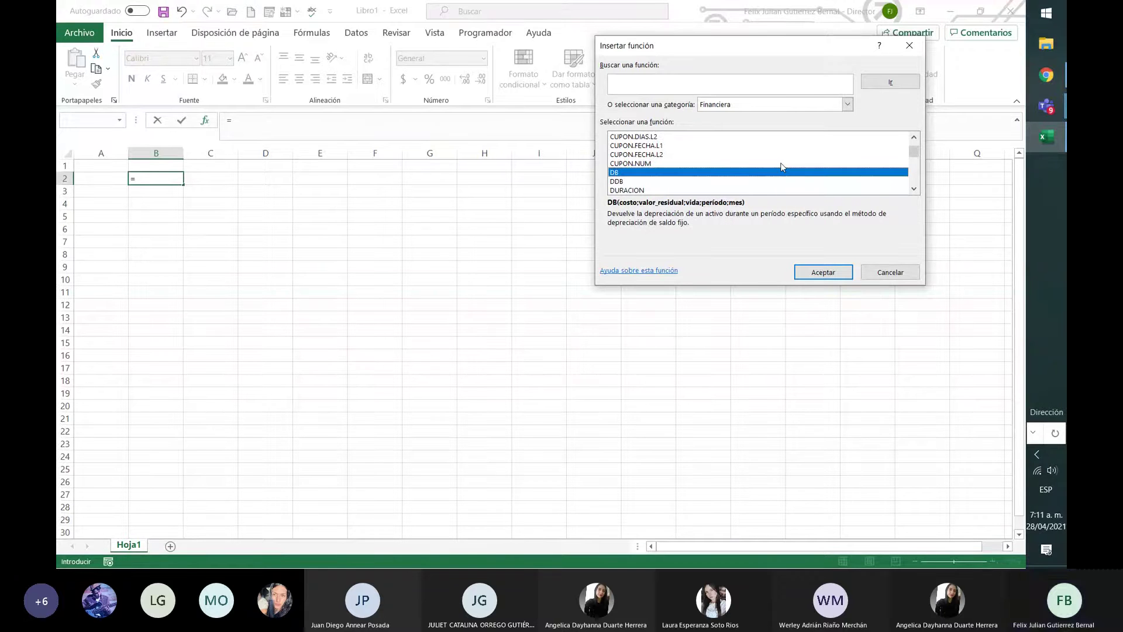
key("Down")
key("Down")
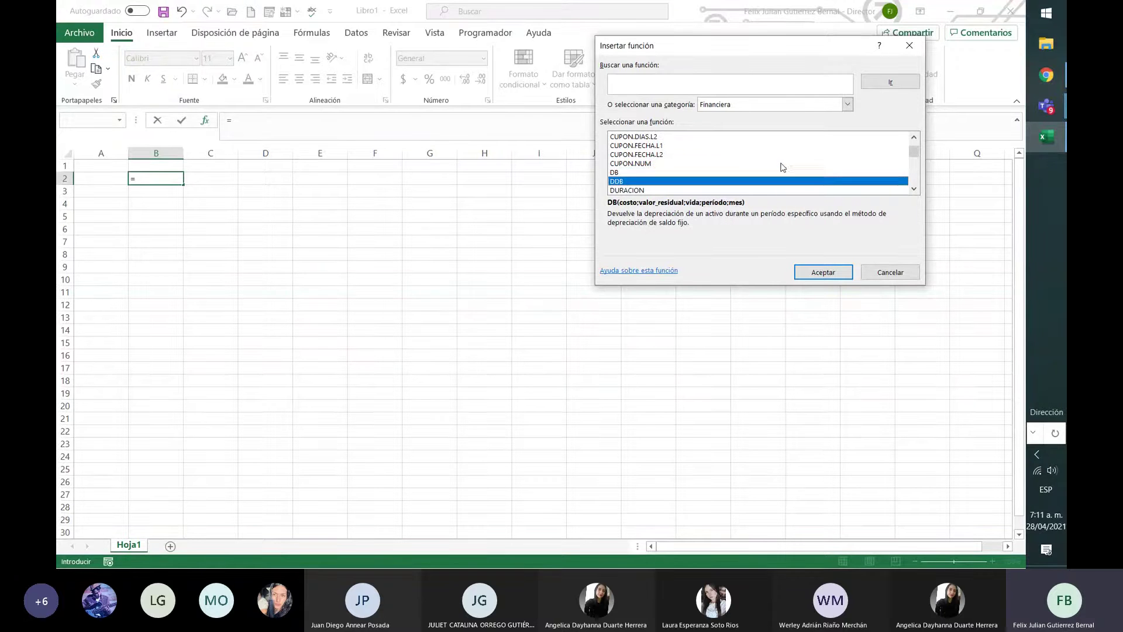
key("Down")
key("Down")
key("Down")
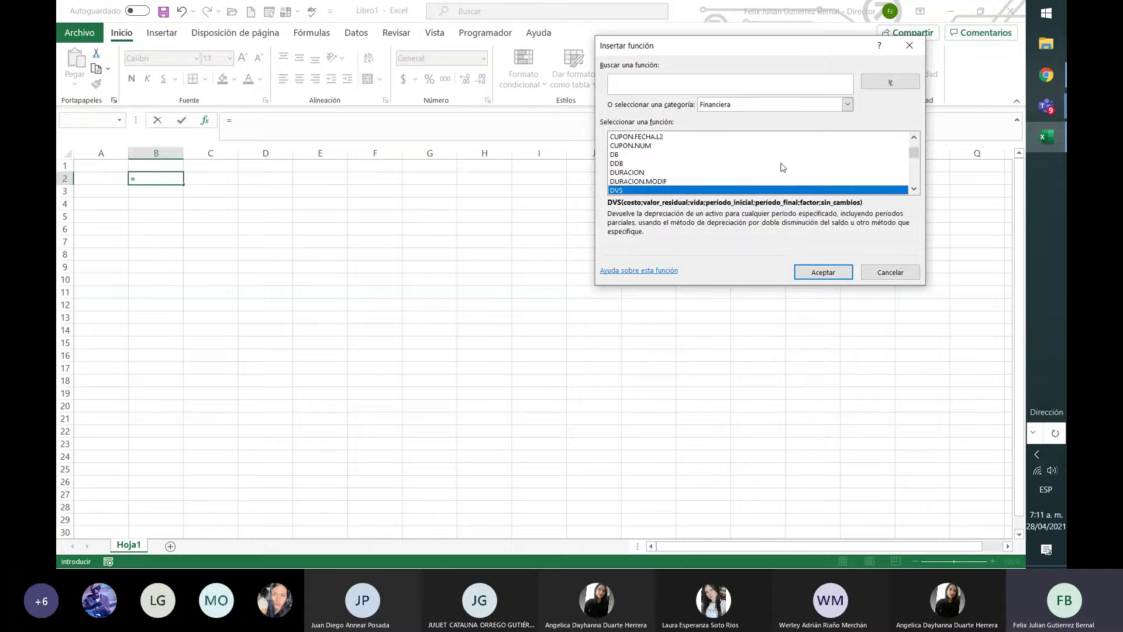
key("Down")
key("Down")
key("Down")
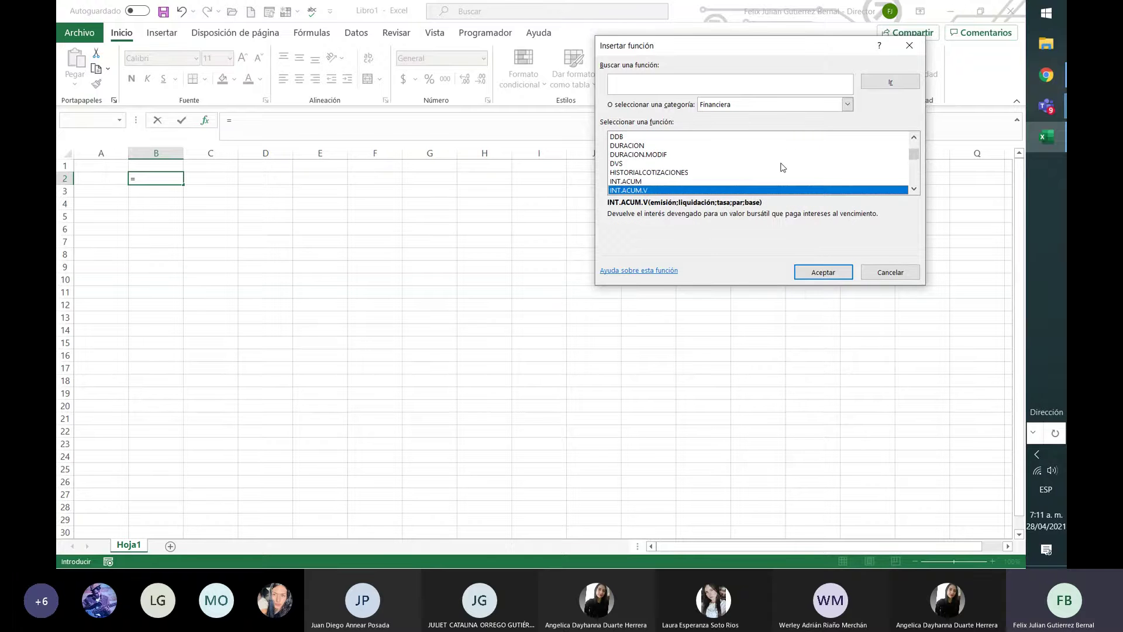
key("Down")
key("Down")
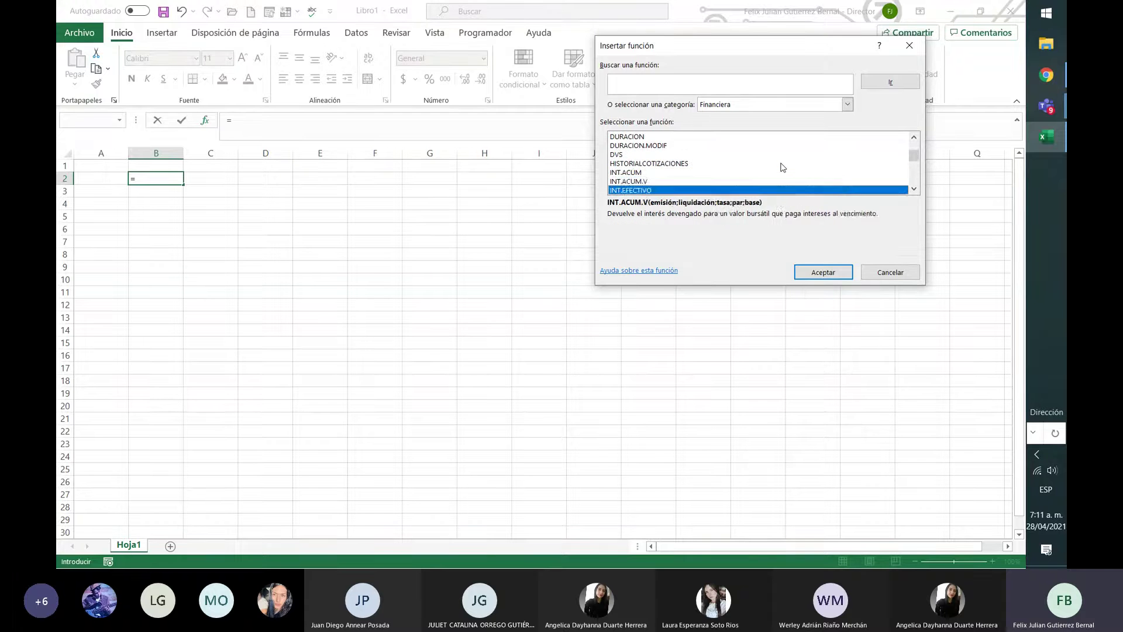
key("Up")
key("Down")
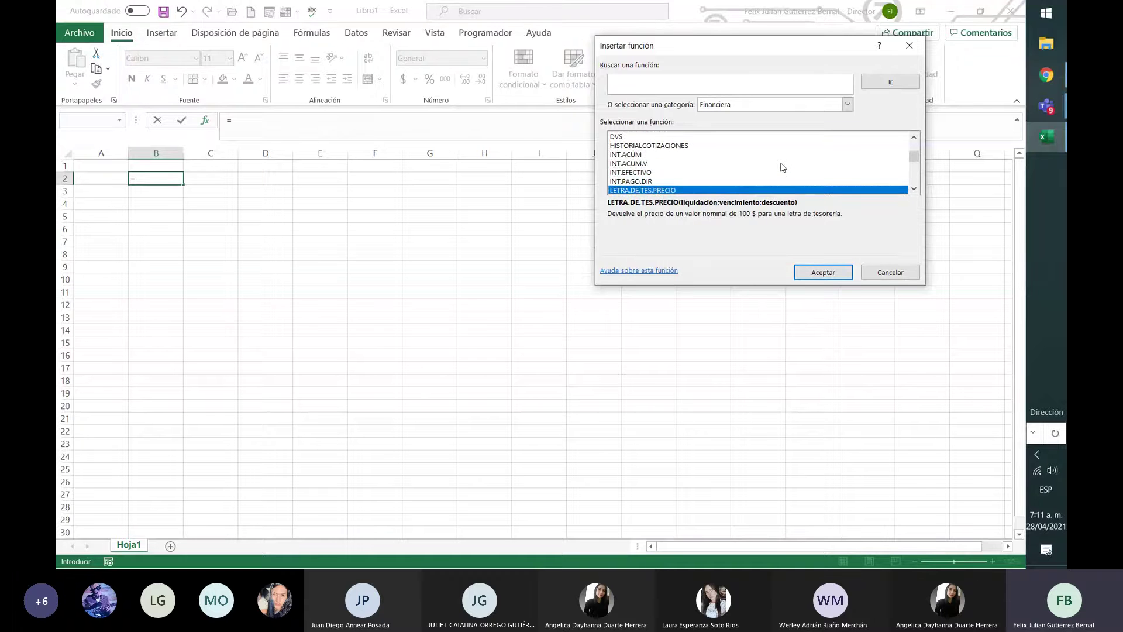
key("Down")
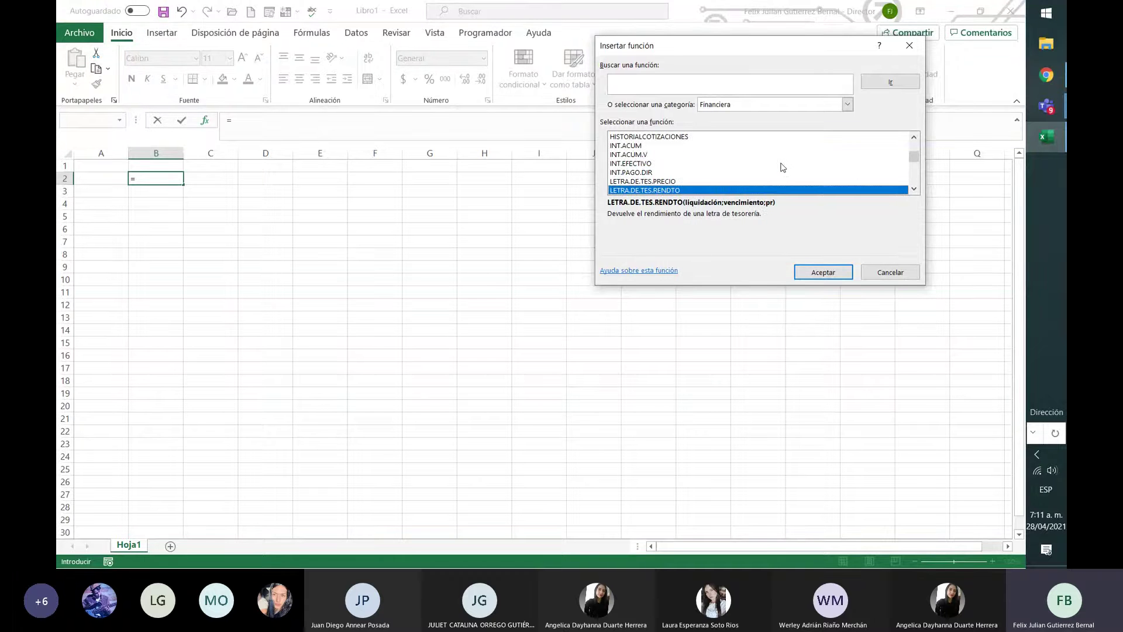
key("Down")
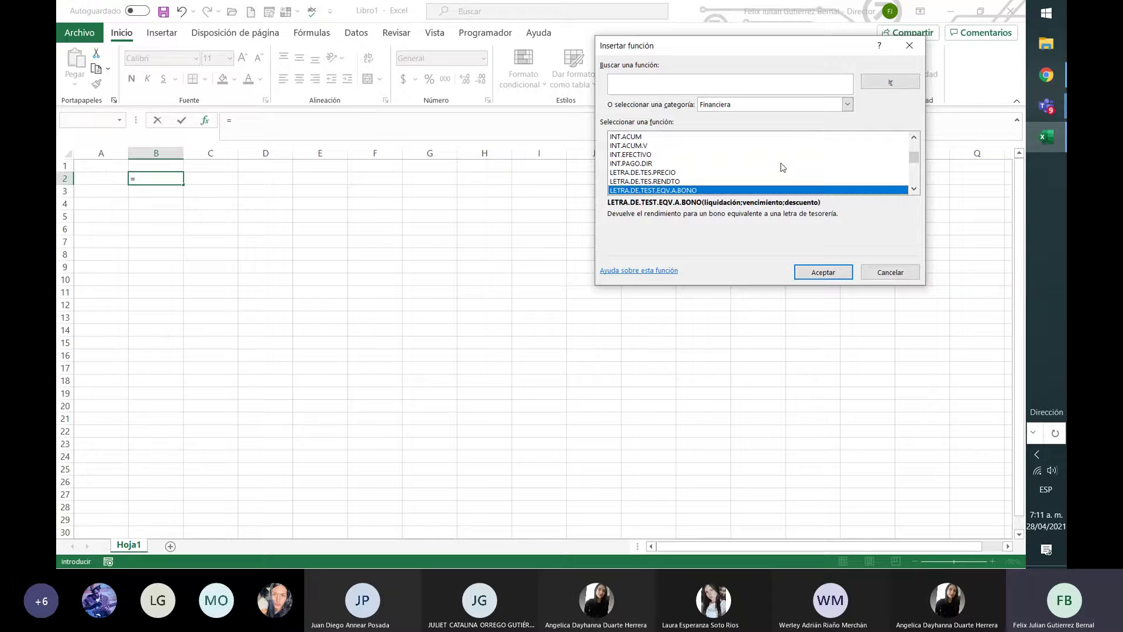
key("Down")
key("Down")
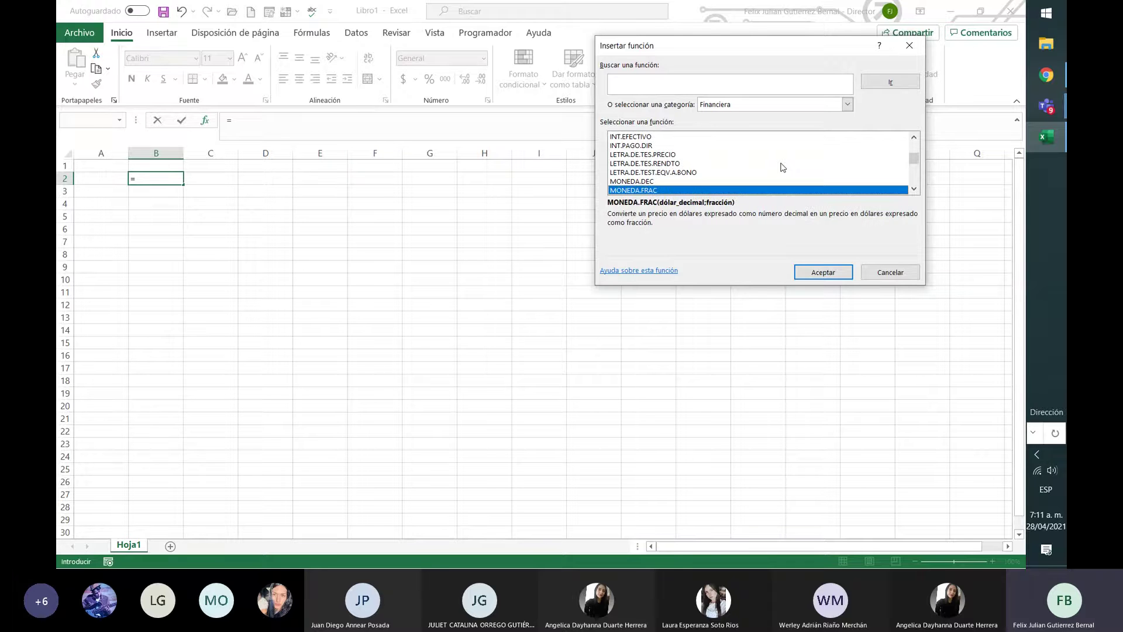
key("Down")
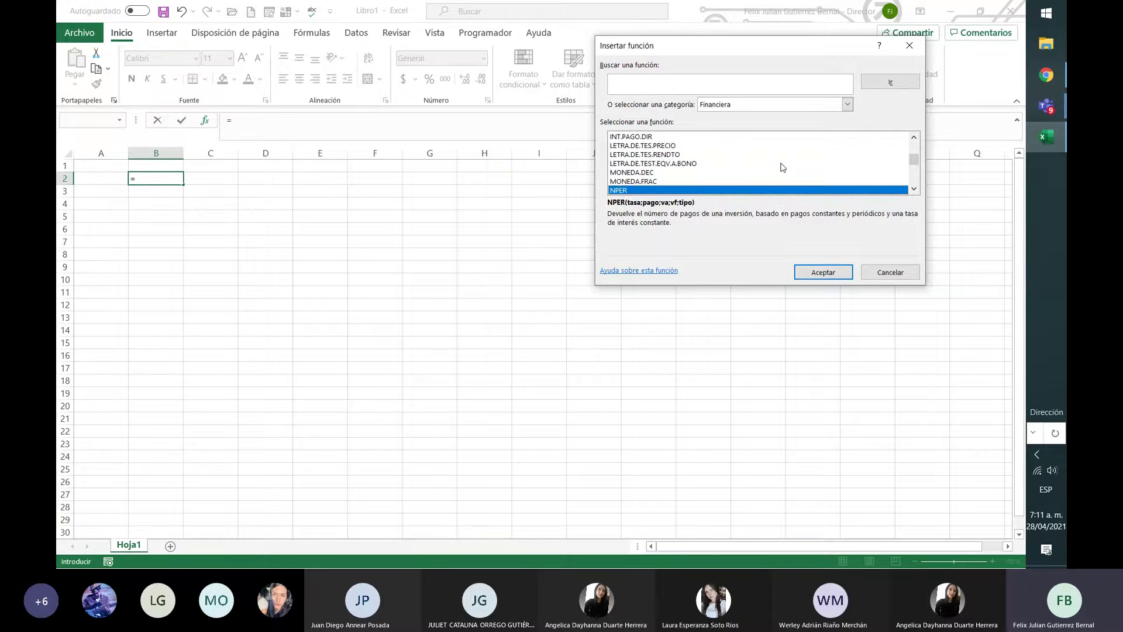
key("Down")
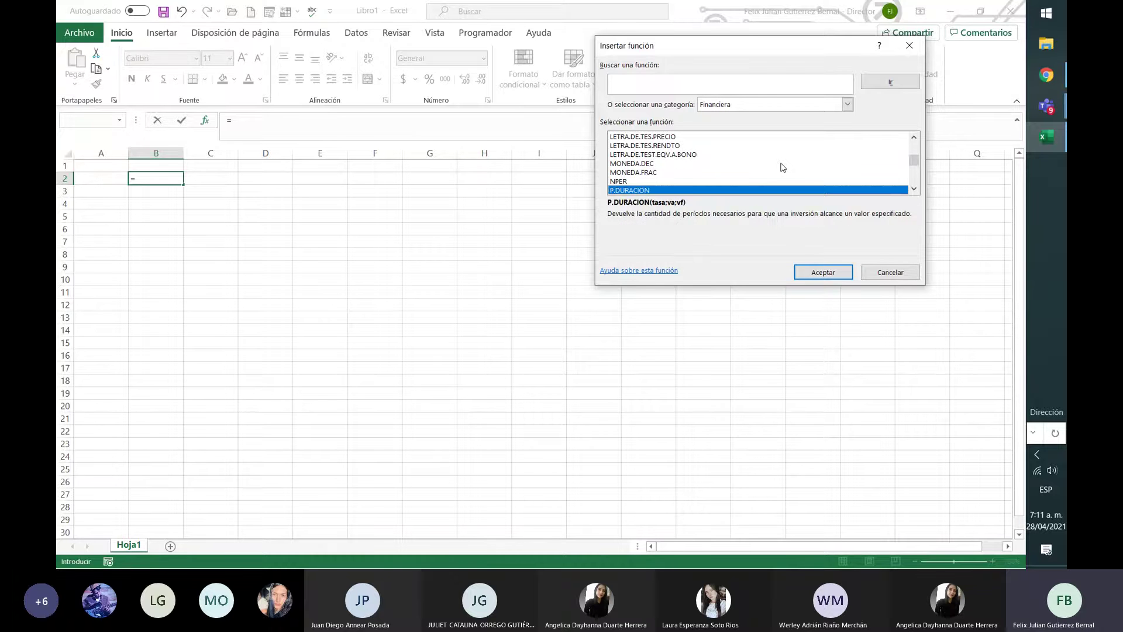
key("Down")
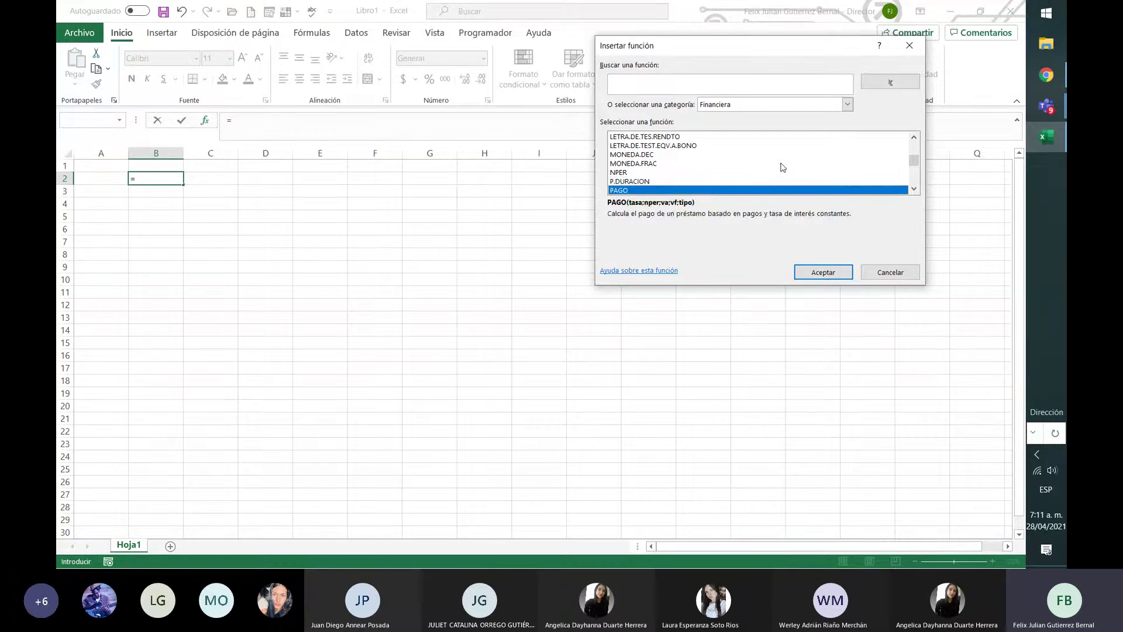
Browse the remaining Financiera functions from PAGO down to VF.
key("Down")
key("Down")
key("Down")
key("Down")
key("Down")
key("Down")
key("Down")
key("Down")
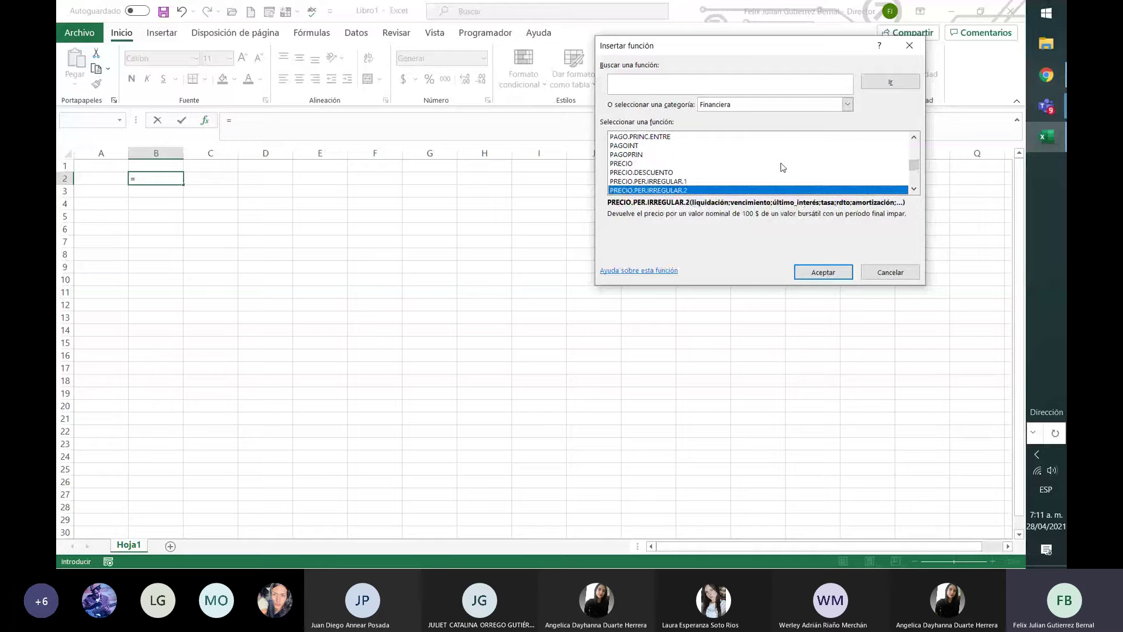
key("Down")
key("Down")
key("Down")
key("Down")
key("Down")
key("Down")
key("Down")
key("Down")
key("Down")
key("Down")
key("Down")
key("Down")
key("Down")
key("Down")
key("Down")
key("Down")
key("Down")
key("Down")
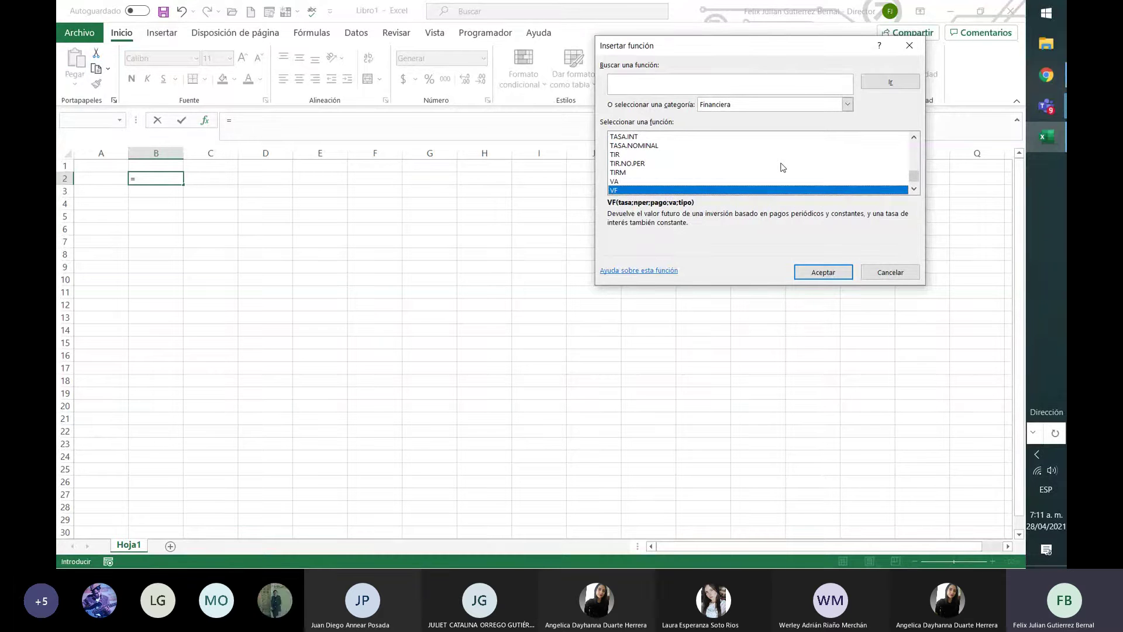
Examine the arguments and descriptions of the financial functions TIR, VA, VF and VF.PLAN.
key("Up")
key("Up")
key("Up")
key("Up")
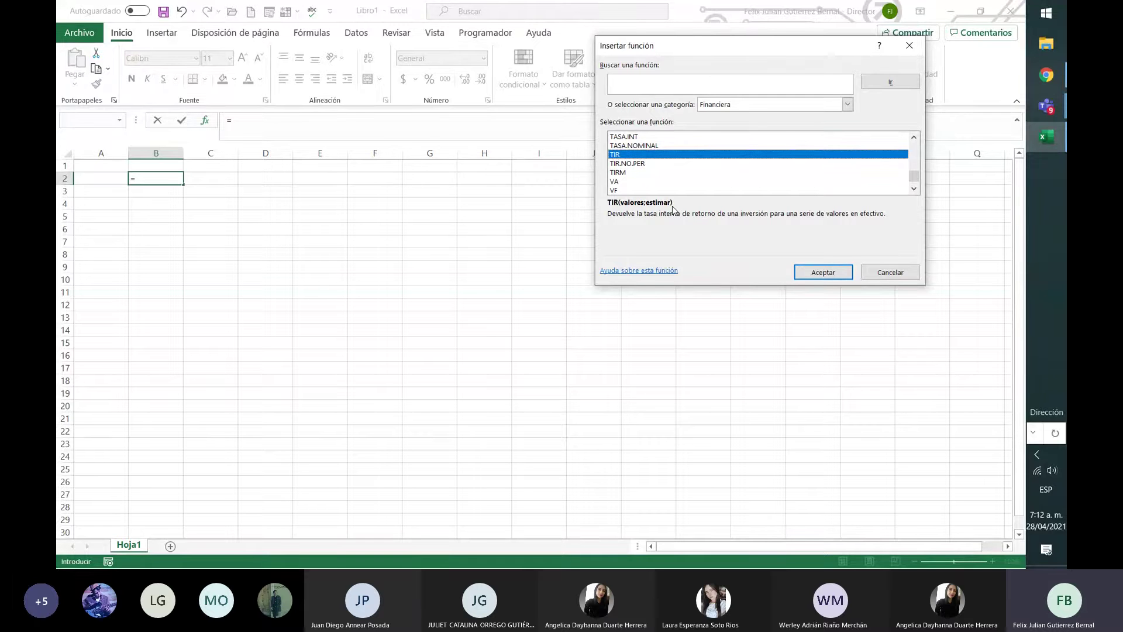
key("Down")
key("Down")
key("Down")
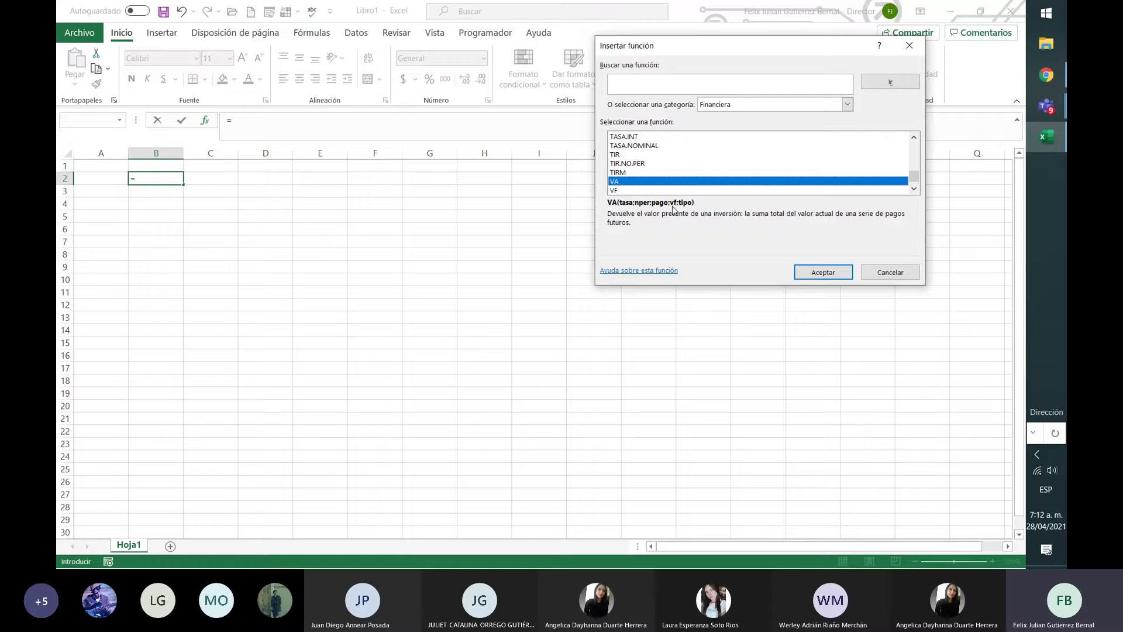
key("Down")
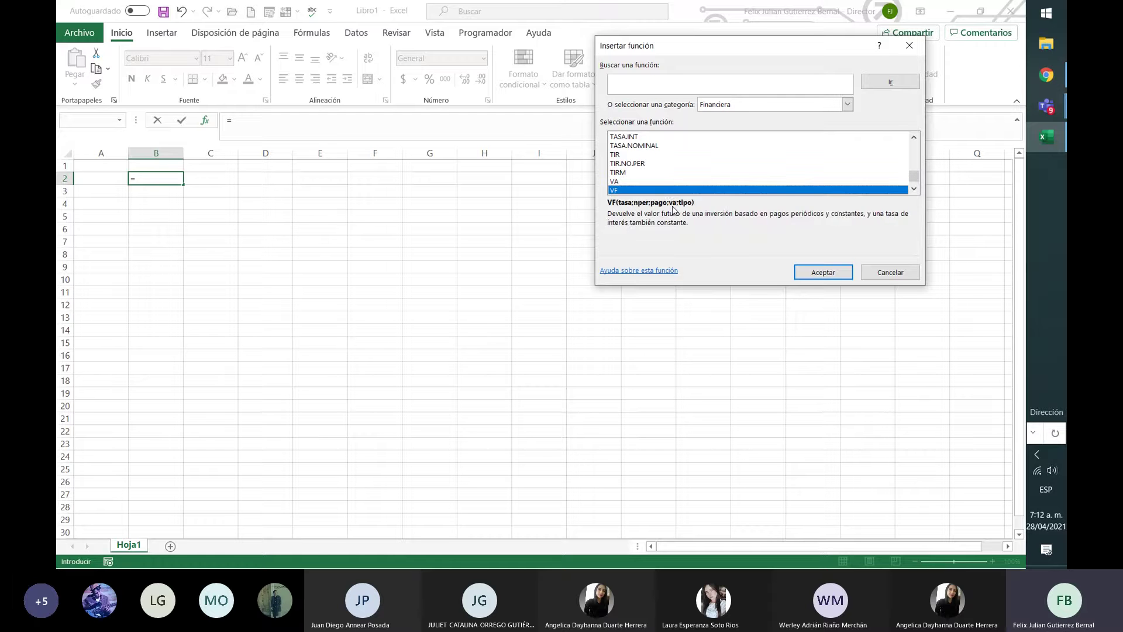
key("Down")
key("Down")
key("Down")
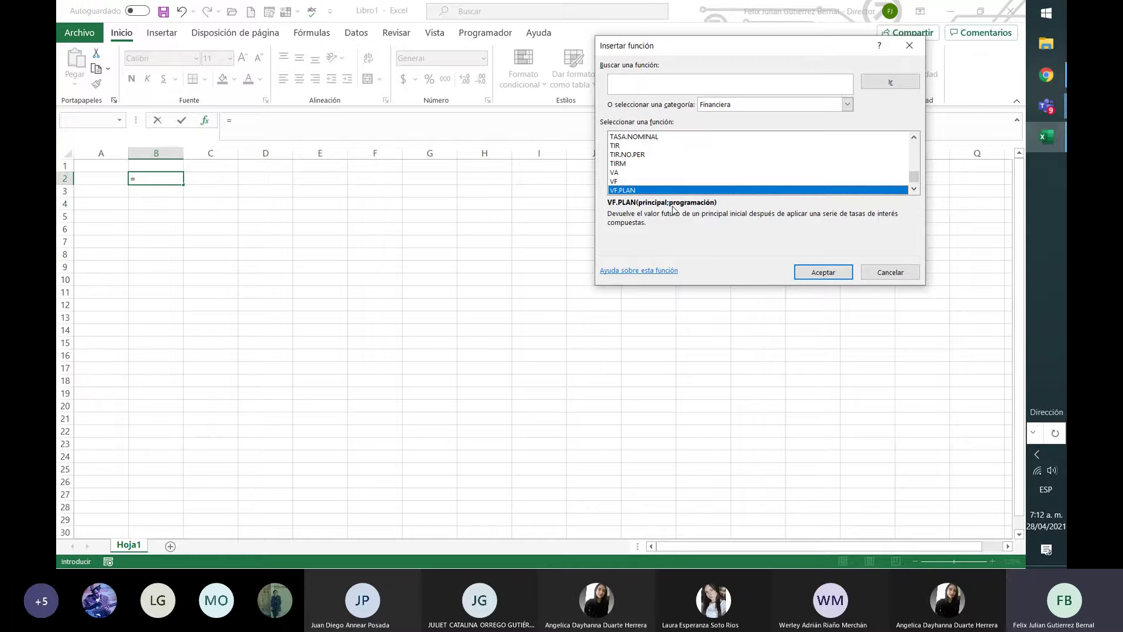
Browse the Financiera functions back up through RENDTO.PER.IRREGULAR.2 to the start of the list at AMORTIZ.LIN.
key("Up")
key("Up")
key("Up")
key("Up")
key("Up")
key("Up")
key("Up")
key("Up")
key("Up")
key("Up")
key("Up")
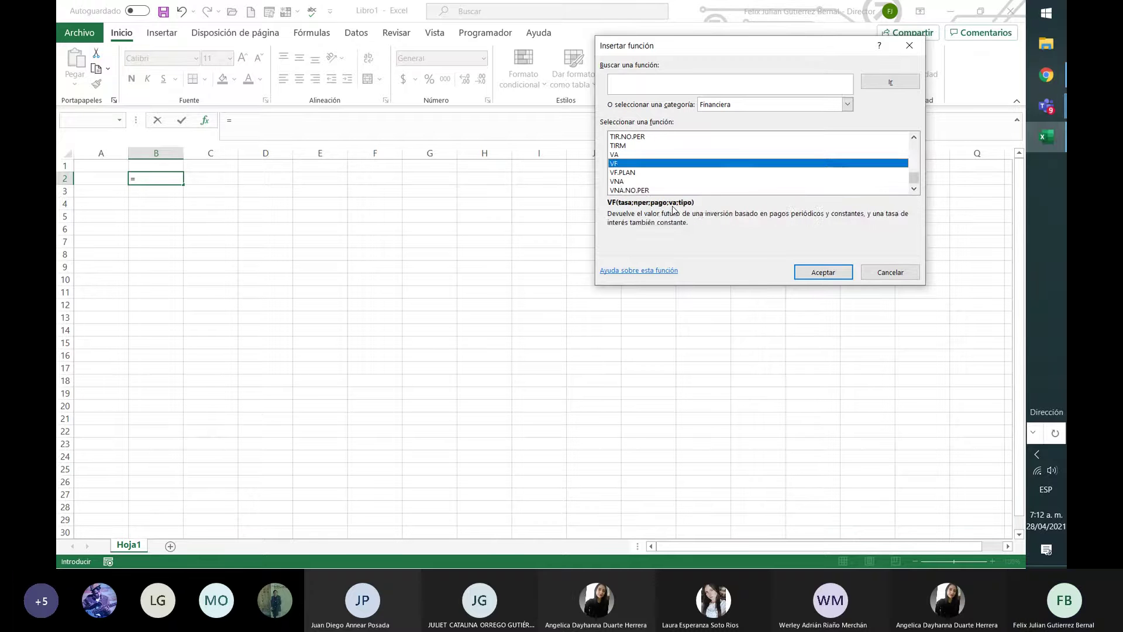
key("Up")
key("Up")
key("Up")
key("Up")
key("Up")
key("Up")
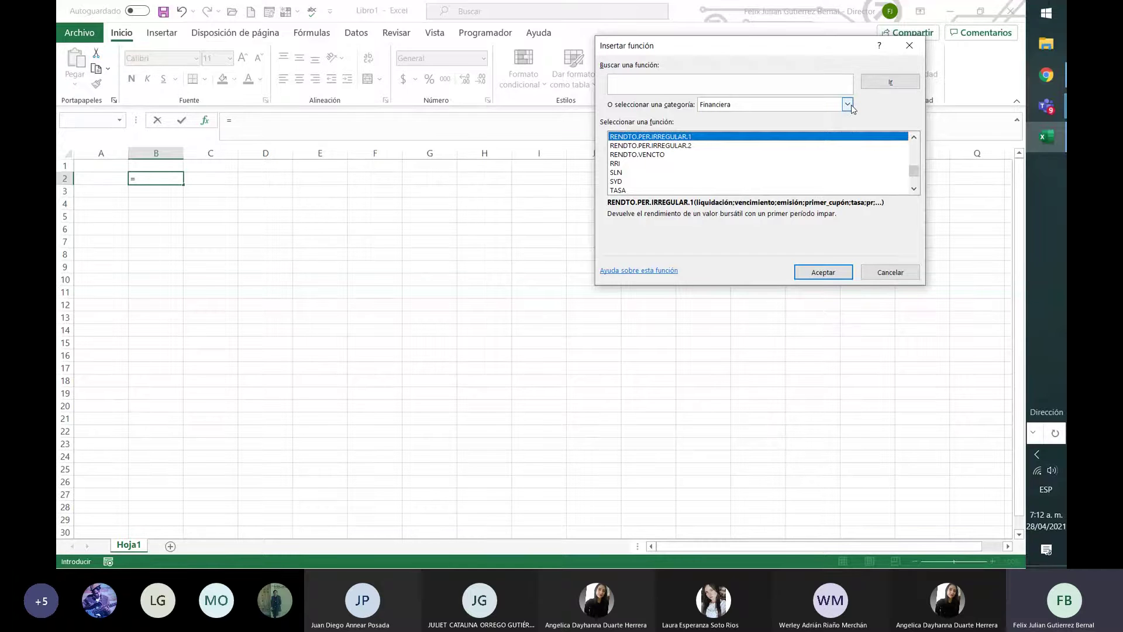
left_click(679, 145)
scroll(680, 194, "up", 7)
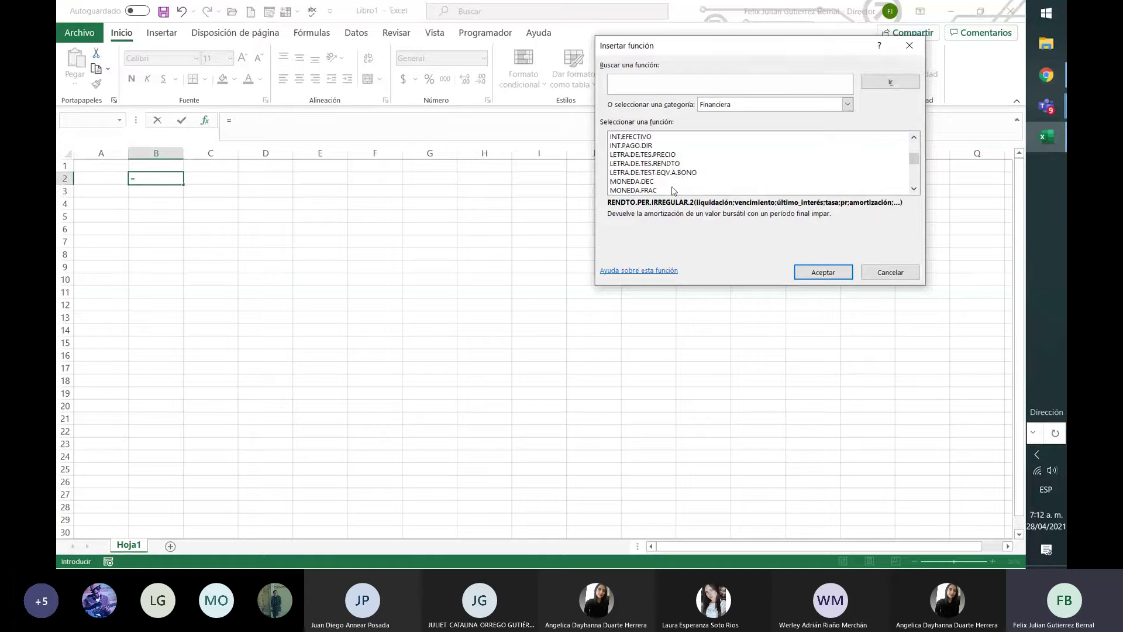
scroll(673, 191, "up", 3)
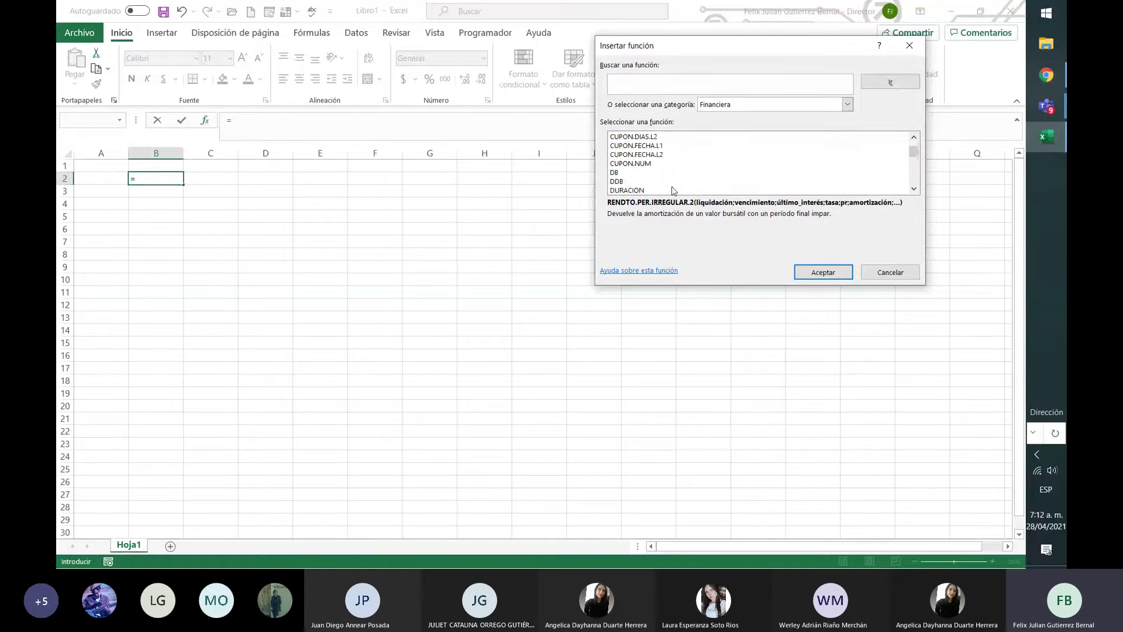
scroll(673, 190, "up", 2)
Search the available functions for "promedio".
left_click(781, 81)
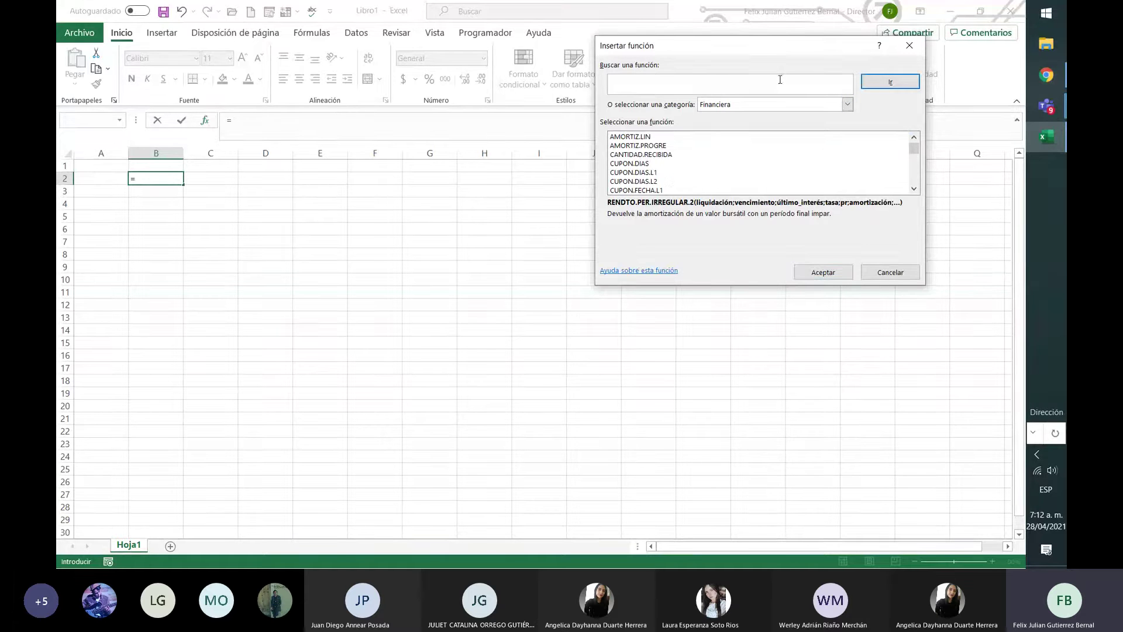
type("promedio")
key("Return")
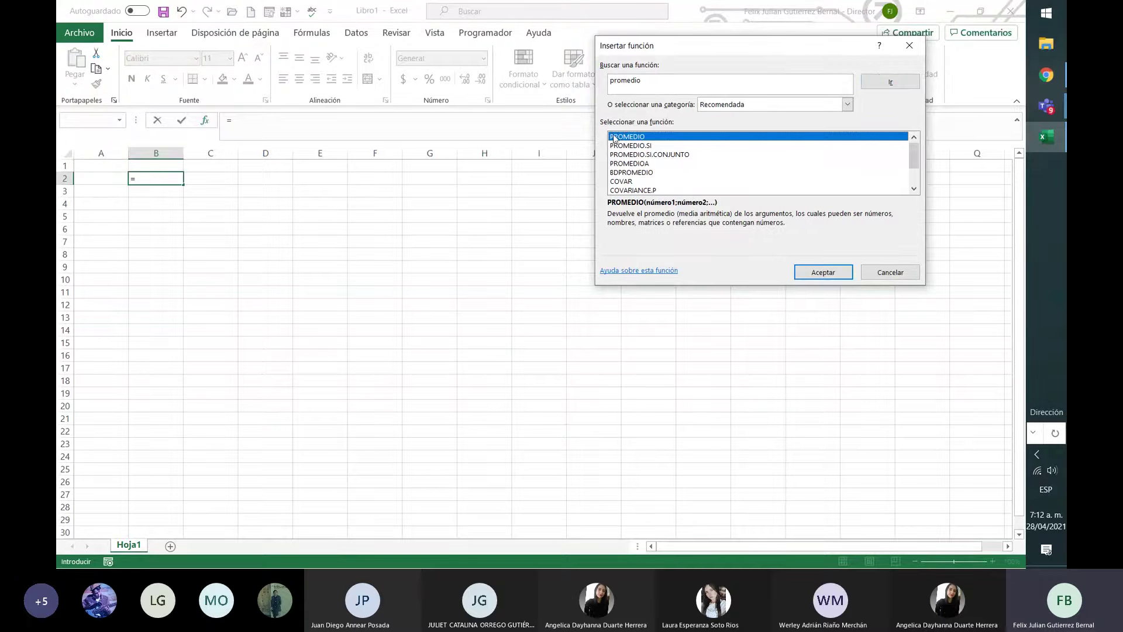
Open the online help article for the PROMEDIO function and review its remarks and example formulas.
left_click(652, 272)
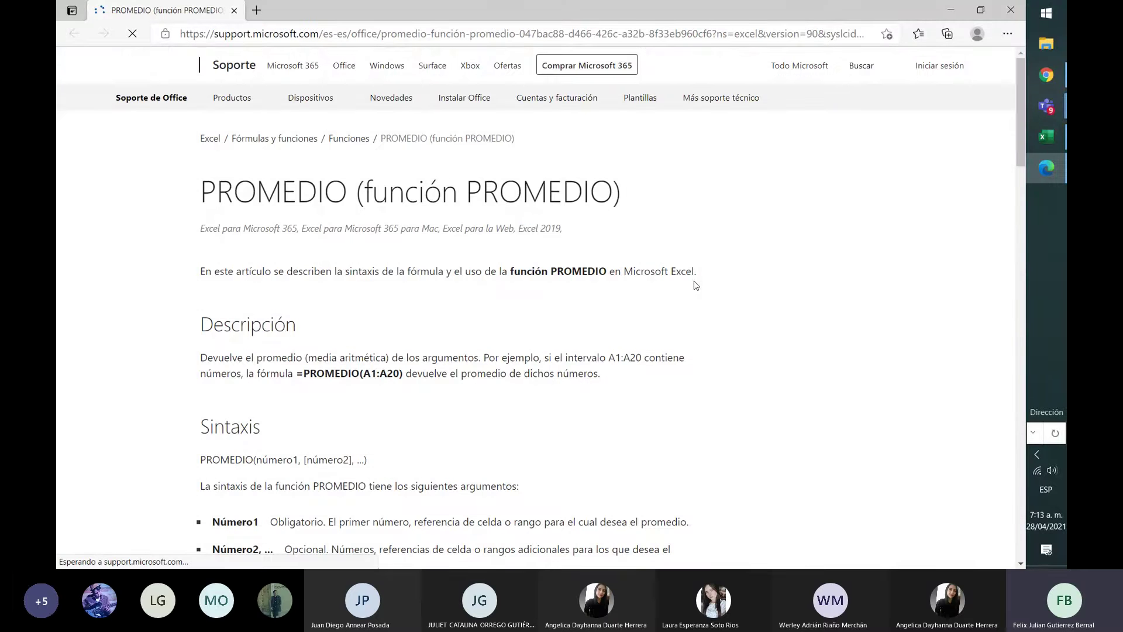
scroll(431, 300, "down", 3)
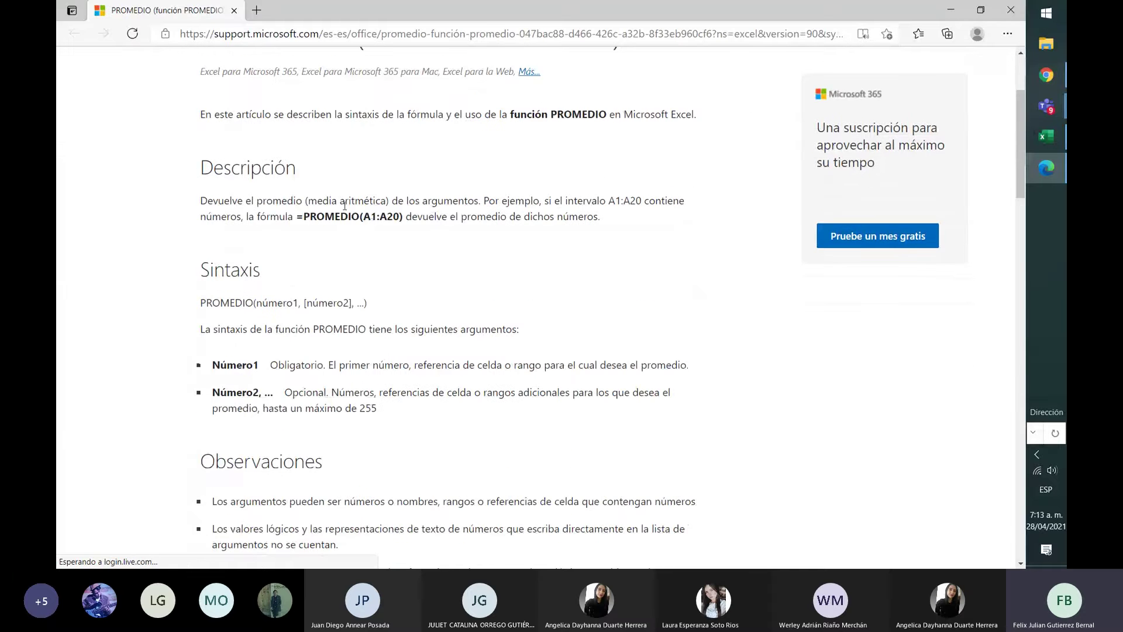
scroll(414, 286, "down", 9)
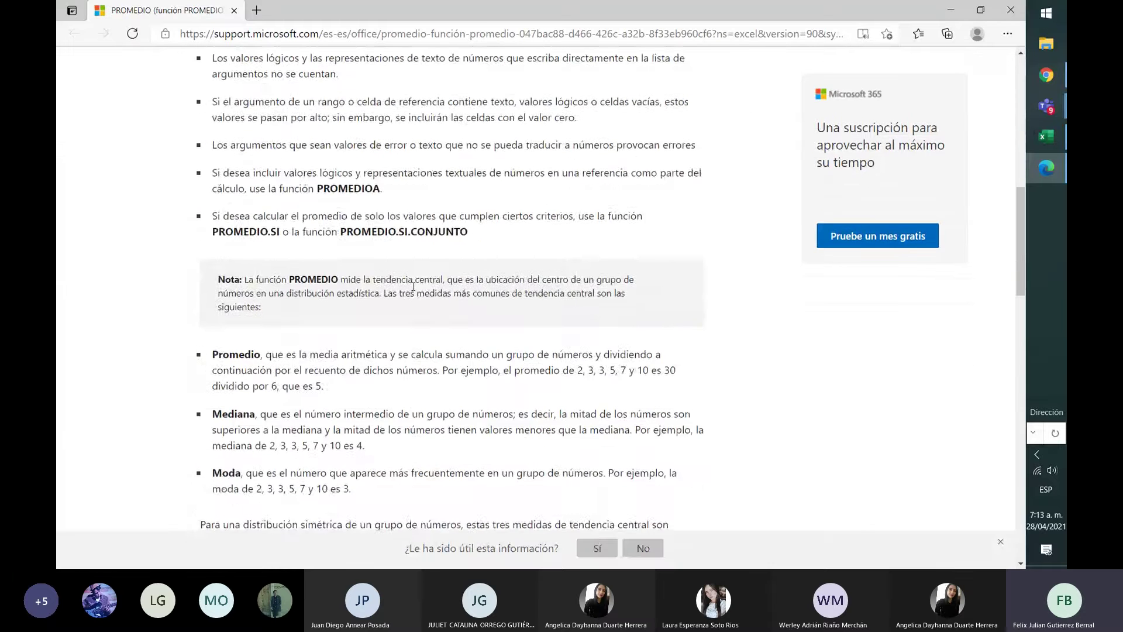
scroll(413, 287, "down", 10)
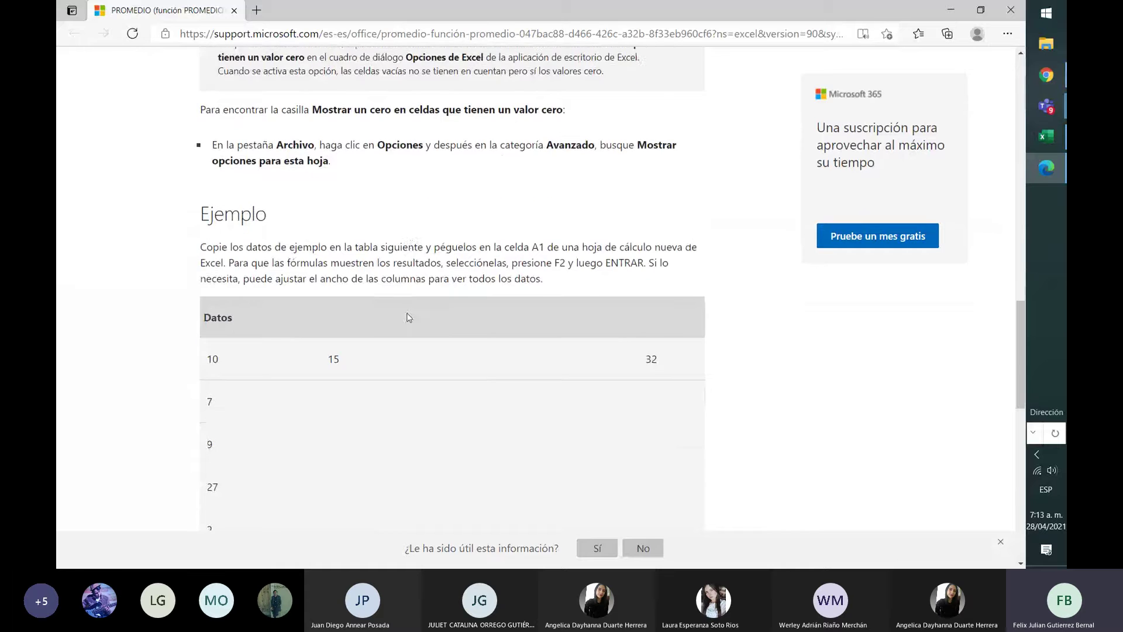
scroll(371, 318, "down", 8)
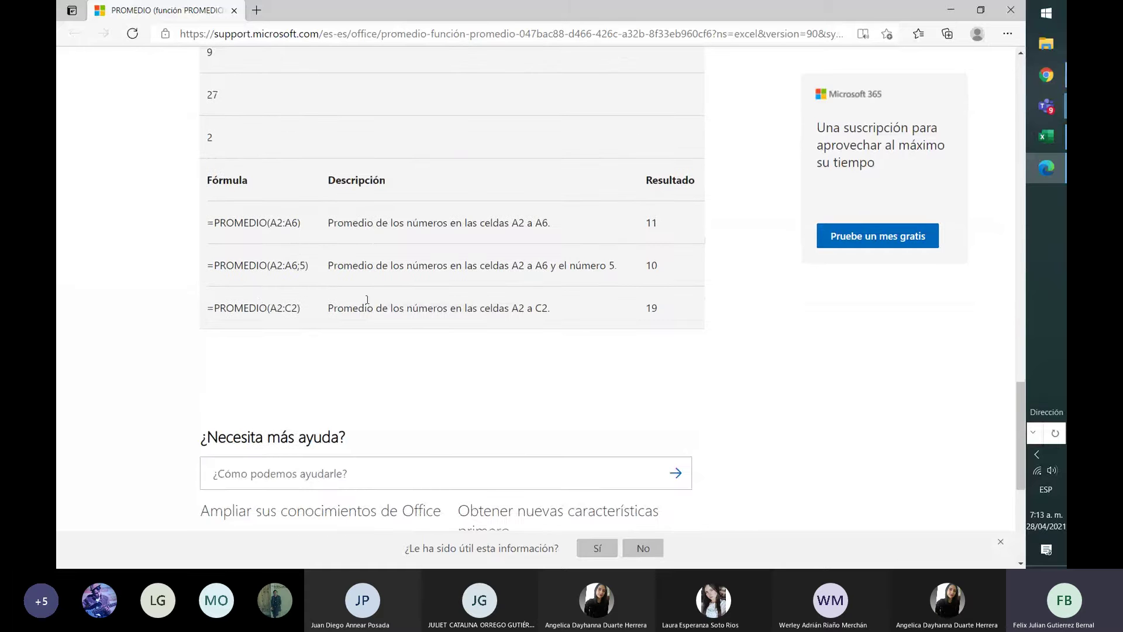
Examine the description and syntax of PROMEDIO in the help article, highlighting the range A1:A20 in the sample formula.
scroll(290, 231, "up", 20)
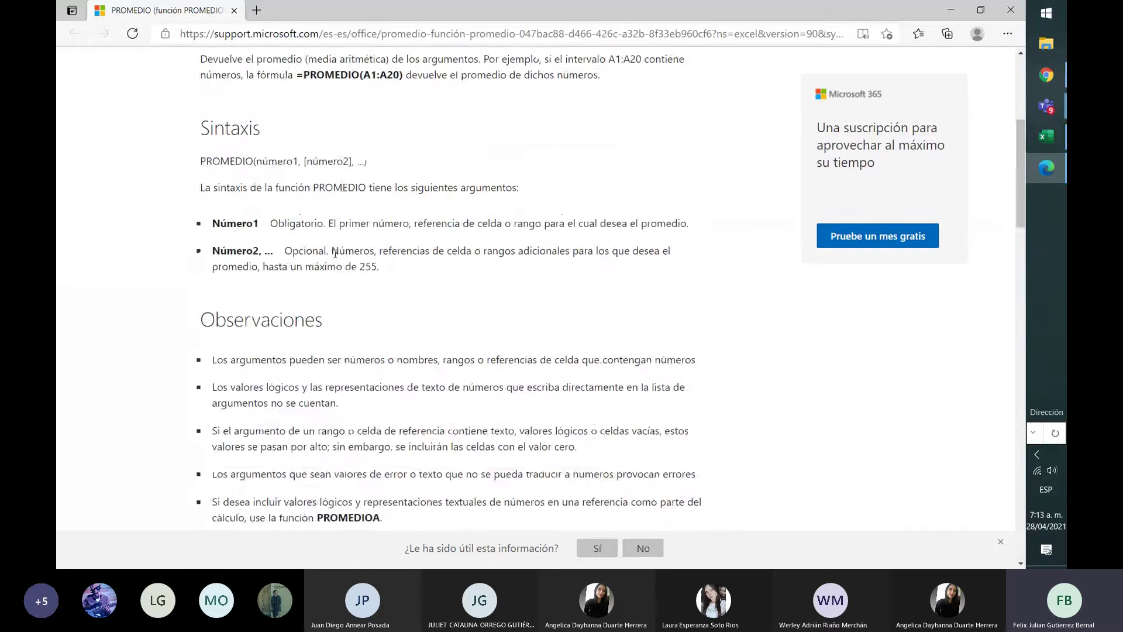
scroll(335, 252, "up", 1)
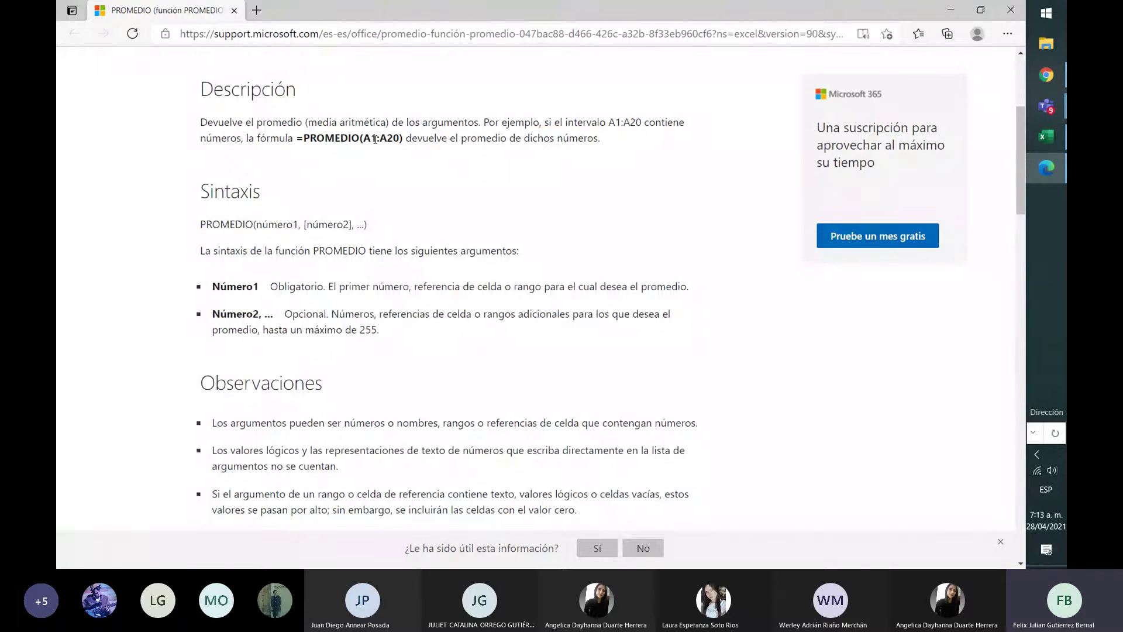
left_click_drag(364, 138, 400, 140)
scroll(402, 222, "up", 2)
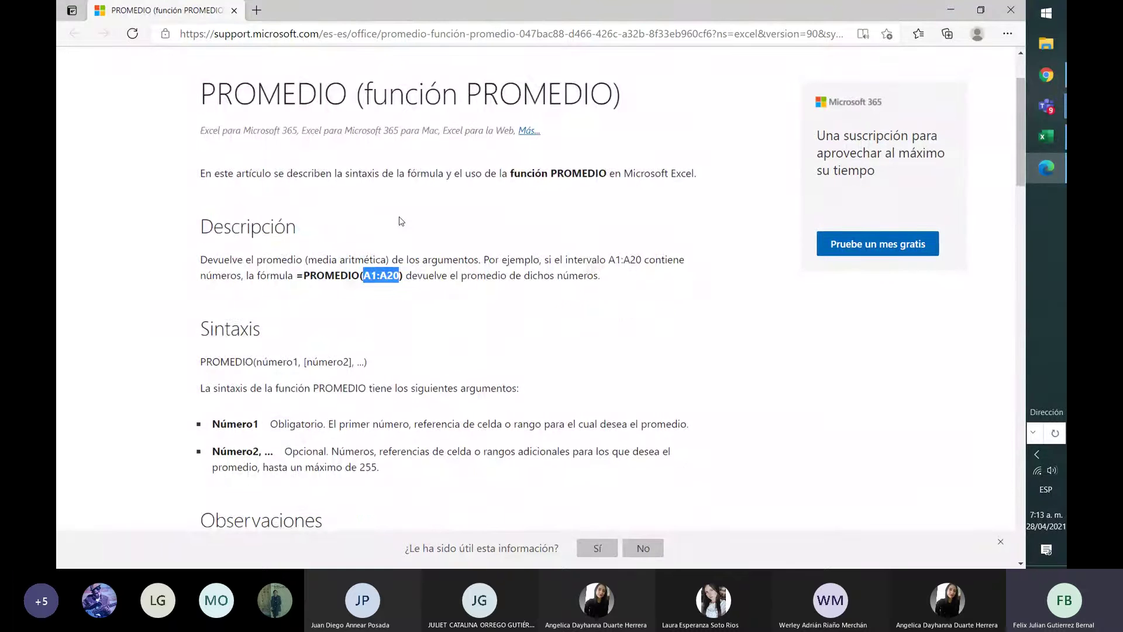
Highlight the colon inside the range A1:A20 of the PROMEDIO sample formula in the help article.
scroll(401, 221, "up", 1)
left_click(377, 297)
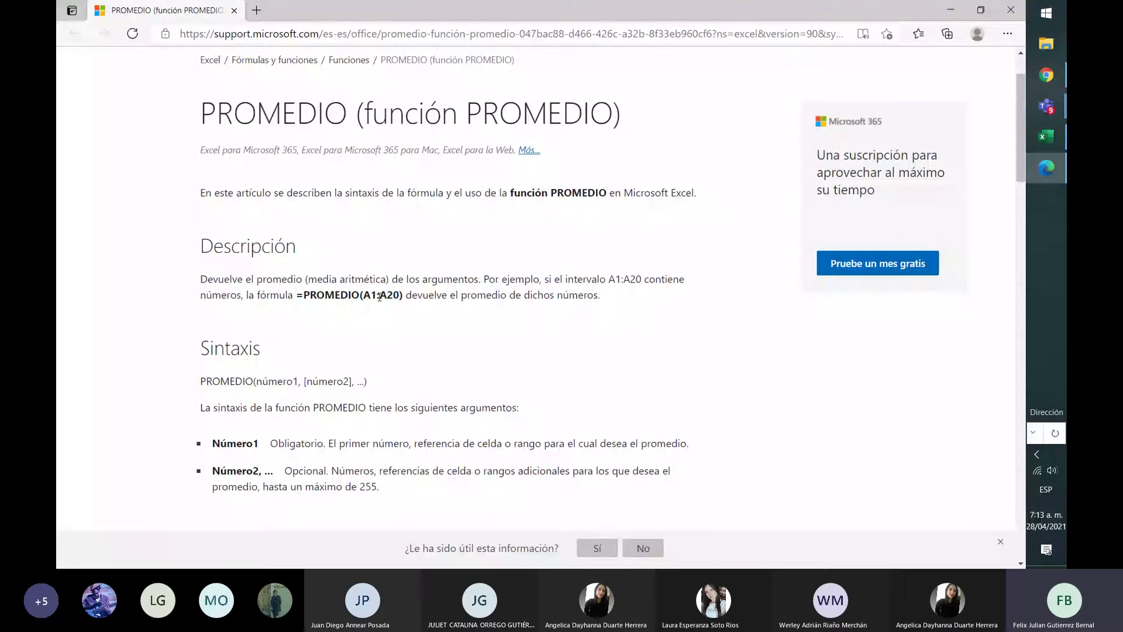
double_click(379, 297)
Switch back to Excel and search the available functions for "aleatorio".
mouse_move(1048, 145)
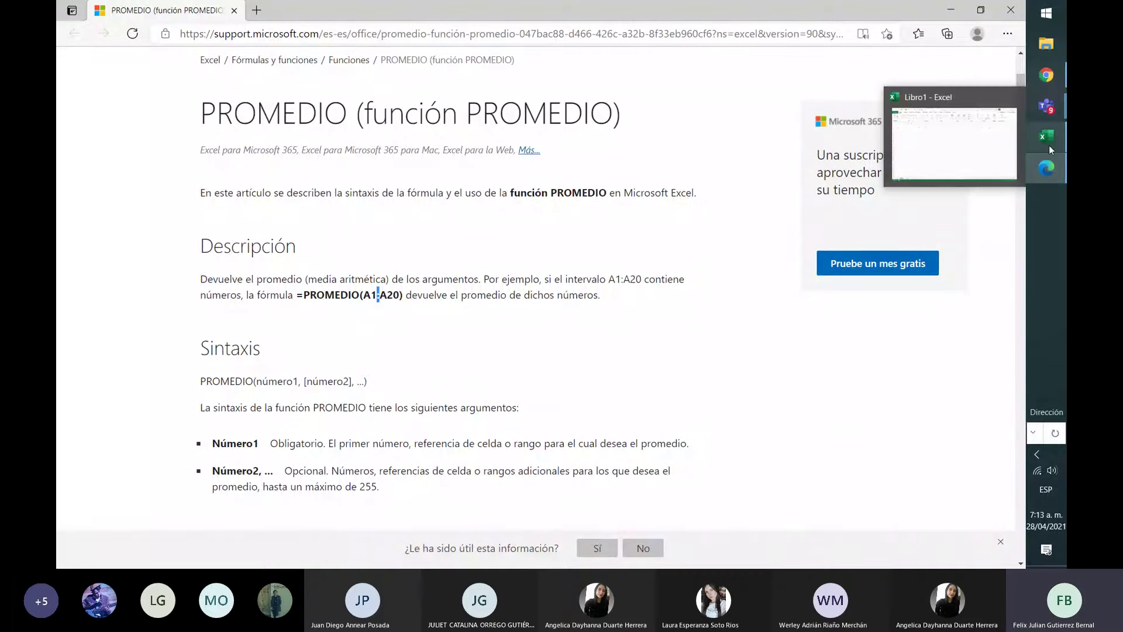
left_click(960, 155)
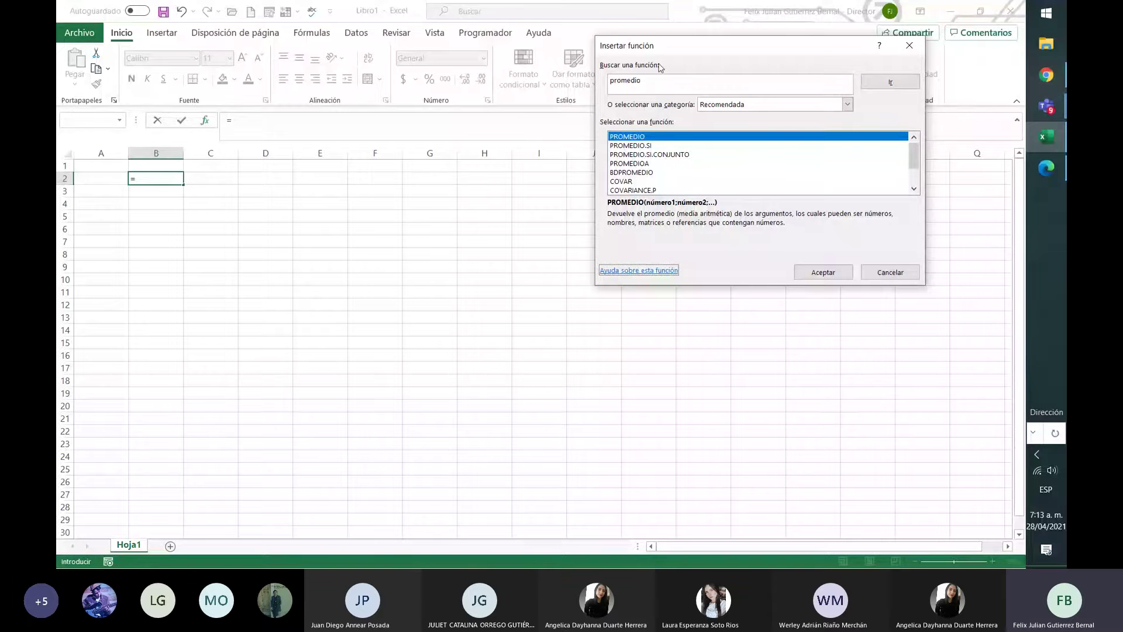
double_click(656, 82)
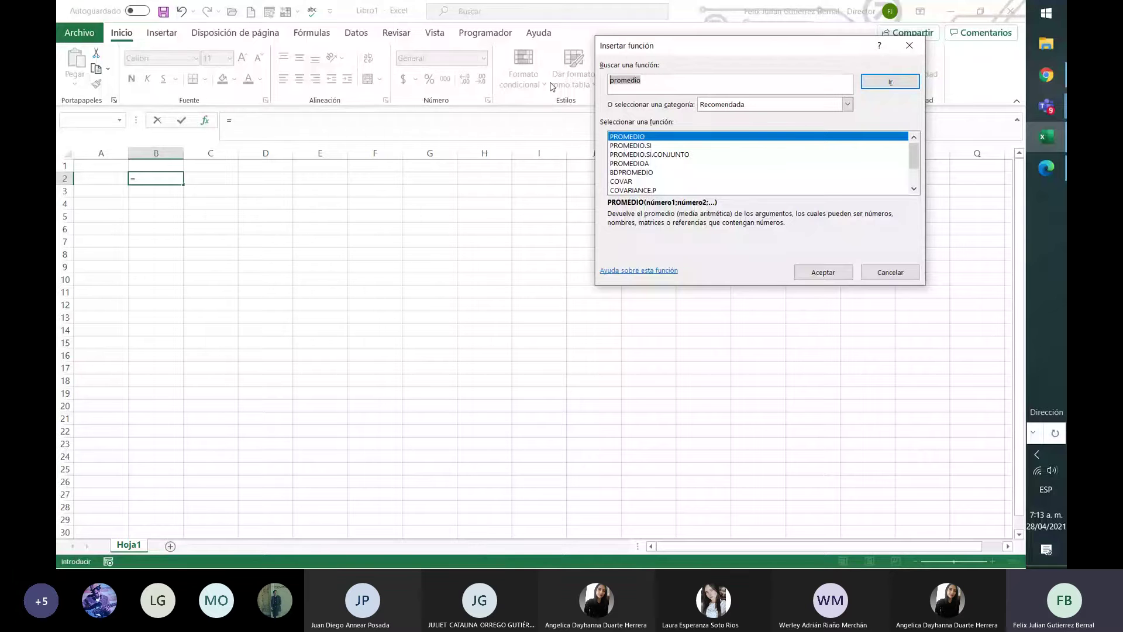
type("aleatorio")
left_click(887, 83)
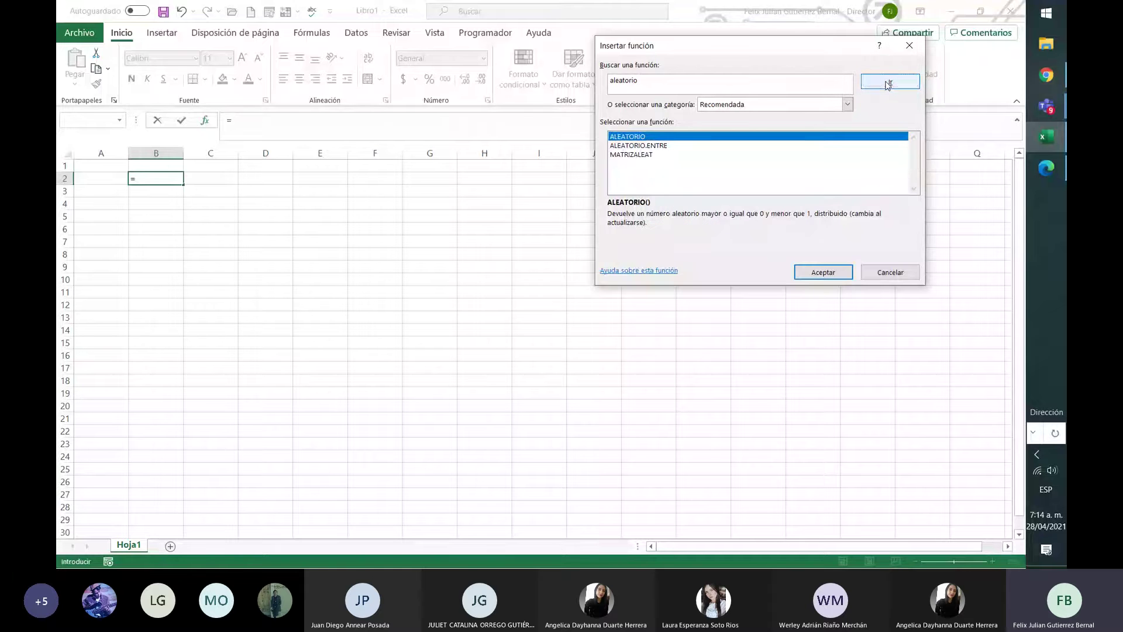
Open the online help article for ALEATORIO.ENTRE and review it from the introduction down to the syntax and example.
left_click(656, 147)
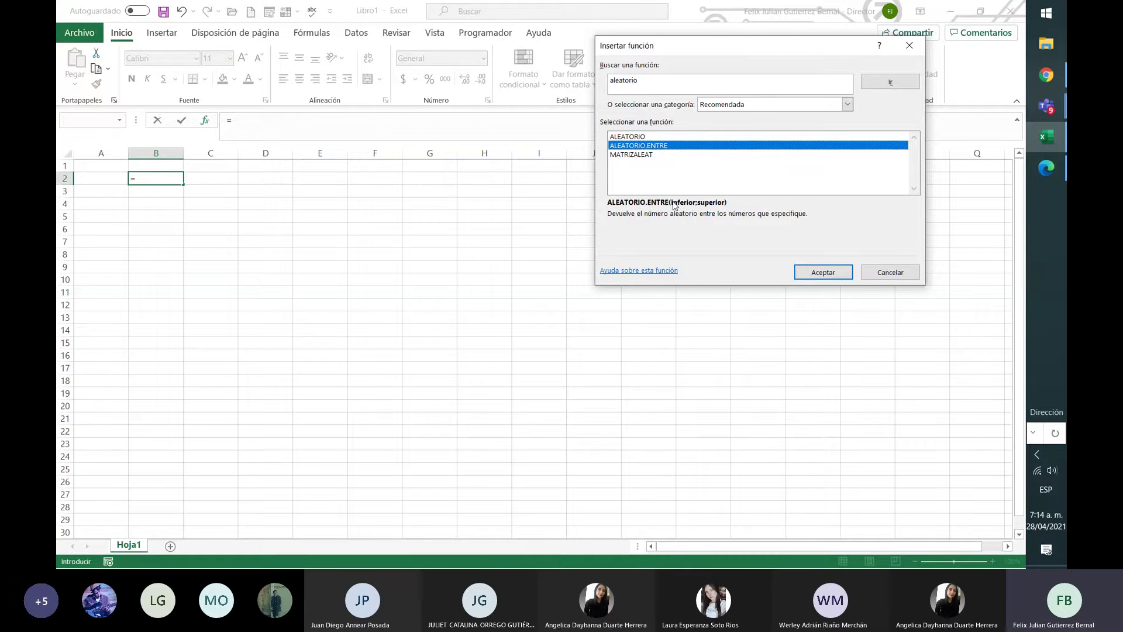
left_click(662, 272)
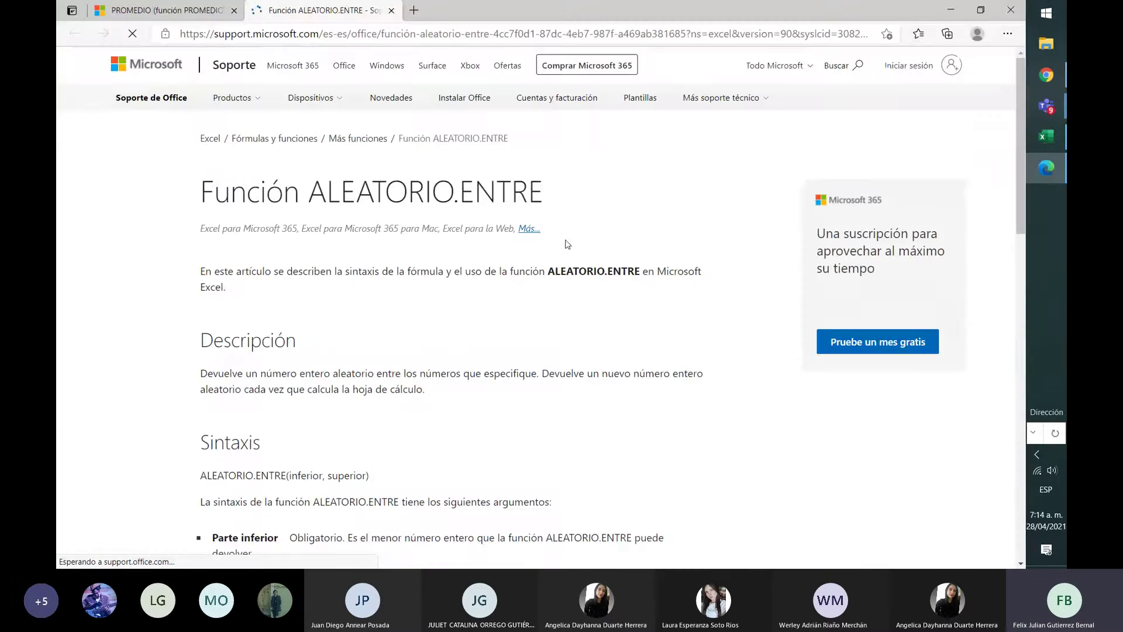
scroll(594, 248, "down", 1)
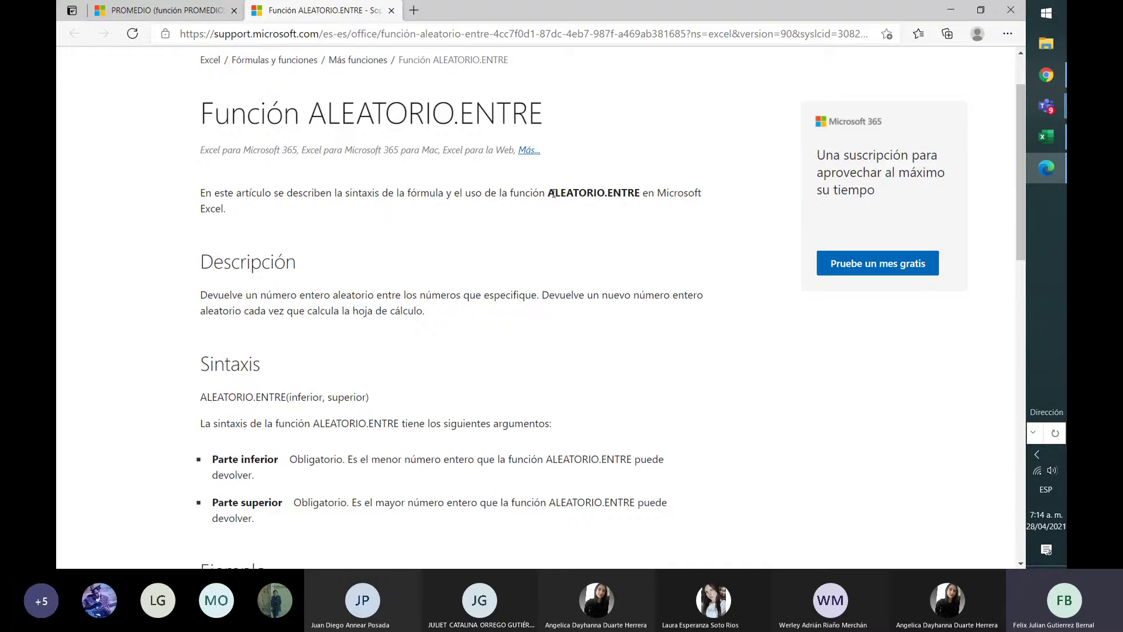
left_click_drag(553, 193, 641, 198)
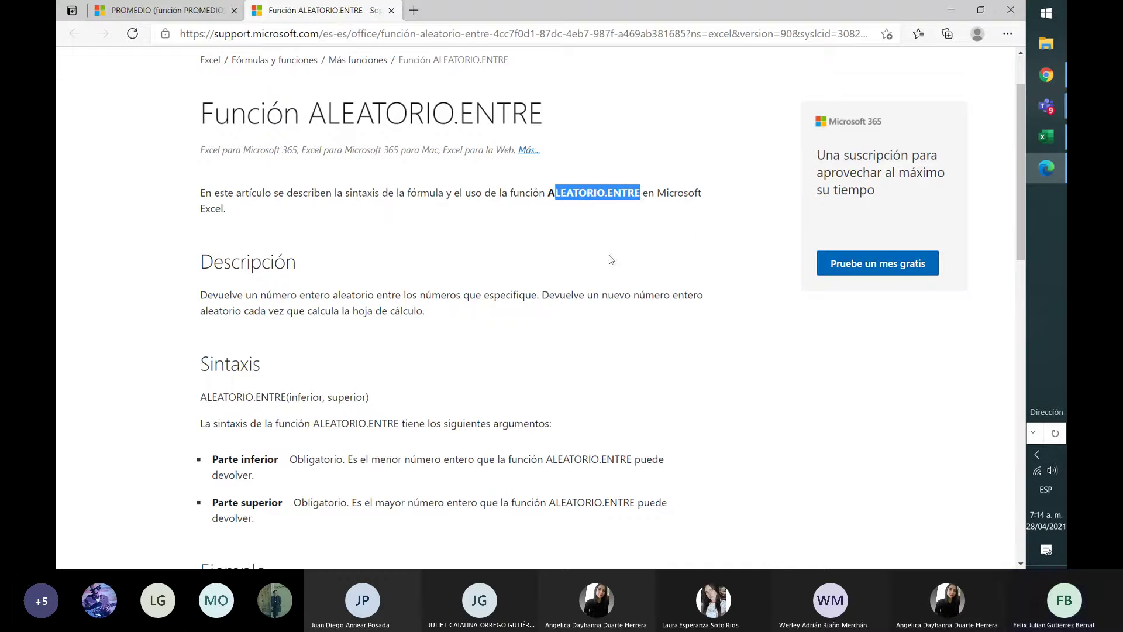
scroll(612, 260, "down", 3)
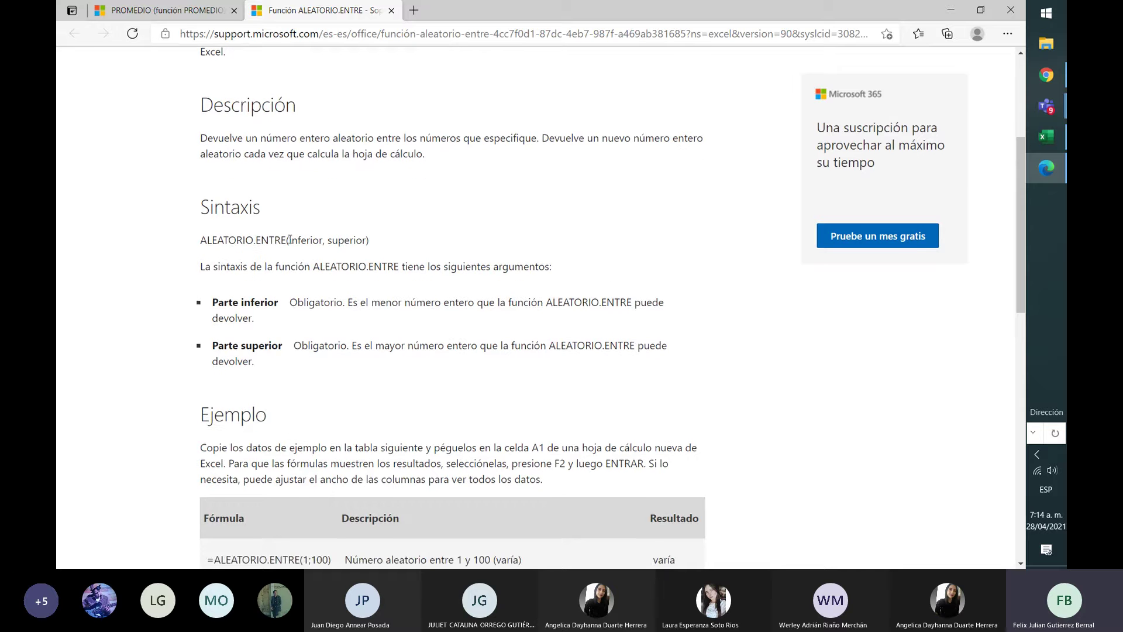
Examine the inferior and superior arguments, the example formulas and the description's recalculation sentence in the ALEATORIO.ENTRE article, highlighting the key text.
left_click_drag(290, 240, 286, 240)
left_click_drag(323, 241, 367, 241)
scroll(501, 294, "down", 3)
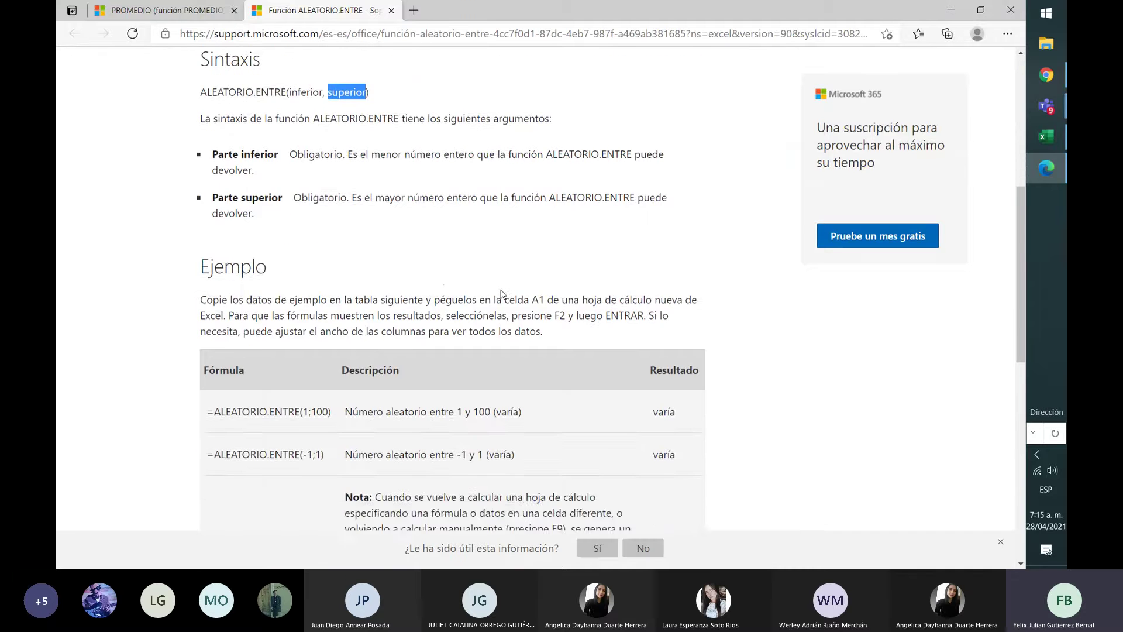
scroll(501, 294, "up", 3)
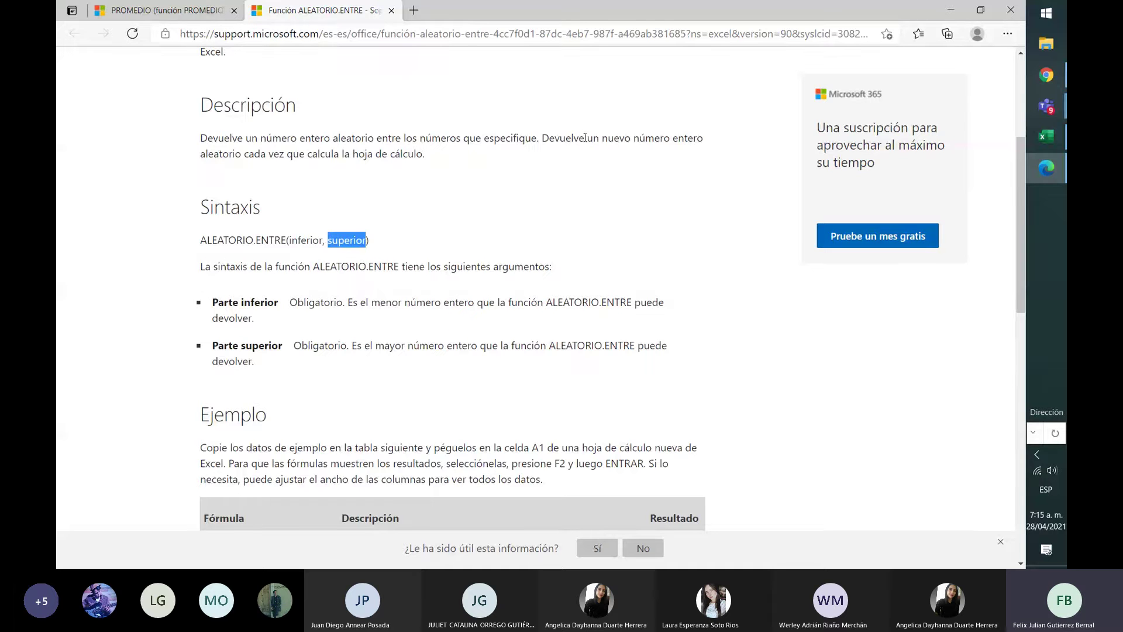
left_click_drag(586, 139, 698, 153)
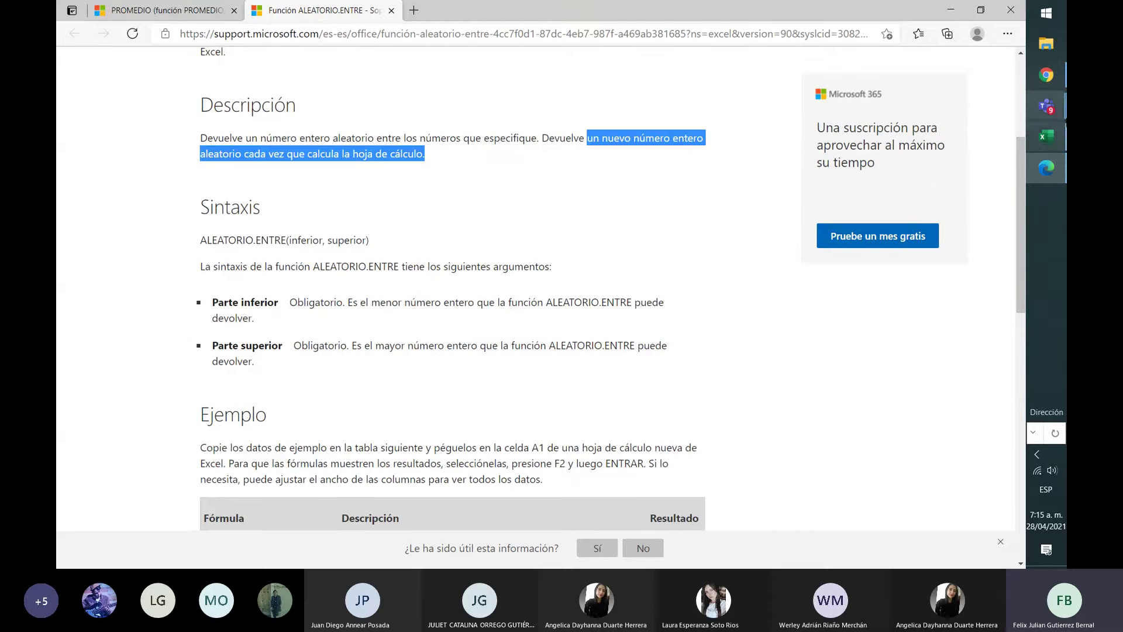
Return to Excel and insert ALEATORIO.ENTRE in cell B2 with Inferior 0 and Superior 1000.
key("alt+Tab")
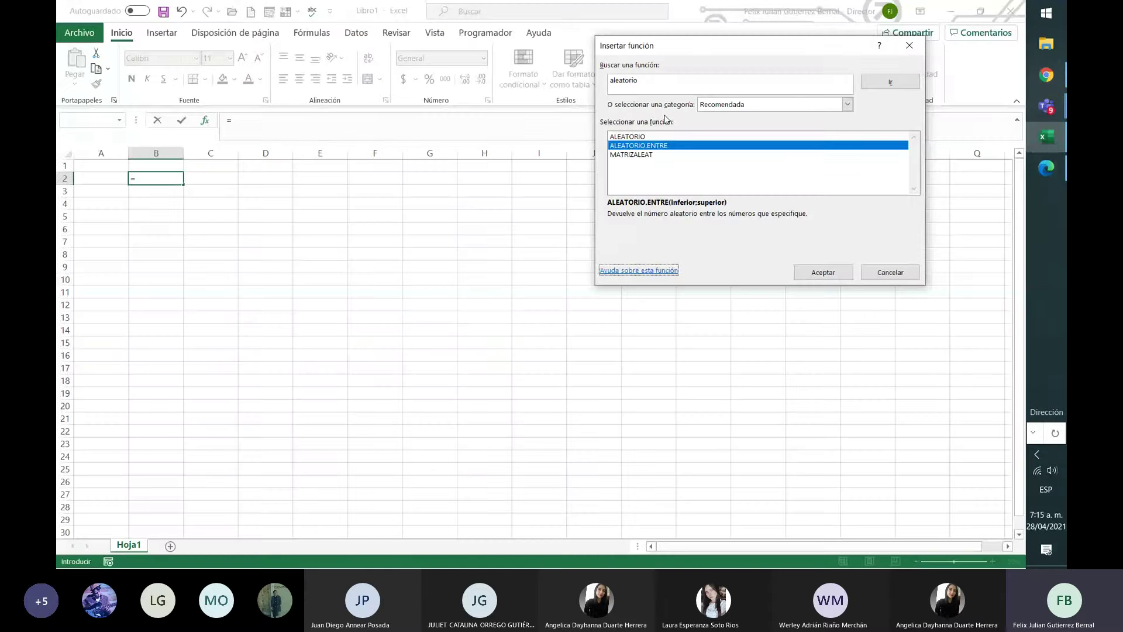
double_click(660, 145)
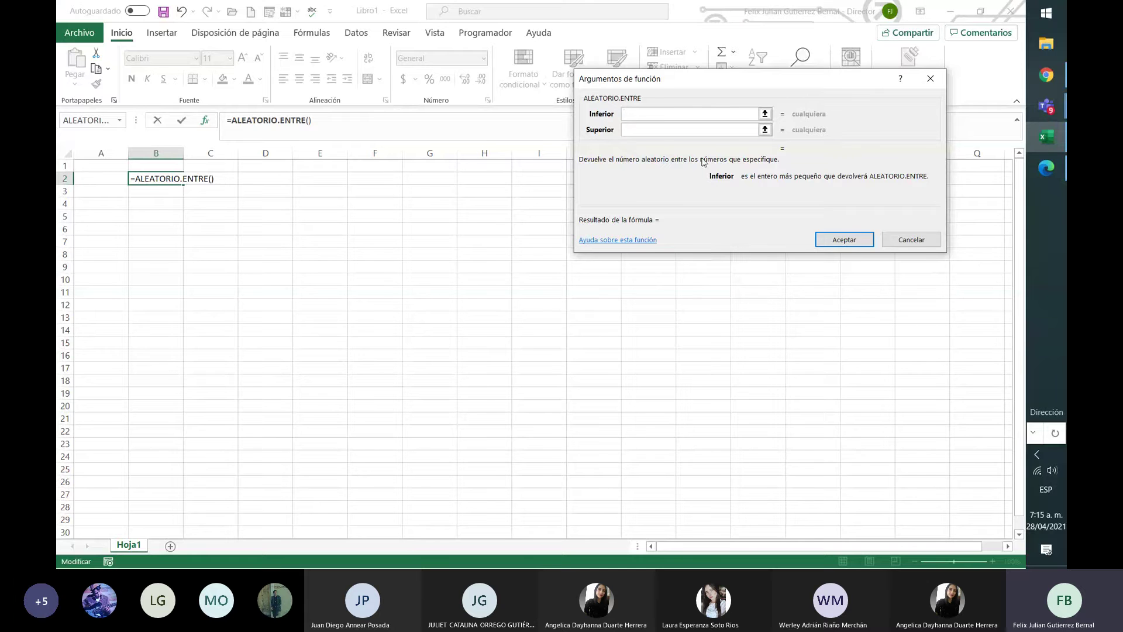
type("0")
left_click(677, 130)
type("1000")
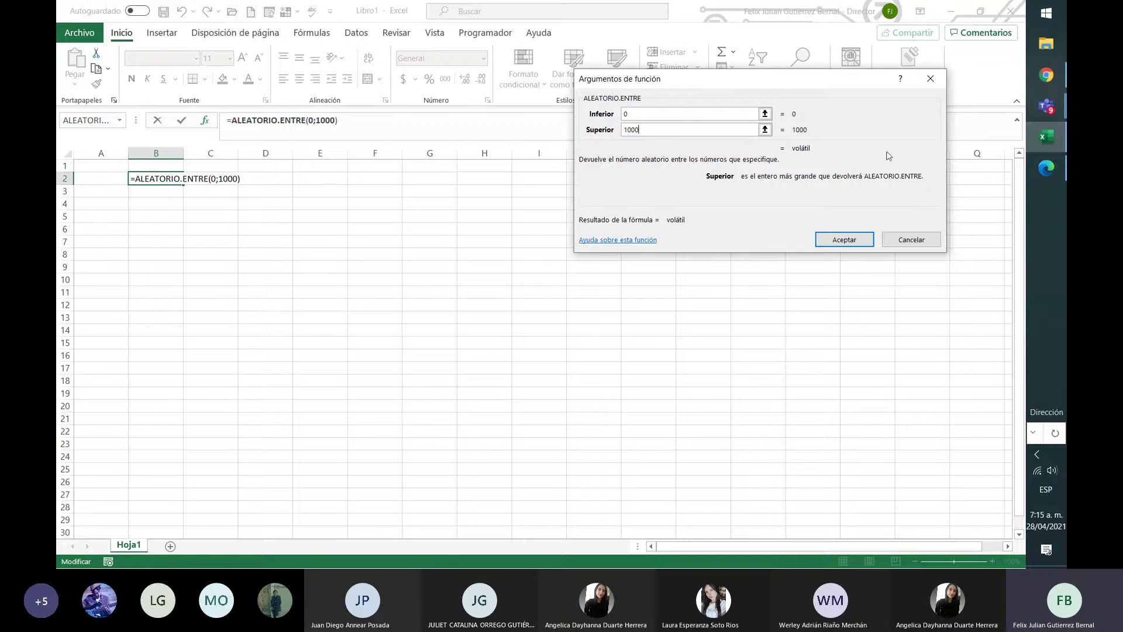
left_click(844, 240)
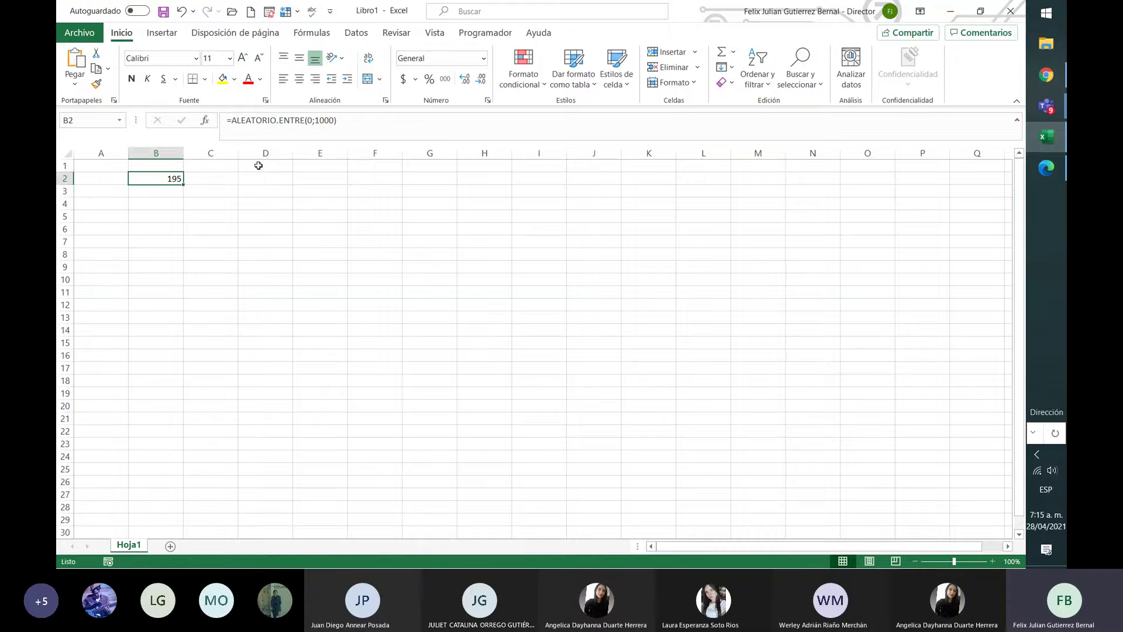
Enter the formula =ALEATORIO.ENTRE(0;1000) directly in cell C2, choosing the function from the autocomplete suggestions.
left_click(209, 176)
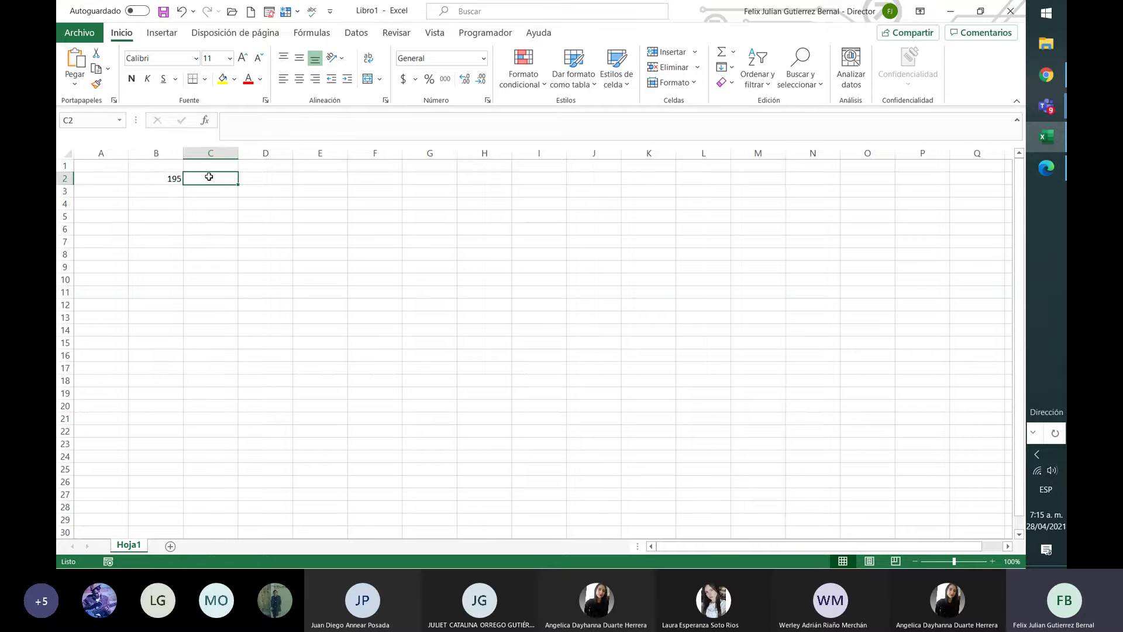
left_click(260, 177, "shift")
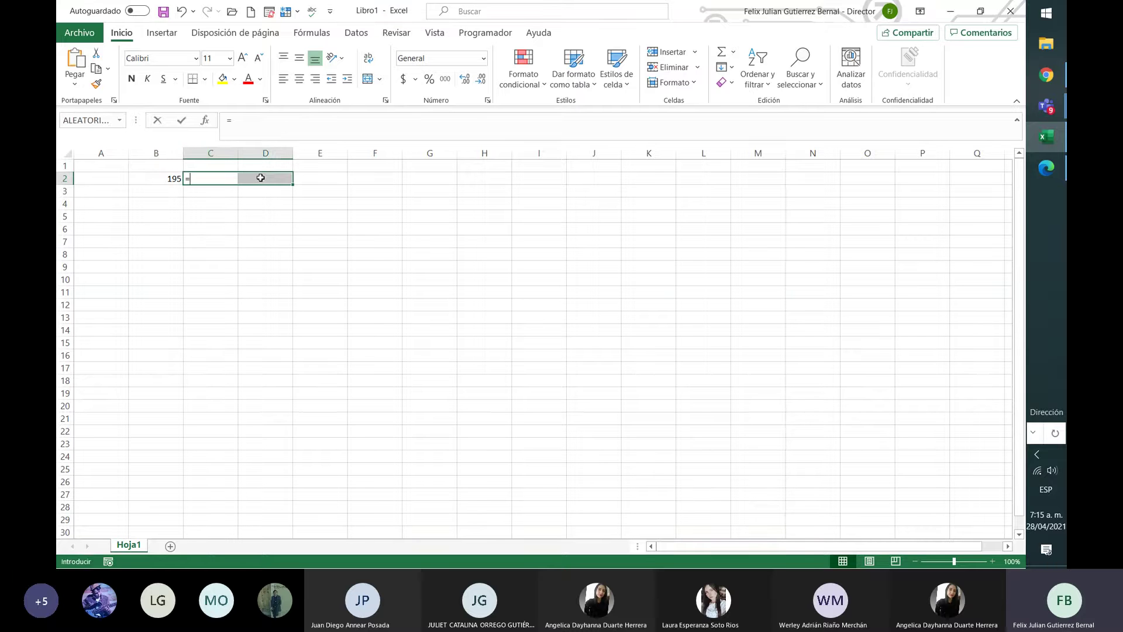
type("=al")
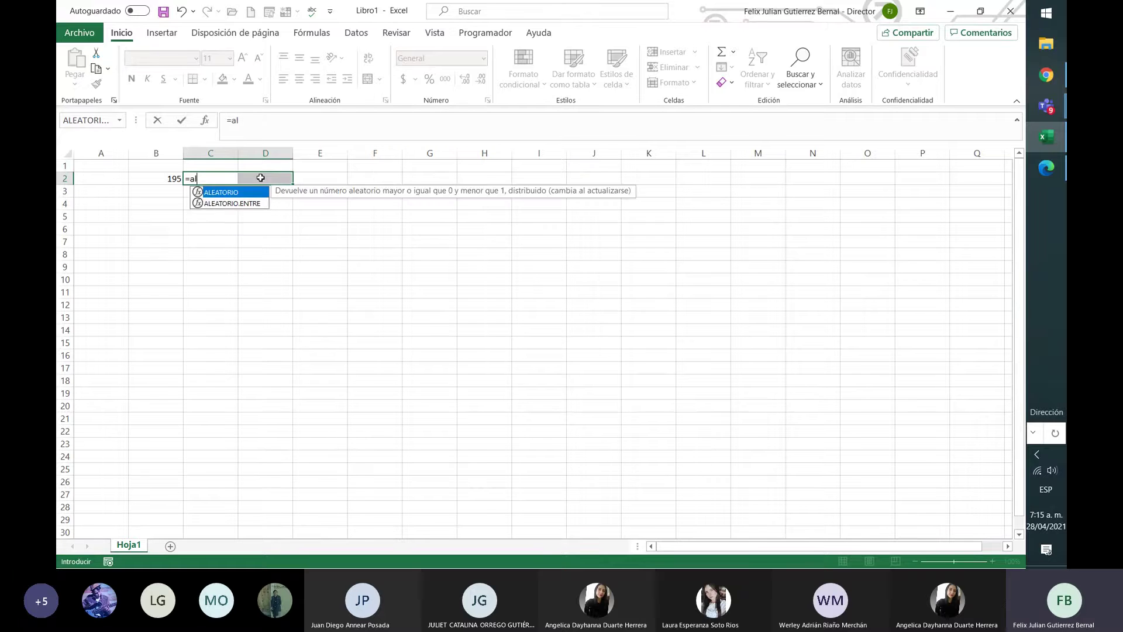
type("eatori.entr")
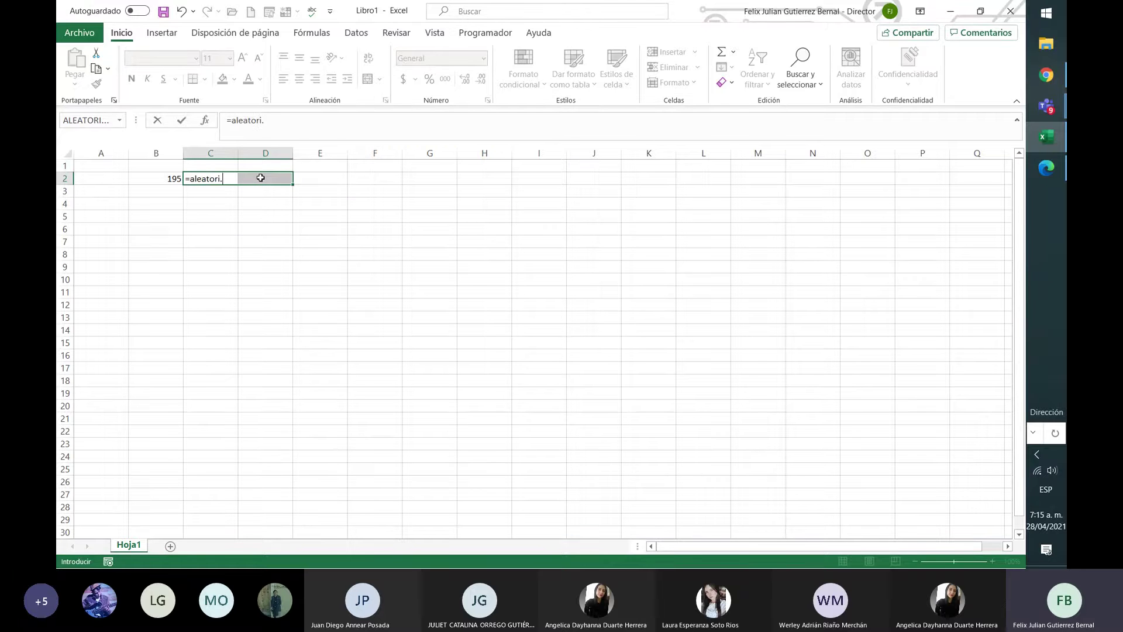
key("BackSpace")
key("BackSpace")
key("BackSpace")
key("BackSpace")
key("BackSpace")
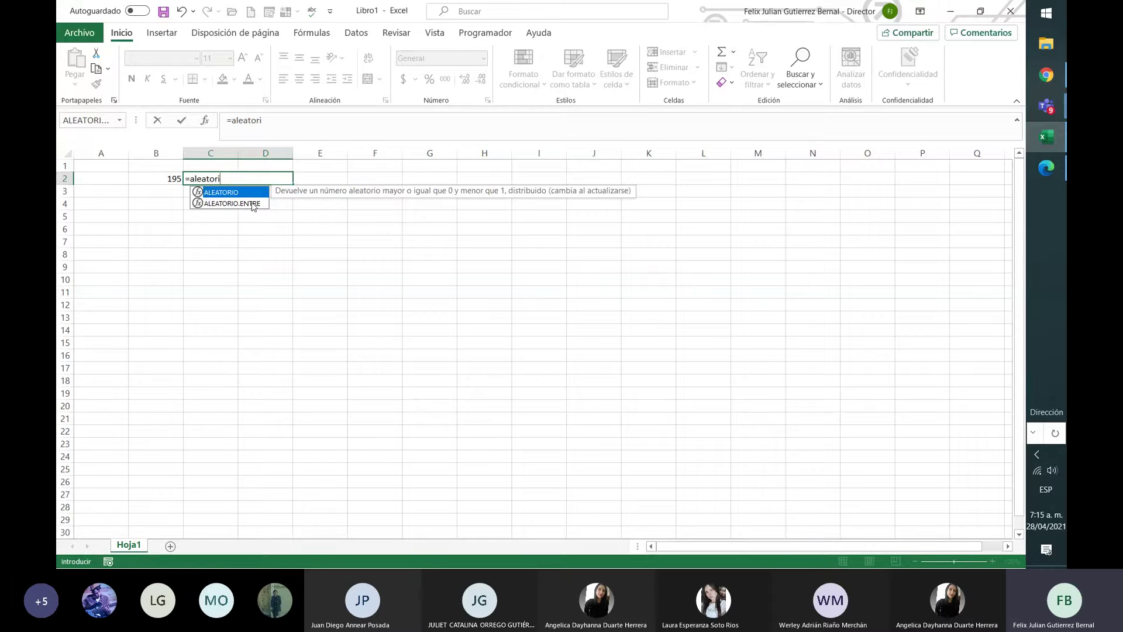
double_click(253, 203)
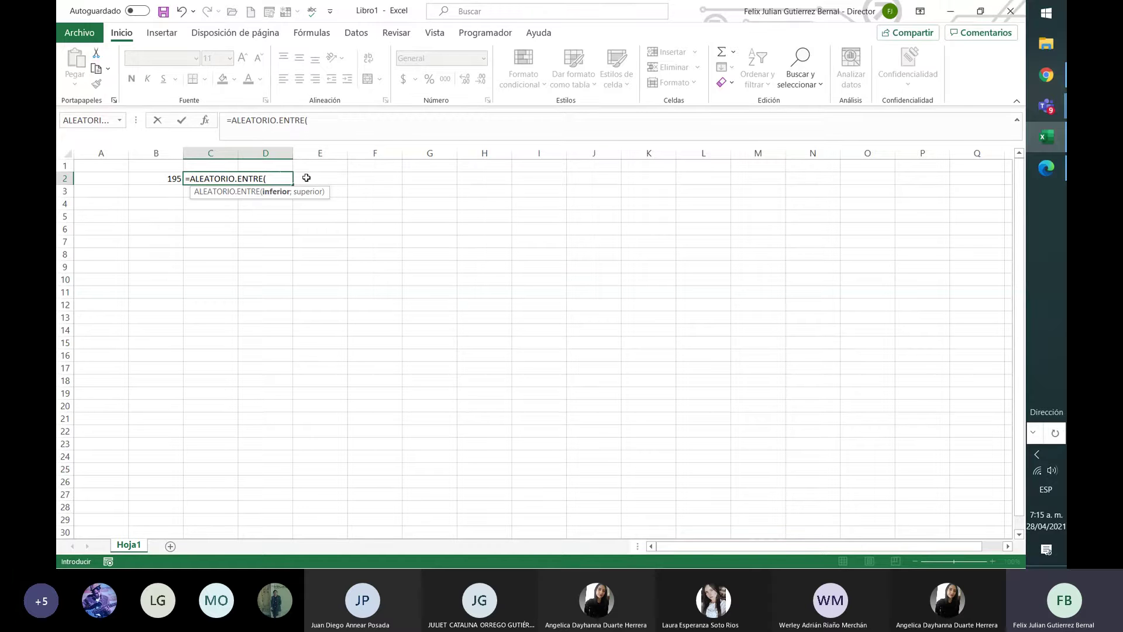
type("0")
type(";")
type("1000")
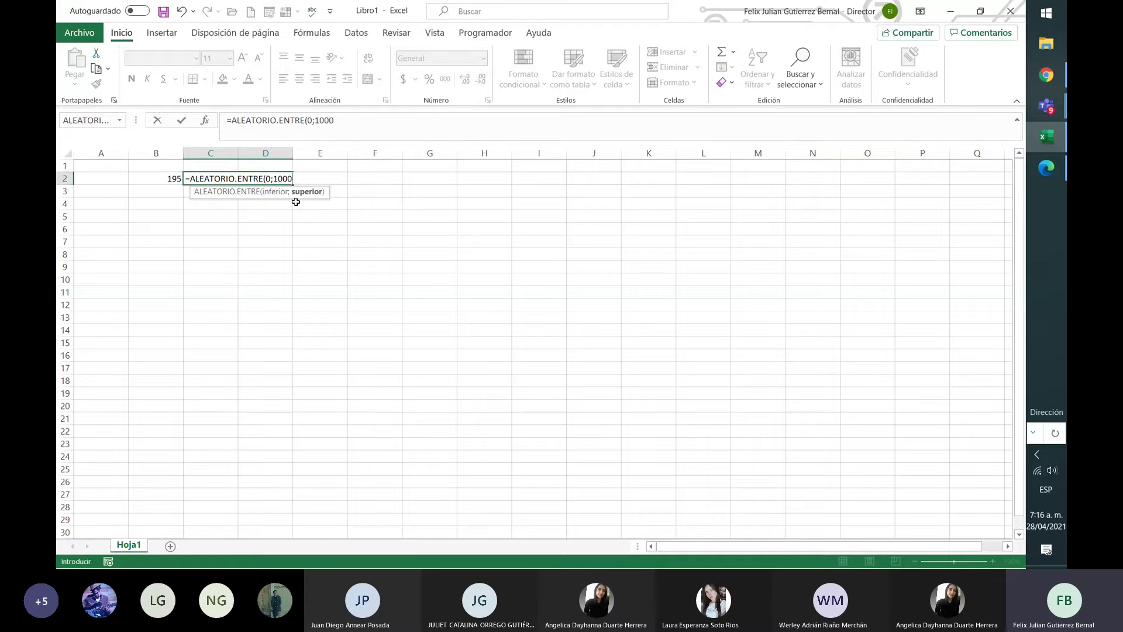
type(")")
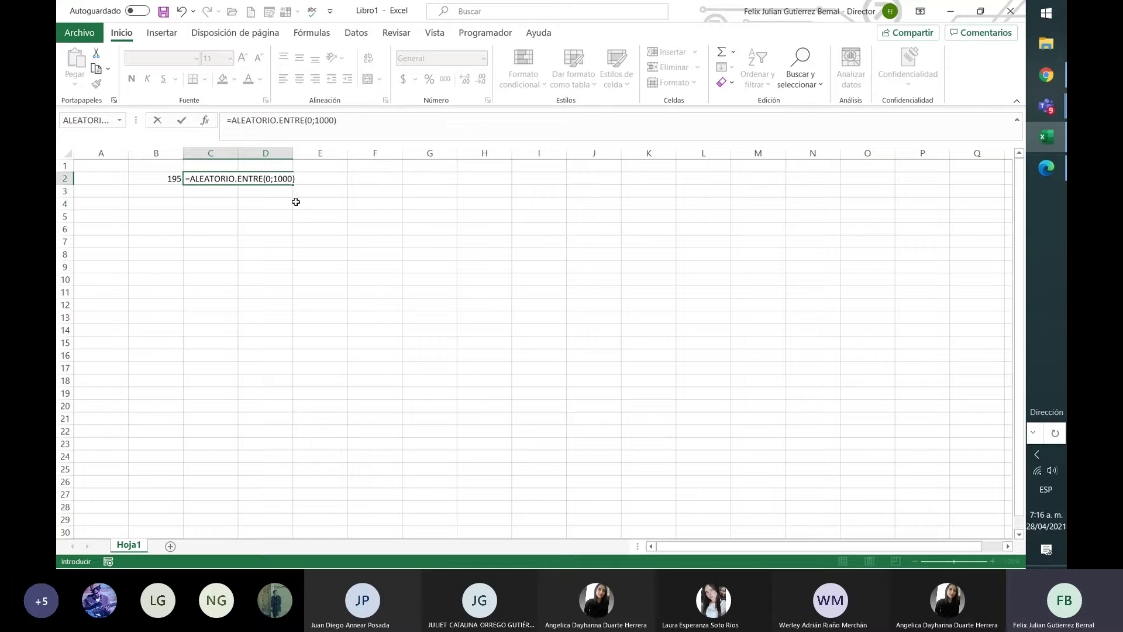
key("ctrl+Return")
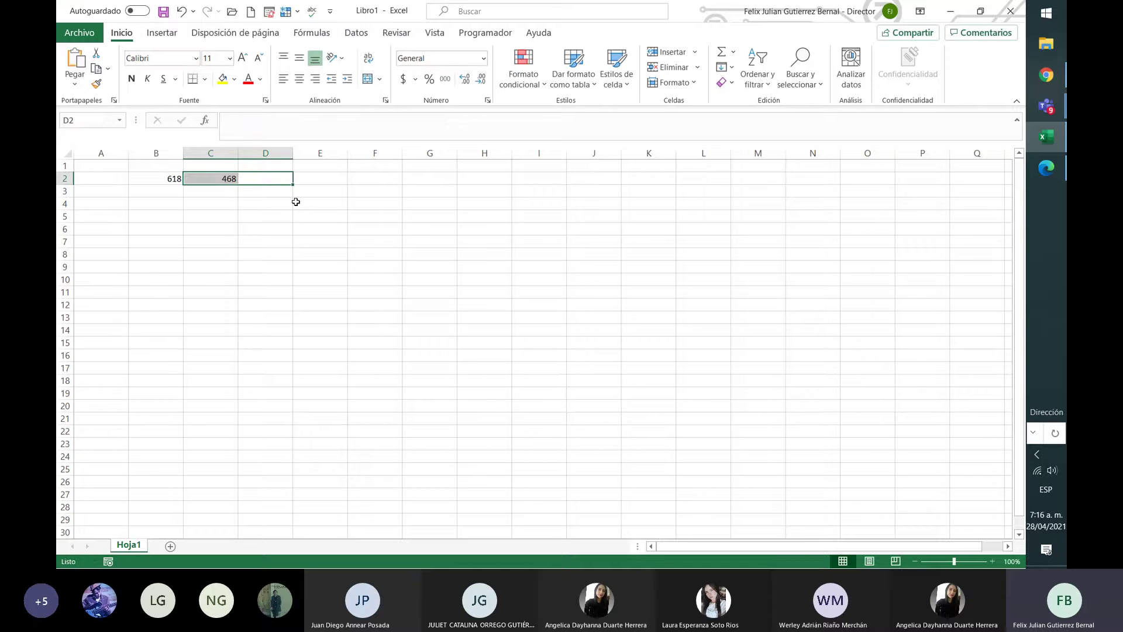
Compare the random-number formulas in cells B2 and C2.
left_click(250, 189)
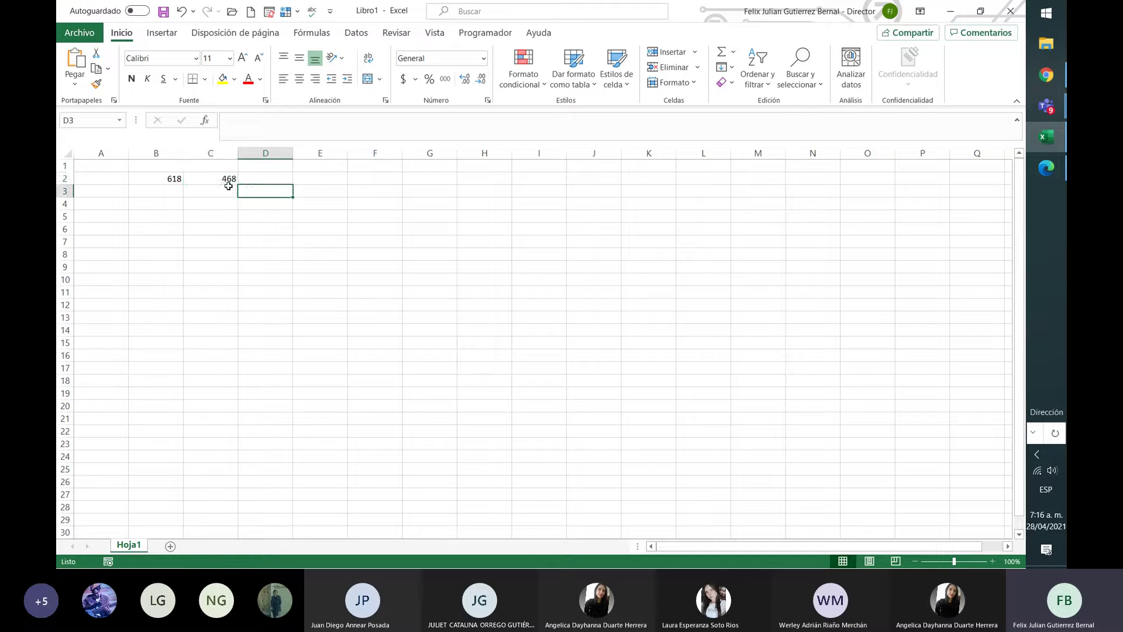
left_click(227, 180)
left_click(171, 179)
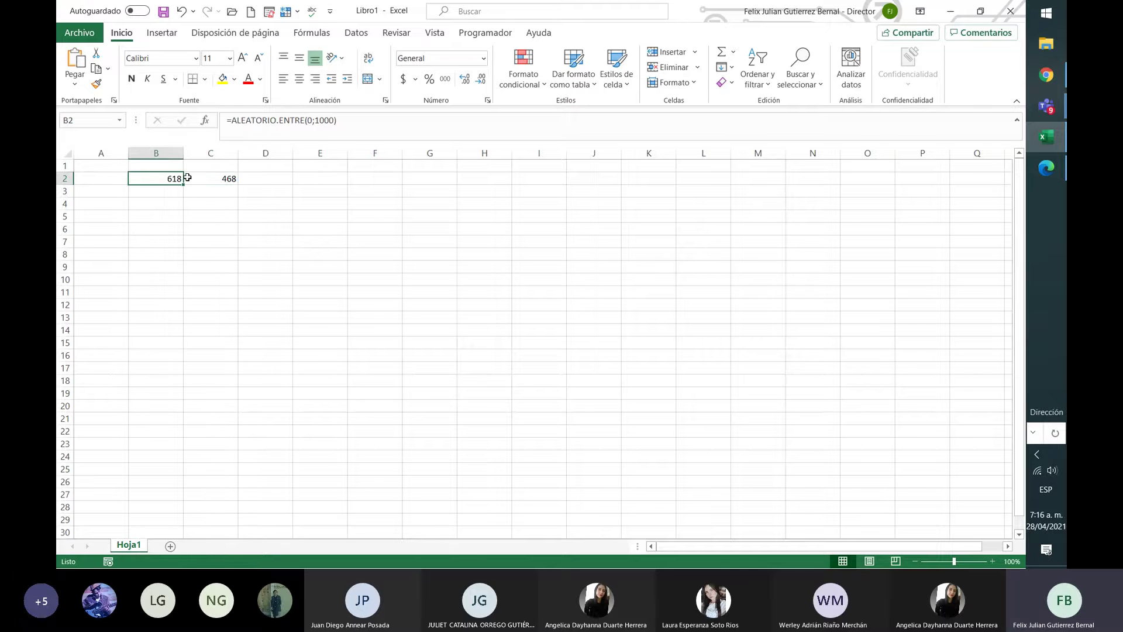
left_click_drag(176, 178, 197, 179)
left_click(172, 179)
Autofit columns B and C, and fill the B2 formula across row 2 through column U.
double_click(184, 154)
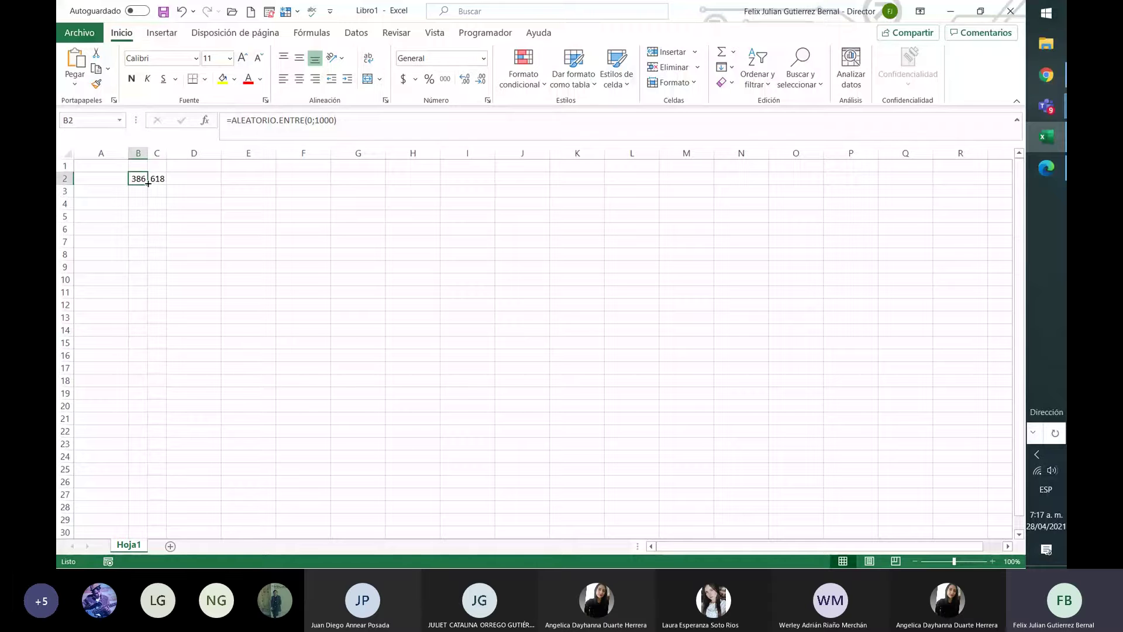
double_click(221, 156)
left_click_drag(138, 175, 157, 179)
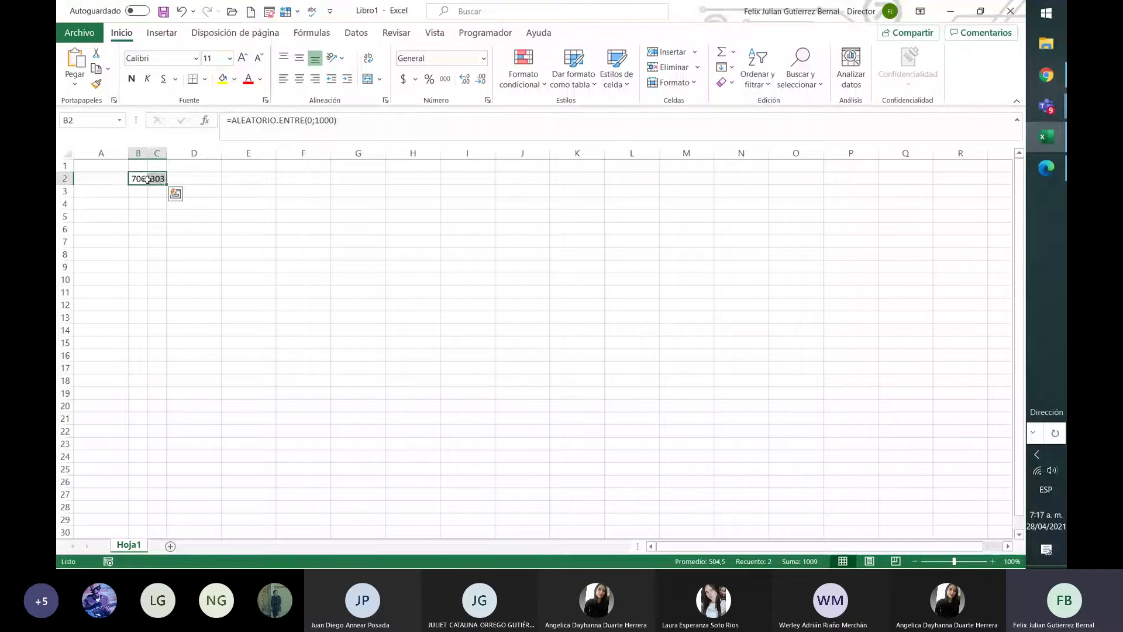
left_click(140, 178)
left_click_drag(147, 185, 992, 185)
Autofit the widths of columns F through U to the random numbers in row 2.
double_click(949, 153)
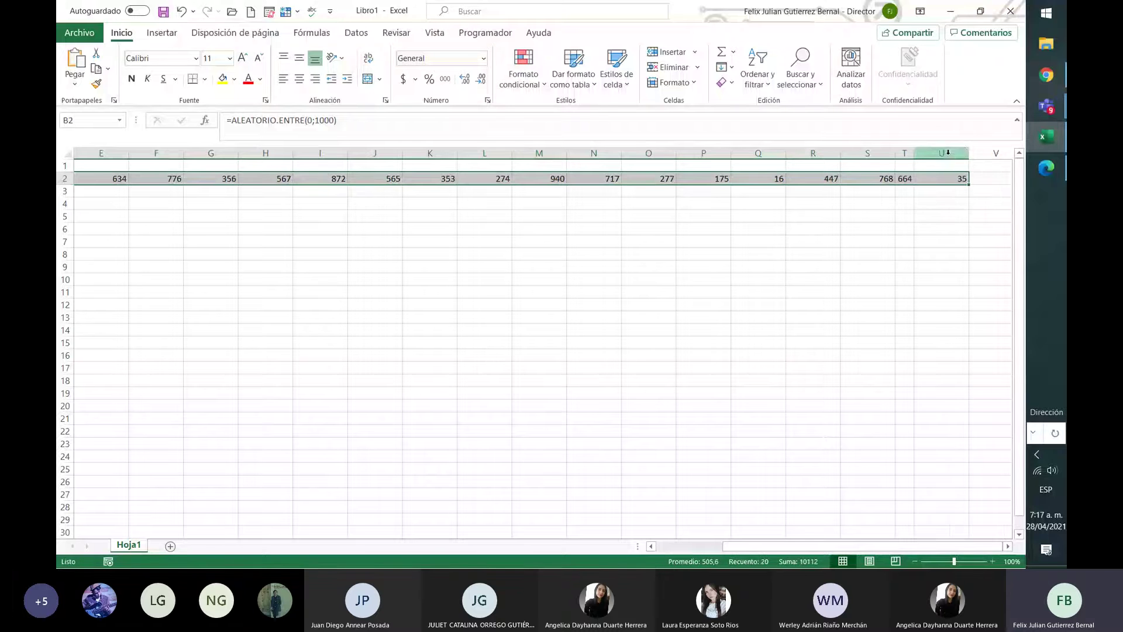
double_click(963, 152)
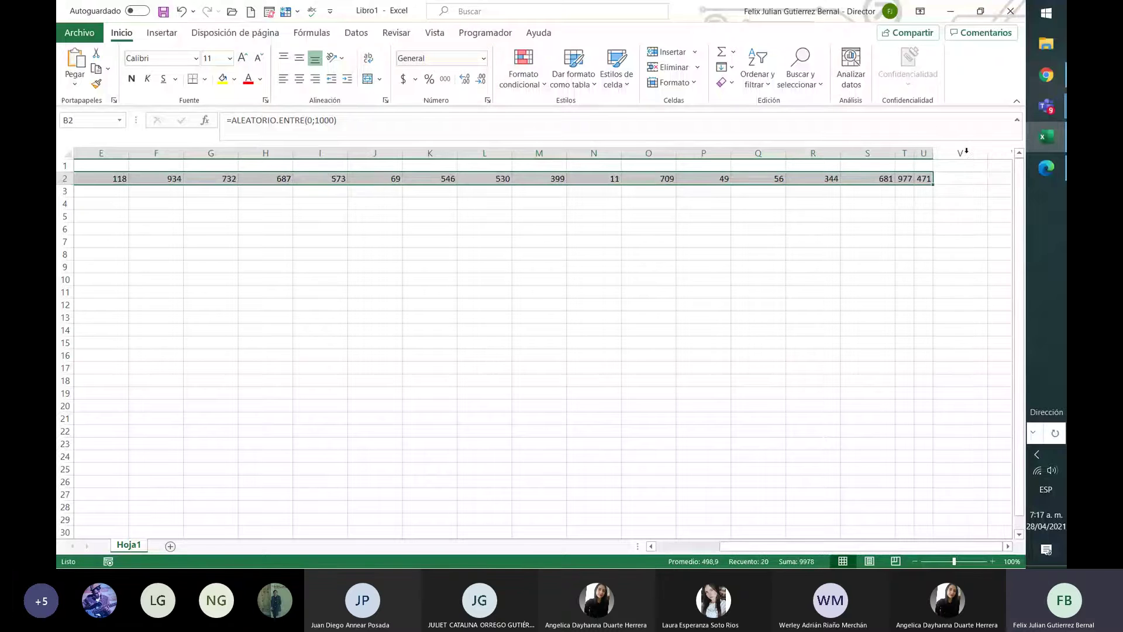
double_click(895, 152)
double_click(840, 152)
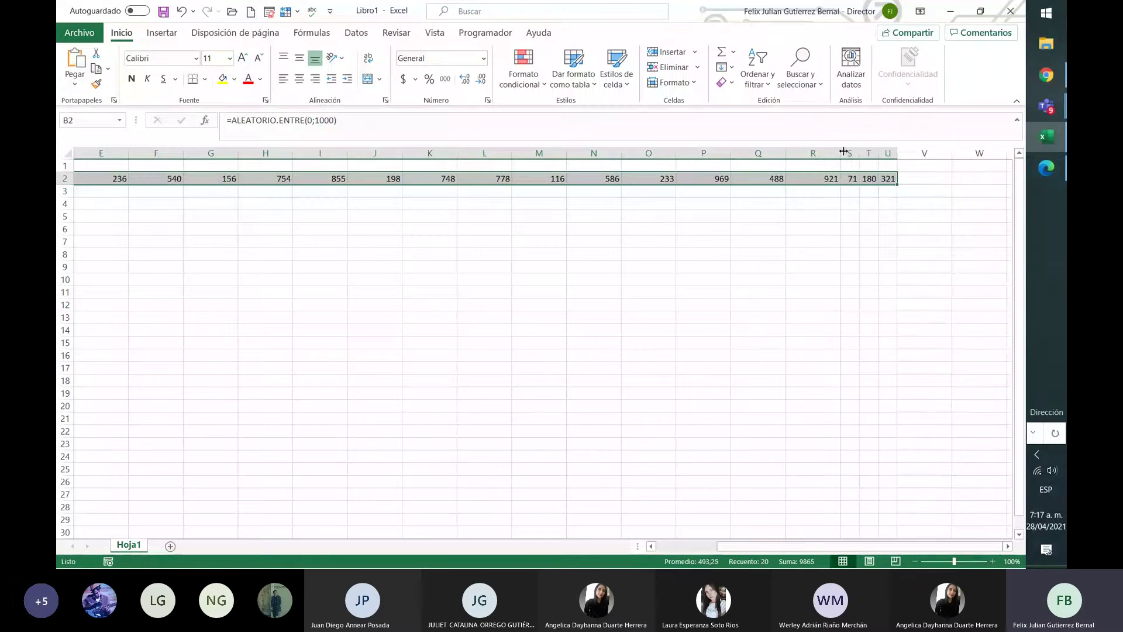
double_click(786, 153)
double_click(731, 153)
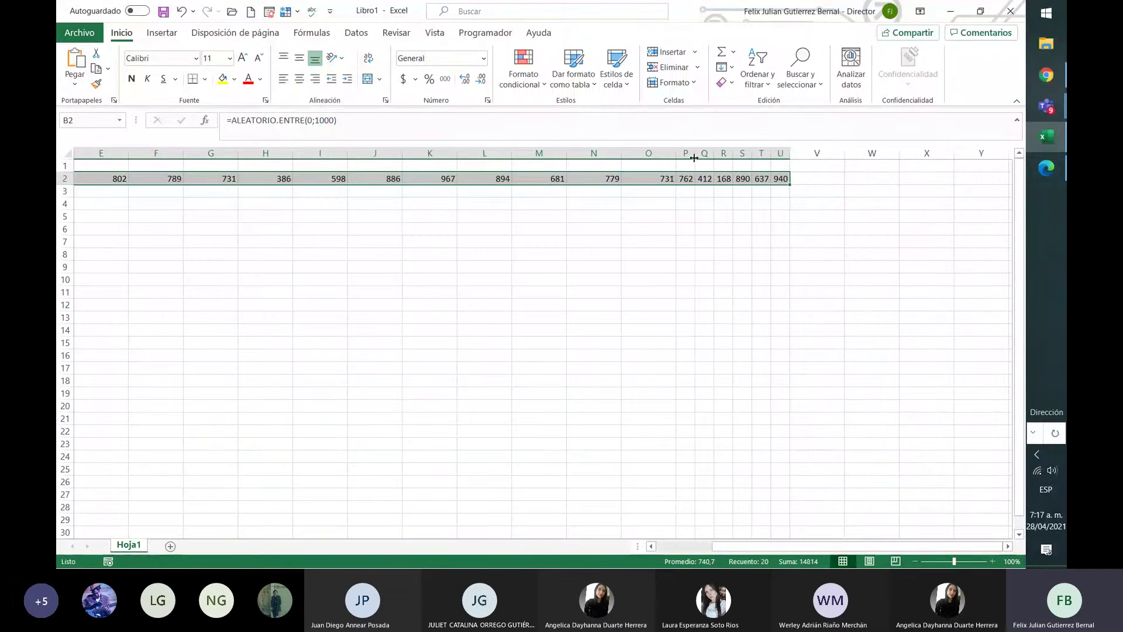
double_click(675, 152)
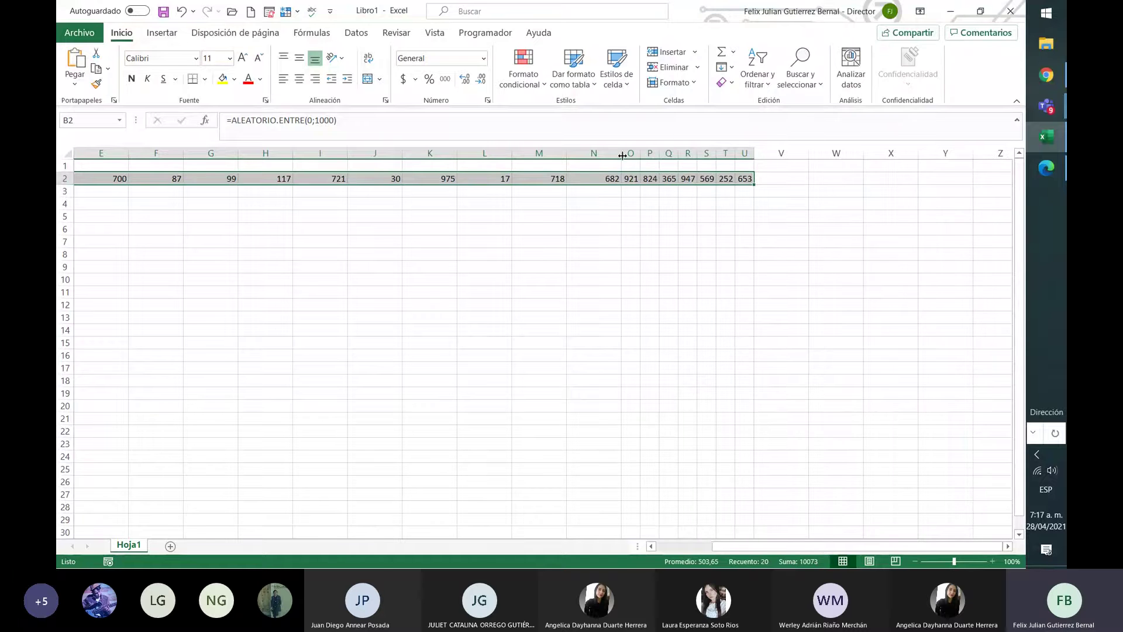
double_click(621, 153)
double_click(566, 153)
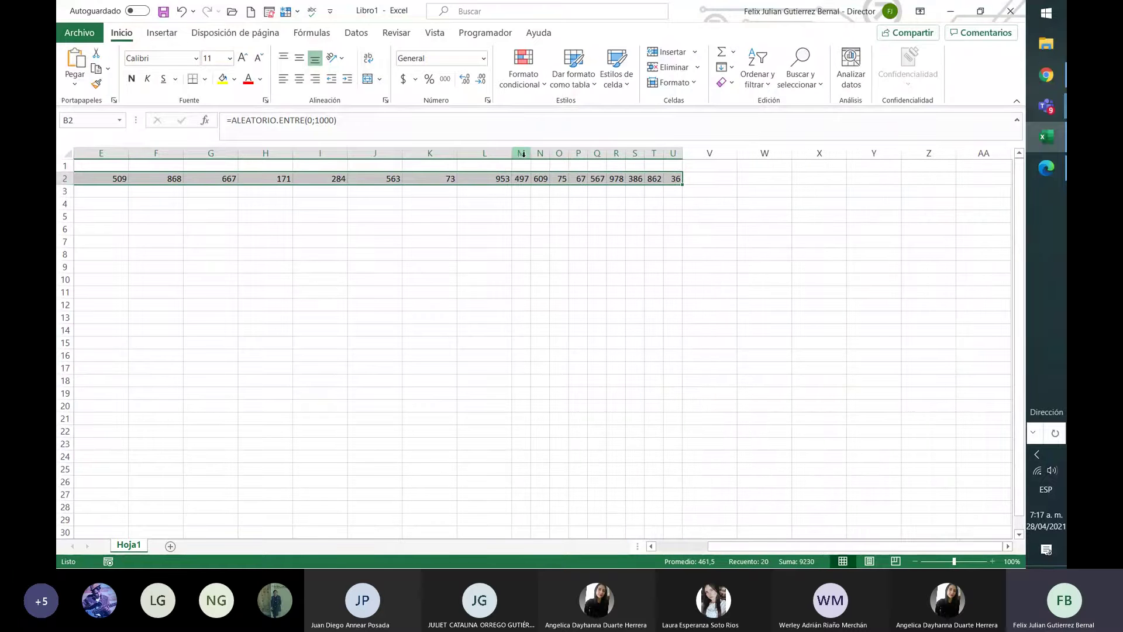
double_click(512, 153)
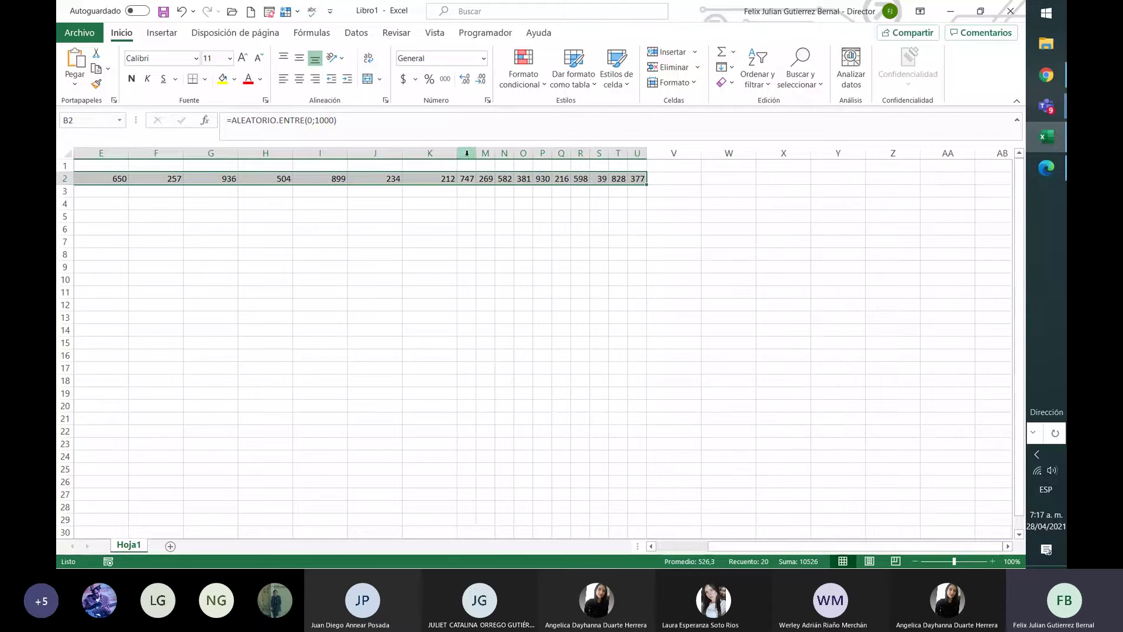
left_click(451, 166)
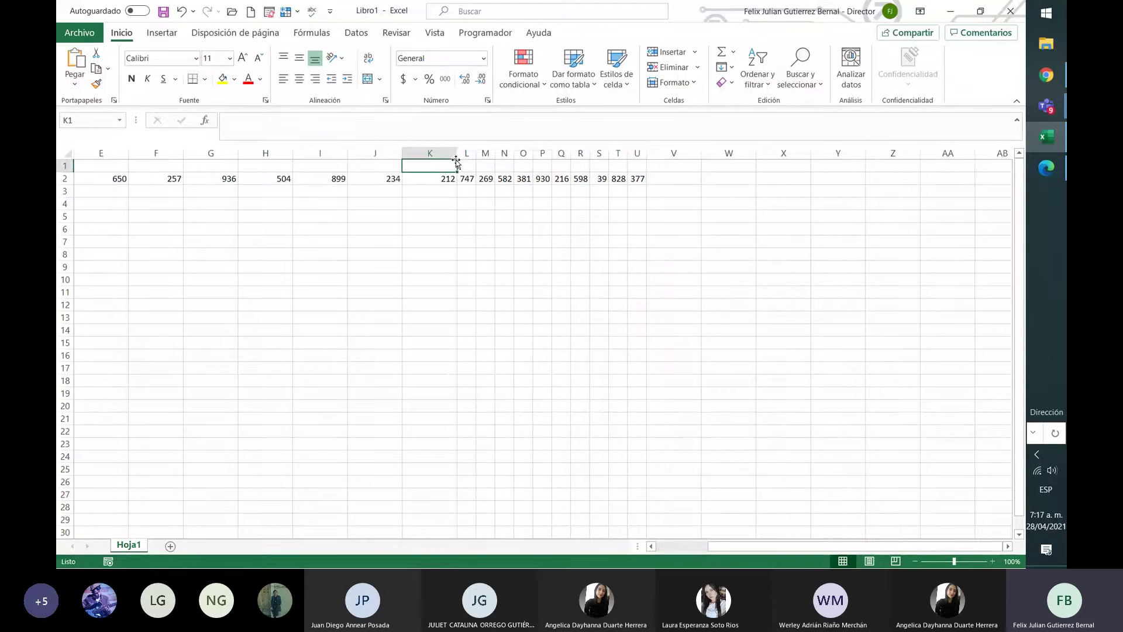
double_click(456, 152)
double_click(402, 152)
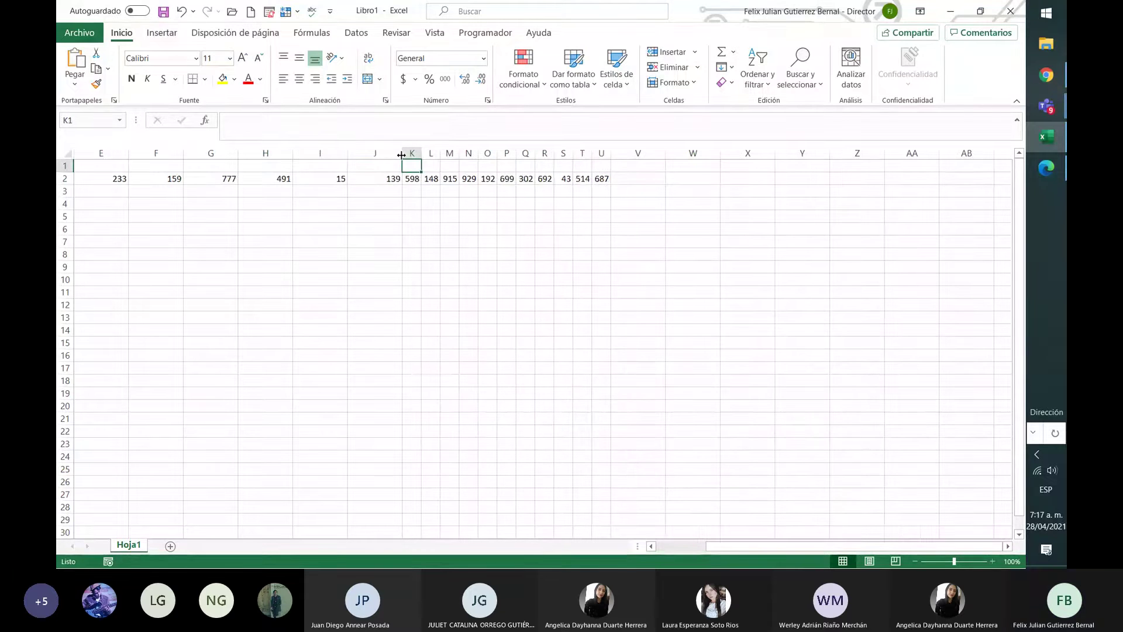
double_click(347, 153)
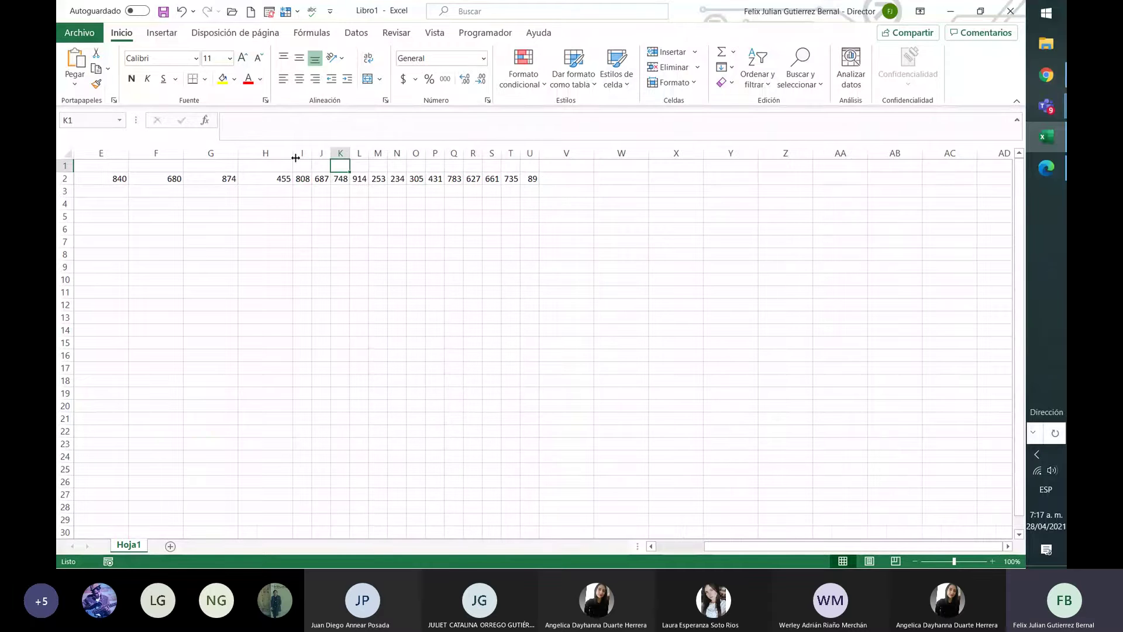
double_click(292, 153)
left_click(238, 152)
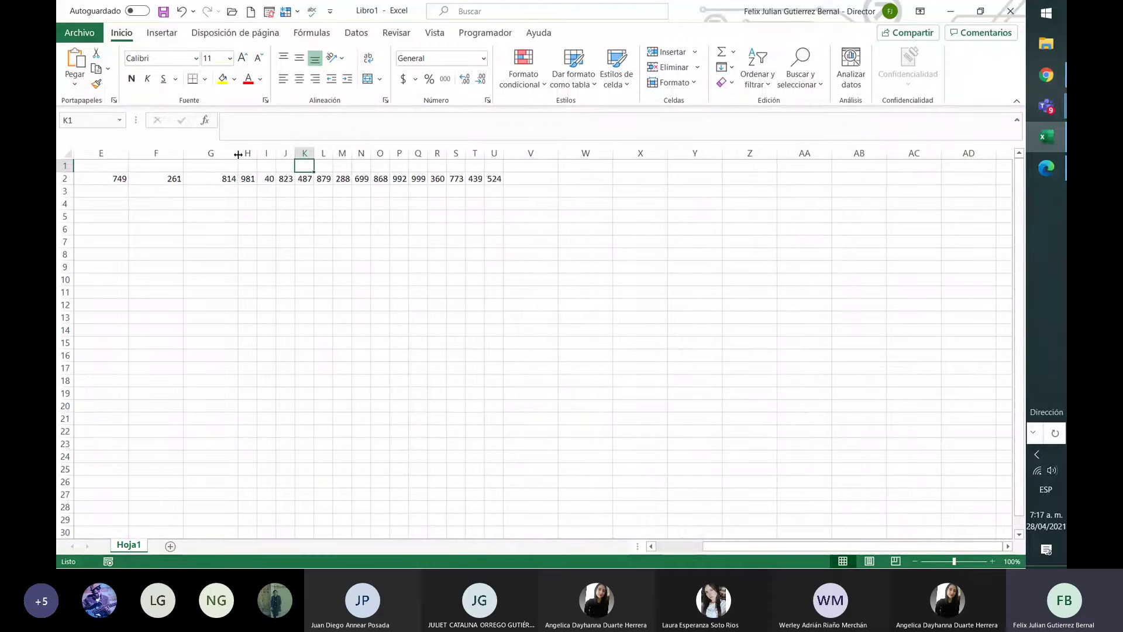
double_click(238, 153)
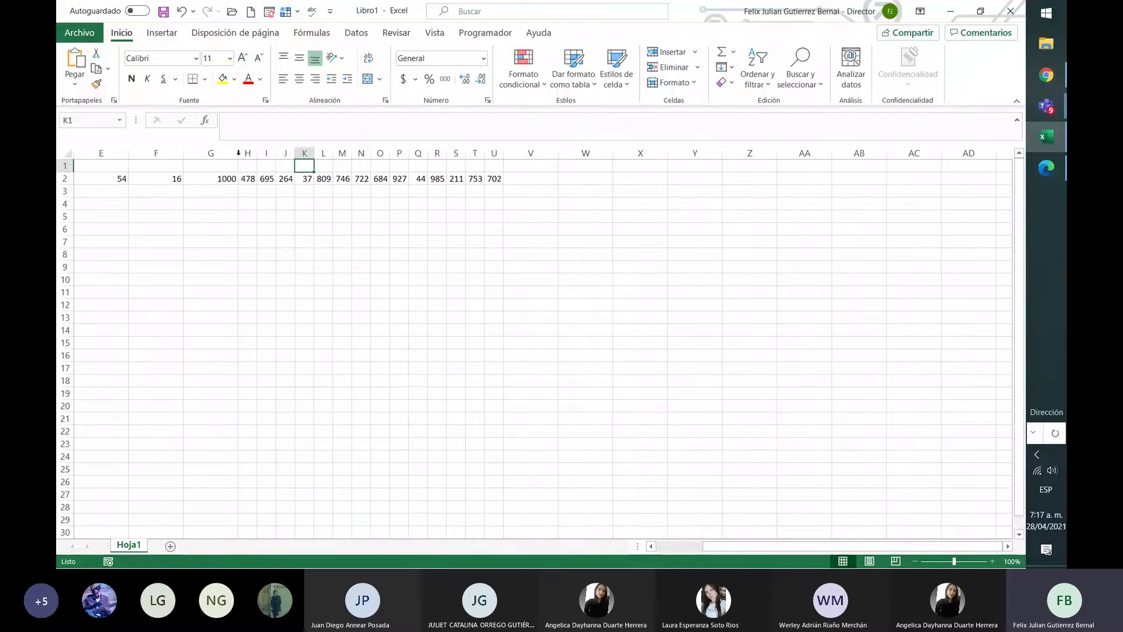
left_click(183, 155)
double_click(183, 155)
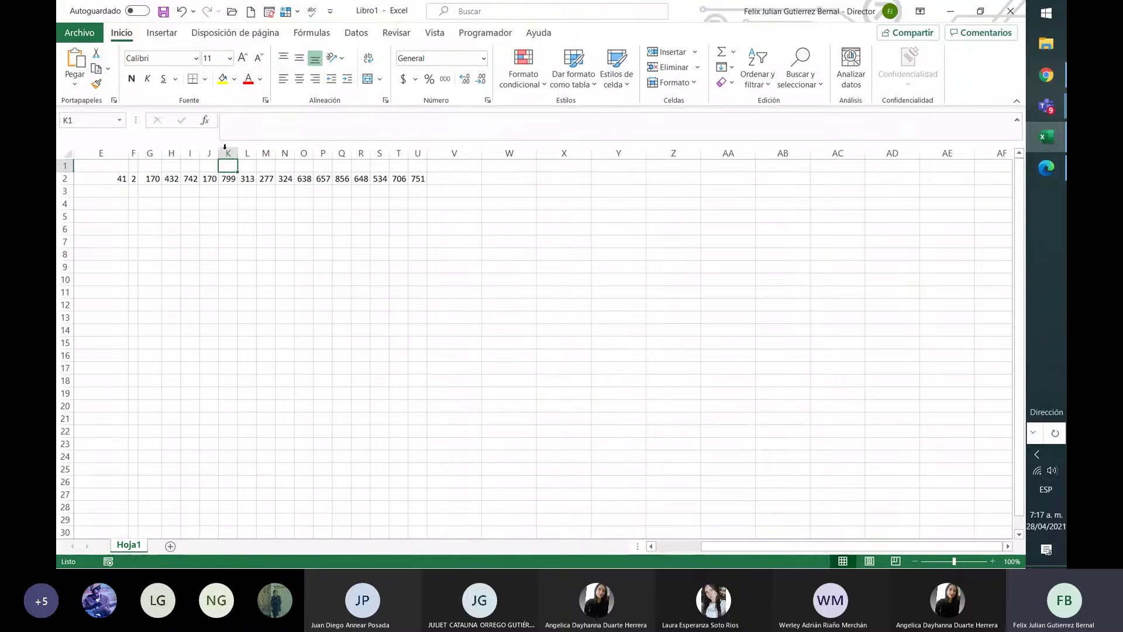
Autofit columns D and E to their numbers and widen column F so three-digit values fit.
left_click(658, 546)
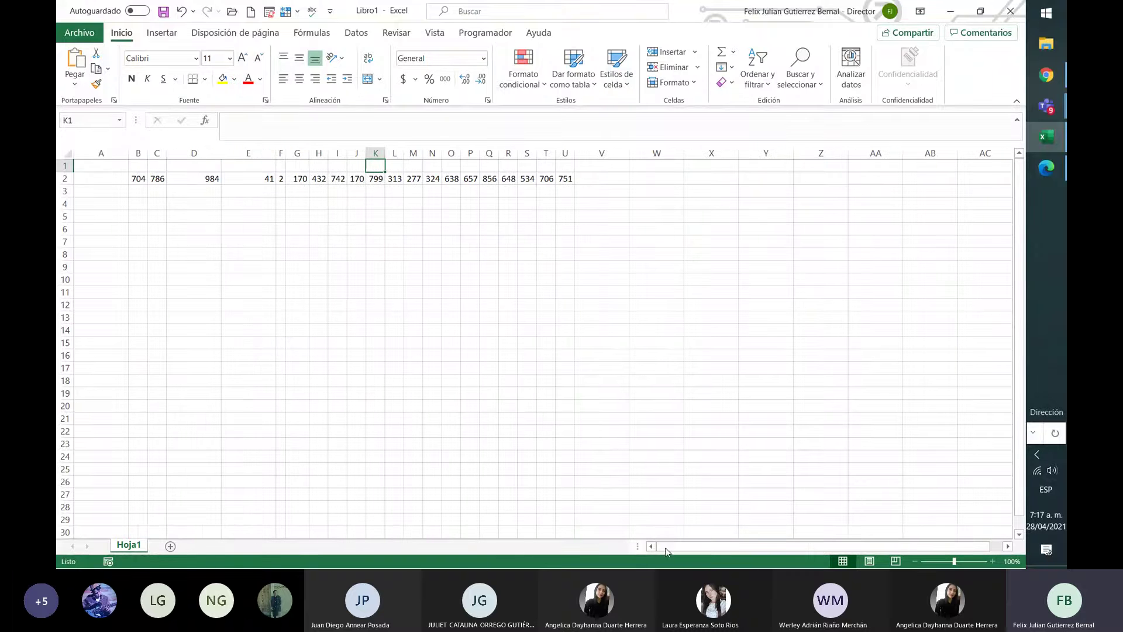
left_click(275, 154)
double_click(275, 154)
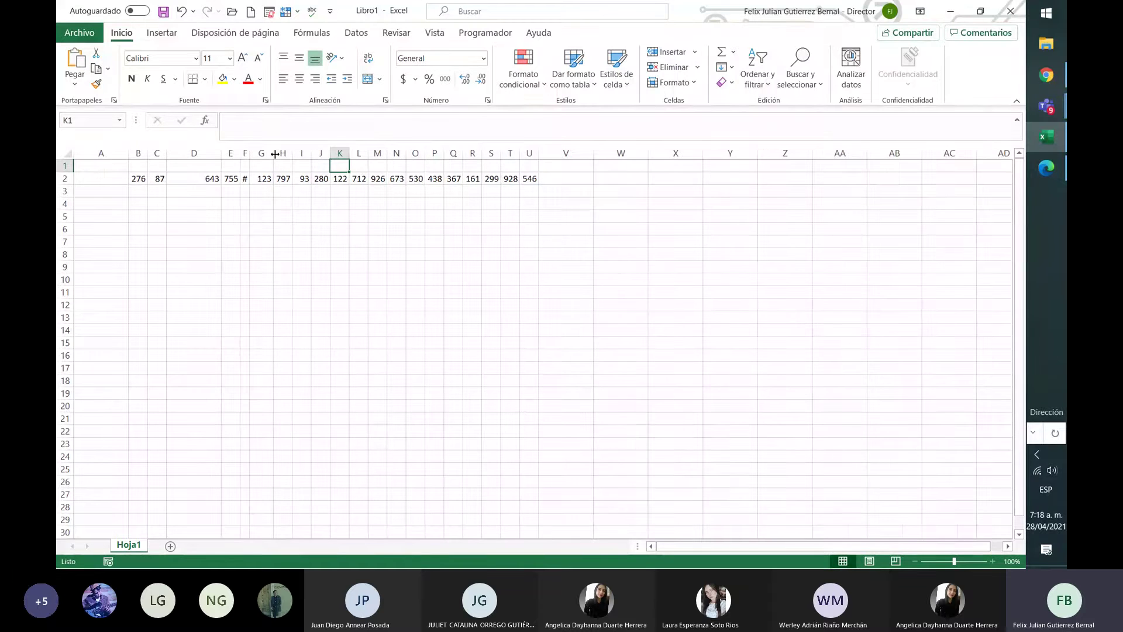
left_click(221, 154)
mouse_move(221, 154)
left_mouse_down()
mouse_move(185, 154)
mouse_move(232, 154)
left_mouse_up()
left_click(215, 154)
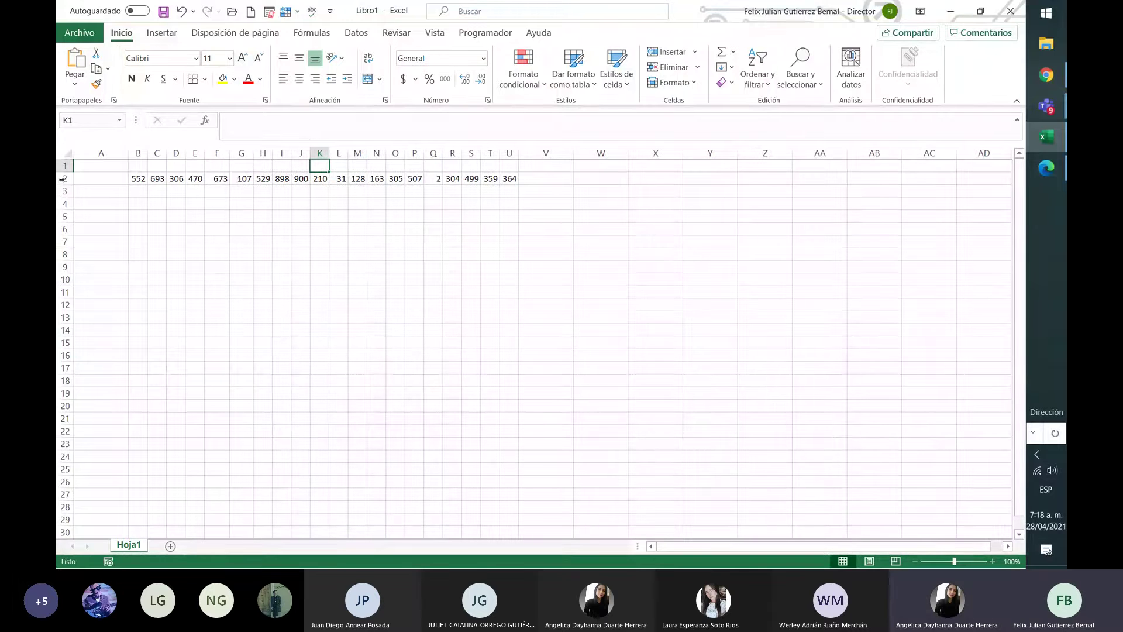
Review the ALEATORIO.ENTRE formula in B2 and fill the range B2:U2 down through row 21.
left_click(137, 179)
left_click_drag(136, 178, 511, 178)
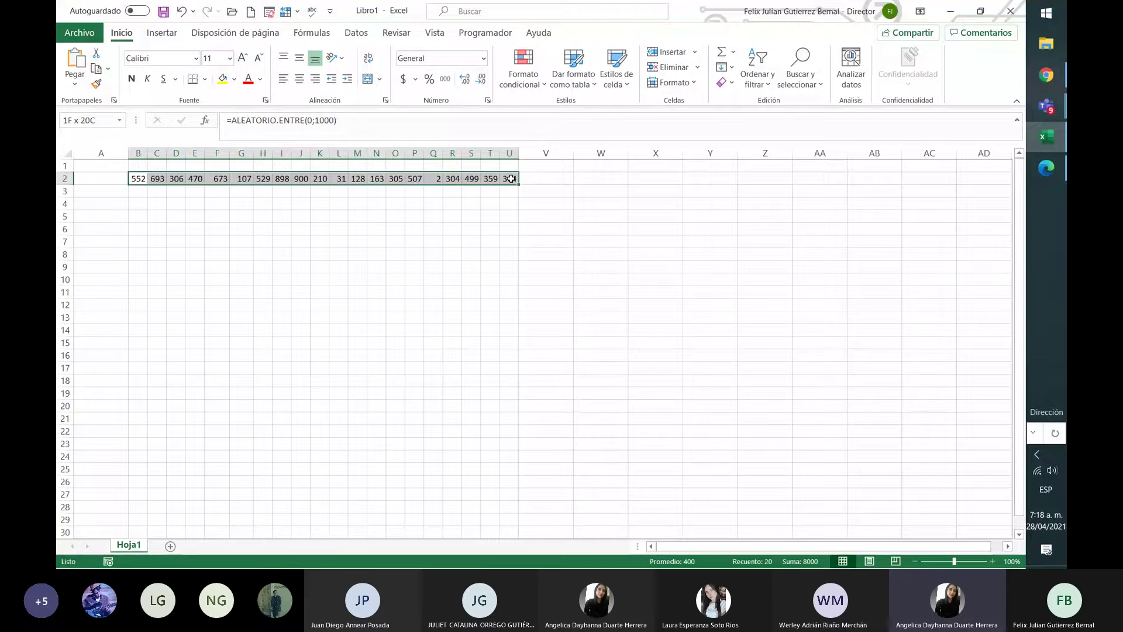
left_click_drag(512, 179, 511, 178)
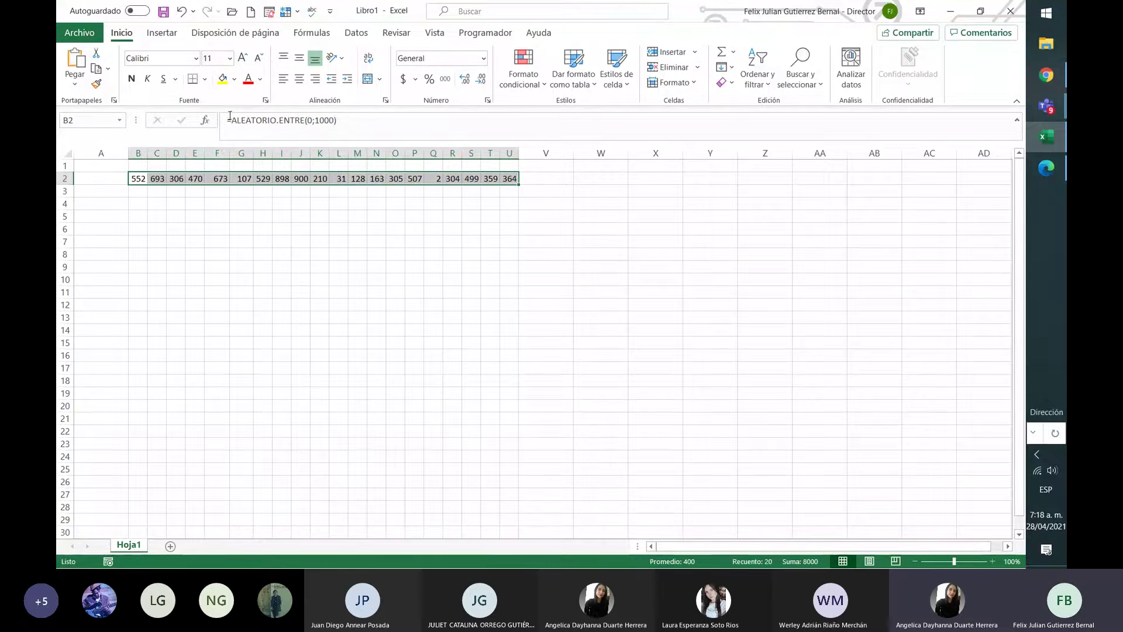
left_click_drag(230, 119, 314, 118)
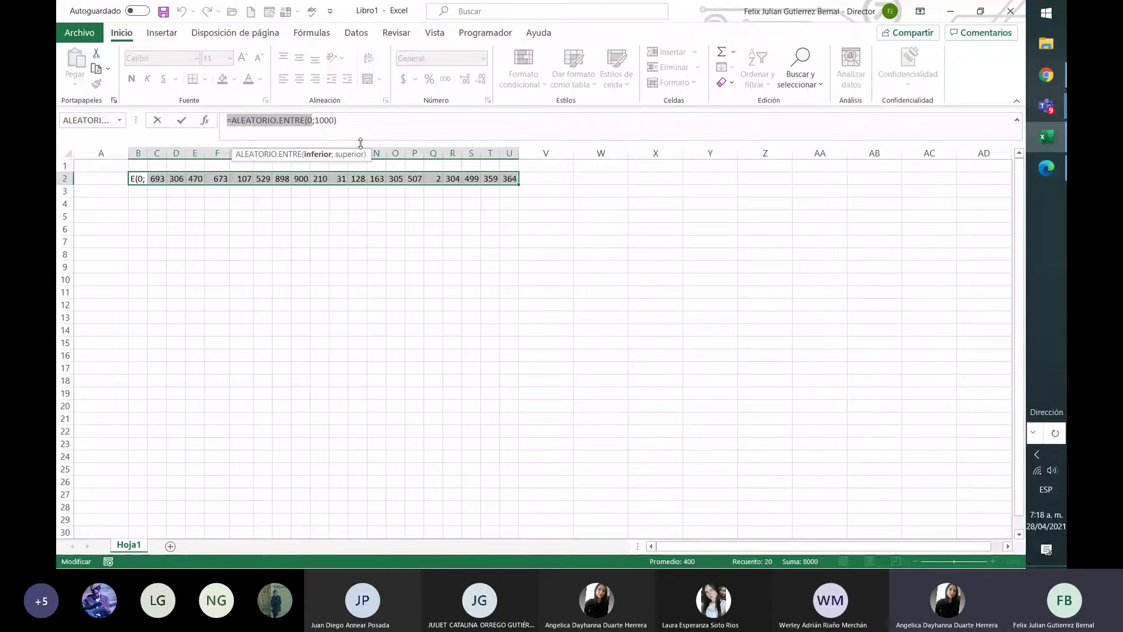
left_click(351, 121)
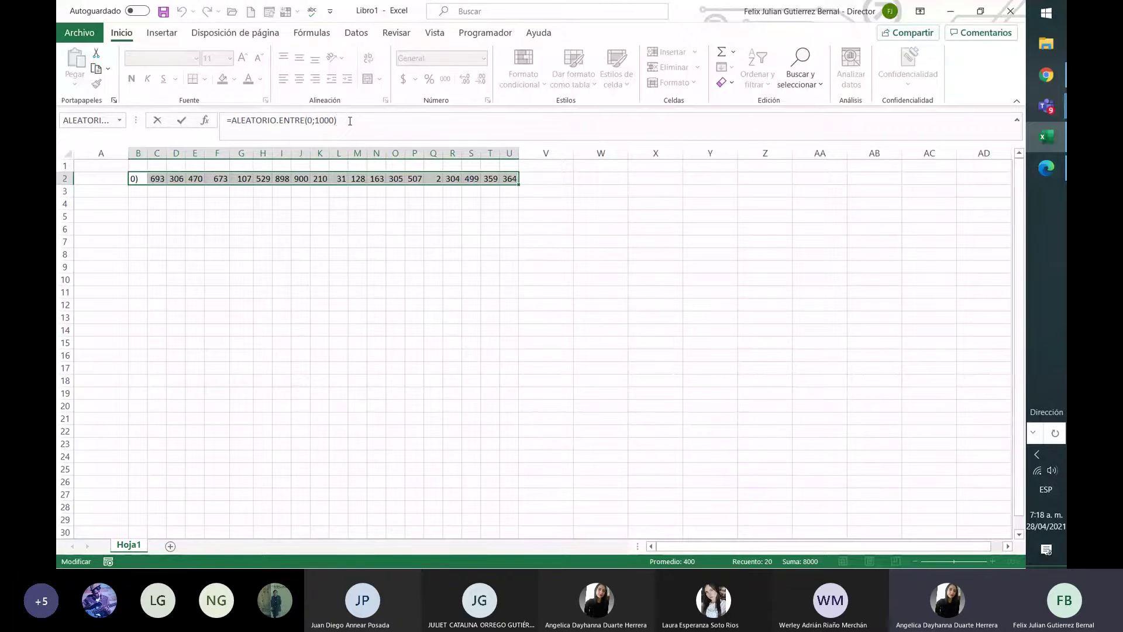
left_click_drag(350, 121, 227, 121)
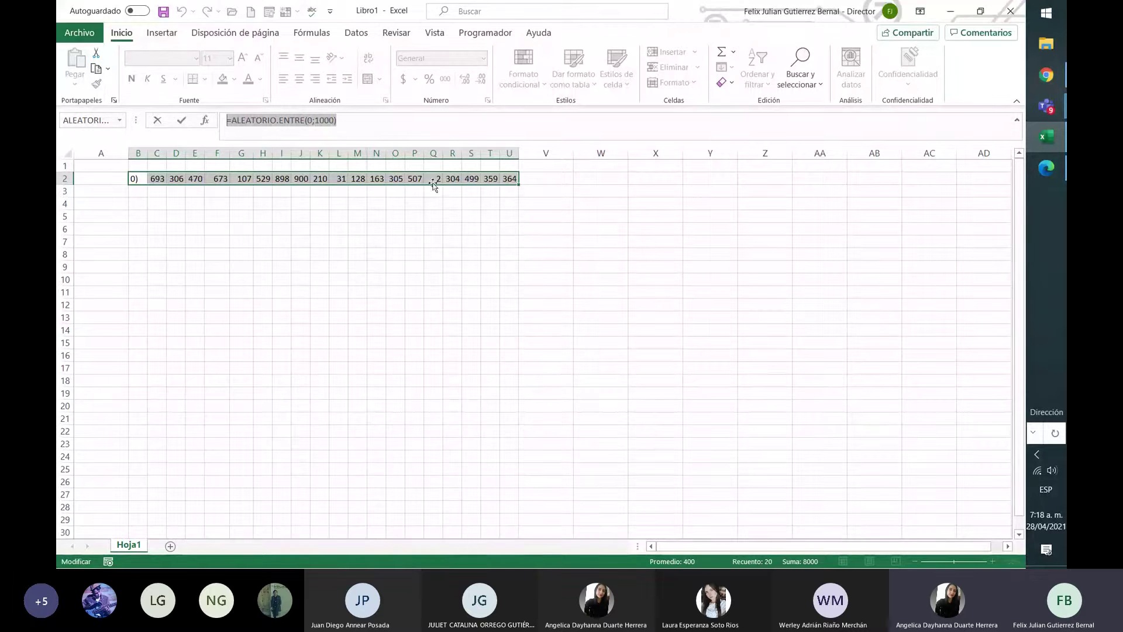
key("Escape")
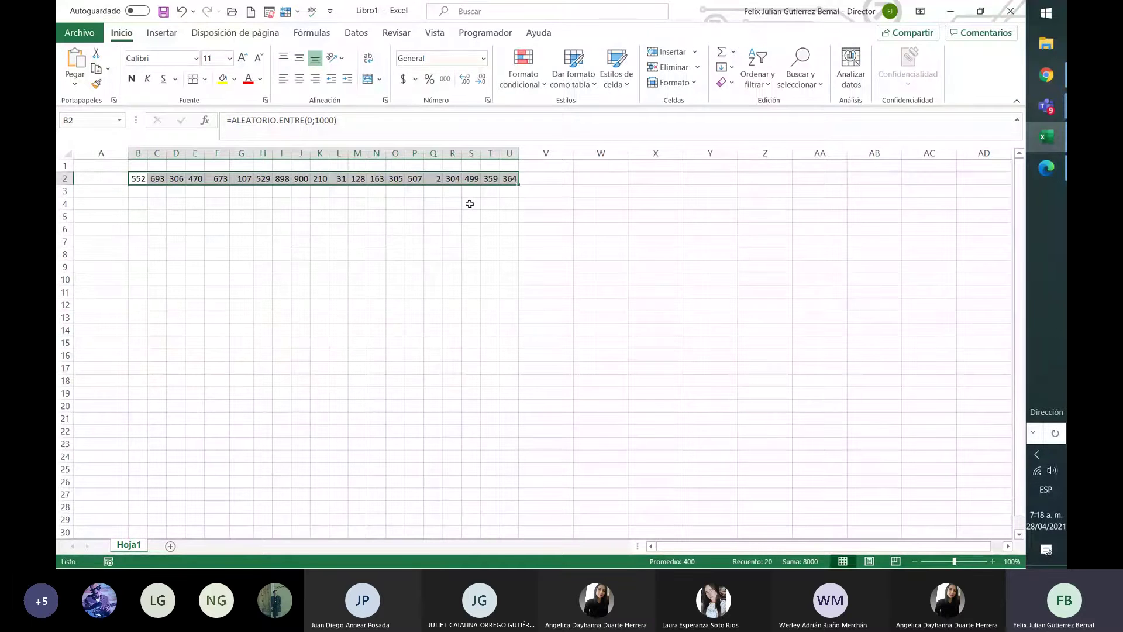
left_click_drag(520, 185, 525, 426)
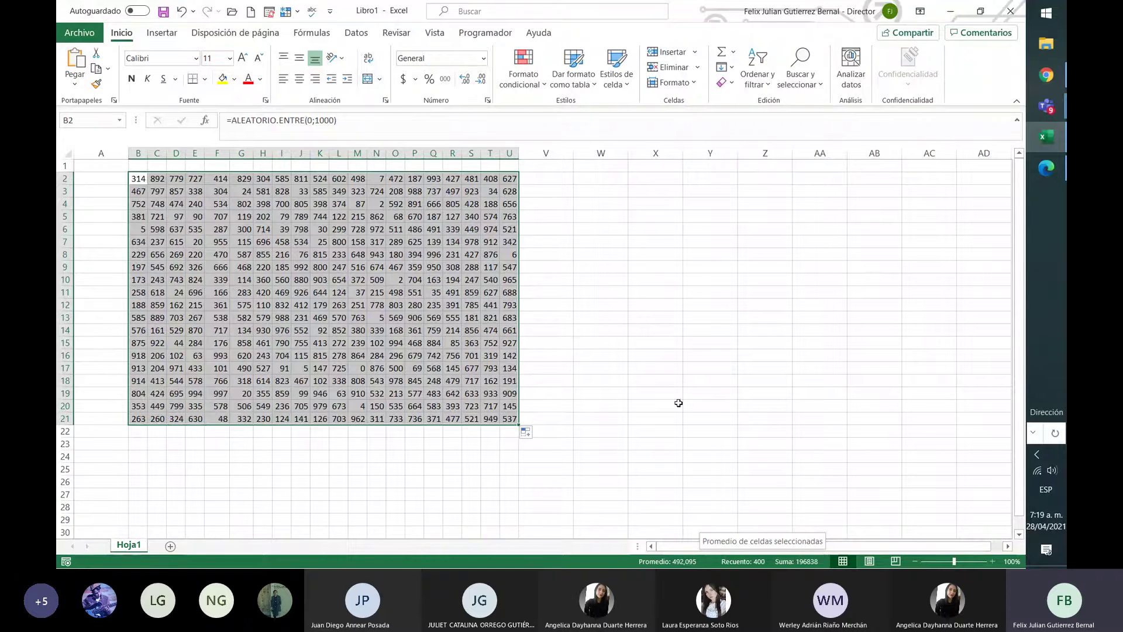
Enter the heading "promedio" in cell V1 and autofit column V.
left_click(549, 170)
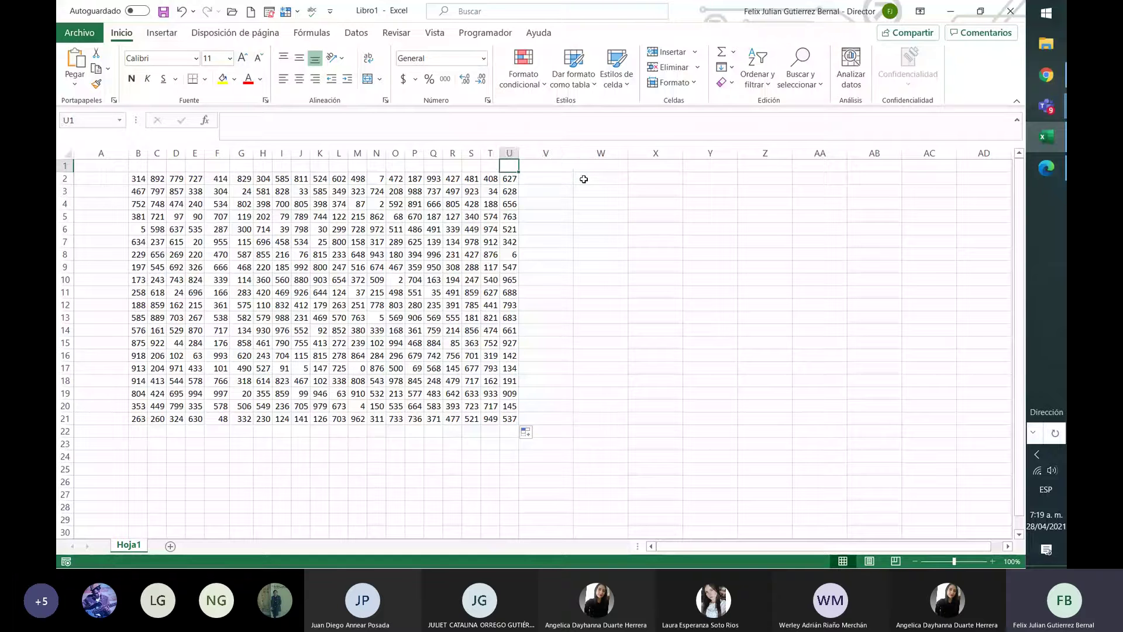
type("promedio")
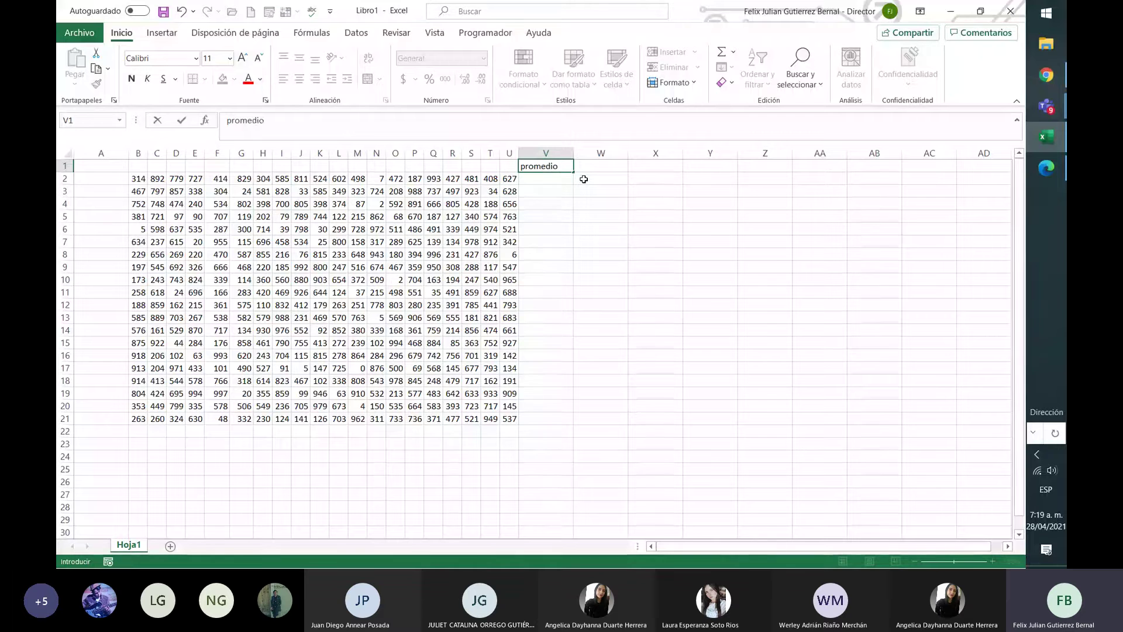
key("Return")
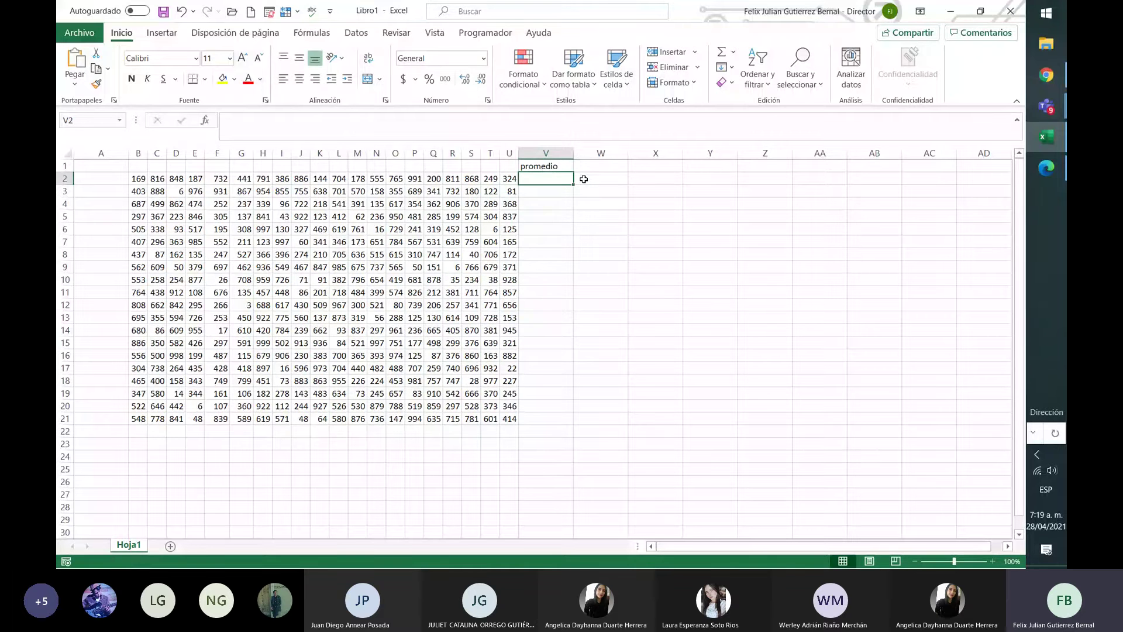
double_click(573, 154)
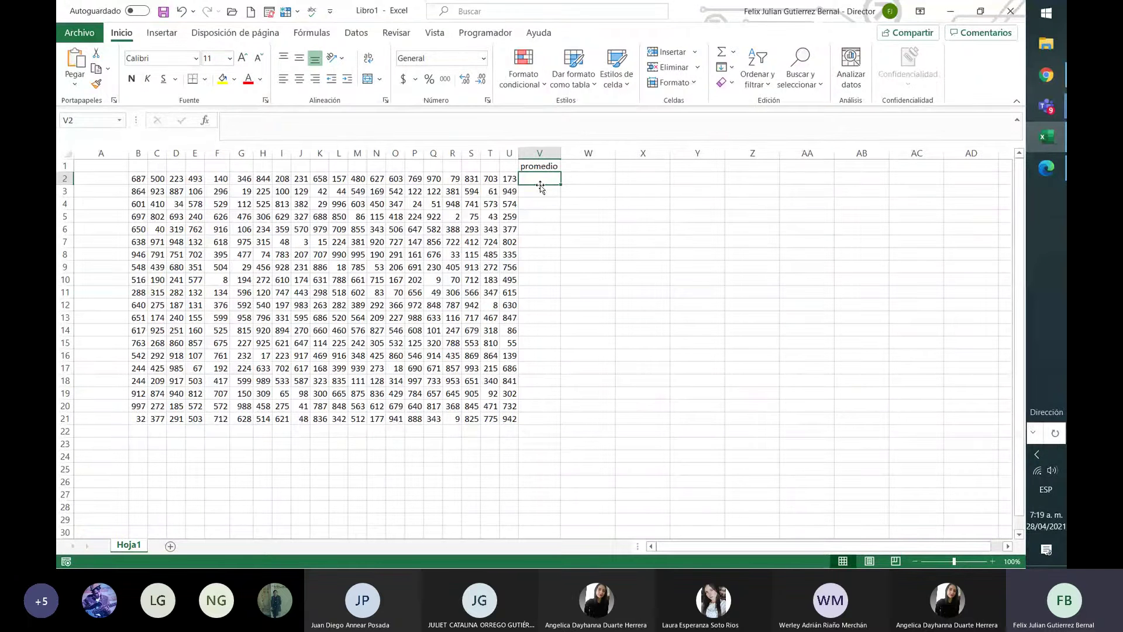
Start the average formula in cell V2 with the row's sum, =suma(B2:U2).
type("=")
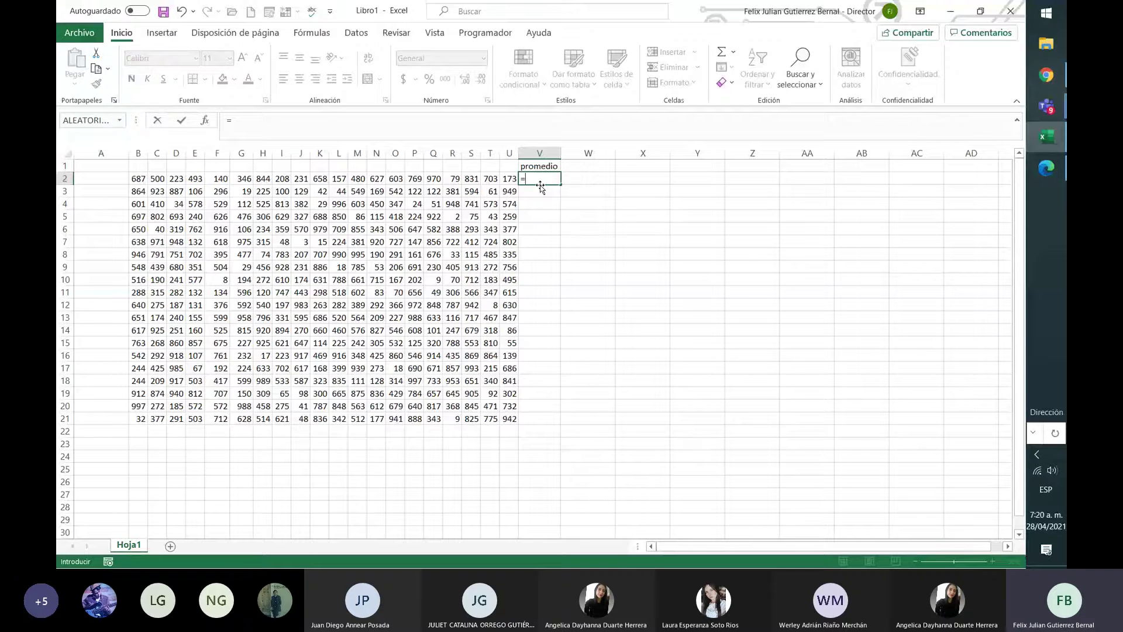
type("suma")
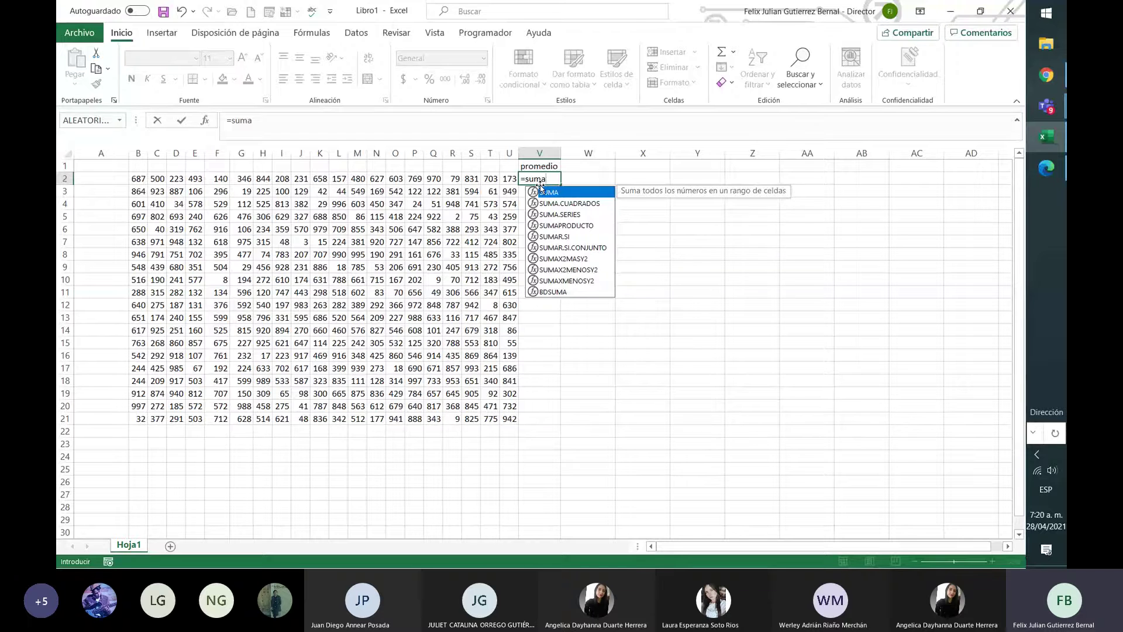
type("(")
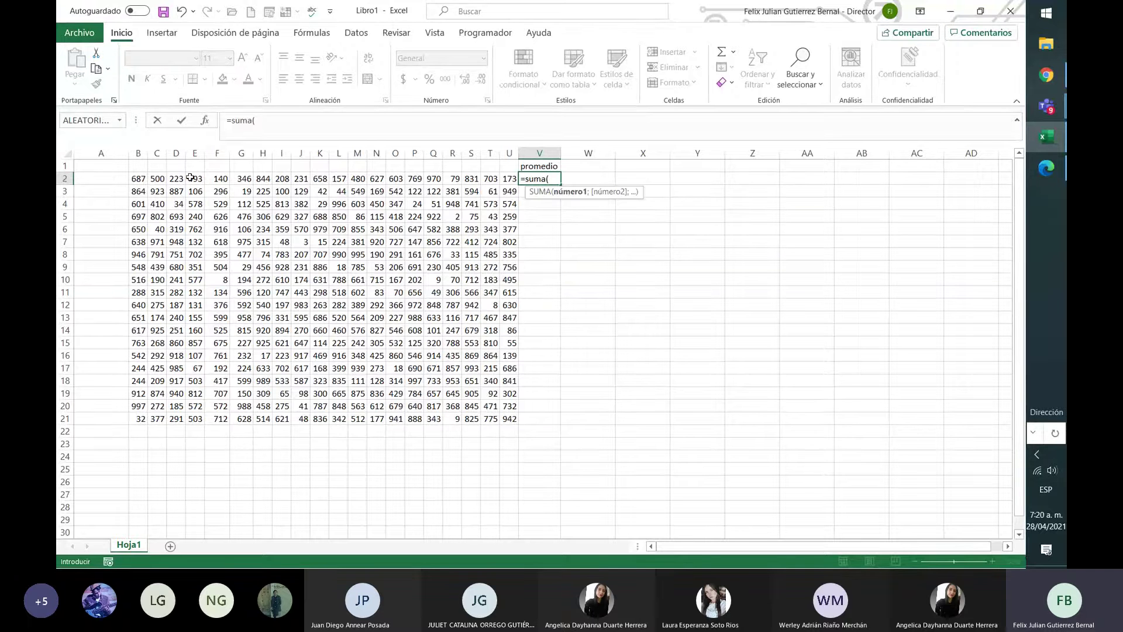
left_click_drag(133, 179, 501, 180)
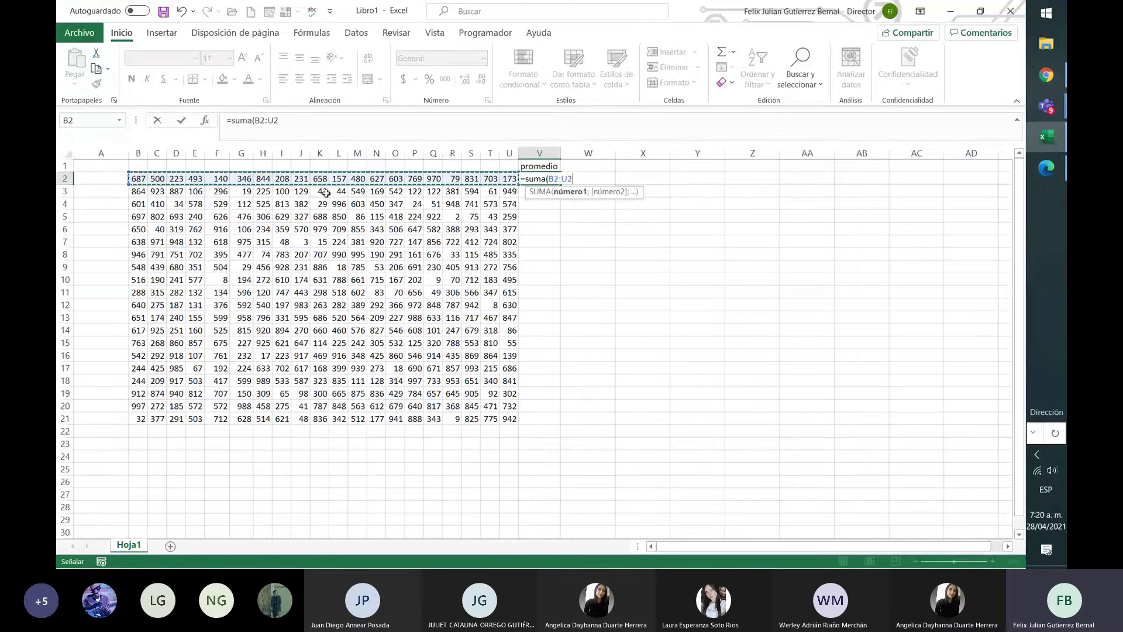
left_click(275, 123)
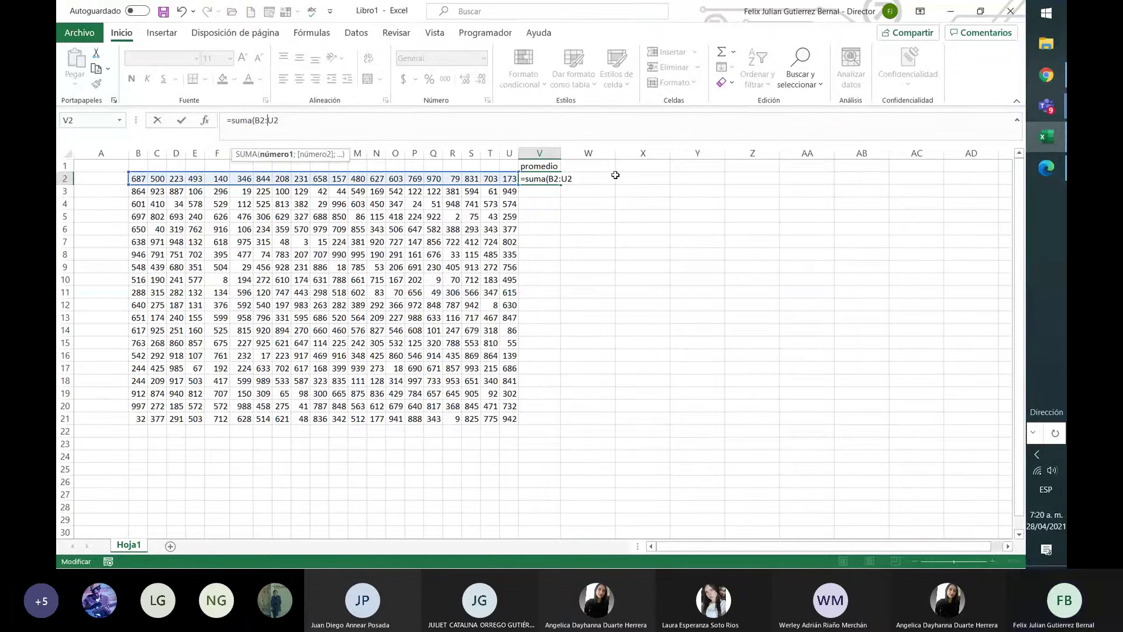
left_click(307, 118)
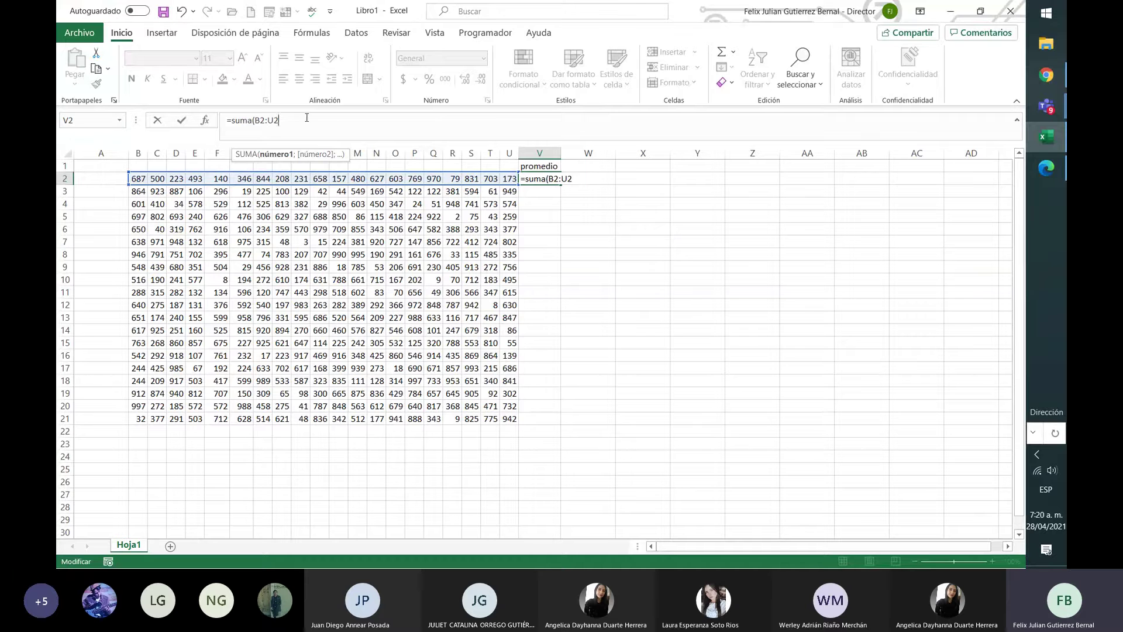
type(")")
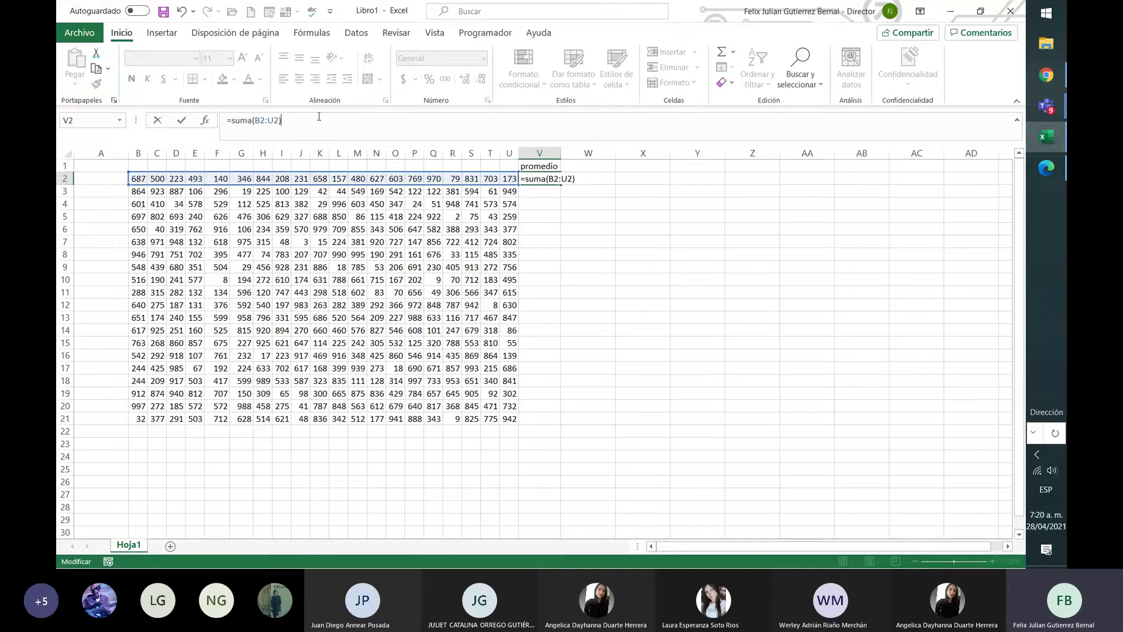
Complete the V2 formula by dividing the sum by CONTAR(B2:U2), and enter it.
type("/")
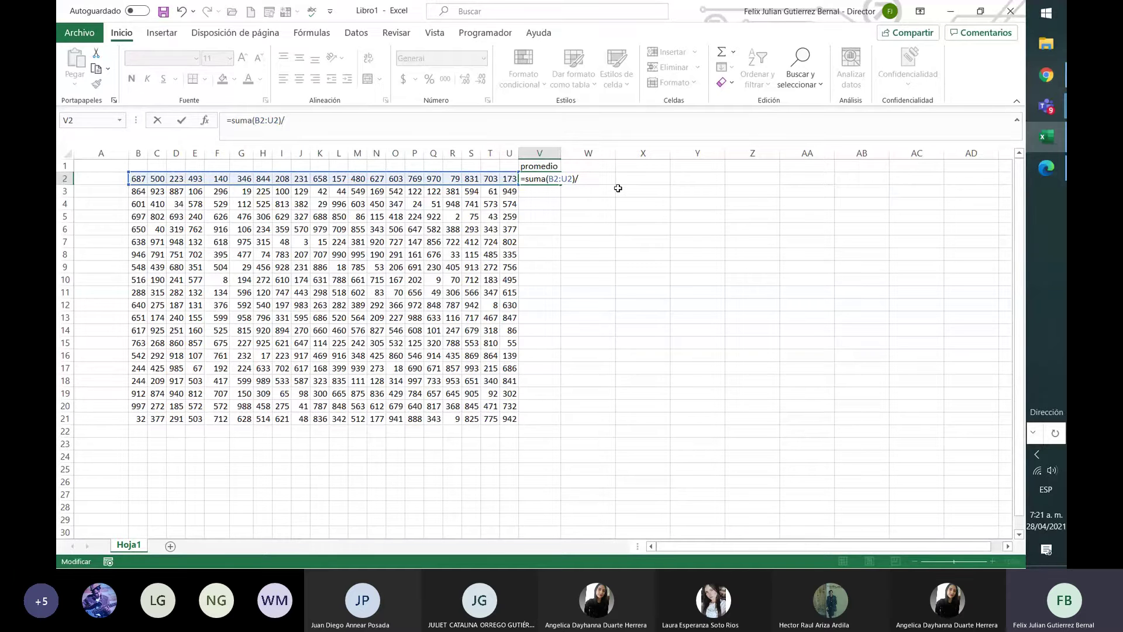
type("conta")
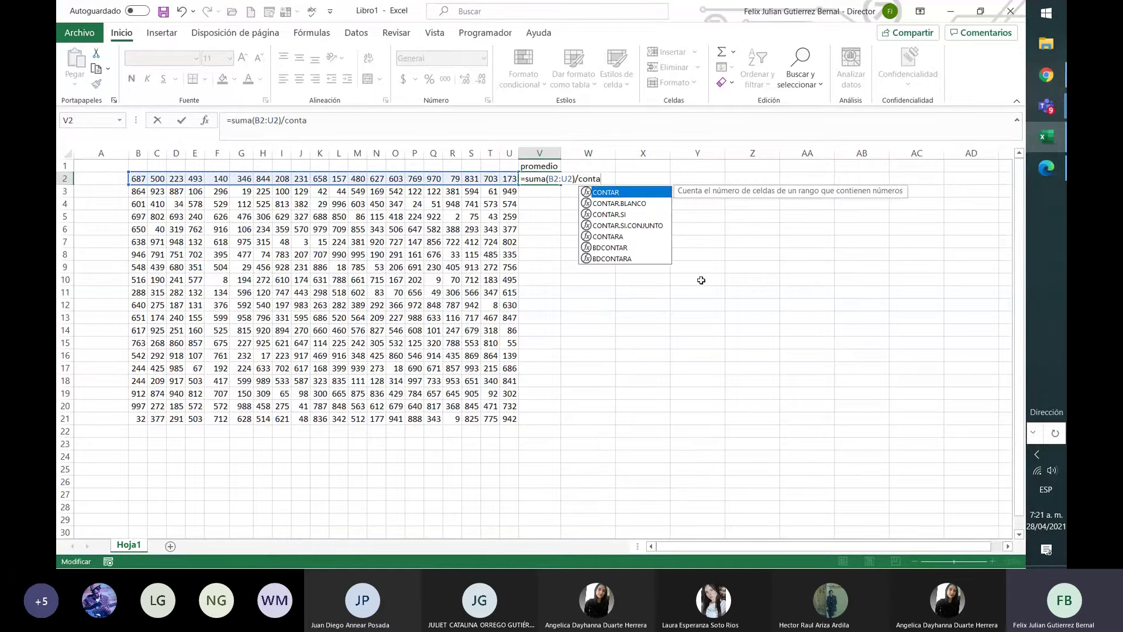
double_click(621, 193)
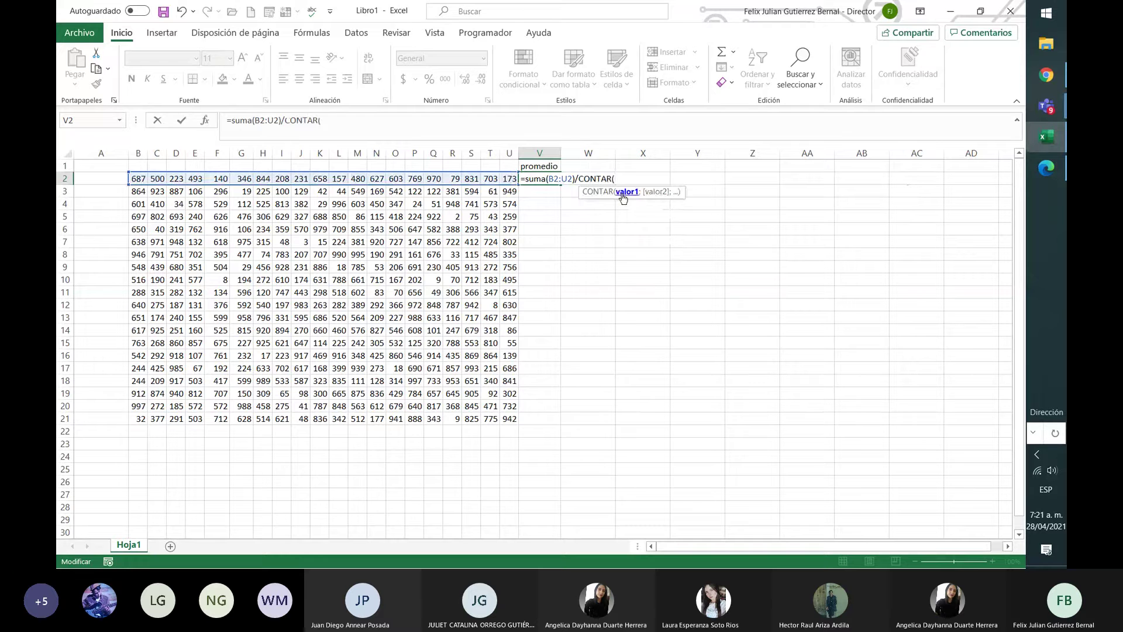
left_click_drag(140, 178, 515, 180)
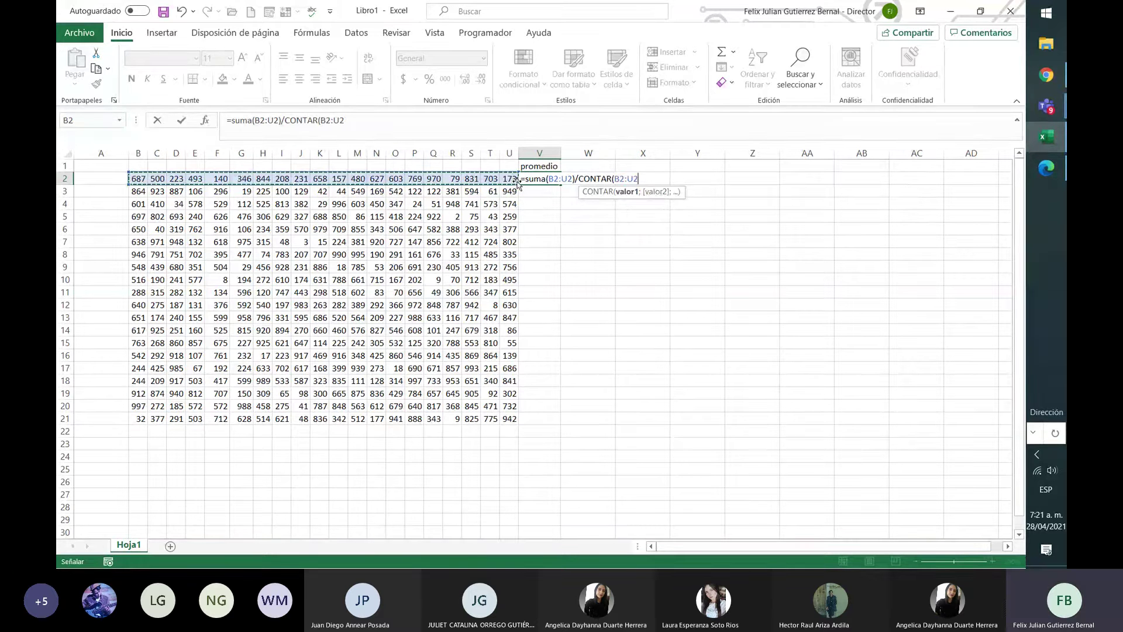
type(")")
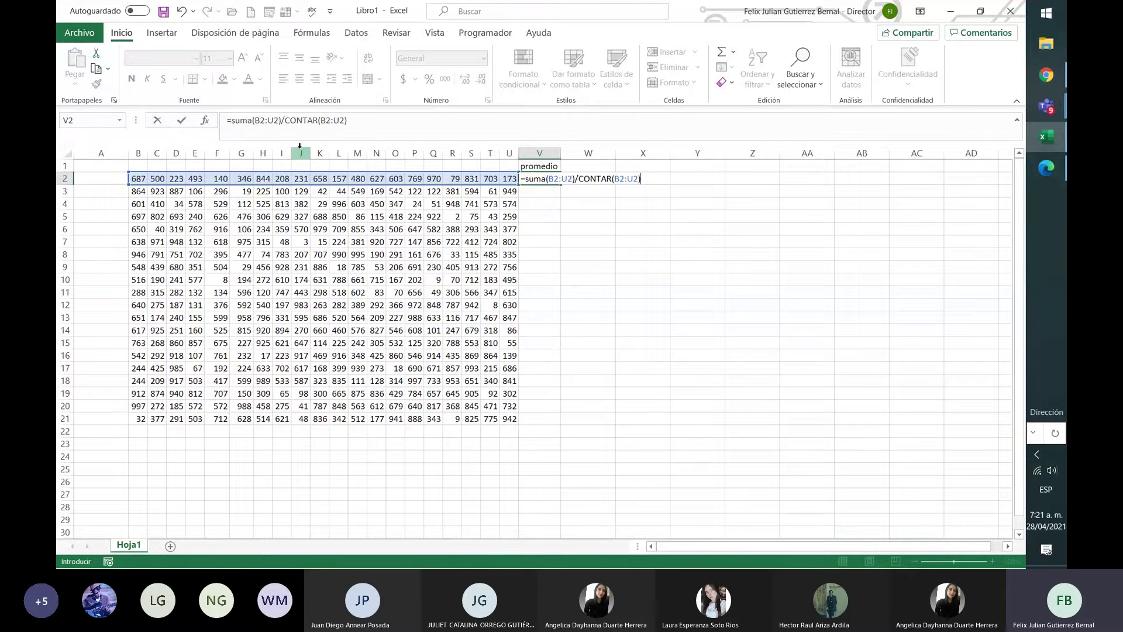
key("Return")
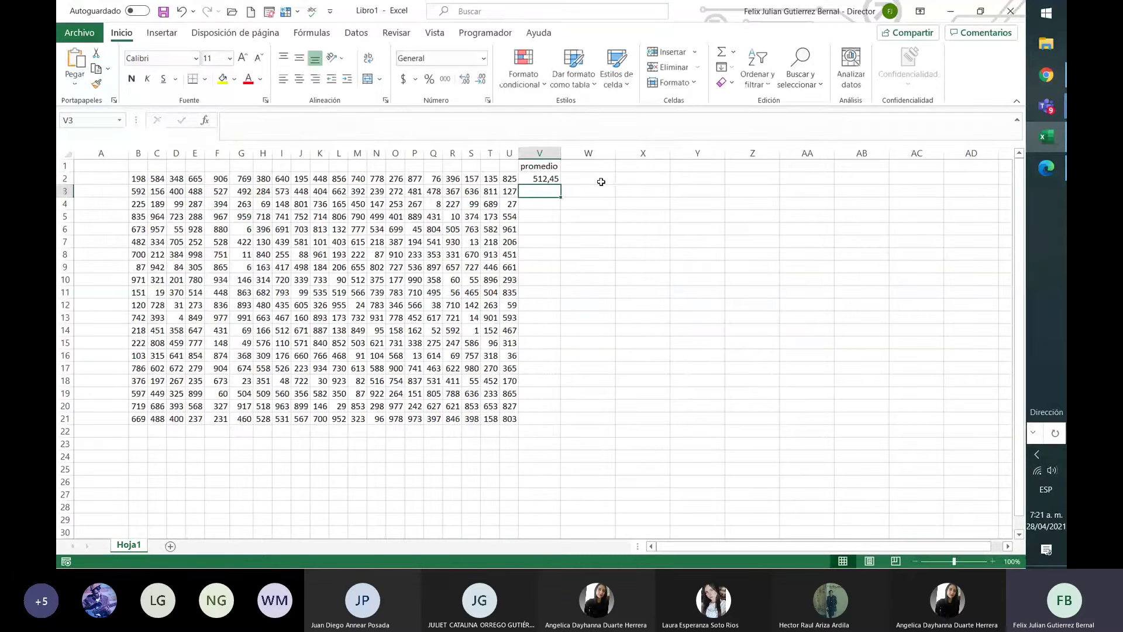
Enter =promedio(B2:U2) in cell V3 and compare it with the SUMA/CONTAR formula in V2.
type("=")
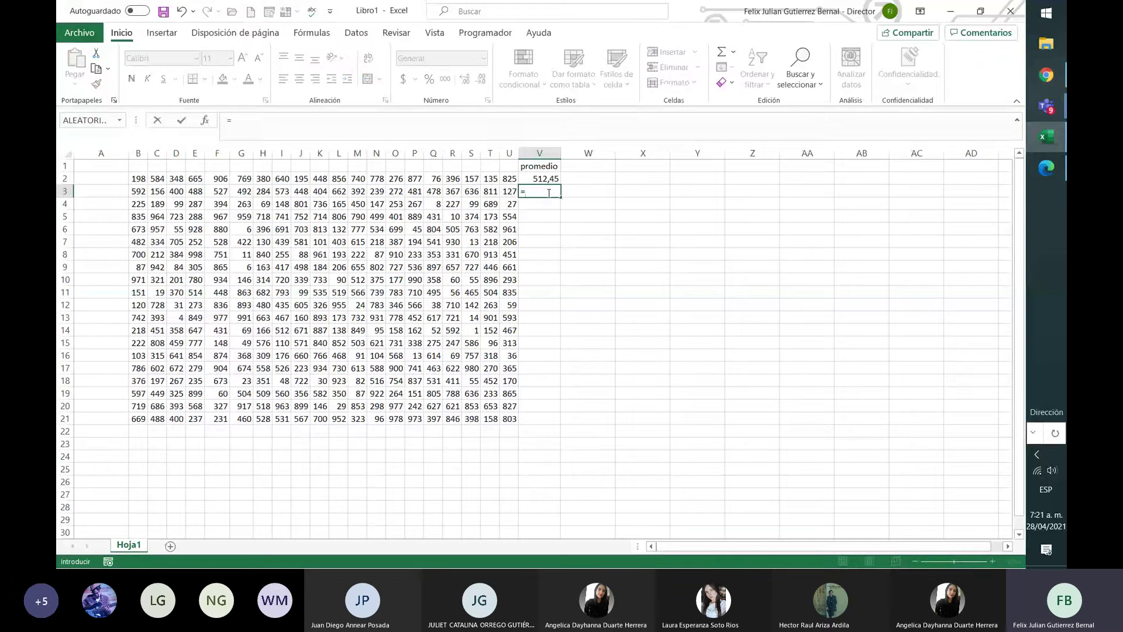
type("prom")
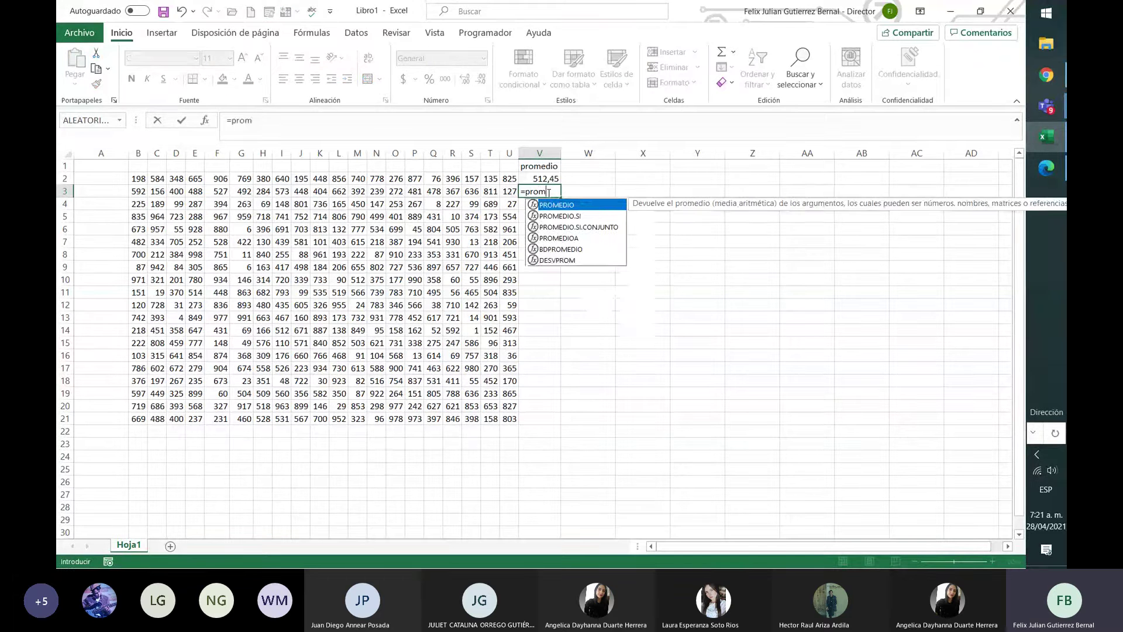
type("edio(")
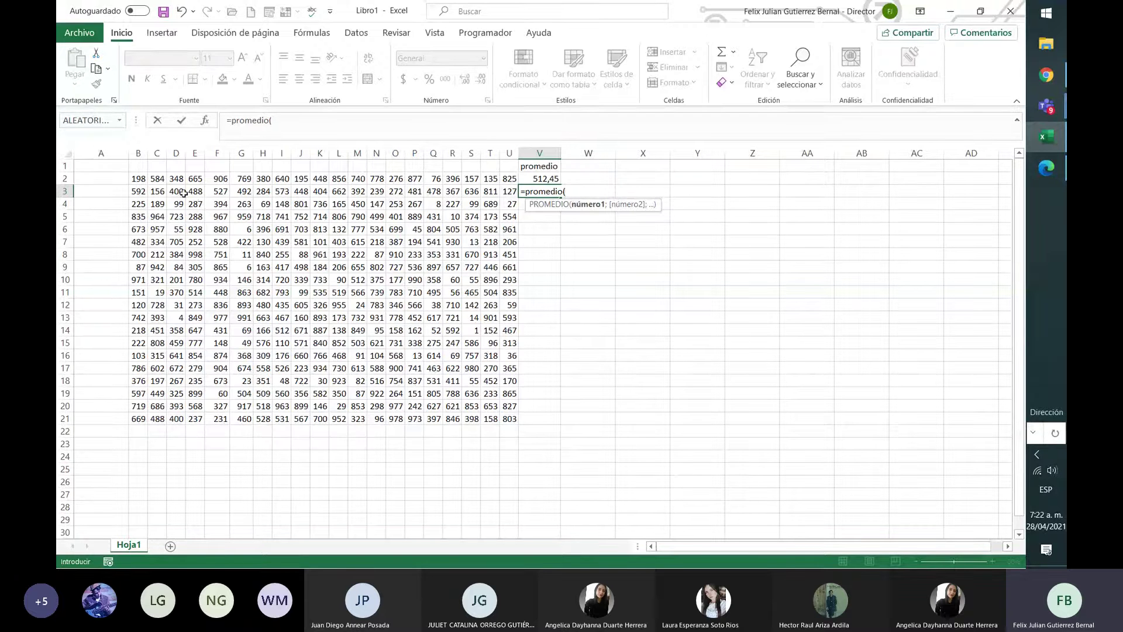
left_click_drag(138, 178, 509, 179)
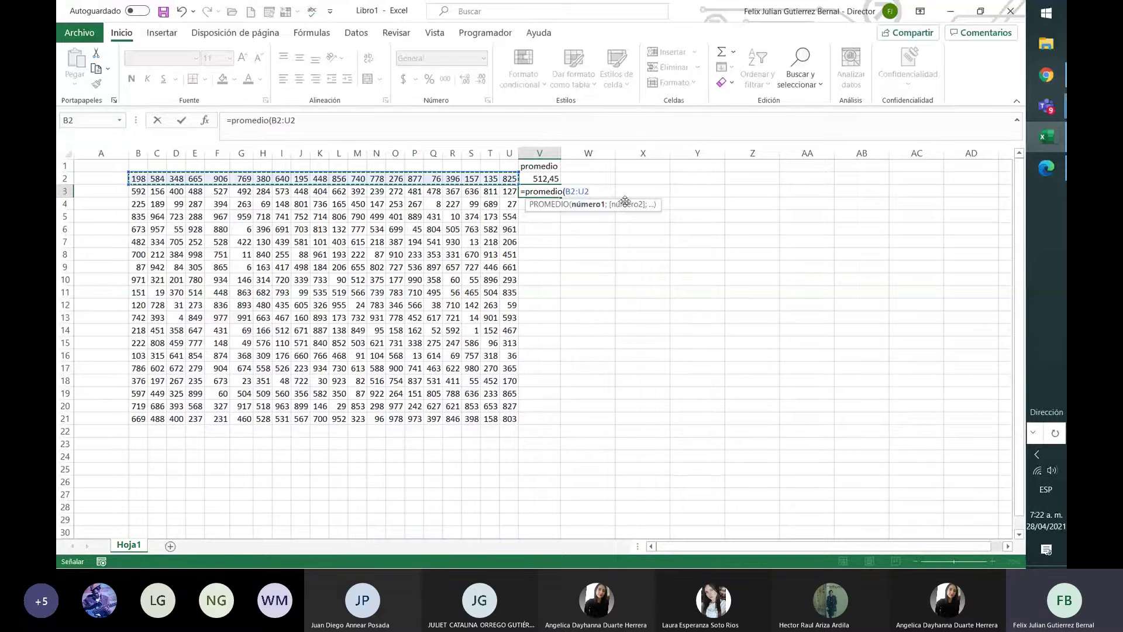
type(")")
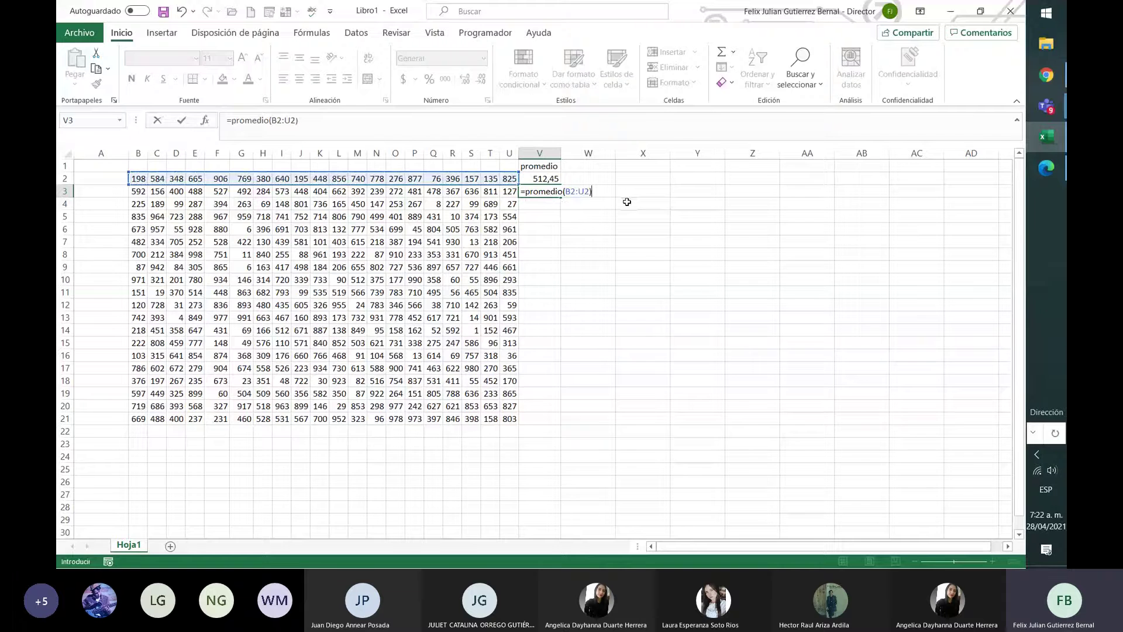
key("Return")
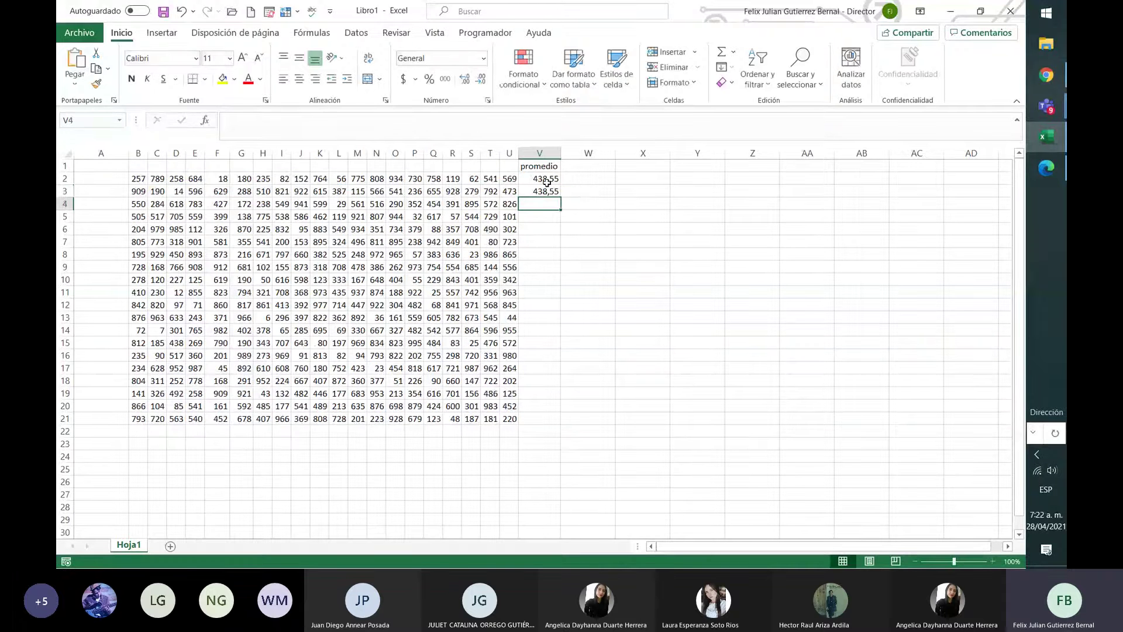
left_click(546, 182)
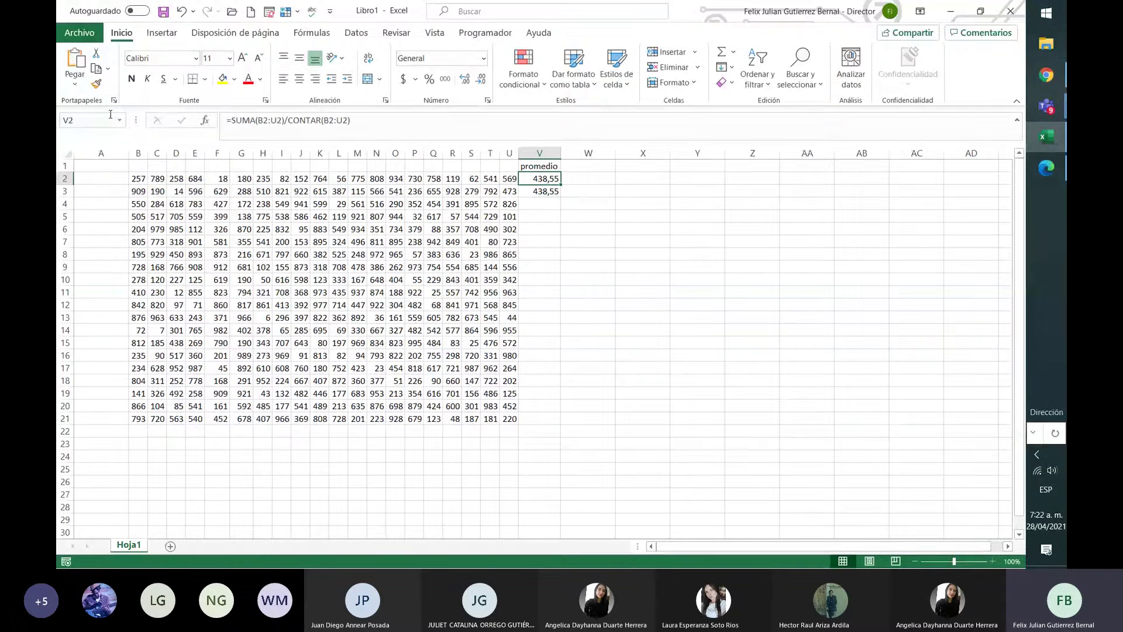
Start a formula in cell V4 to view the list of recently used functions, and cancel the entry.
left_click(538, 204)
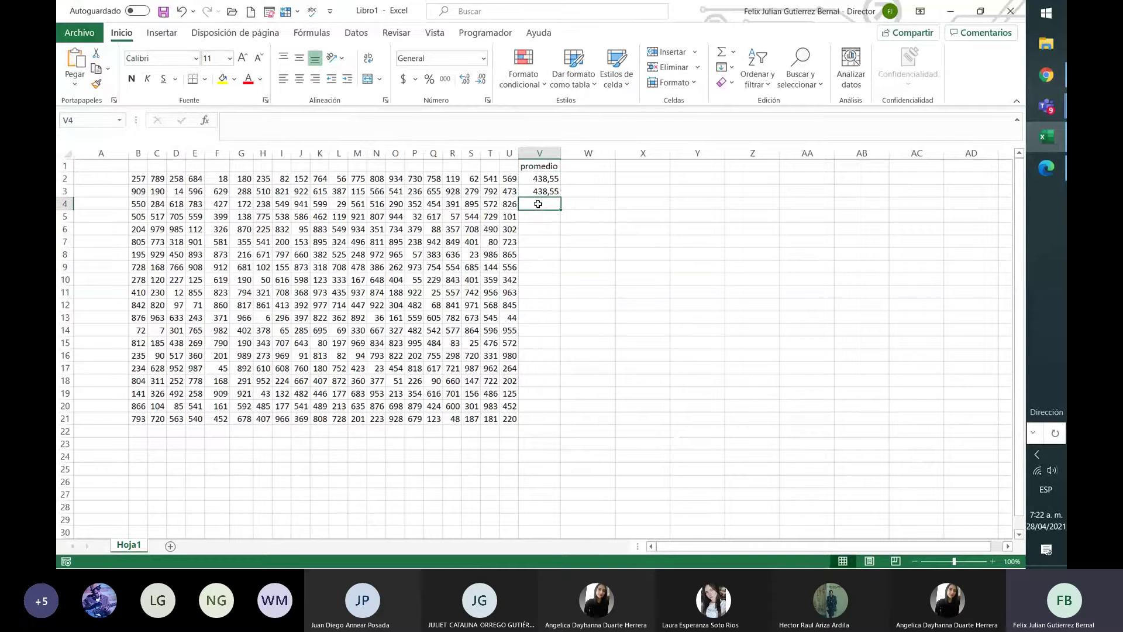
type("=")
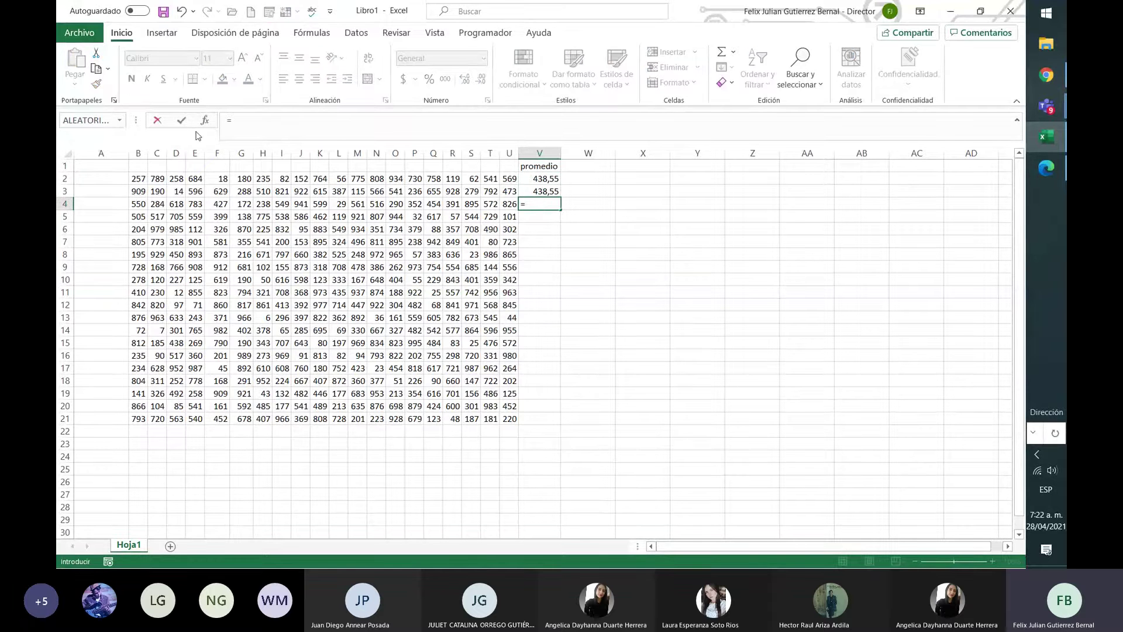
left_click(120, 121)
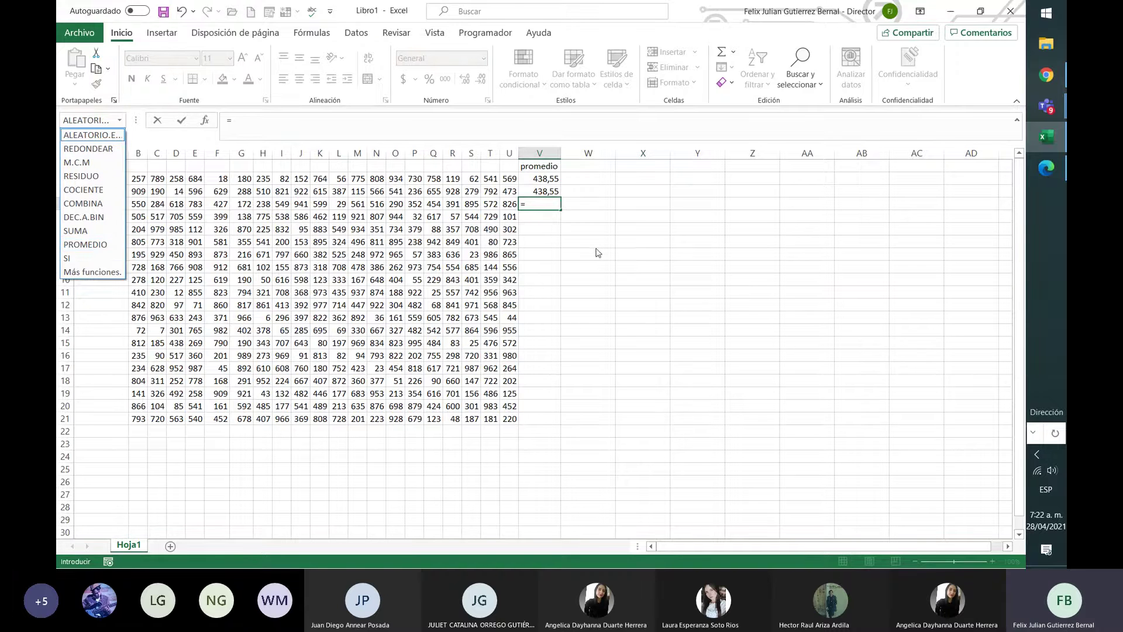
key("Escape")
key("Escape")
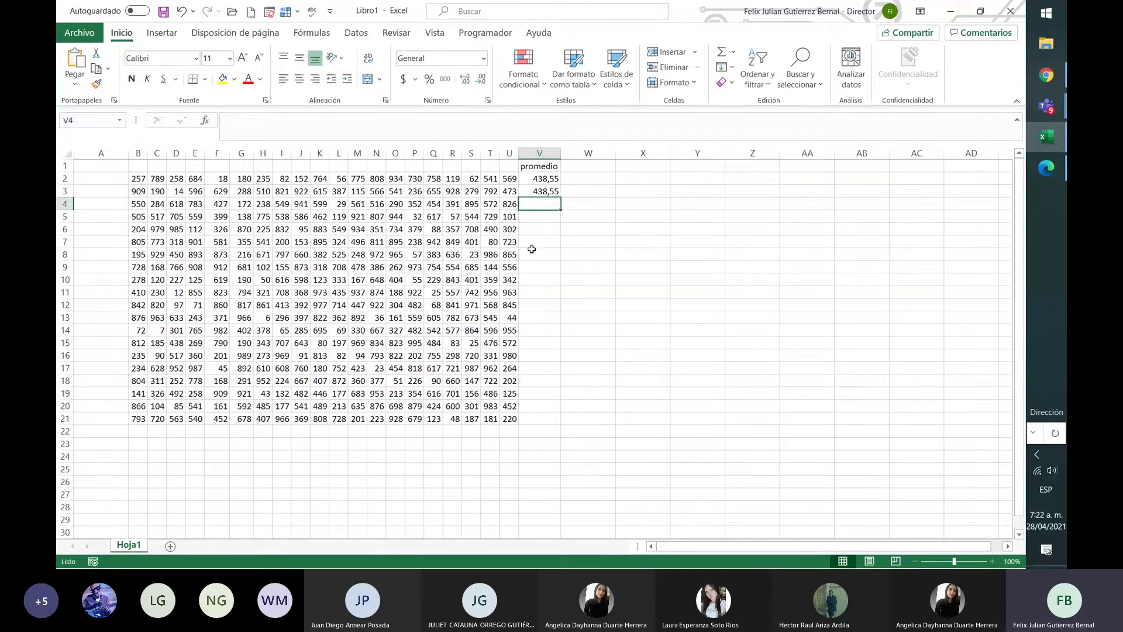
Examine the ALEATORIO.ENTRE formula in cell B2 and its lower-limit argument, keeping the formula as it is.
left_click(532, 253)
left_click(134, 180)
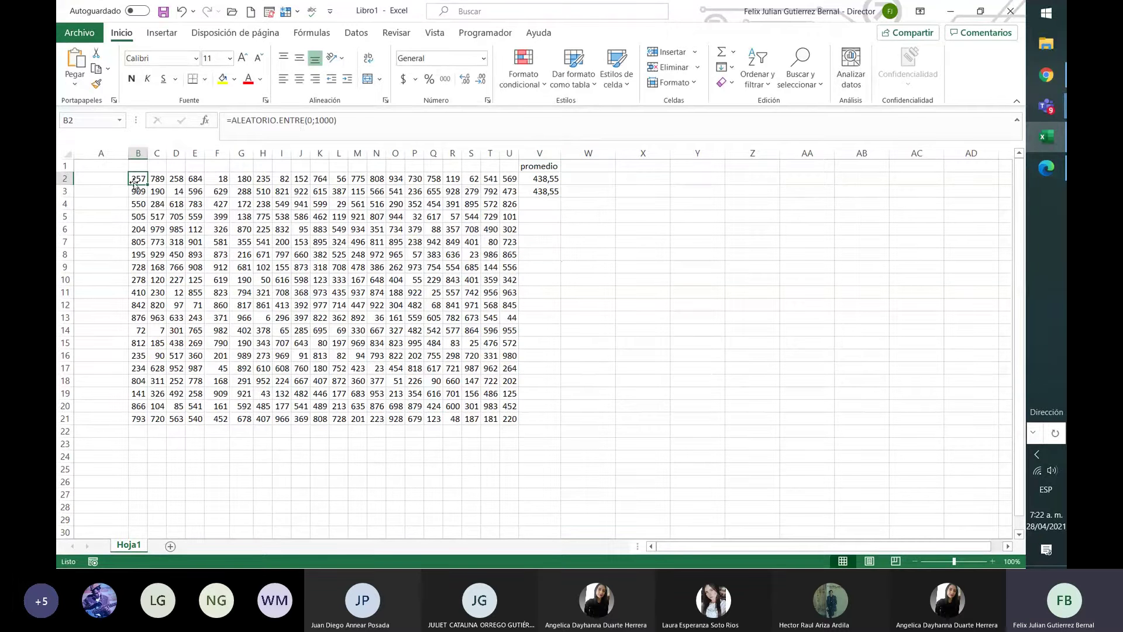
left_click(347, 122)
triple_click(298, 120)
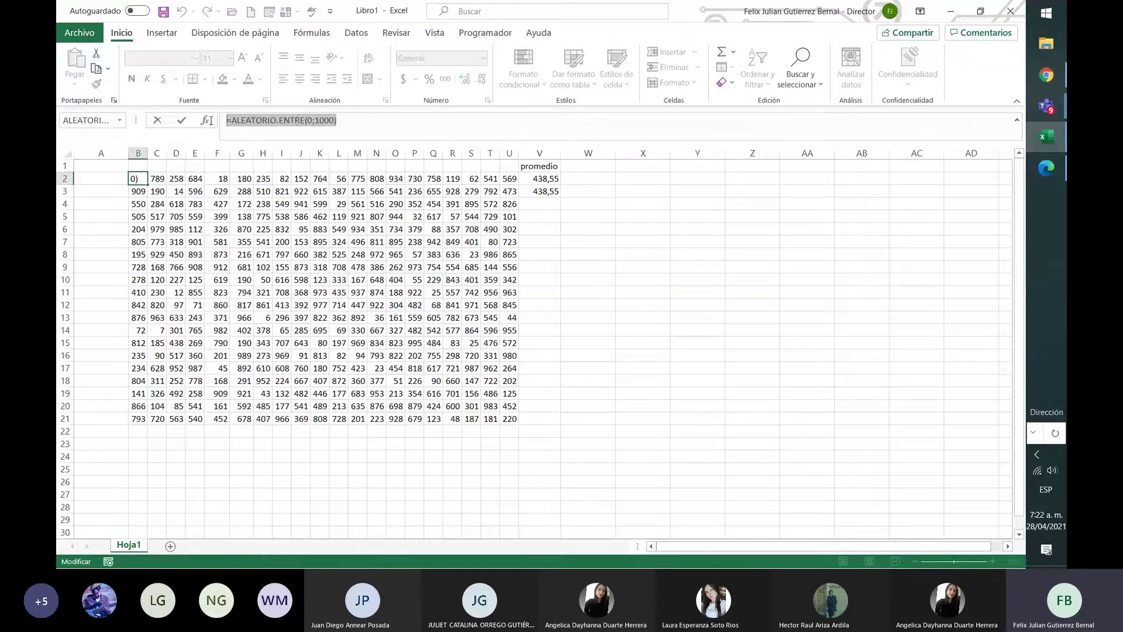
left_click(304, 120)
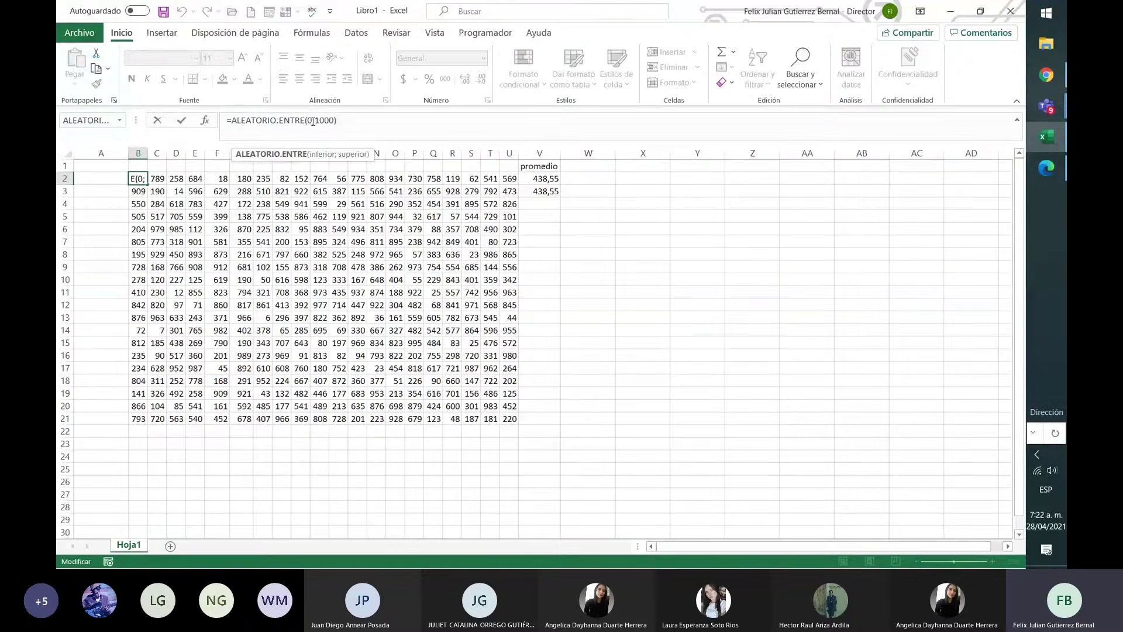
left_click(312, 120)
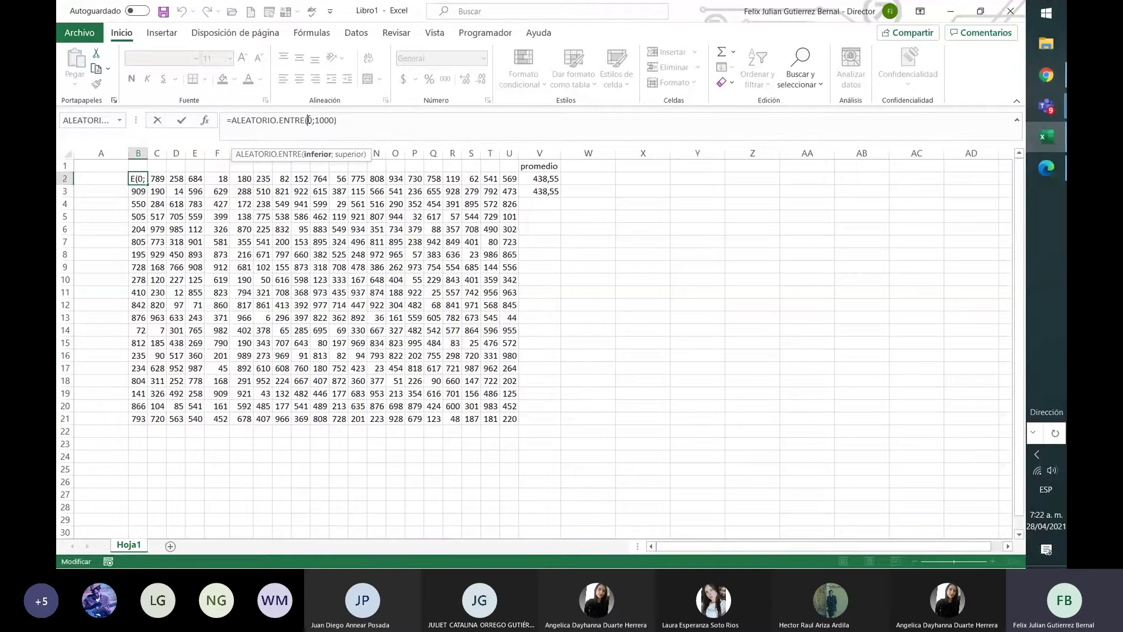
double_click(310, 120)
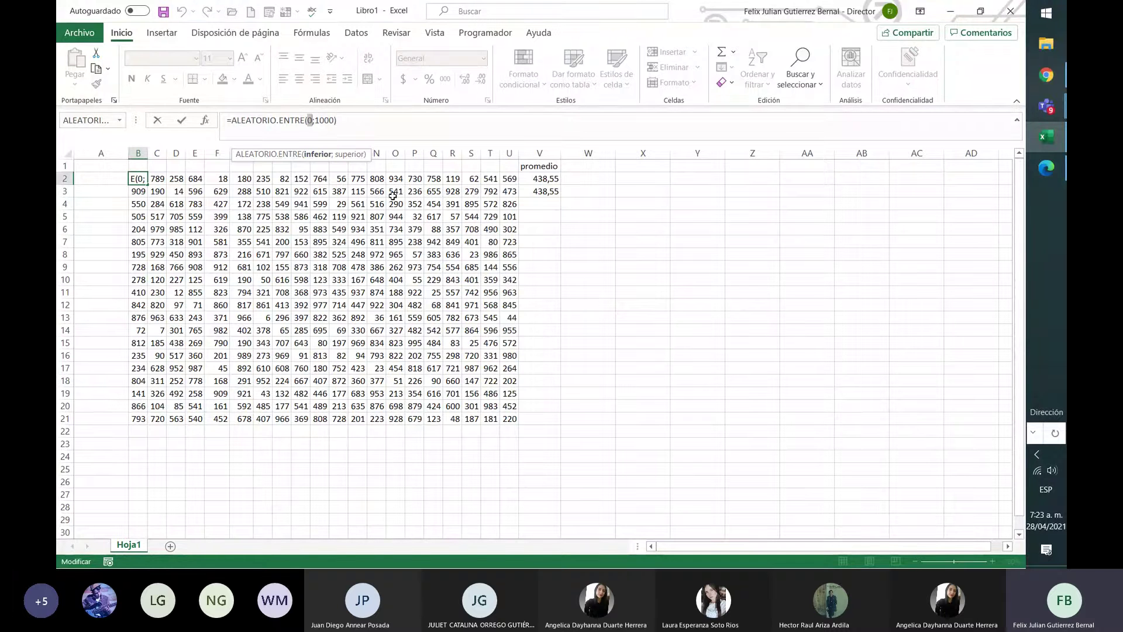
key("ctrl+Return")
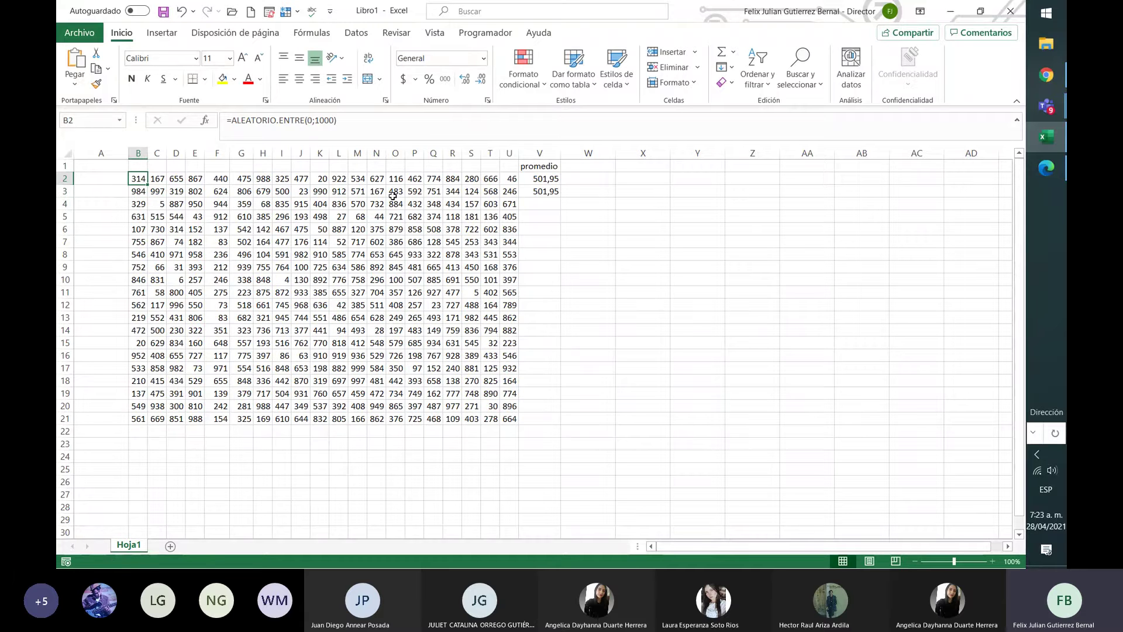
Inspect the ALEATORIO.ENTRE formulas in C2 and C3 and the average formula in V2.
key("Right")
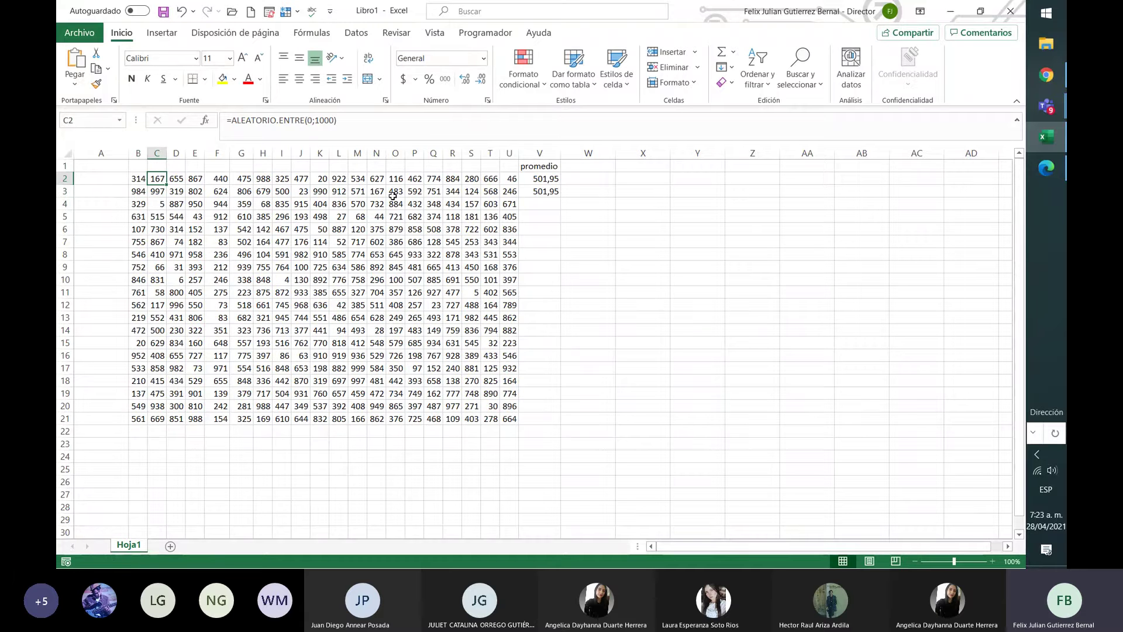
key("Down")
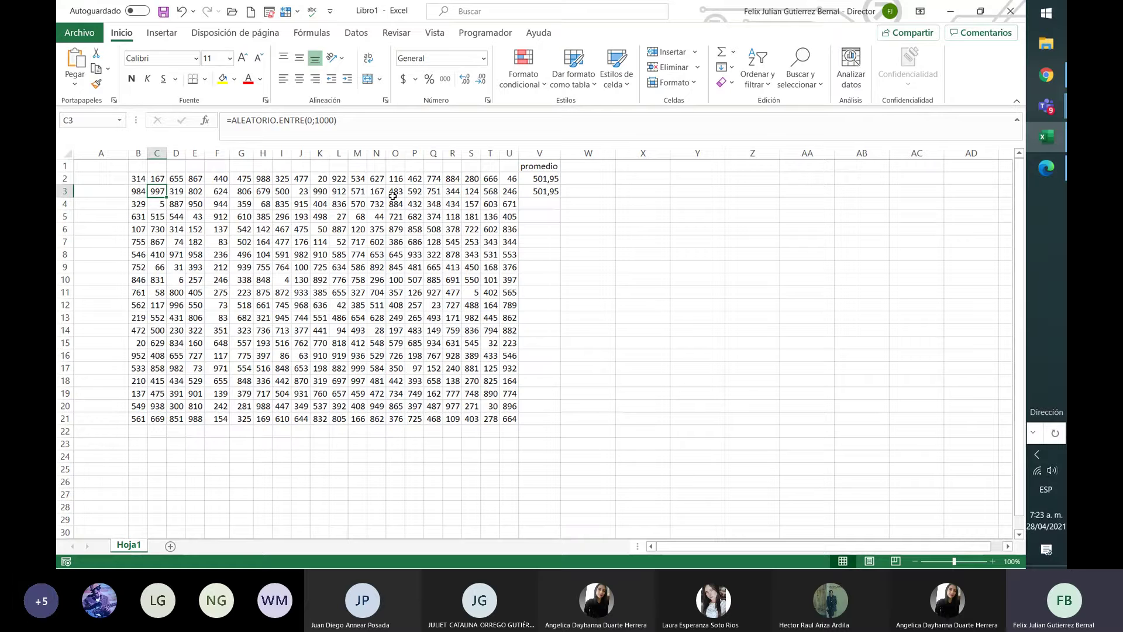
left_click(309, 120)
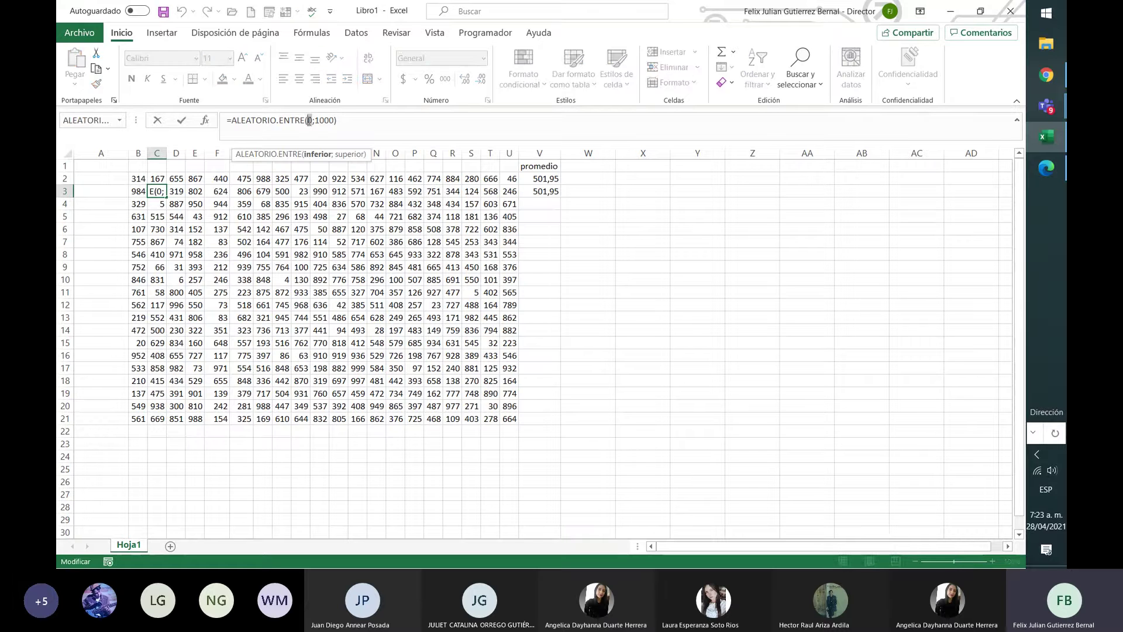
left_click(451, 114)
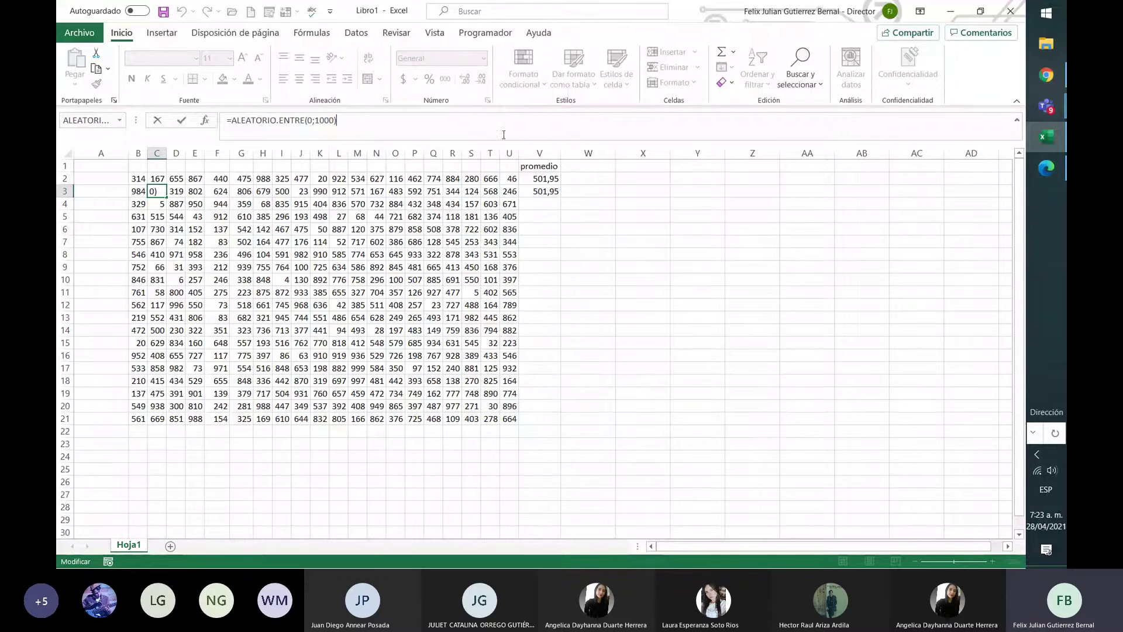
left_click(548, 180)
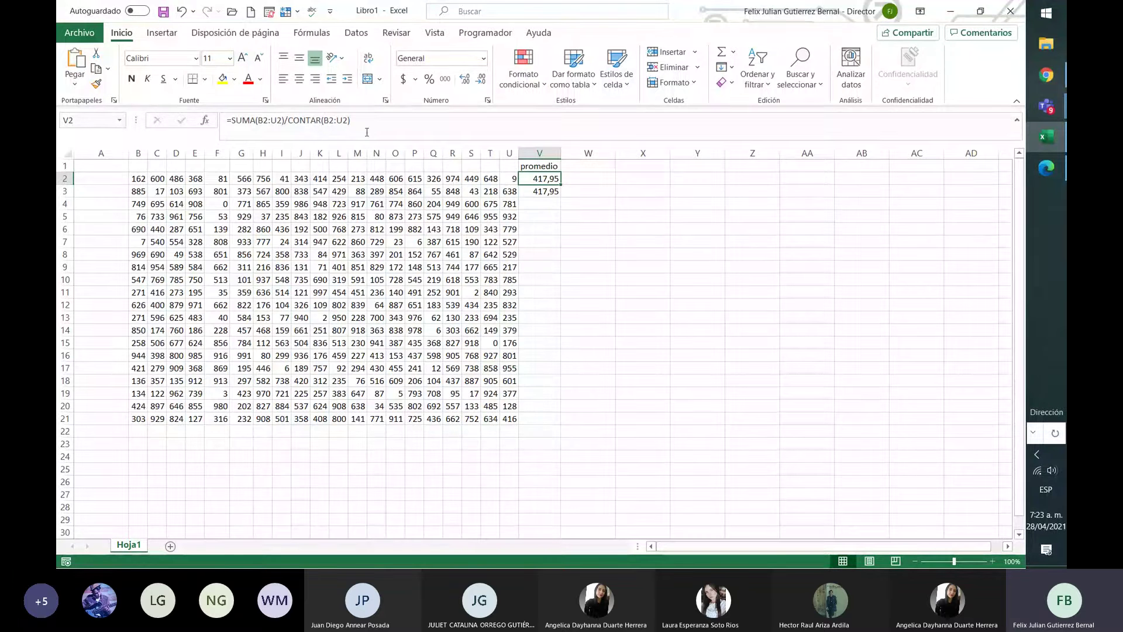
Compare the PROMEDIO formula in cell V3 with the SUMA/CONTAR formula in cell V2.
left_click(540, 191)
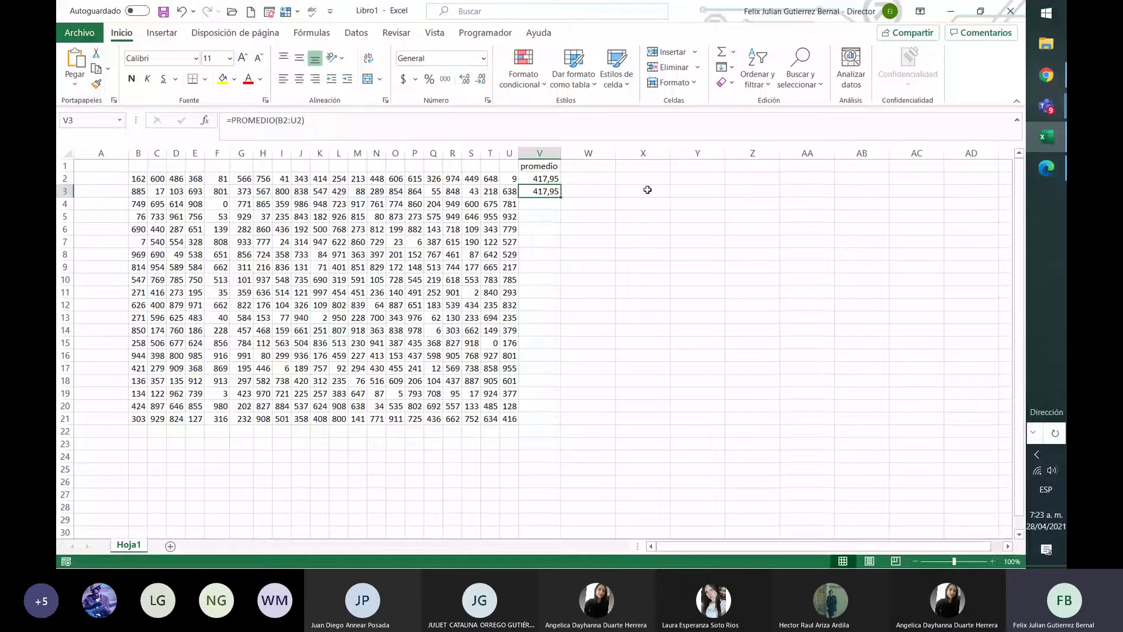
key("Up")
key("Down")
key("Up")
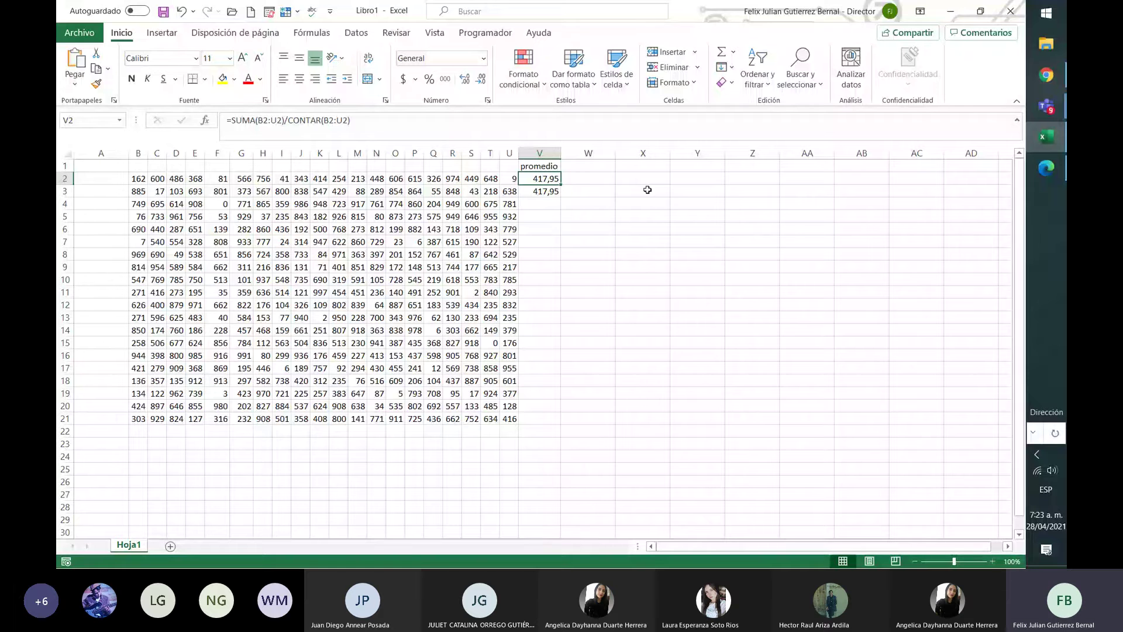
key("Down")
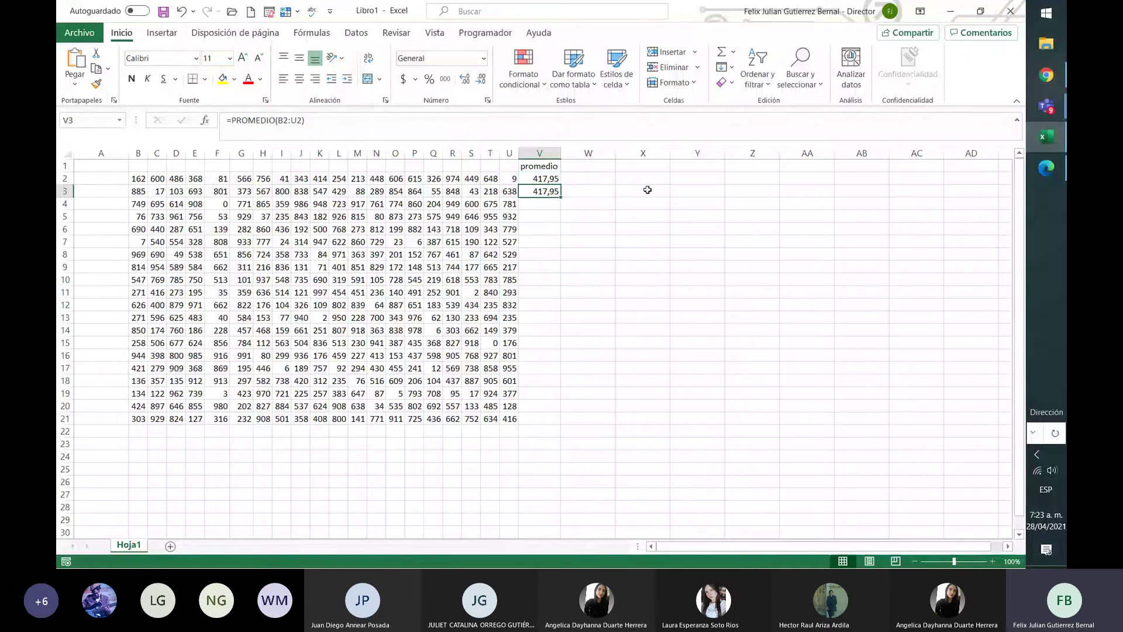
Replace the formula in cell V2 with a copy of =PROMEDIO(B2:U2) from cell V3.
left_click_drag(318, 120, 166, 125)
key("ctrl+c")
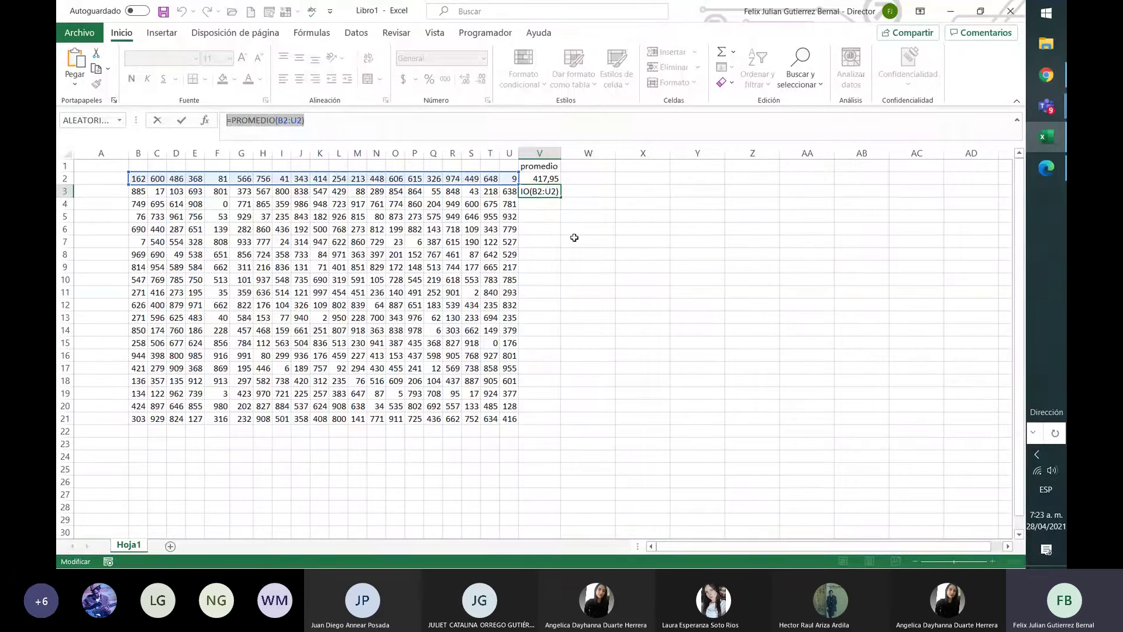
key("shift+Return")
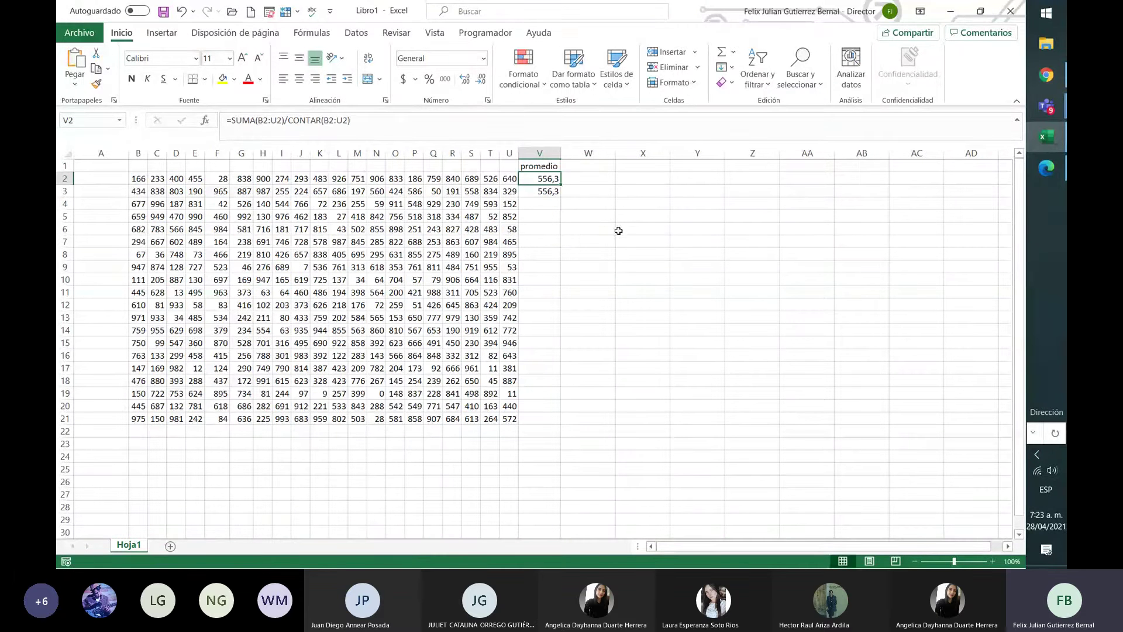
left_click_drag(386, 119, 57, 120)
key("ctrl+v")
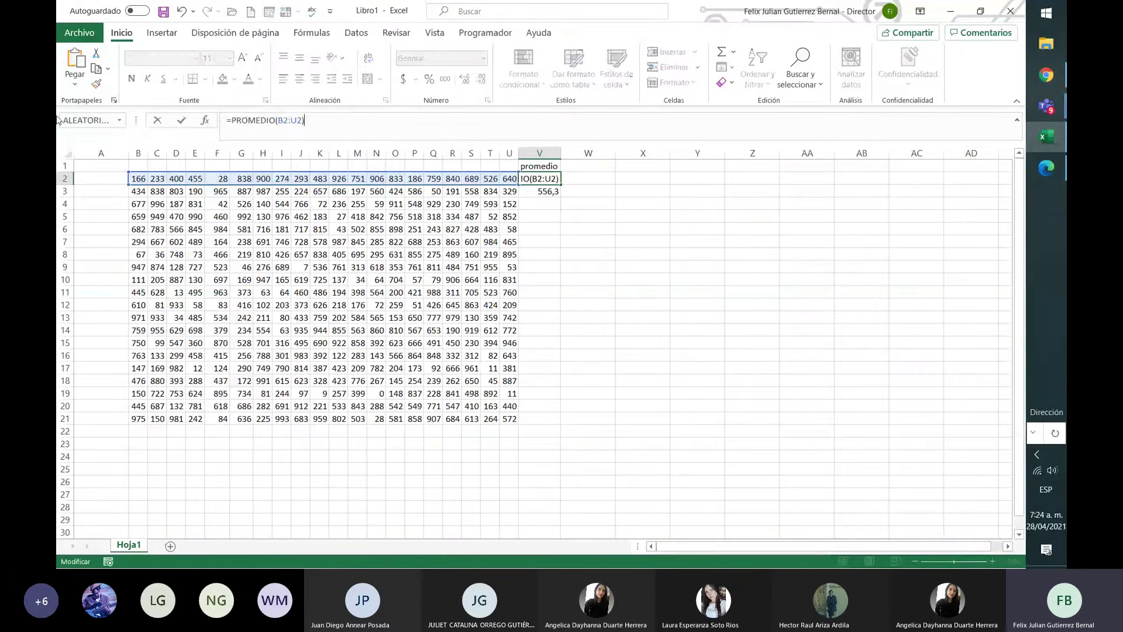
key("Return")
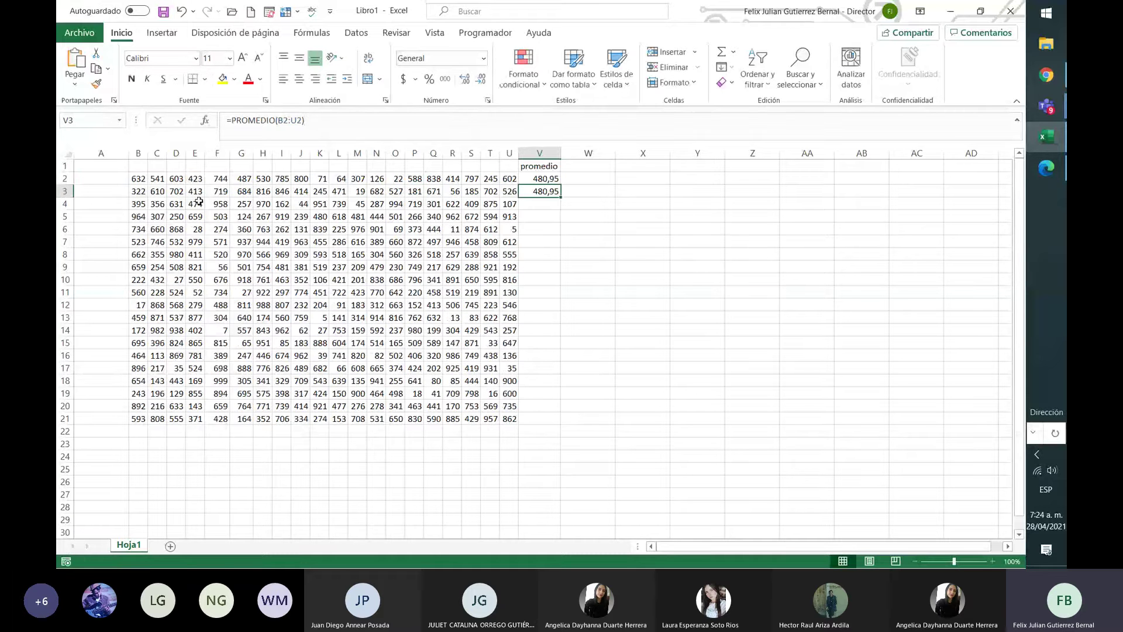
Fill the PROMEDIO formula from V2 down to V21, and widen column K slightly so four-digit numbers fit.
key("Up")
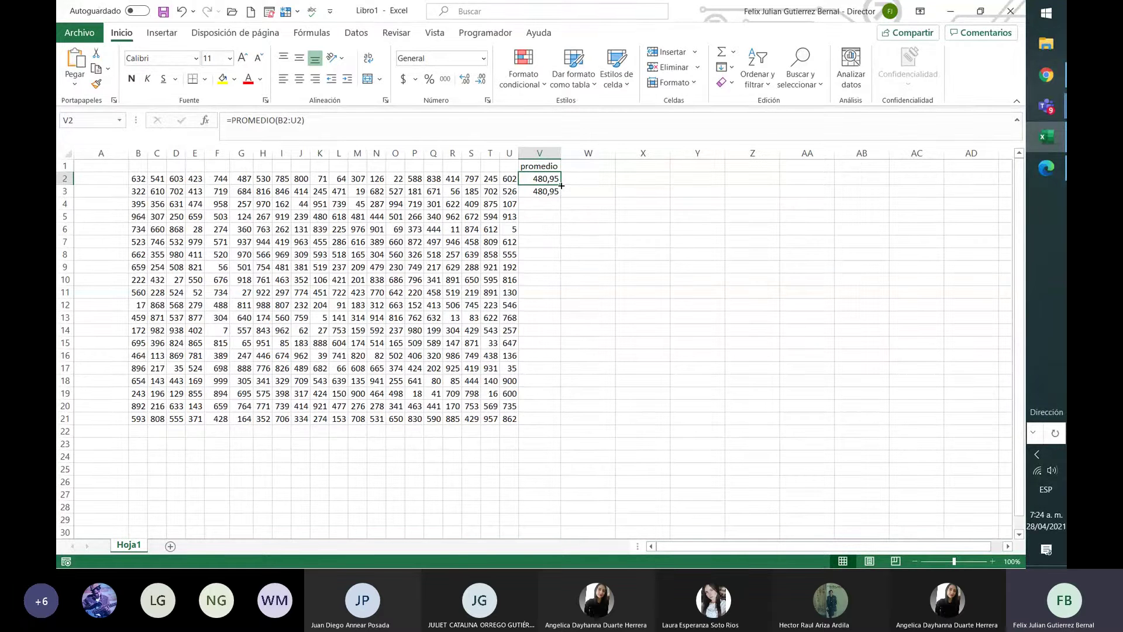
left_click_drag(561, 185, 556, 427)
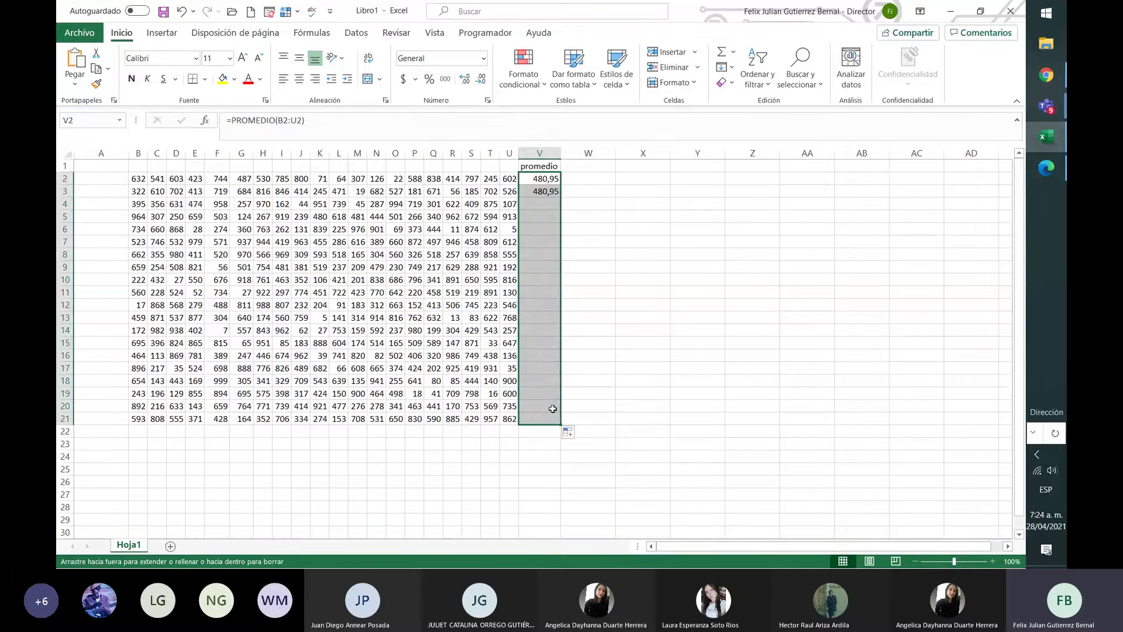
left_click(555, 179)
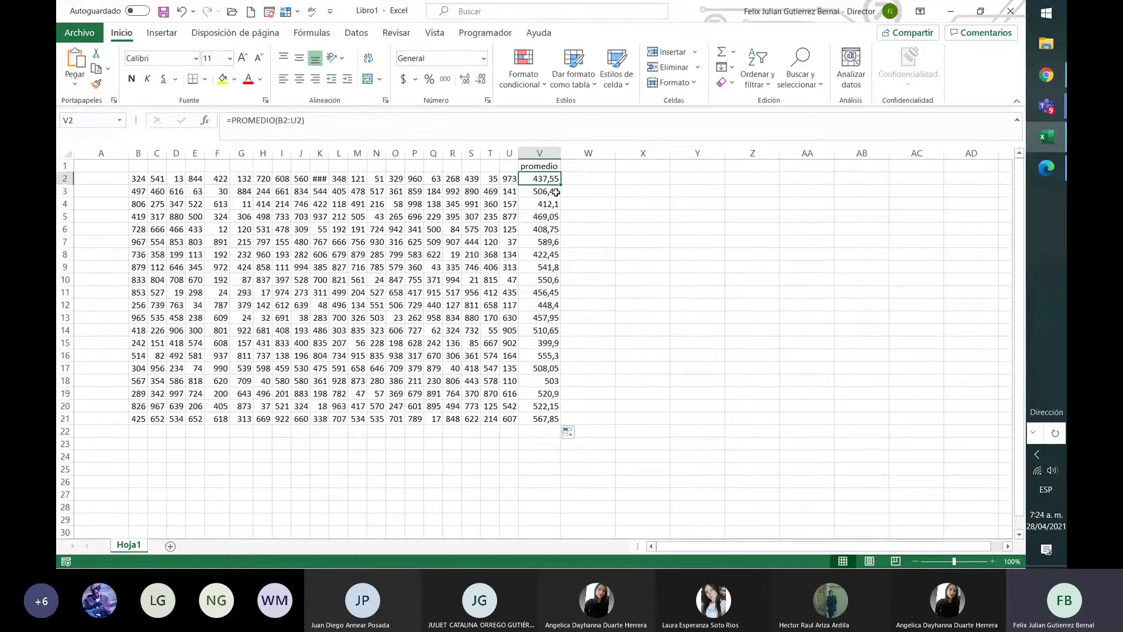
left_click(556, 192)
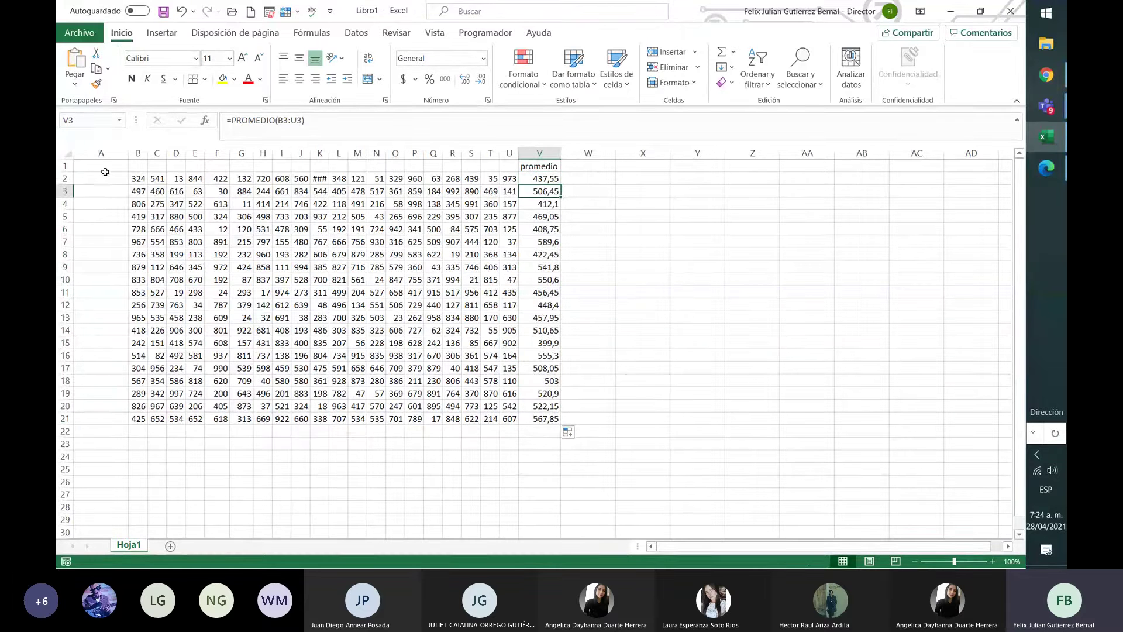
left_click_drag(330, 154, 336, 155)
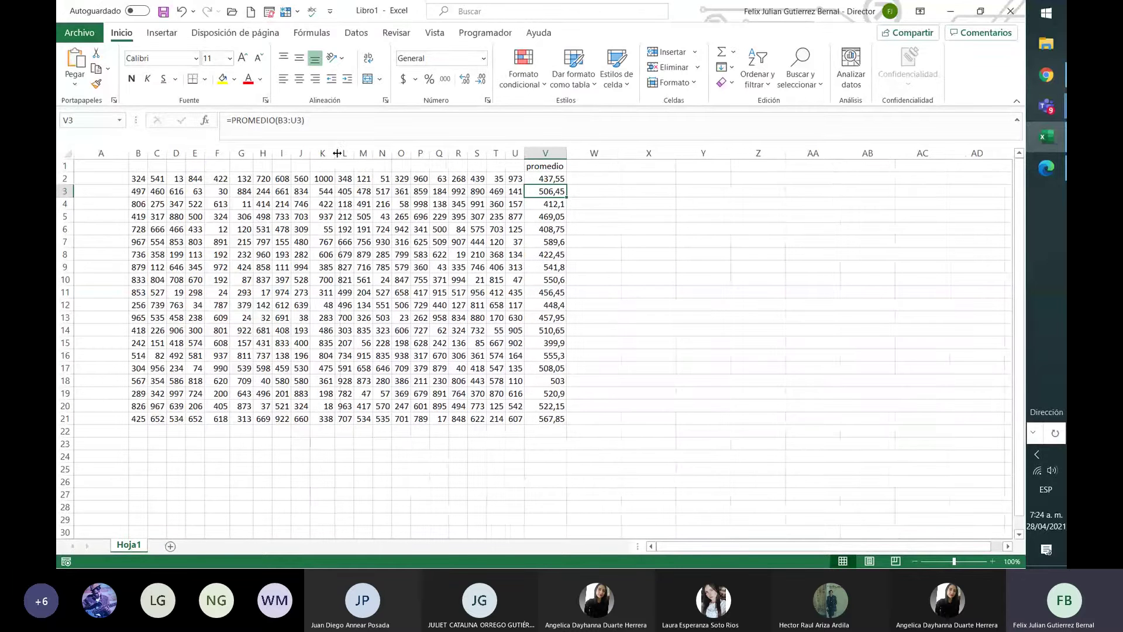
Enter =PROMEDIO(B2:U21) in cell V22 to average the whole block of random numbers.
left_click(546, 431)
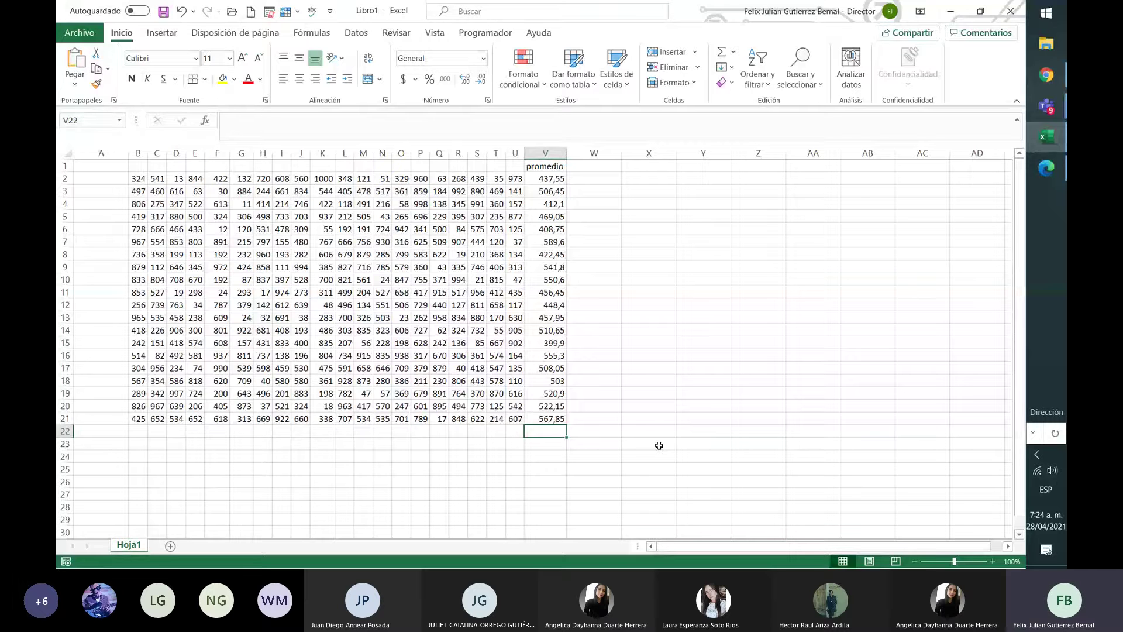
type("=")
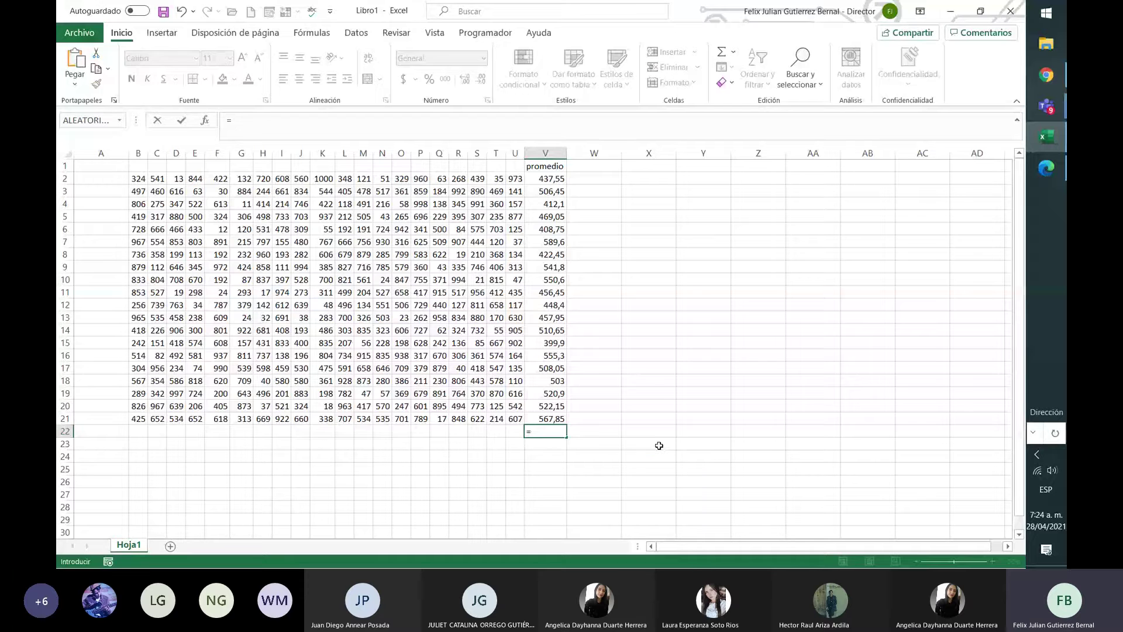
type("promedio")
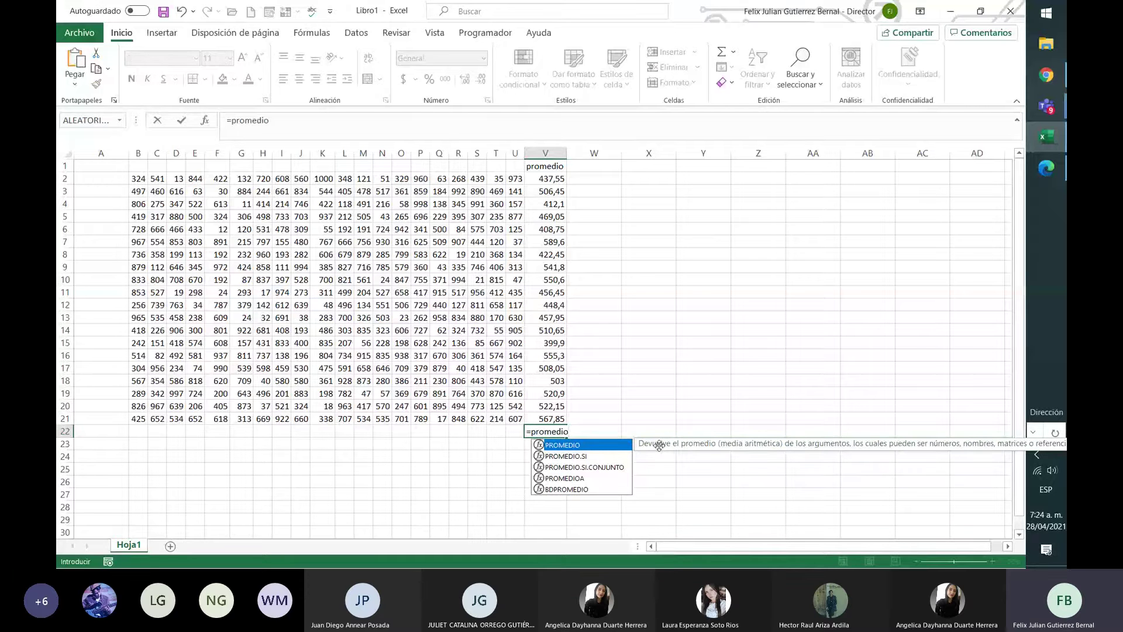
double_click(562, 446)
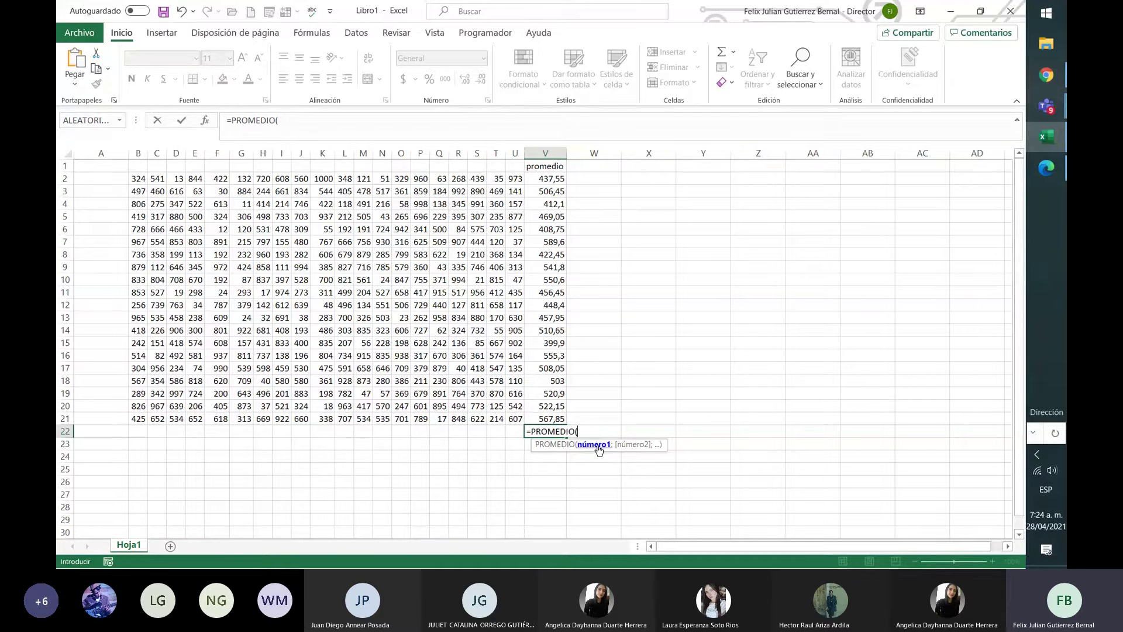
left_click(139, 180)
left_click_drag(139, 179, 516, 418)
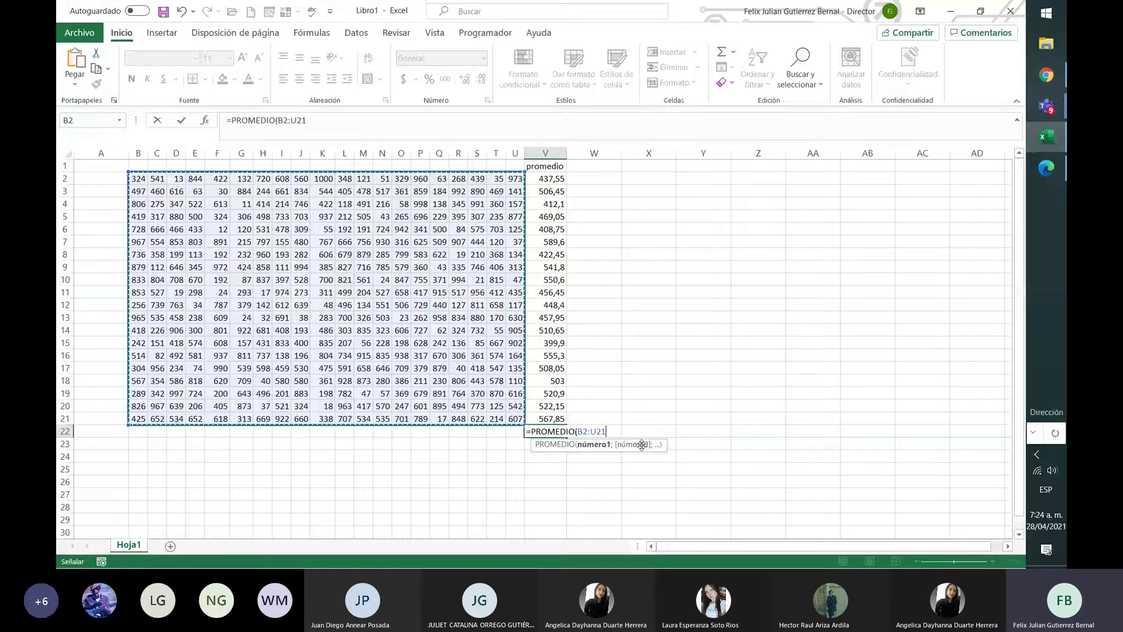
type(")")
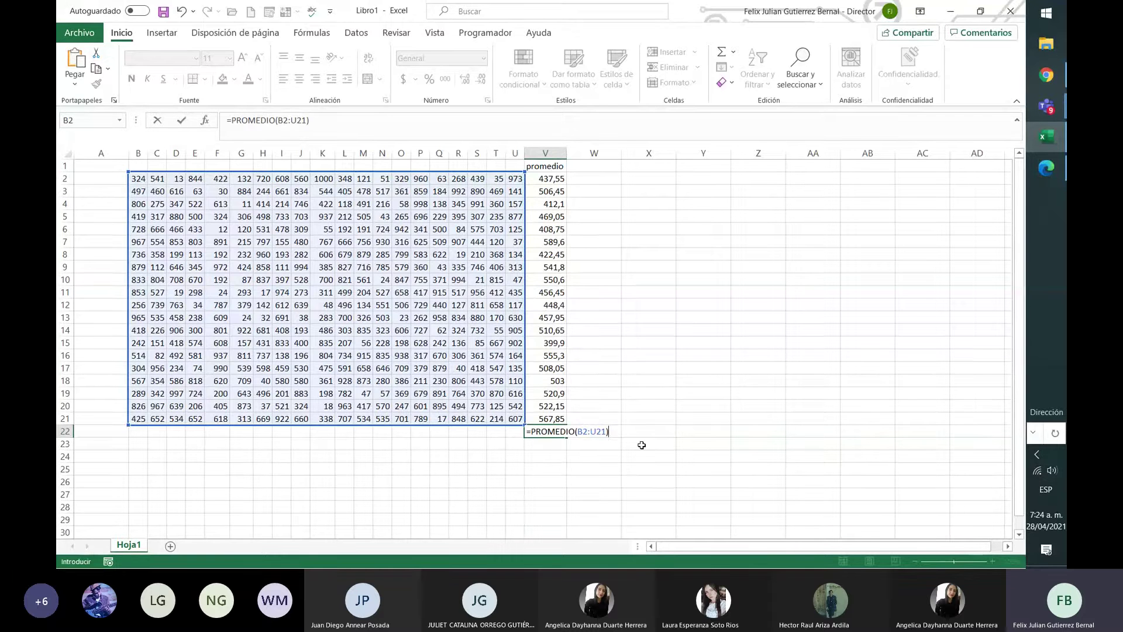
key("Return")
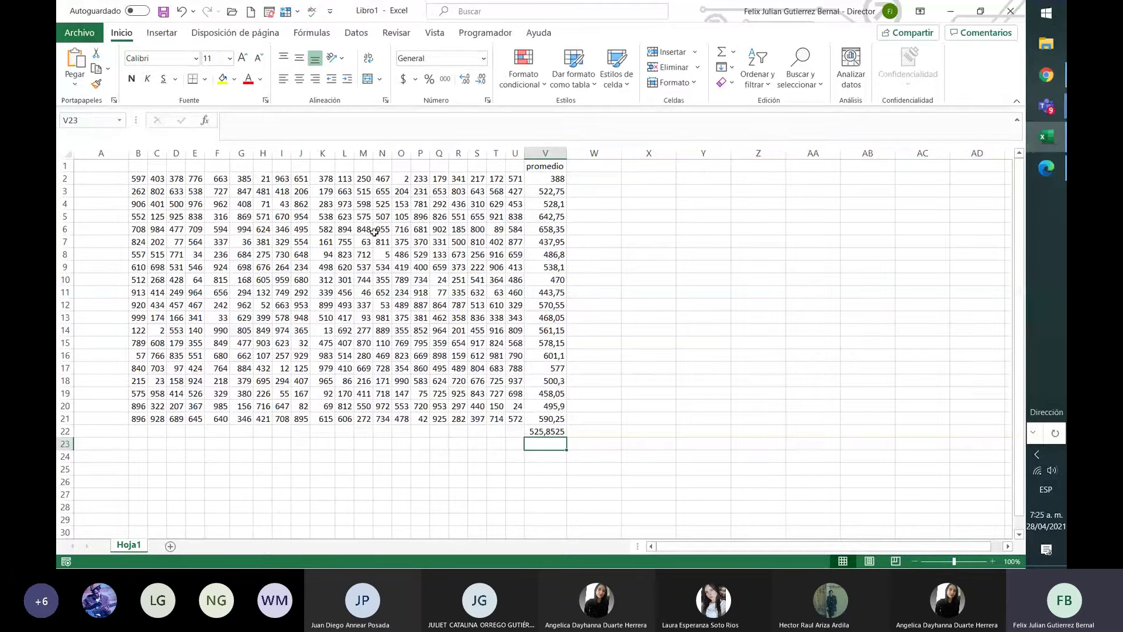
left_click(560, 431)
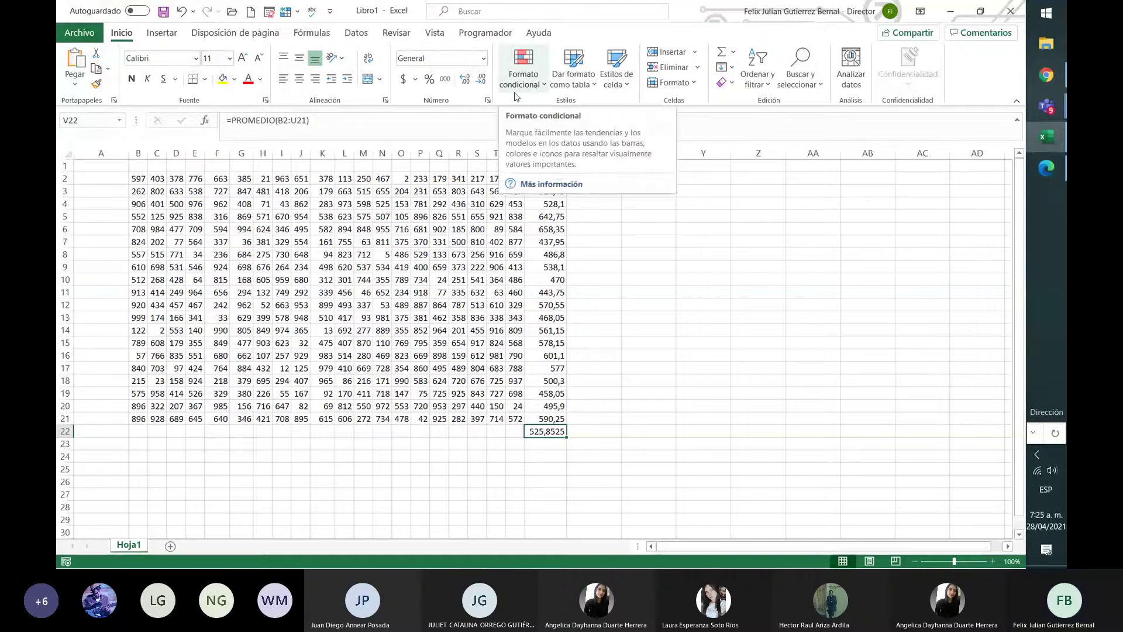
Apply a three-color scale conditional format to B2:U21, with green for low, yellow for middle and red for high values.
left_click(141, 177)
left_click_drag(141, 176, 514, 417)
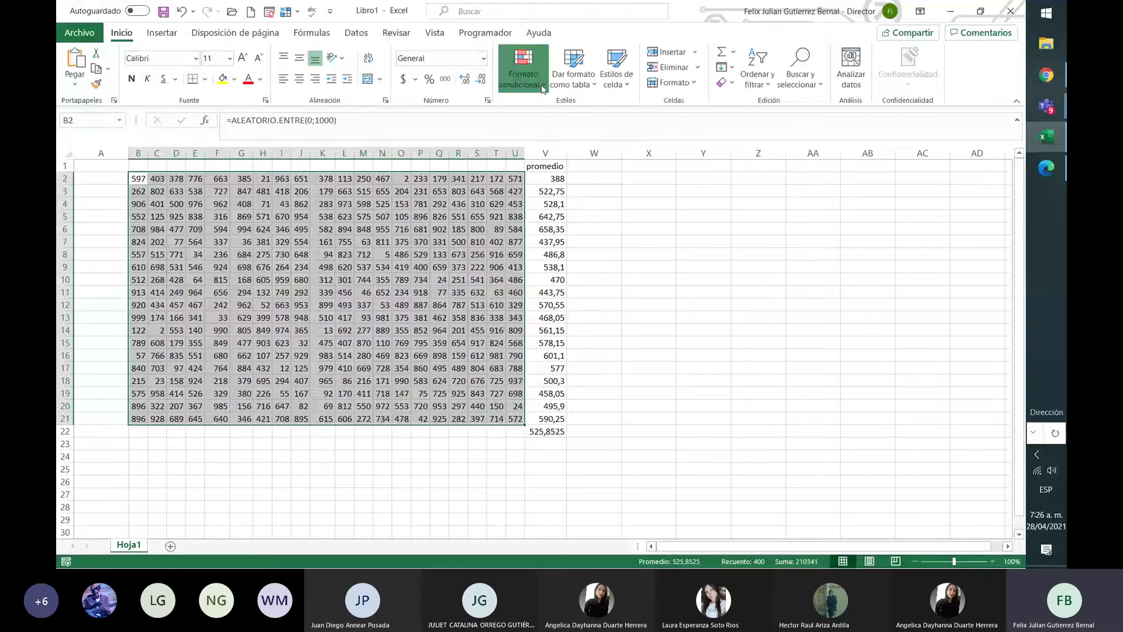
left_click(523, 70)
mouse_move(622, 206)
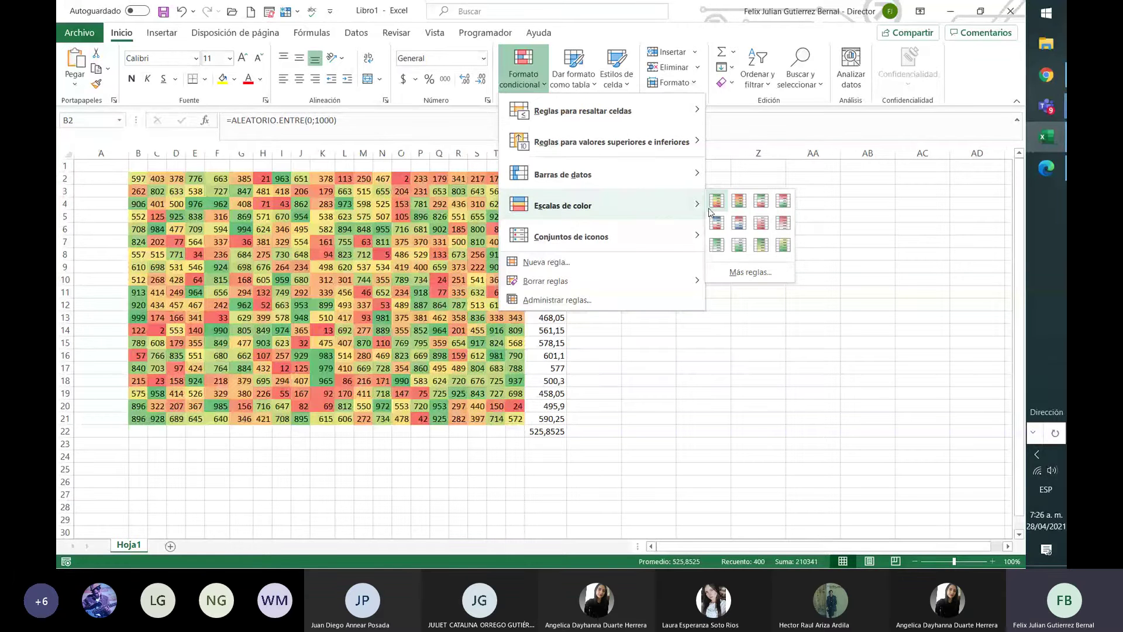
left_click(740, 203)
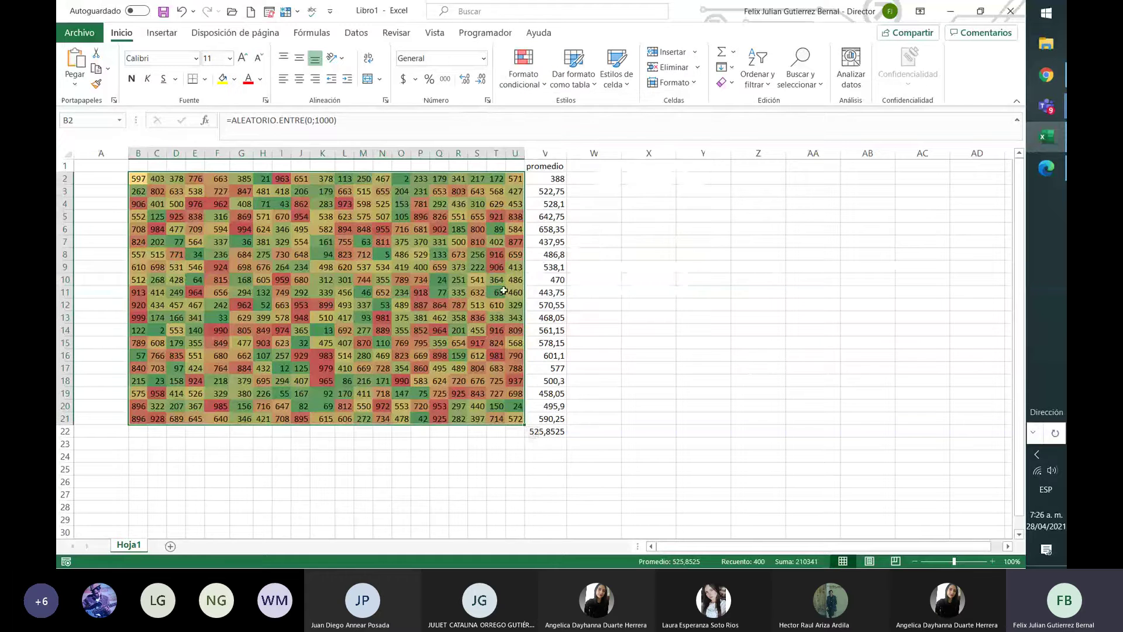
Edit the color scale rule for B2:U21 and set its minimum color to dark blue.
left_click(536, 86)
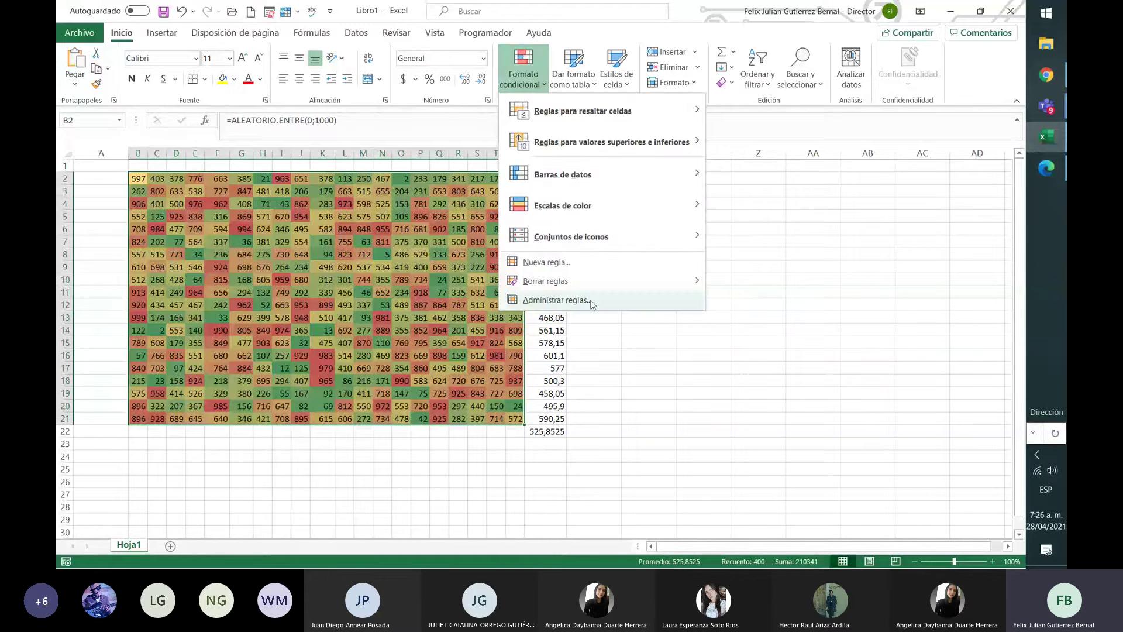
left_click(556, 300)
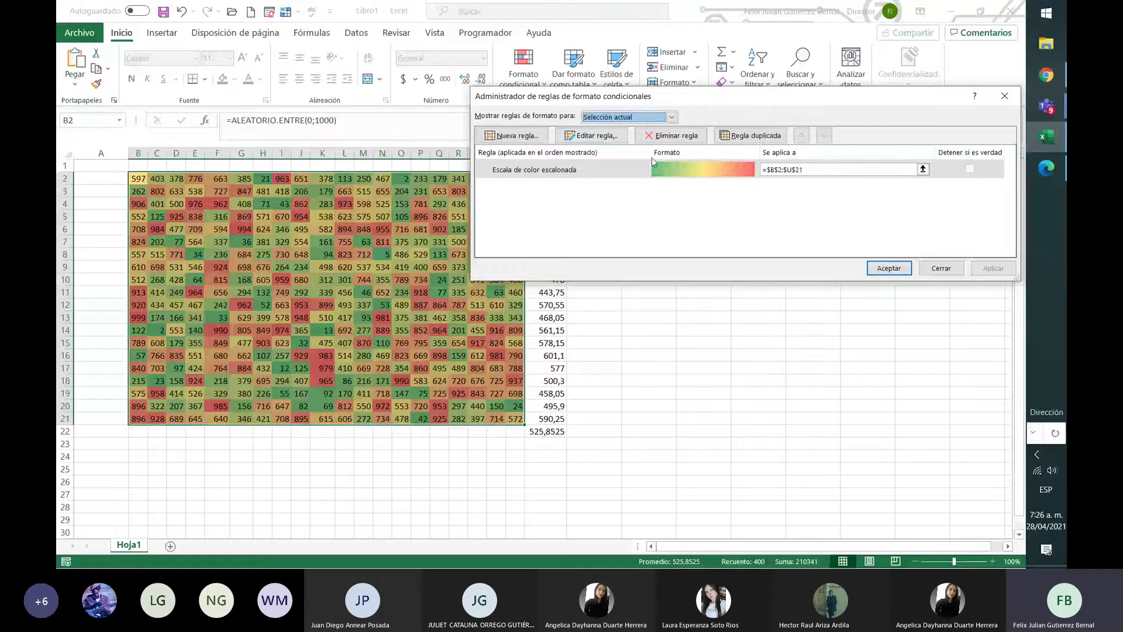
left_click(595, 173)
left_click(605, 137)
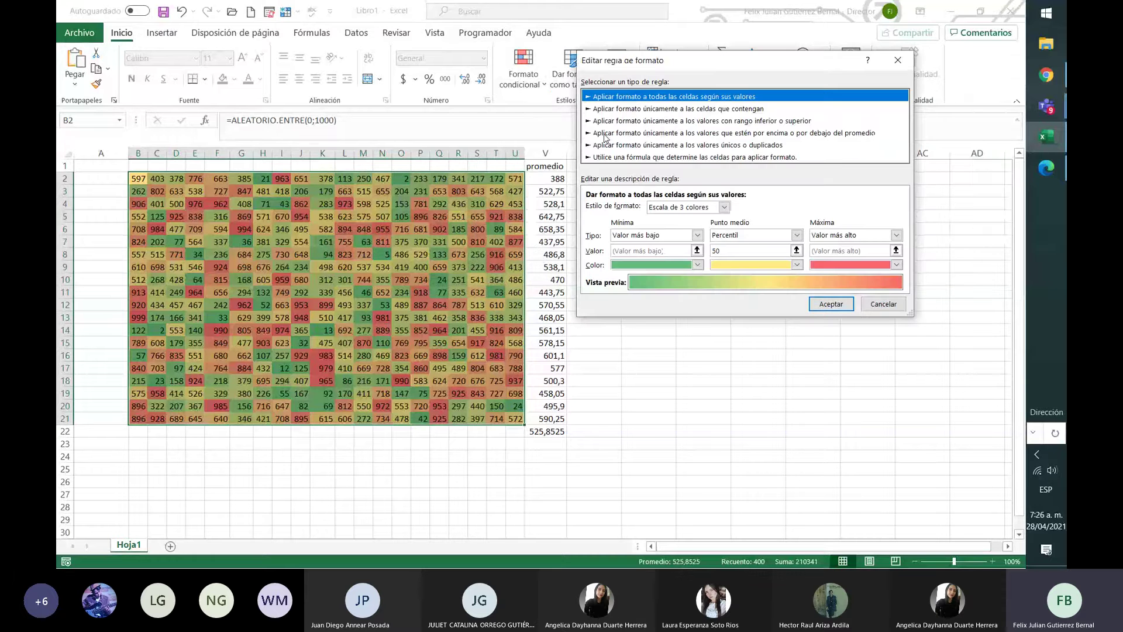
left_click(697, 265)
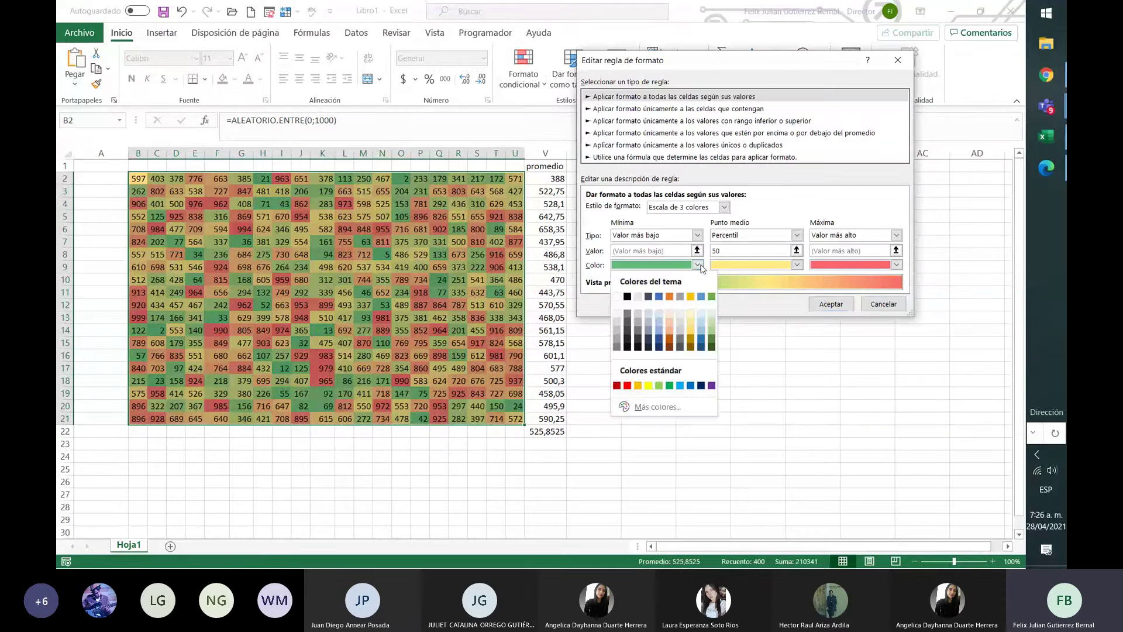
left_click(700, 385)
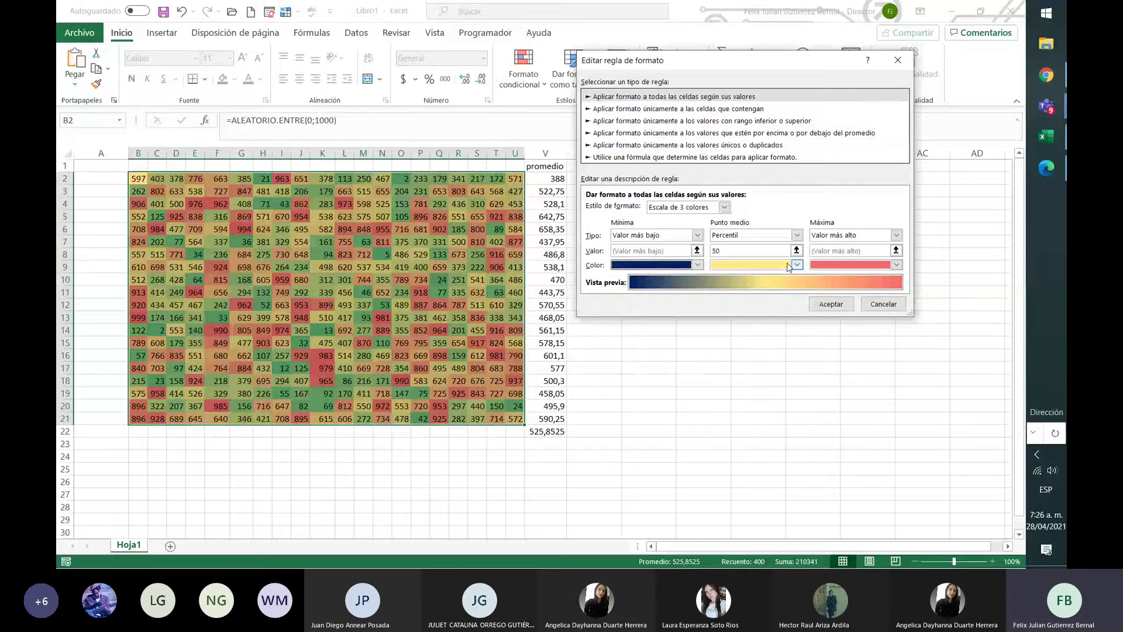
Set the rule's midpoint color to standard yellow and its maximum to standard red, and apply the edited rule to B2:U21.
left_click(797, 264)
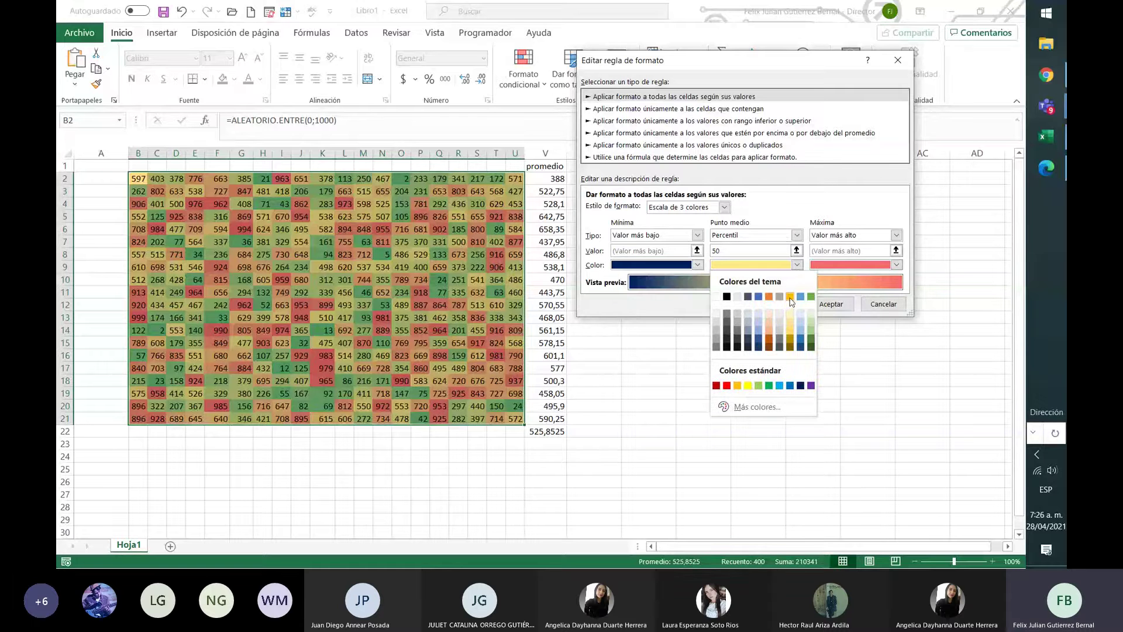
left_click(746, 385)
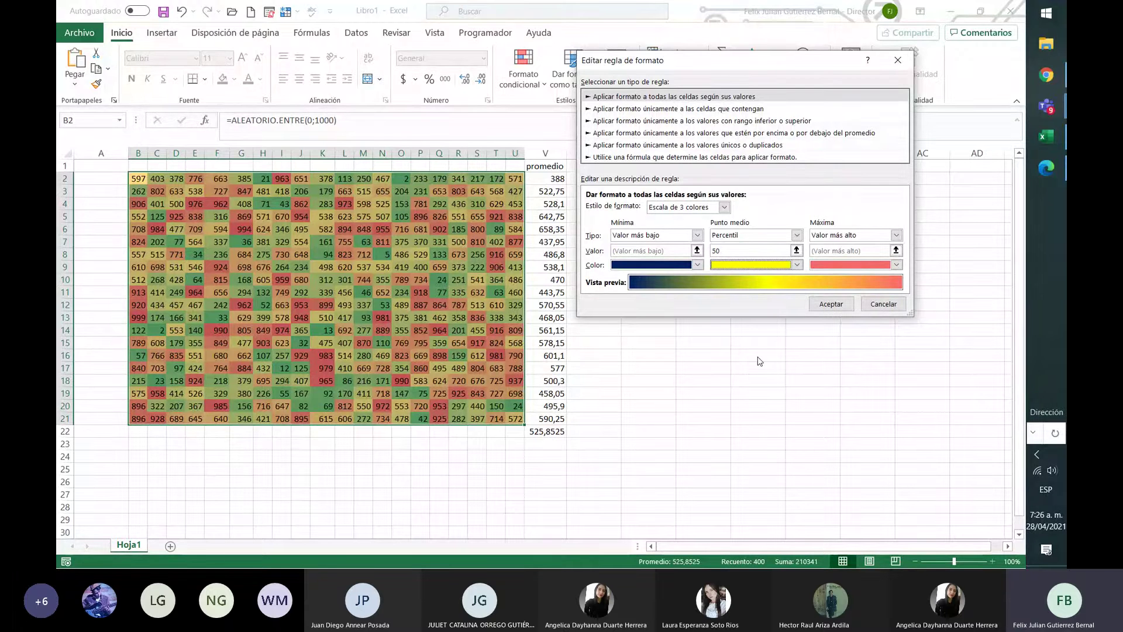
left_click(899, 264)
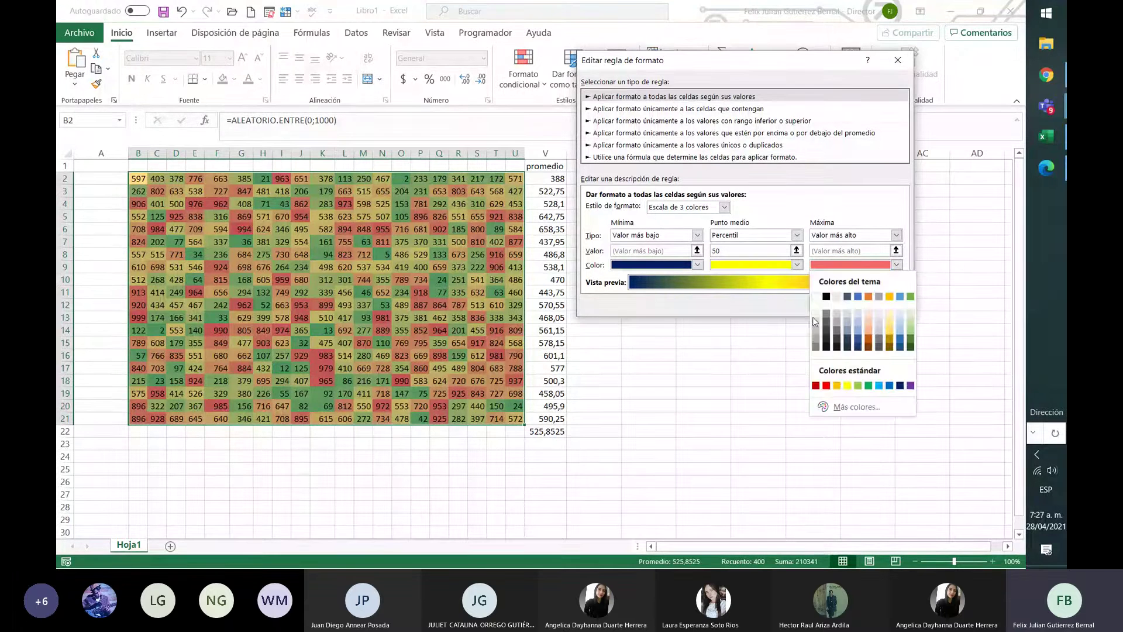
left_click(826, 385)
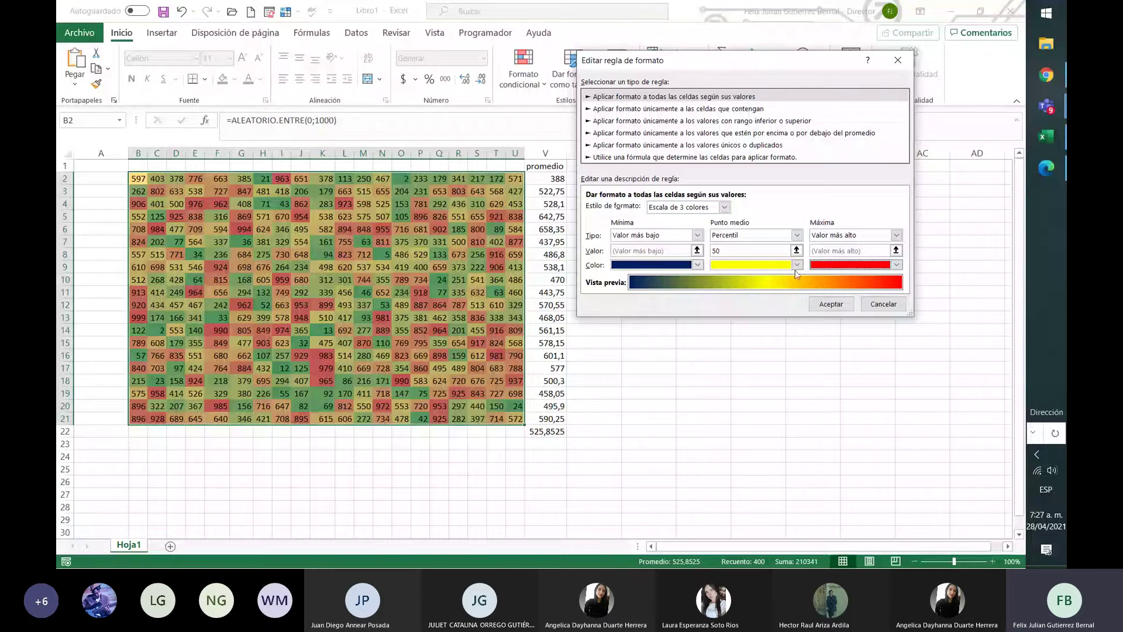
left_click(832, 307)
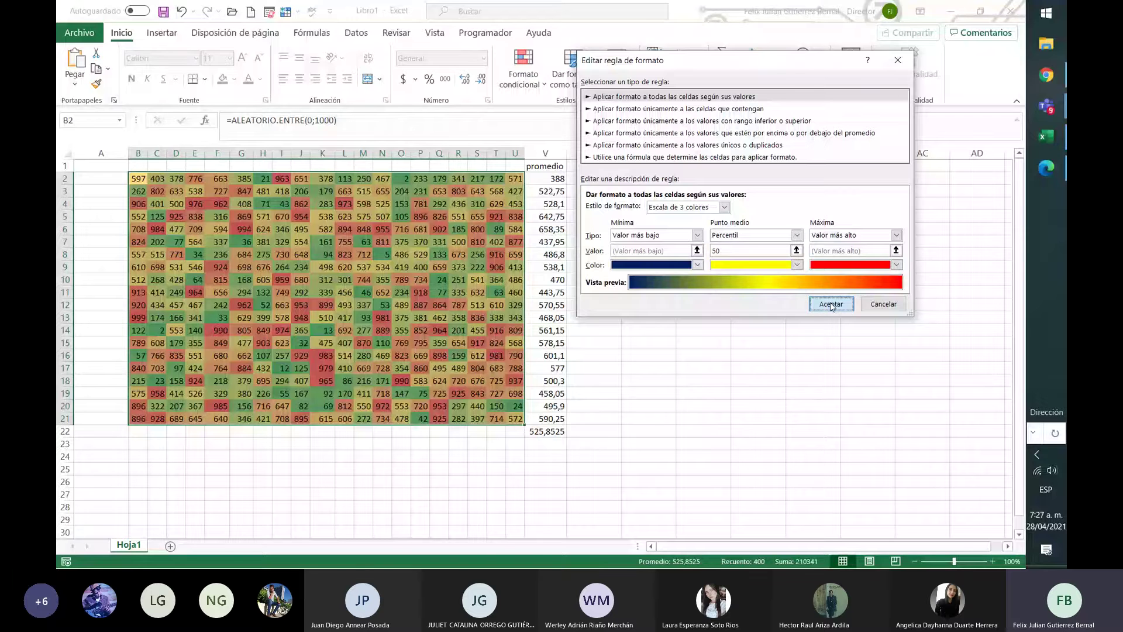
left_click(994, 267)
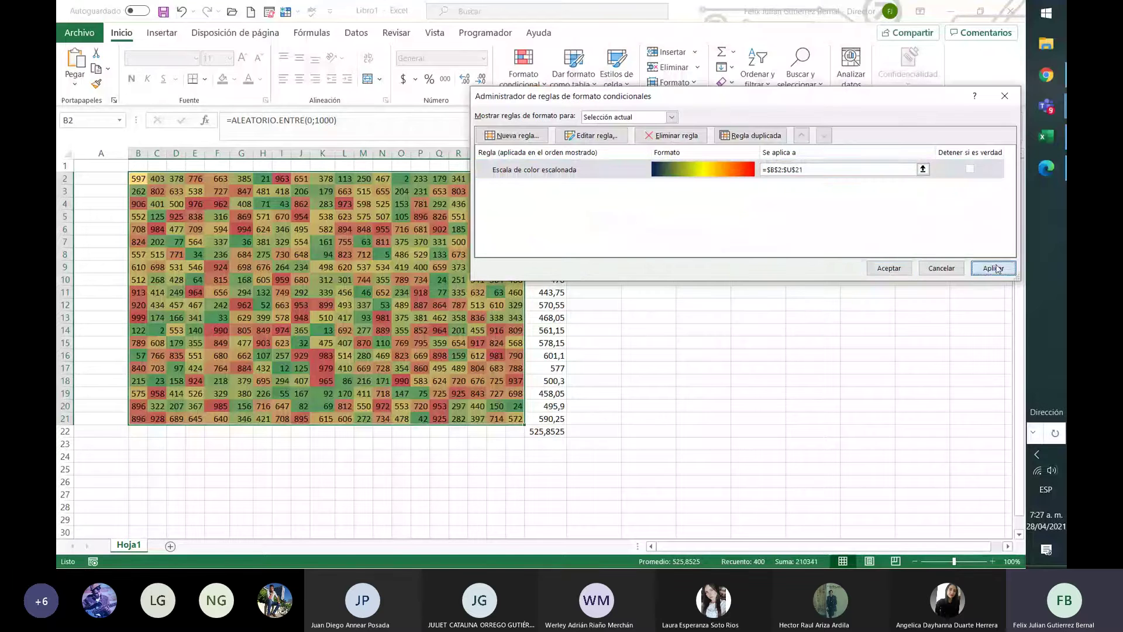
left_click(882, 270)
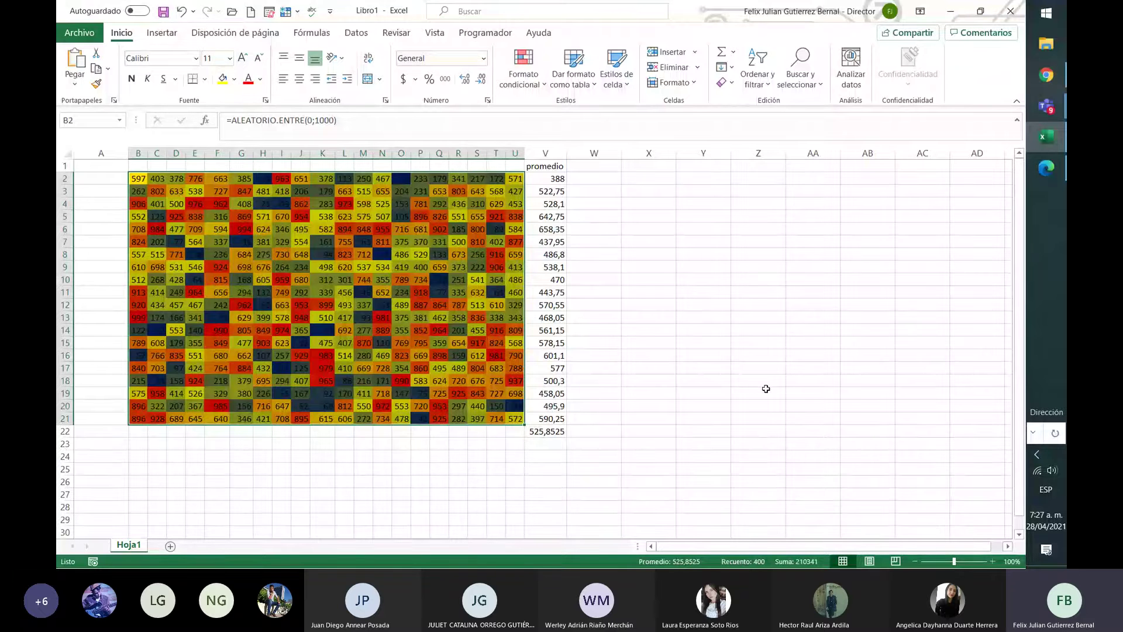
Examine the color pattern of B2:U21 from a distance at 20% zoom, then return to 110% and select the block.
left_click(916, 560)
left_click(916, 561)
left_click(916, 561)
left_click(917, 561)
left_click(916, 561)
left_click(916, 561)
left_click(916, 561)
left_click(916, 561)
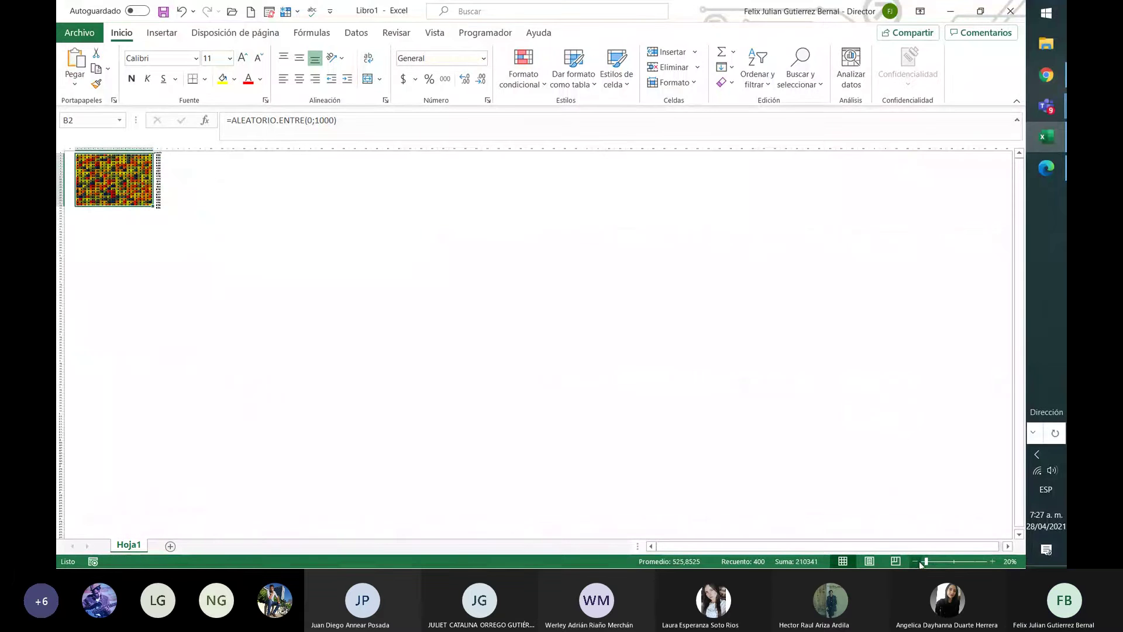
left_click(992, 561)
left_click(992, 561)
left_click(992, 561)
left_click(992, 561)
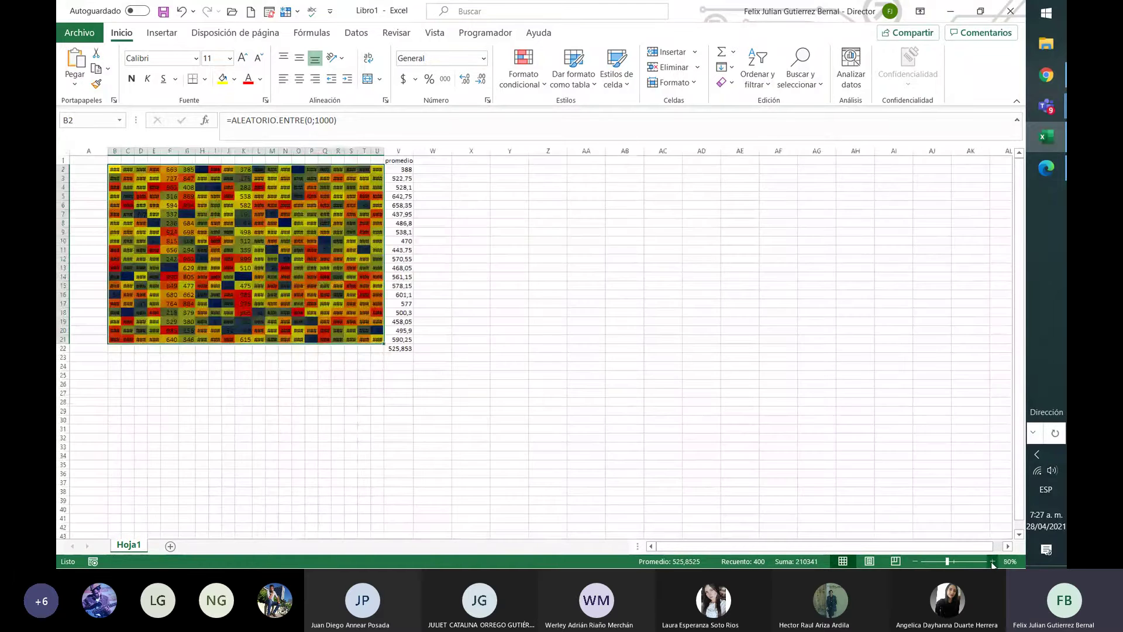
left_click(992, 561)
left_click(991, 561)
left_click(991, 562)
left_click(992, 562)
left_click(992, 562)
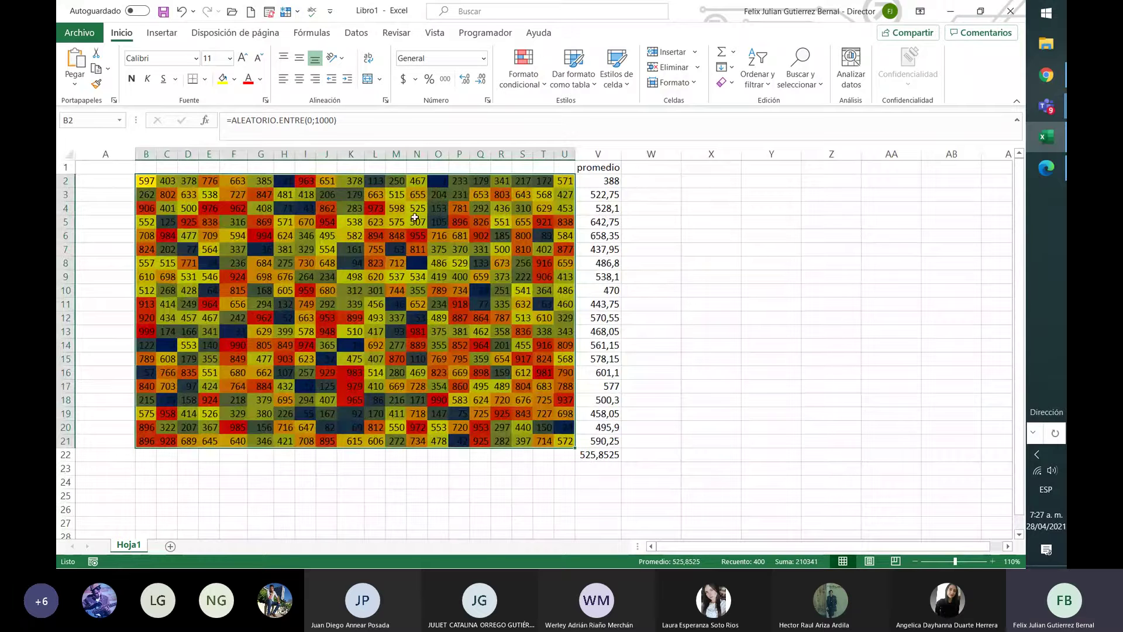
left_click_drag(144, 181, 570, 443)
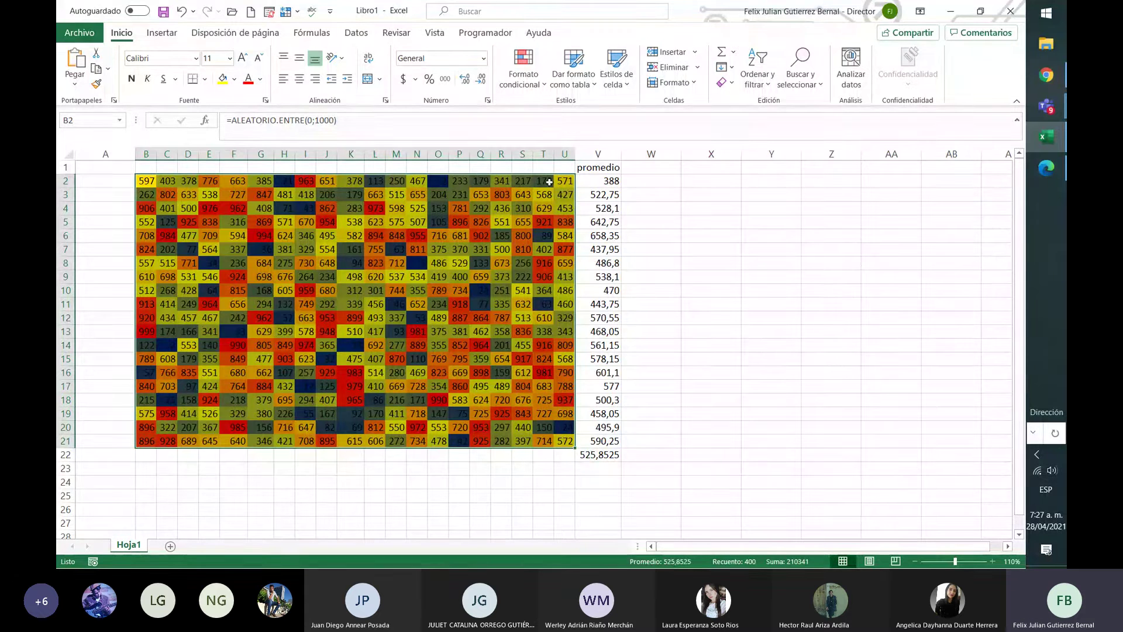
Fill the promedio heading in cell V1 with yellow.
left_click(604, 182)
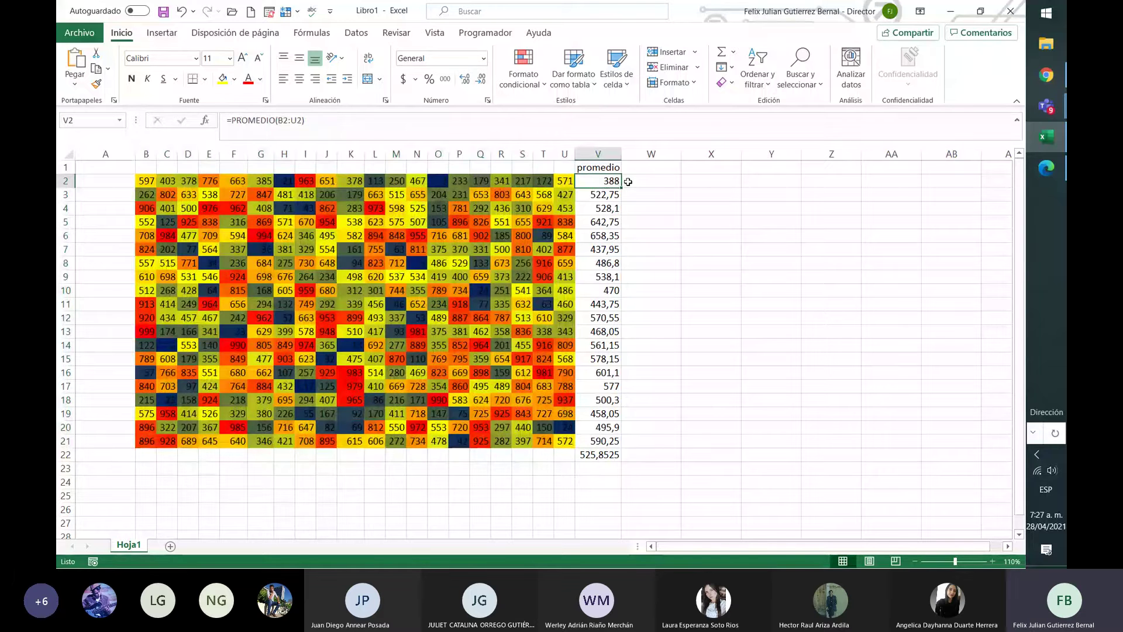
left_click(602, 167)
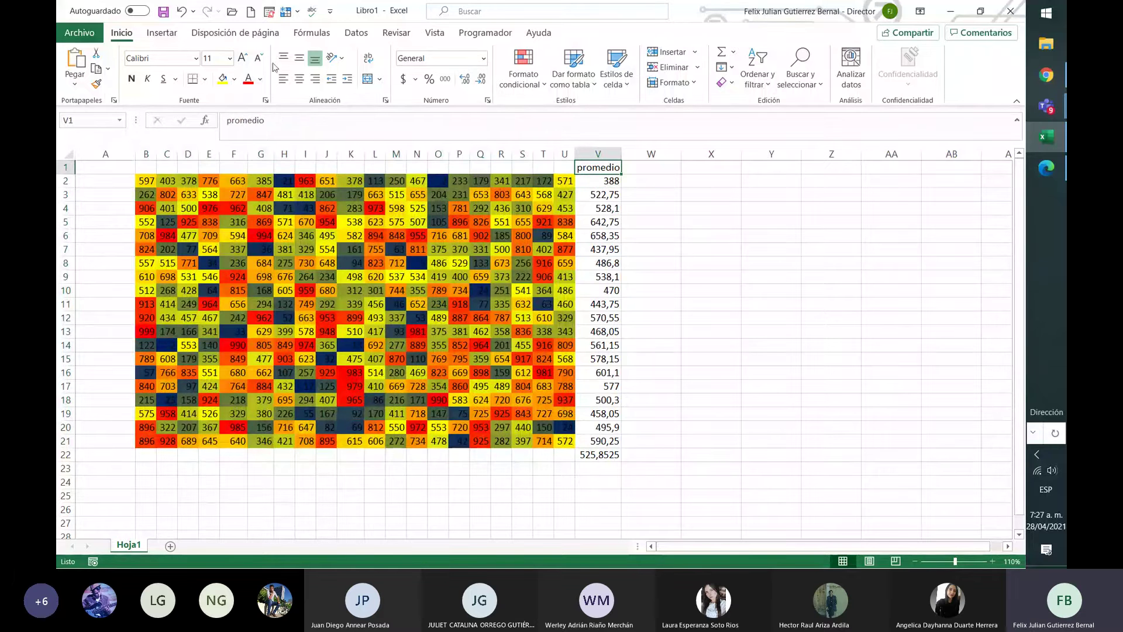
left_click(222, 79)
left_click(651, 236)
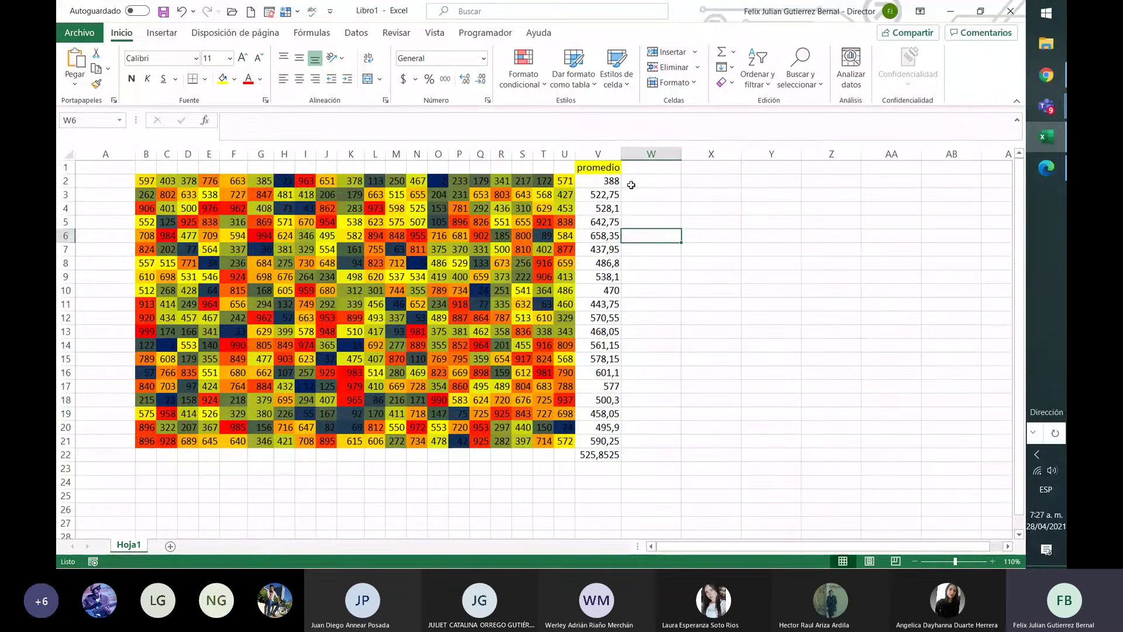
Review the row 2 average and its source cells B2:U2, and enter the heading varianza in cell W1.
left_click(648, 170)
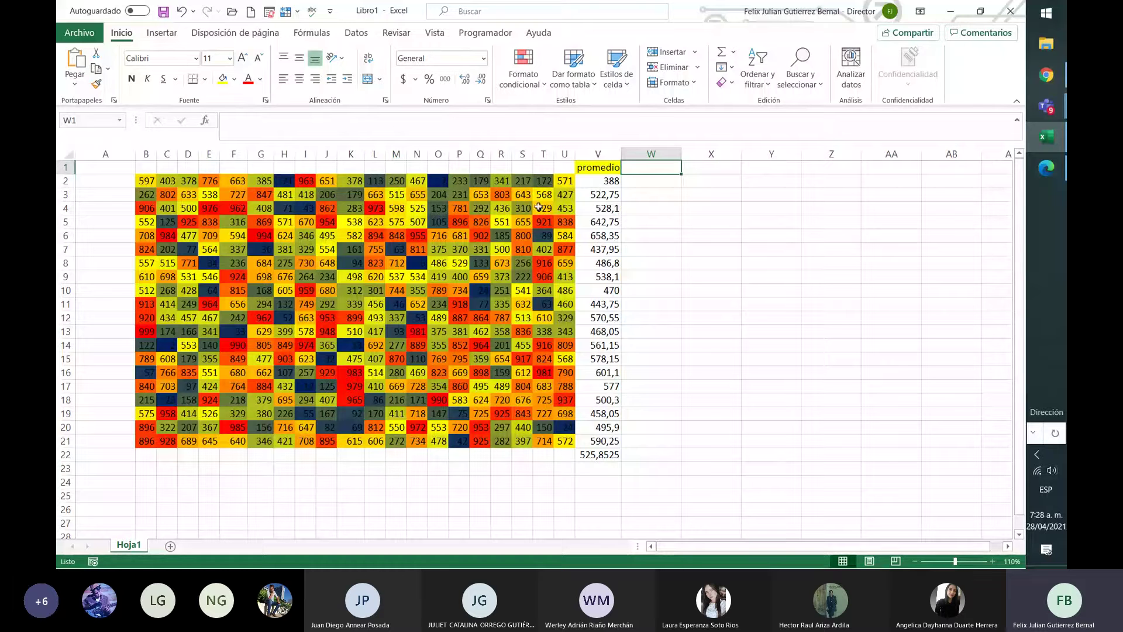
left_click(603, 184)
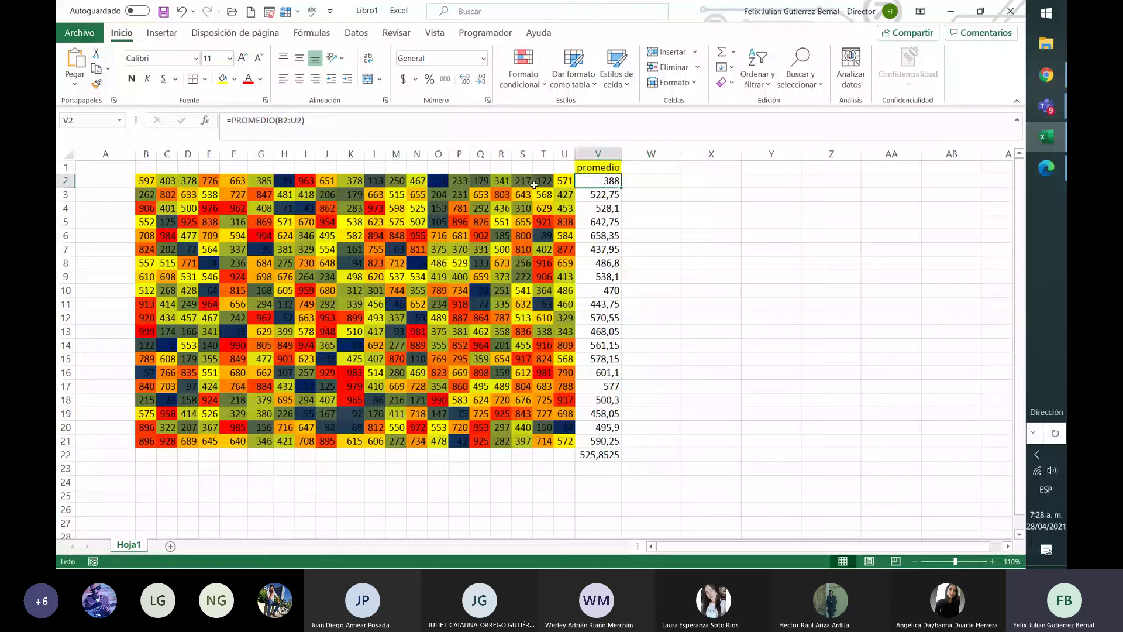
left_click_drag(564, 183, 140, 182)
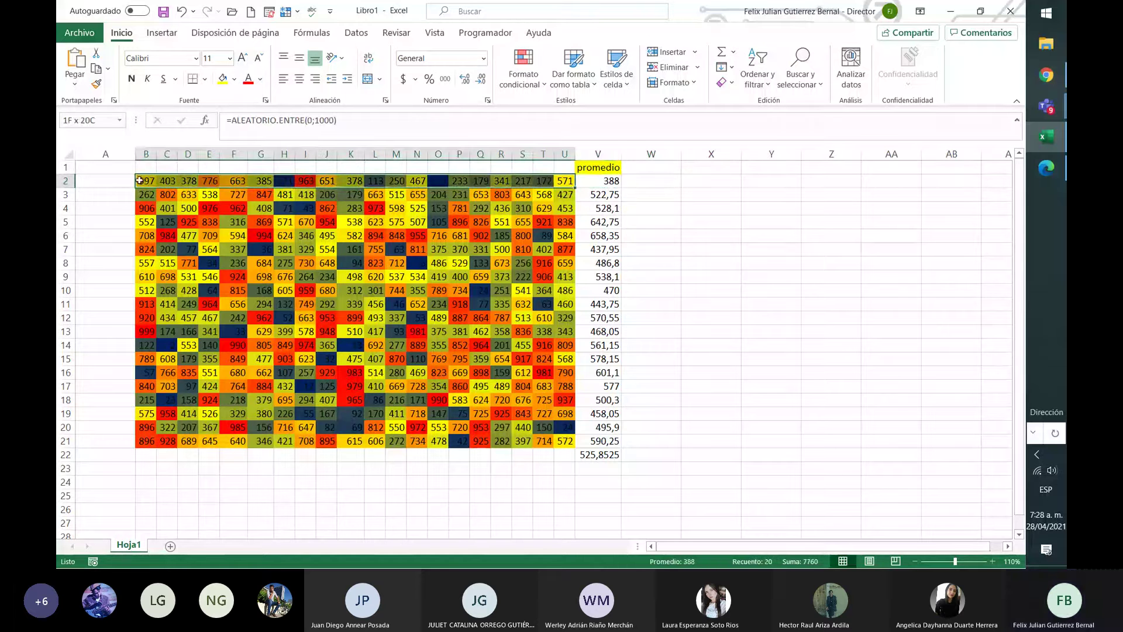
left_click(657, 182)
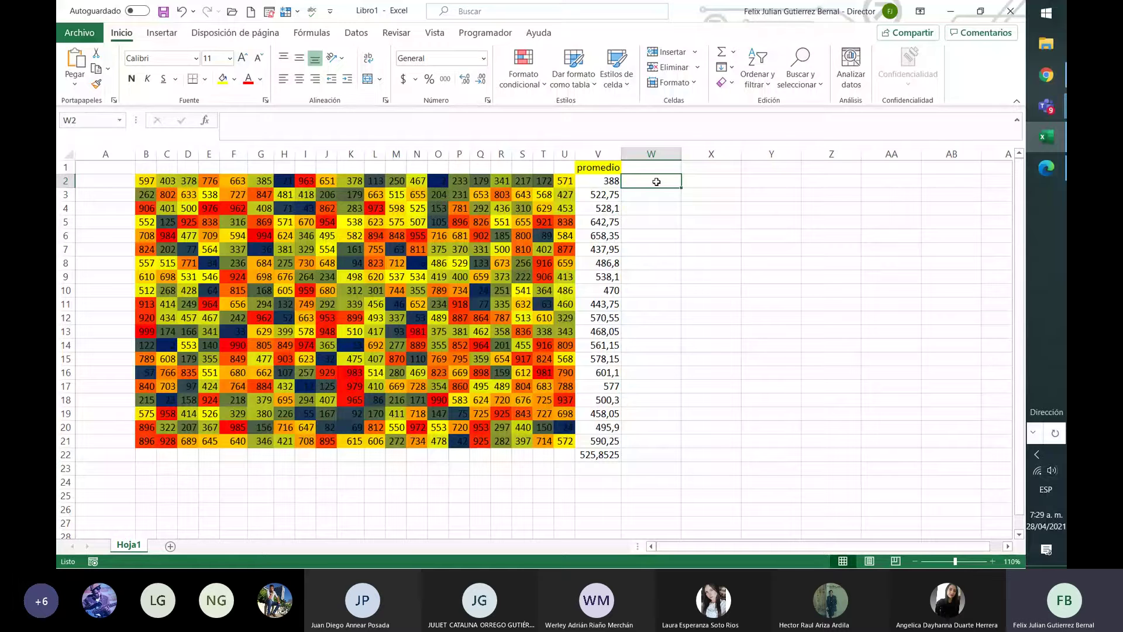
key("Up")
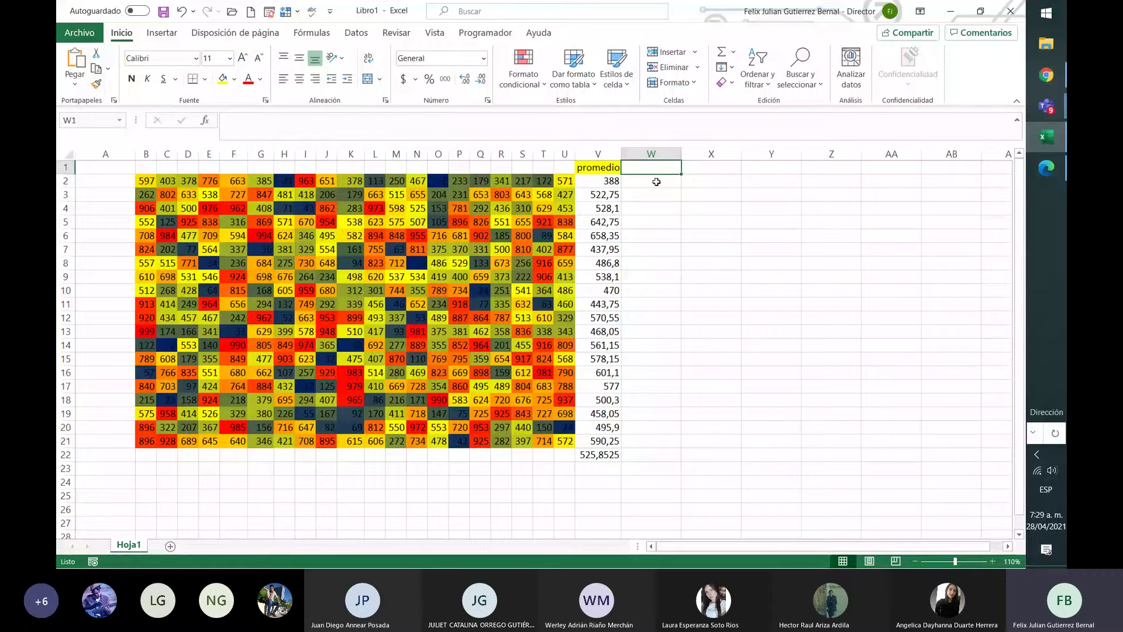
type("varianza")
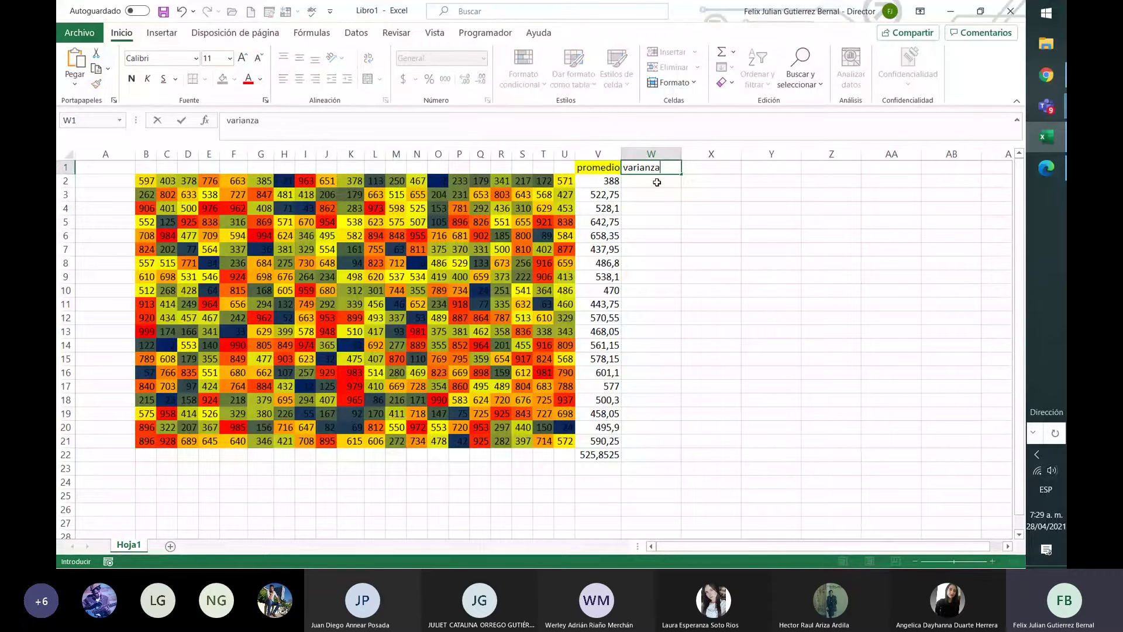
key("Return")
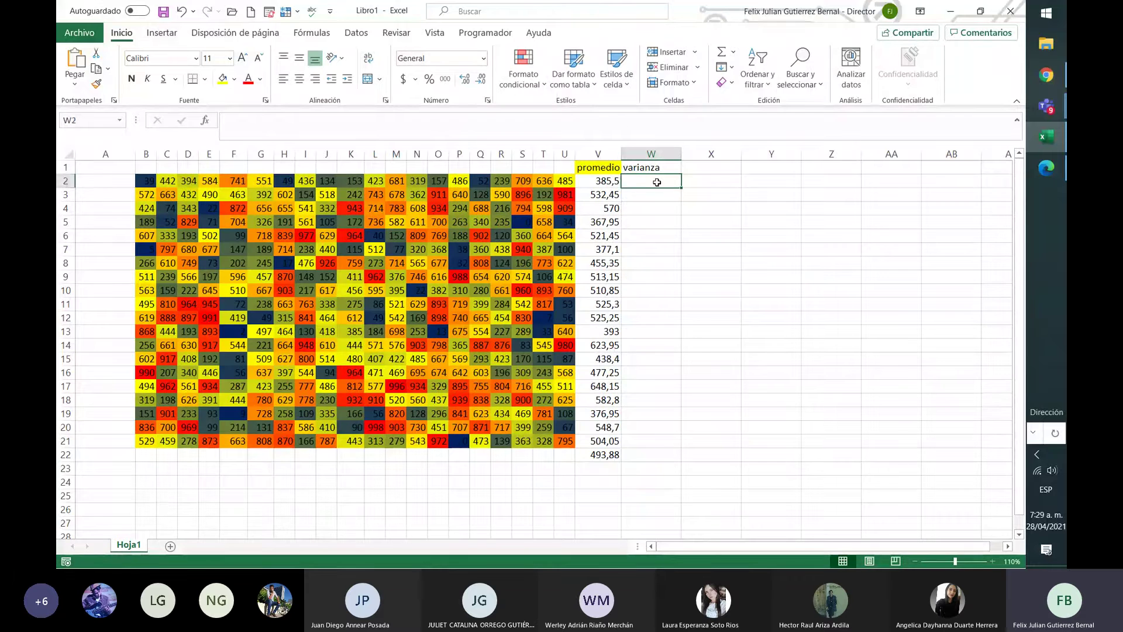
Start a formula in cell W2 and browse the Estadísticas category of the insertable functions down to the variance functions.
key("Return")
left_click(656, 182)
type("=")
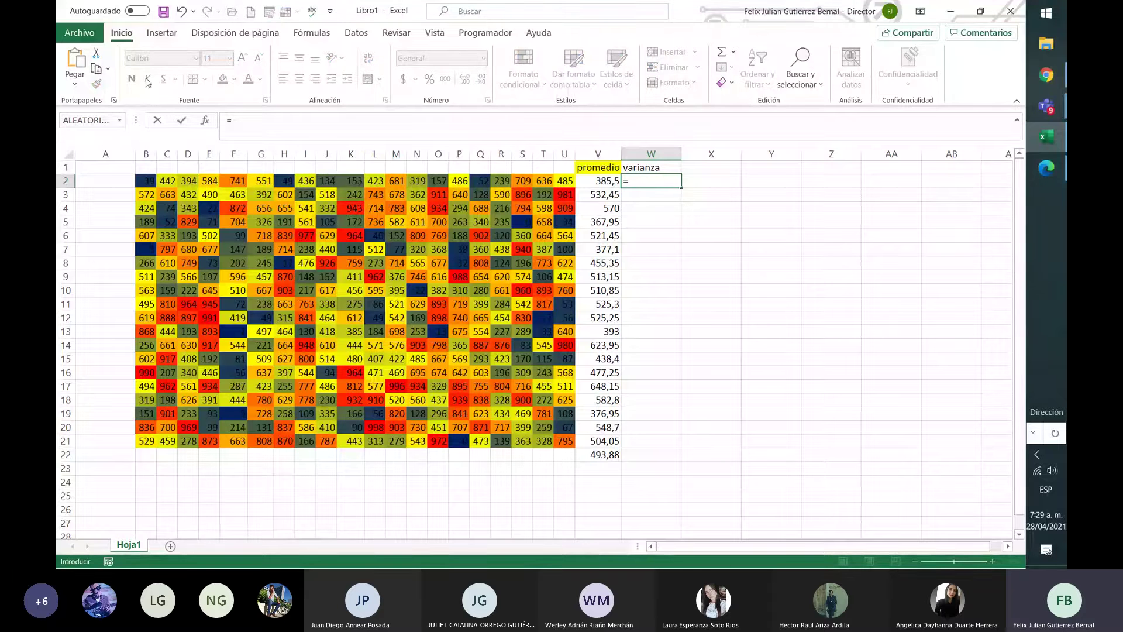
left_click(120, 120)
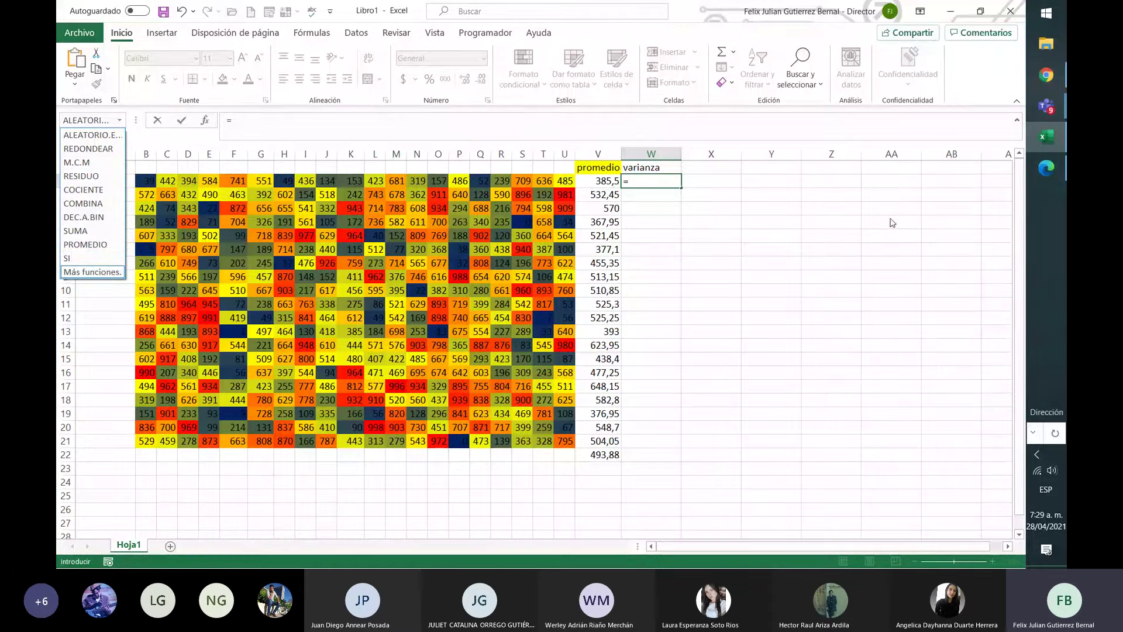
left_click(88, 272)
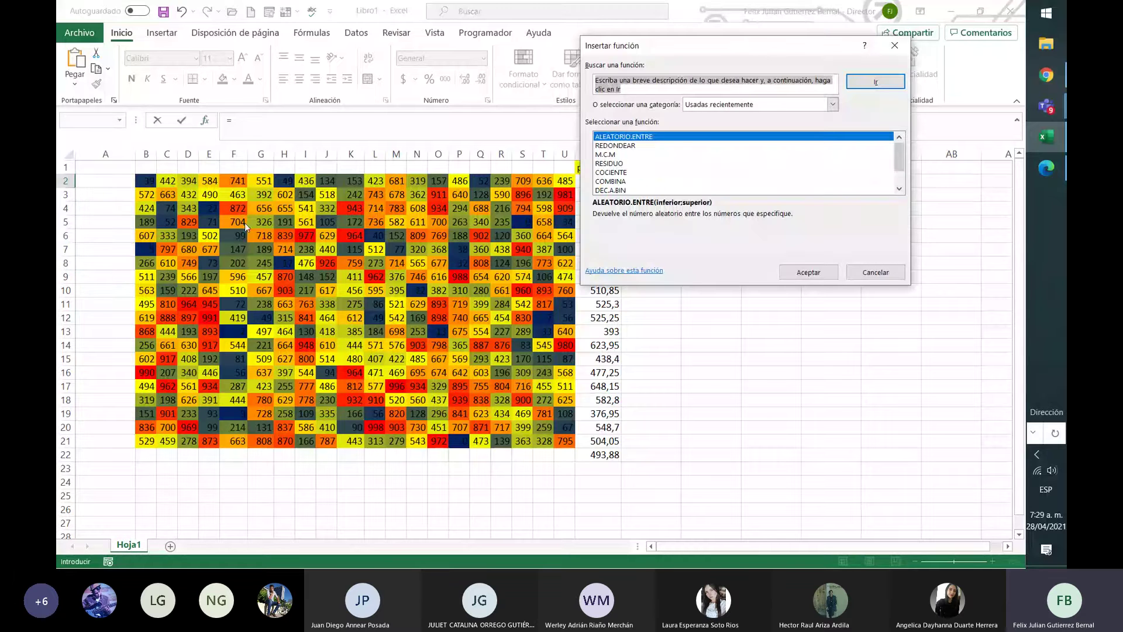
left_click(742, 105)
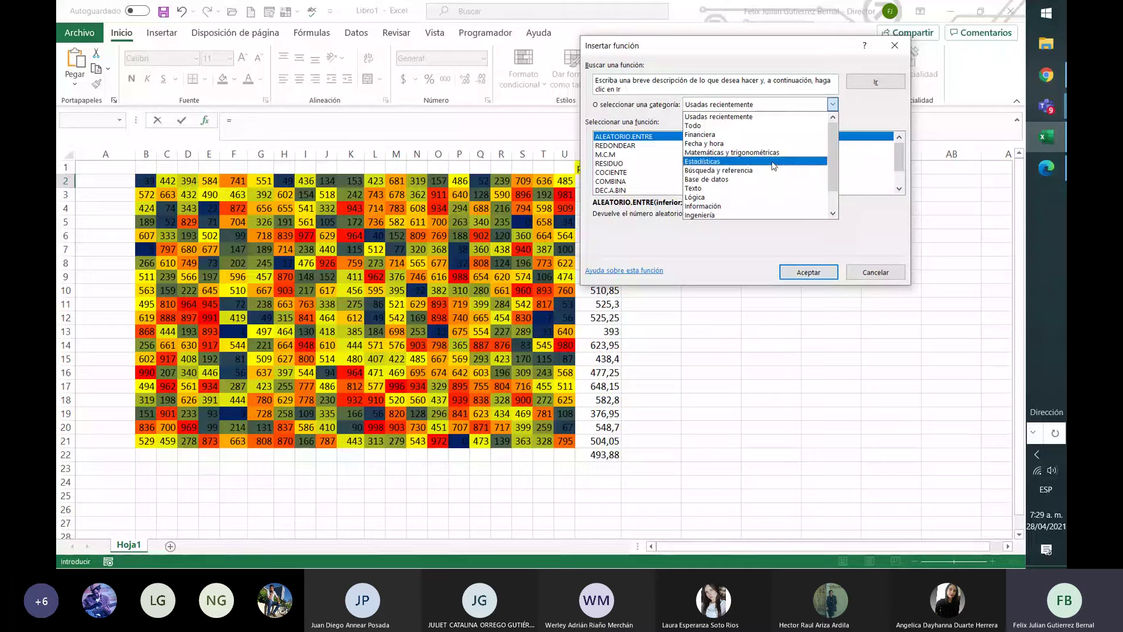
left_click(796, 161)
key("Down")
scroll(657, 180, "down", 20)
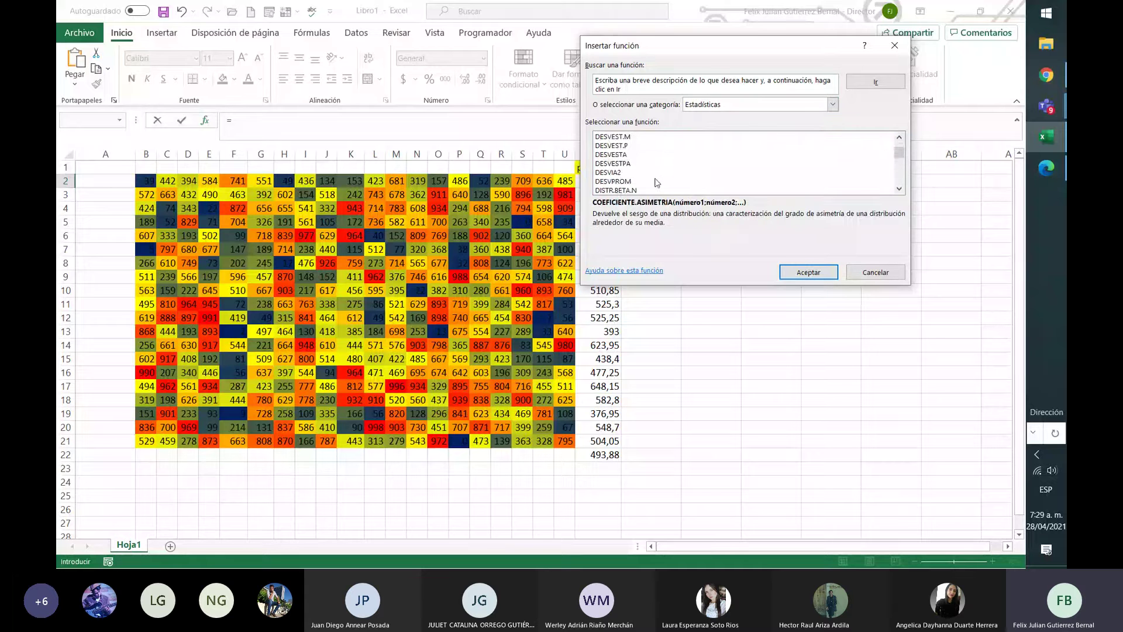
scroll(694, 174, "down", 1)
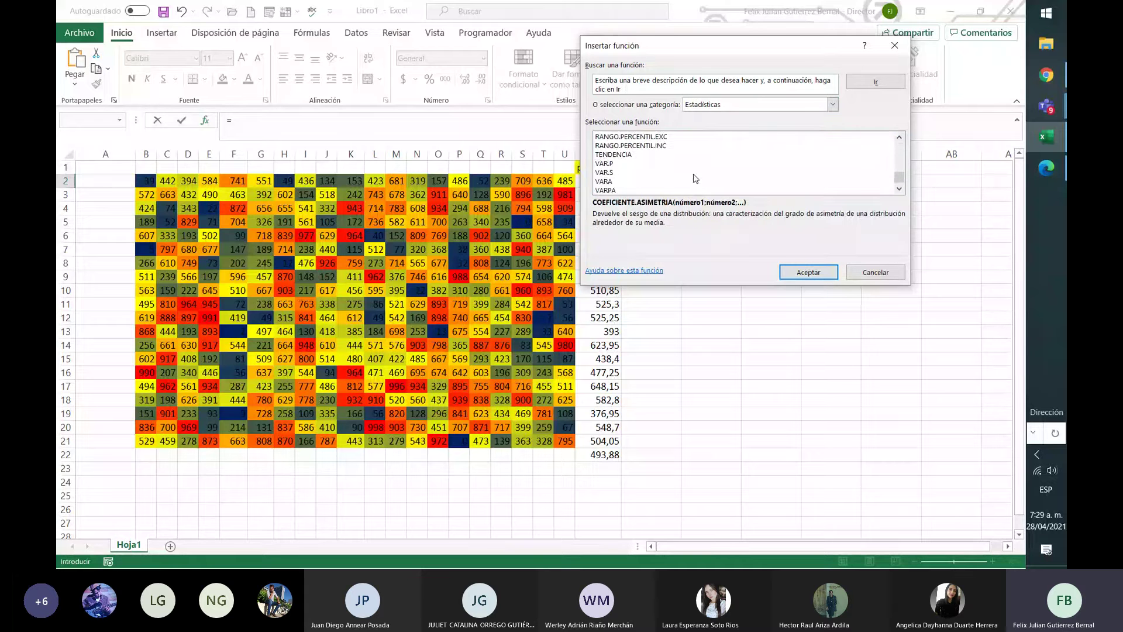
Compare the descriptions of the variance functions VAR.P, VAR.S, VARA and VARPA.
left_click(627, 163)
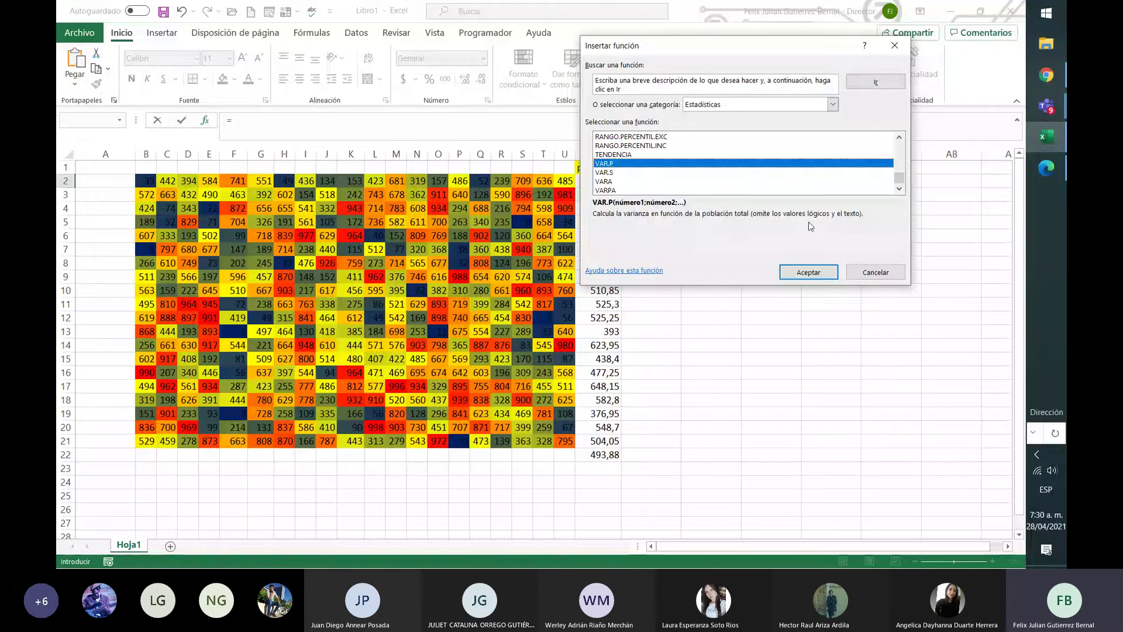
left_click(617, 175)
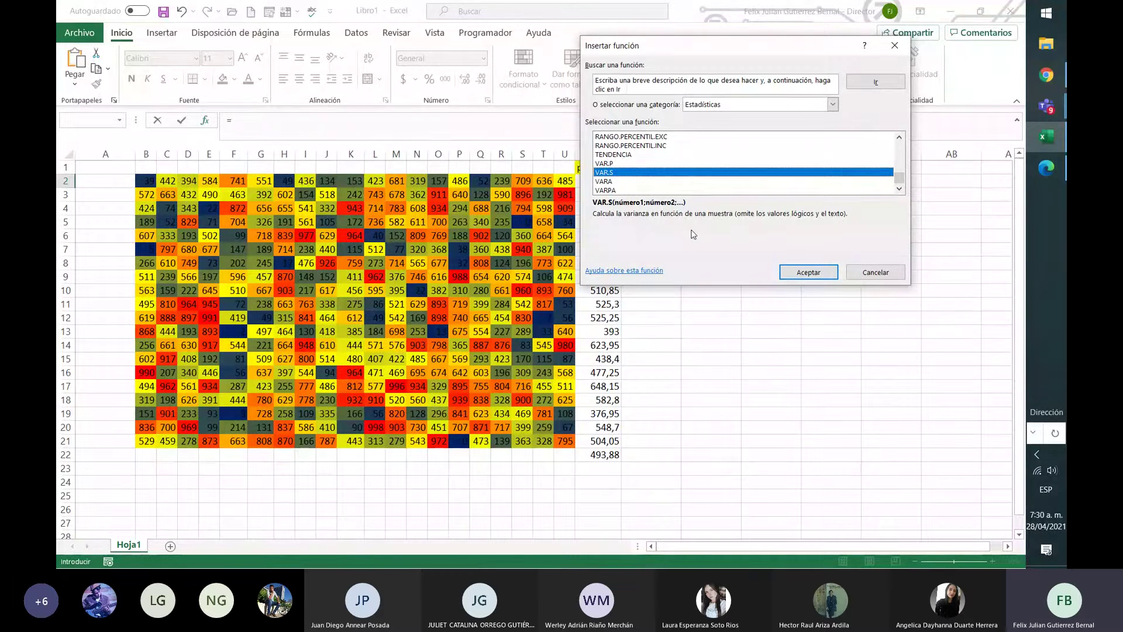
left_click(622, 184)
left_click(622, 190)
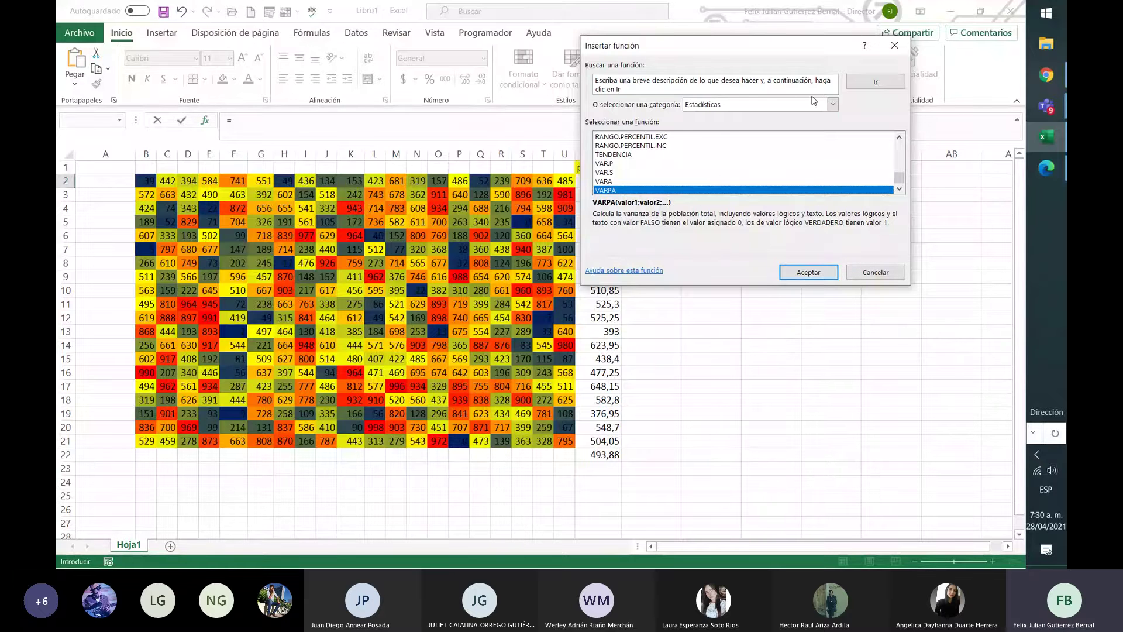
Find the VAR function in the Todo category and insert it into the formula in W2.
left_click(828, 111)
left_click(701, 124)
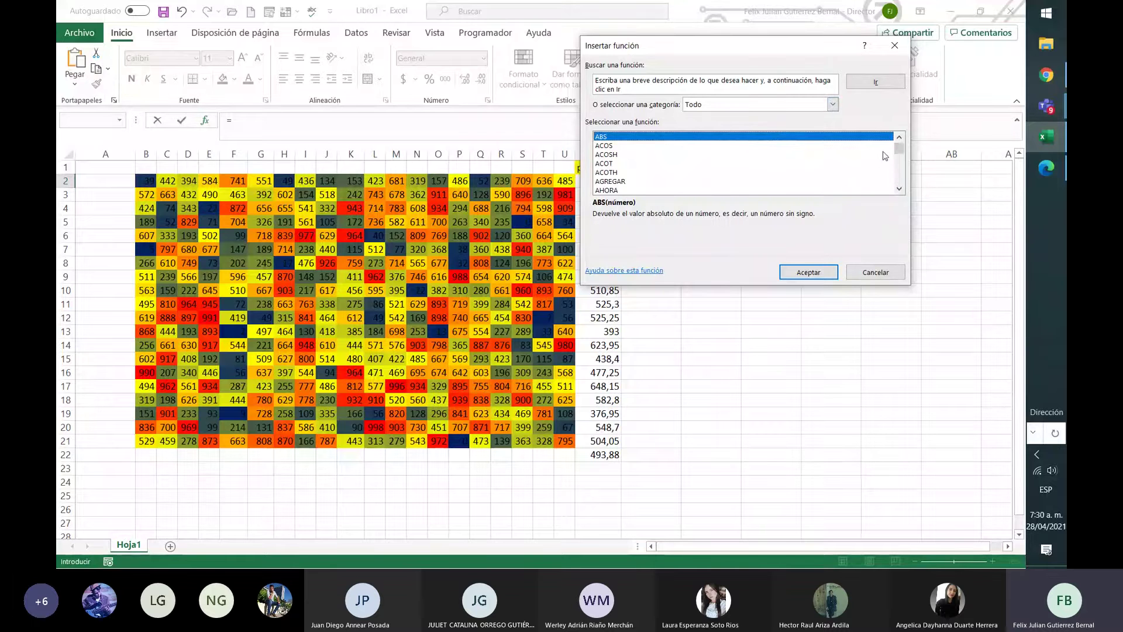
left_click_drag(899, 149, 899, 219)
left_click(661, 163)
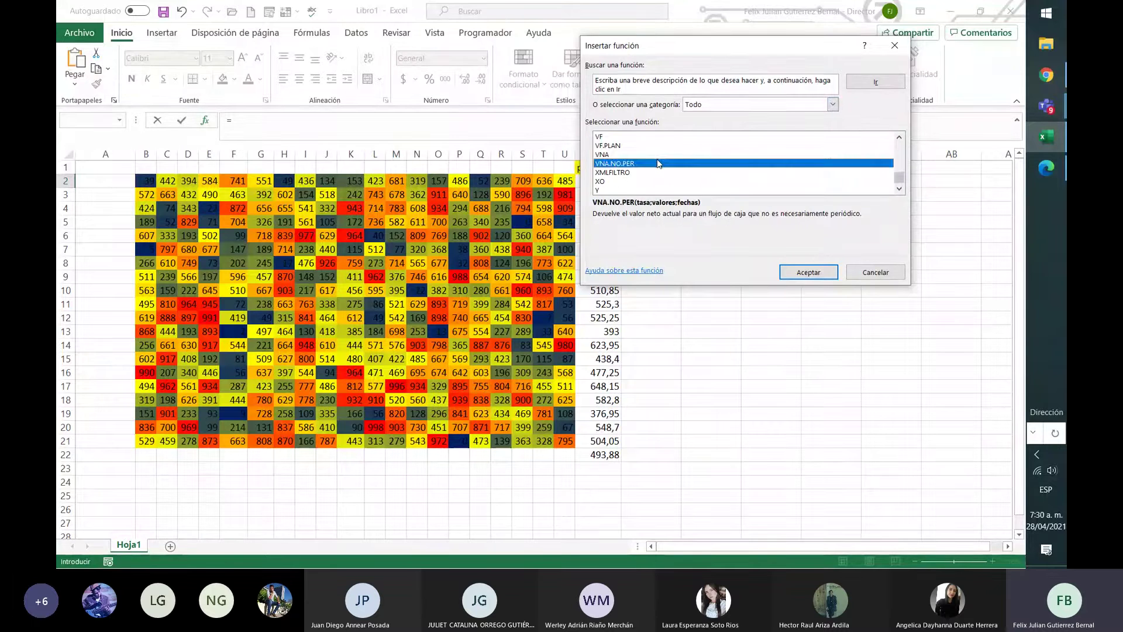
scroll(662, 167, "up", 2)
scroll(609, 140, "up", 1)
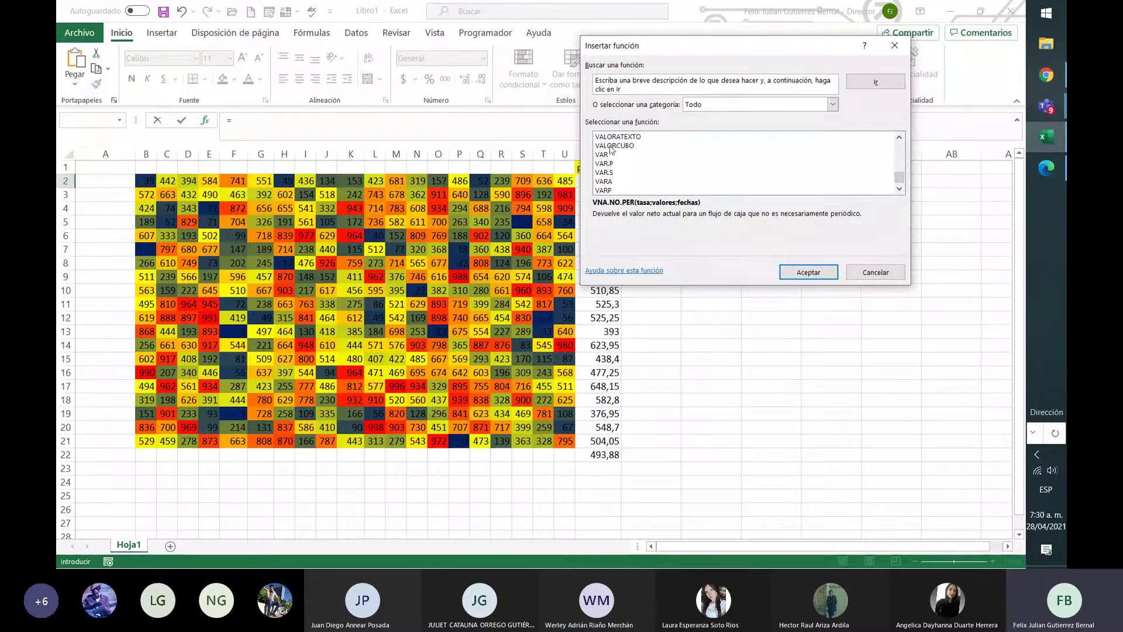
left_click(614, 163)
left_click(620, 157)
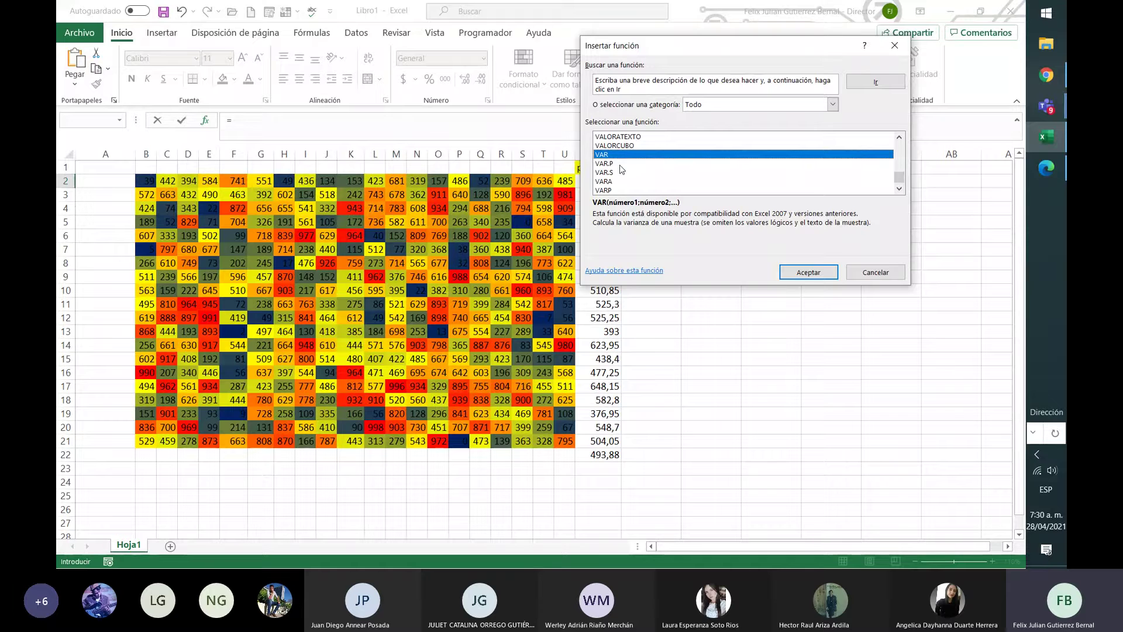
left_click(817, 270)
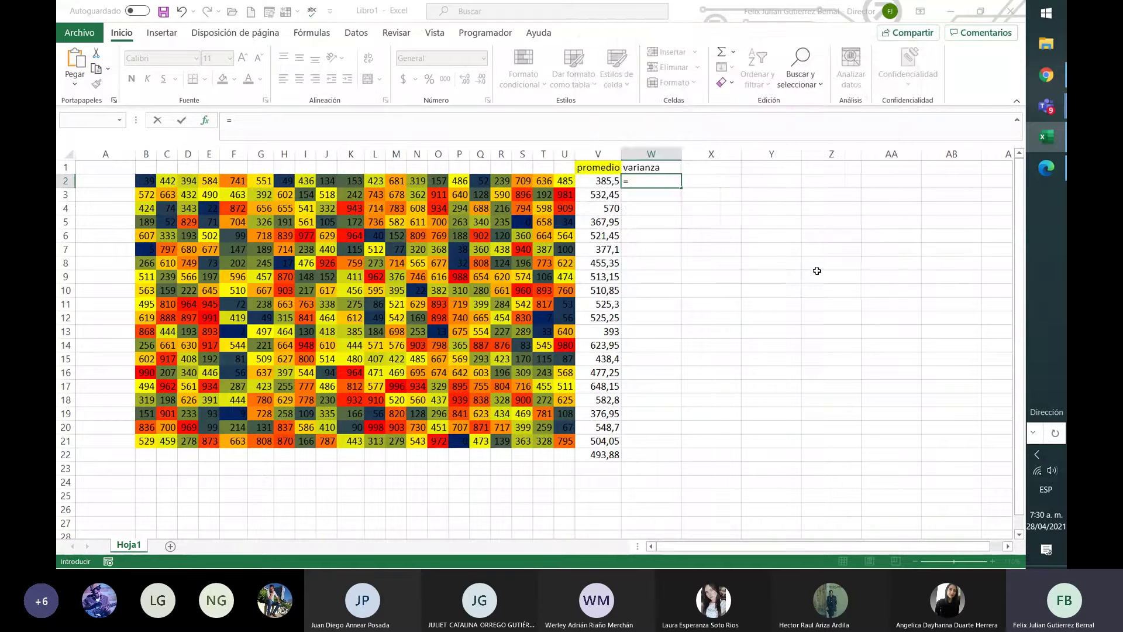
Set the Número1 argument of VAR to the range B2:U2.
left_click_drag(754, 52, 582, 230)
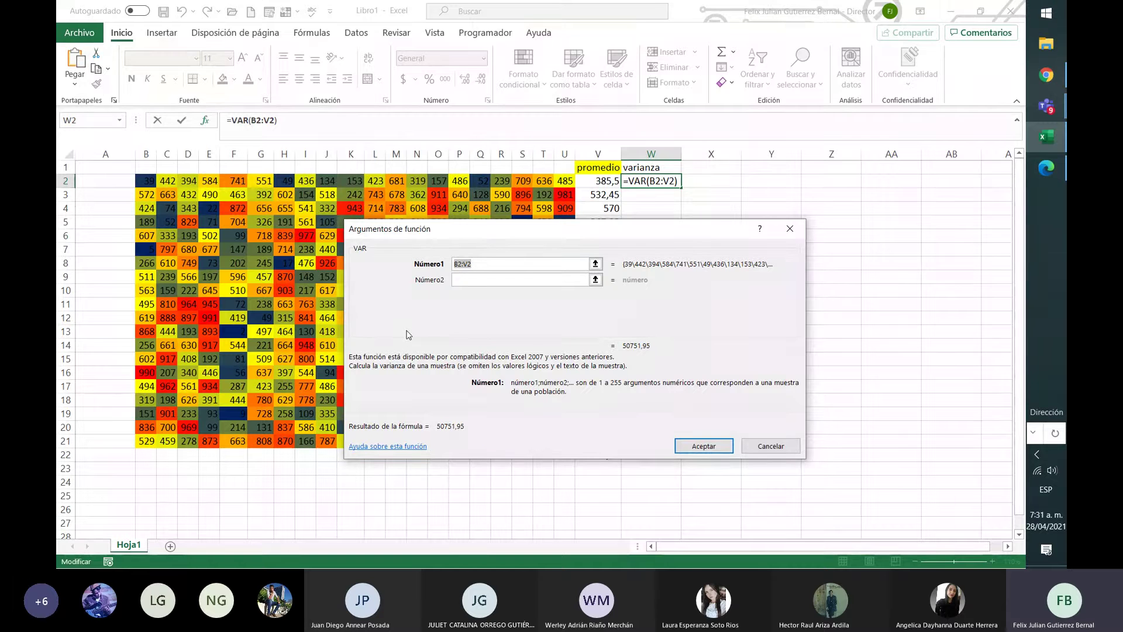
left_click(595, 264)
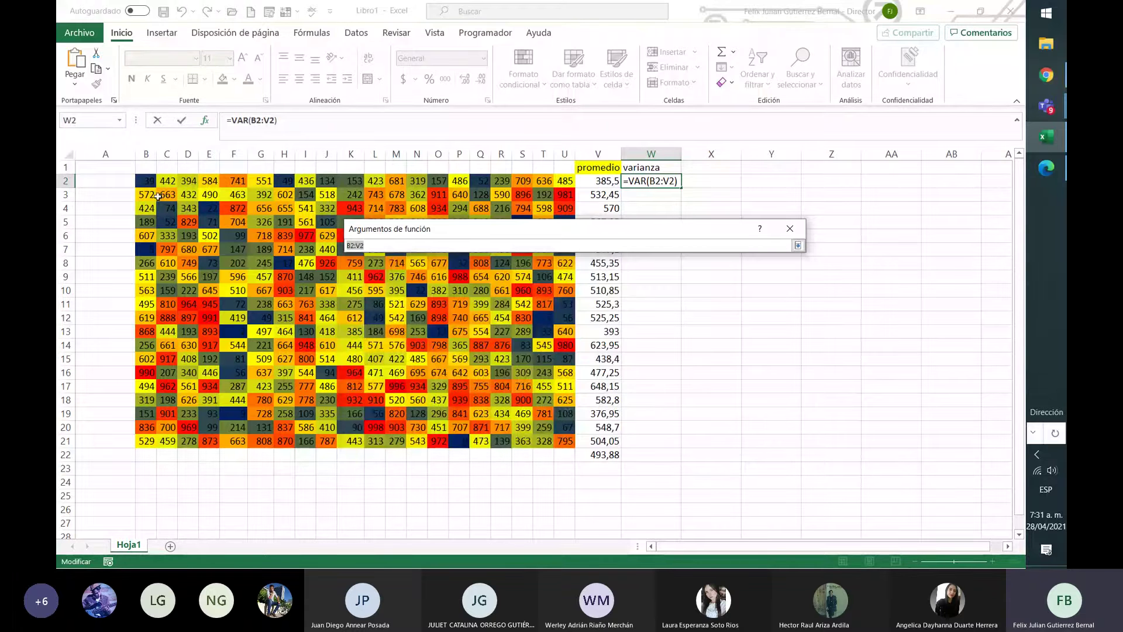
left_click_drag(145, 181, 570, 179)
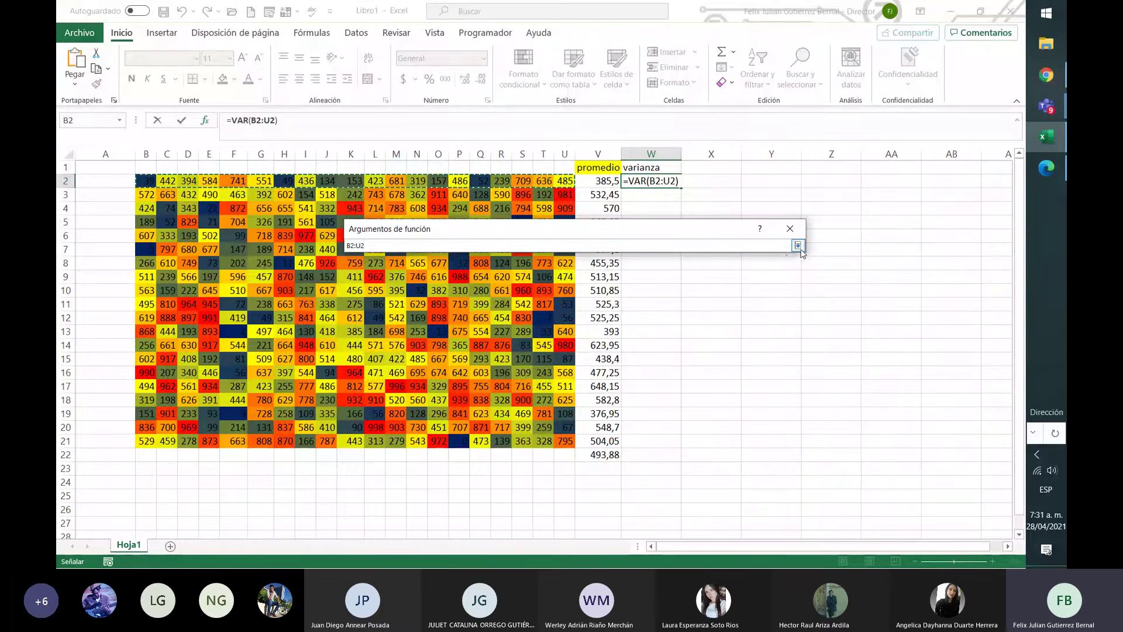
left_click(797, 245)
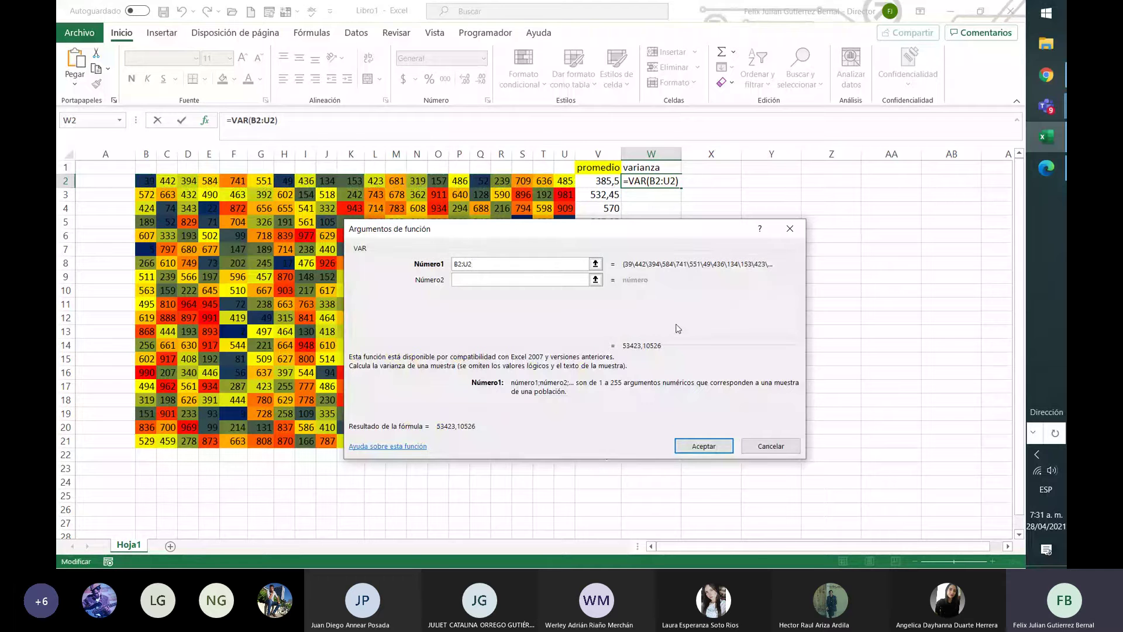
Try adding +B2 to the Número1 argument of VAR, and clear the whole argument.
left_click(595, 264)
type("+")
left_click(150, 182)
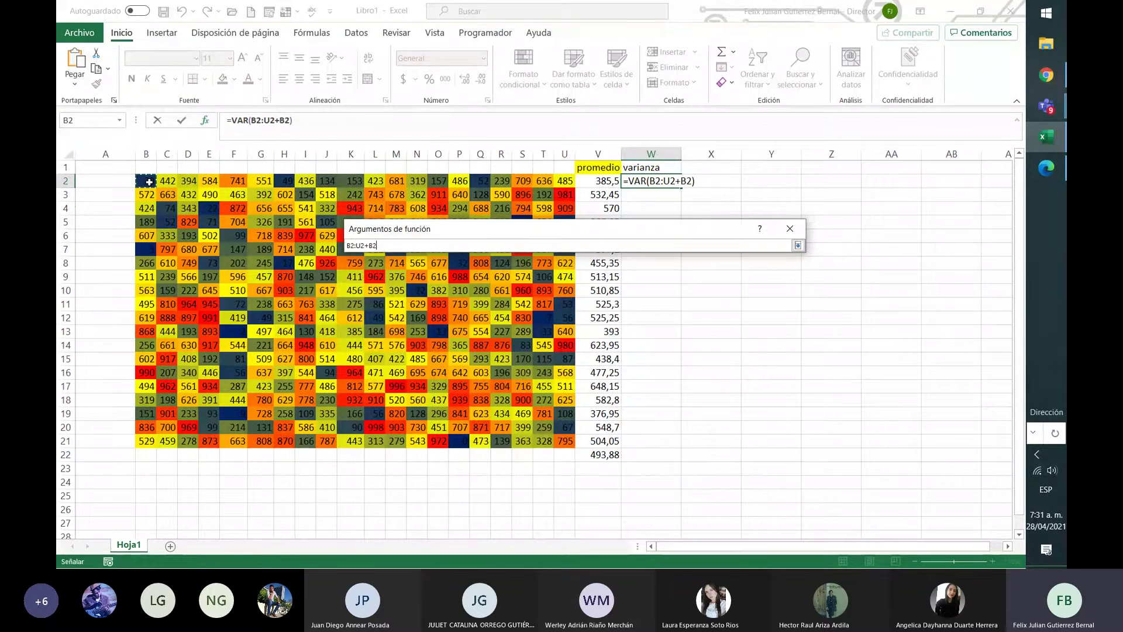
left_click(798, 246)
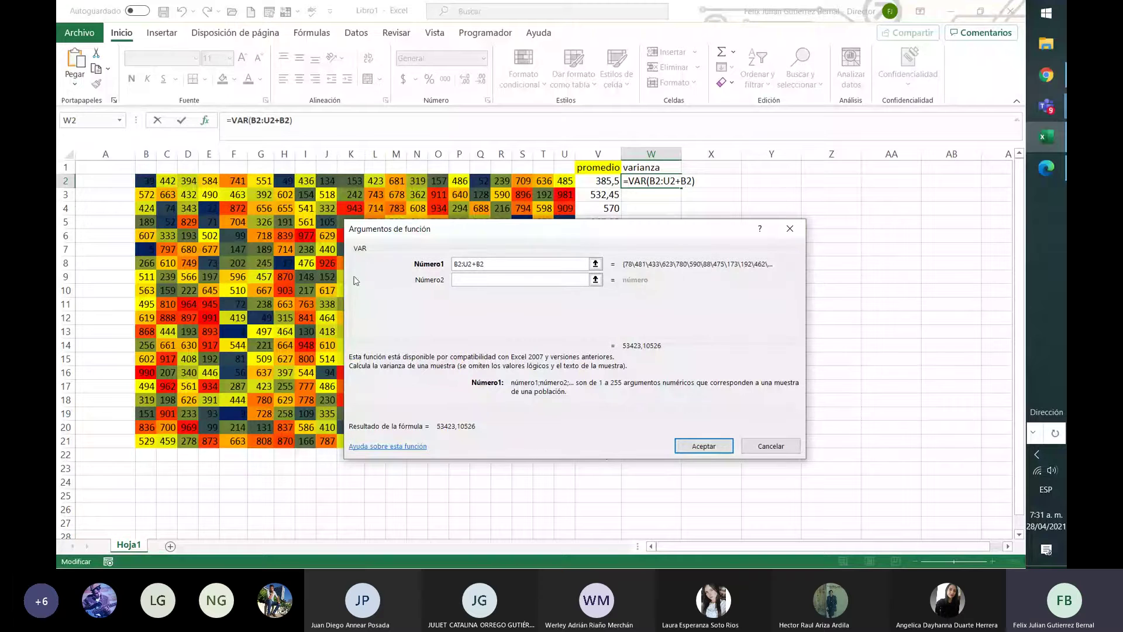
left_click_drag(499, 260, 432, 268)
key("BackSpace")
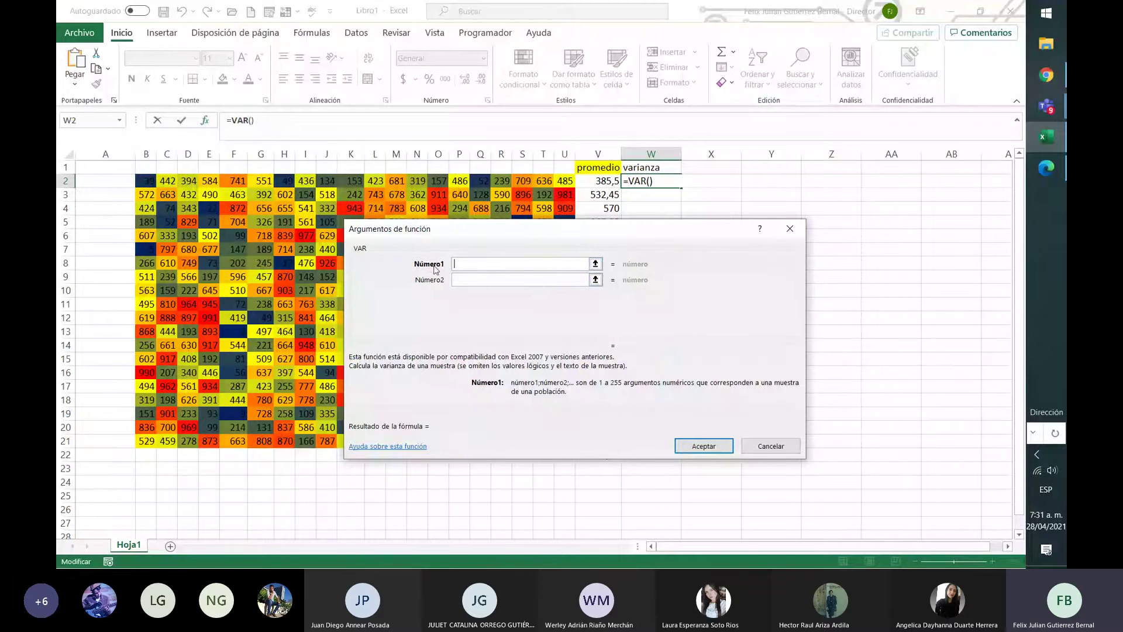
Set the Número1 argument of VAR to cell B2 and the Número2 argument to C2.
left_click(595, 264)
left_click(143, 182)
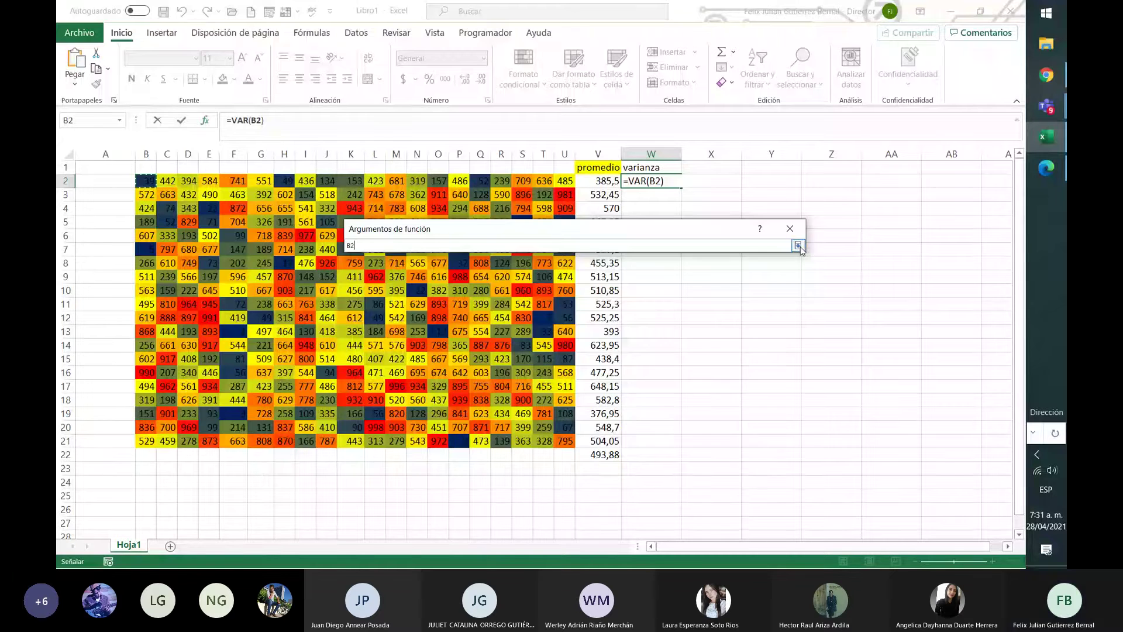
left_click(795, 229)
left_click(582, 279)
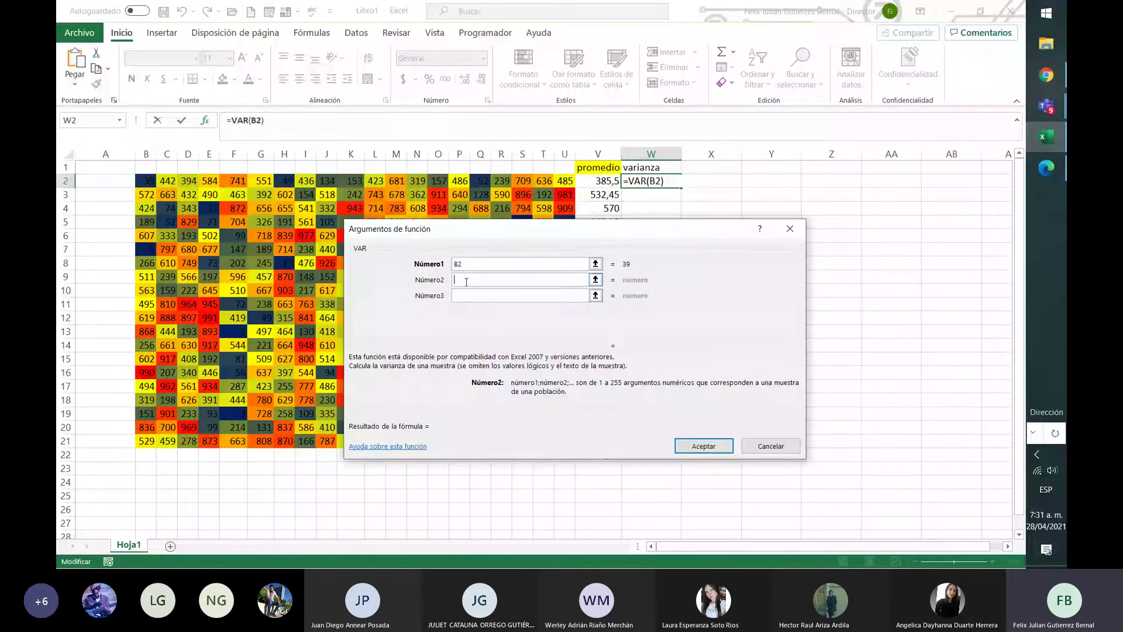
left_click(170, 184)
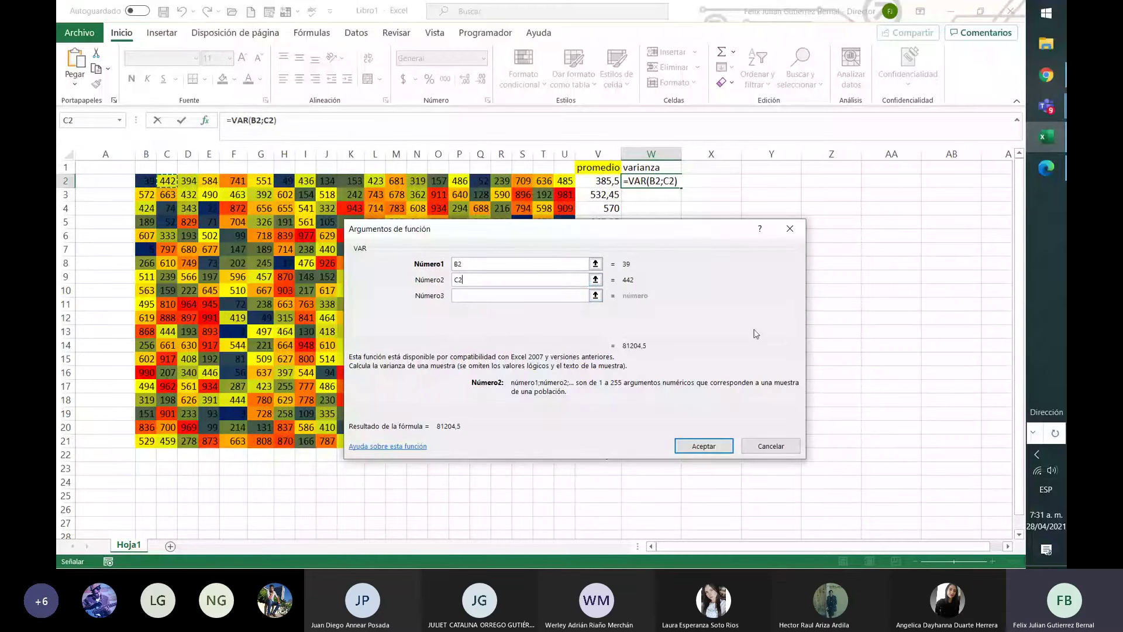
Try cell I2 as the Número3 argument of VAR, and clear that argument again.
left_click(595, 295)
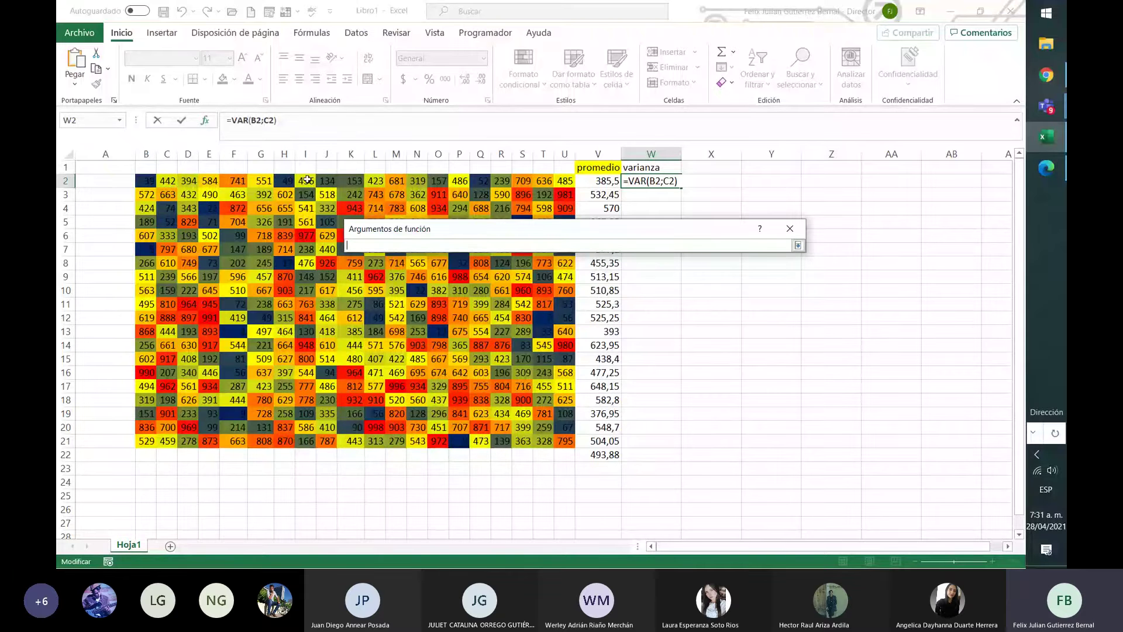
left_click(308, 181)
left_click(797, 245)
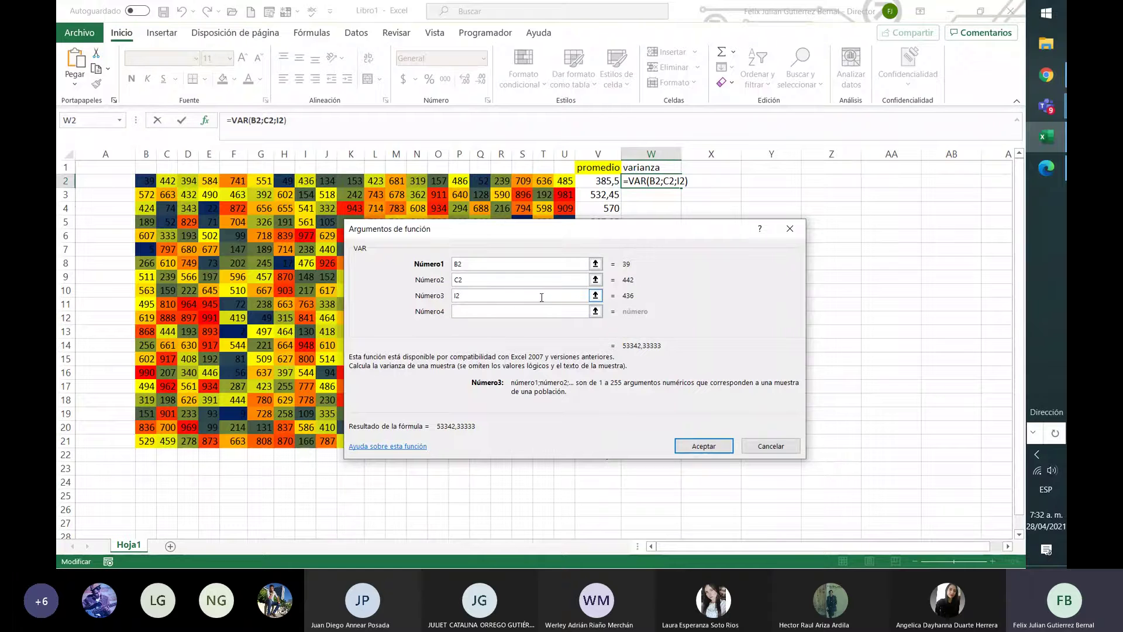
key("BackSpace")
key("BackSpace")
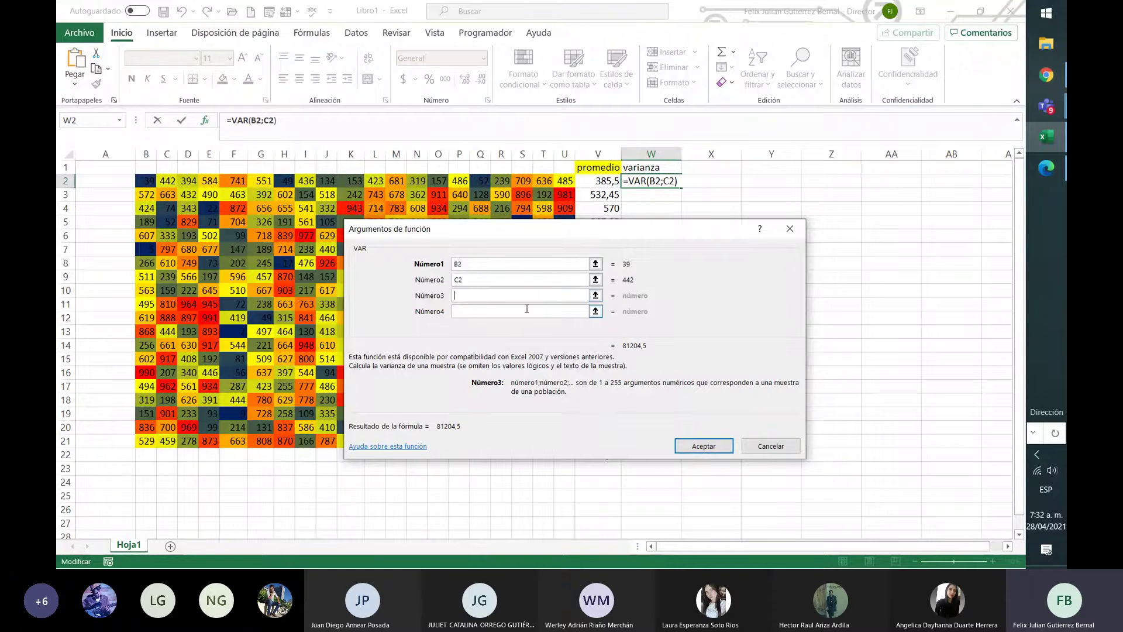
Set the Número3 argument of VAR to the range D2:U2 and accept the function in W2.
left_click(596, 295)
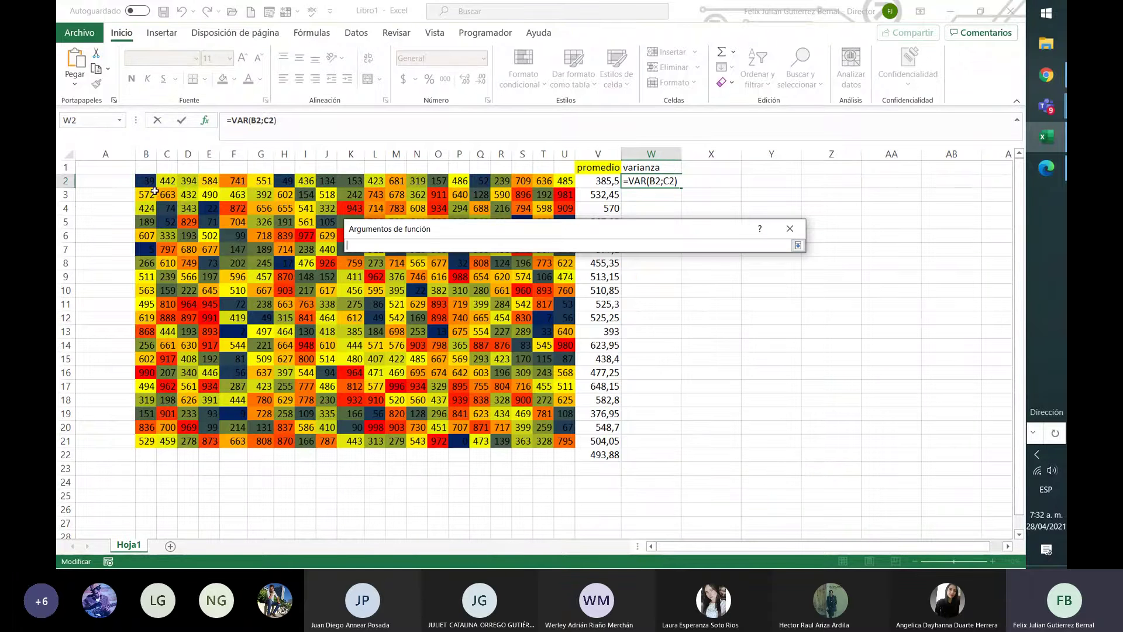
left_click_drag(188, 181, 562, 179)
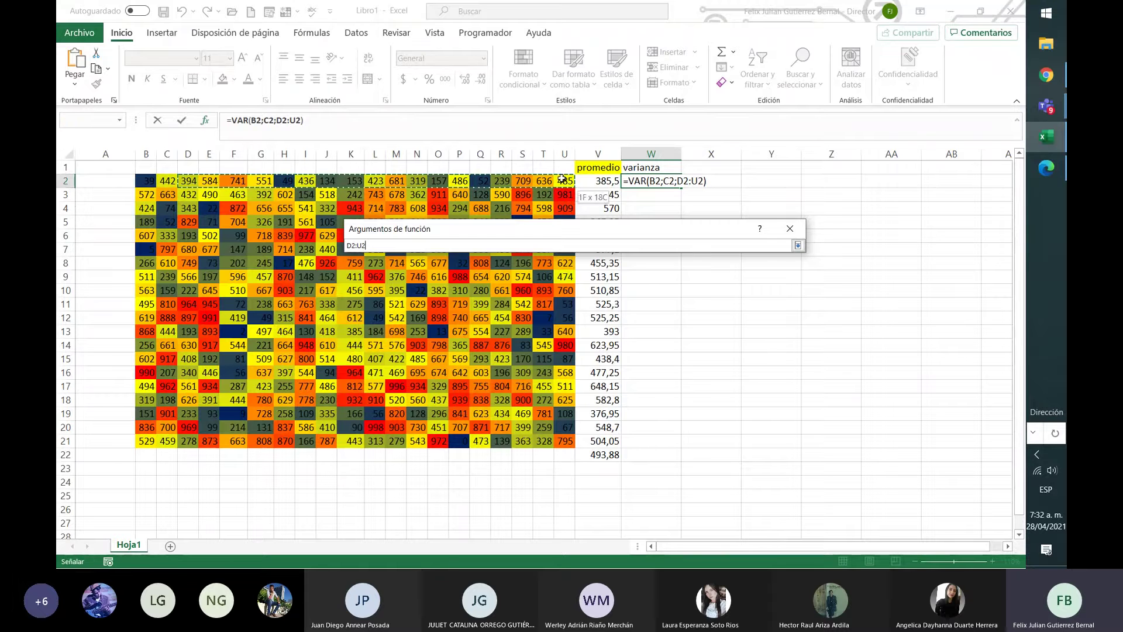
key("Return")
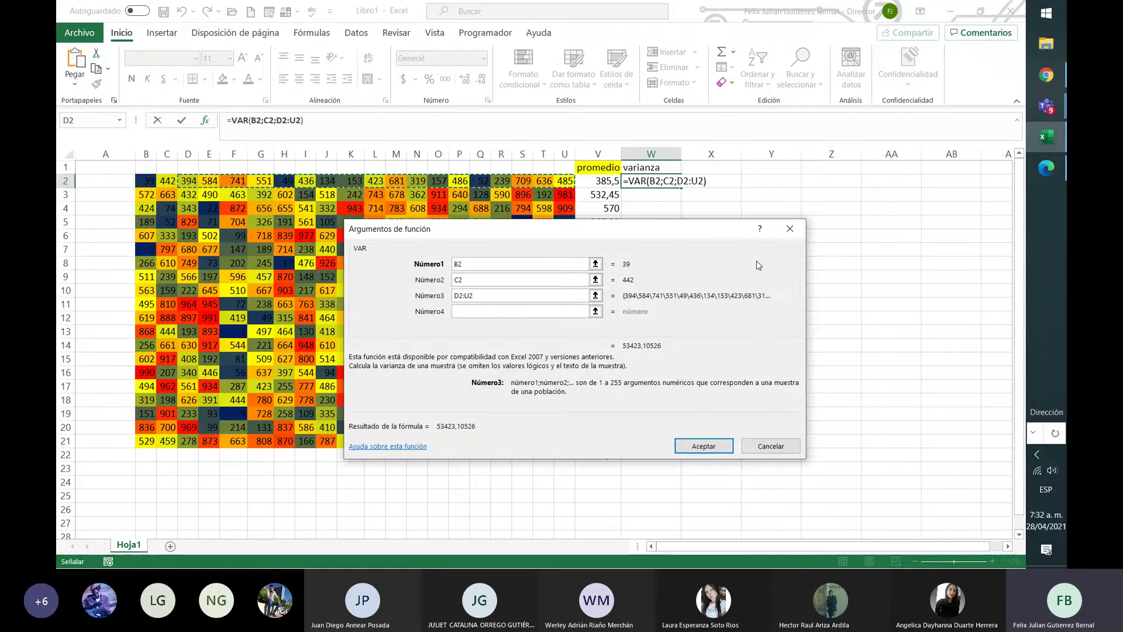
left_click(712, 452)
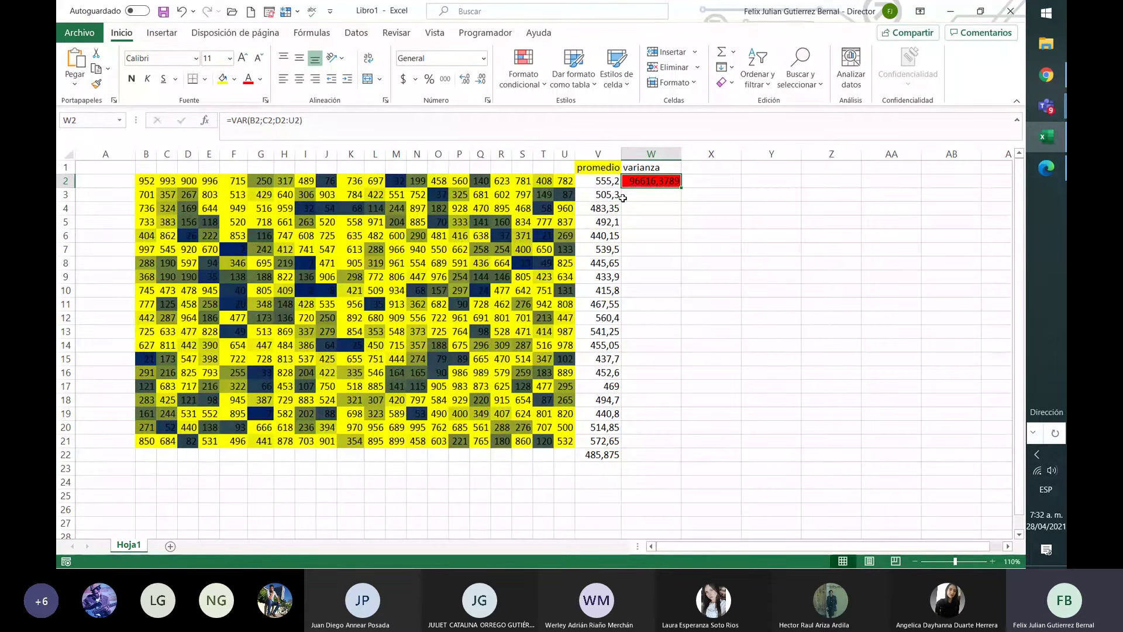
Examine the VAR formula in W2 and the cells it references.
key("Down")
key("Down")
key("Down")
left_click(662, 181)
left_click(356, 129)
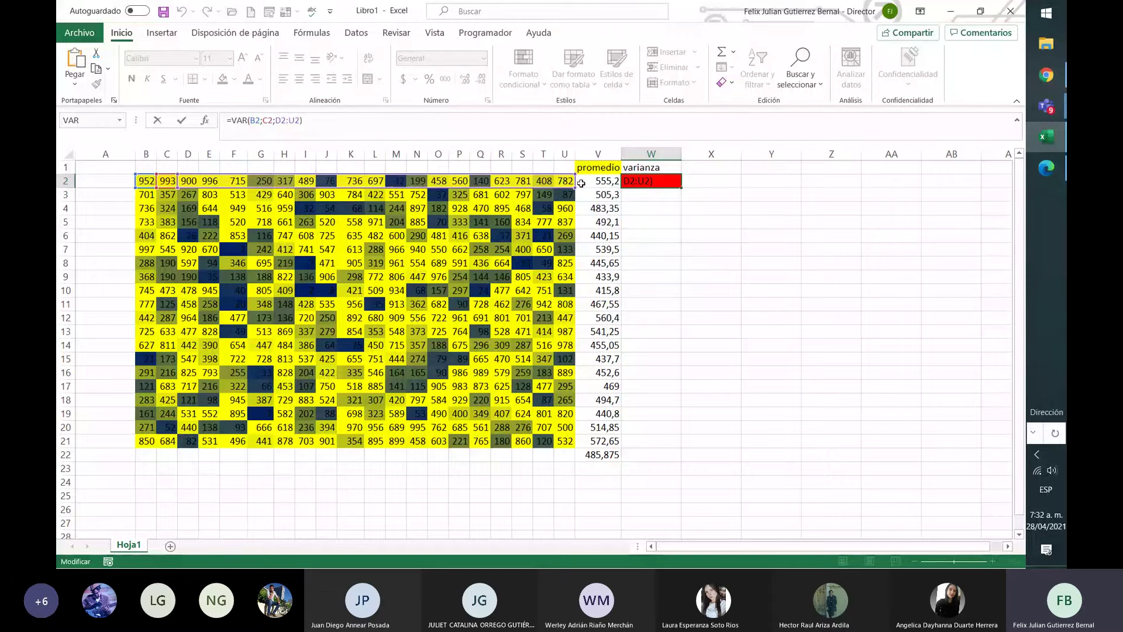
key("Return")
Clear the conditional formatting rules from cell W2 only.
left_click(672, 182)
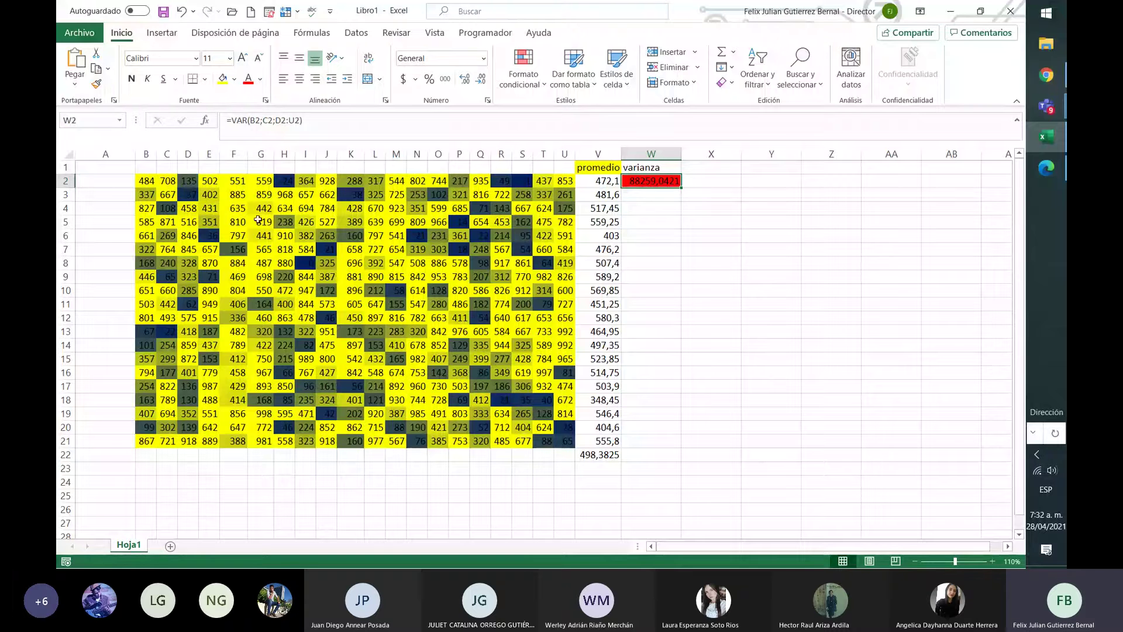
left_click_drag(668, 166, 670, 176)
left_click(523, 69)
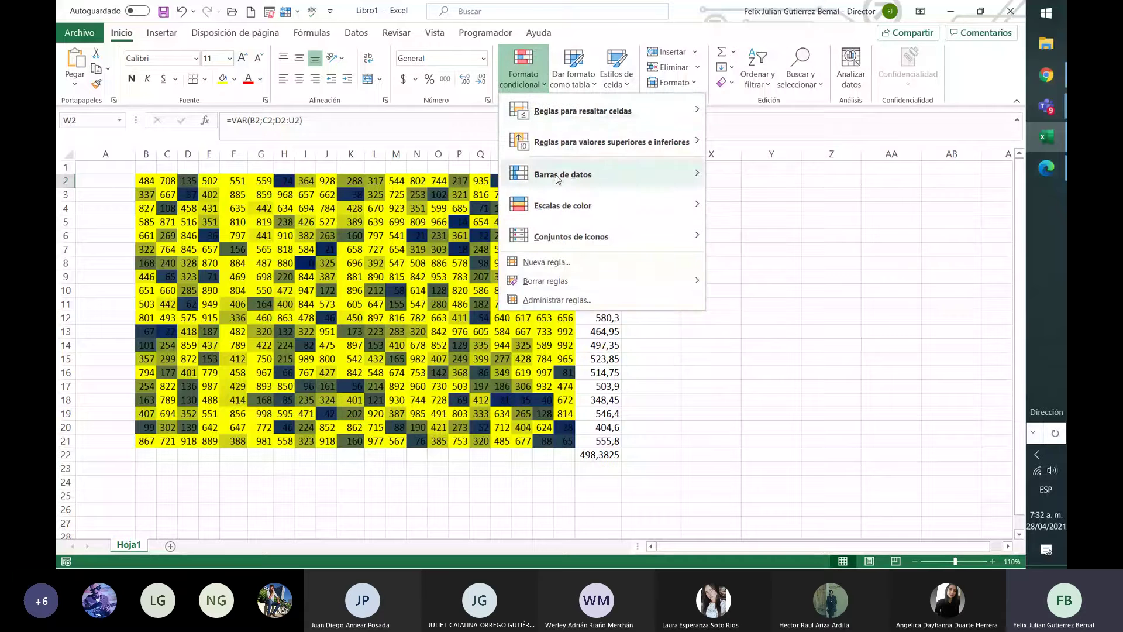
mouse_move(608, 281)
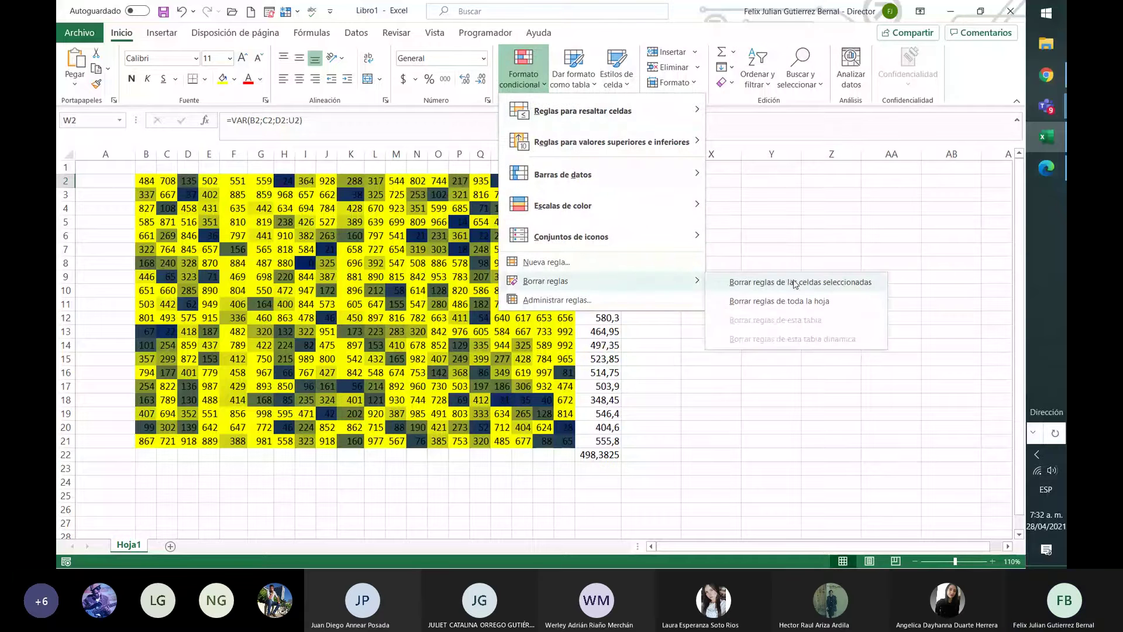
left_click(812, 283)
left_click(662, 207)
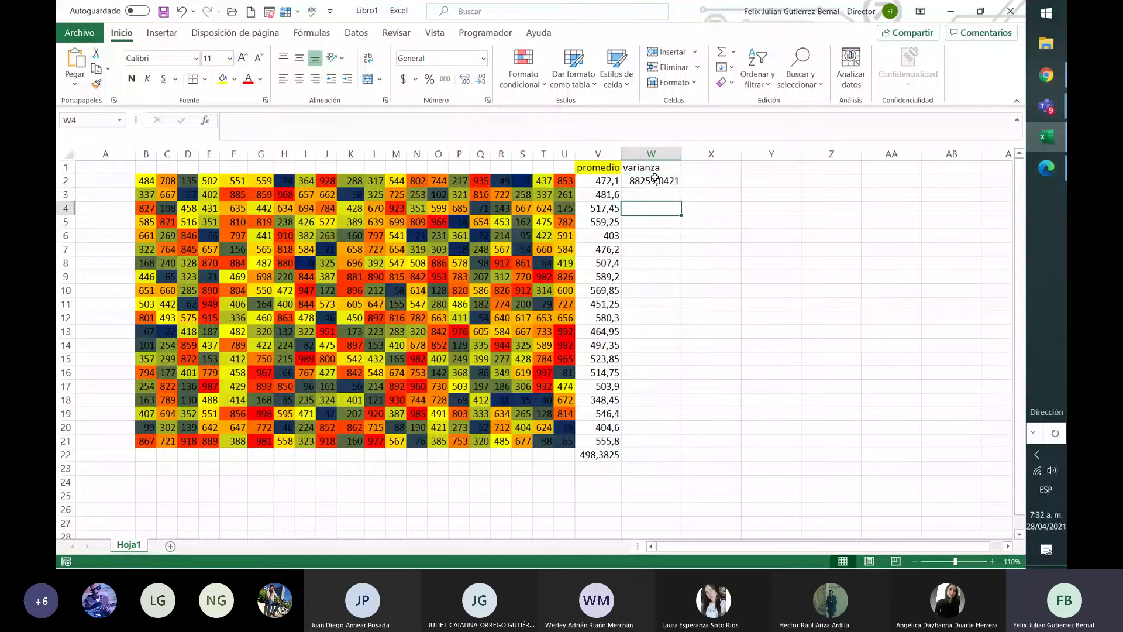
Fill the variance formula from W2 down through W21 and autofit the width of column W.
left_click(655, 179)
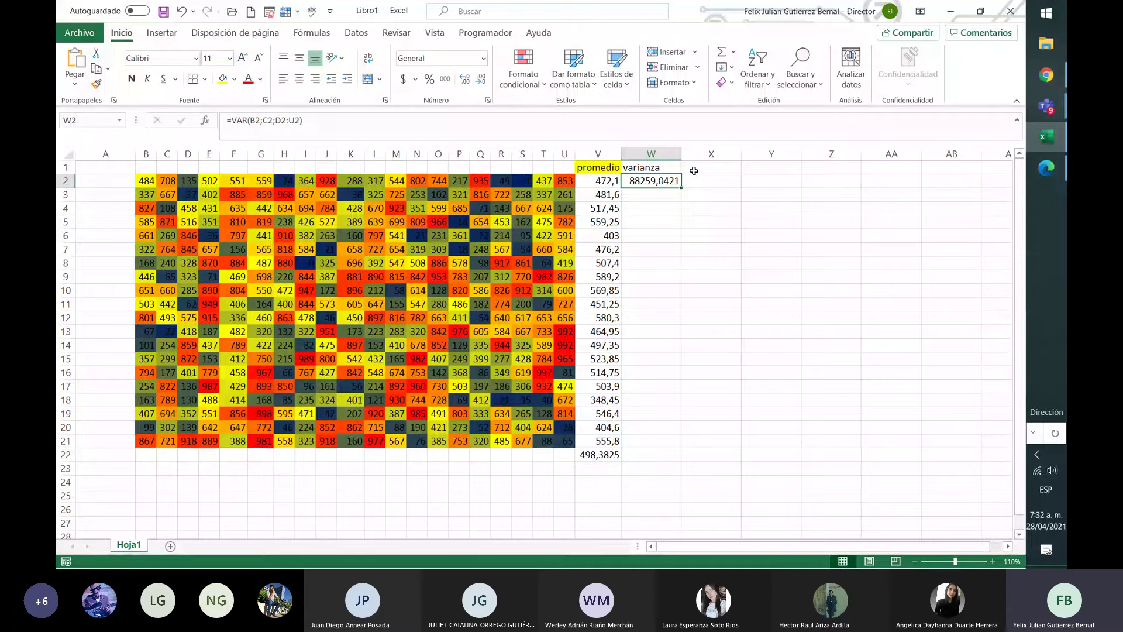
left_click_drag(681, 187, 679, 444)
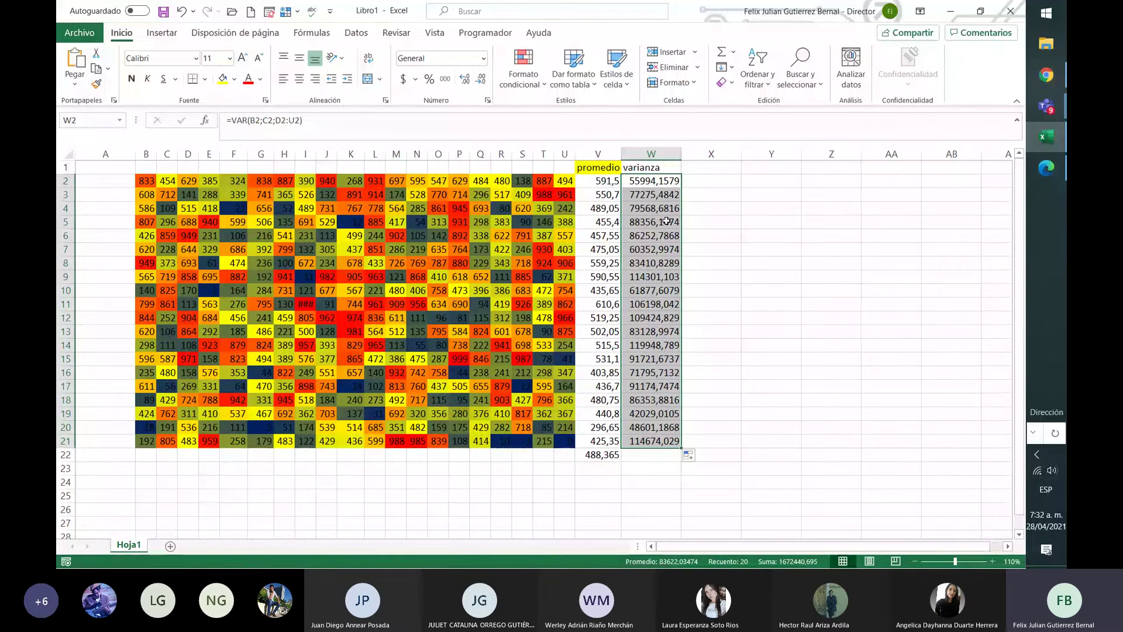
double_click(683, 154)
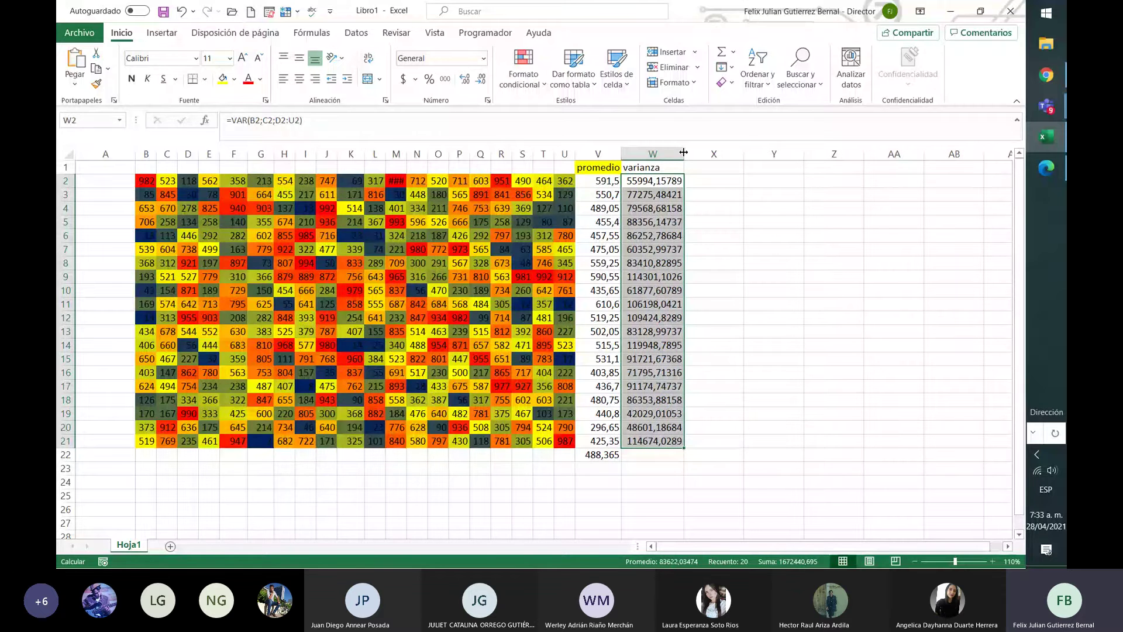
Enter the heading "desv estandar" in cell X1.
left_click(700, 168)
type("desv")
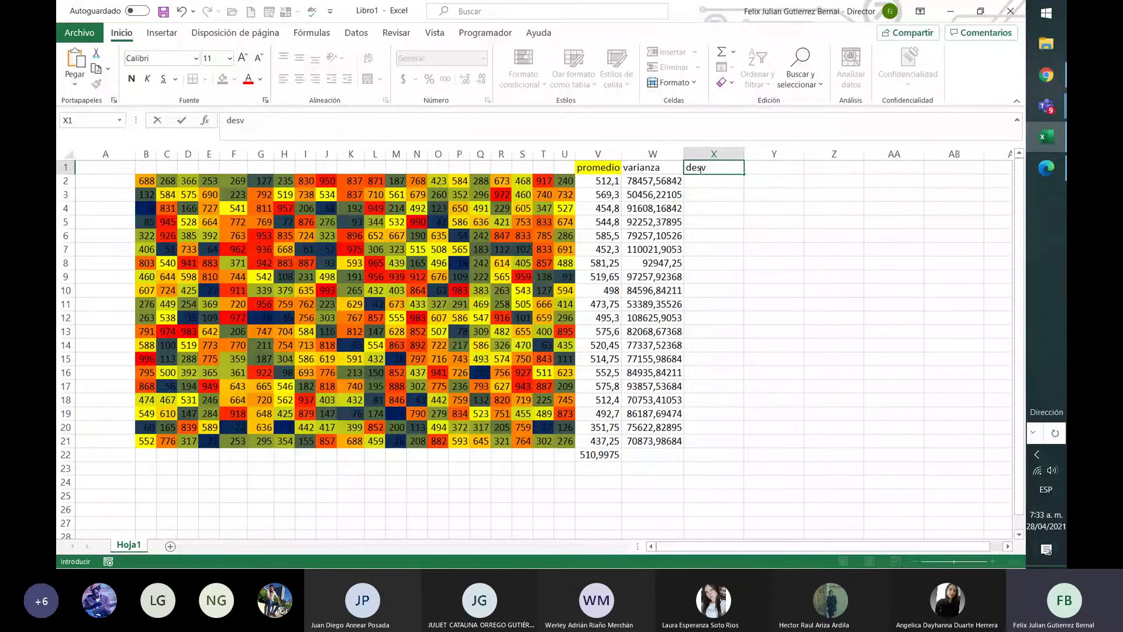
type(" estandar")
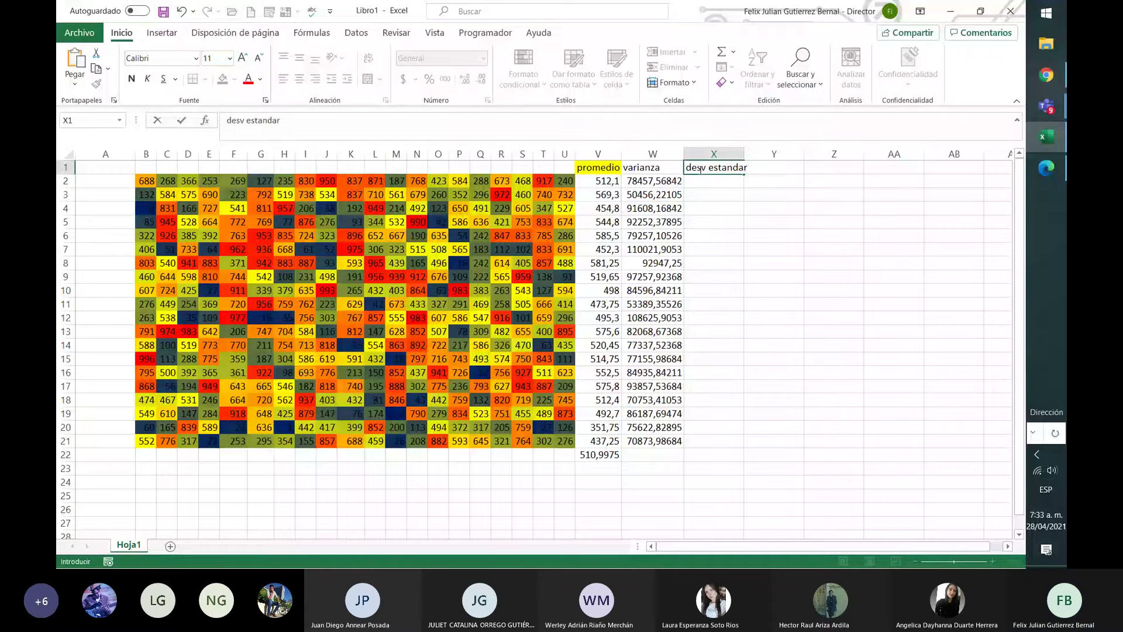
Enter the formula =raiz(W2) in X2 and fill it down through X21.
left_click(731, 183)
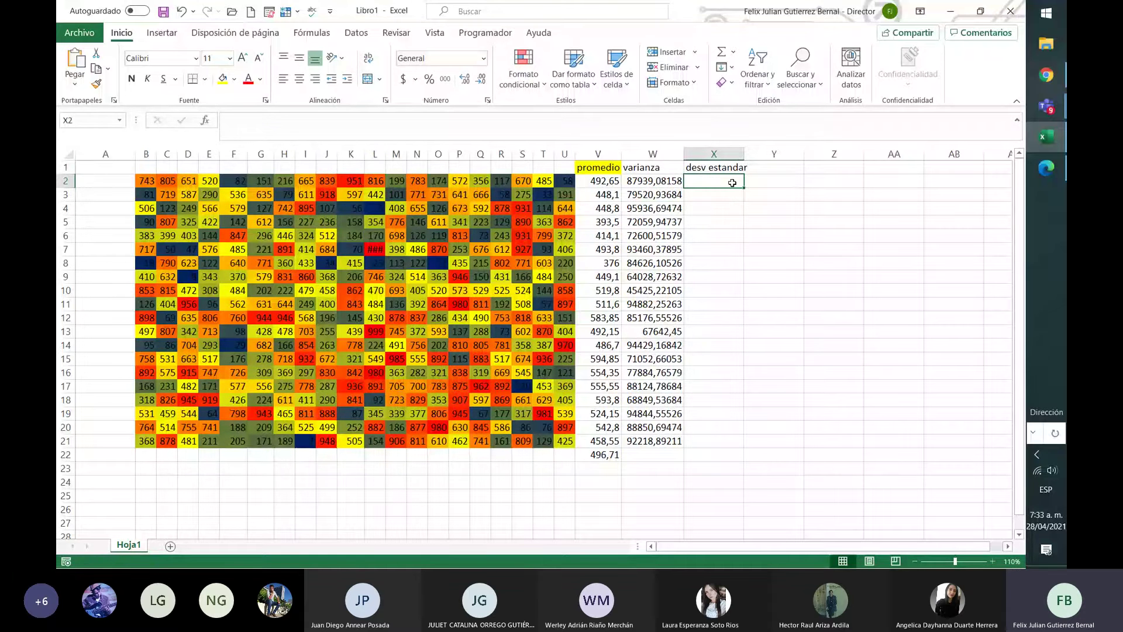
type("=")
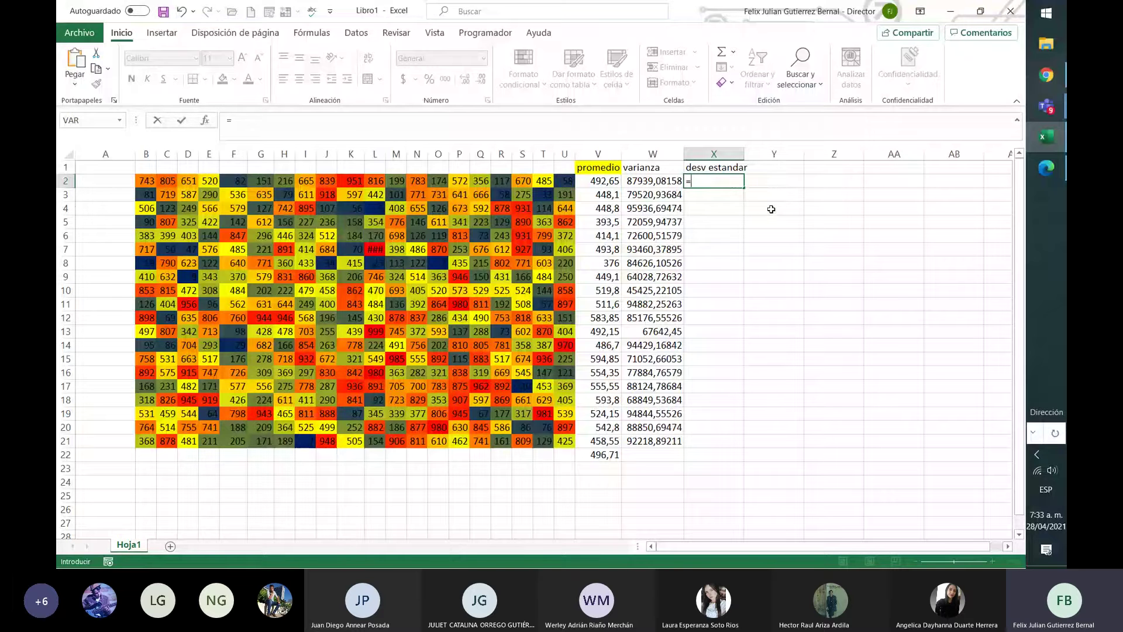
type("raiz")
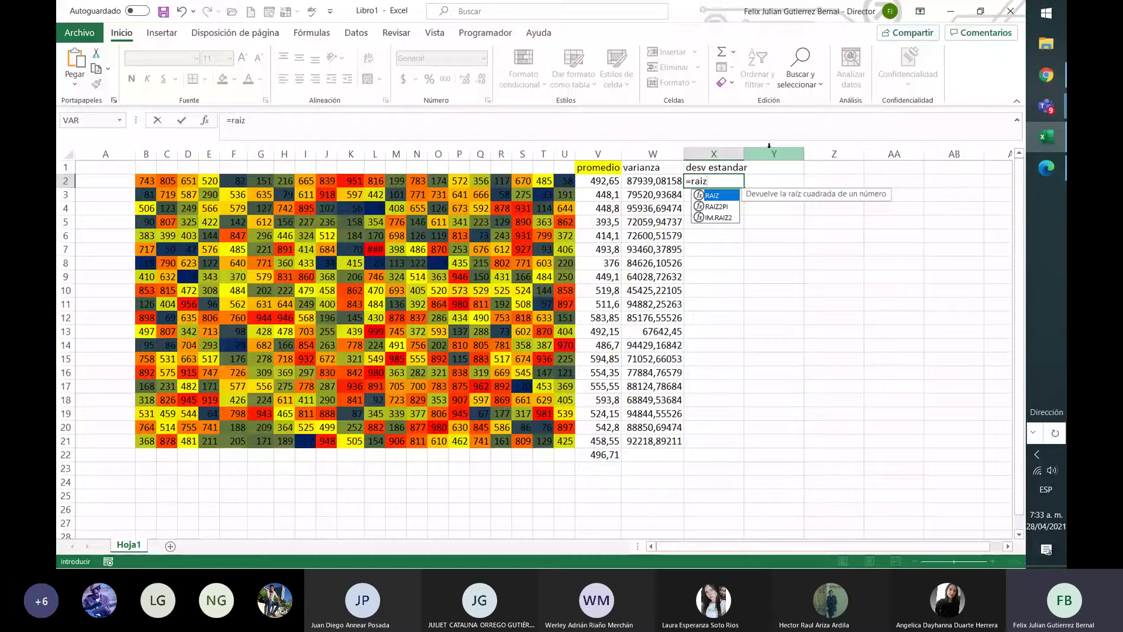
type("(")
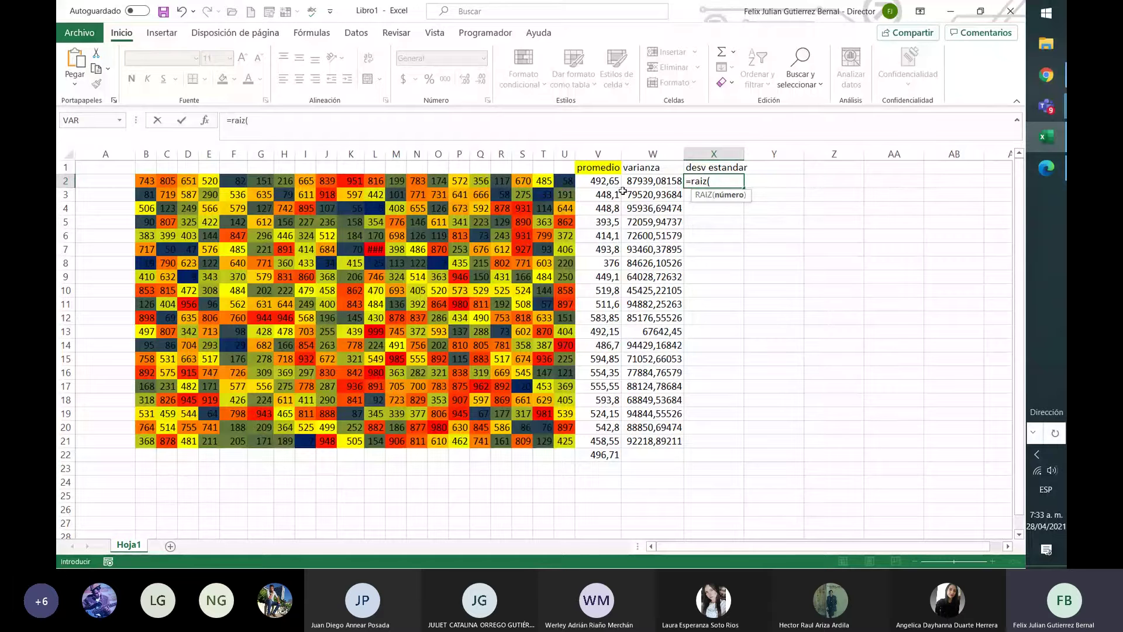
left_click(624, 185)
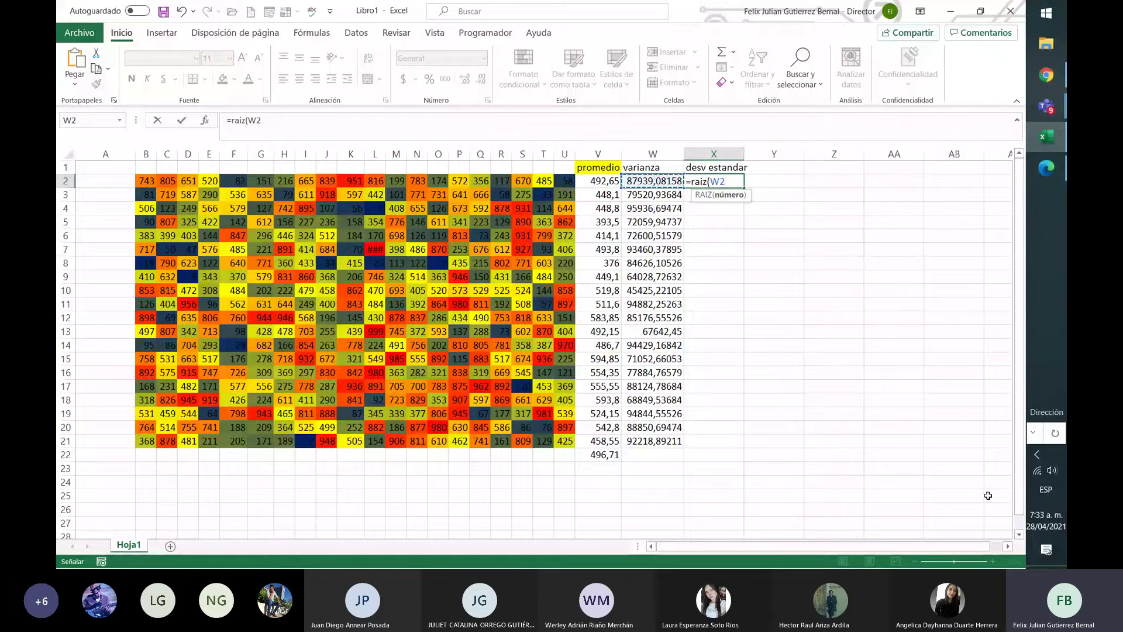
type(")")
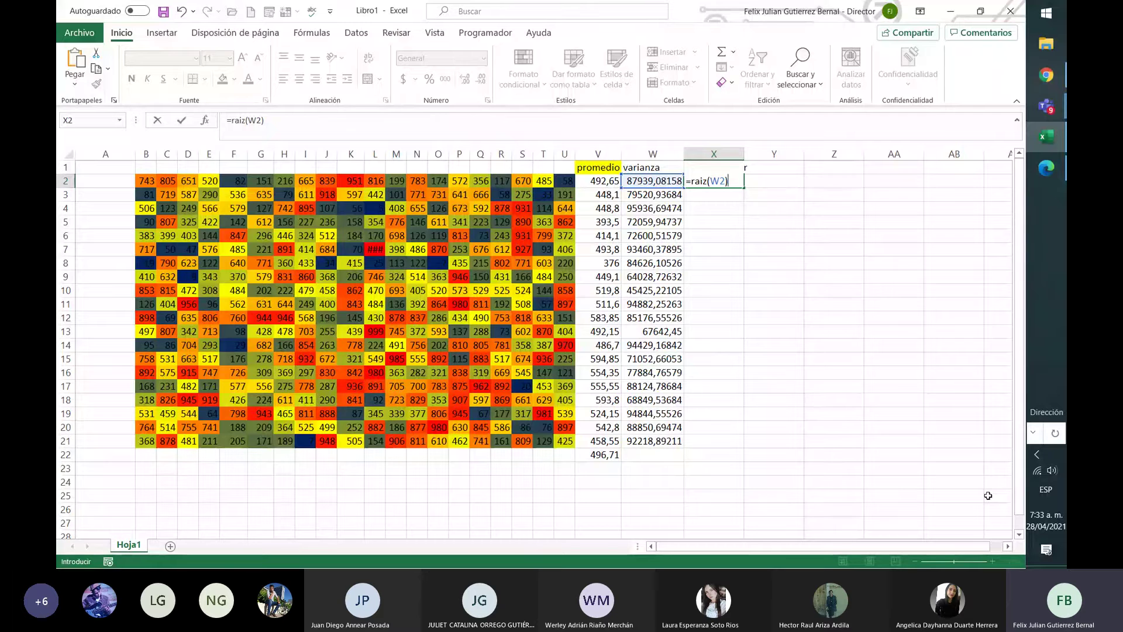
key("Return")
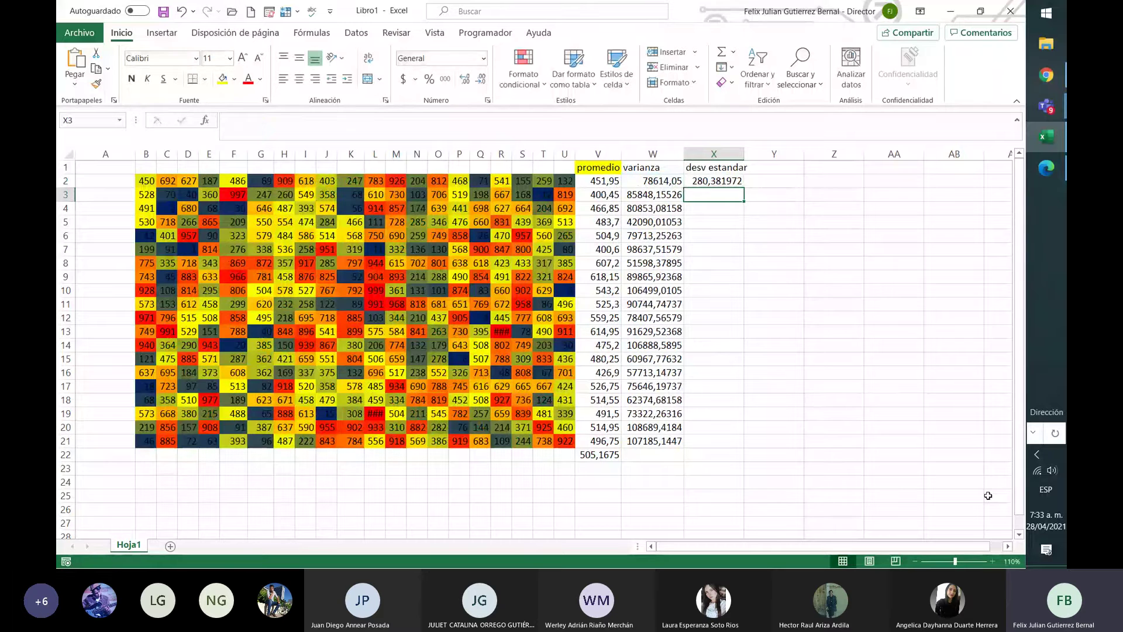
left_click(716, 181)
left_click_drag(743, 186, 737, 442)
left_click(716, 457)
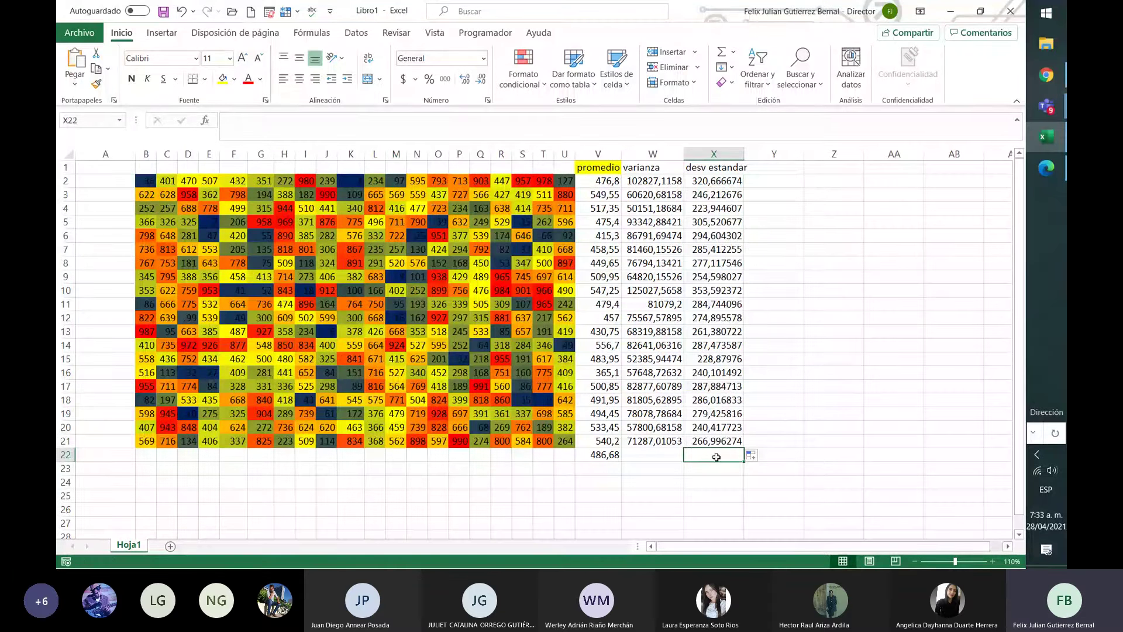
type("=")
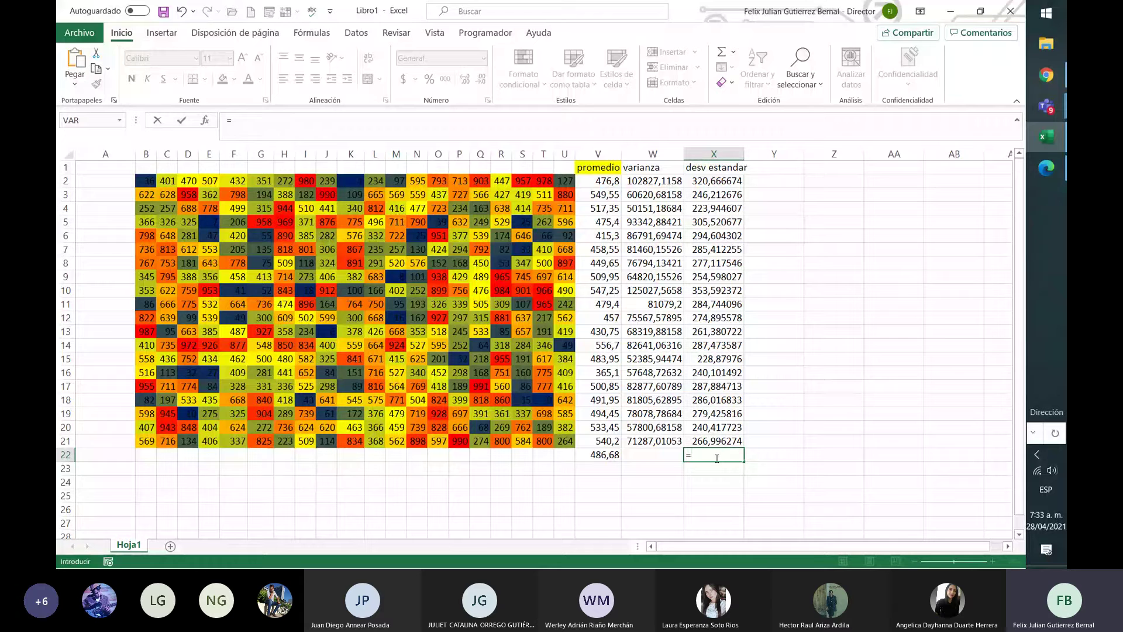
type("var")
key("Escape")
key("Escape")
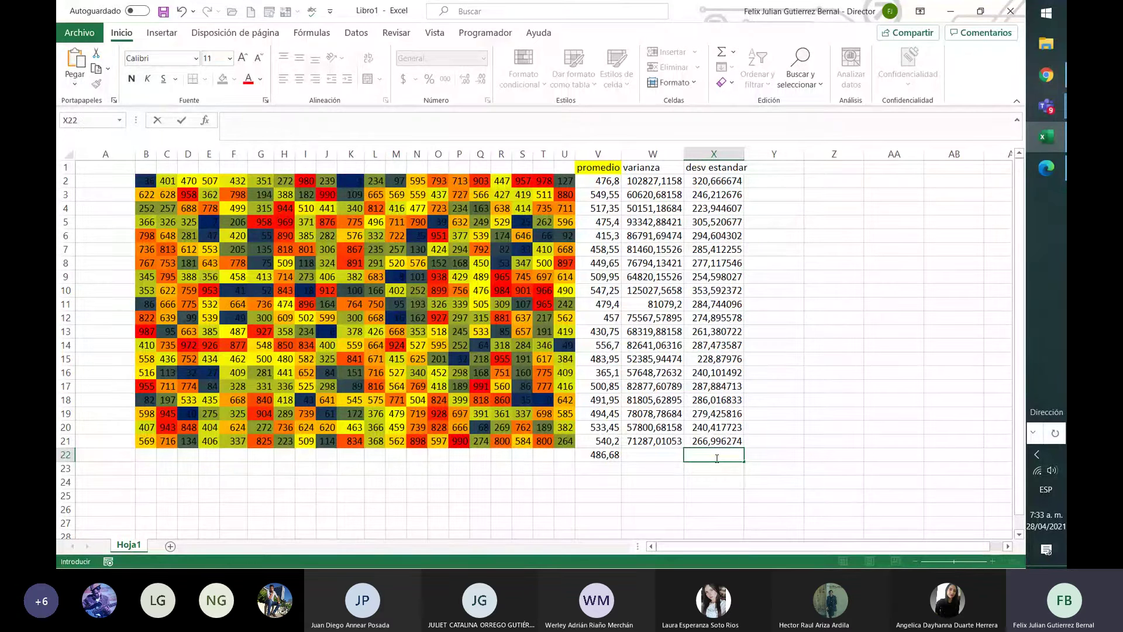
Reduce the variances in W2:W21 to two decimal places.
left_click(670, 277)
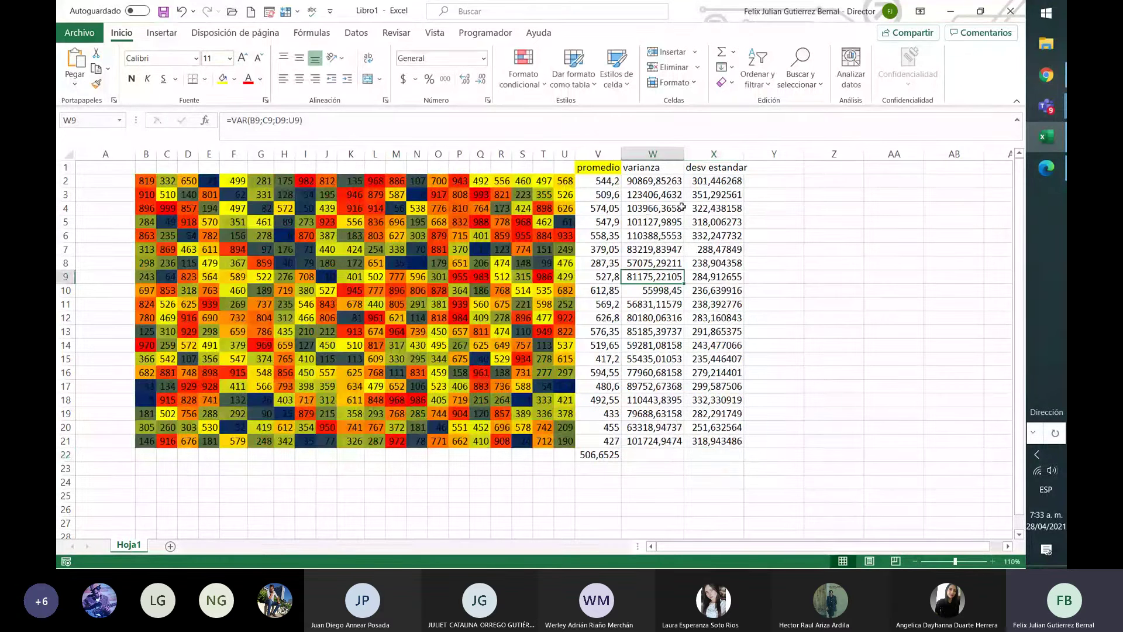
left_click_drag(684, 154, 684, 154)
left_click(652, 154)
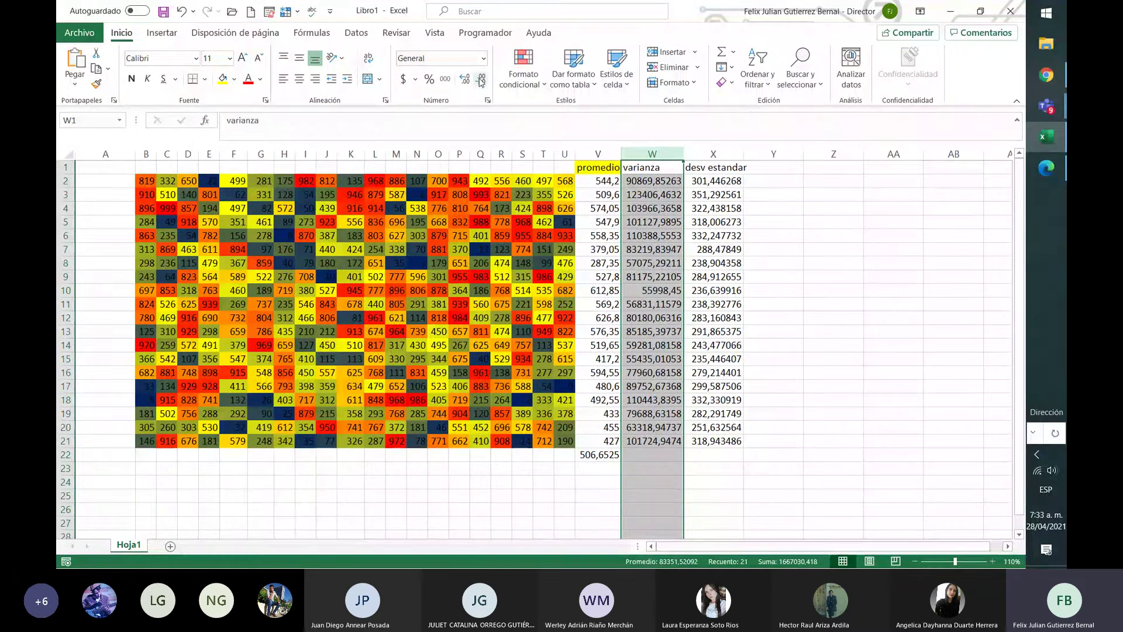
left_click(667, 181)
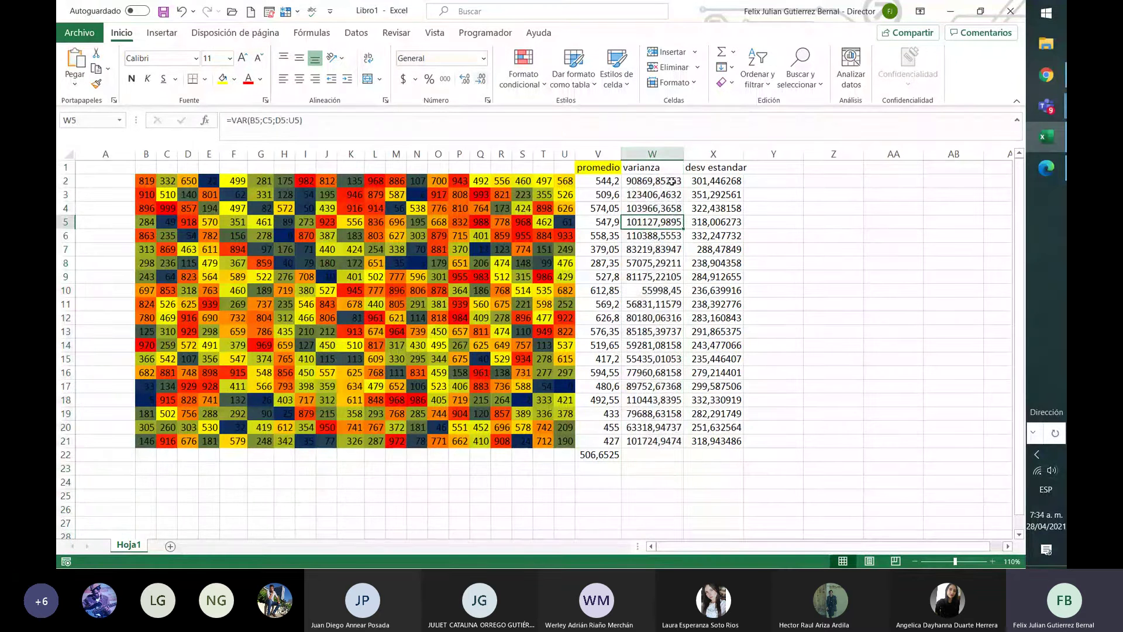
left_click_drag(667, 181, 677, 444)
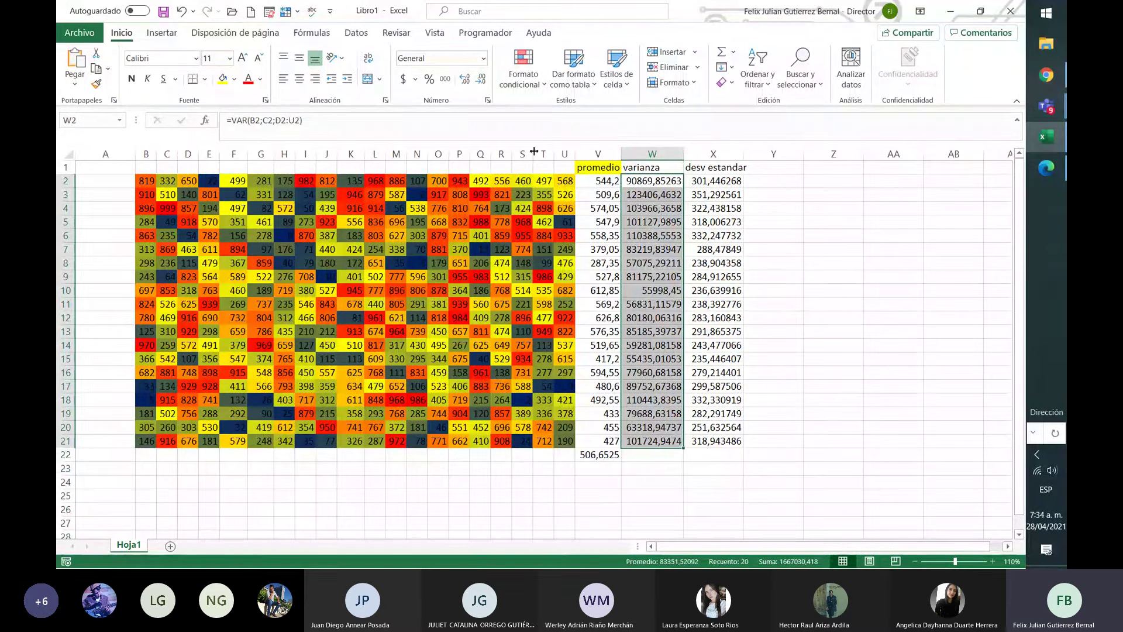
left_click(481, 78)
left_click(481, 79)
left_click(481, 78)
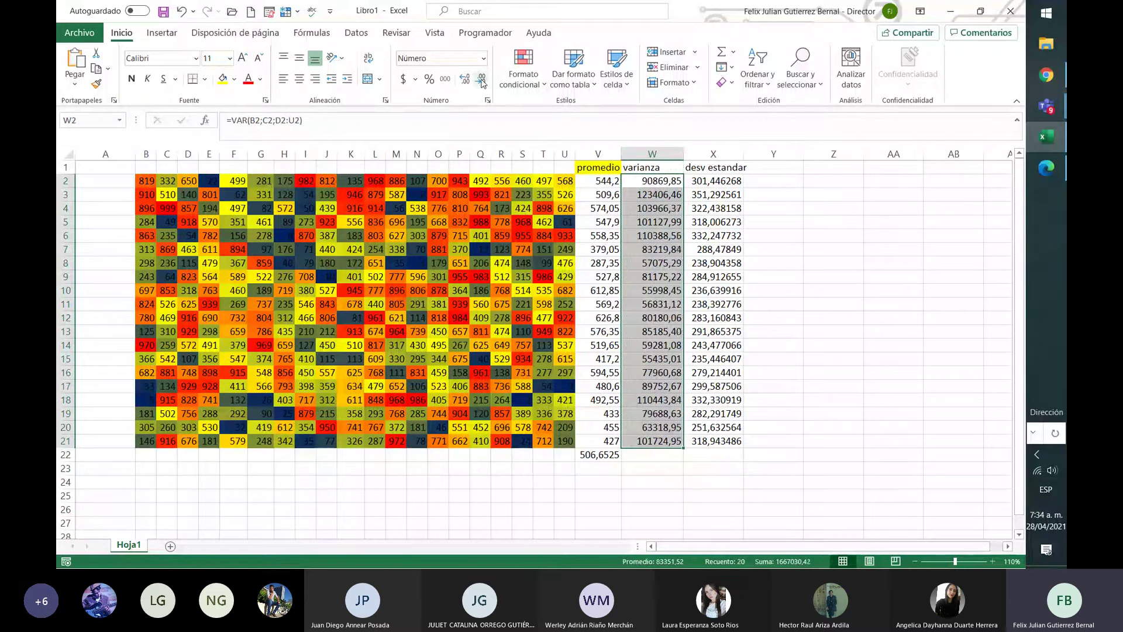
Reduce the variances in W2:W21 and the standard deviations in X2:X21 to one decimal place, and narrow column X.
left_click(481, 79)
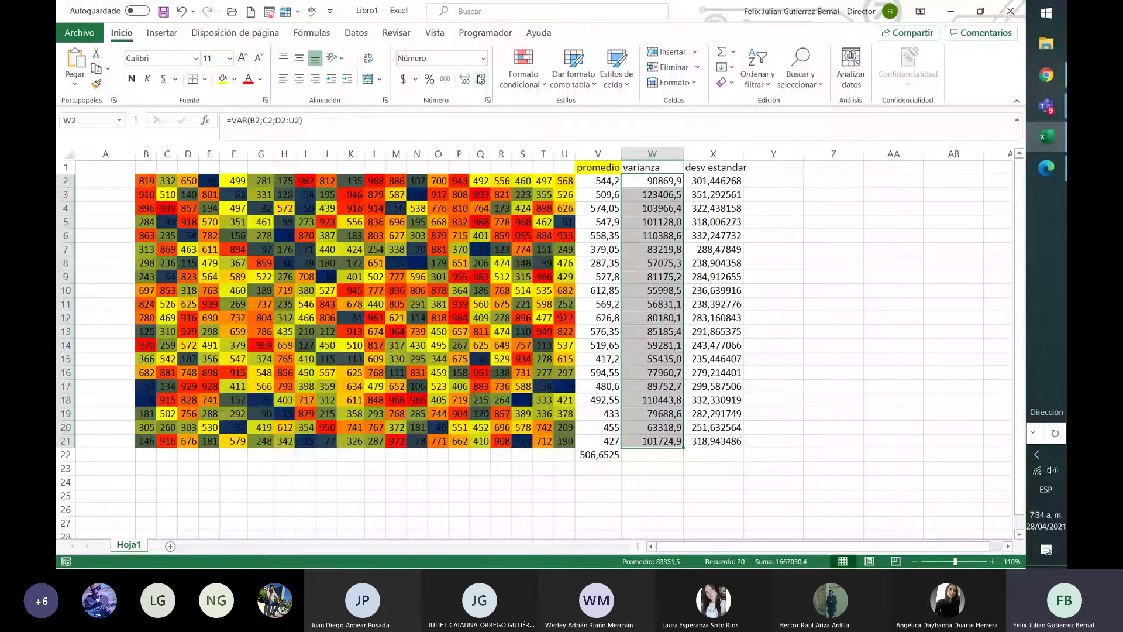
left_click(725, 180)
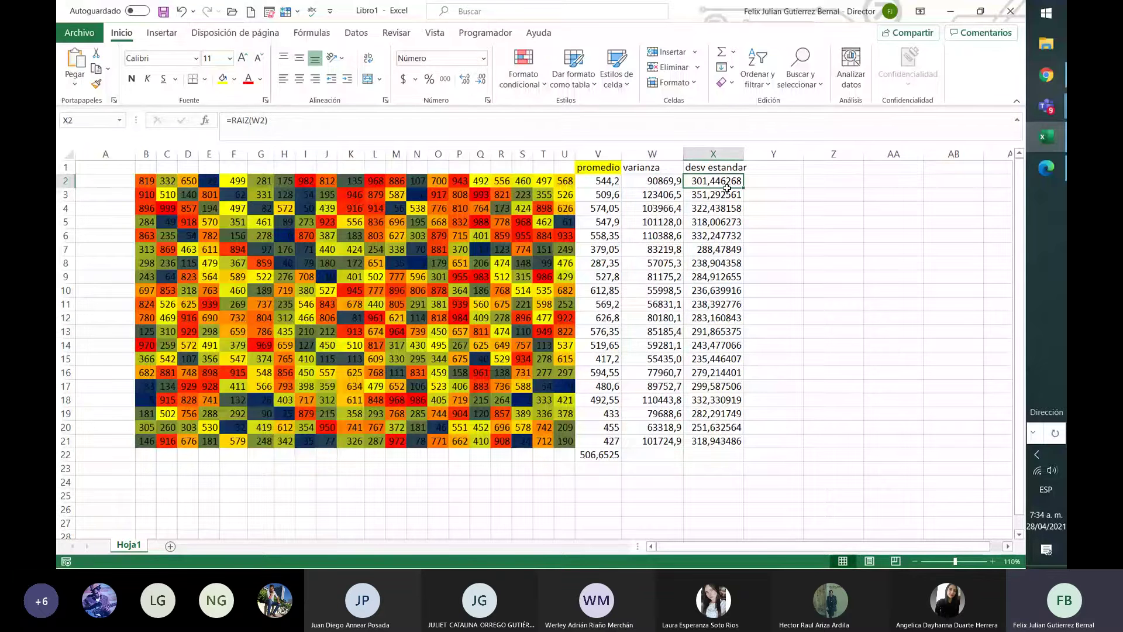
left_click_drag(727, 187, 716, 441)
left_click(481, 79)
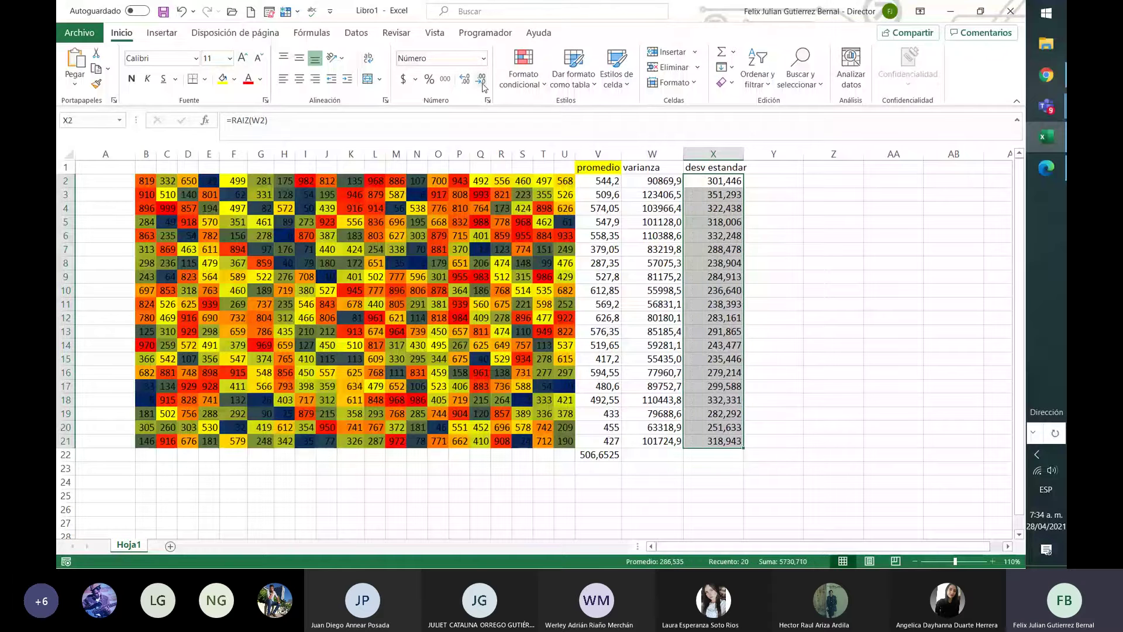
left_click(480, 79)
left_click(481, 79)
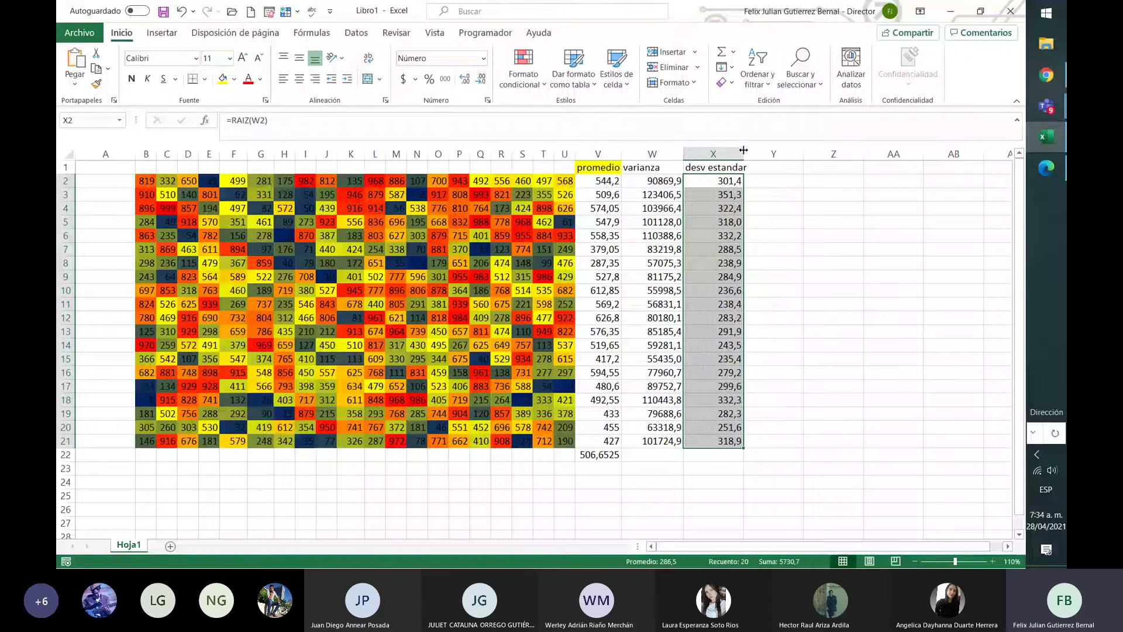
left_click_drag(743, 153, 729, 153)
left_click(775, 263)
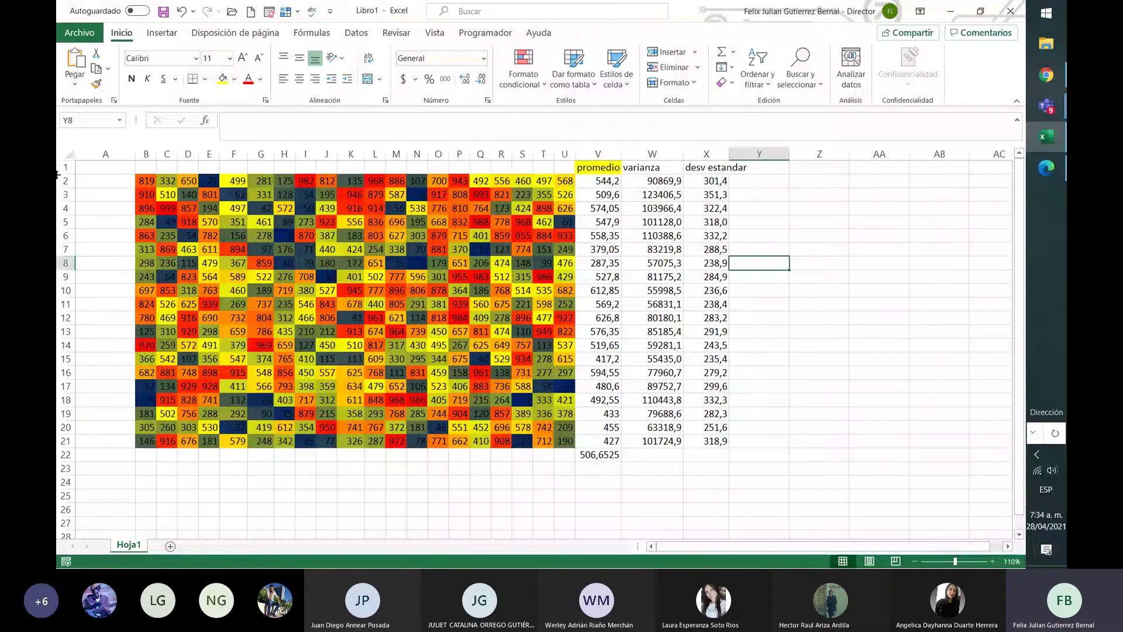
Apply the yellow fill to the headings "desv estandar" in X1 and "varianza" in W1.
left_click_drag(143, 180, 561, 186)
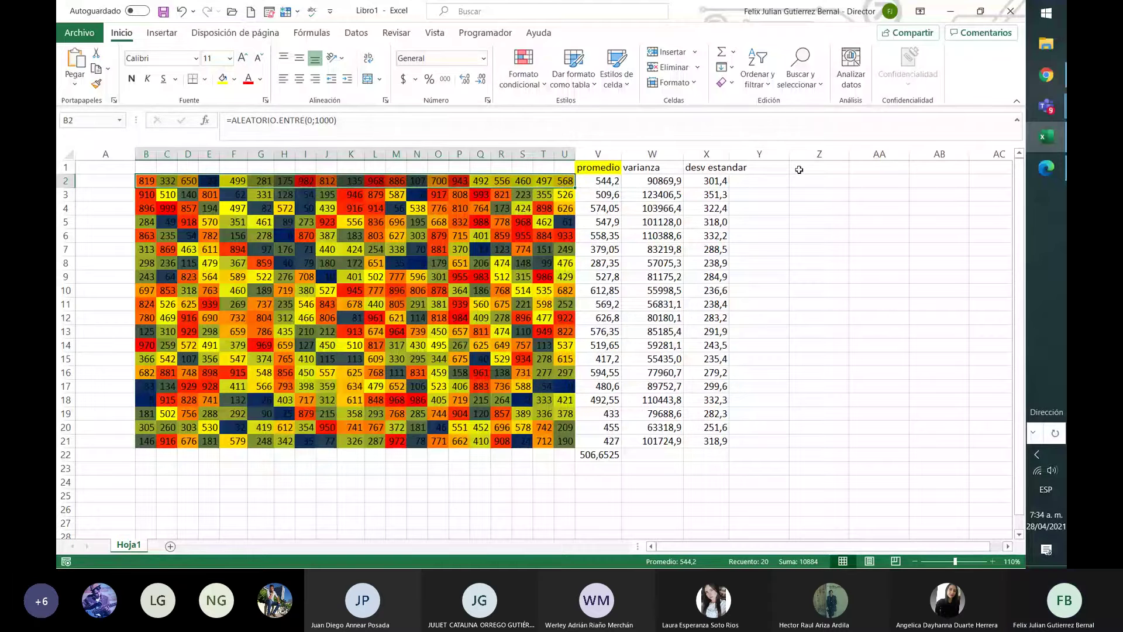
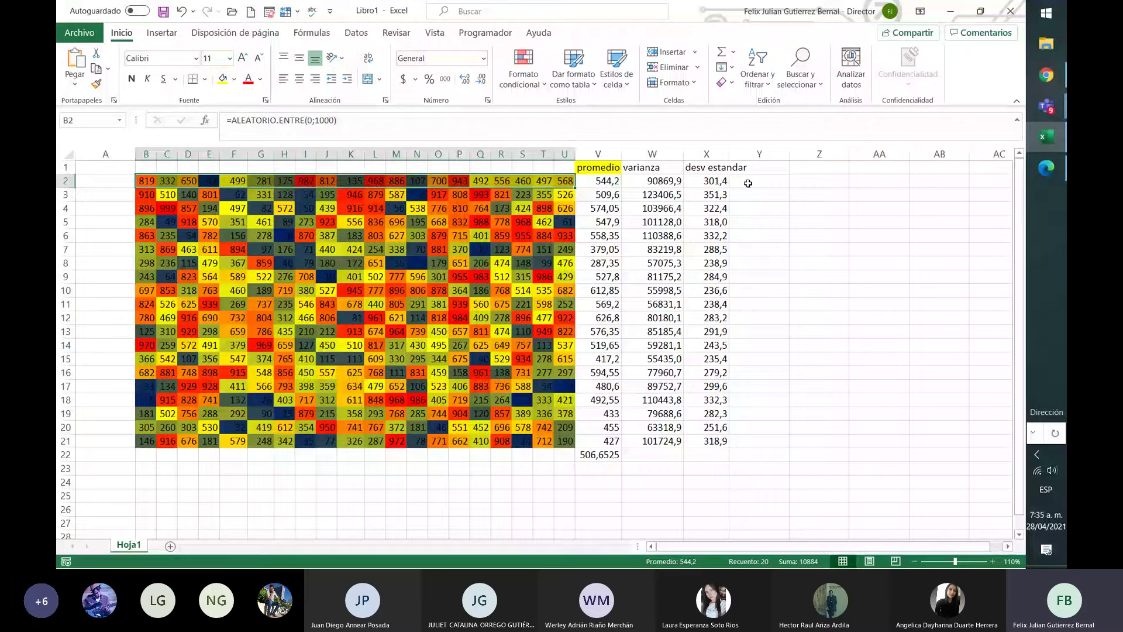
left_click(706, 167)
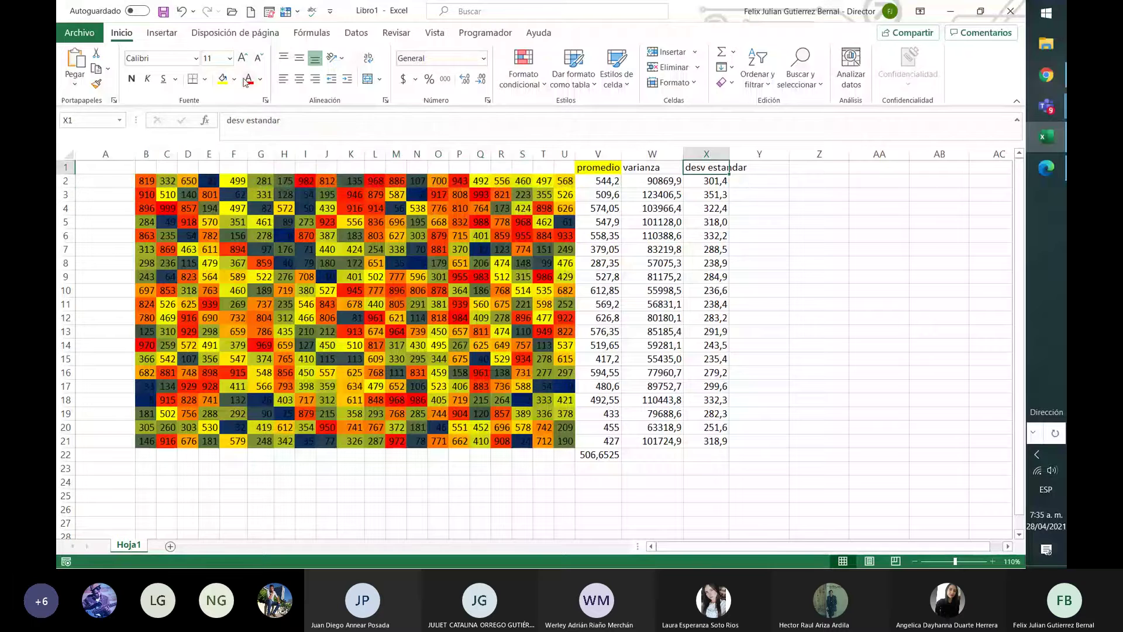
left_click(226, 77)
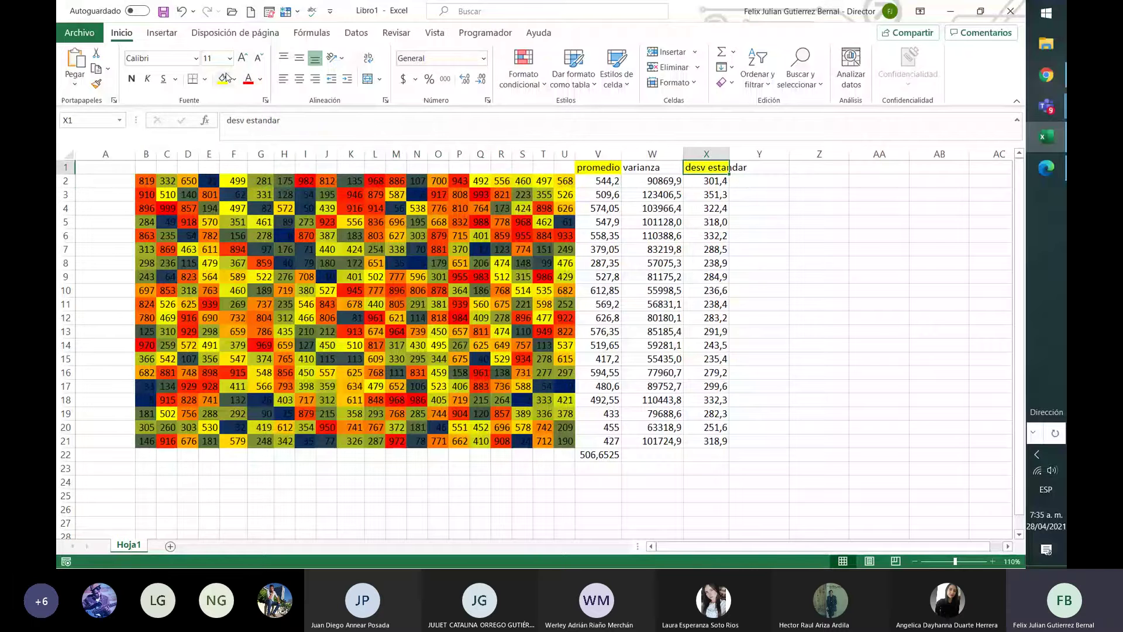
key("Left")
left_click(226, 78)
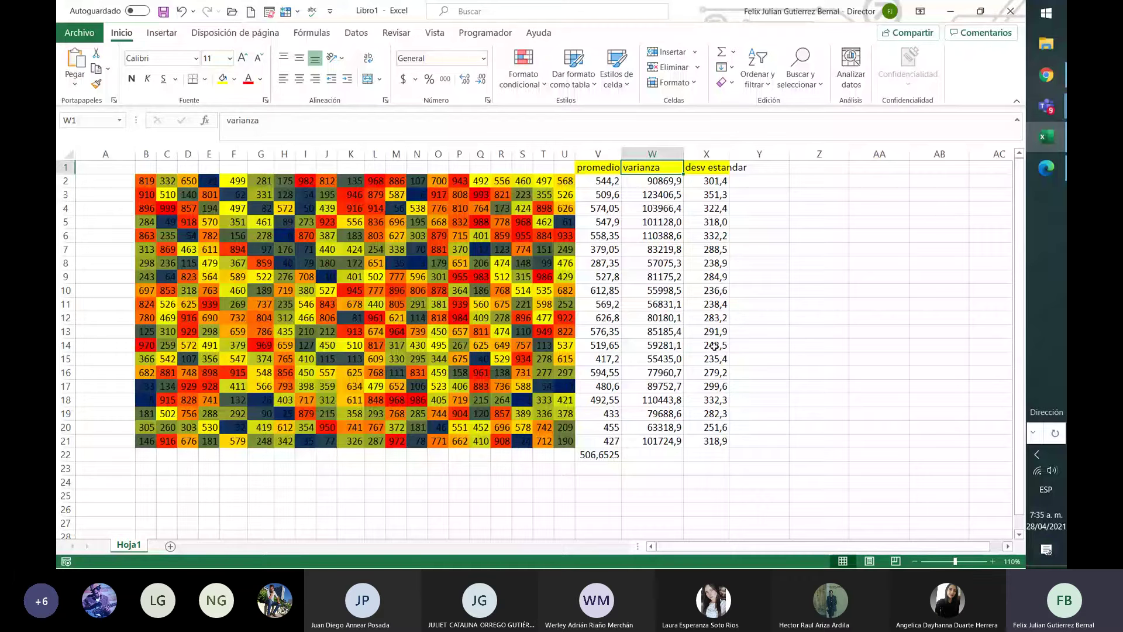
Enter the formula =raiz(var(B2:U21)) in X22 to calculate the standard deviation of the whole number grid.
left_click(663, 456)
left_click(726, 455)
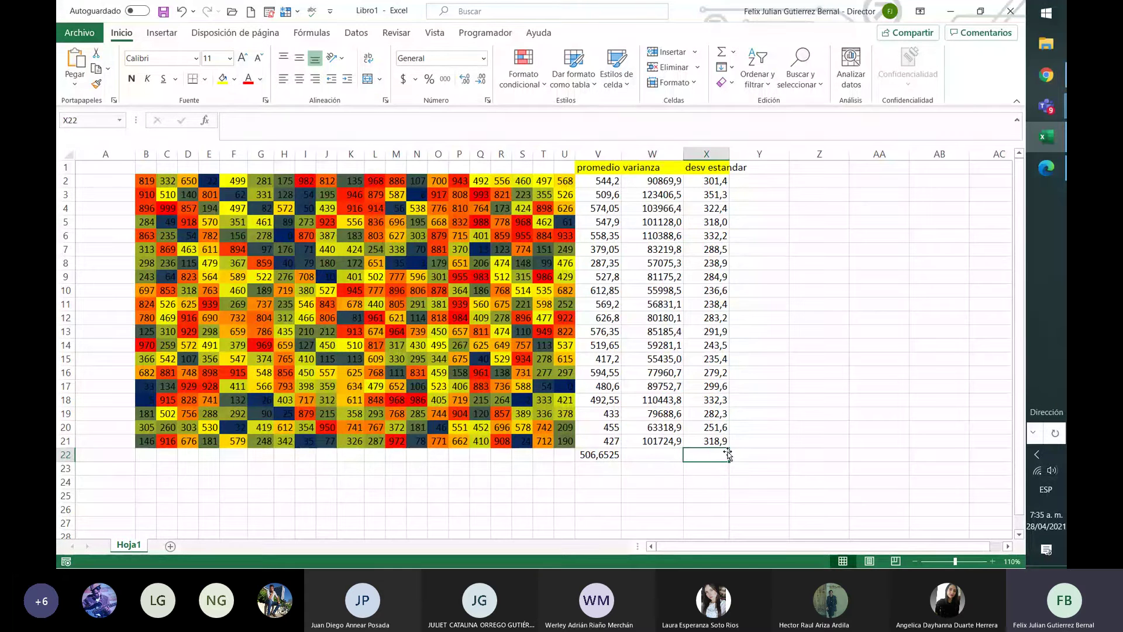
type("=")
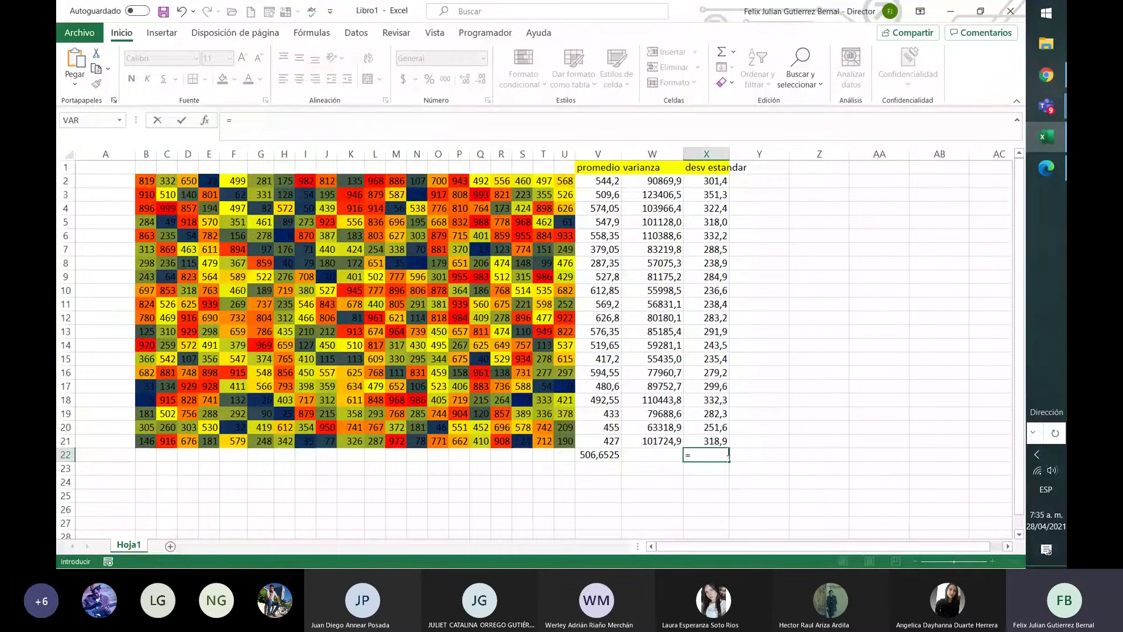
type("raiz")
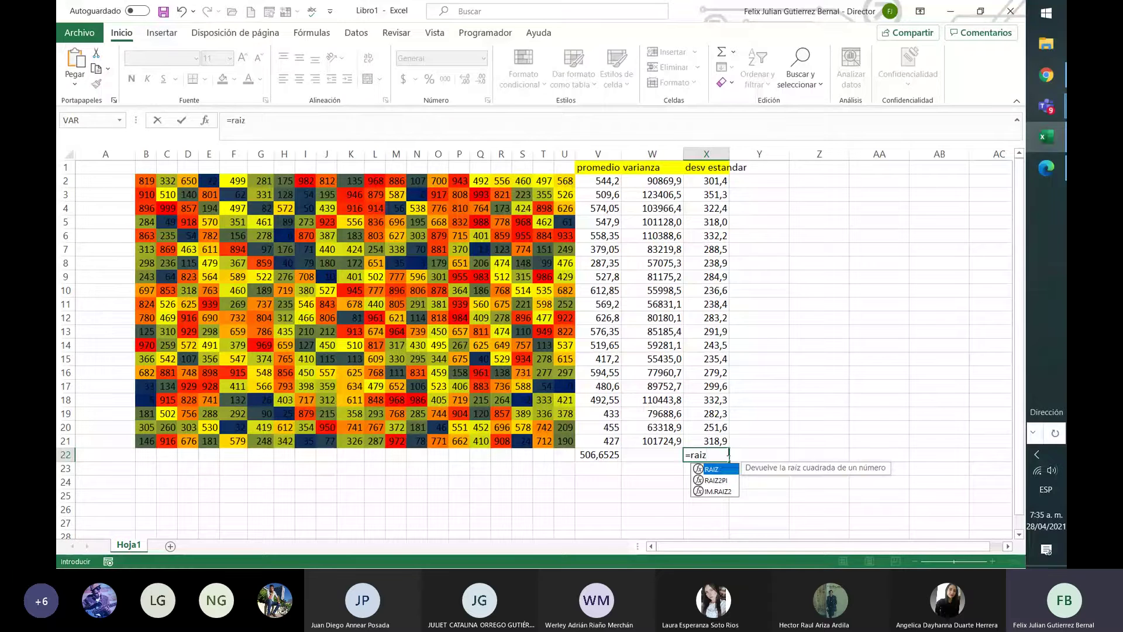
type("(")
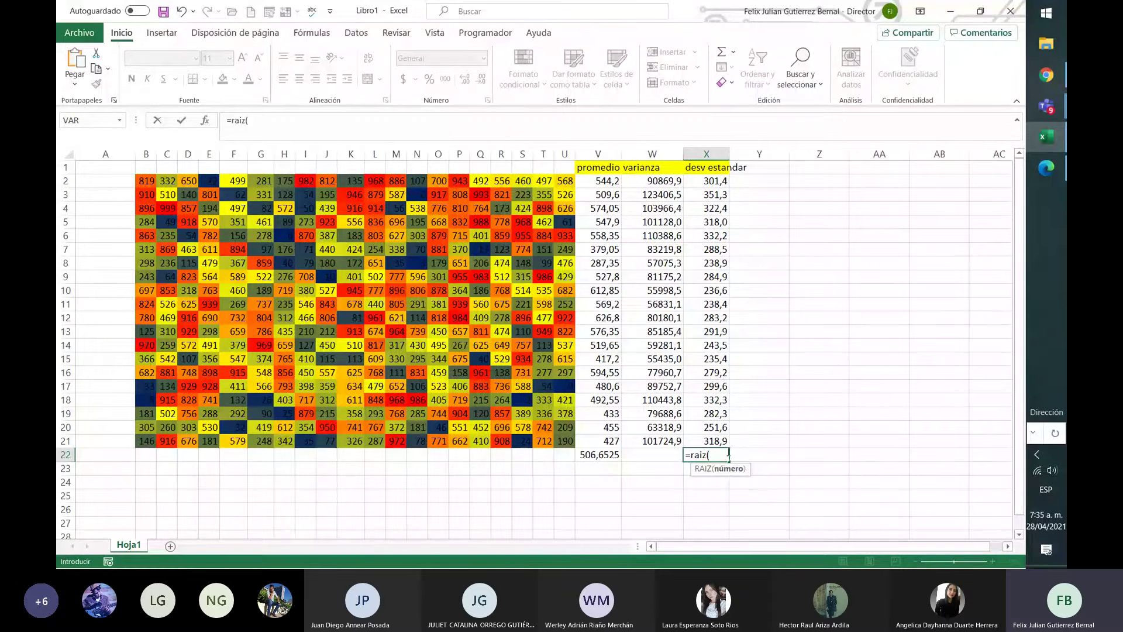
type("var")
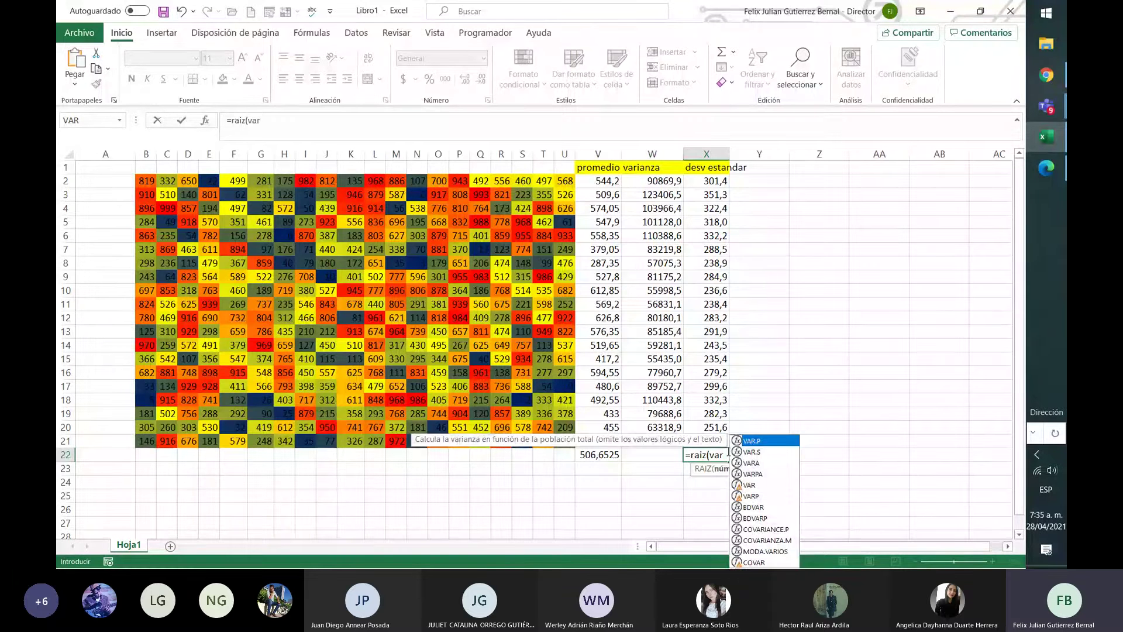
type("(")
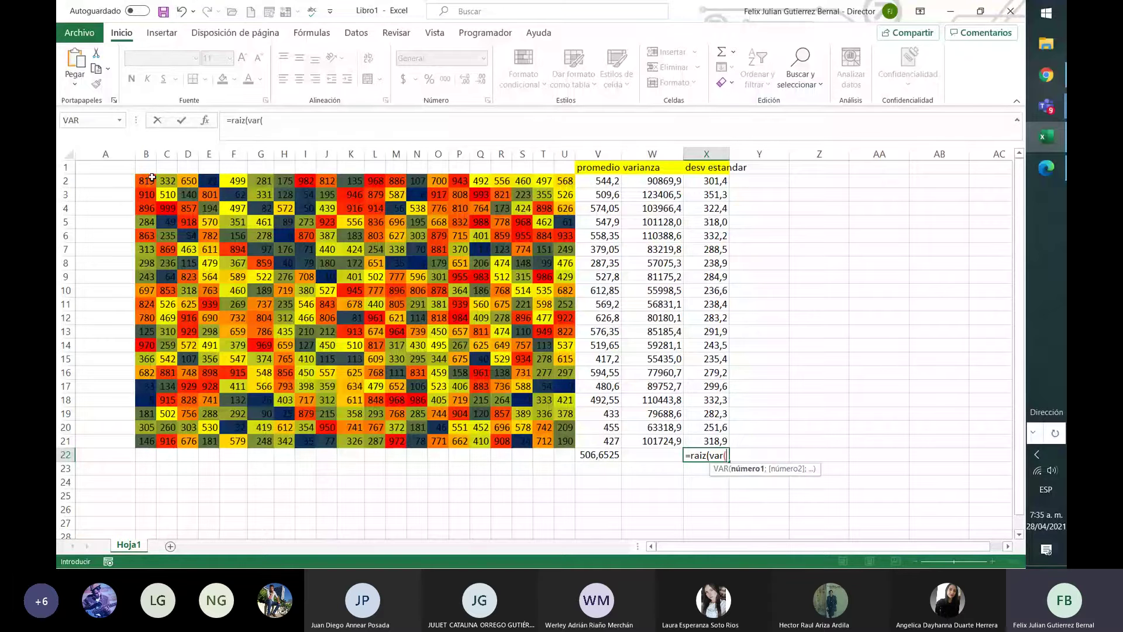
left_click_drag(148, 178, 573, 446)
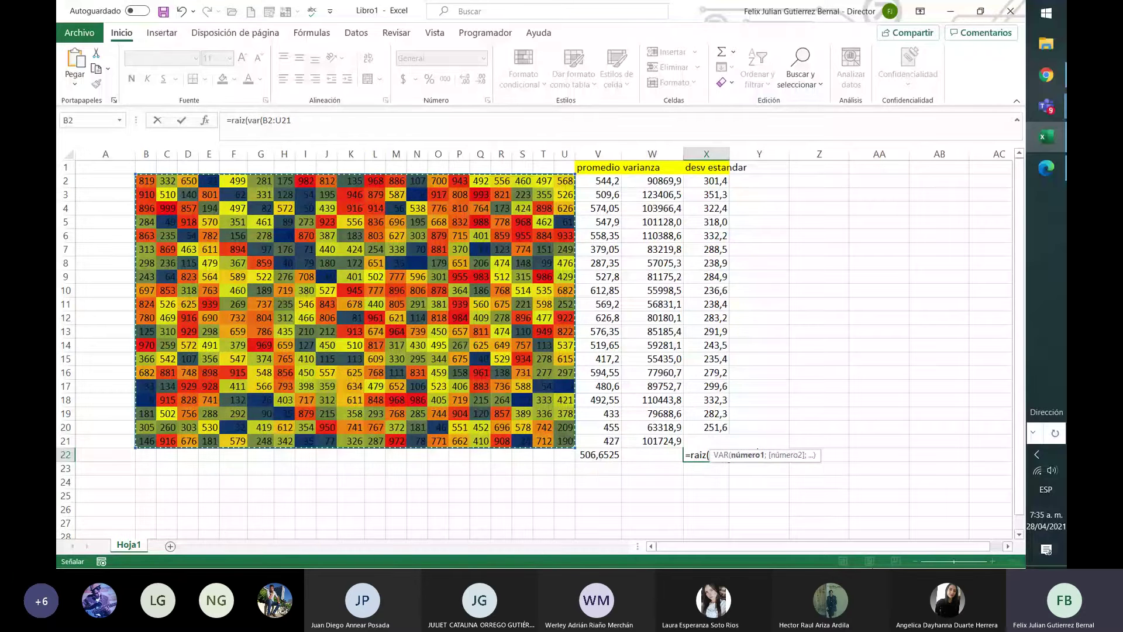
type("))")
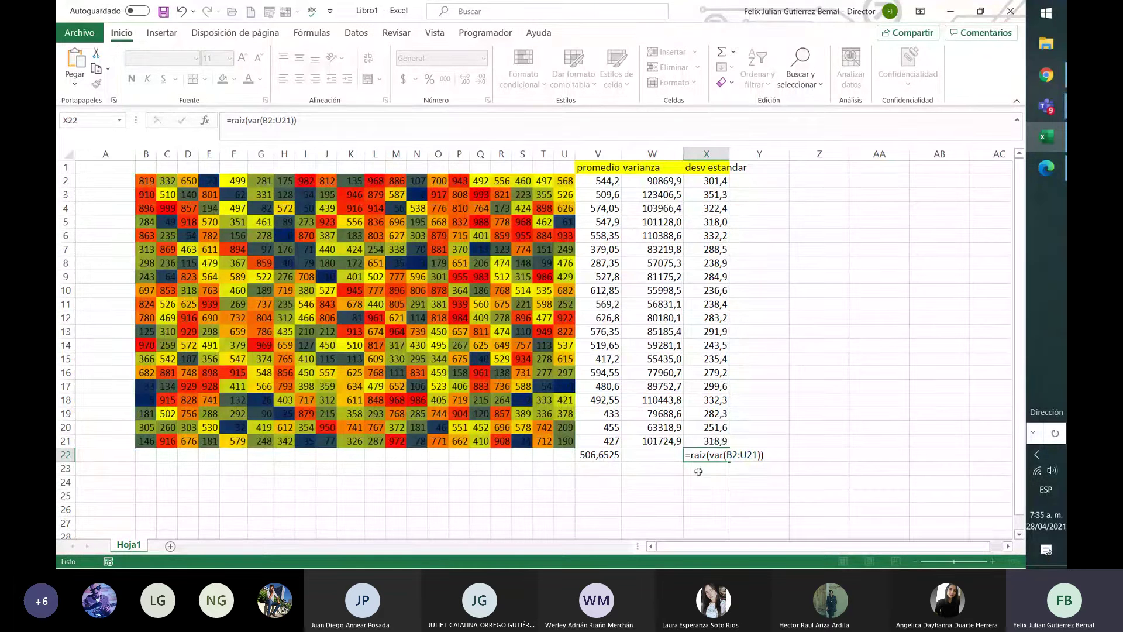
left_click(698, 471)
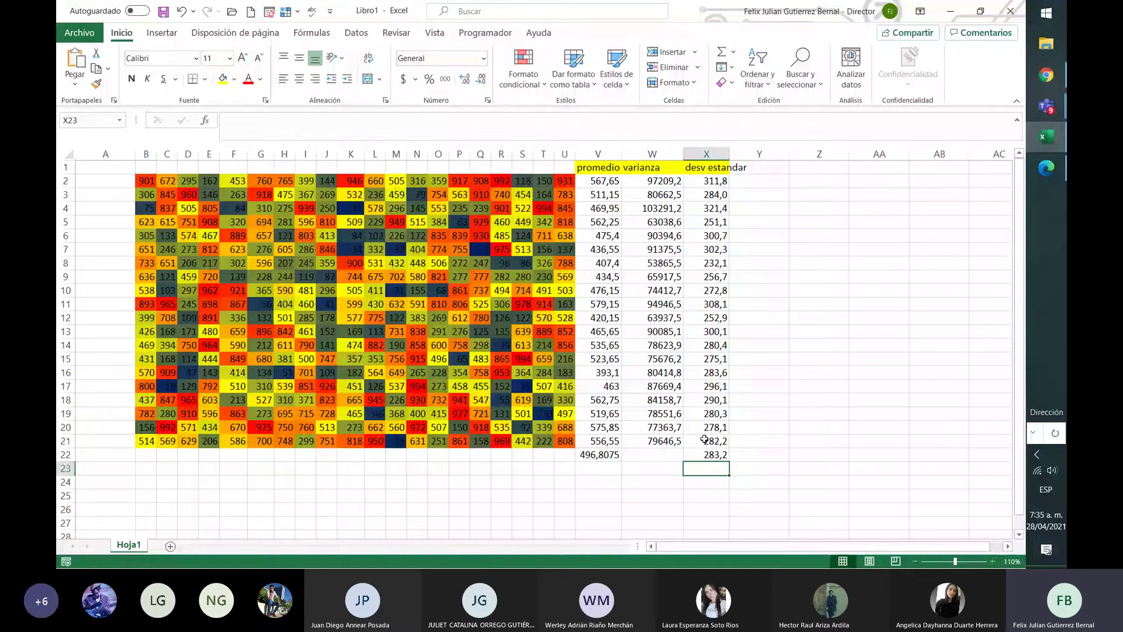
Inspect the formula in X22 and autofit the width of column X.
left_click(711, 455)
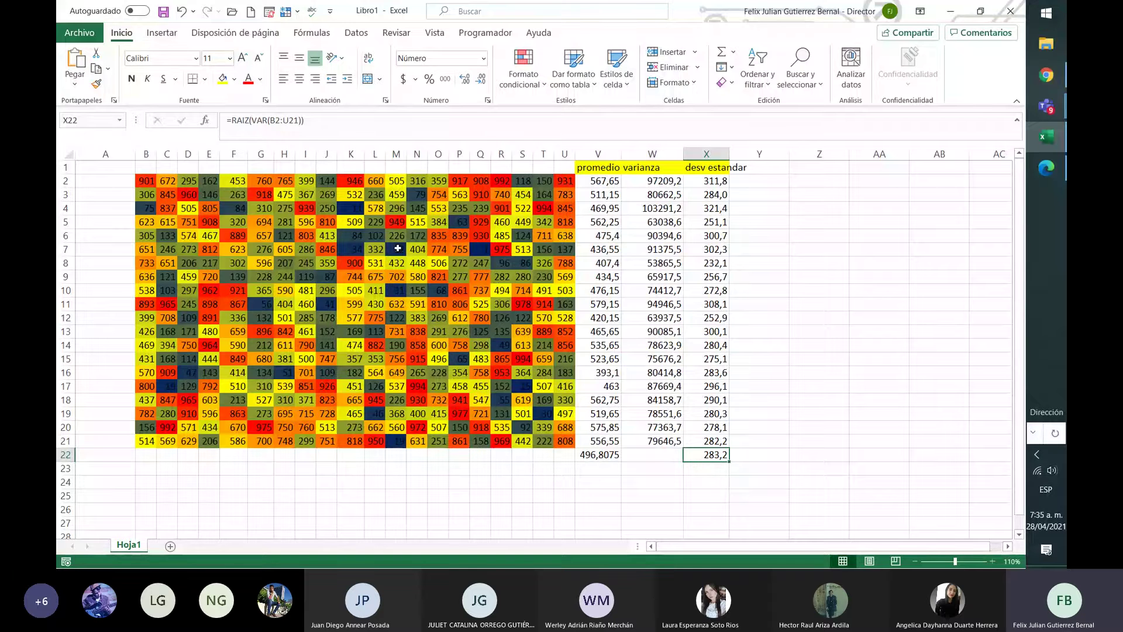
left_click(274, 120)
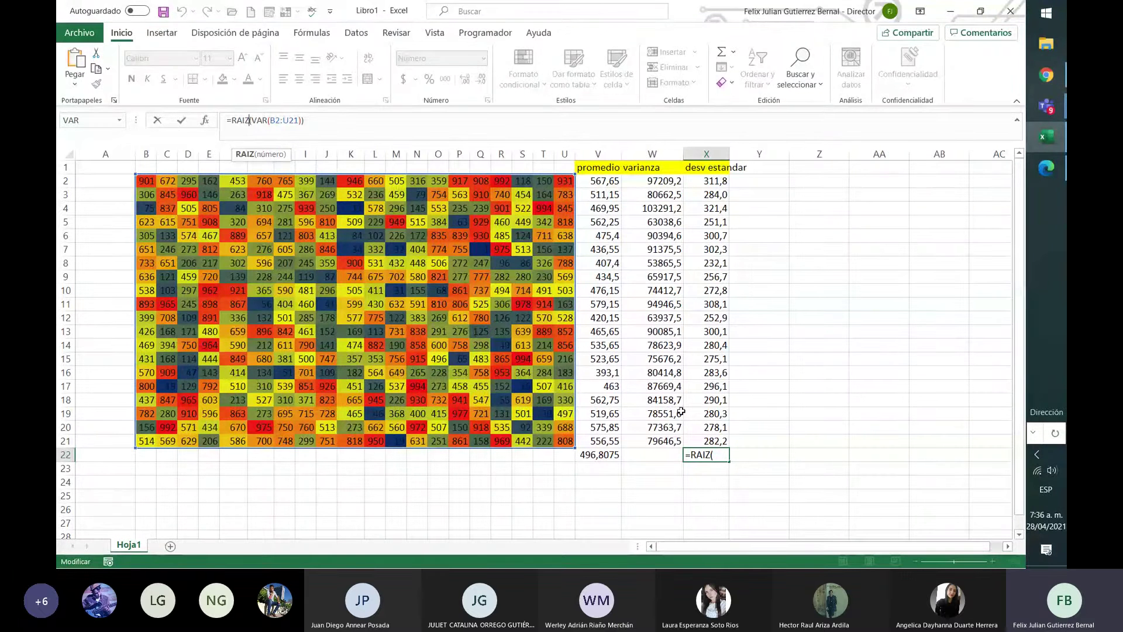
double_click(729, 155)
left_click(772, 194)
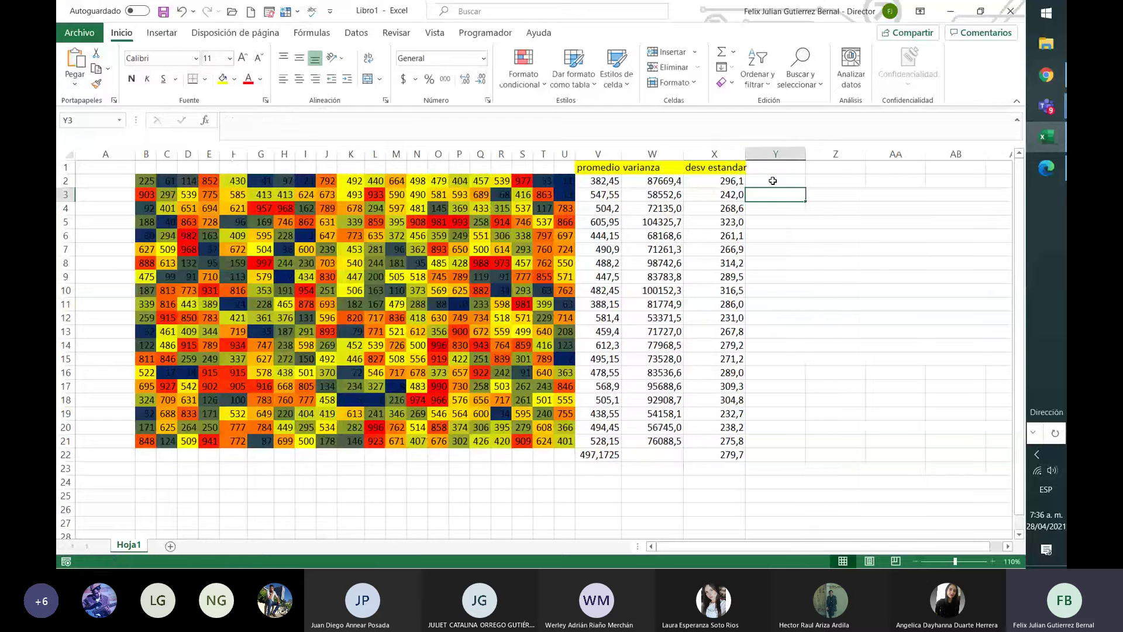
Enter the heading "cociente" in cell Y1.
left_click(773, 168)
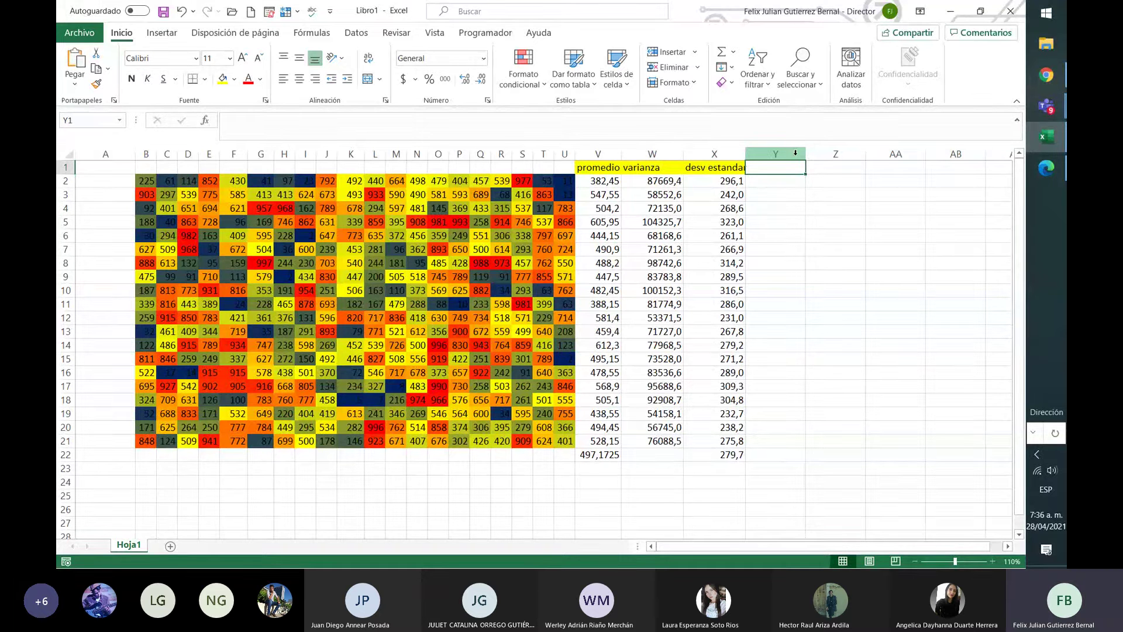
type("coei")
key("BackSpace")
key("BackSpace")
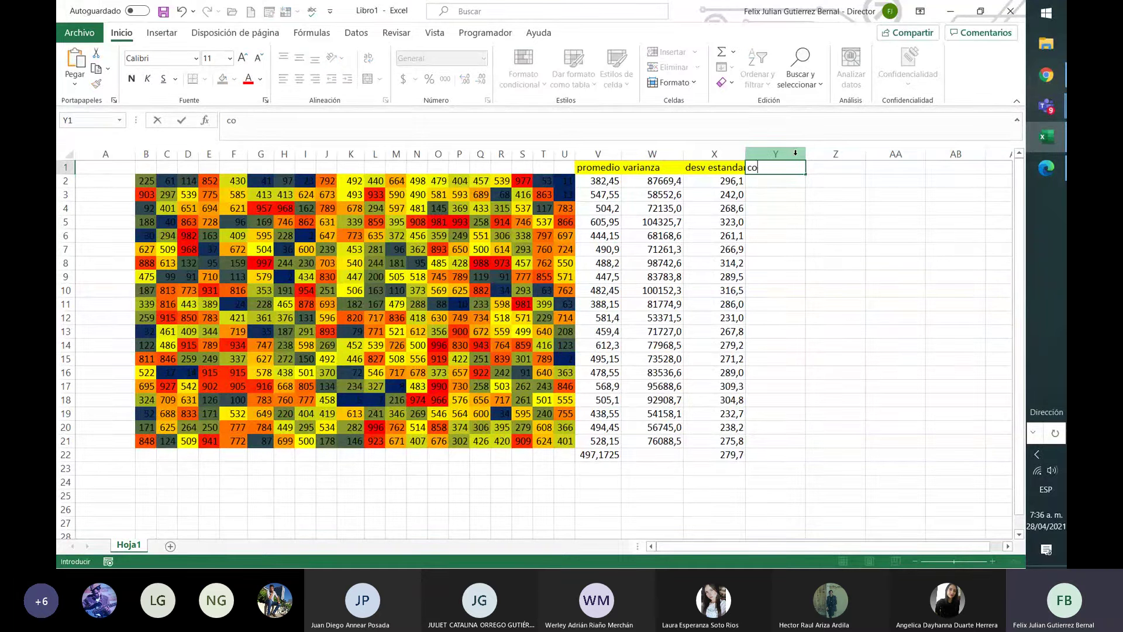
type("ciente")
key("Return")
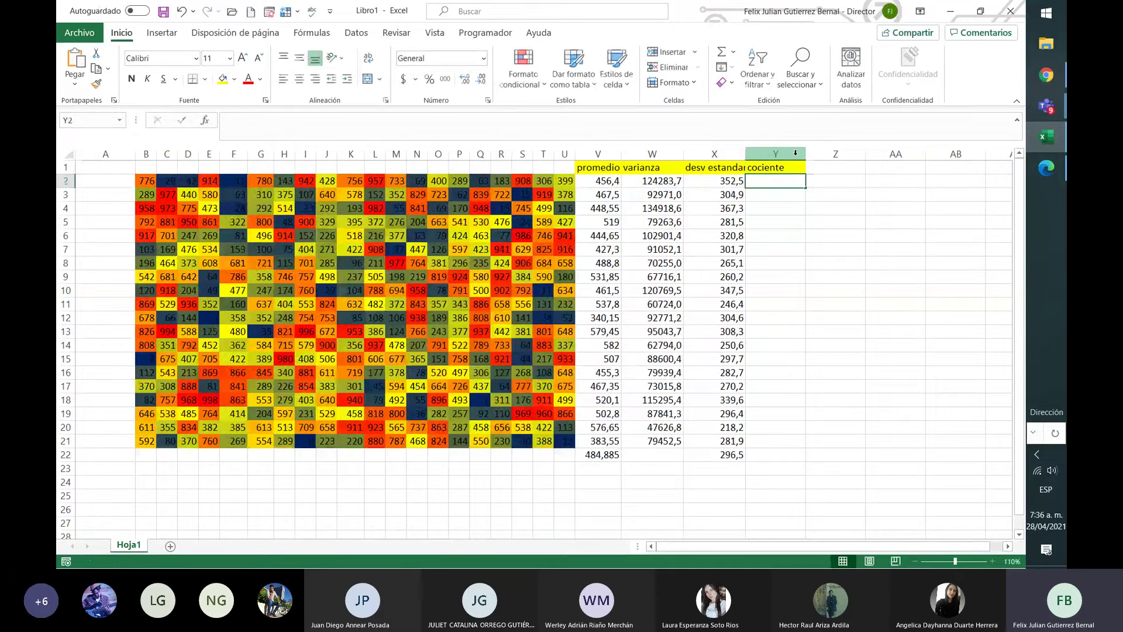
Enter the formula =COCIENTE(V2;X2) in Y2 to divide the average by the standard deviation, and check both source cells.
left_click(609, 183)
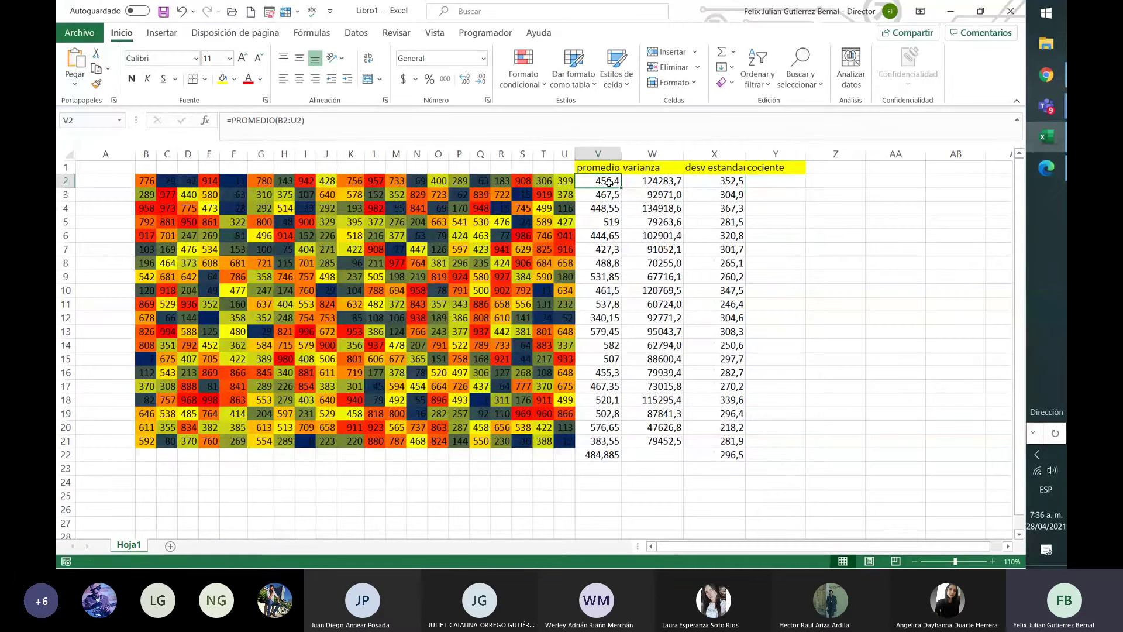
left_click(720, 181)
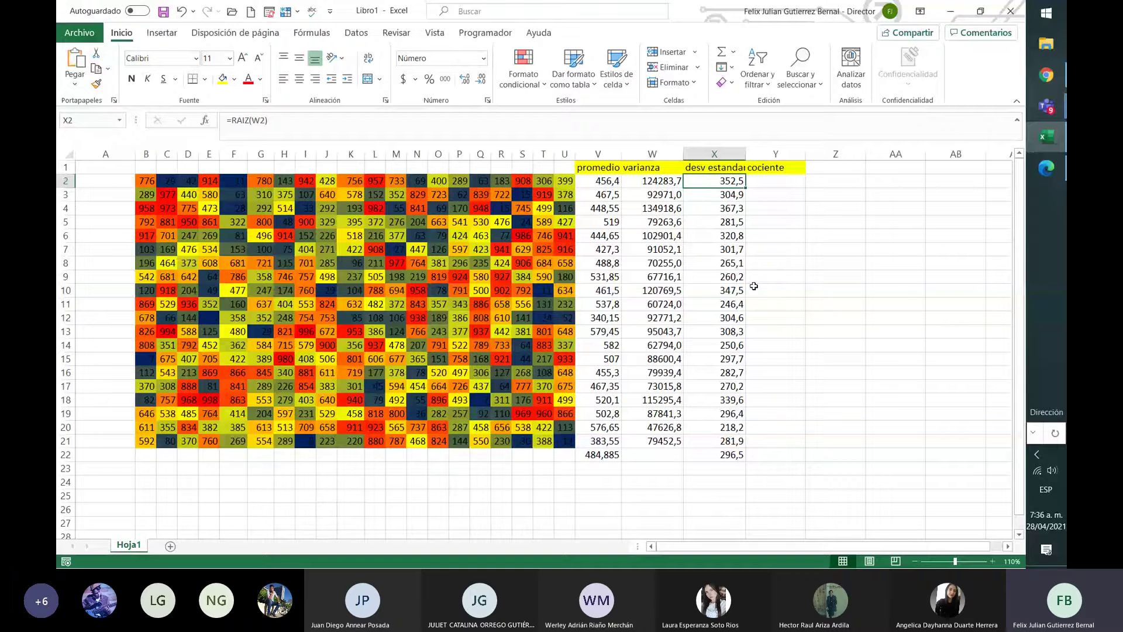
key("Right")
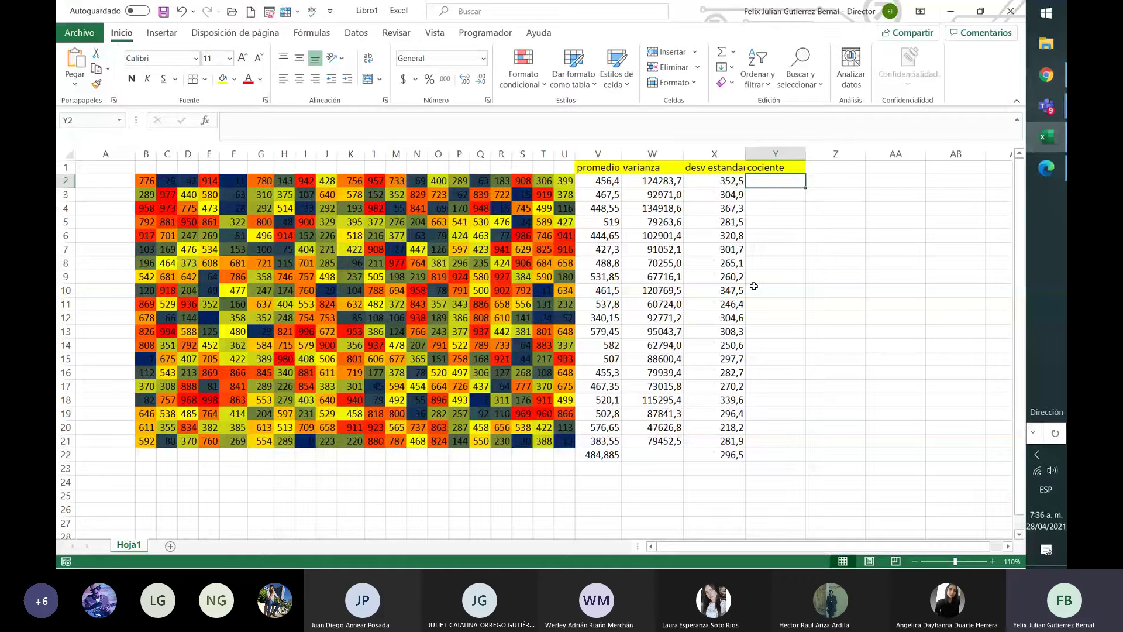
type("=")
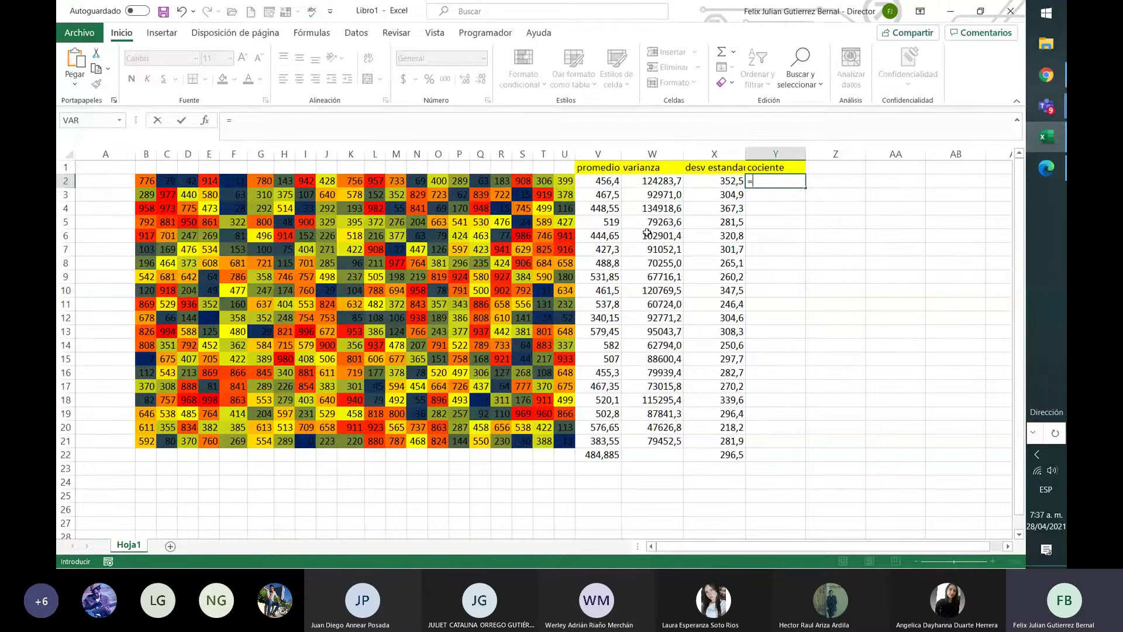
type("co")
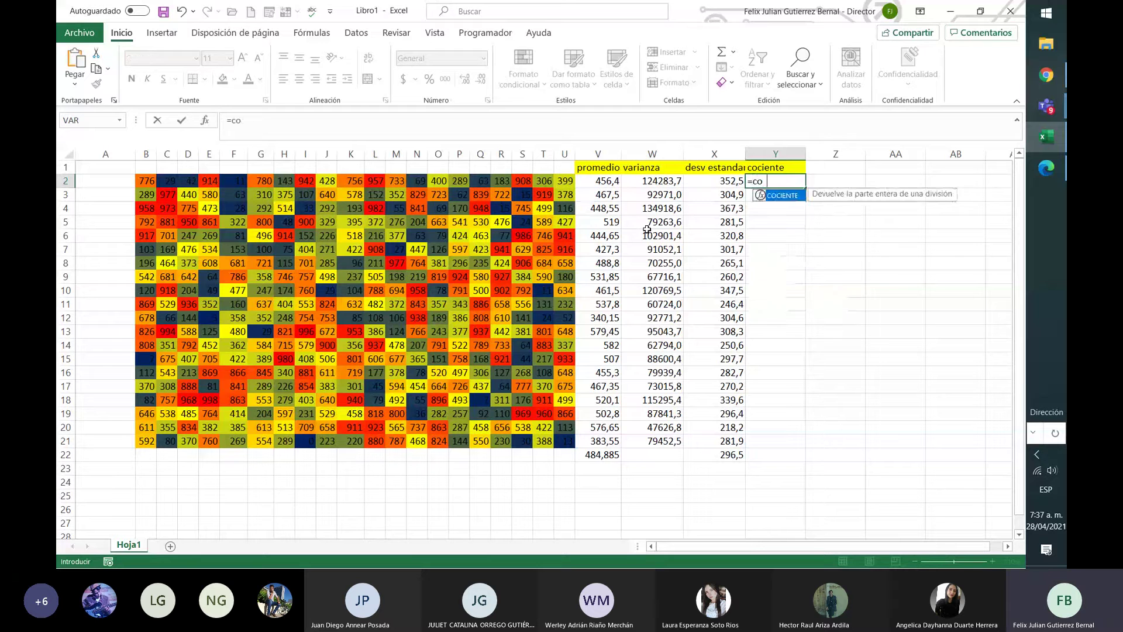
type("ciente")
double_click(786, 197)
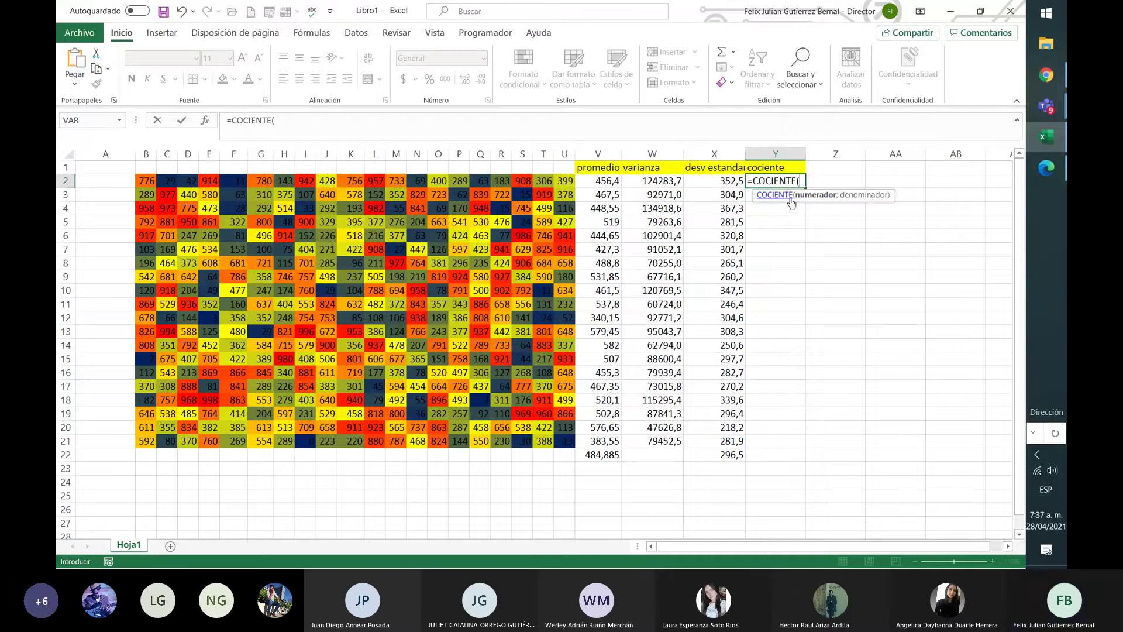
left_click(600, 180)
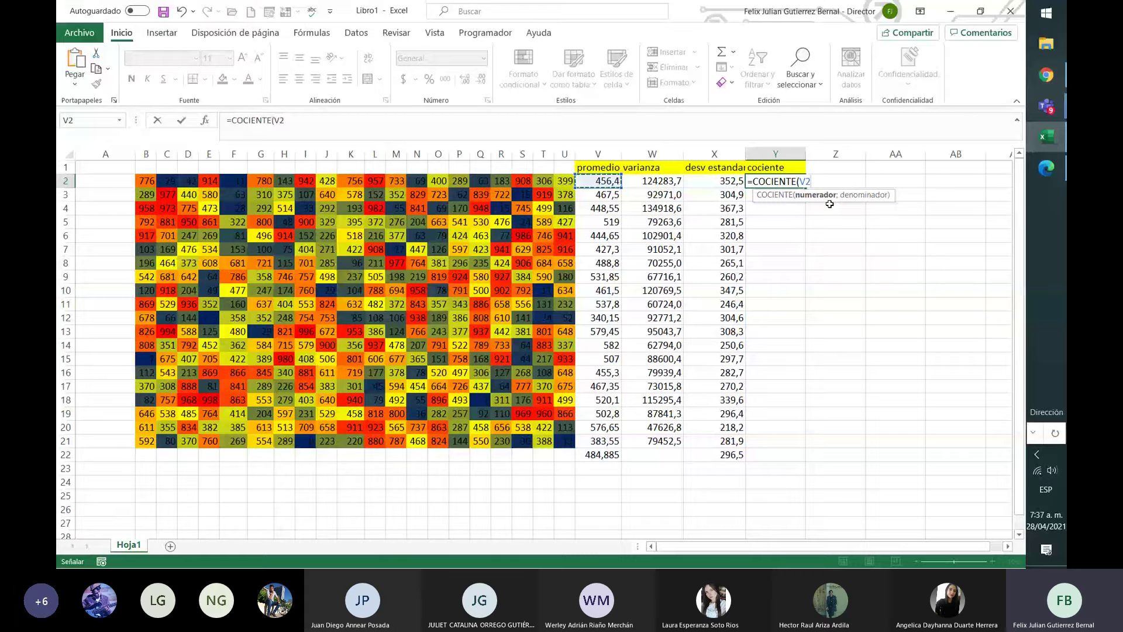
type(";")
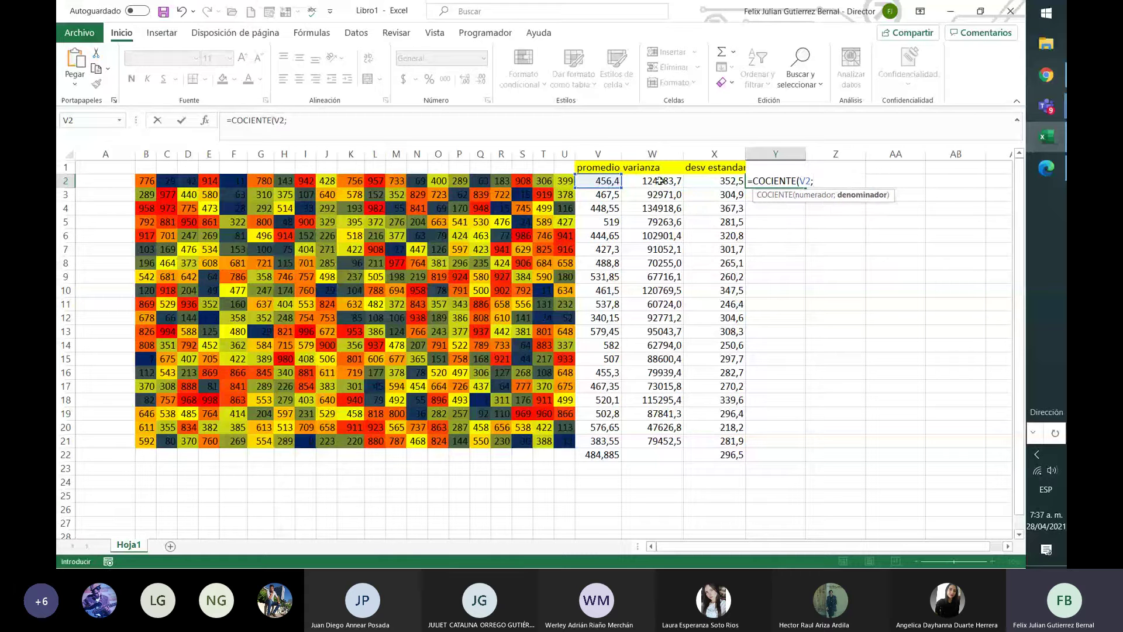
left_click(714, 180)
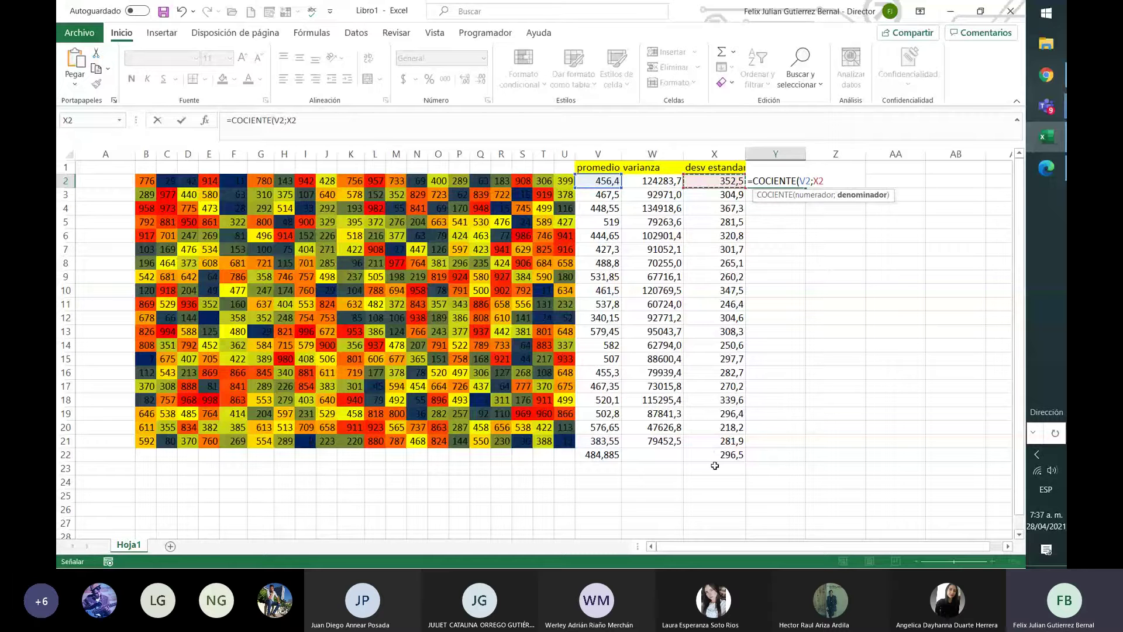
type(")")
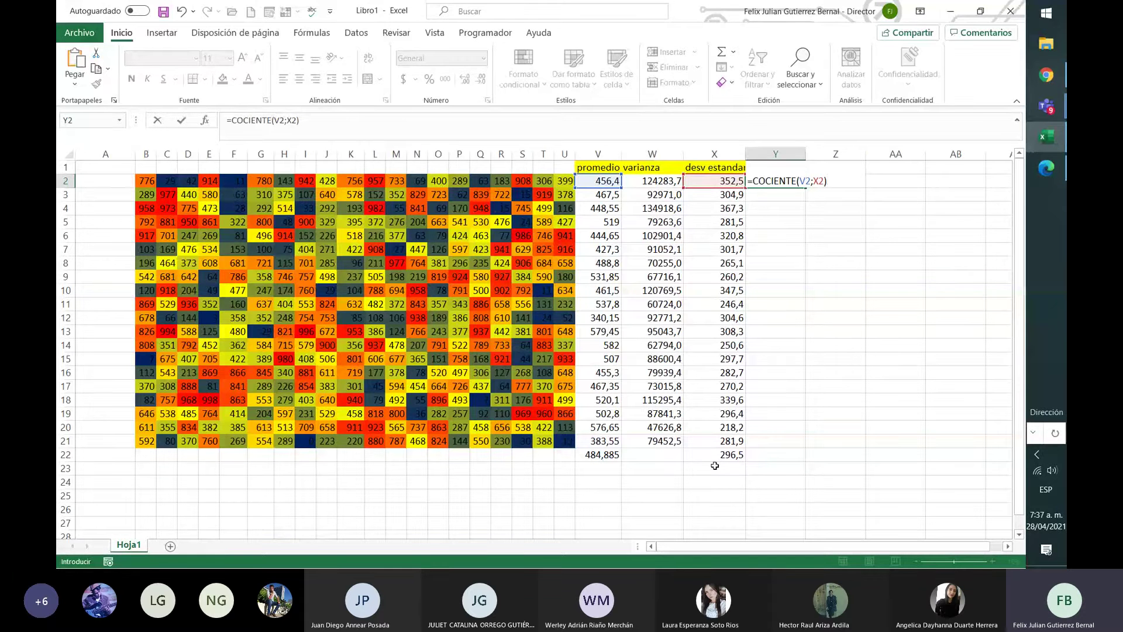
key("Return")
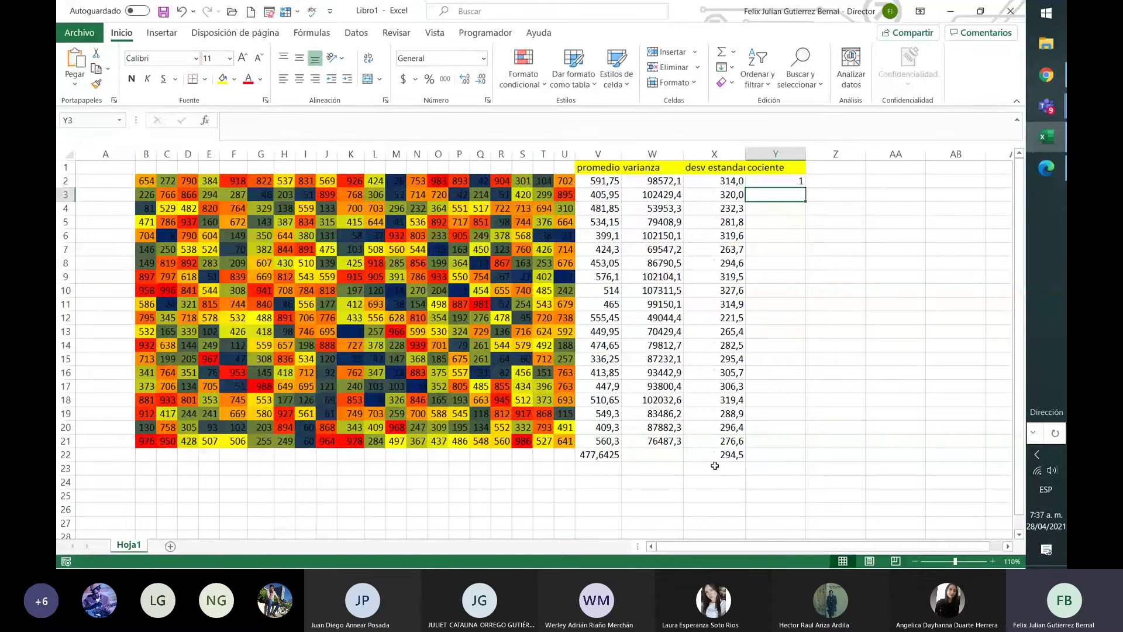
left_click(598, 179)
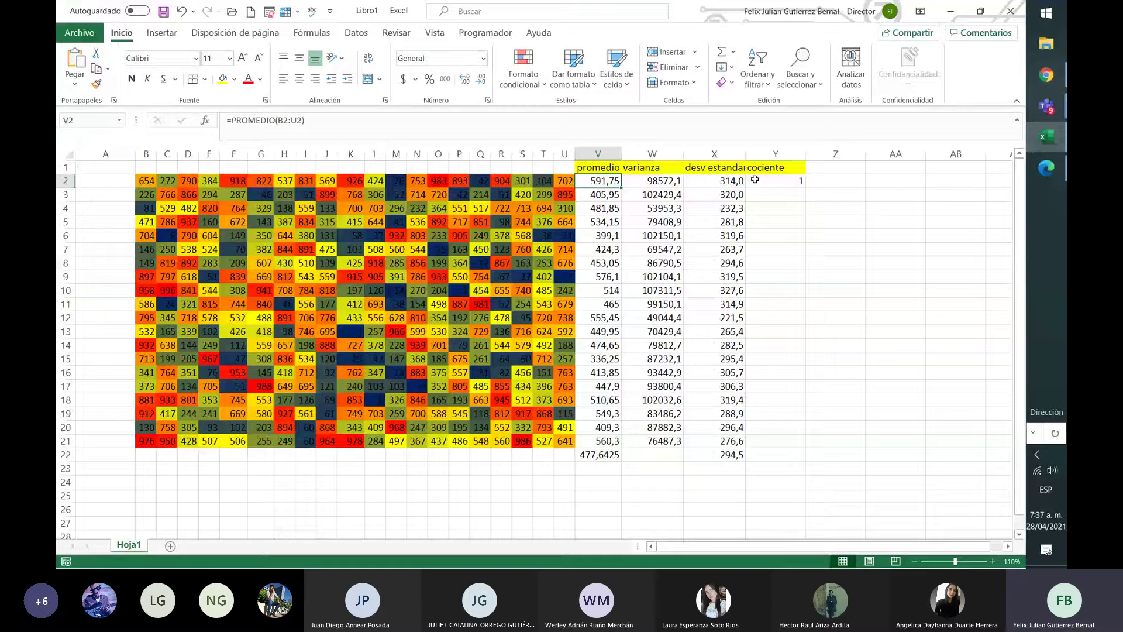
left_click(739, 181)
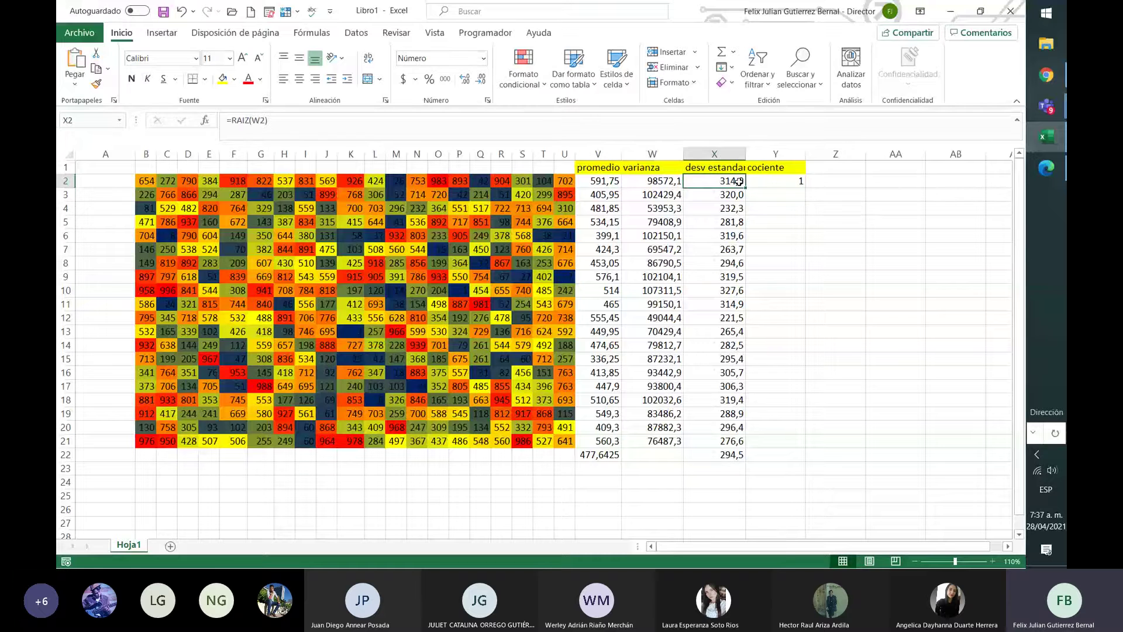
Fill the COCIENTE formula in Y2 down through Y21 and check the row 7 results.
left_click(795, 183)
left_click_drag(807, 194, 799, 445)
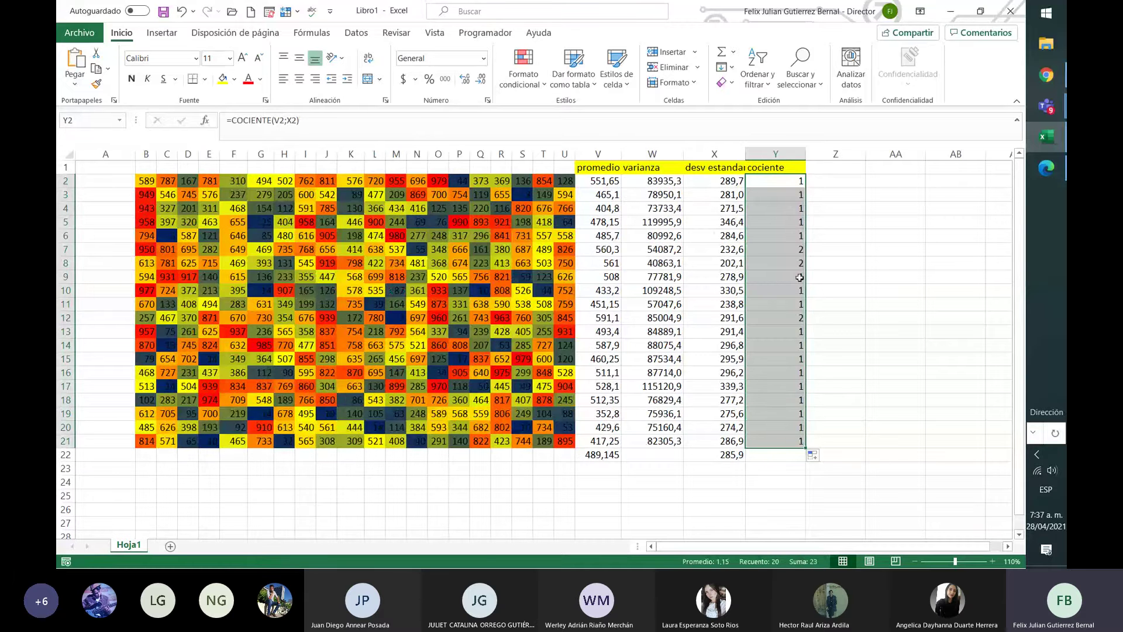
left_click(609, 250)
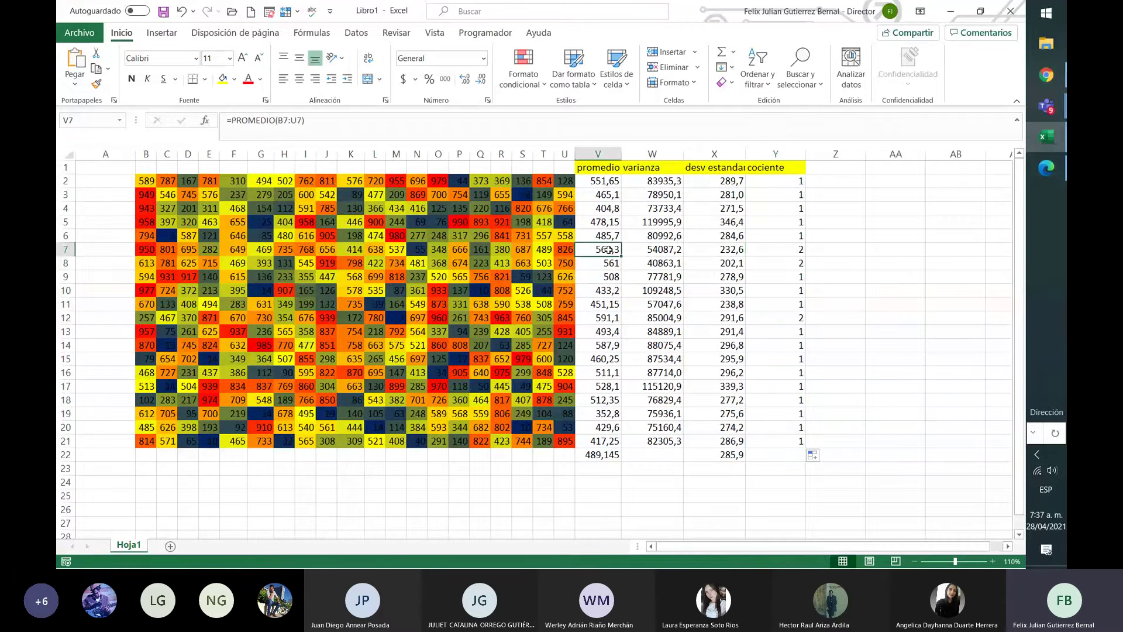
left_click_drag(609, 250, 799, 258)
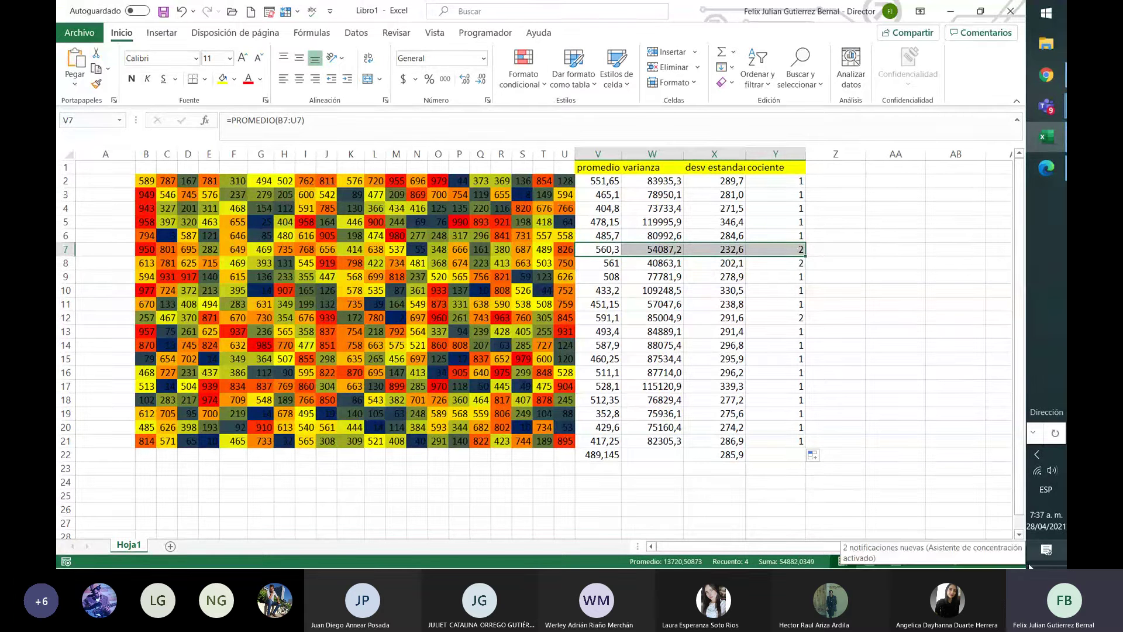
Add the column header "residuo" in cell Z1.
left_click(826, 169)
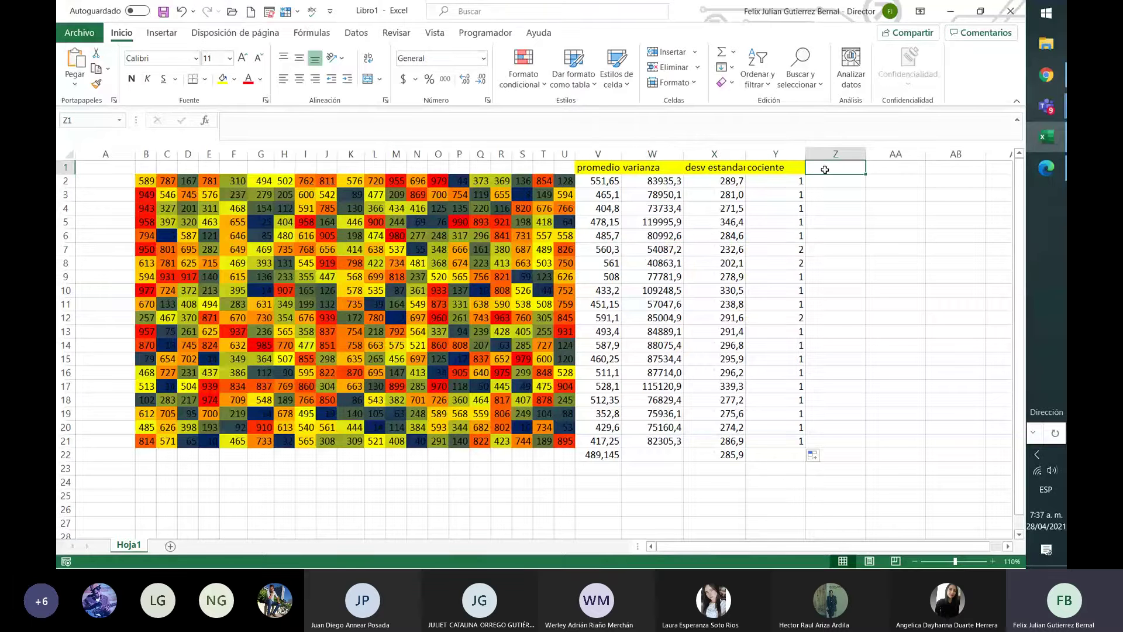
type("residuo")
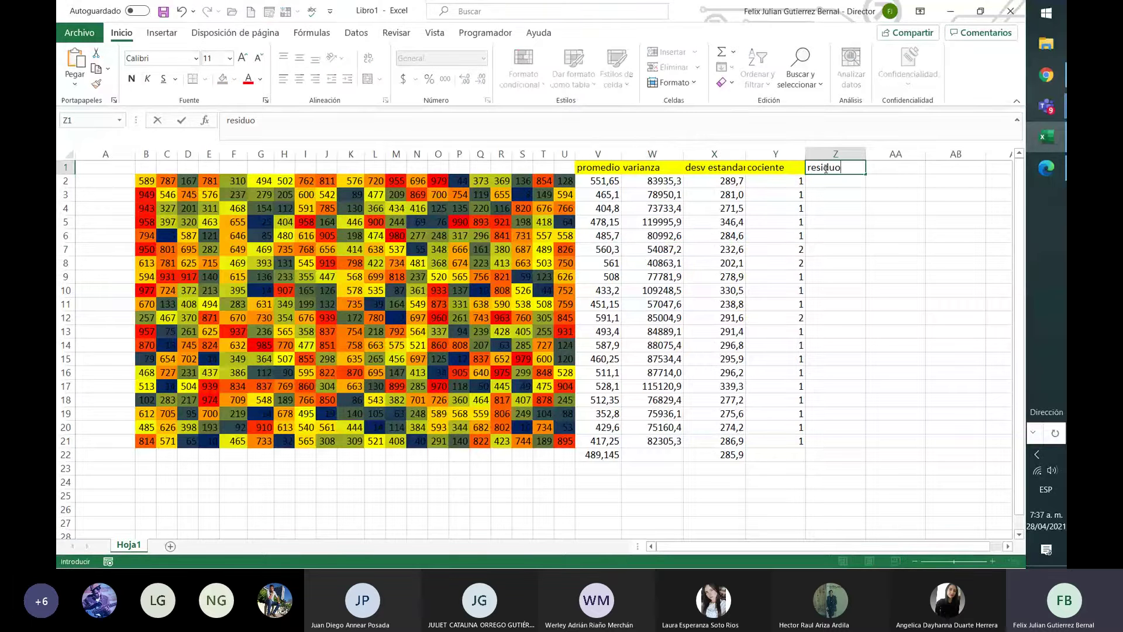
key("Return")
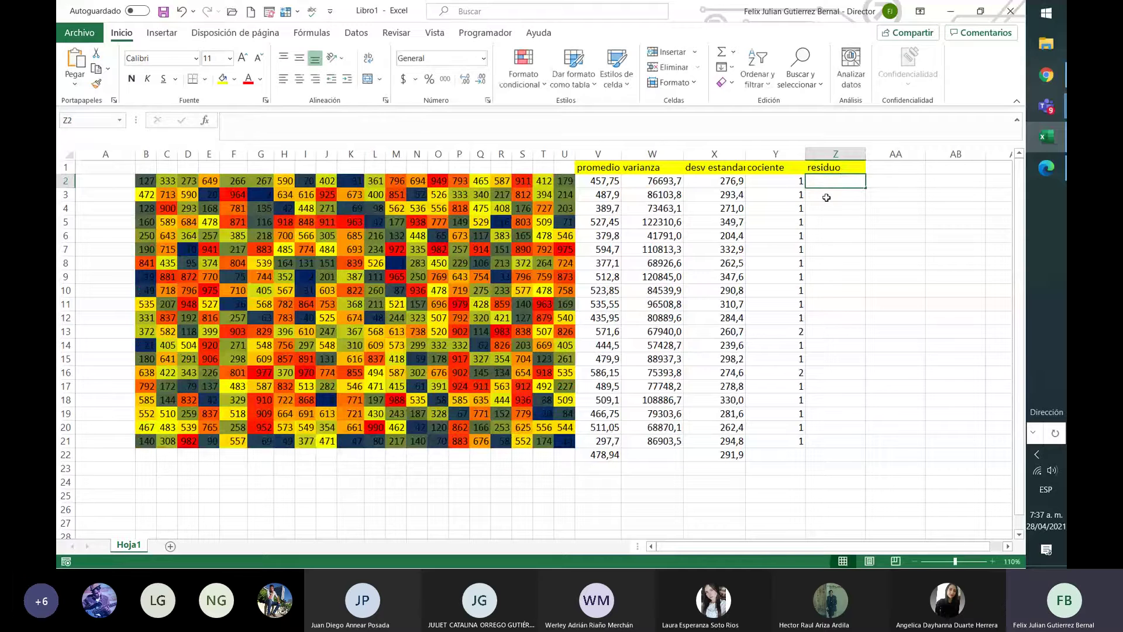
Enter =RESIDUO(V2;X2) in Z2 and fill the formula down through Z21.
type("=")
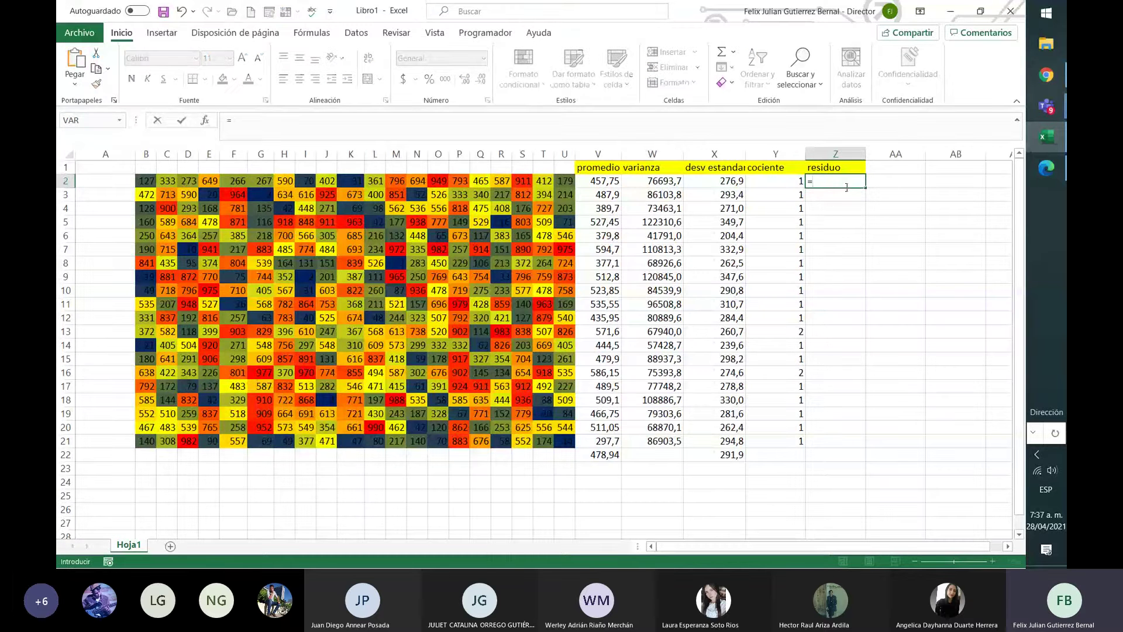
type("residuo")
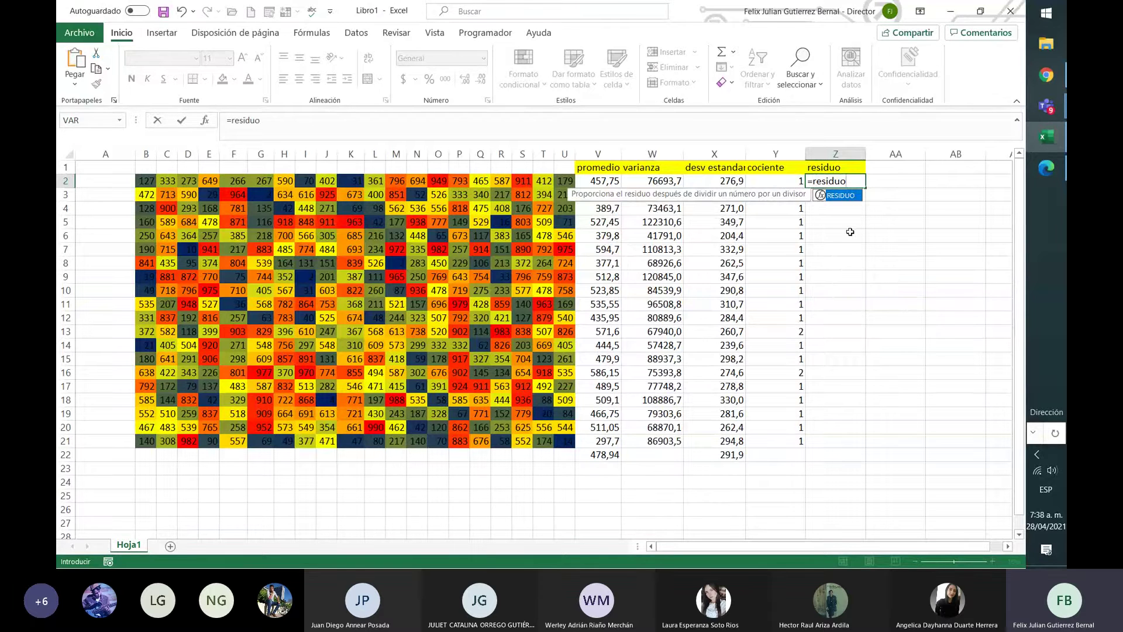
double_click(853, 202)
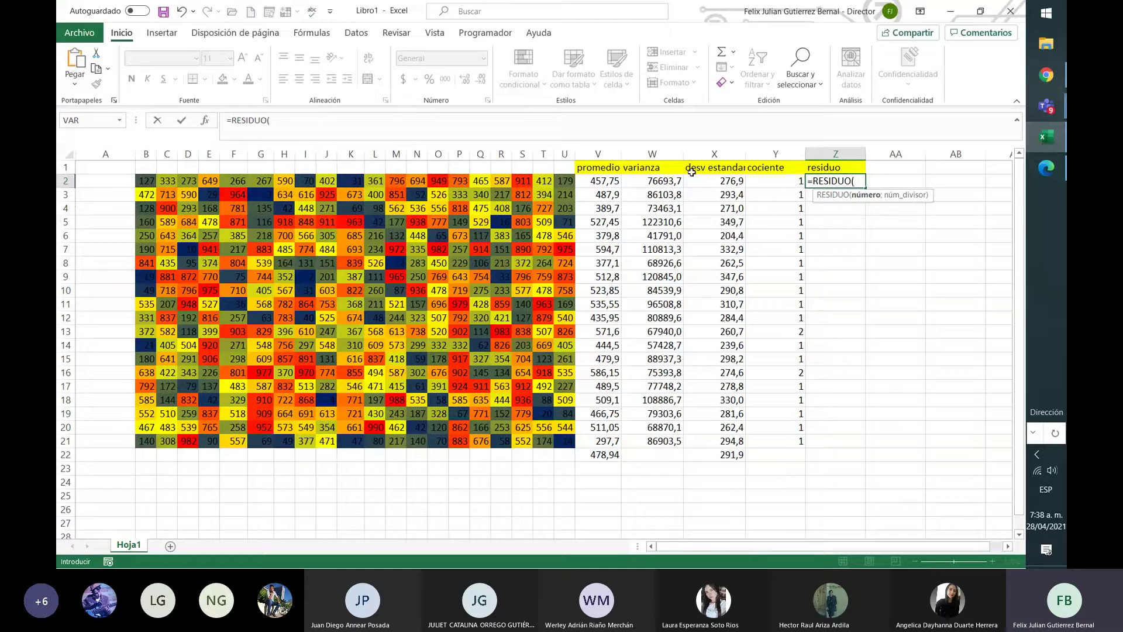
left_click(600, 181)
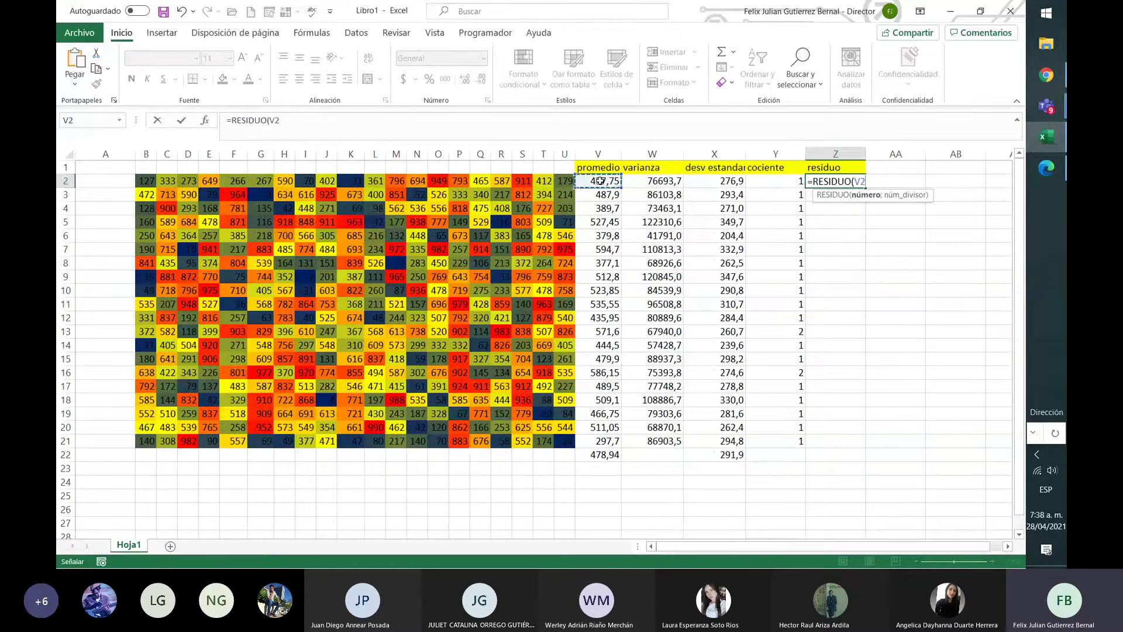
type(";")
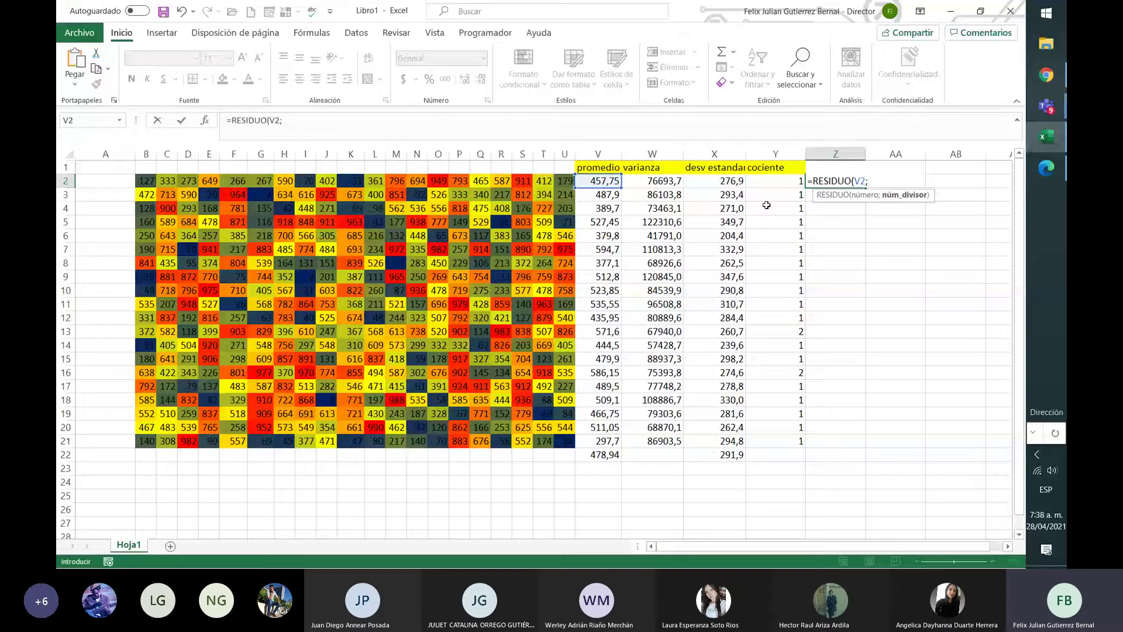
left_click(740, 181)
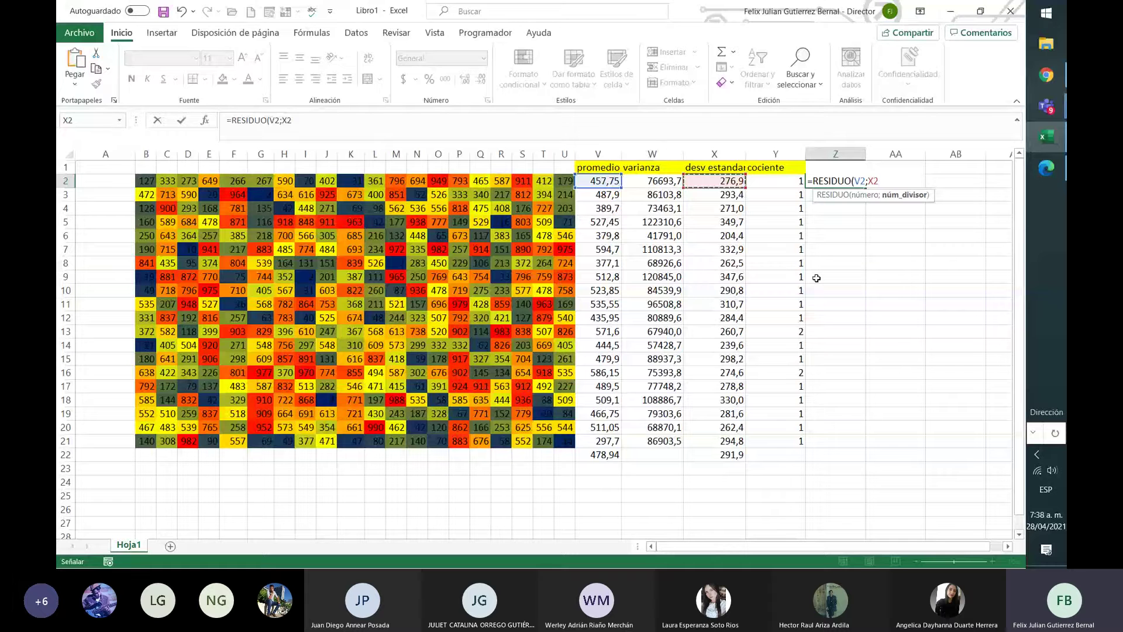
type(")")
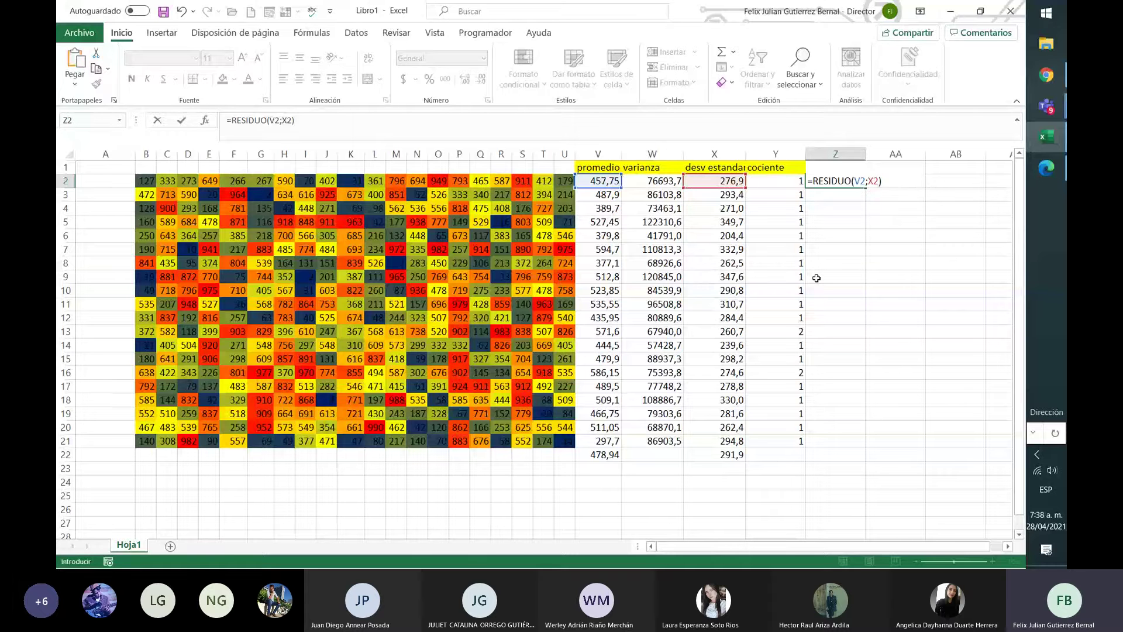
key("Return")
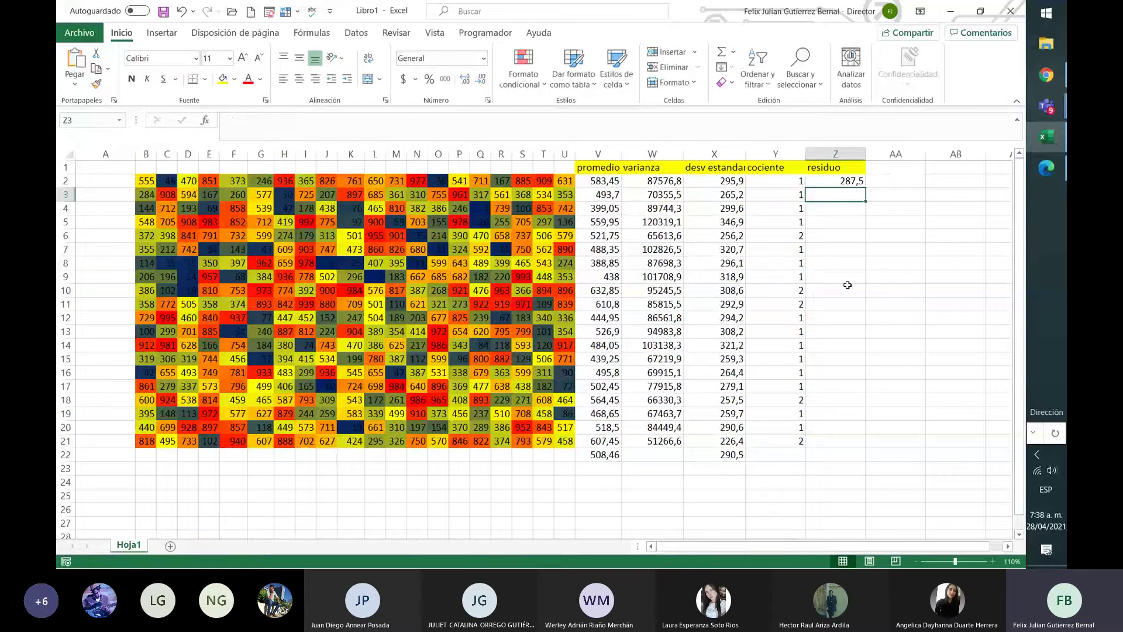
left_click(837, 180)
left_click_drag(864, 187, 867, 440)
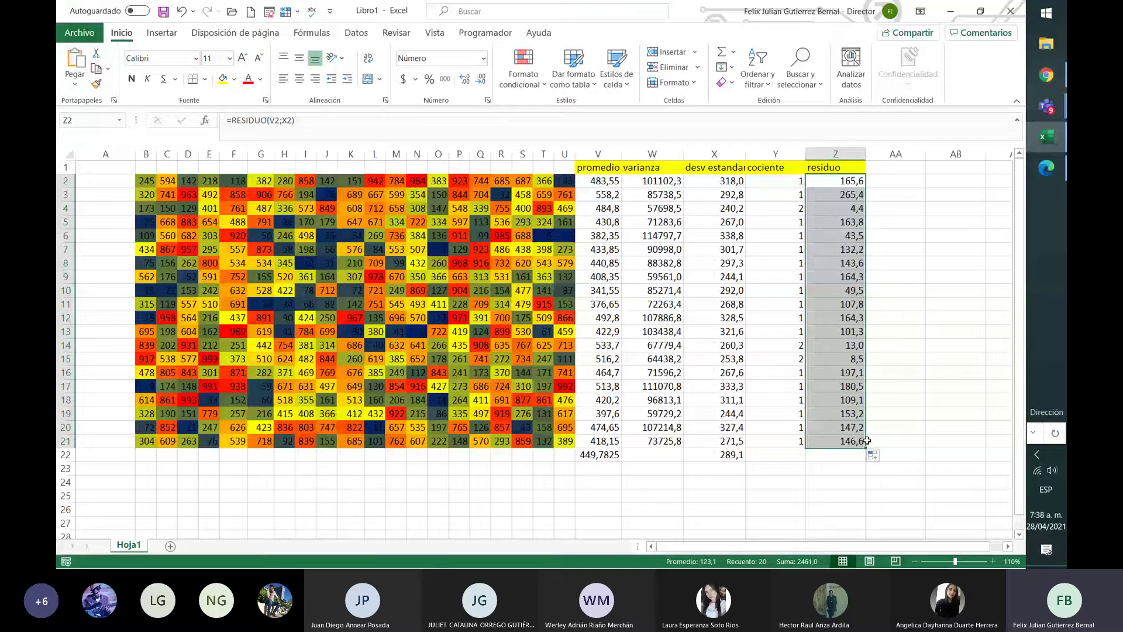
Examine the average, standard deviation and remainder in row 2 to see how the remainder is derived.
left_click(611, 181)
left_click(724, 180)
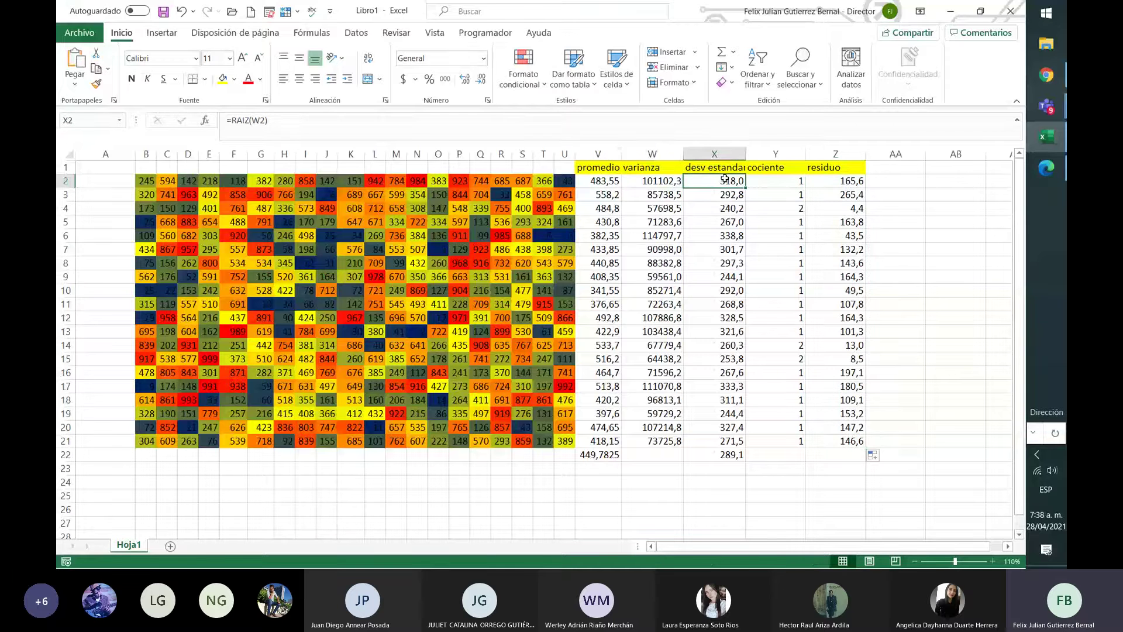
left_click(611, 181)
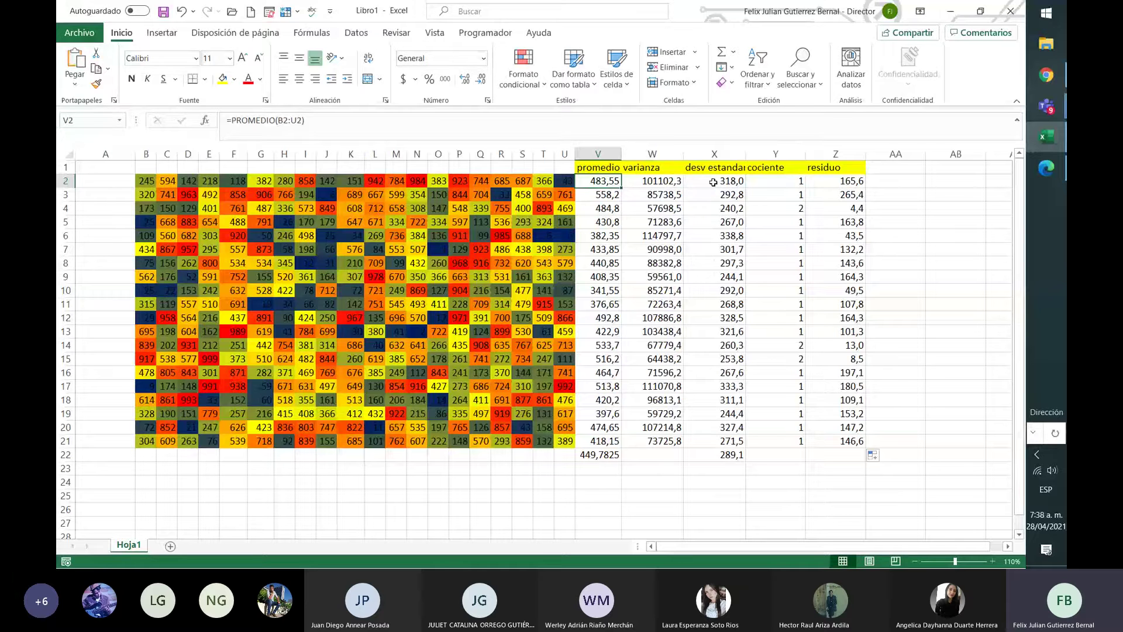
left_click(852, 181)
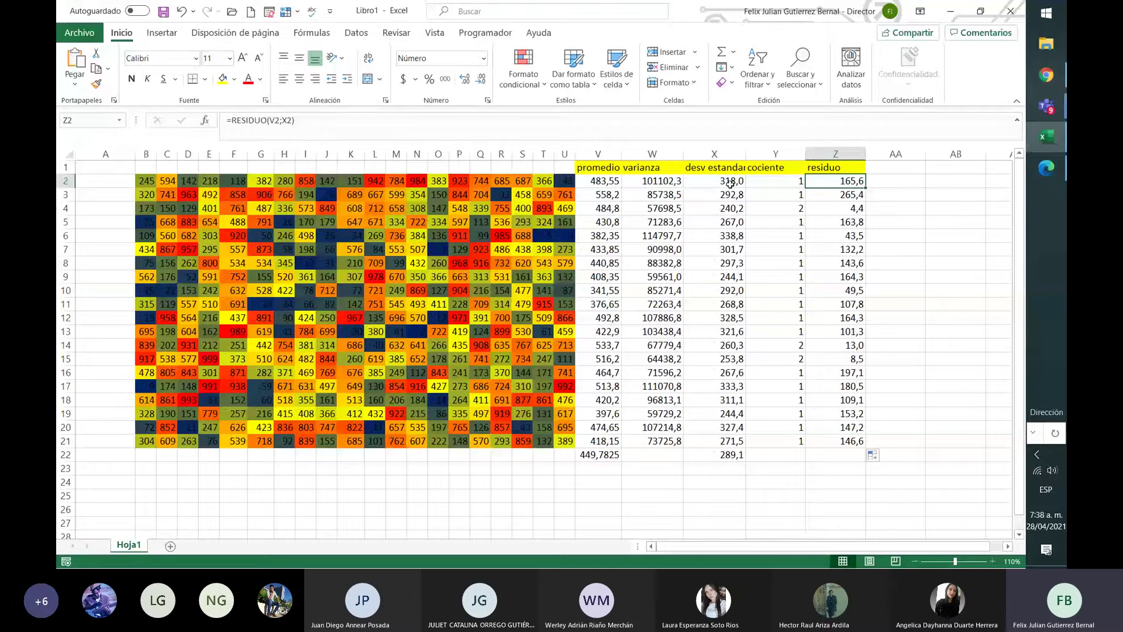
left_click(597, 181)
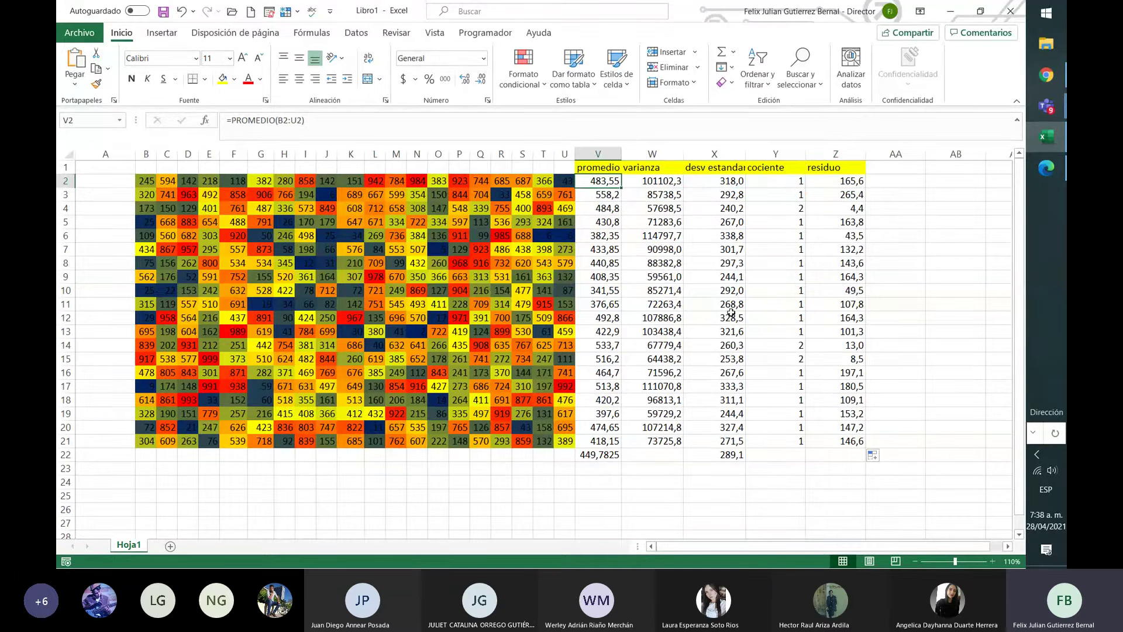
Autofit the residuo and cociente columns to their contents, and recalculate the random values in B2:U21.
double_click(865, 153)
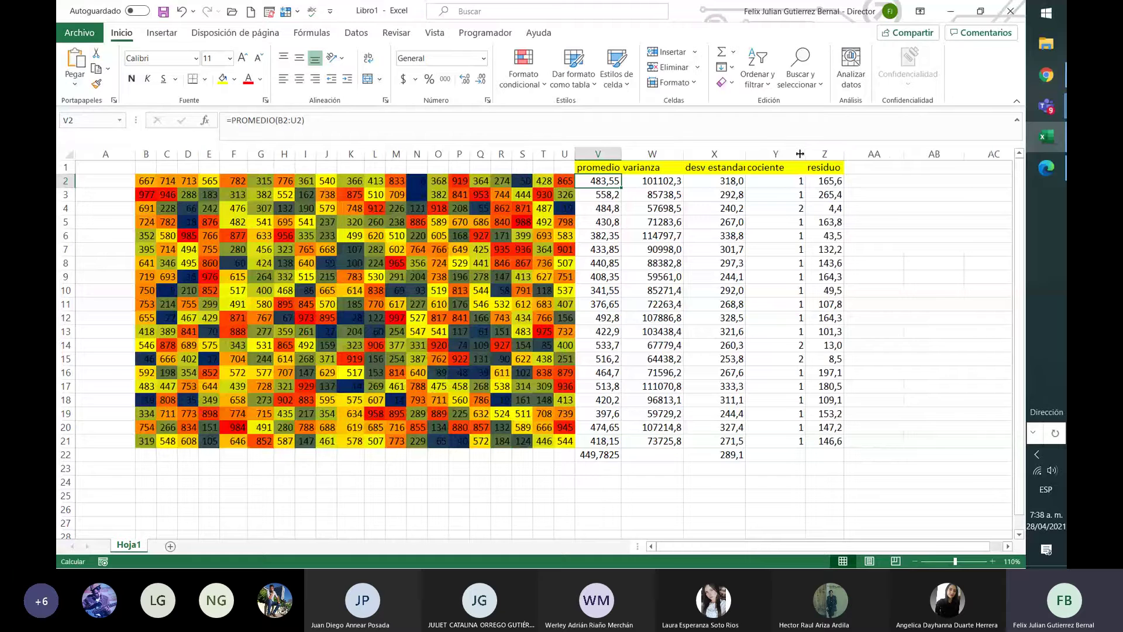
double_click(800, 153)
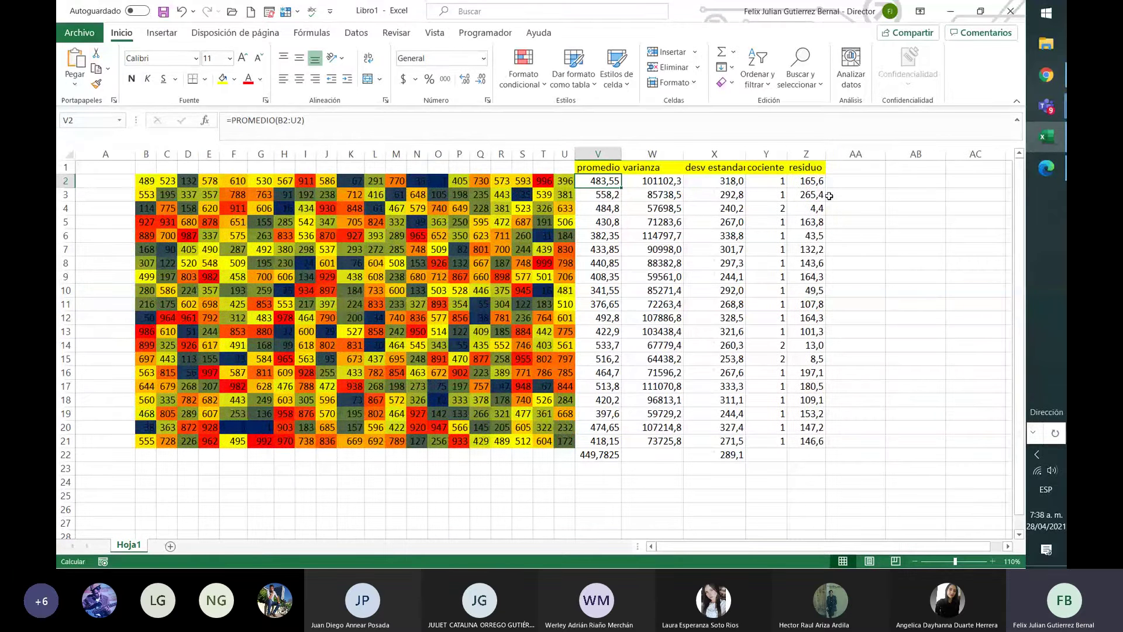
key("F9")
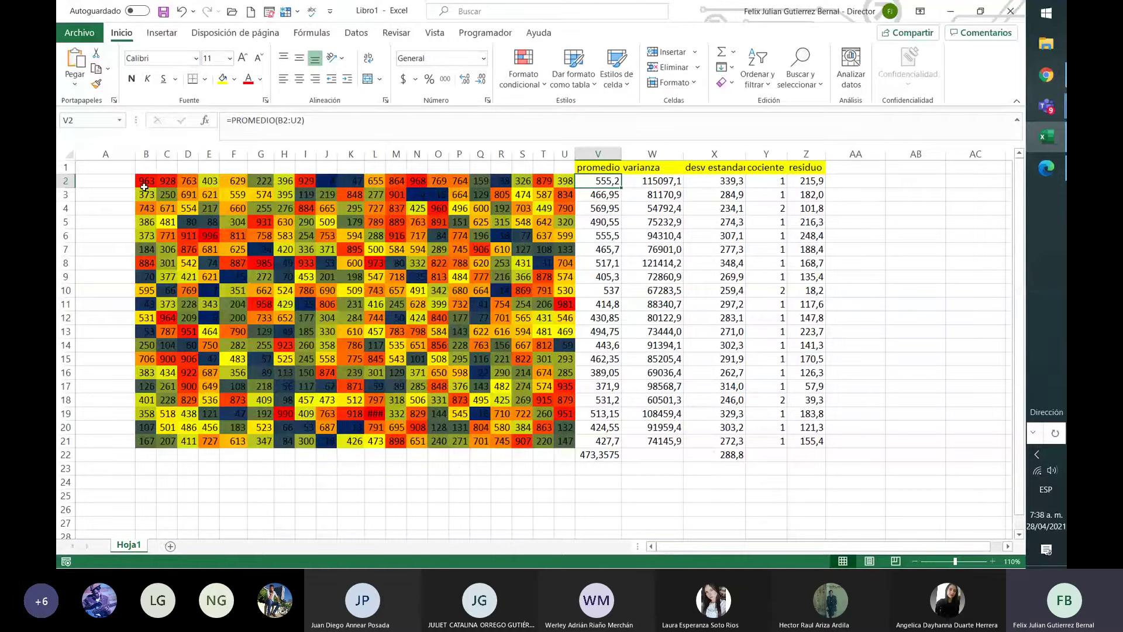
left_click_drag(144, 187, 568, 445)
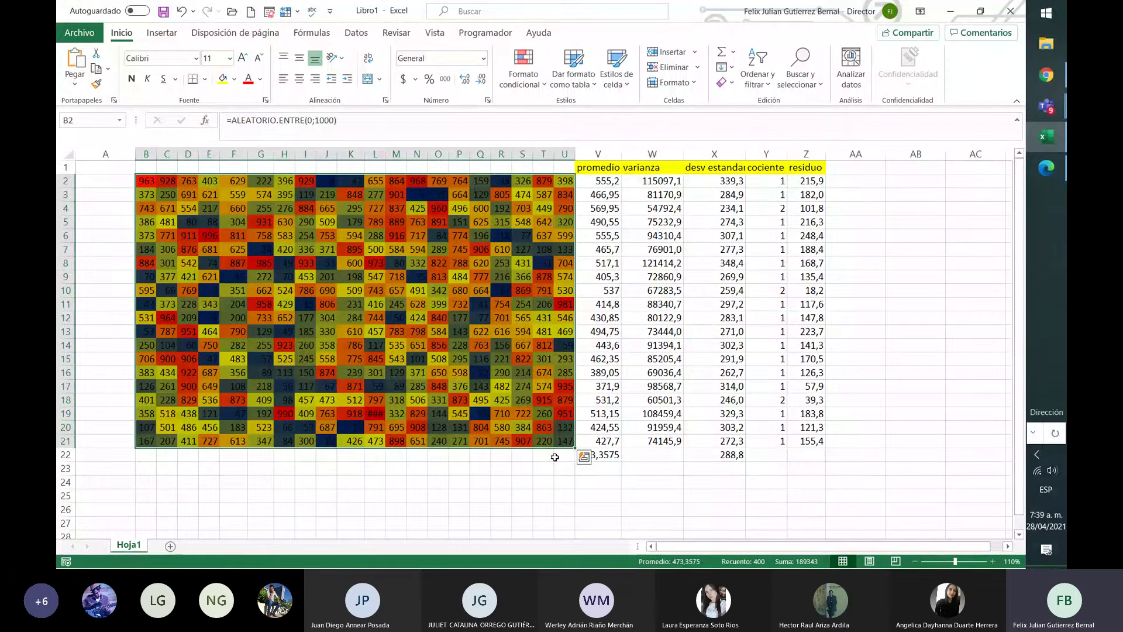
Add the column header "indicador" in cell AA1.
left_click(856, 168)
type("indicad")
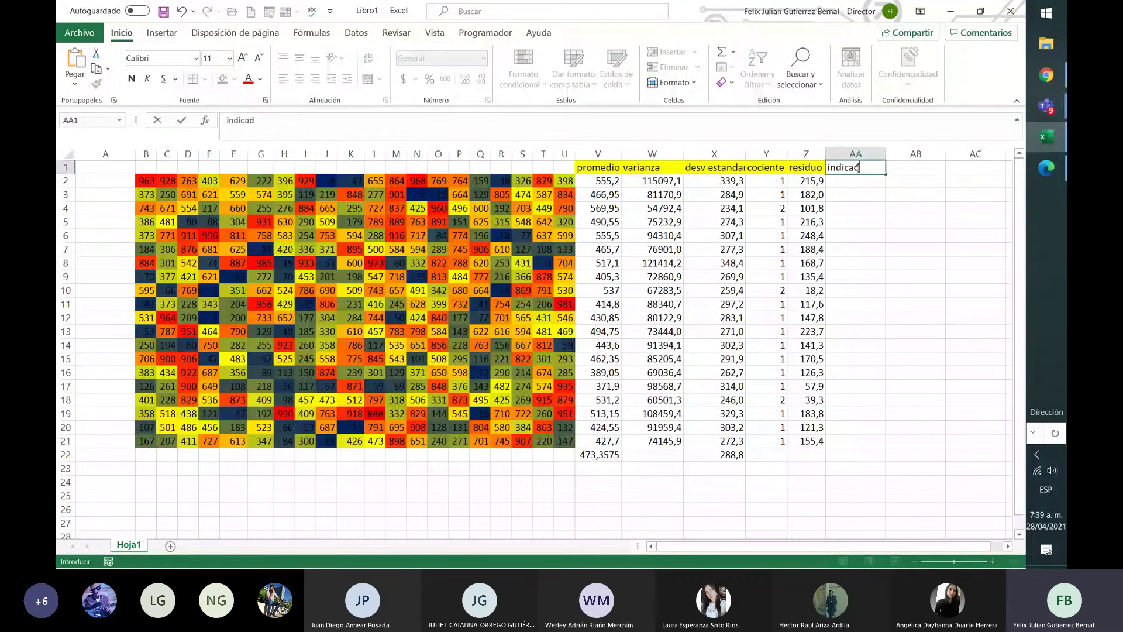
type("or")
key("Return")
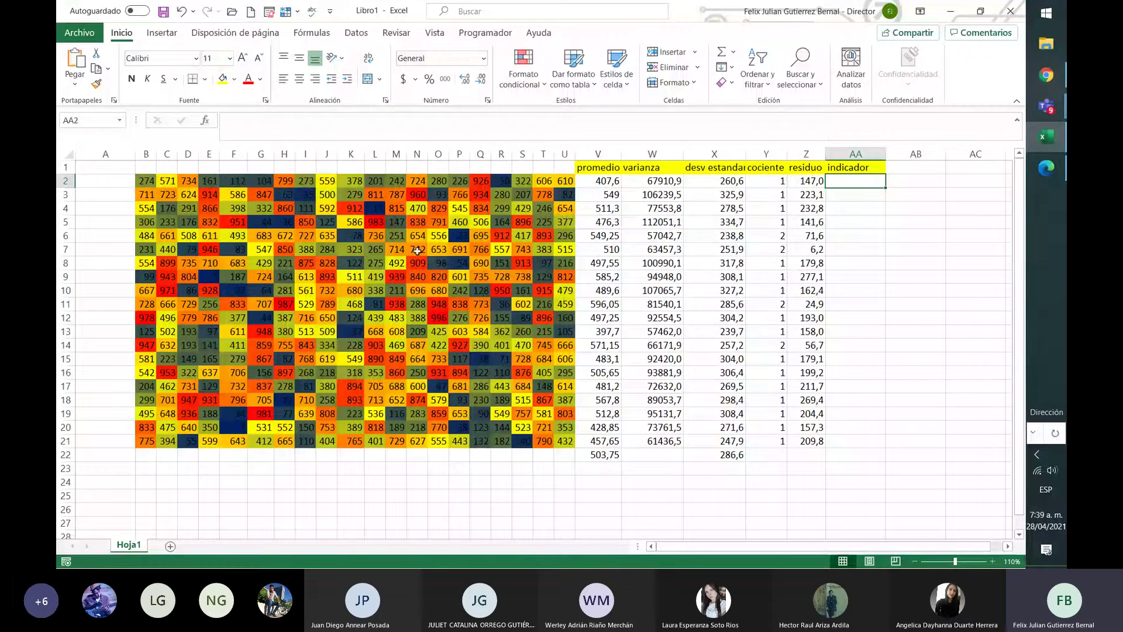
Enter the value 2021 in cell A1.
left_click(122, 172)
type("2021")
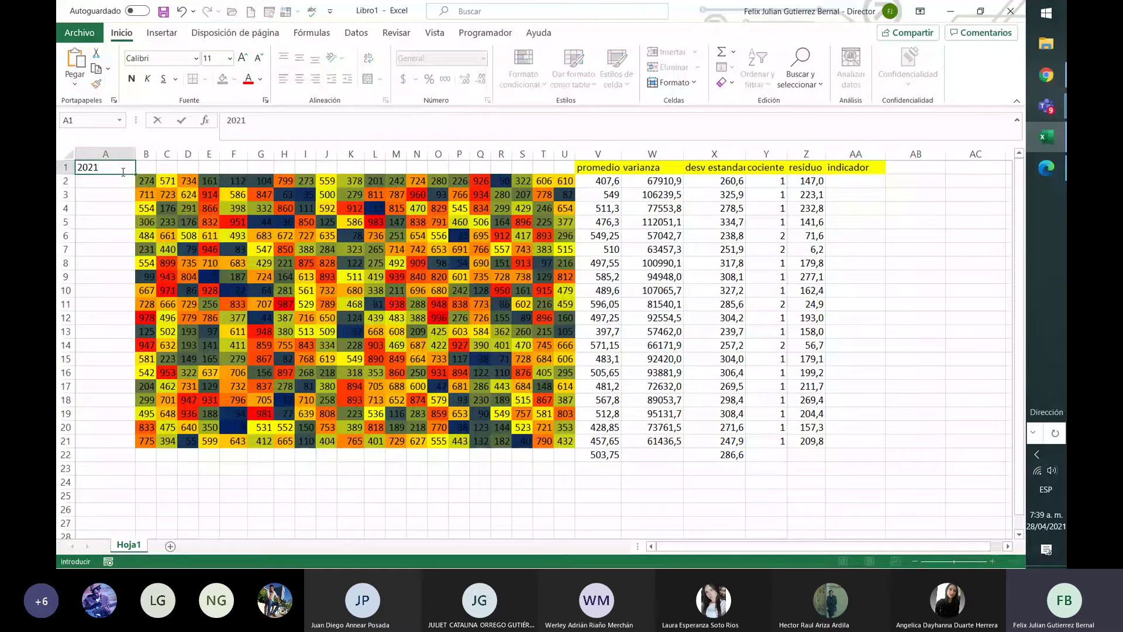
key("Return")
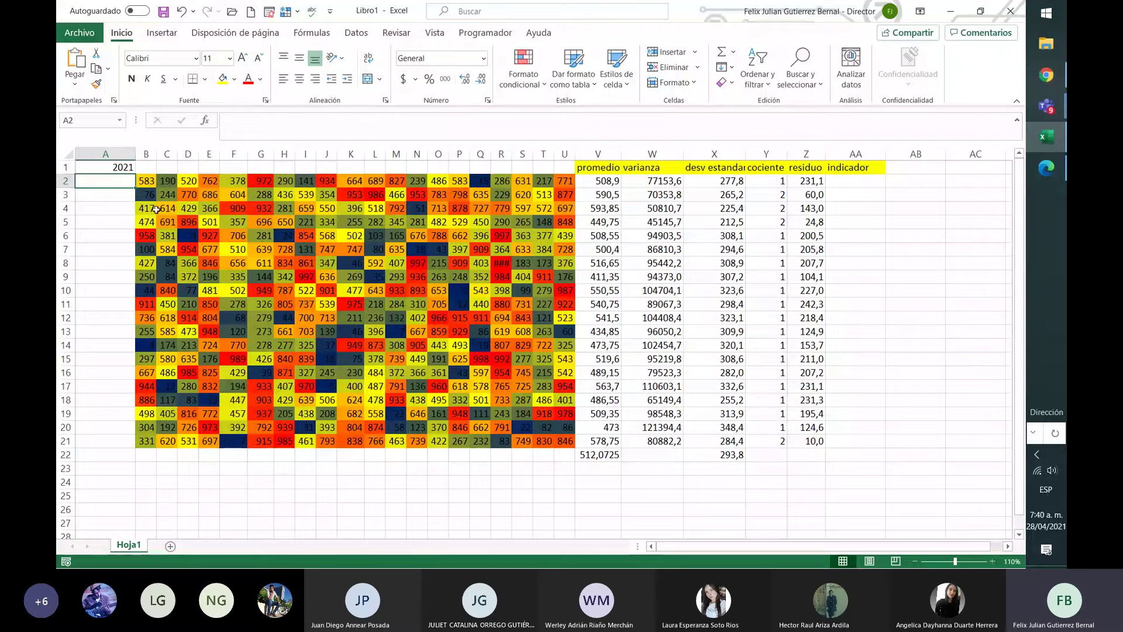
Enter =Z2*A1 in AA2 and fill the formula down through AA21.
left_click_drag(145, 181, 559, 443)
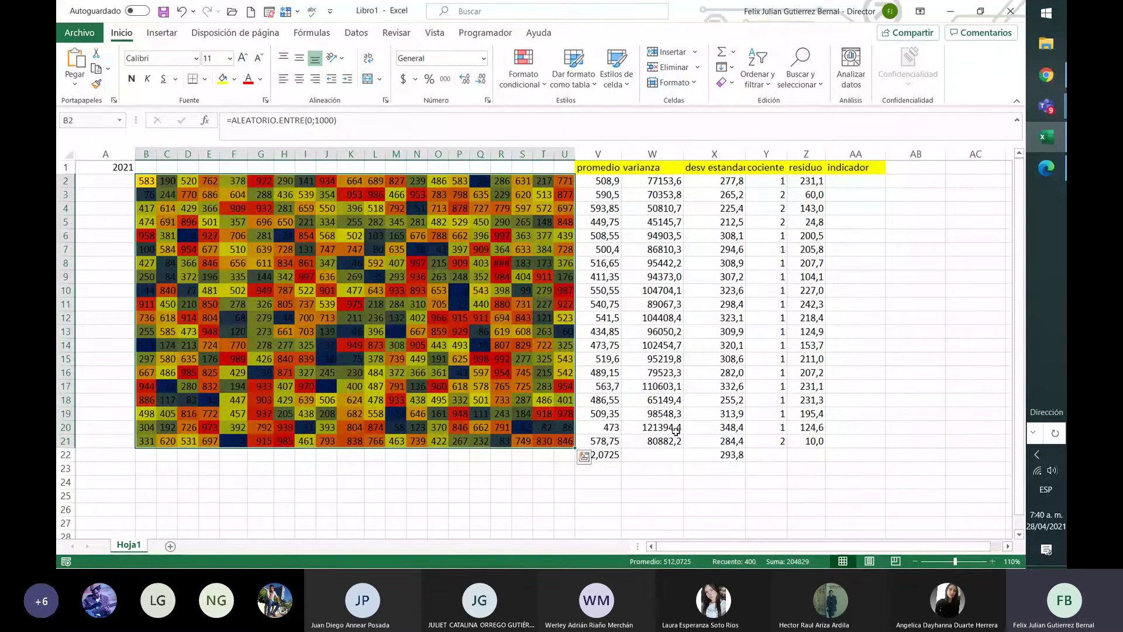
left_click(846, 182)
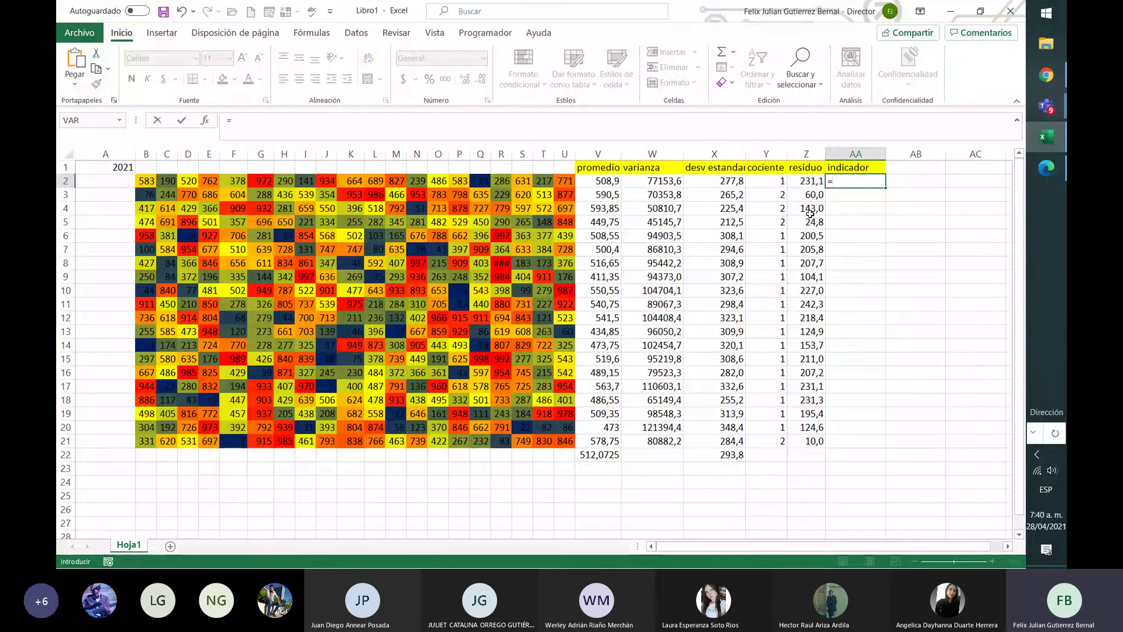
left_click(810, 180)
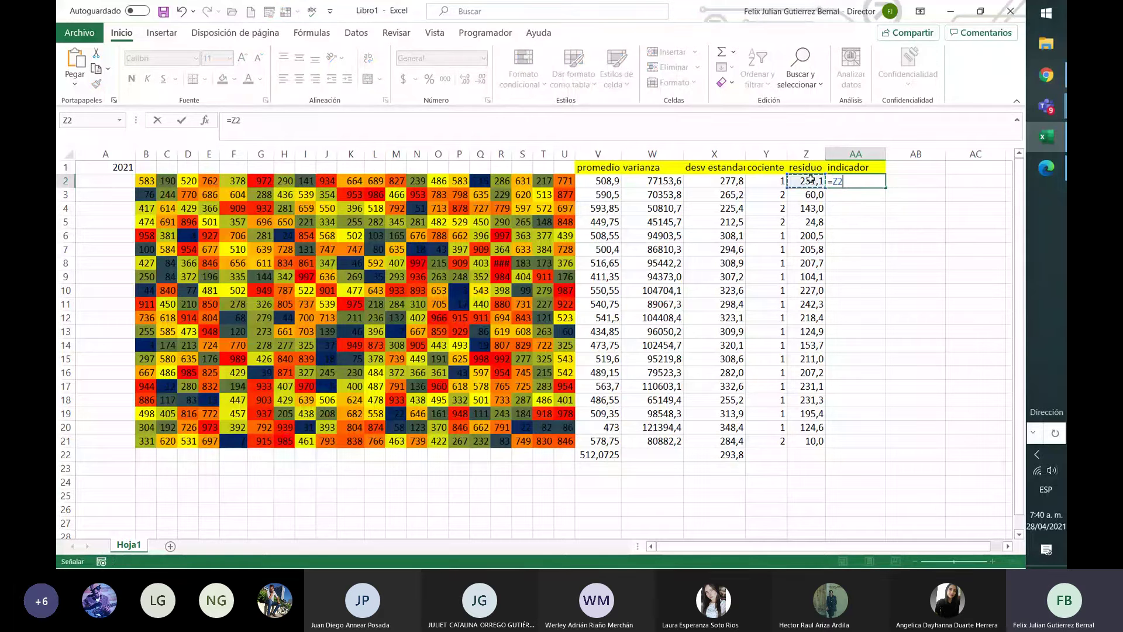
type("*")
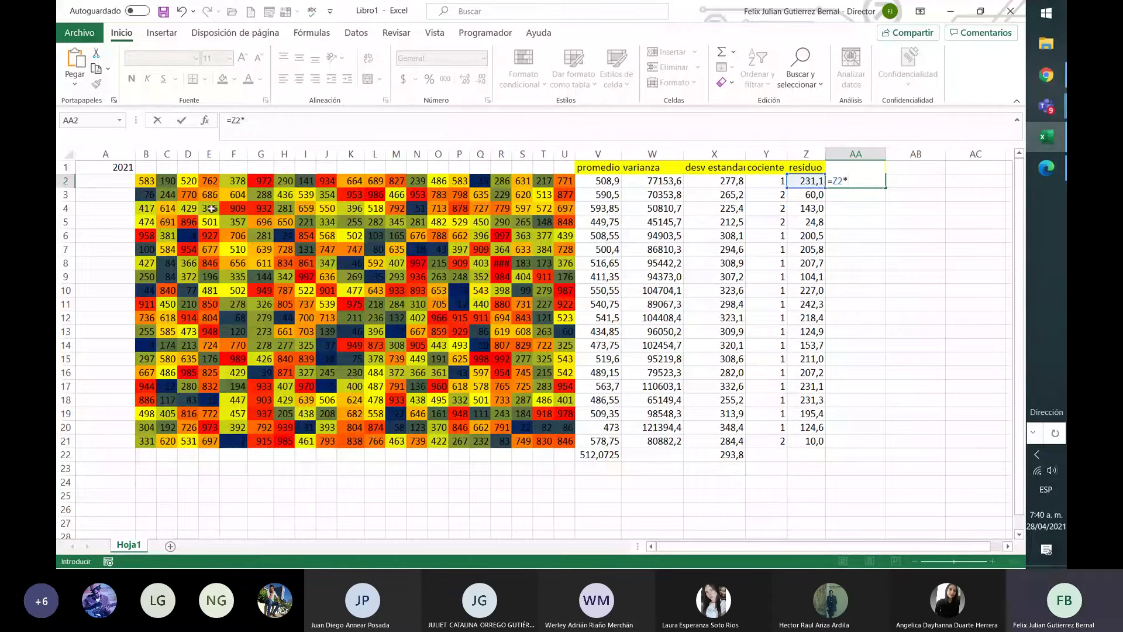
left_click(126, 166)
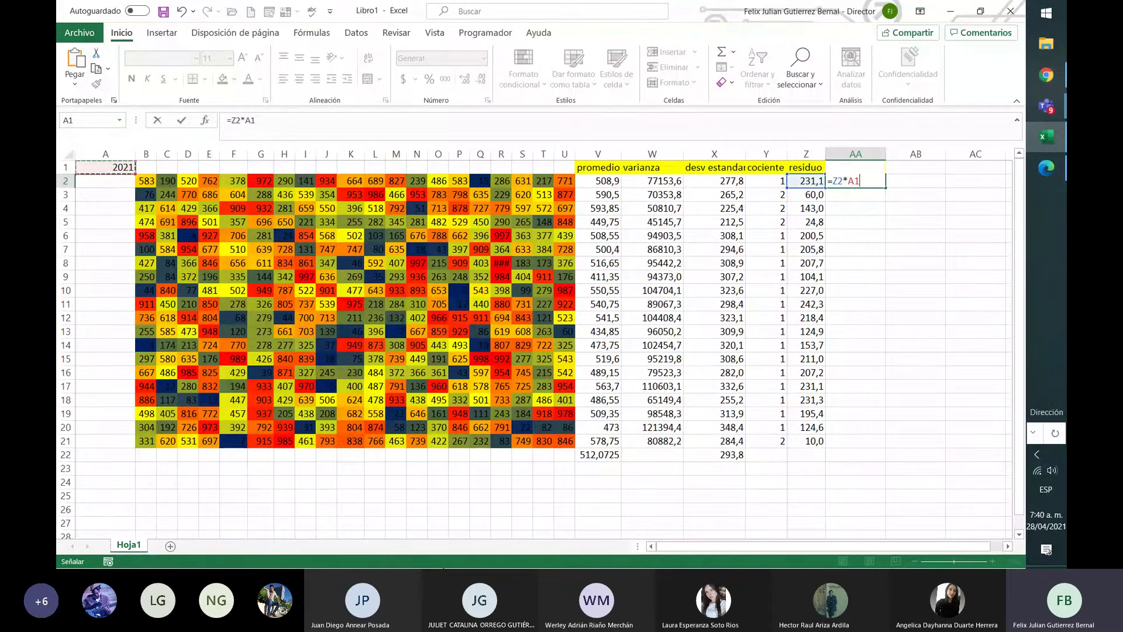
key("Return")
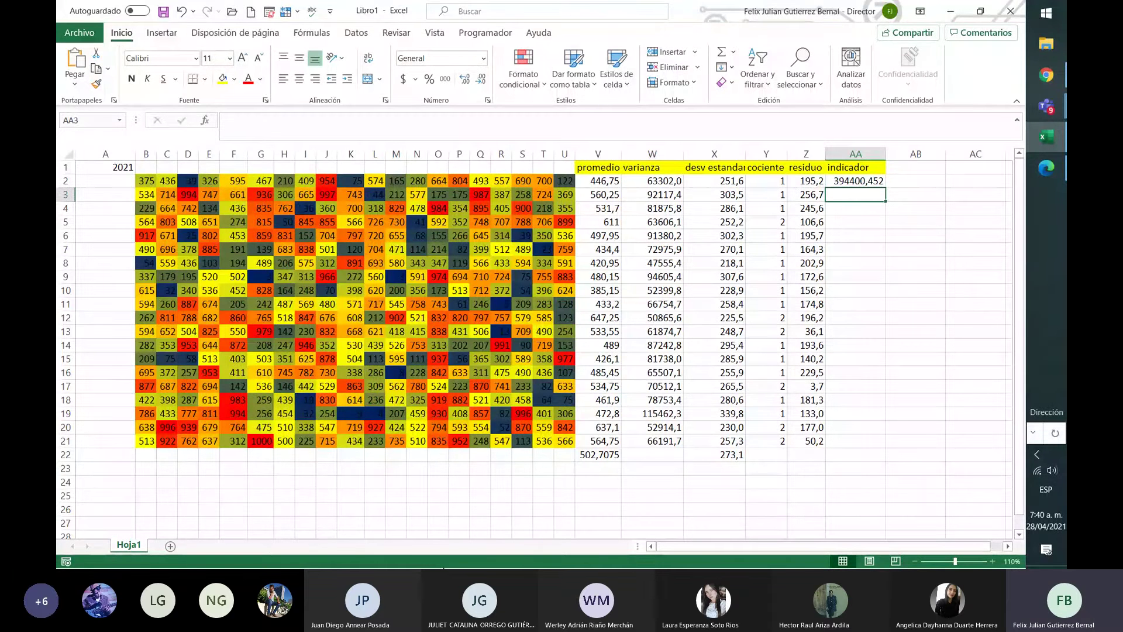
left_click(869, 179)
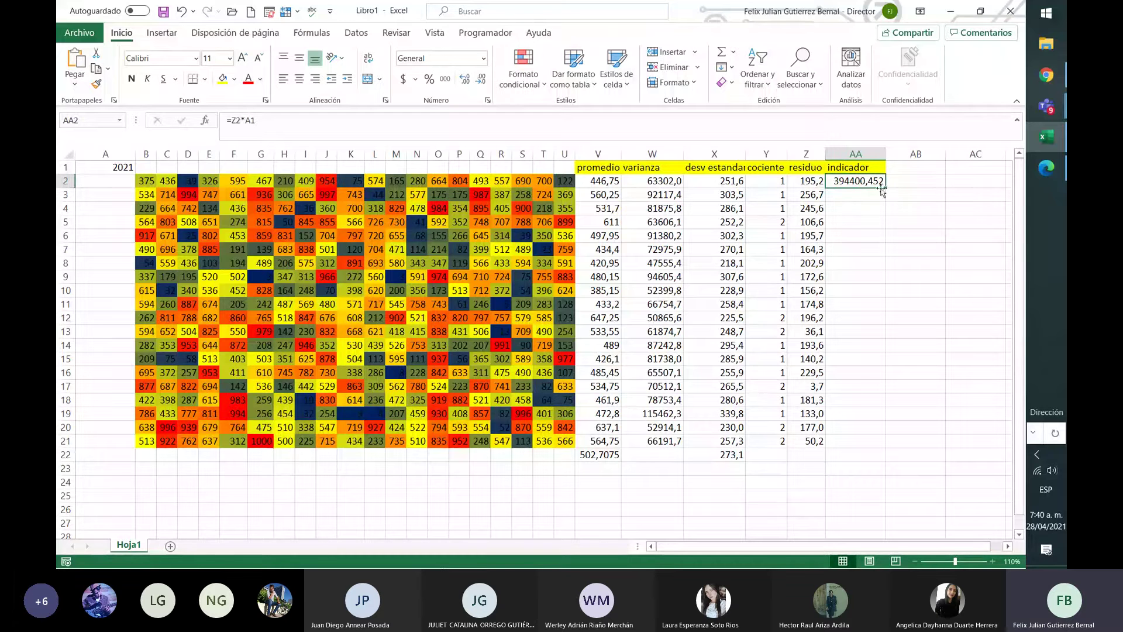
left_click_drag(882, 191, 900, 453)
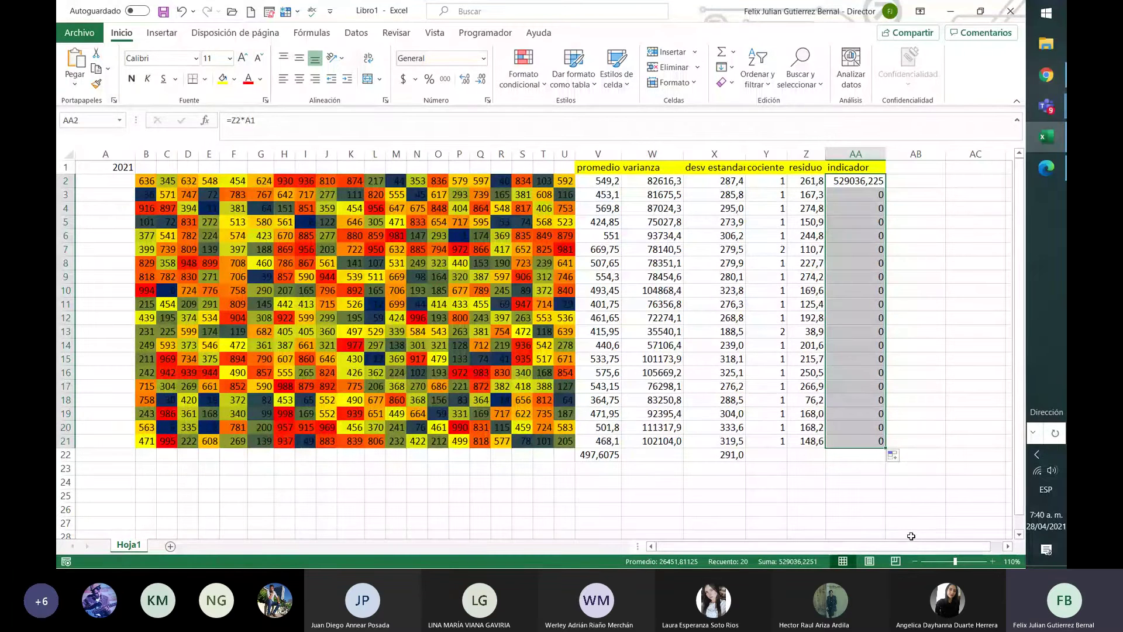
Examine the cell references in the indicador formulas of AA2 and AA3.
left_click(868, 186)
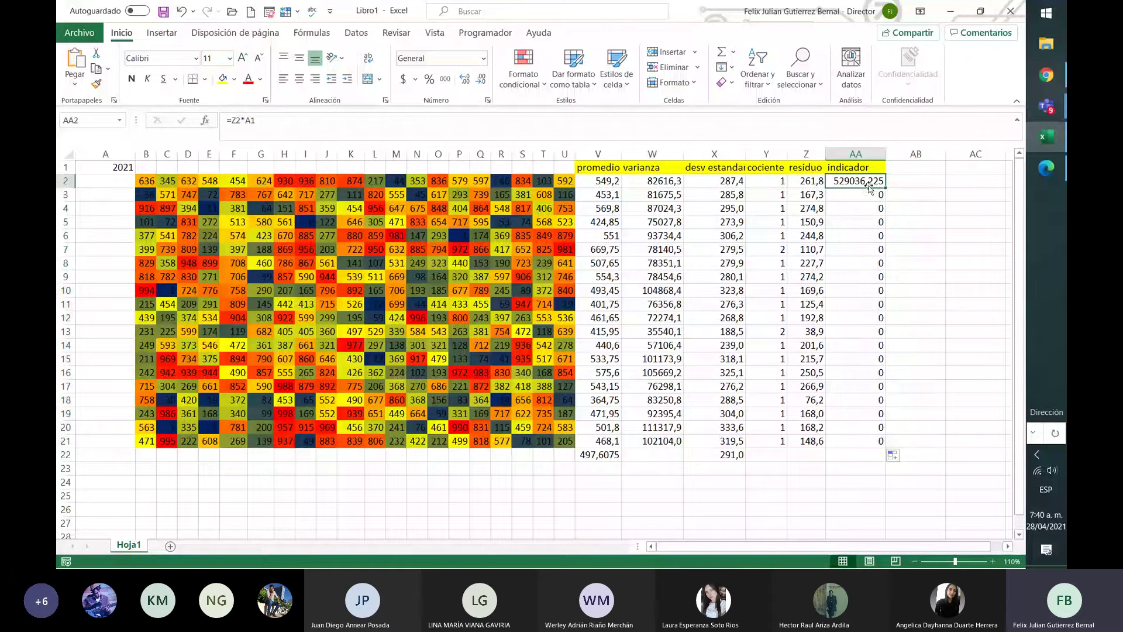
triple_click(241, 120)
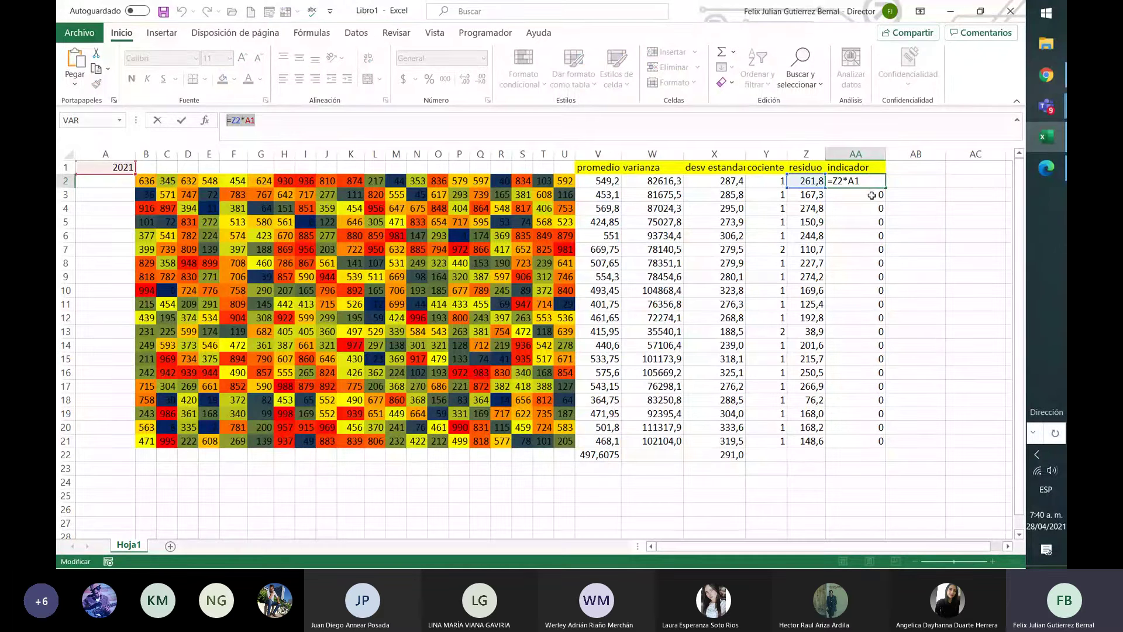
key("Return")
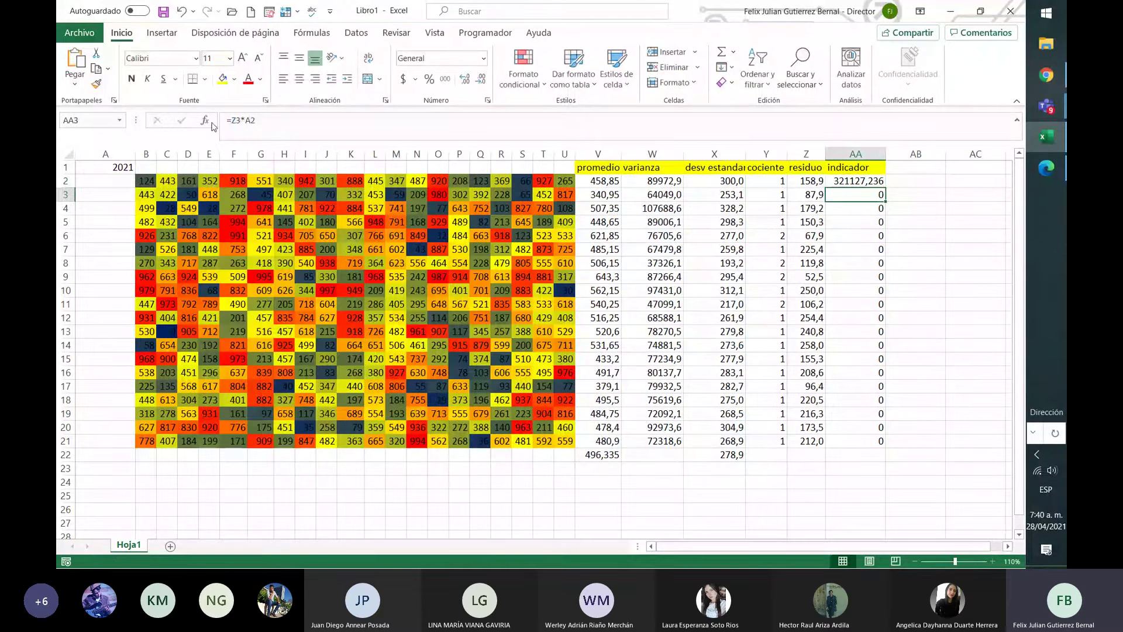
triple_click(240, 120)
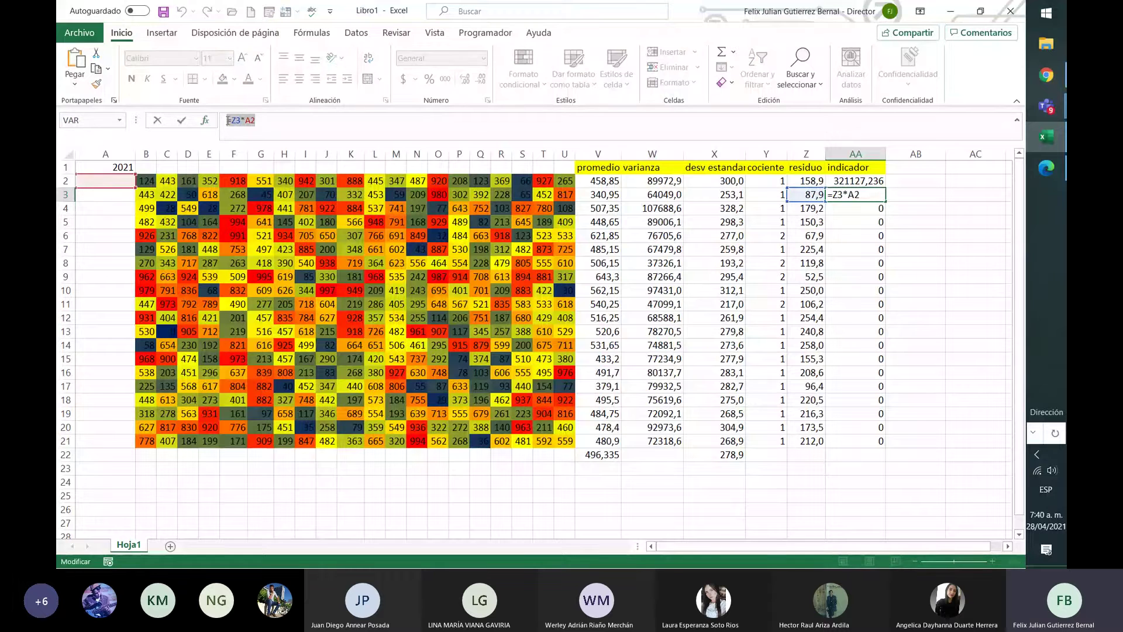
left_click(130, 165)
key("Escape")
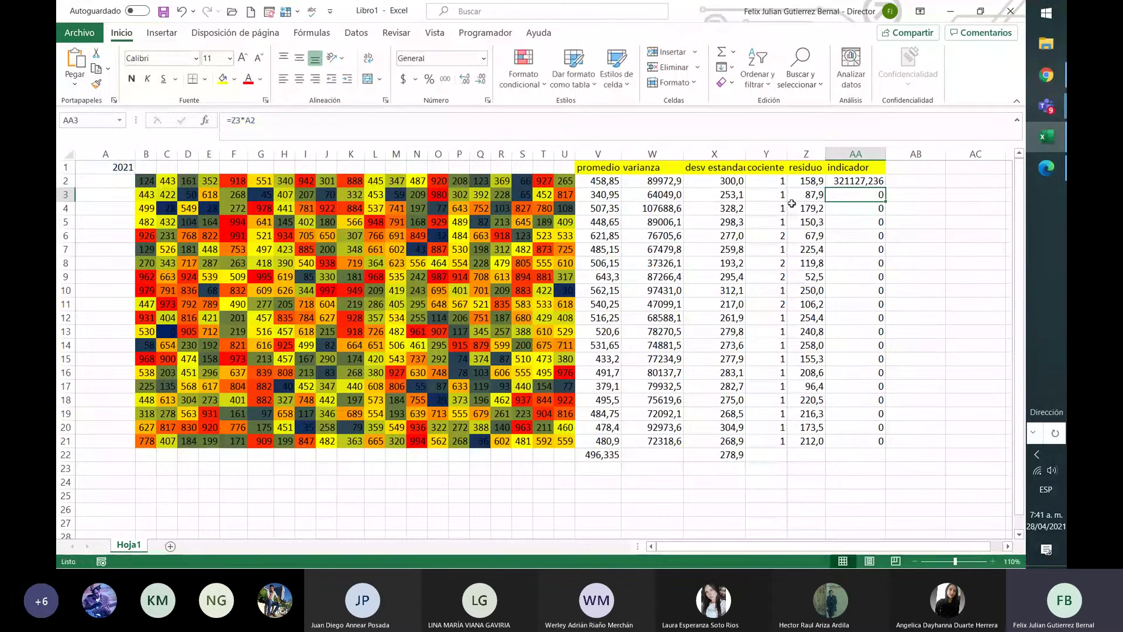
Make the A1 reference absolute in AA2 so the formula reads =Z2*$A$1.
left_click(879, 182)
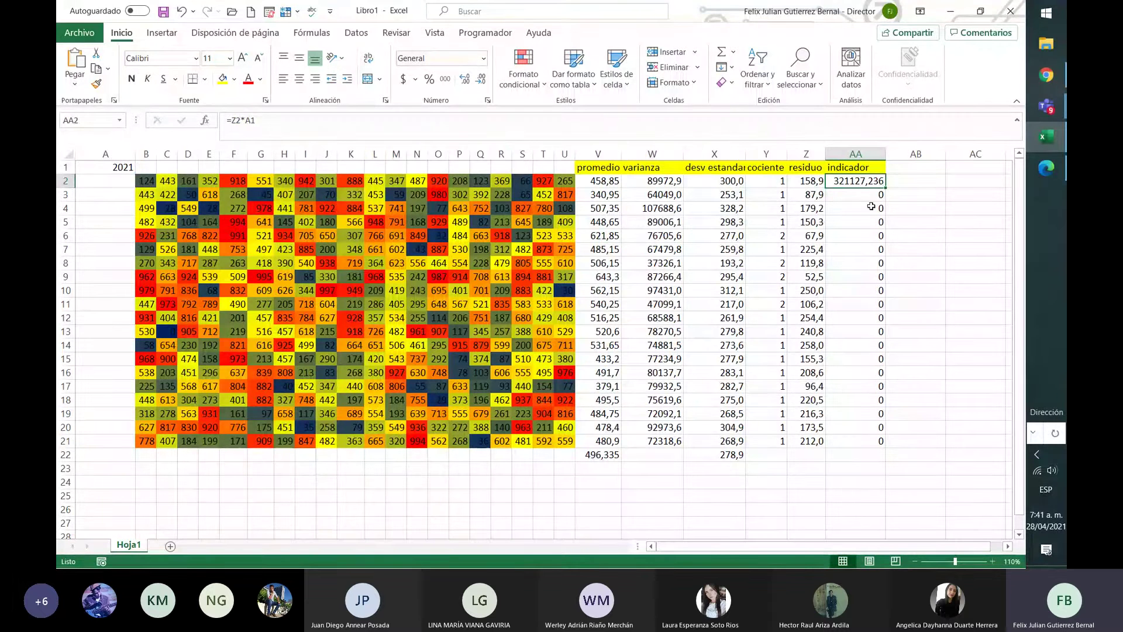
left_click(247, 126)
type("$A")
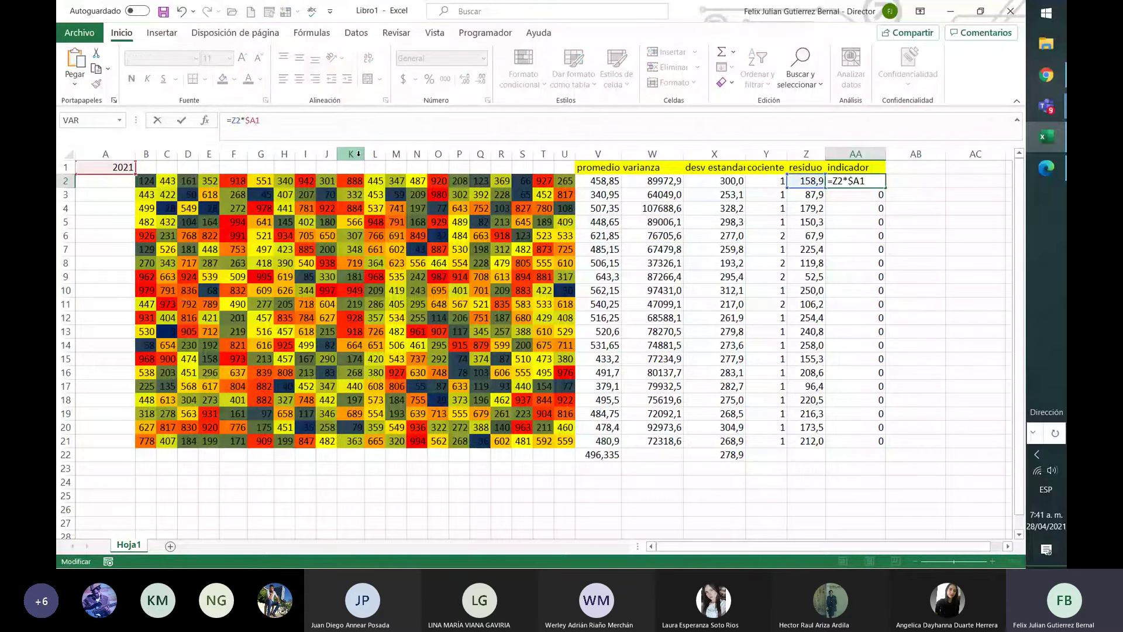
type("$")
key("ctrl+Return")
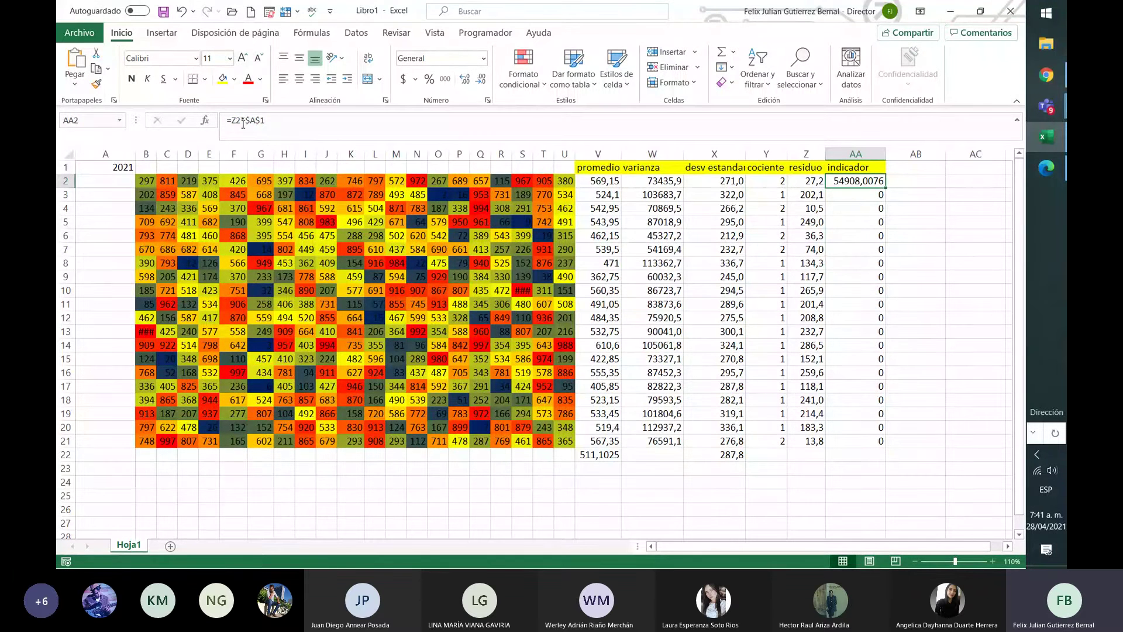
left_click_drag(245, 123, 268, 121)
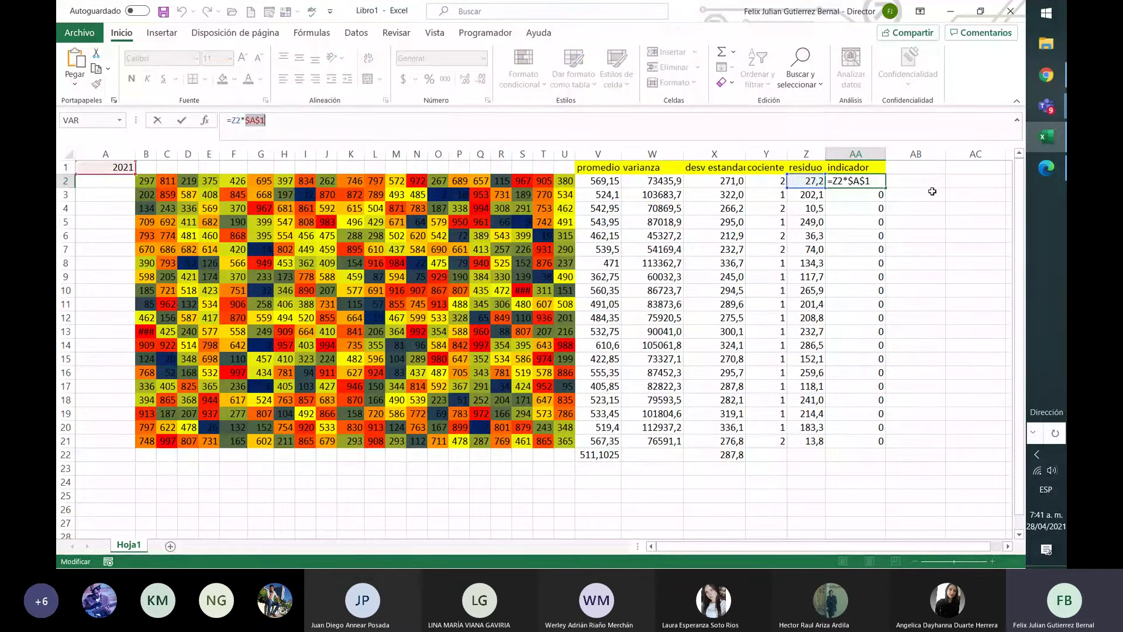
key("Return")
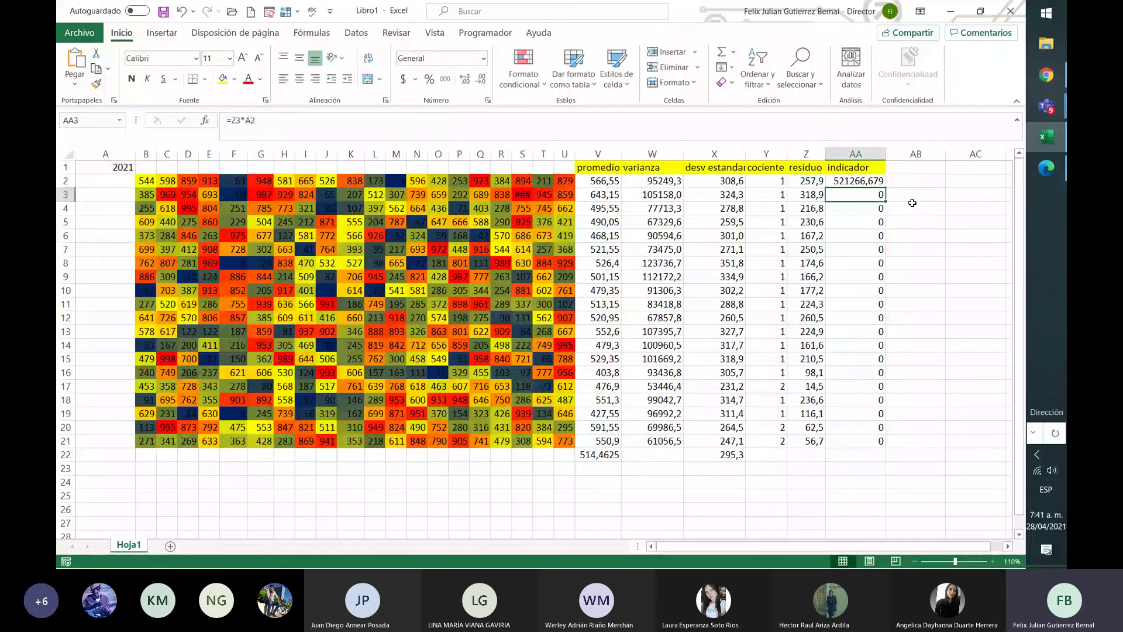
Fill the corrected indicador formula from AA2 down through AA21.
key("Down")
key("Down")
key("Down")
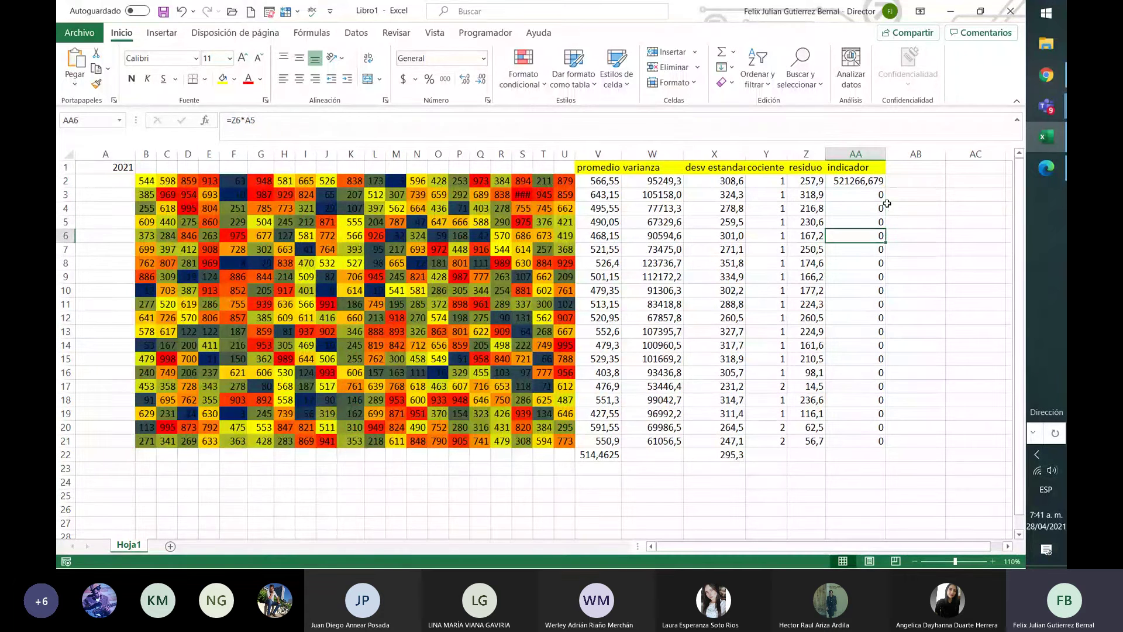
left_click(880, 185)
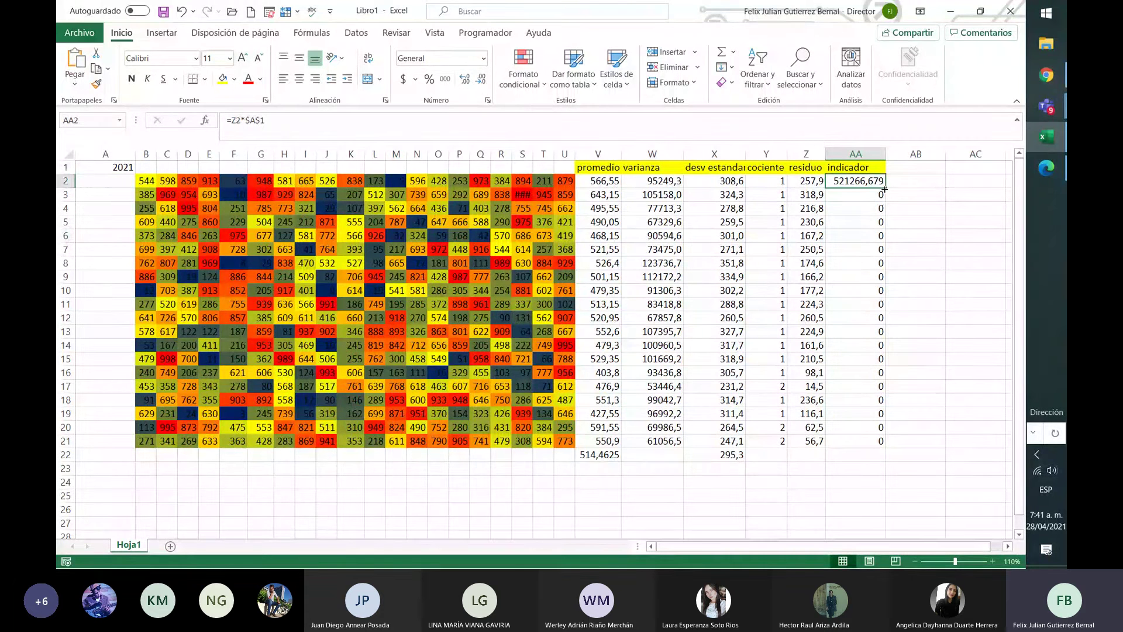
left_click_drag(884, 189, 880, 443)
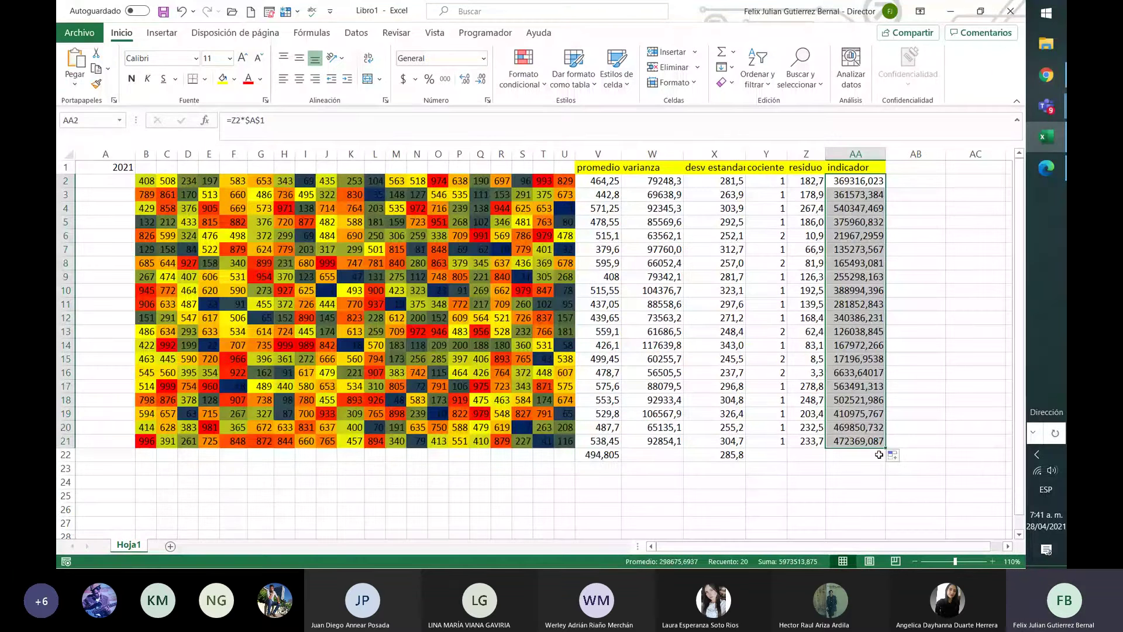
Check row by row how the residuo and $A$1 references behave in the indicador formulas of AA2:AA21.
left_click(866, 181)
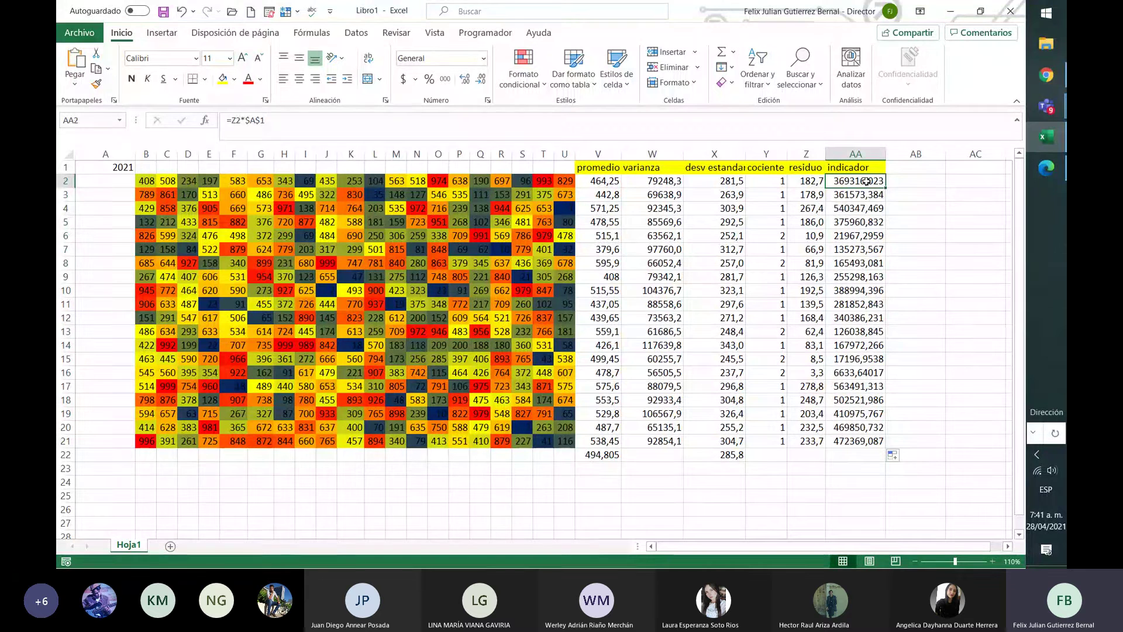
key("Down")
key("Down")
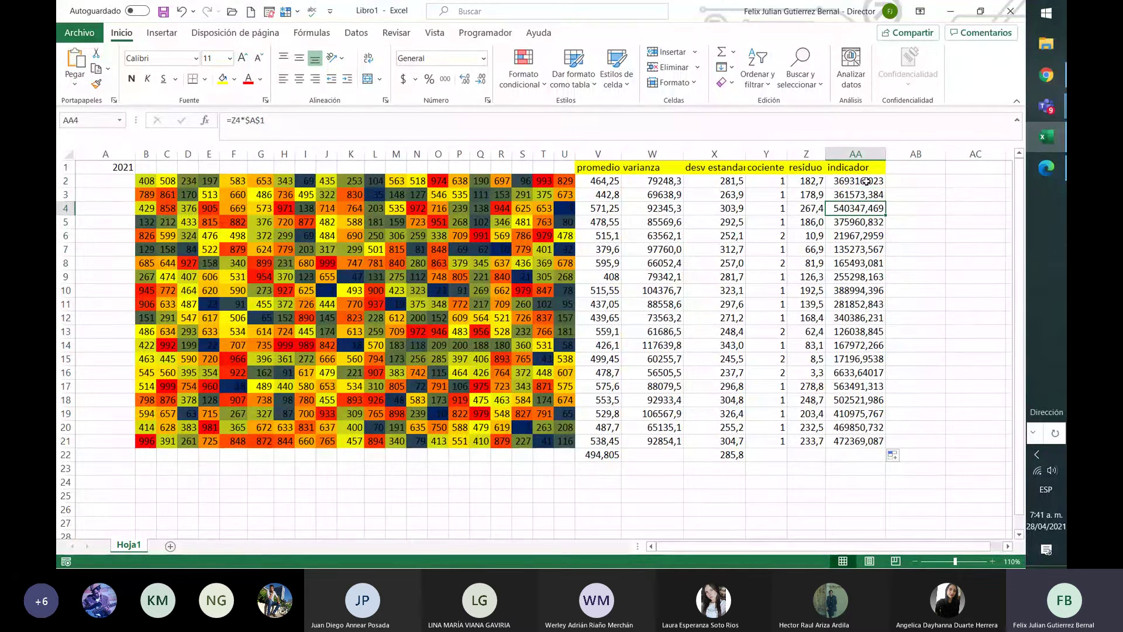
key("Up")
key("Up")
key("Up")
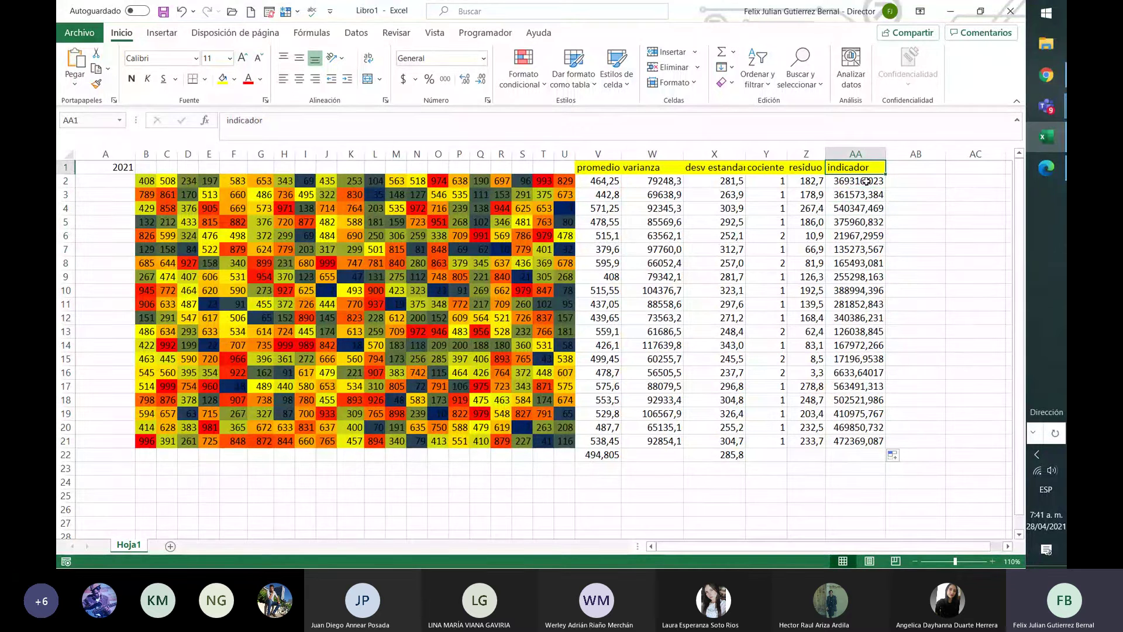
key("Down")
key("Down")
key("Down")
key("Down")
key("Down")
key("Down")
key("Down")
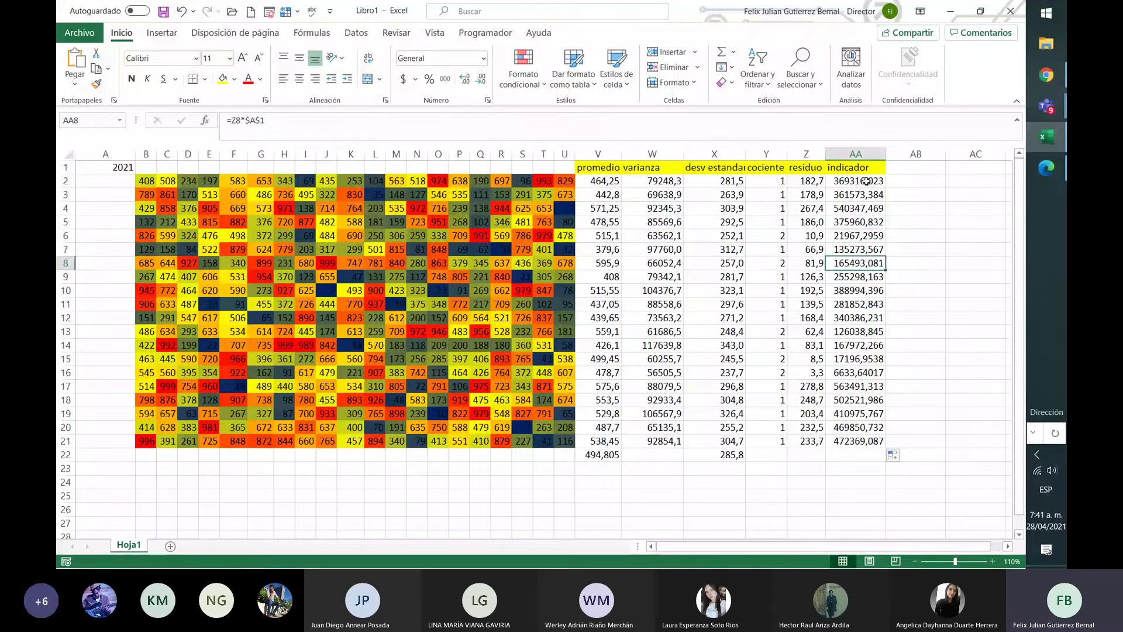
key("Down")
key("Down")
key("Down")
key("Down")
key("Down")
key("Down")
key("Down")
key("Down")
key("Down")
key("Down")
key("Down")
key("Down")
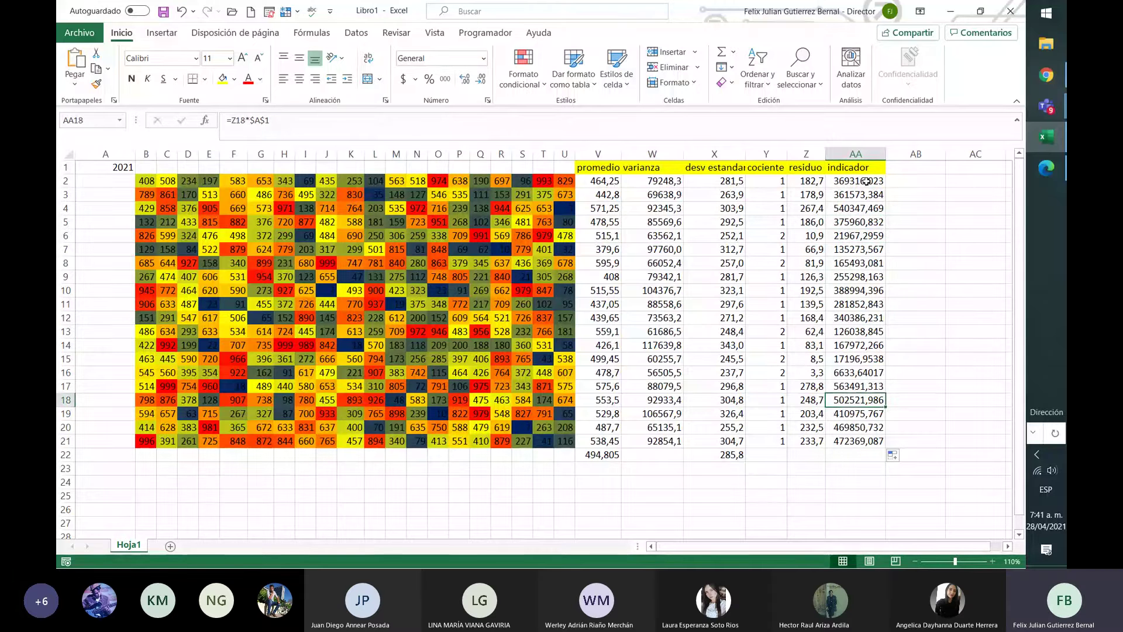
key("Up")
key("Up")
key("Up")
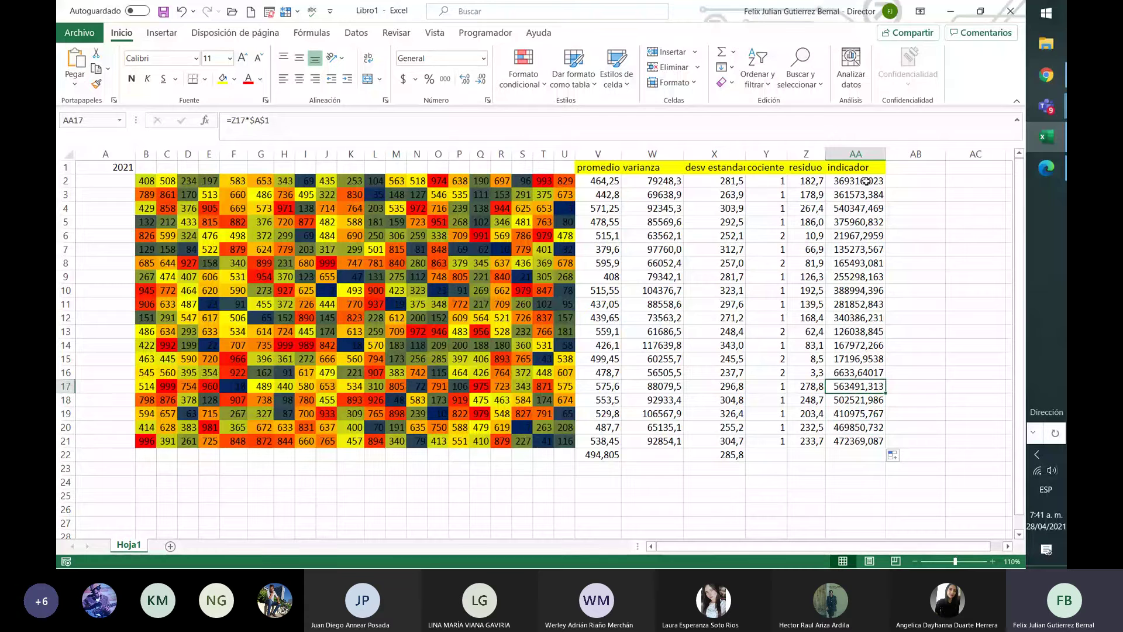
key("Up")
key("Up")
key("Up")
key("Up")
key("Up")
key("Up")
key("Up")
key("Up")
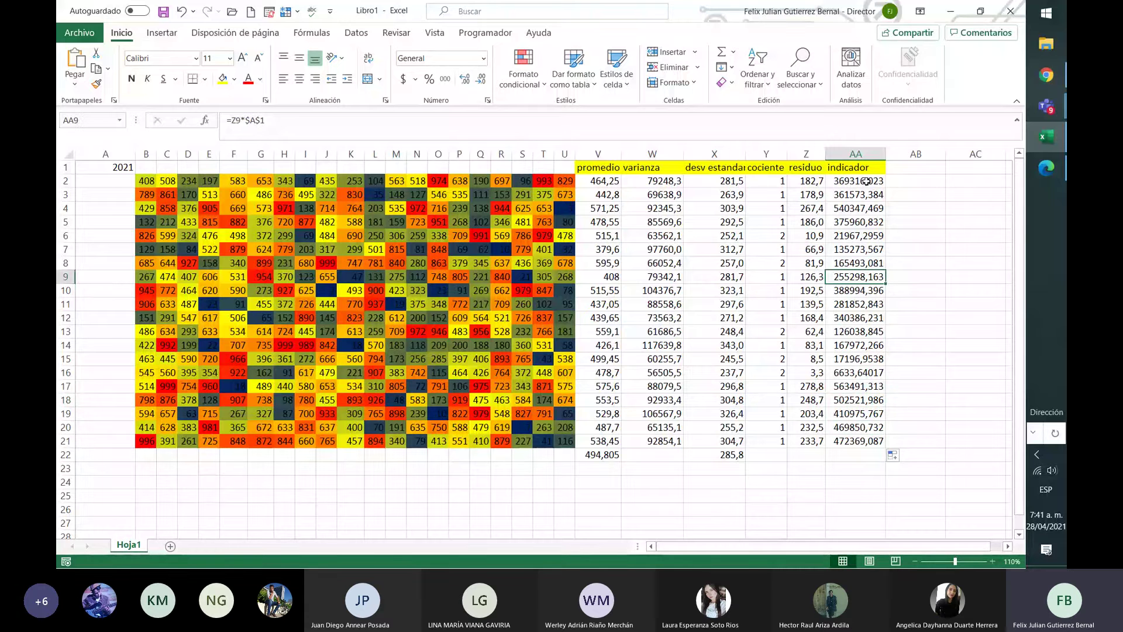
left_click(866, 182)
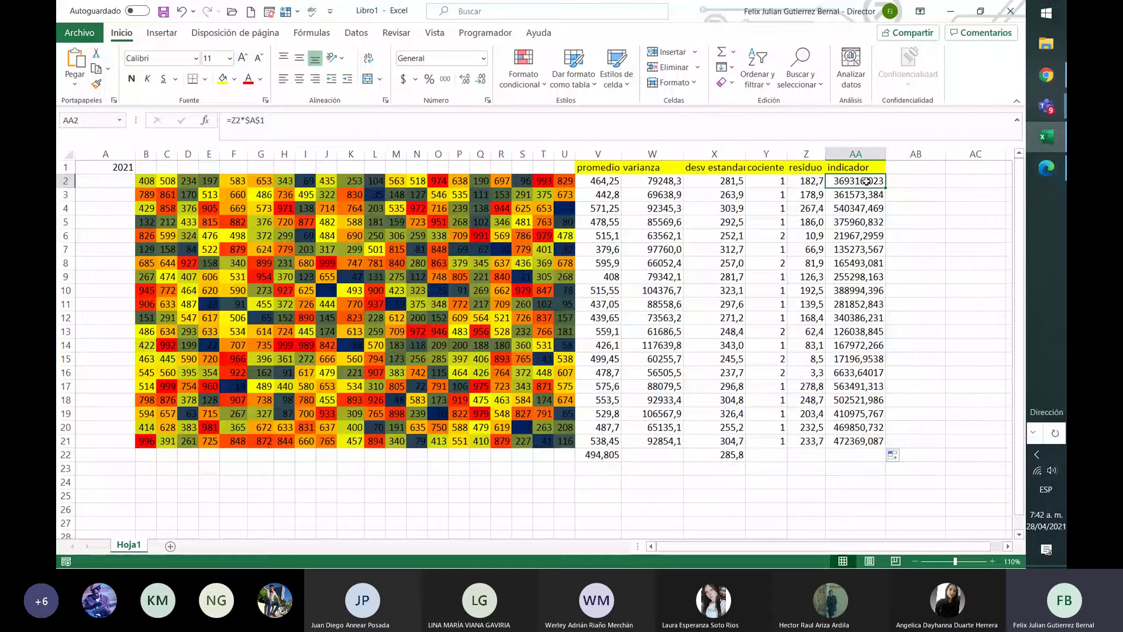
key("Down")
key("Down")
key("Down")
key("Down")
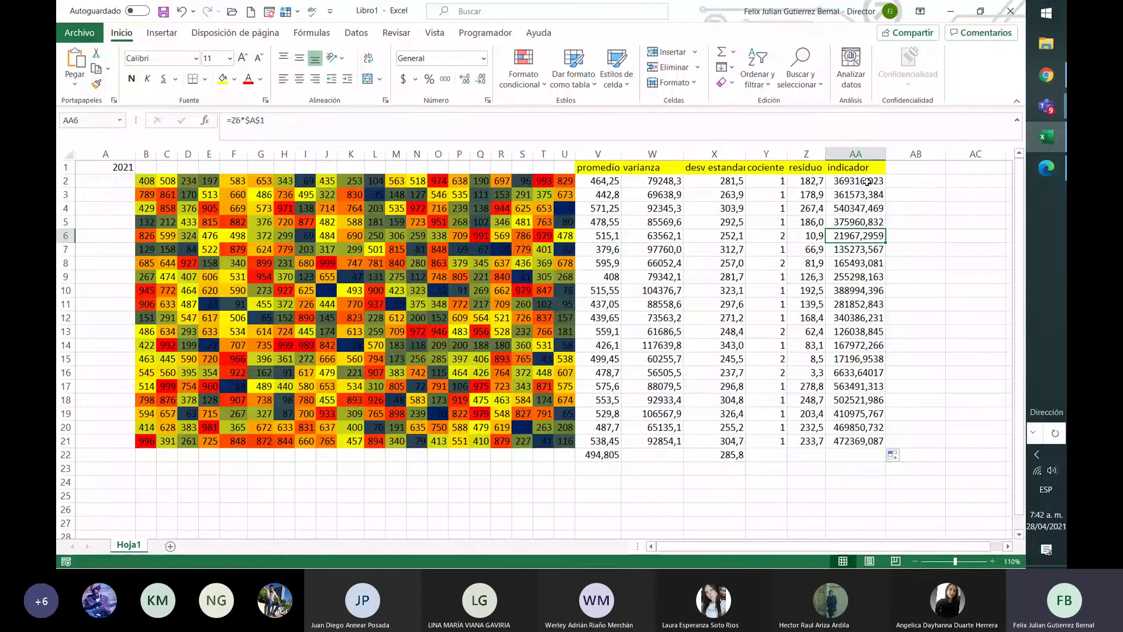
key("Down")
key("Down")
key("Down")
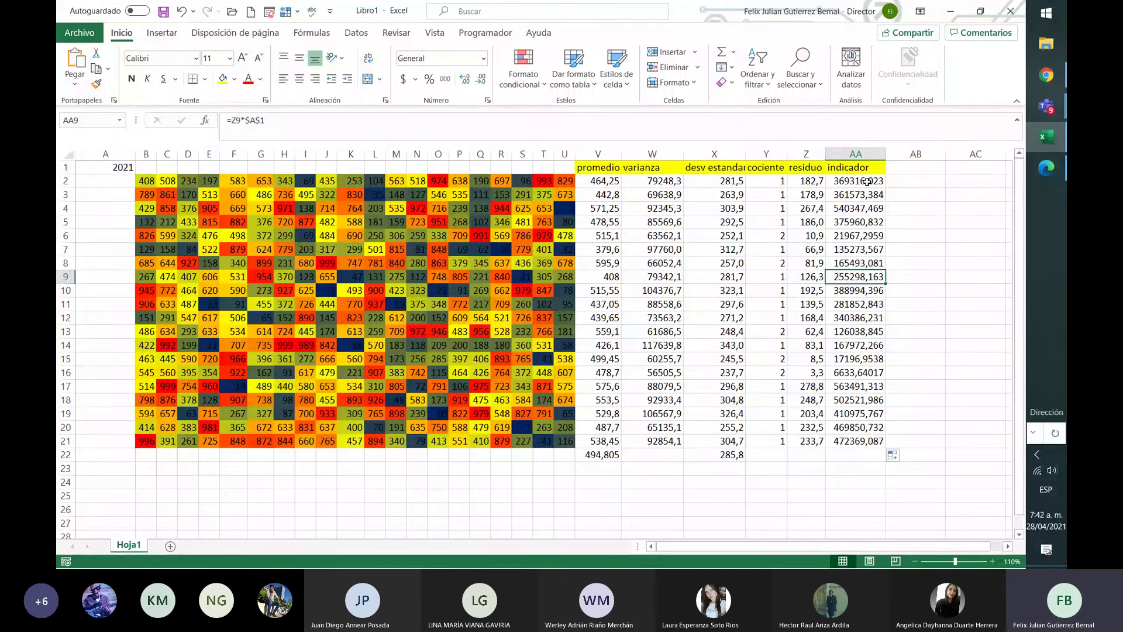
key("Down")
key("Down")
key("Down")
key("Down")
key("Down")
key("Down")
key("Down")
key("Down")
key("Down")
key("Down")
key("Down")
key("Down")
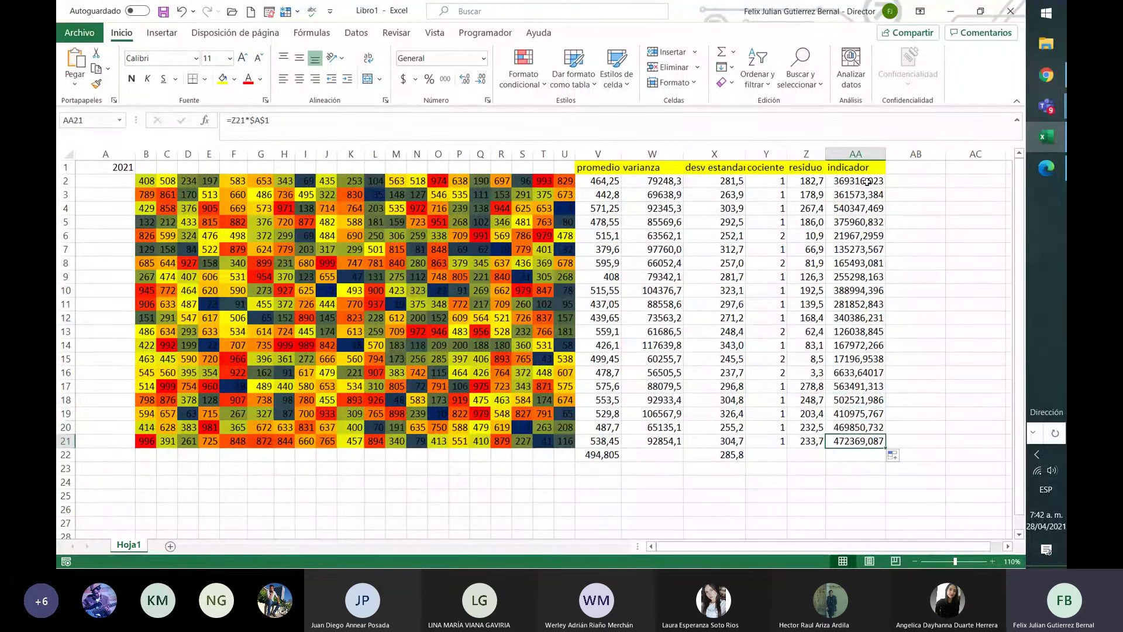
key("Up")
key("Up")
key("Up")
key("Up")
key("Up")
key("Up")
key("Up")
key("Up")
key("Up")
key("Up")
key("Up")
key("Up")
key("Up")
key("Up")
key("Up")
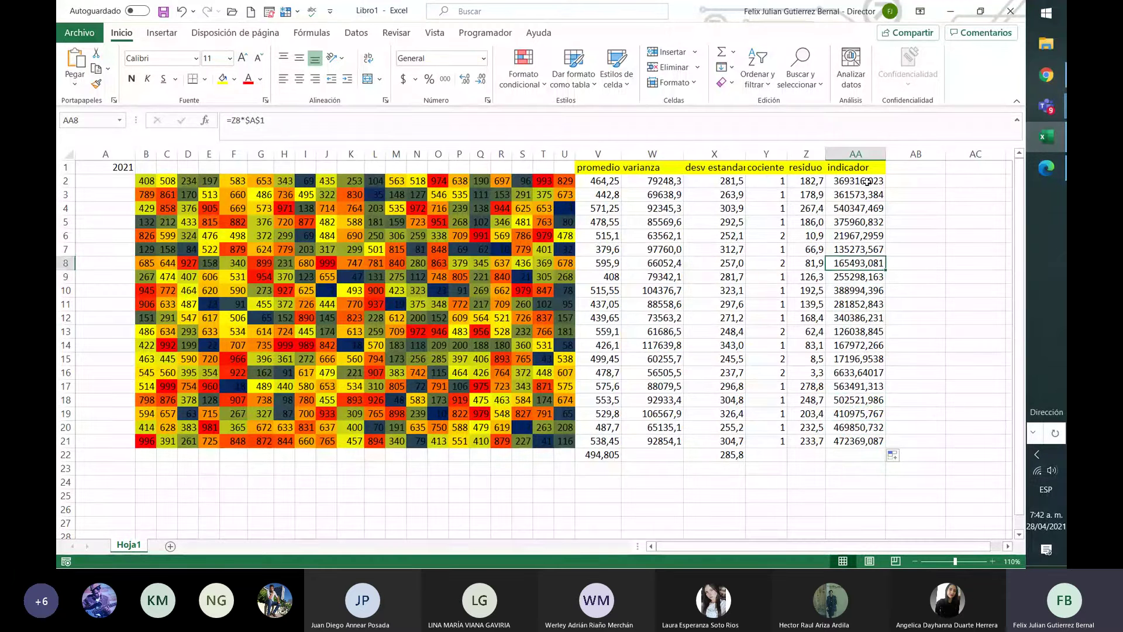
key("Up")
key("Up")
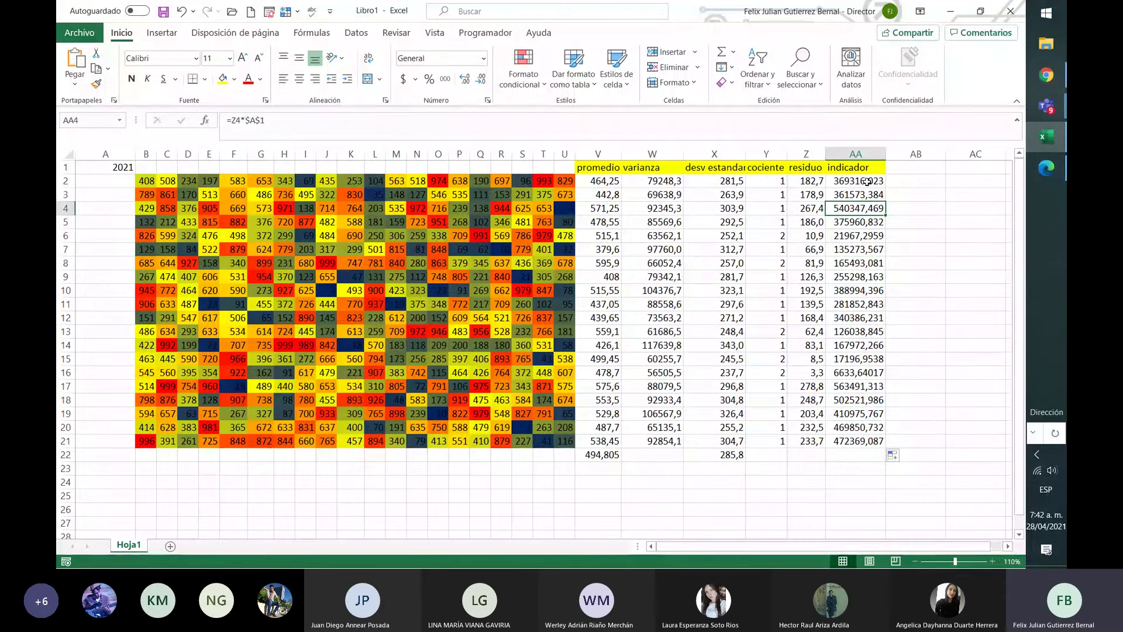
key("Up")
key("Up")
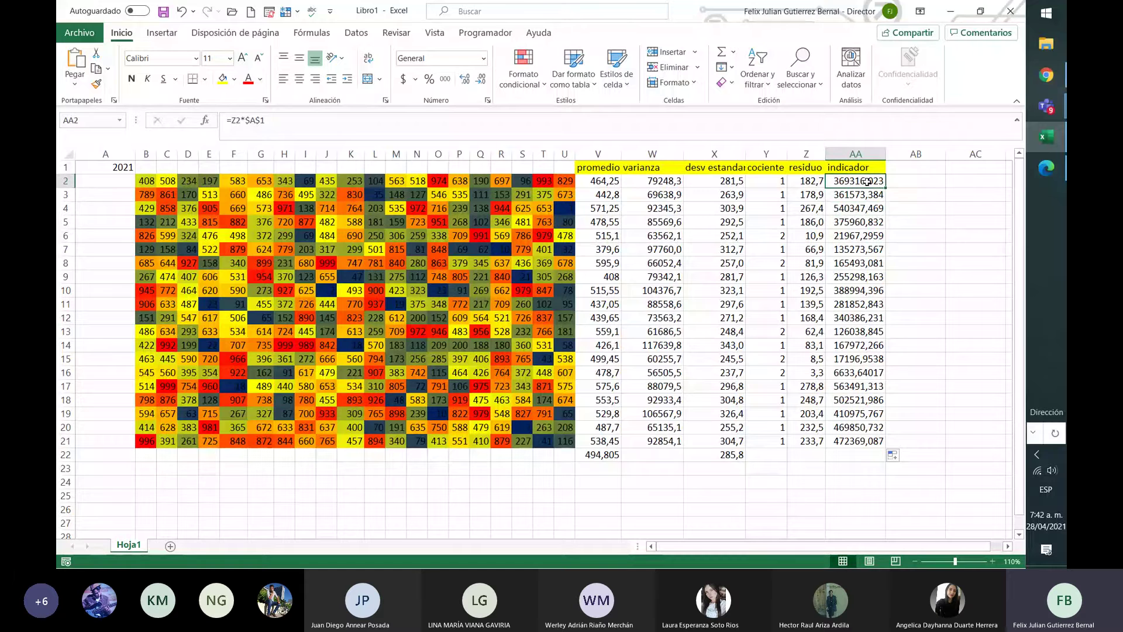
key("Up")
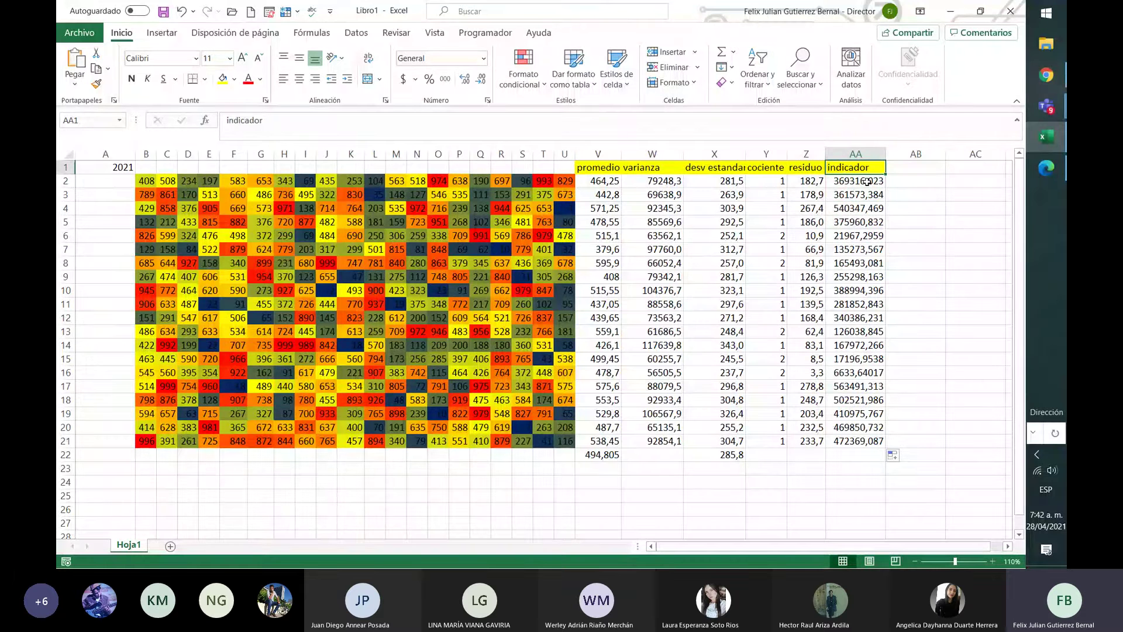
Review the column headers in row 1 and the statistics in V2:Z21.
key("Right")
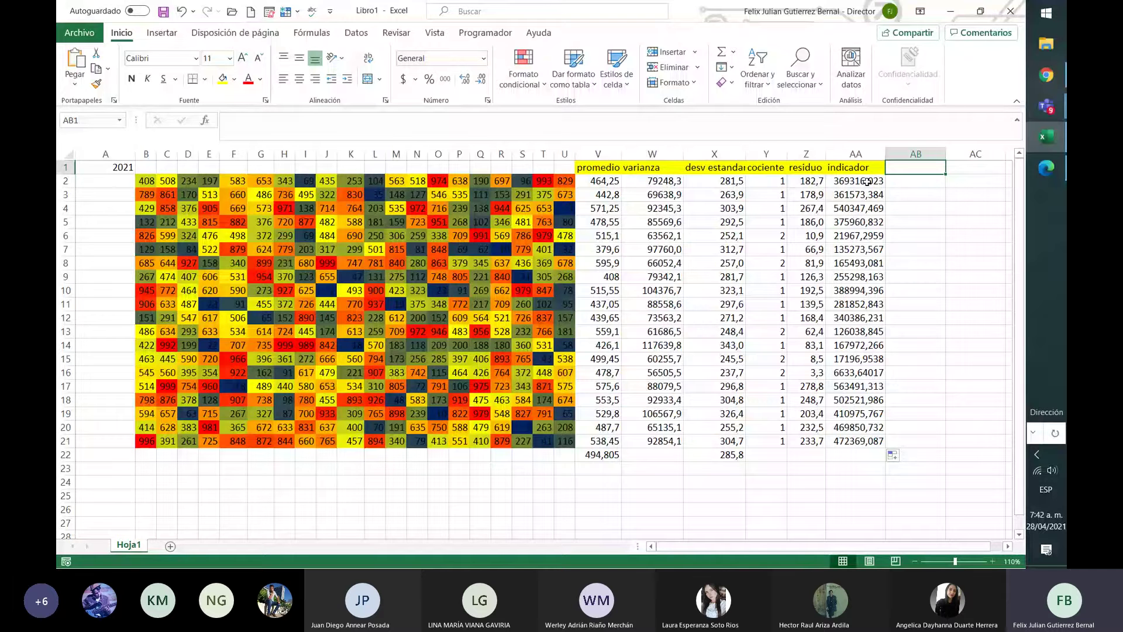
key("Left")
key("Left")
key("Left")
key("Left")
key("Left")
key("Right")
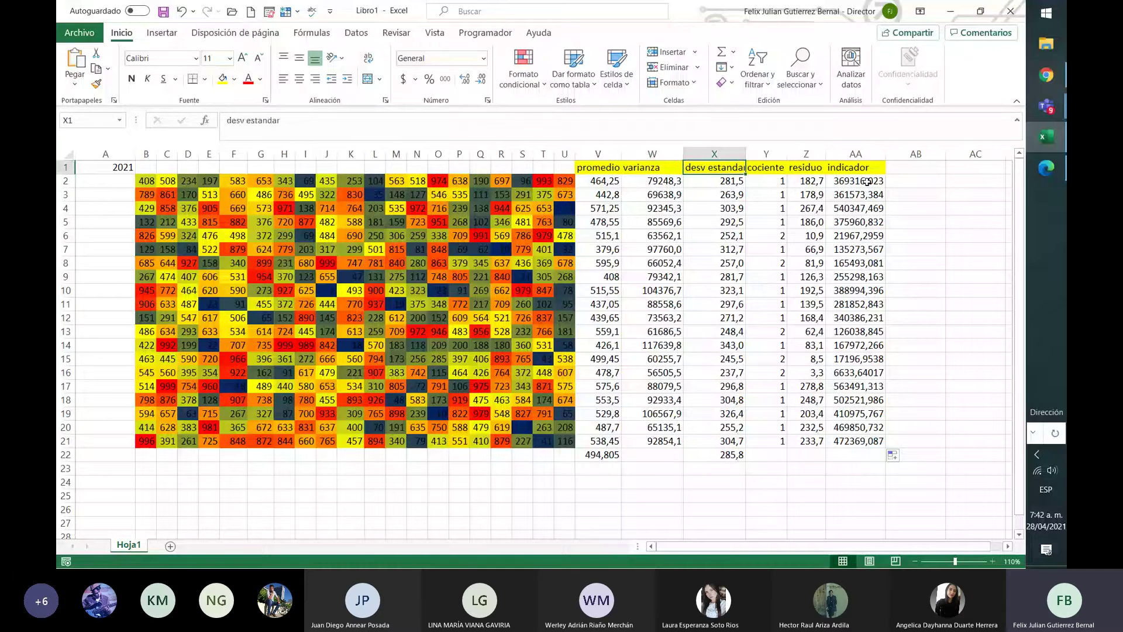
key("Right")
key("Right")
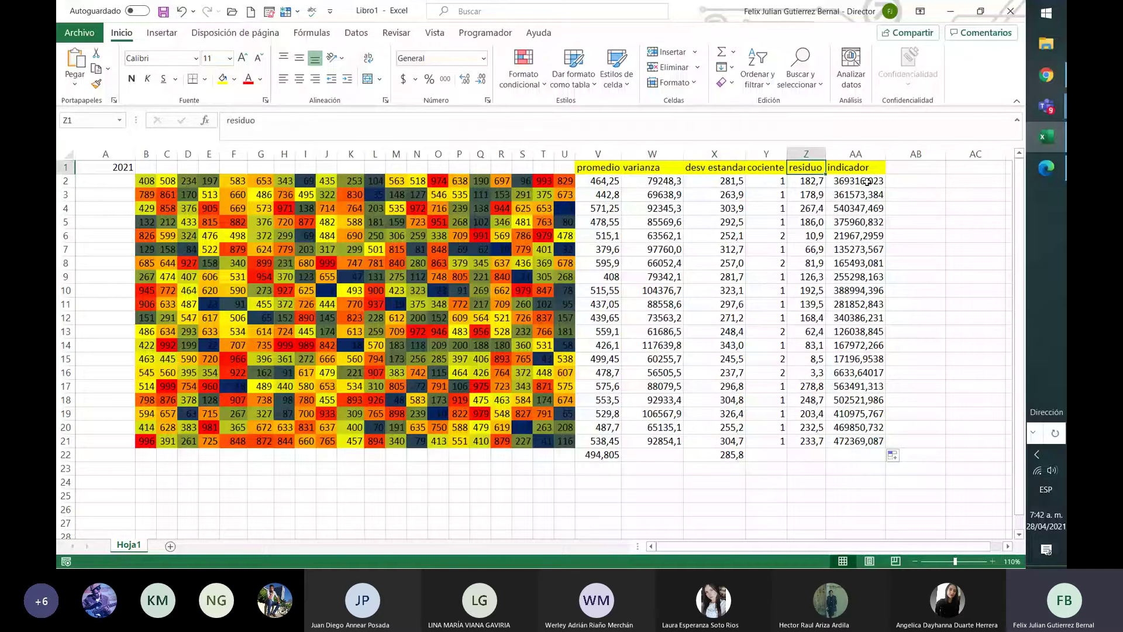
key("Right")
key("Right")
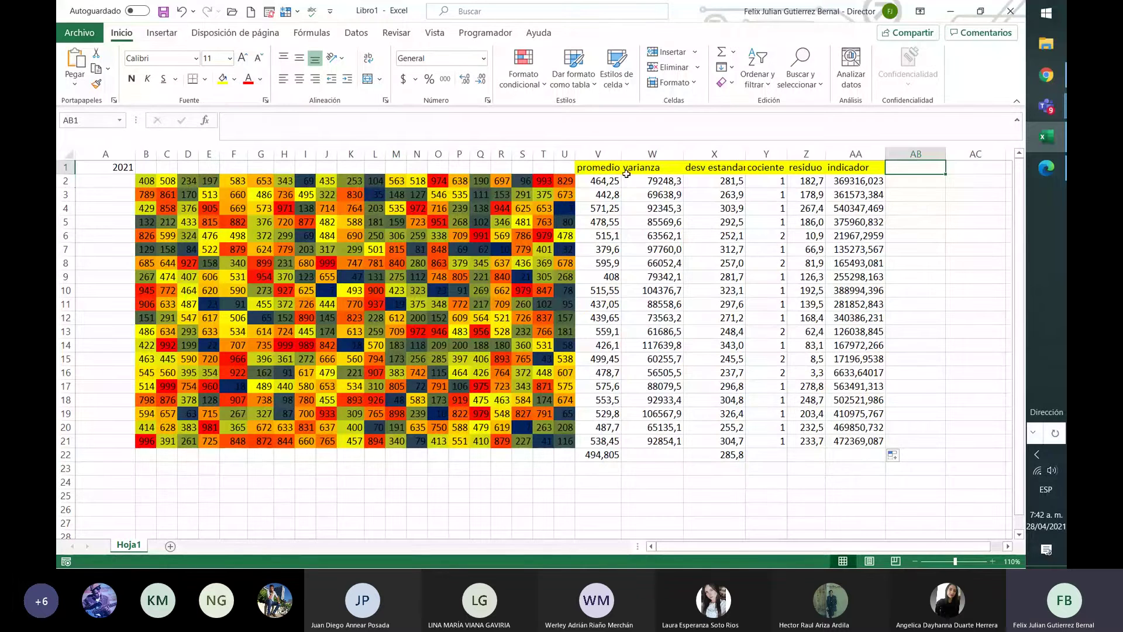
left_click_drag(605, 182, 812, 442)
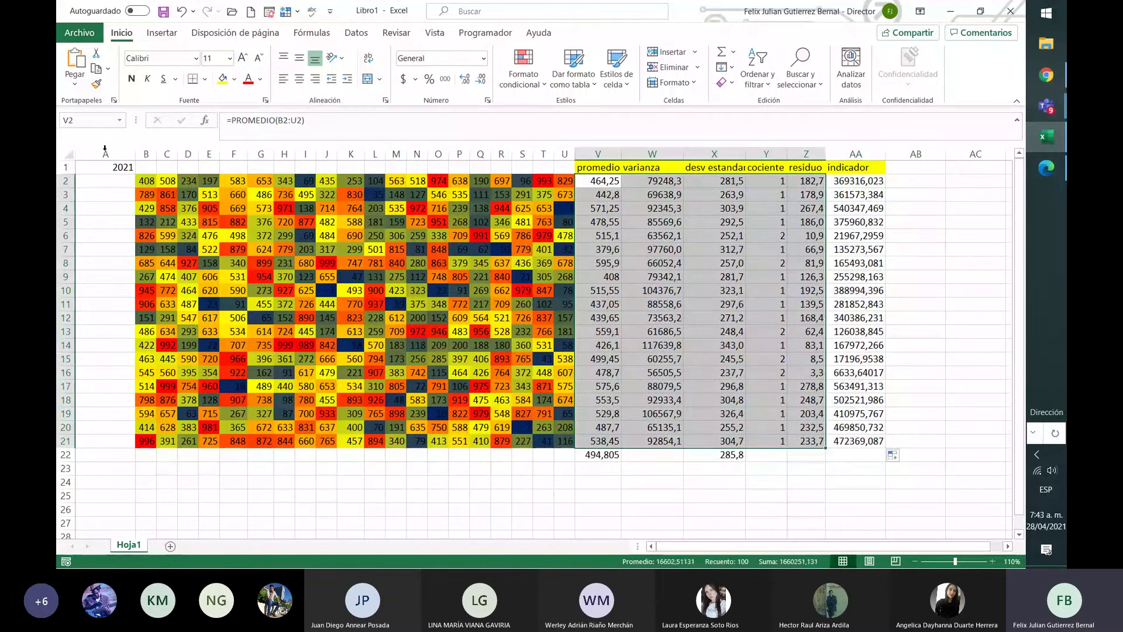
Enter enero 2021 as the first month label in cell A2.
left_click(126, 179)
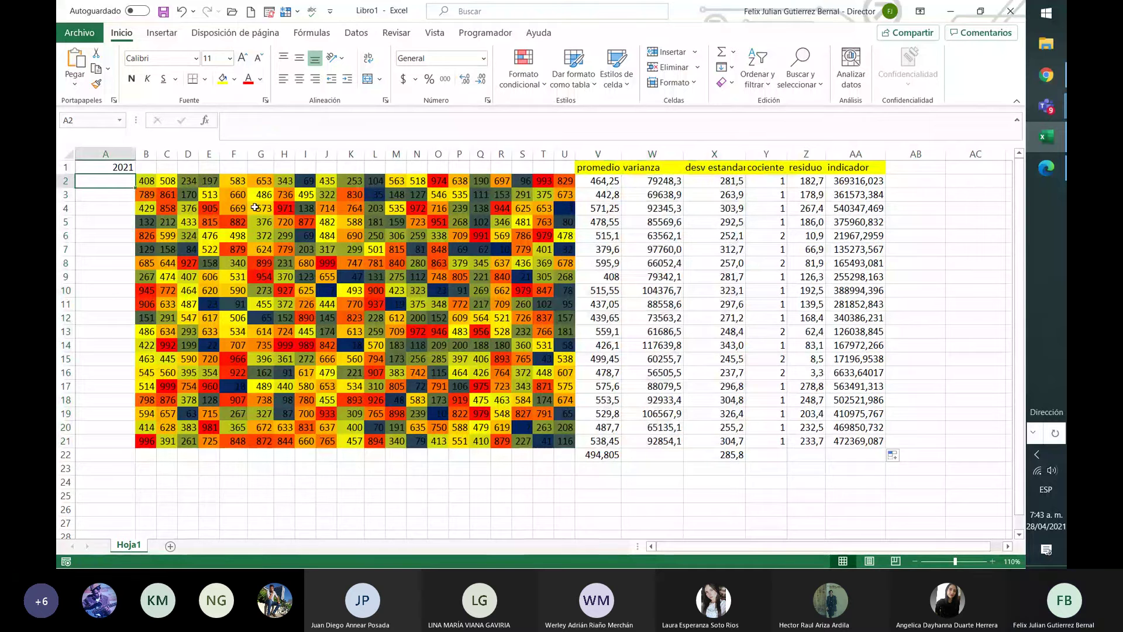
type("enero")
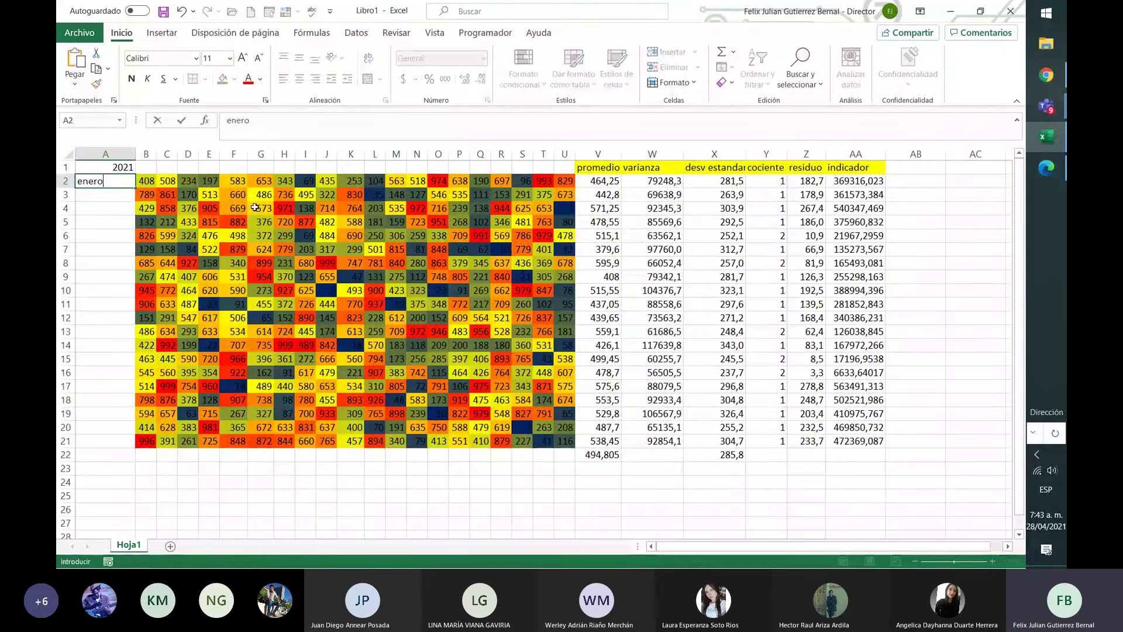
type(" 2021")
key("Return")
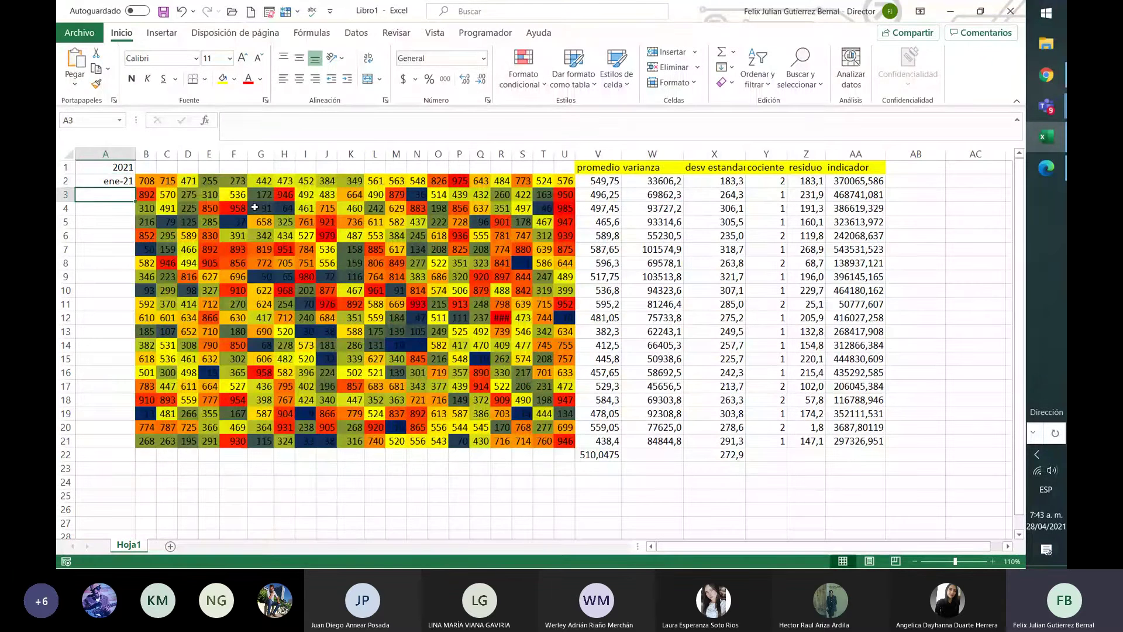
Change the date in A2 to 1/01/2020.
key("Up")
left_click(303, 118)
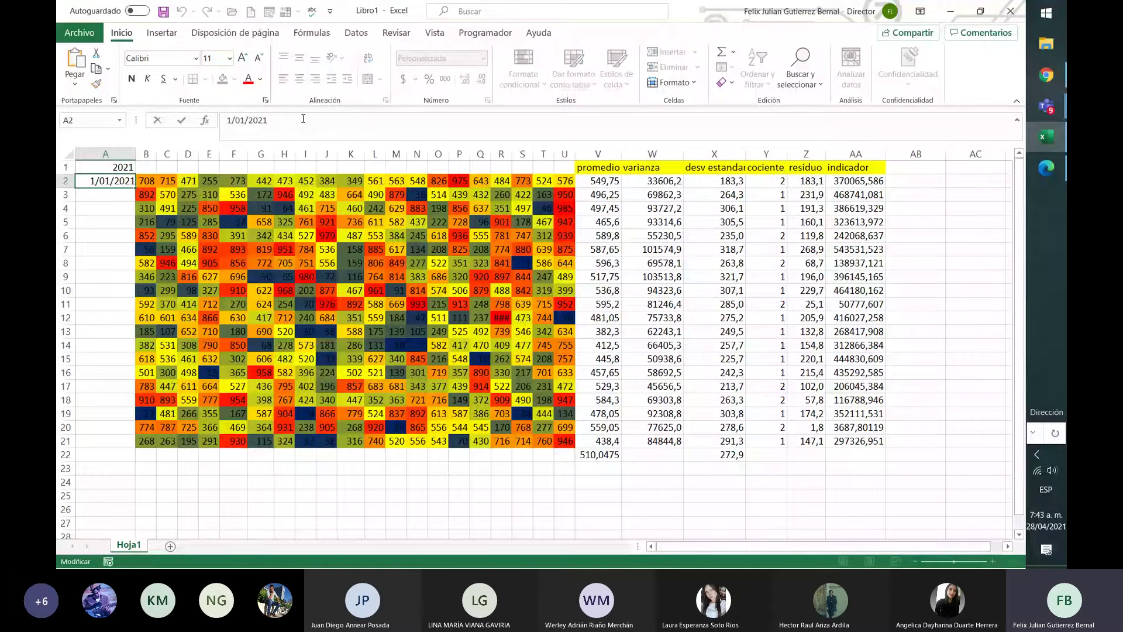
key("BackSpace")
type("0")
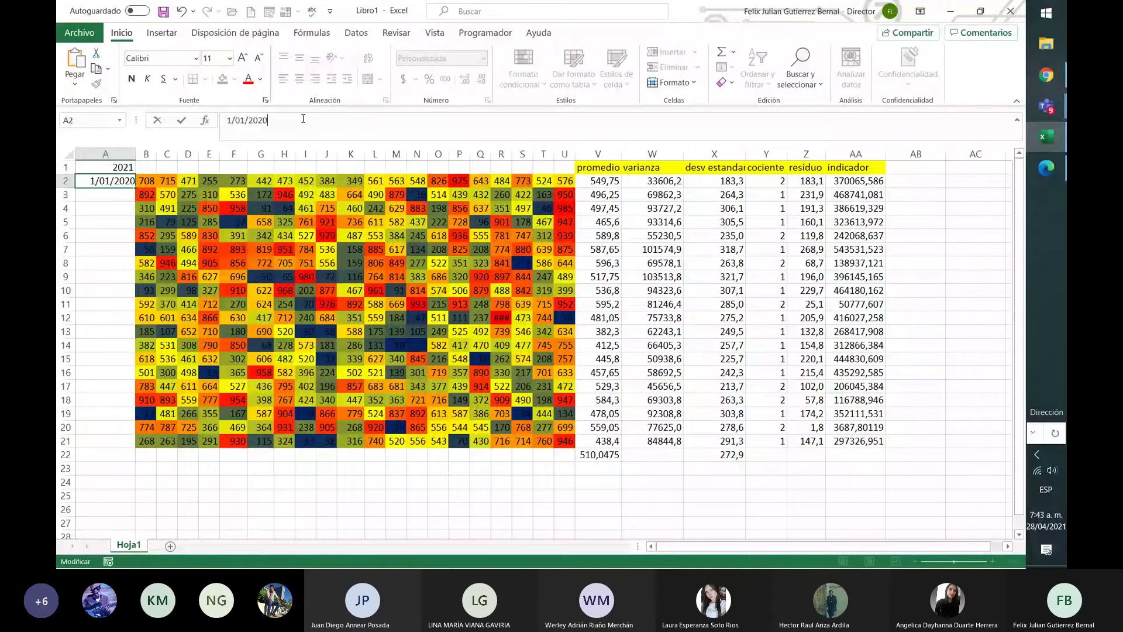
left_click(126, 195)
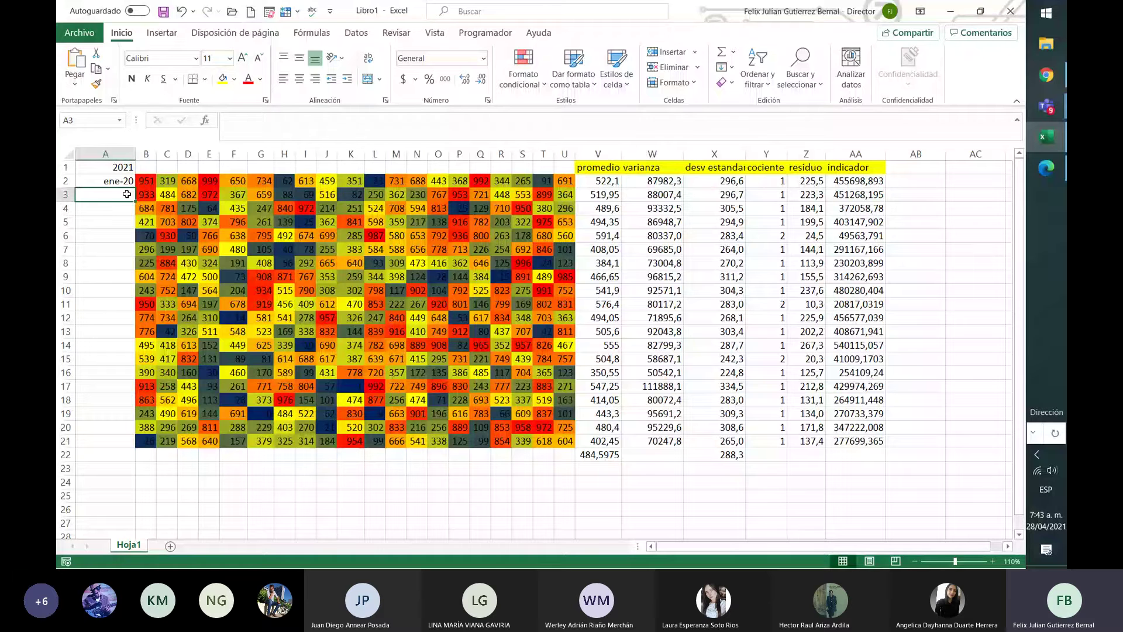
Enter febrero 2020 in A3 and fill the monthly series from A2:A3 down through A21.
type("febrero 2021")
key("BackSpace")
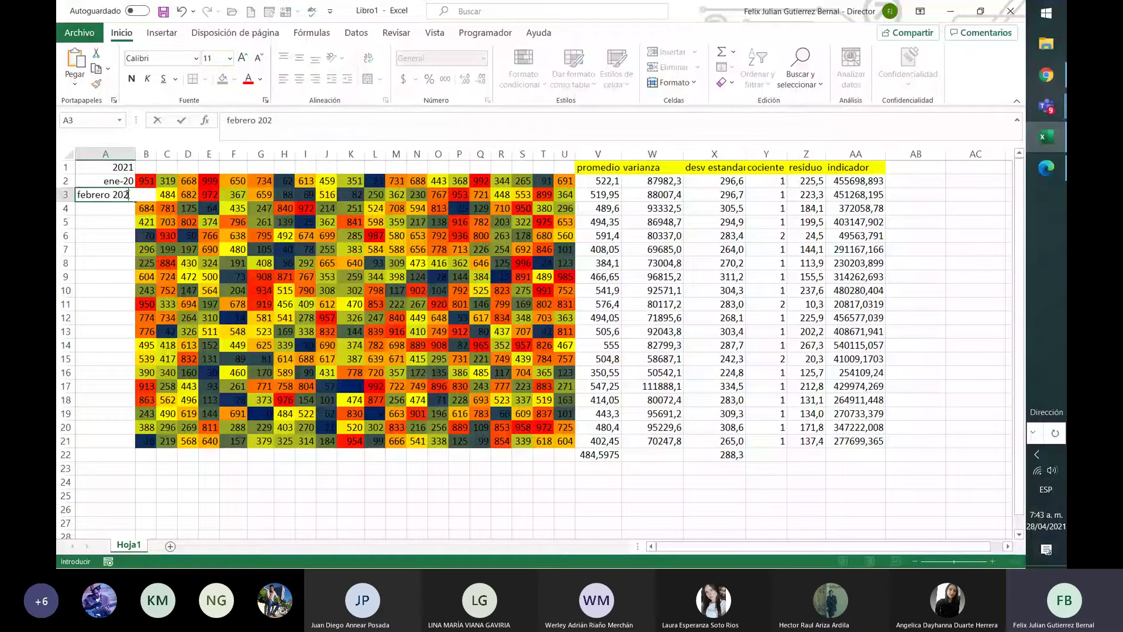
type("0")
key("Return")
left_click_drag(128, 185, 134, 200)
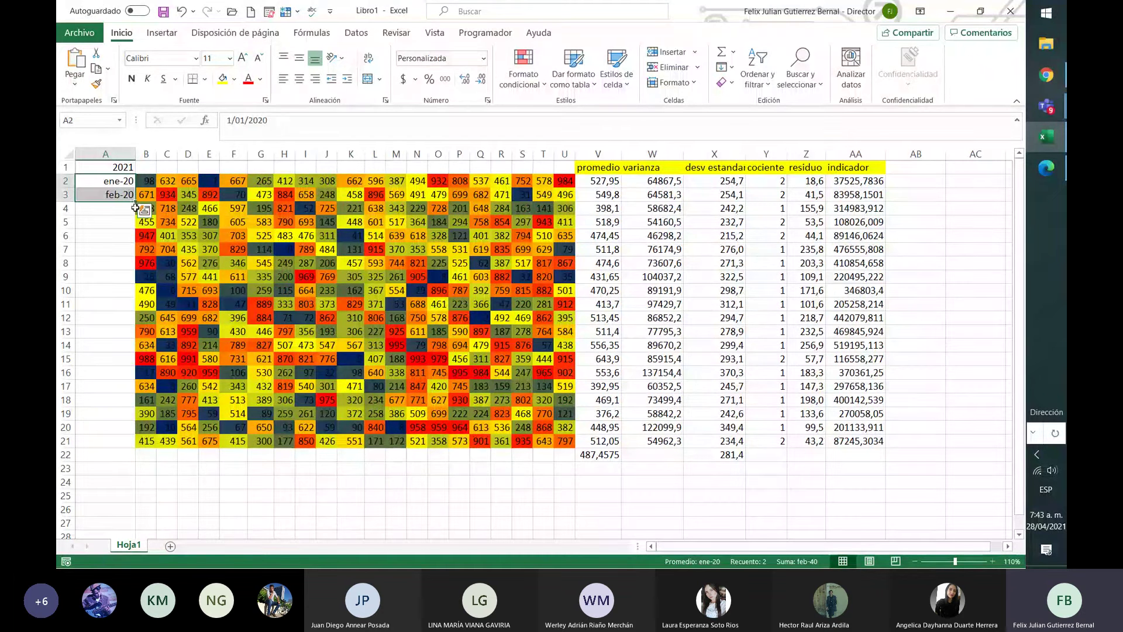
mouse_move(135, 201)
left_mouse_down()
mouse_move(115, 319)
mouse_move(117, 450)
mouse_move(571, 486)
left_mouse_up()
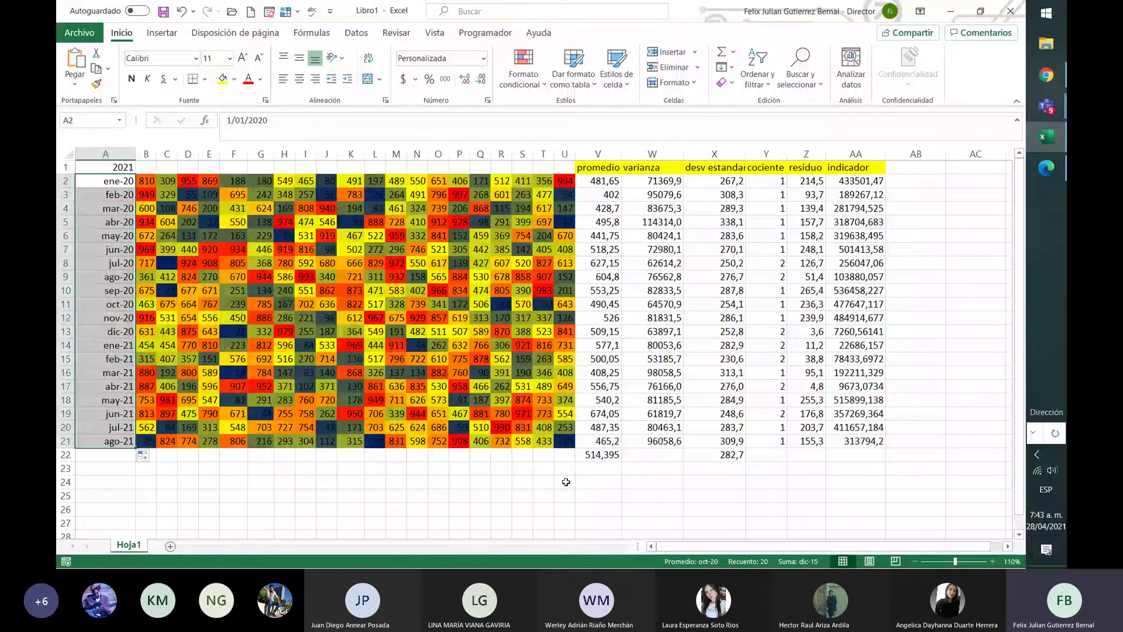
Review the March date in A4, the random numbers in B2:U2 and the promedio formula in V2.
left_click(210, 248)
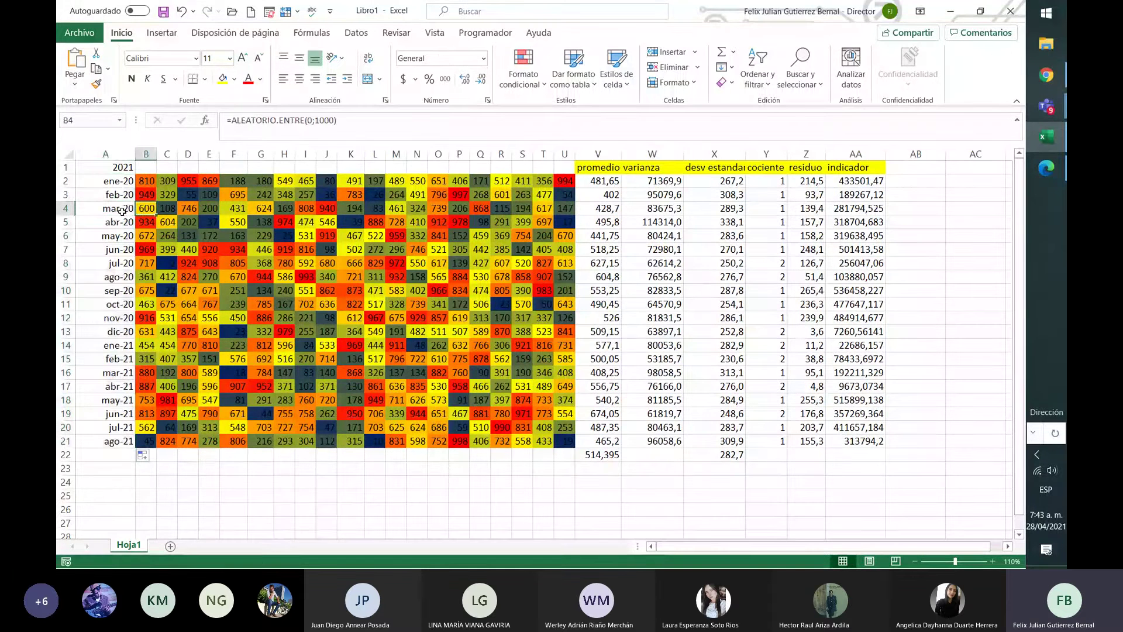
left_click(121, 209)
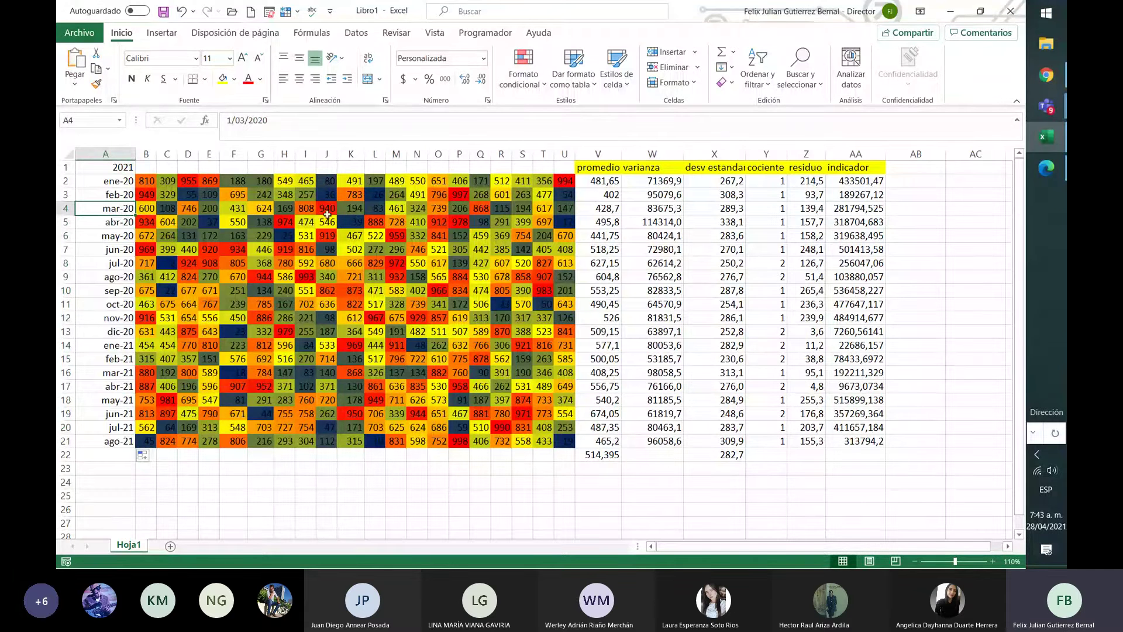
left_click_drag(146, 181, 210, 179)
left_click_drag(210, 181, 569, 182)
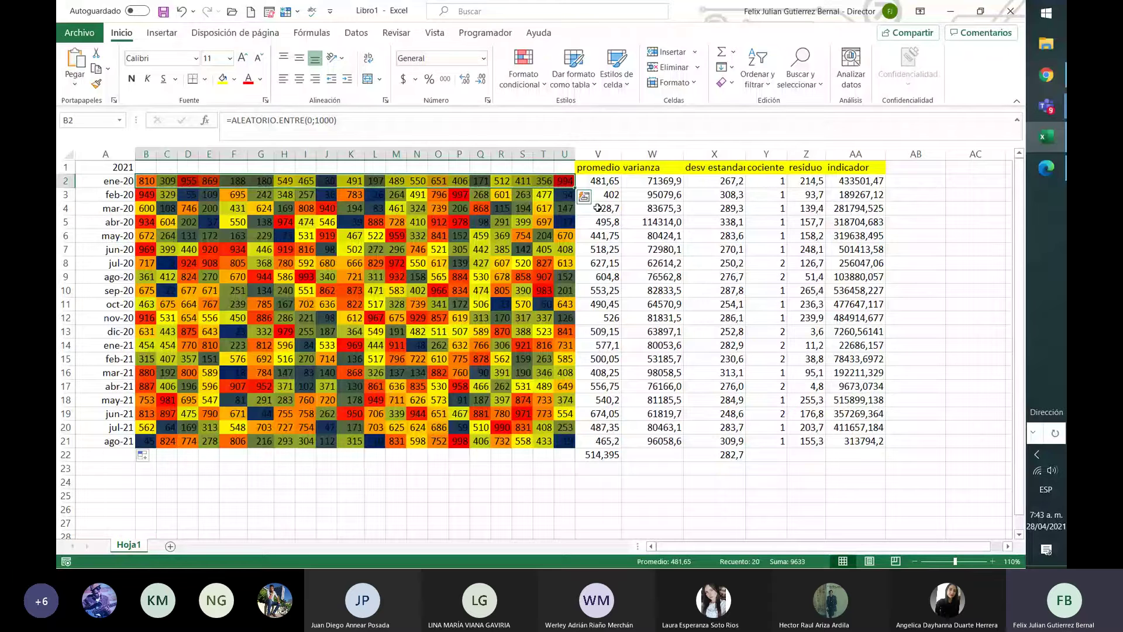
left_click(601, 182)
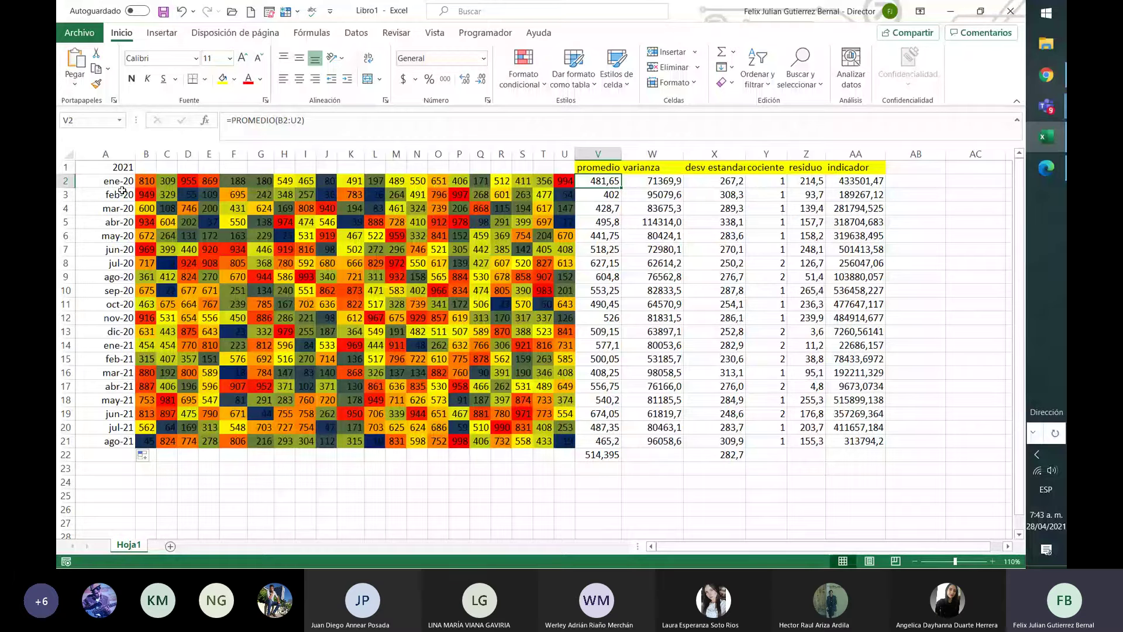
Select the months in A2:A21 together with the averages in V2:V21 and open the recommended charts for them.
left_click_drag(122, 190, 115, 439)
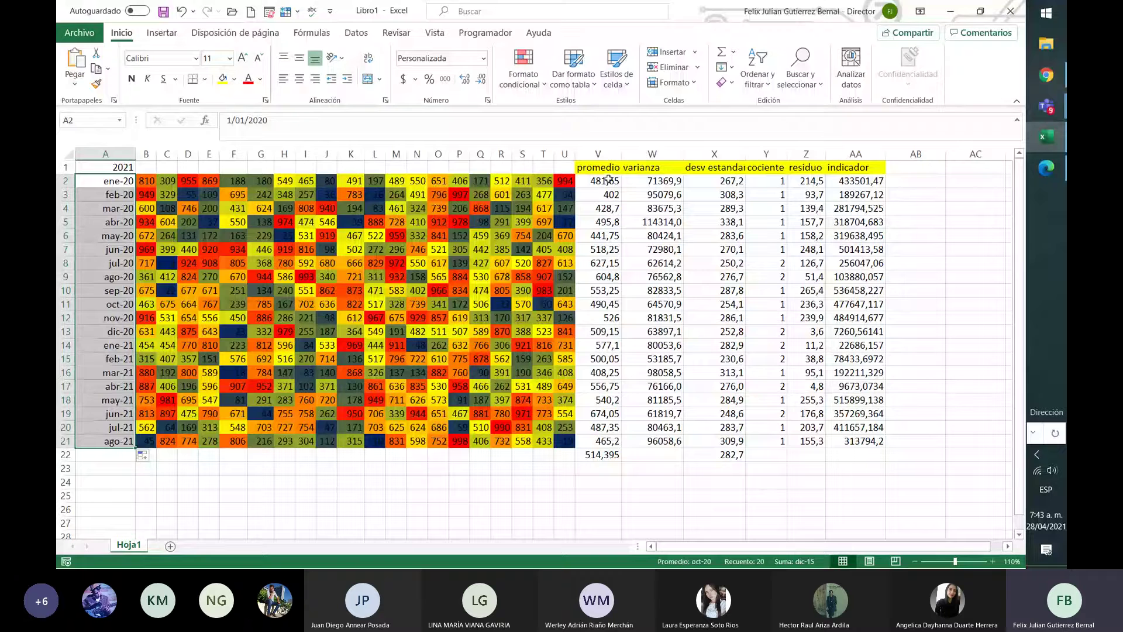
left_click_drag(608, 179, 606, 440)
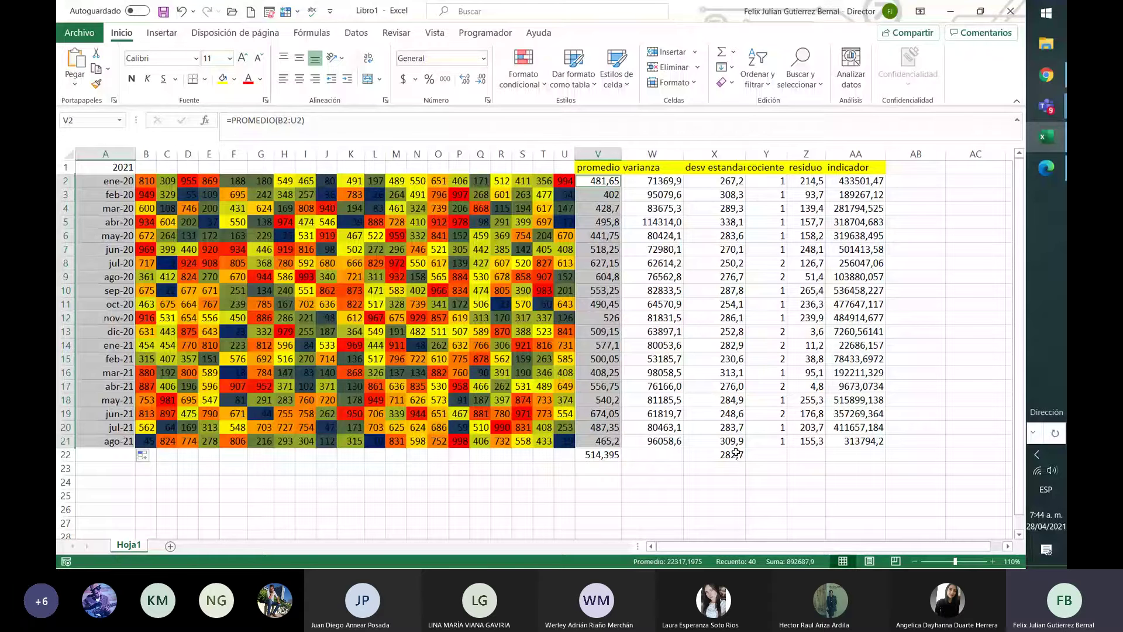
left_click(162, 33)
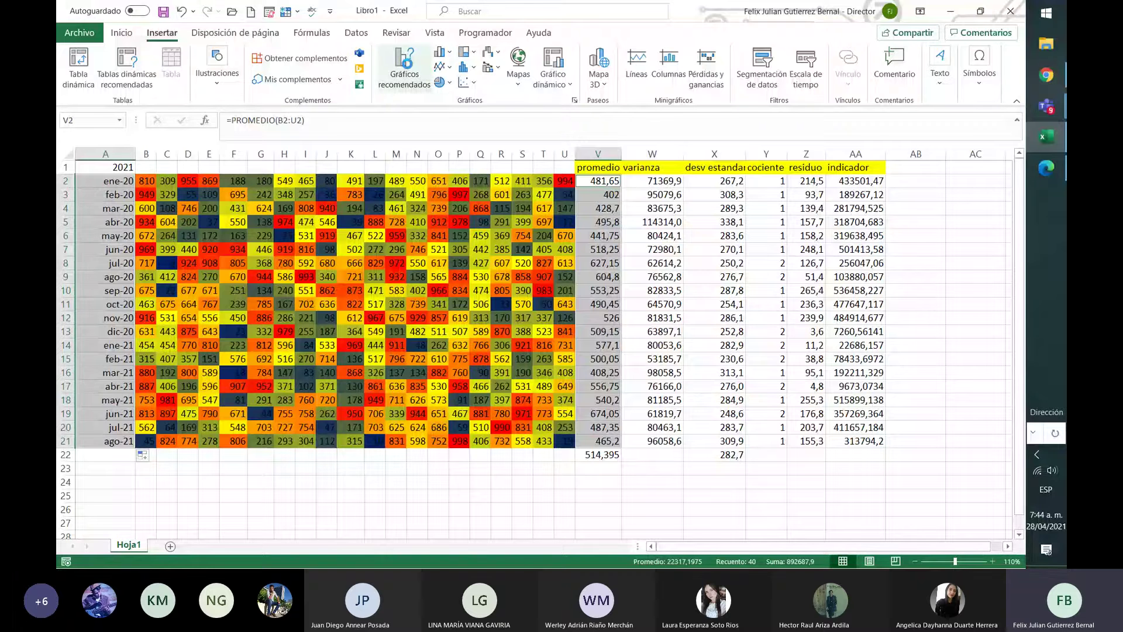
left_click(416, 66)
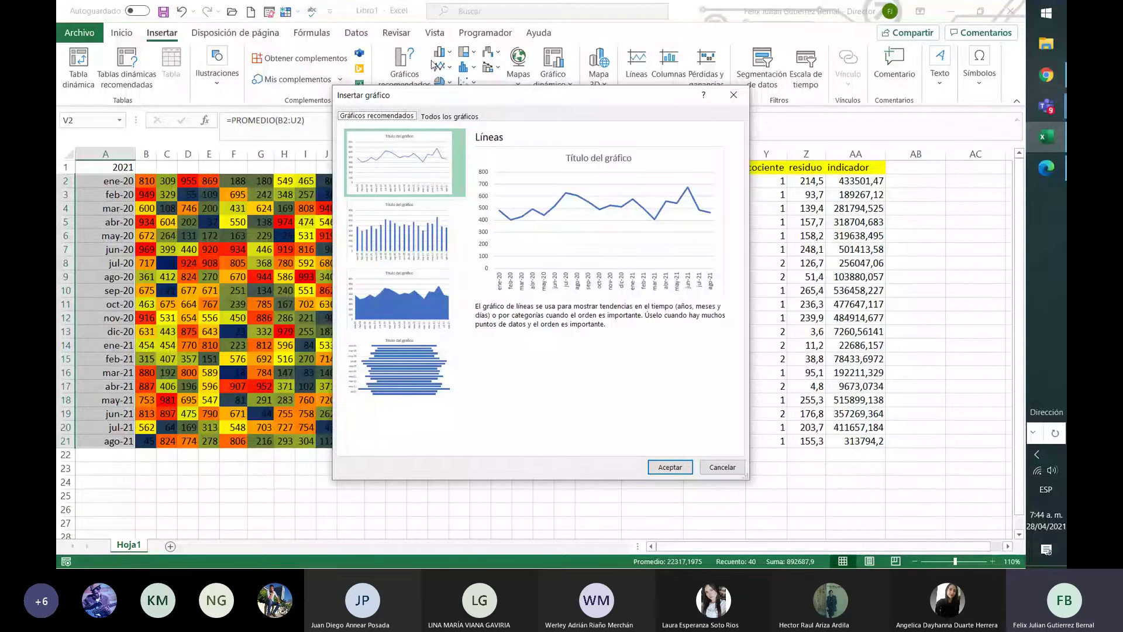
Compare the clustered column, stacked area and line chart previews for the monthly averages.
left_click(416, 217)
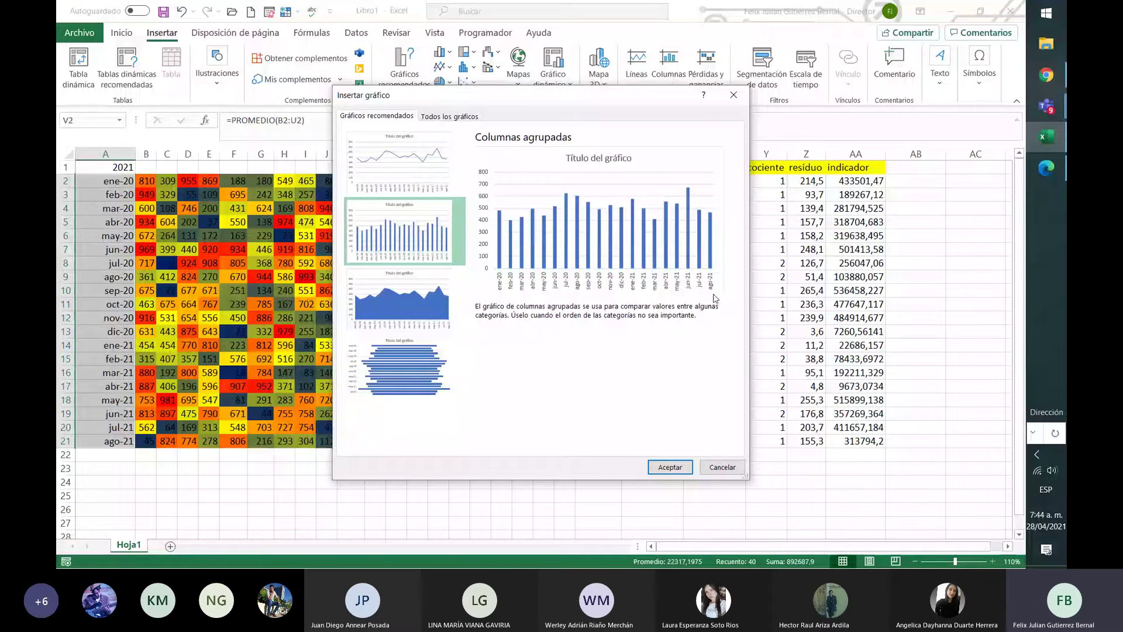
left_click(417, 285)
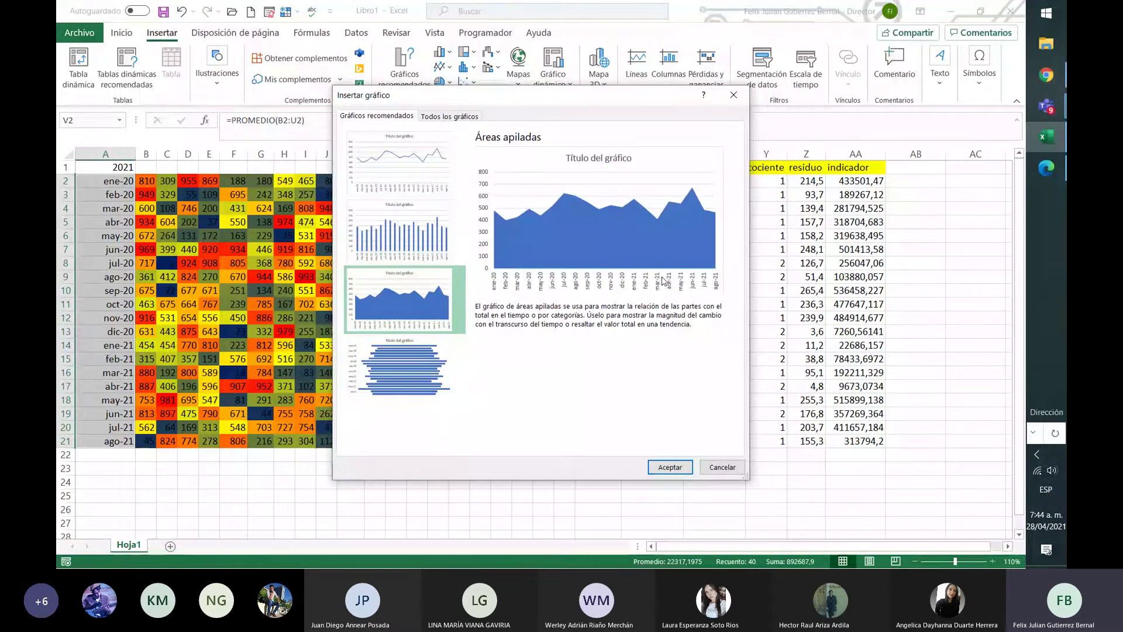
left_click(404, 164)
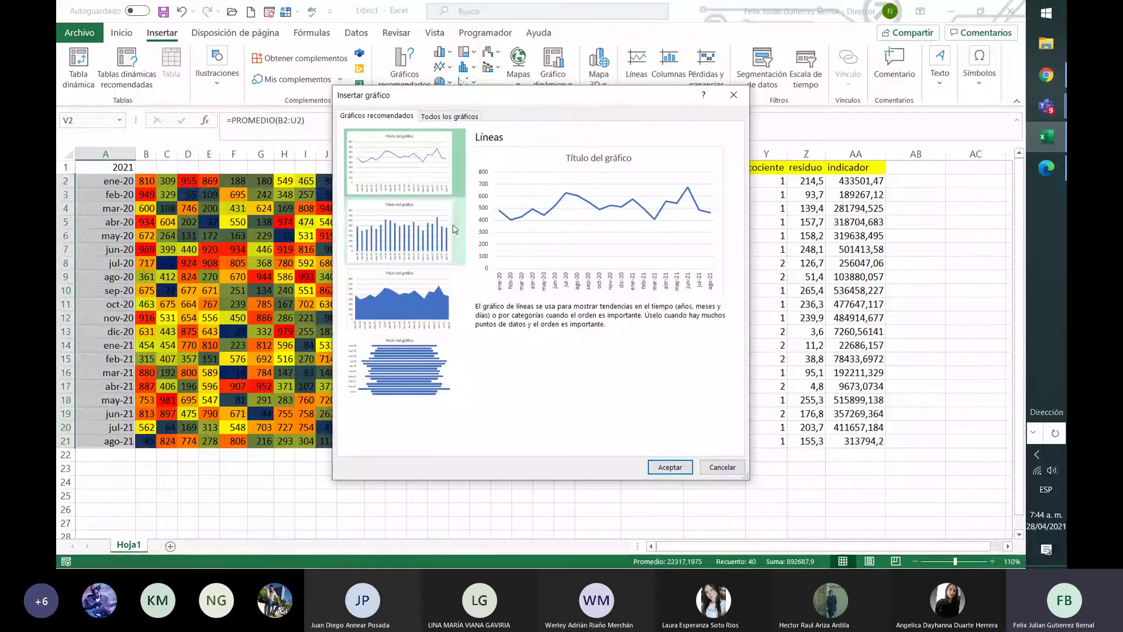
Insert a line chart with markers (Línea con marcadores) of the monthly averages.
left_click(456, 120)
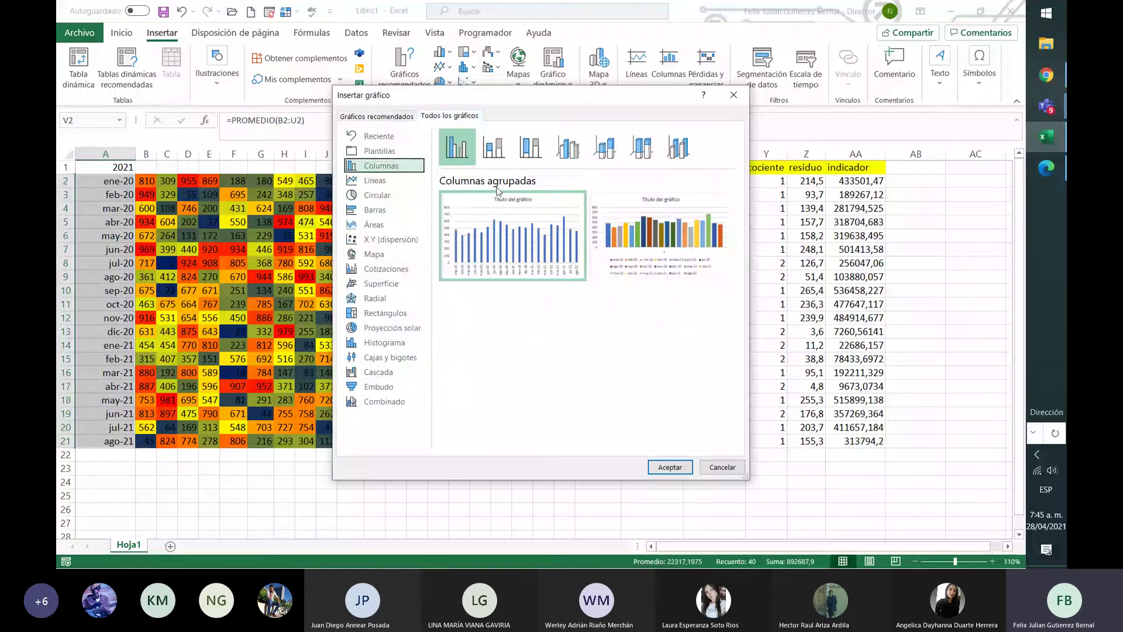
left_click(376, 179)
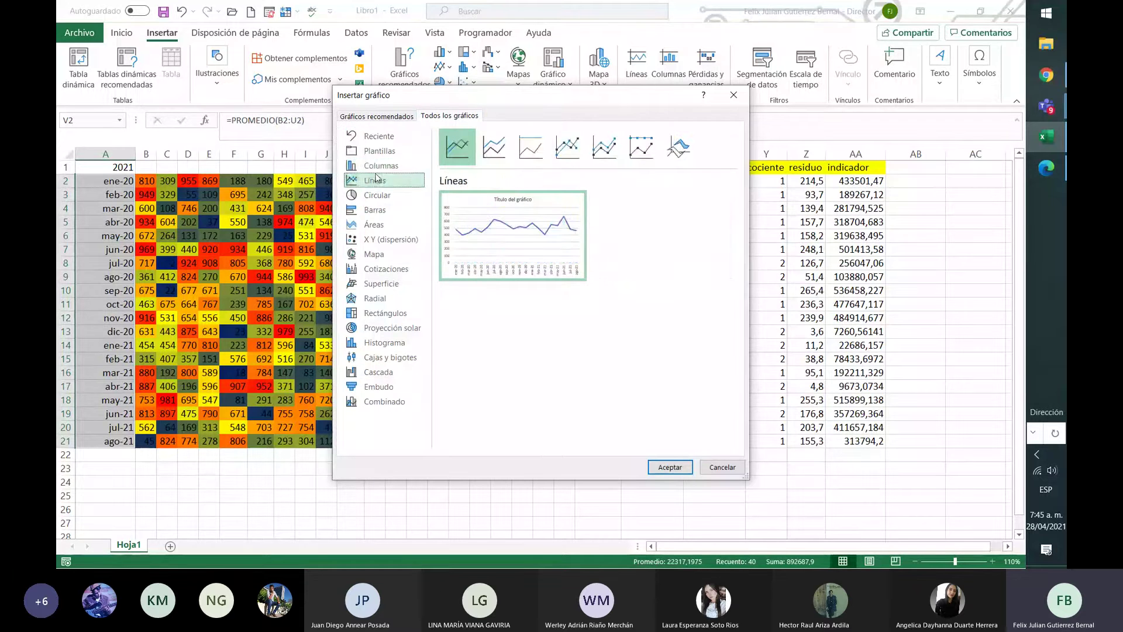
left_click(558, 155)
mouse_move(516, 251)
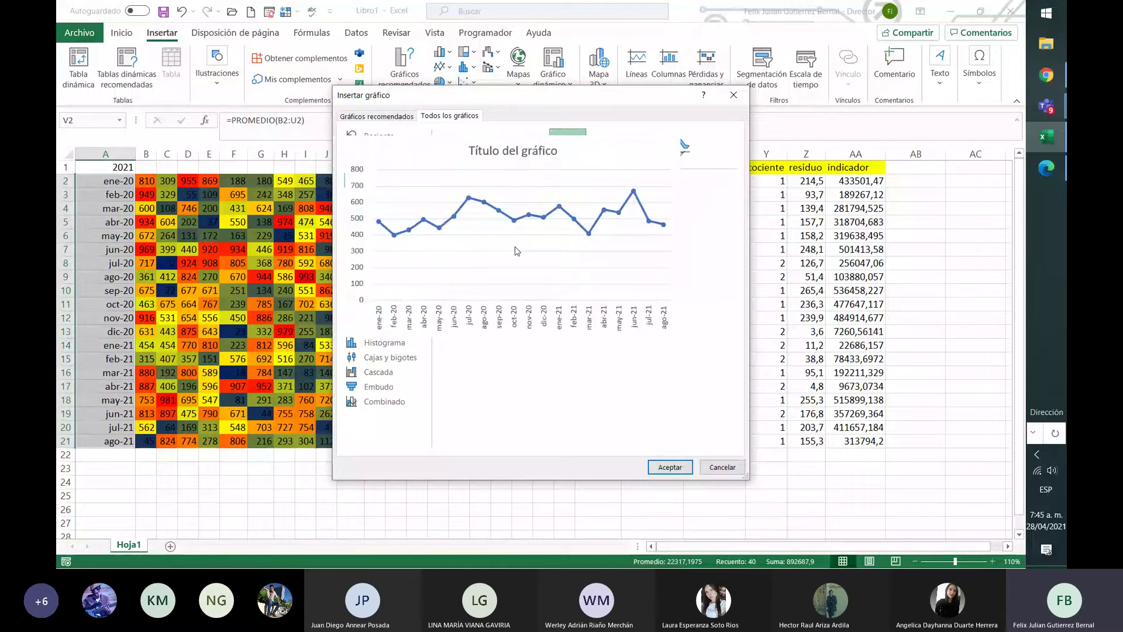
mouse_move(528, 209)
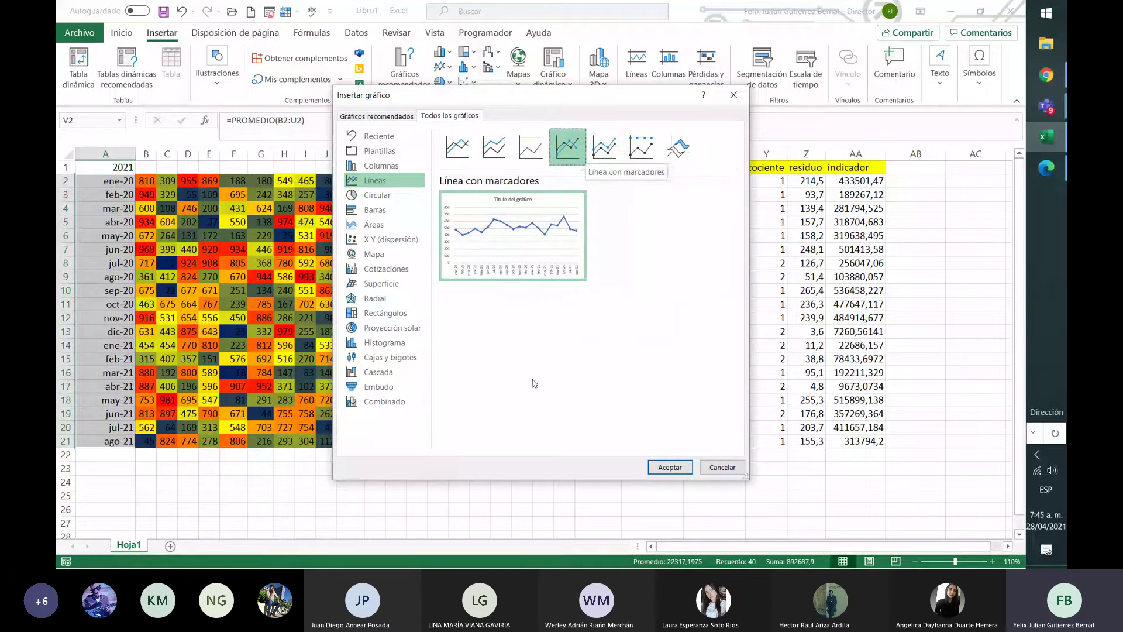
left_click(680, 468)
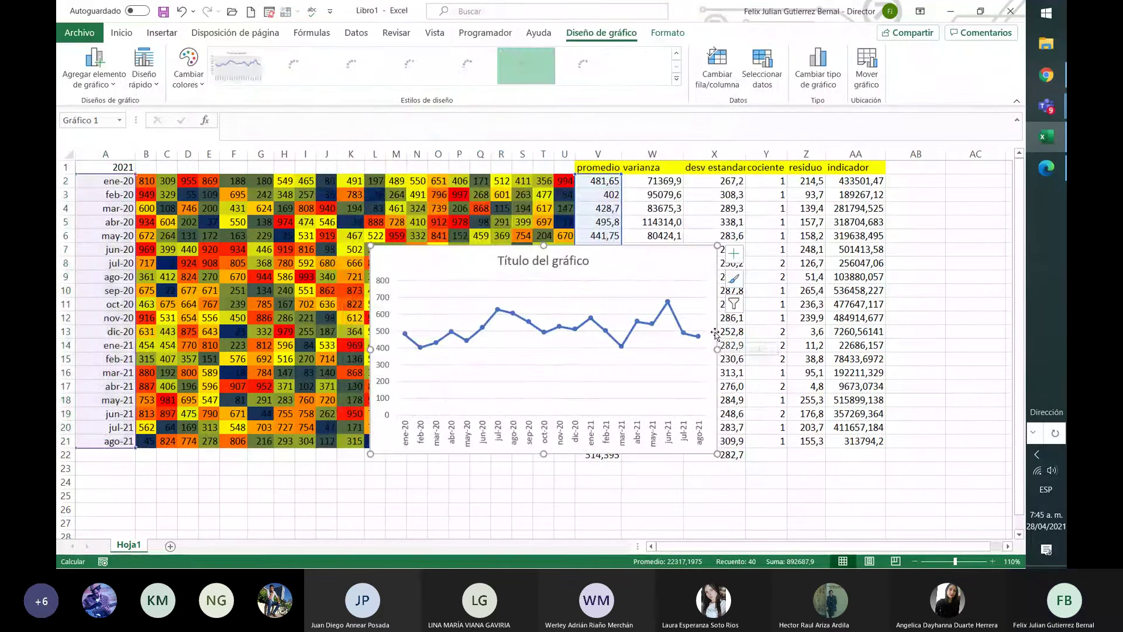
Move the line chart below the data table, to about rows 24 to 38.
scroll(494, 186, "down", 2)
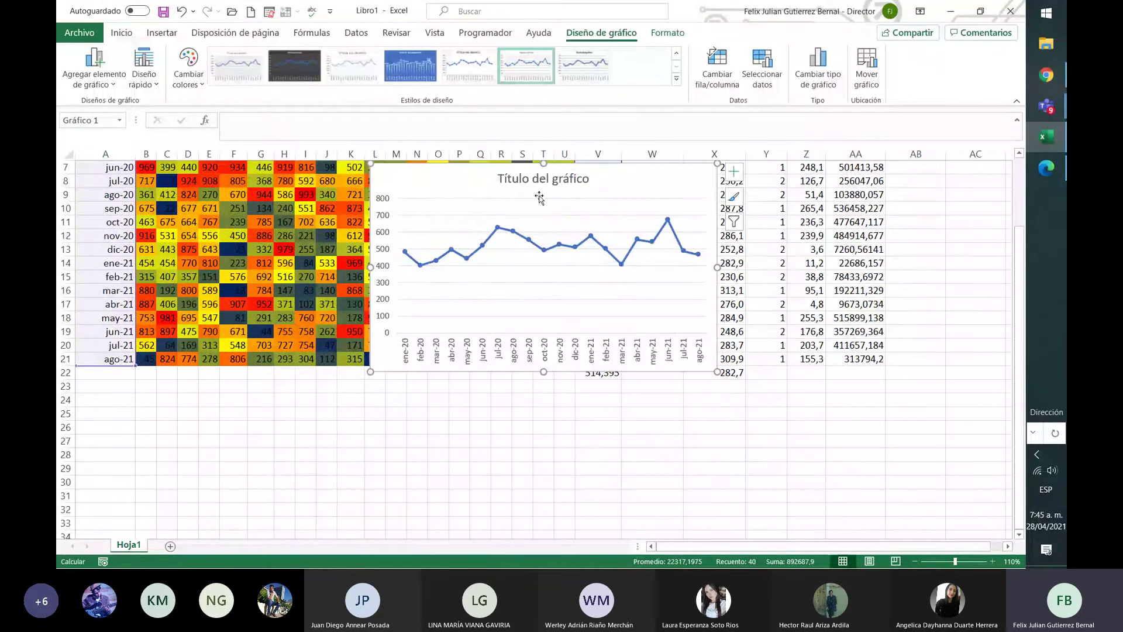
left_click(572, 178)
left_click_drag(573, 177, 436, 403)
scroll(631, 391, "down", 3)
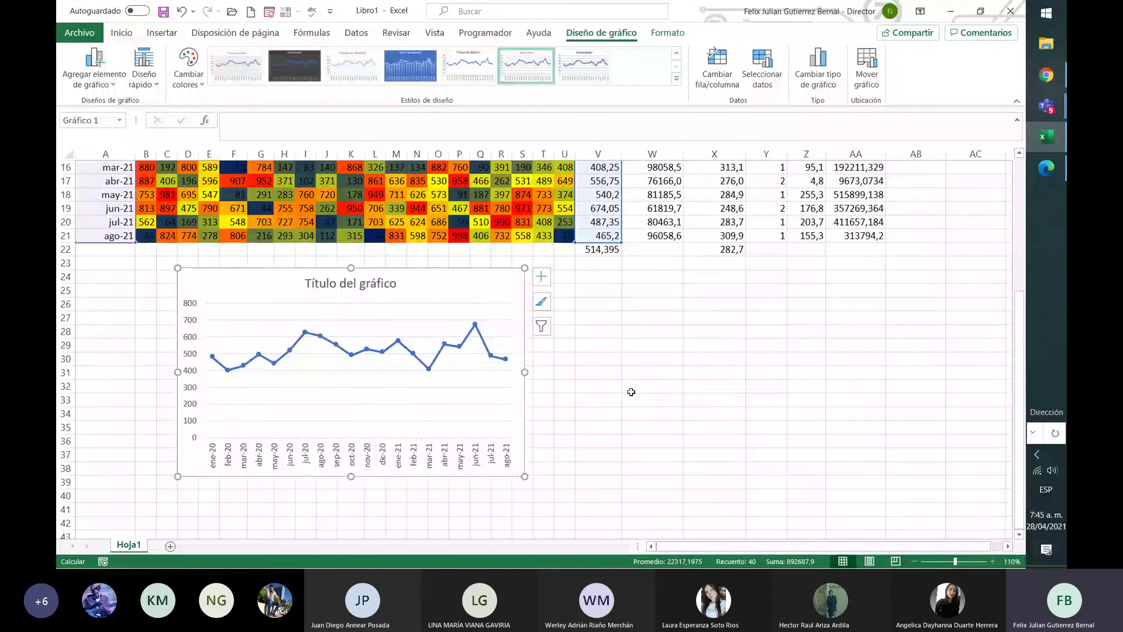
Examine the chart's title, horizontal and vertical axes, data series and plot area, finishing with the chart deselected.
left_click(631, 391)
left_click(419, 288)
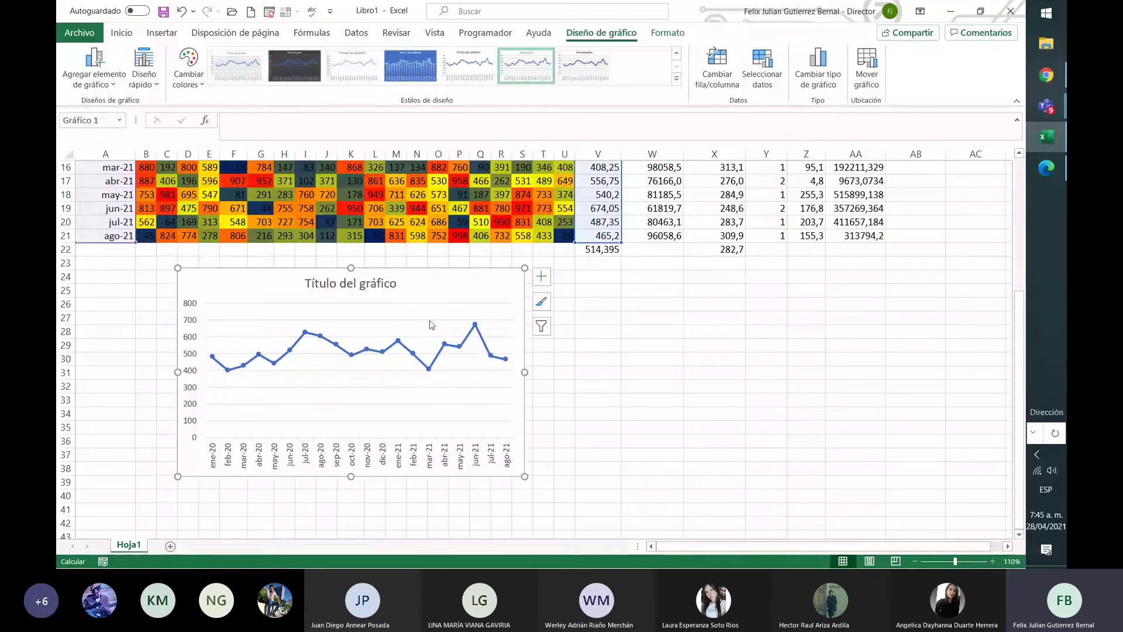
left_click(357, 283)
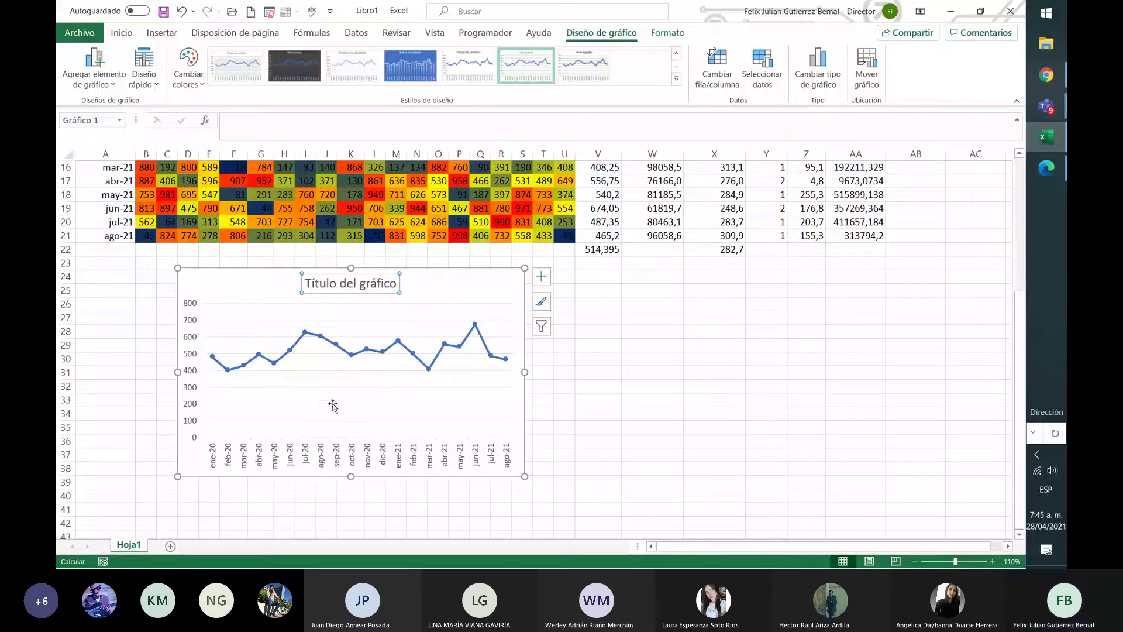
left_click(338, 450)
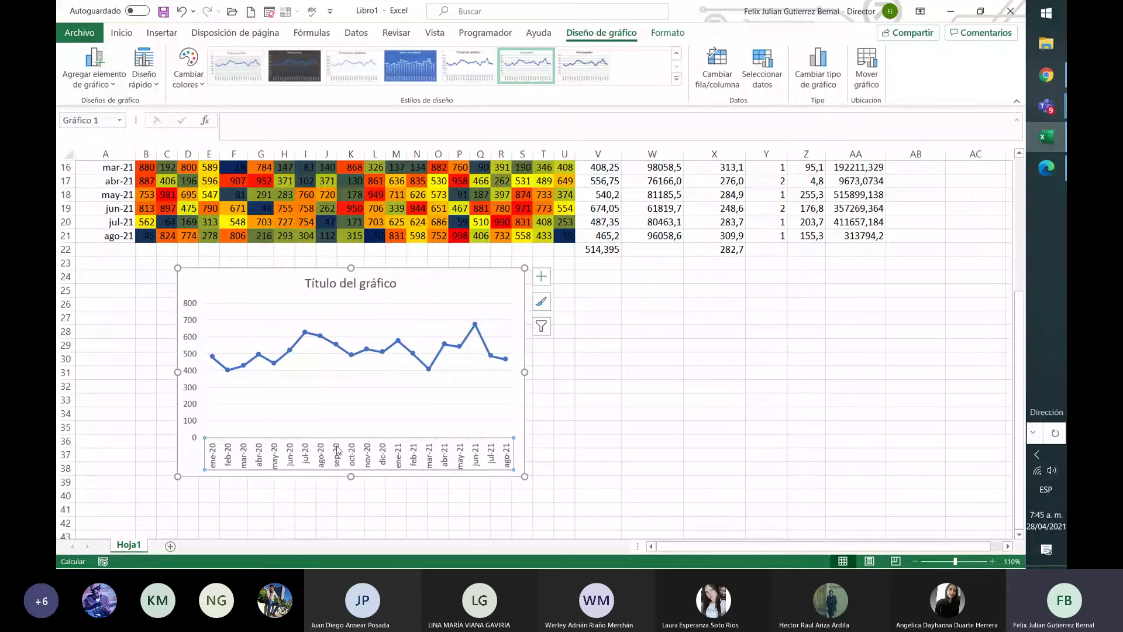
left_click(188, 396)
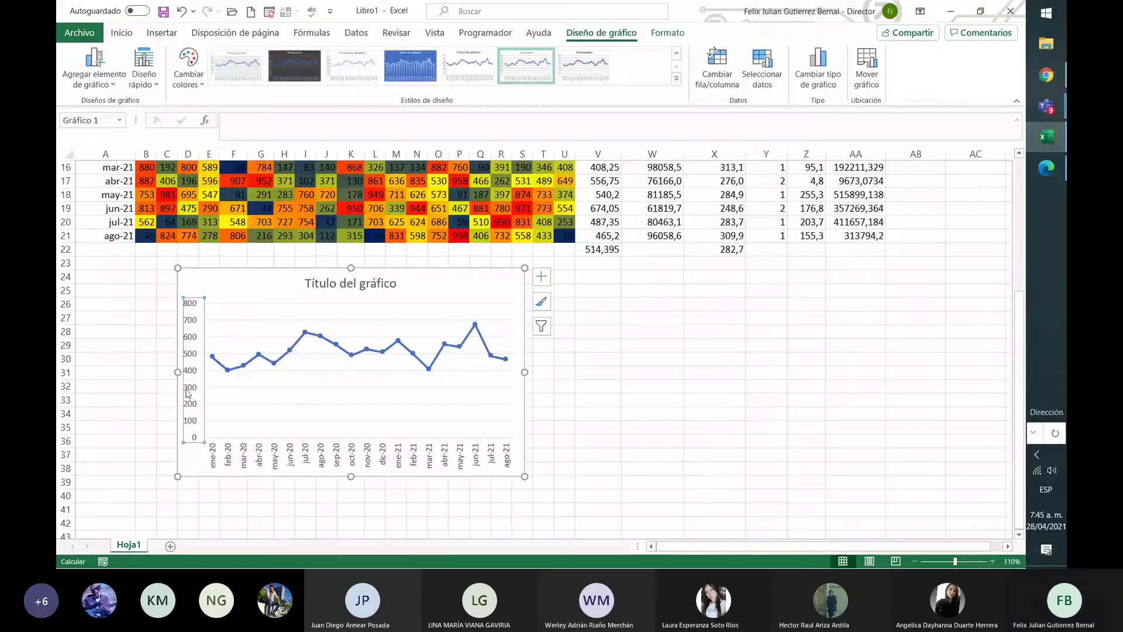
left_click(260, 355)
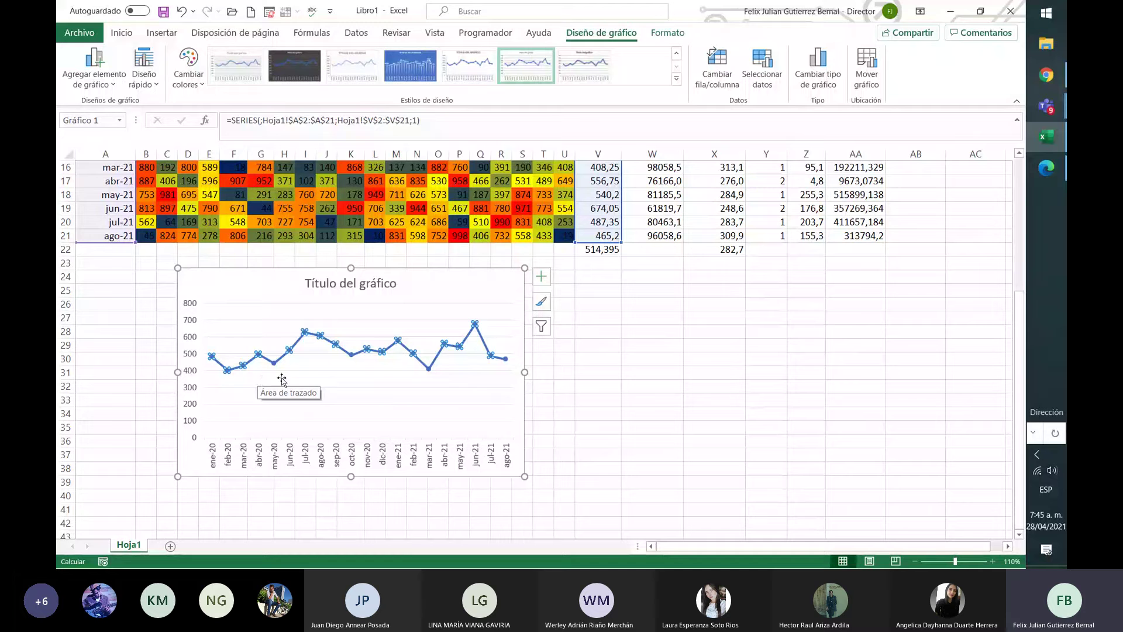
left_click(350, 397)
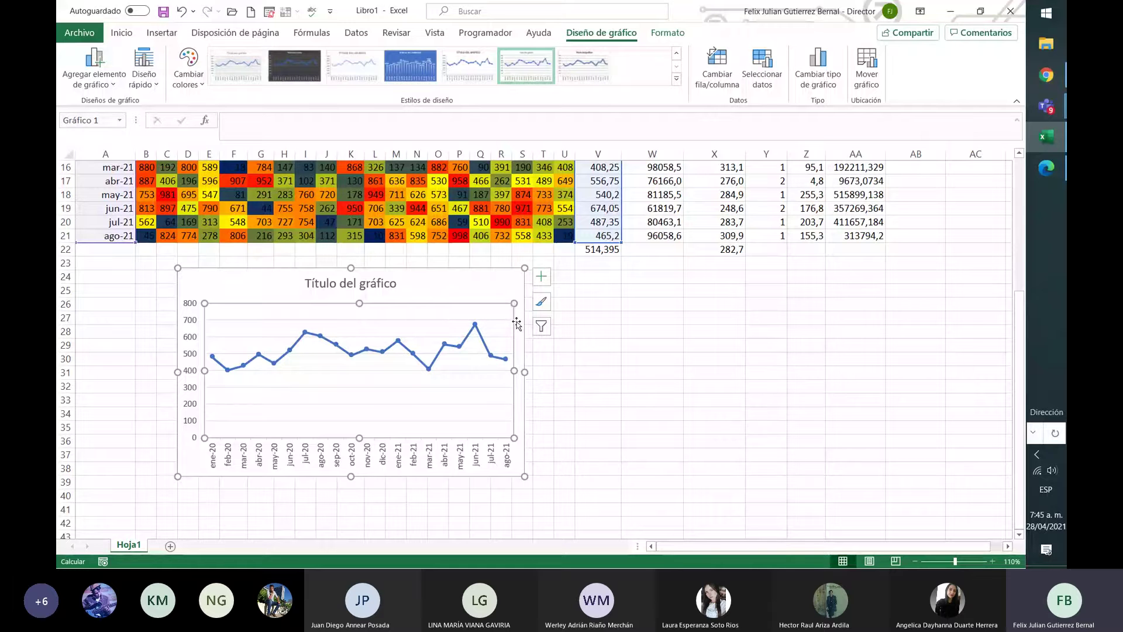
left_click(488, 285)
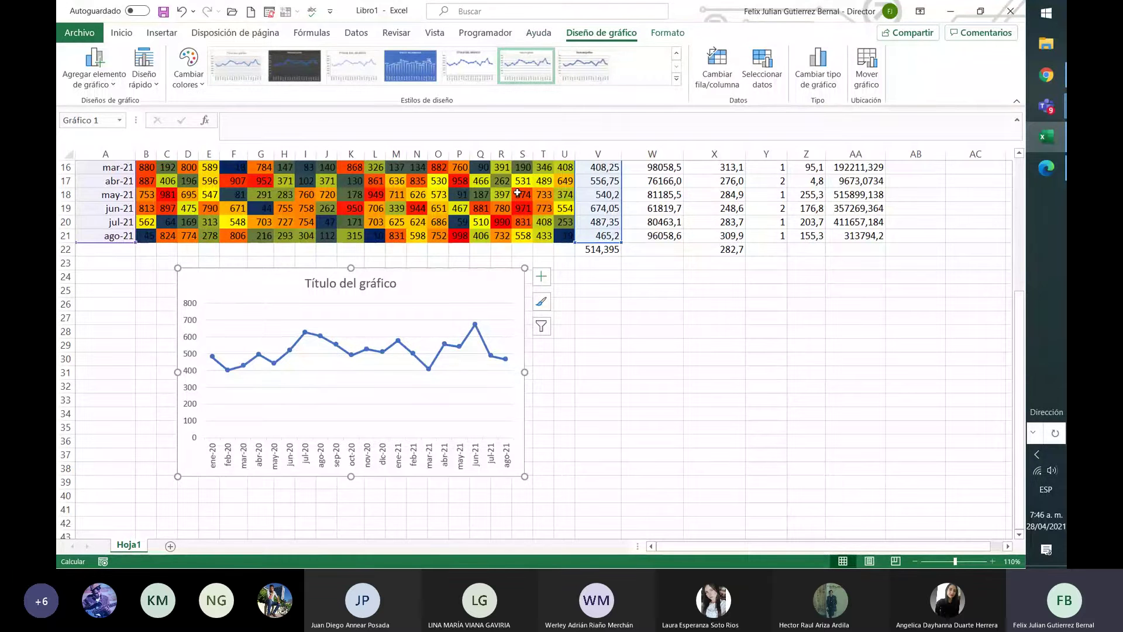
left_click(648, 274)
left_click(480, 194)
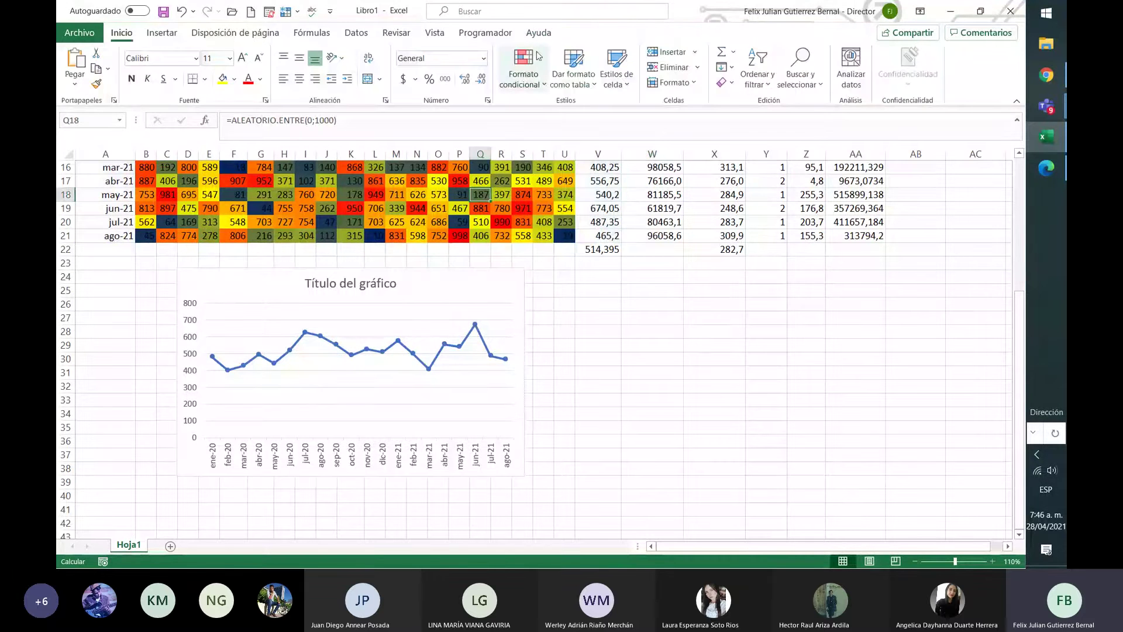
left_click(504, 194)
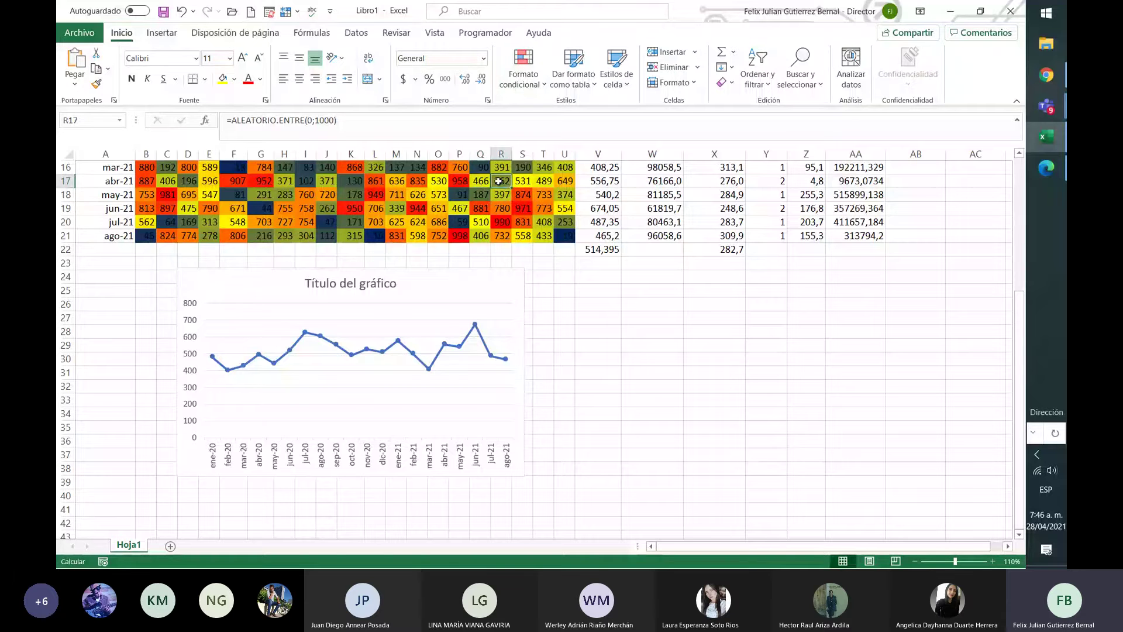
left_click(480, 181)
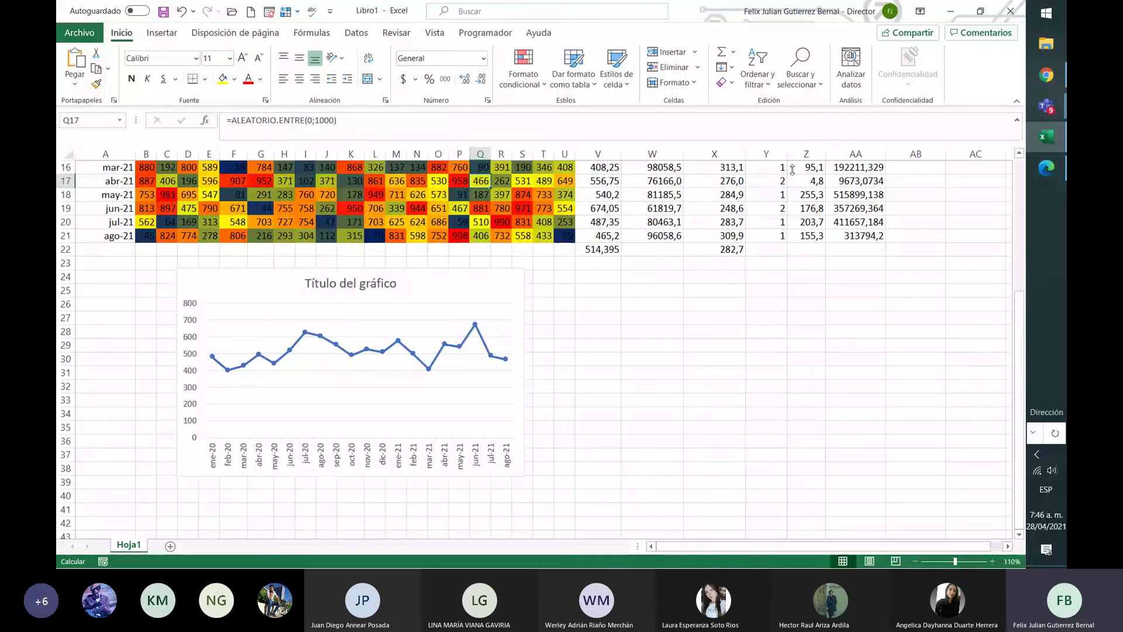
Open the line chart's data source settings and move the dialog clear of the data table and chart.
left_click(495, 296)
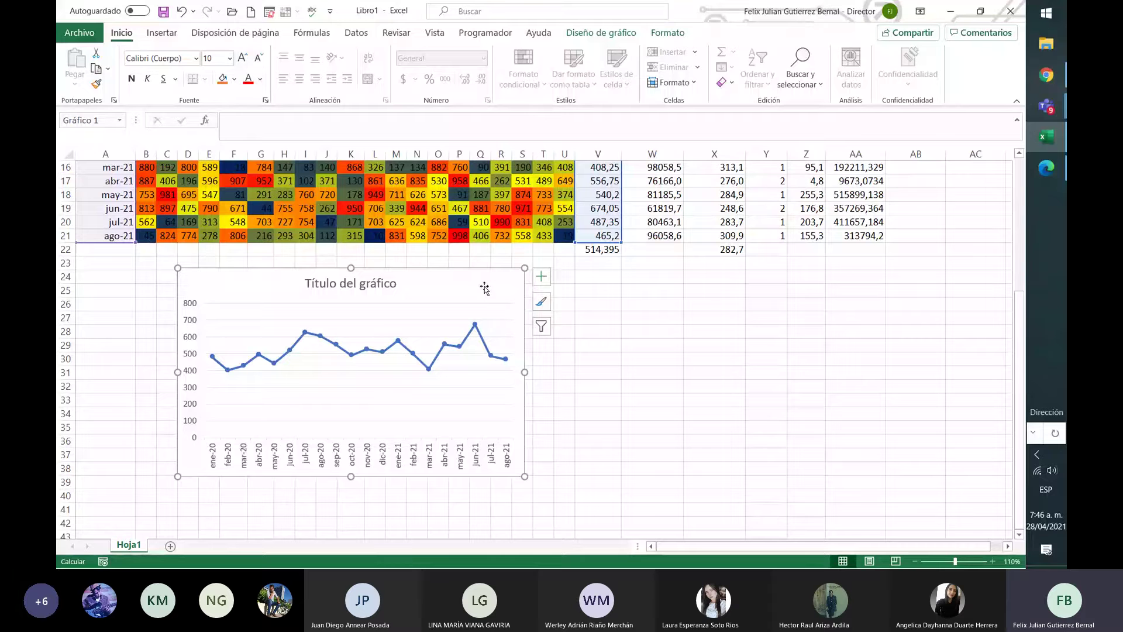
left_click(618, 42)
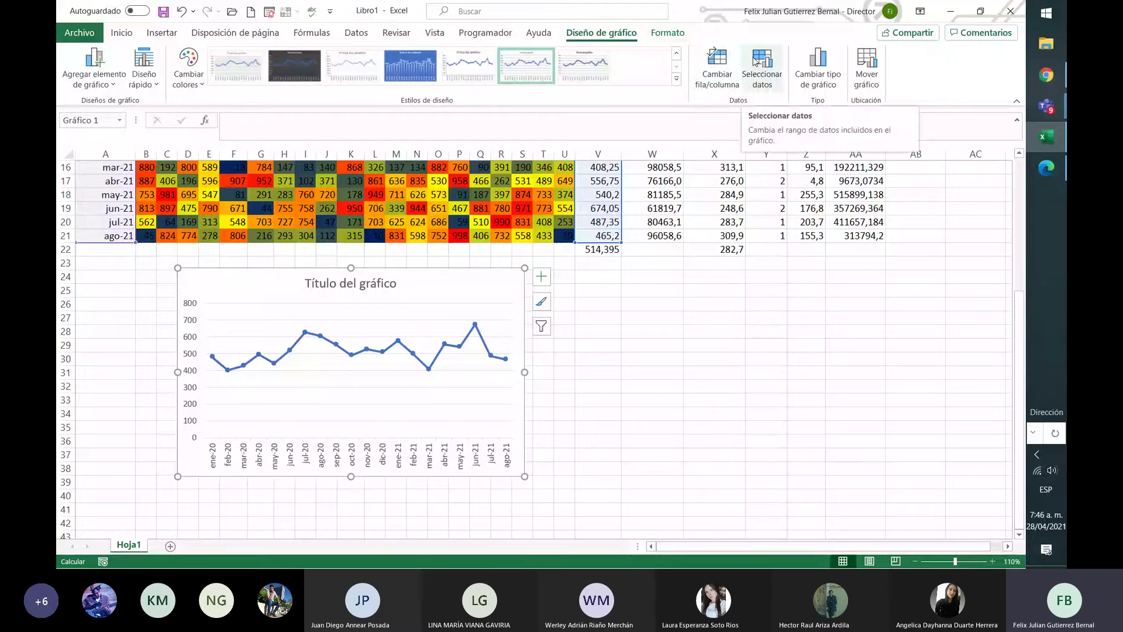
left_click(753, 57)
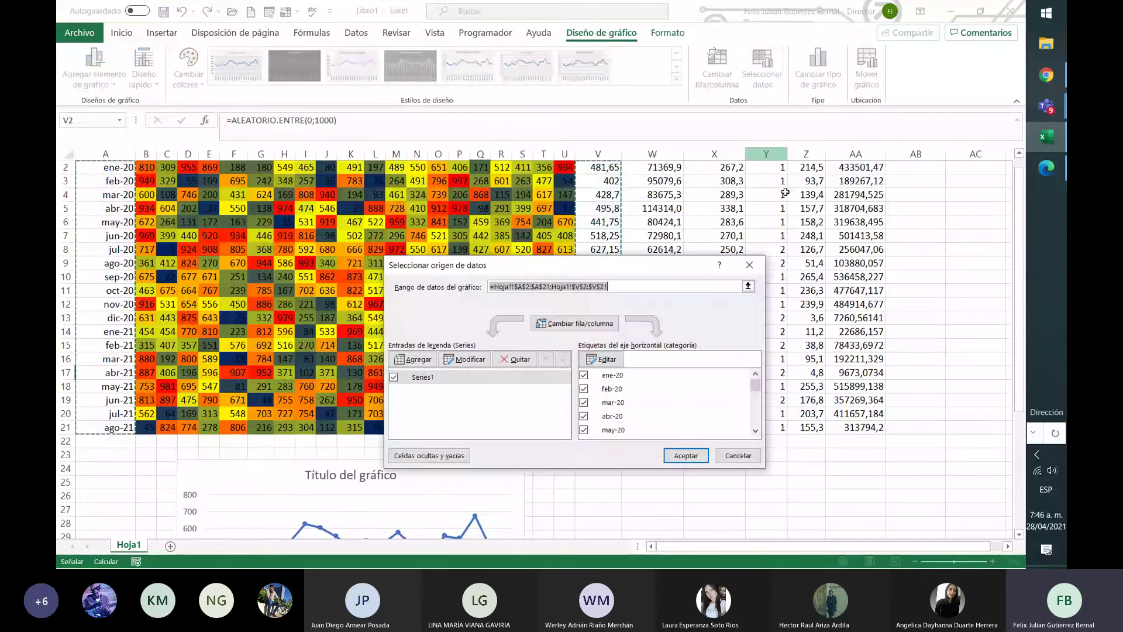
left_click_drag(570, 267, 785, 147)
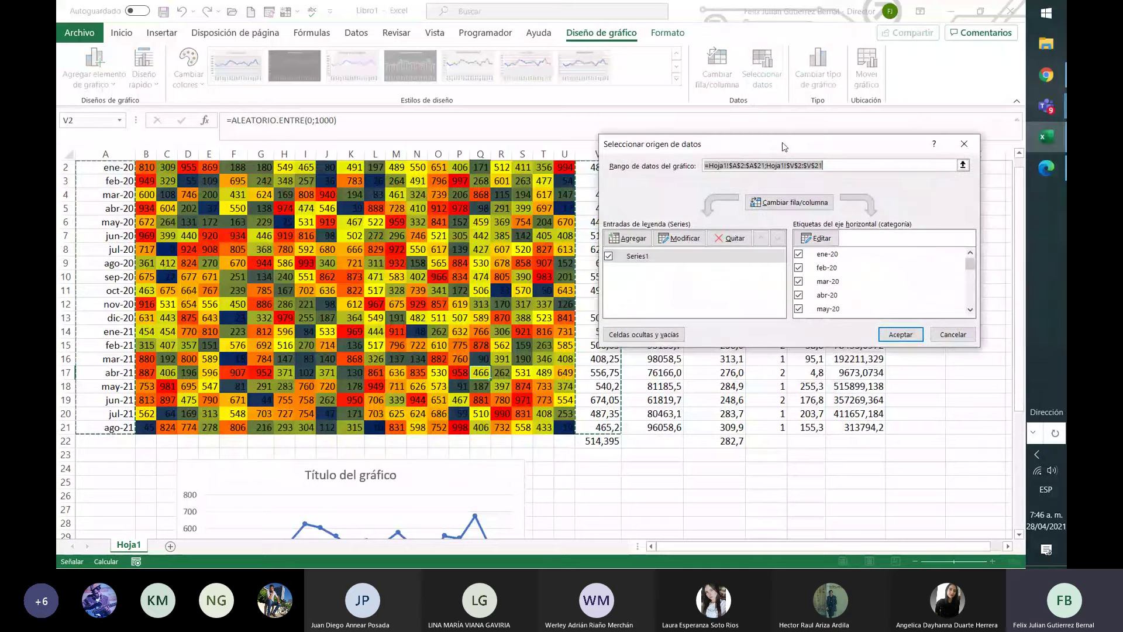
scroll(565, 303, "down", 3)
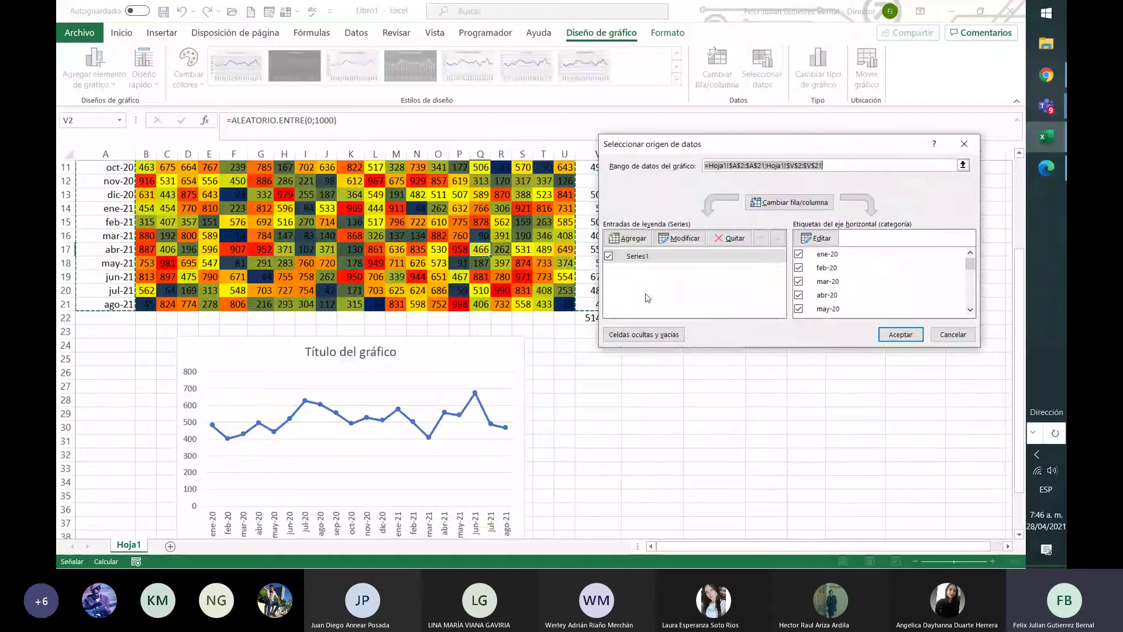
Link the name of Series1 to the promedio header in cell V1 and apply the data source change.
left_click(661, 255)
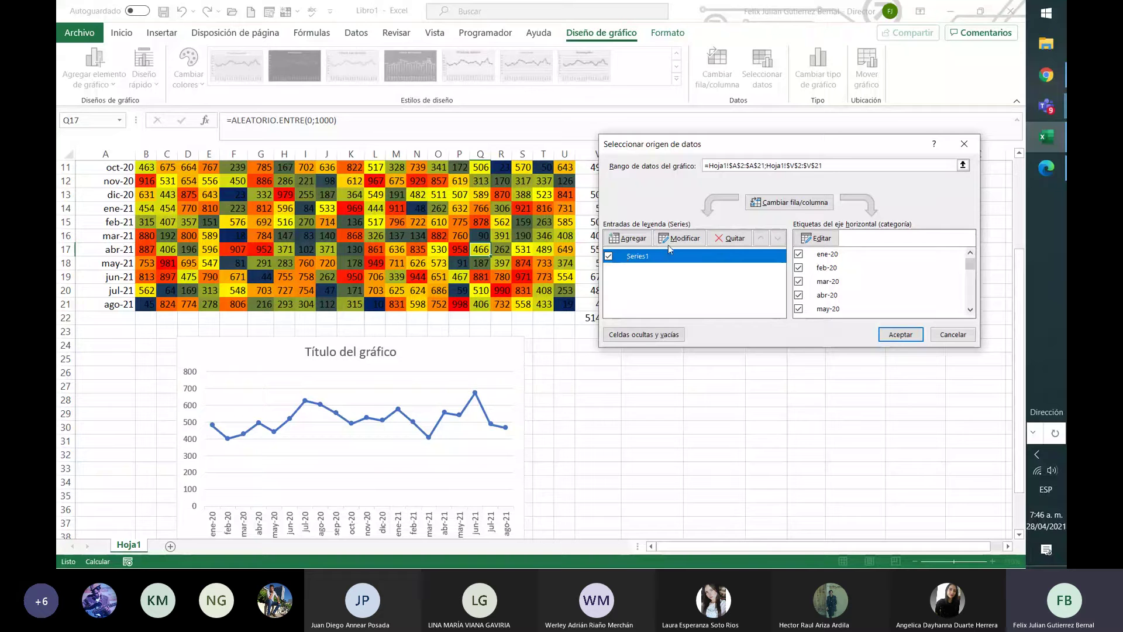
left_click(682, 239)
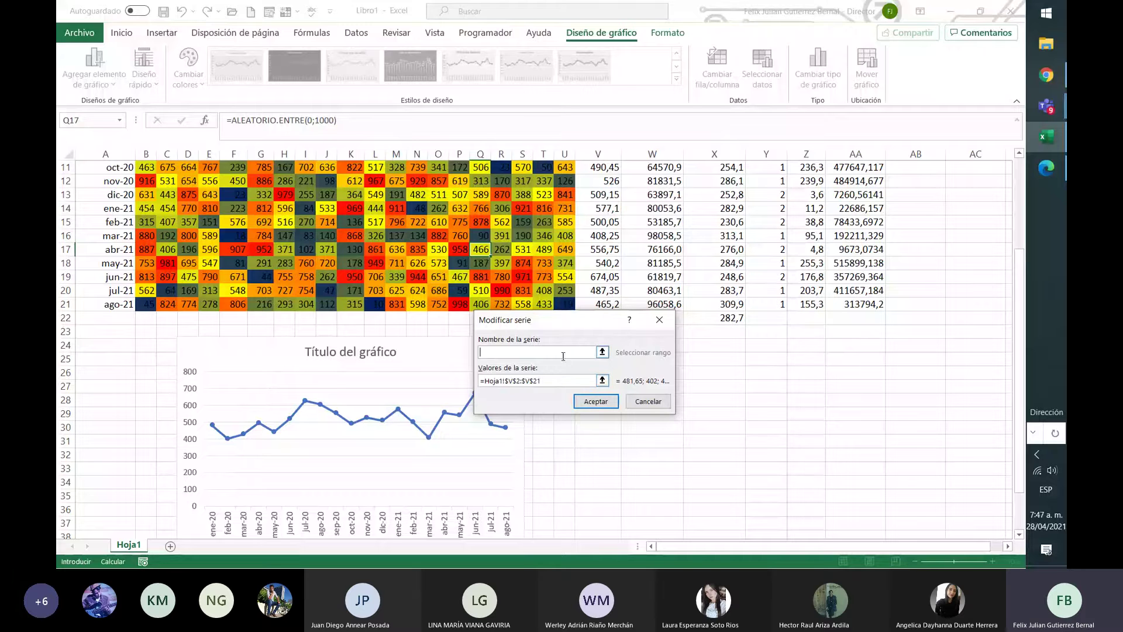
left_click(602, 352)
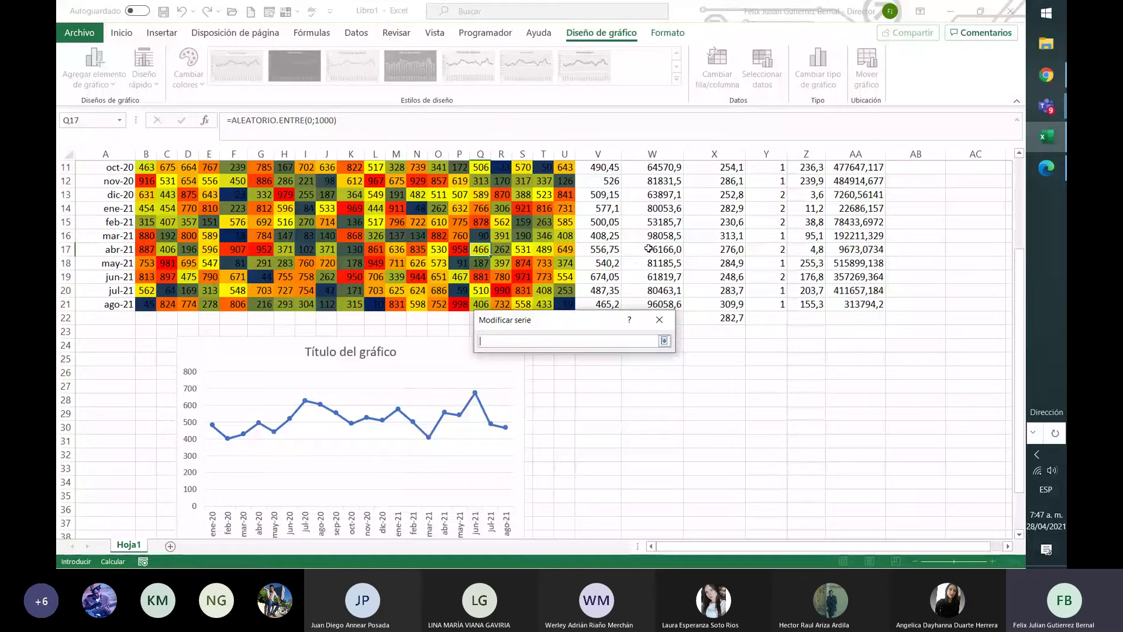
left_click_drag(1018, 408, 1018, 176)
left_click(598, 167)
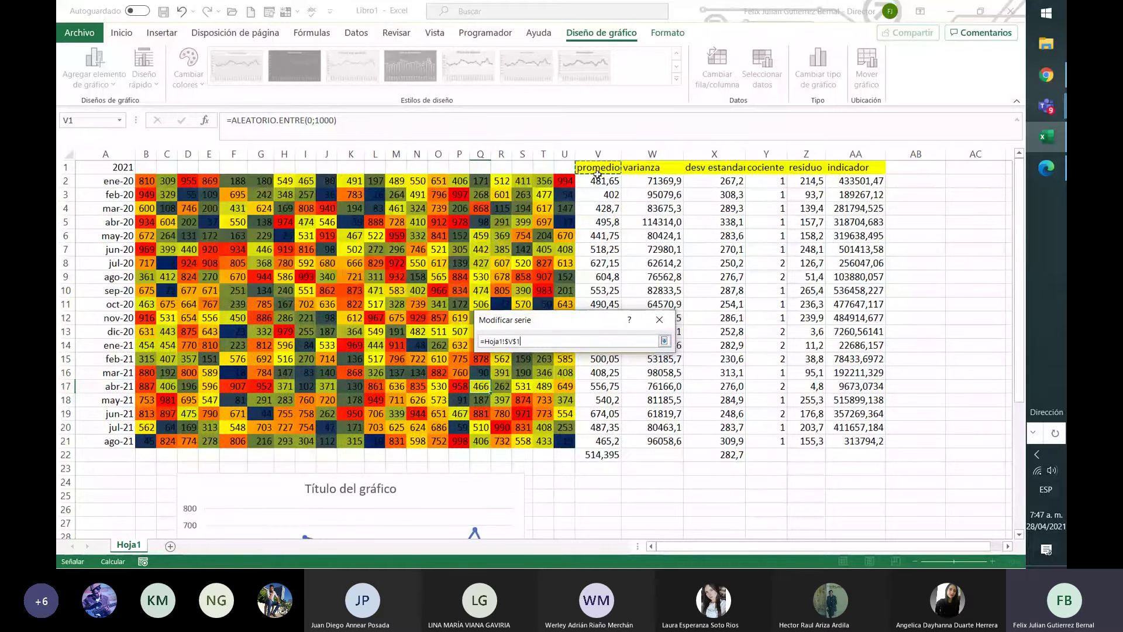
left_click(664, 341)
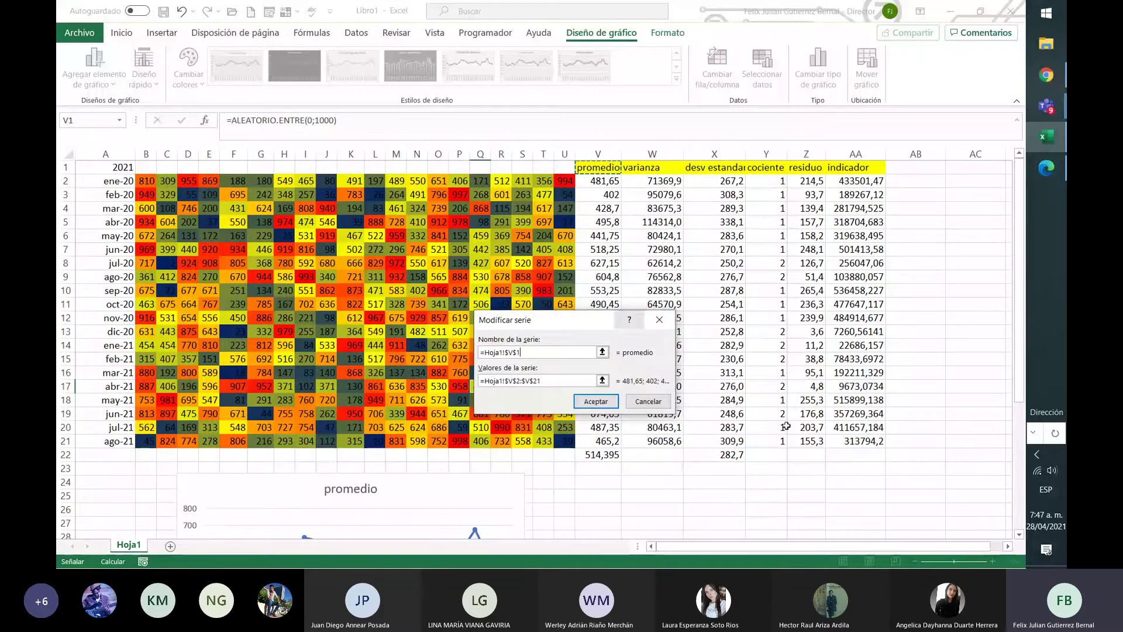
scroll(786, 425, "down", 2)
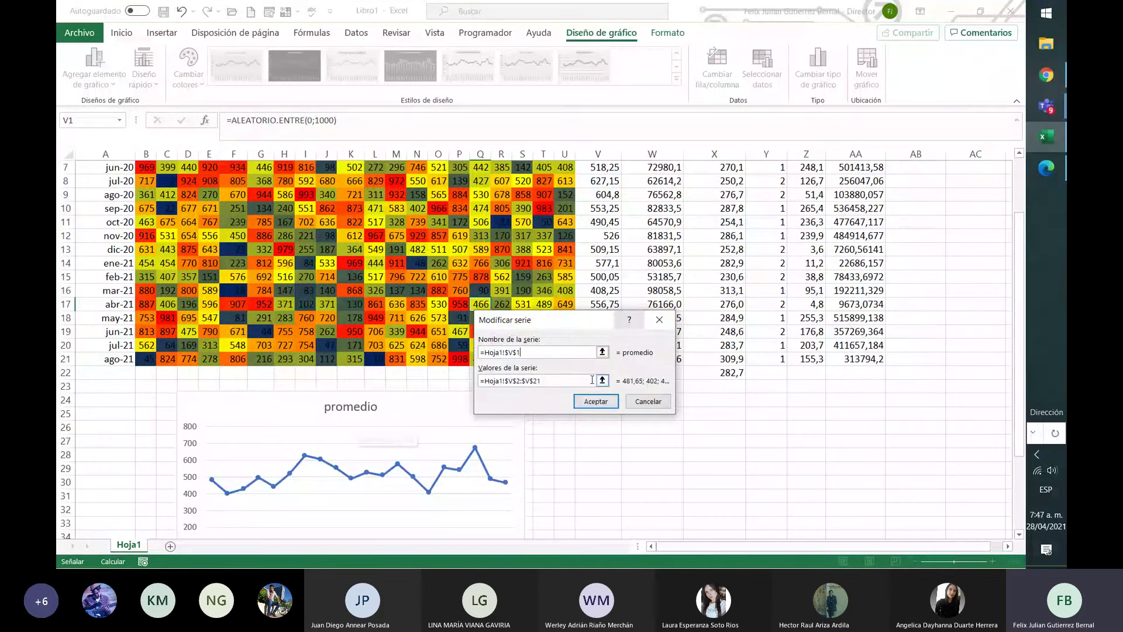
left_click_drag(589, 351, 437, 352)
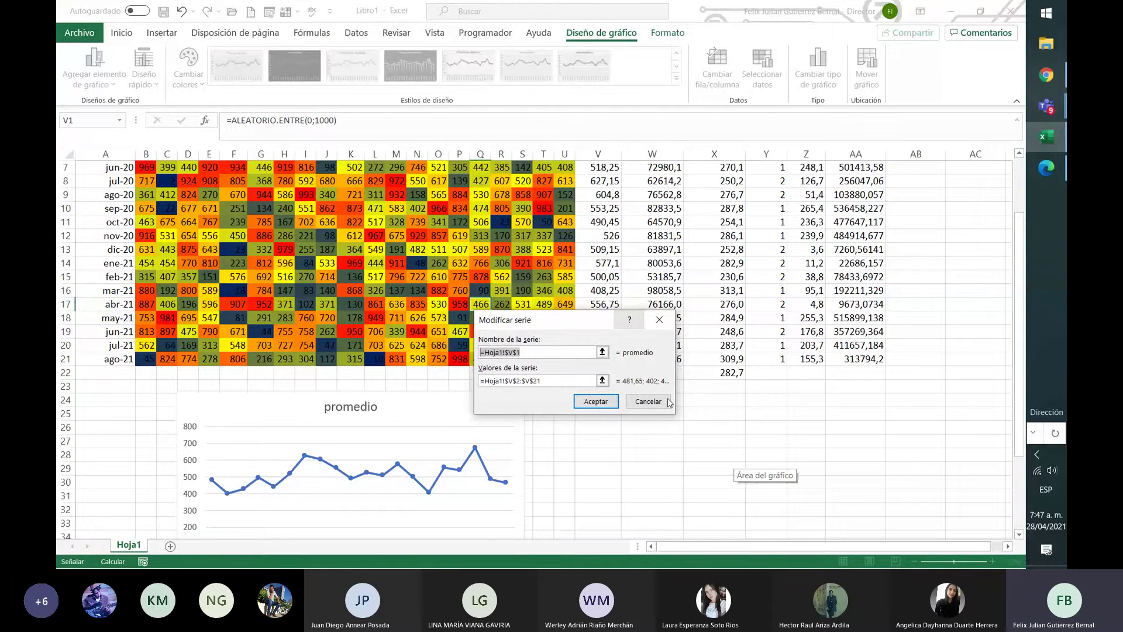
left_click(595, 401)
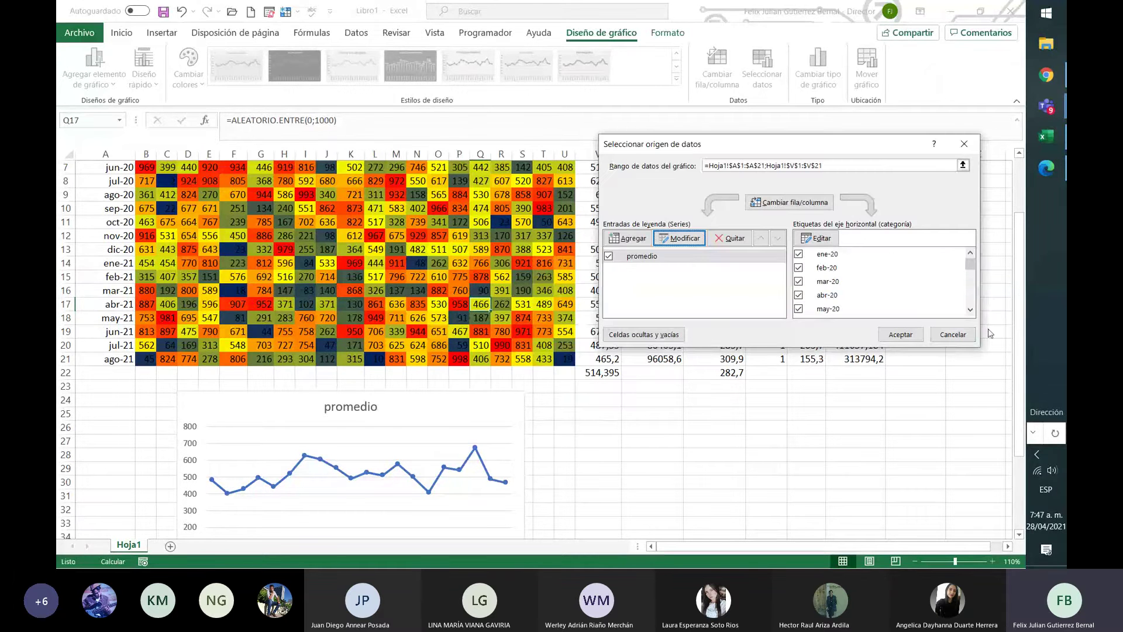
left_click(901, 335)
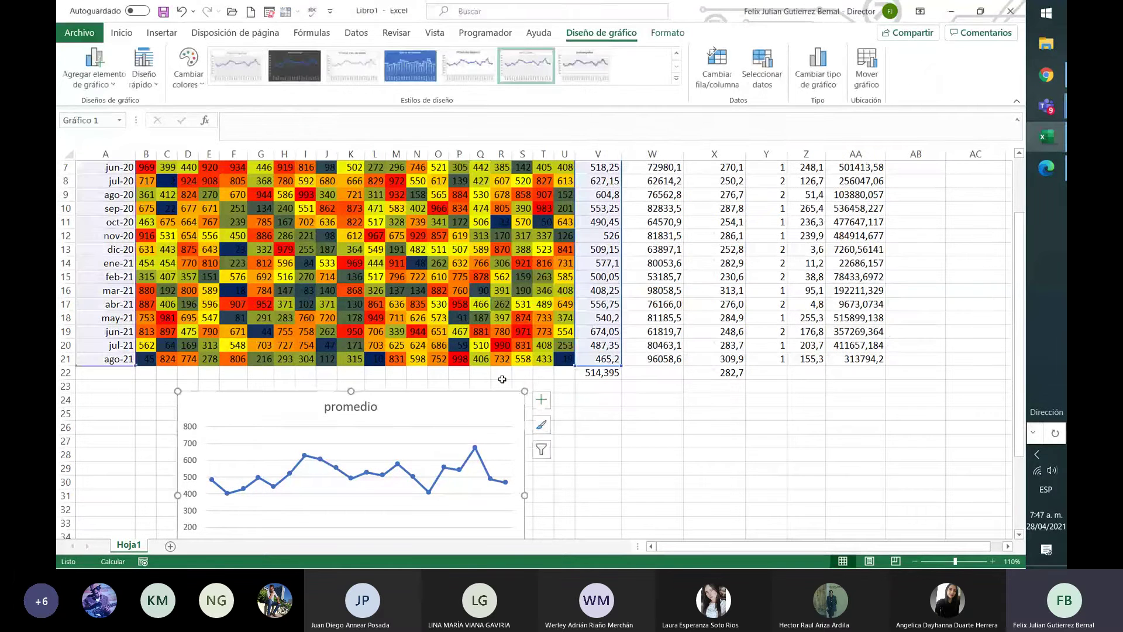
Change the header in cell V1 to "promedio covid 19 Bogotá".
scroll(717, 403, "up", 2)
left_click(661, 386)
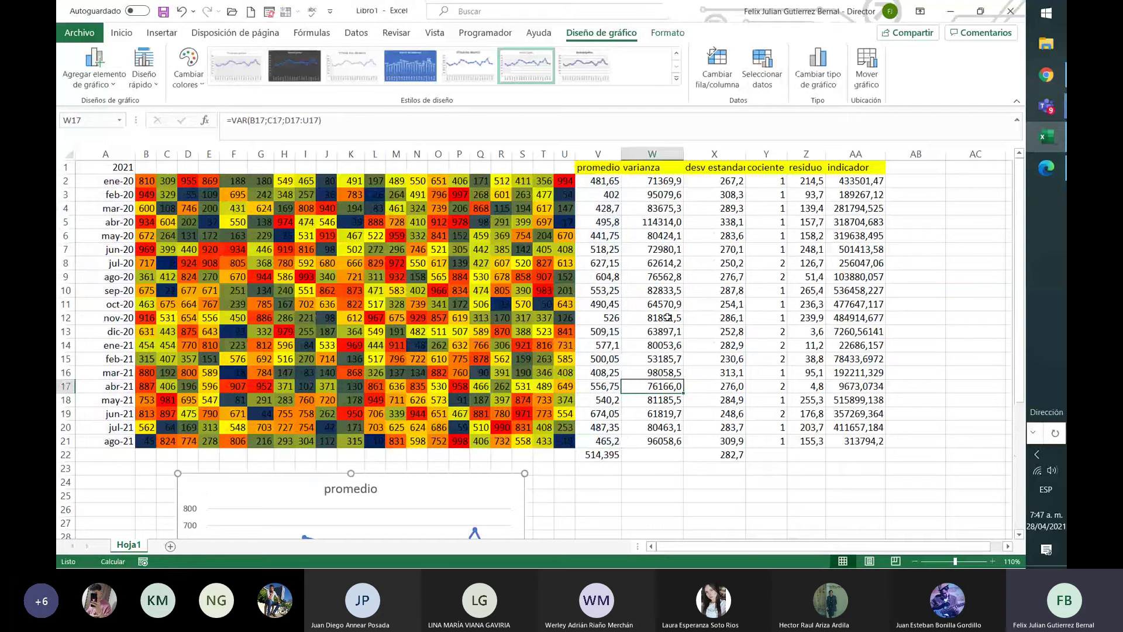
left_click(598, 167)
left_click(366, 136)
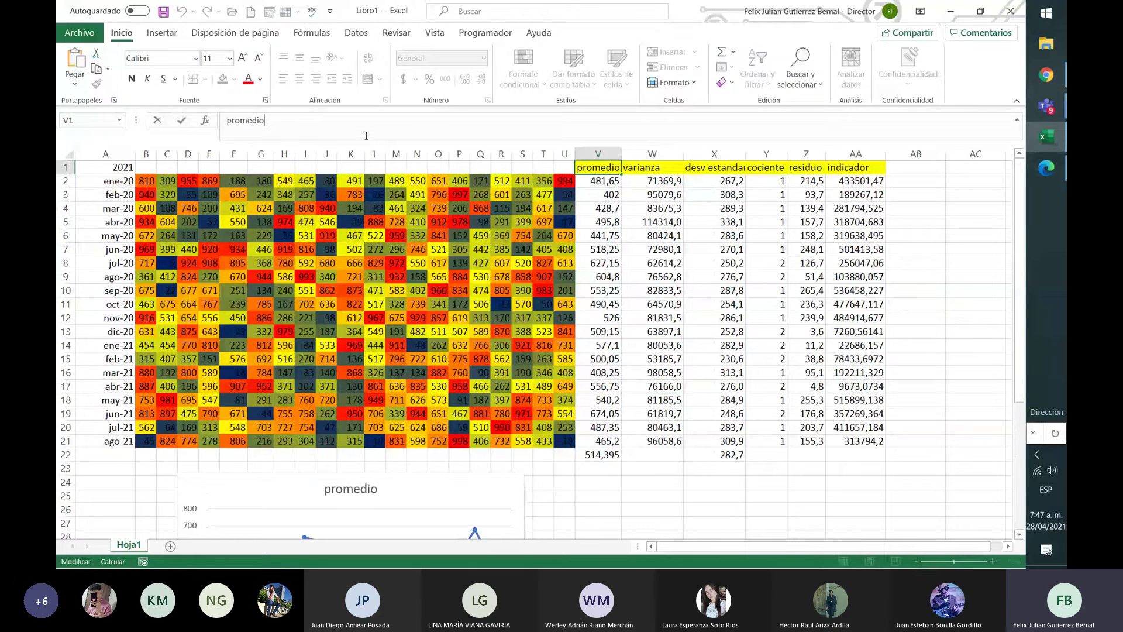
type("covid 19 Bogotá")
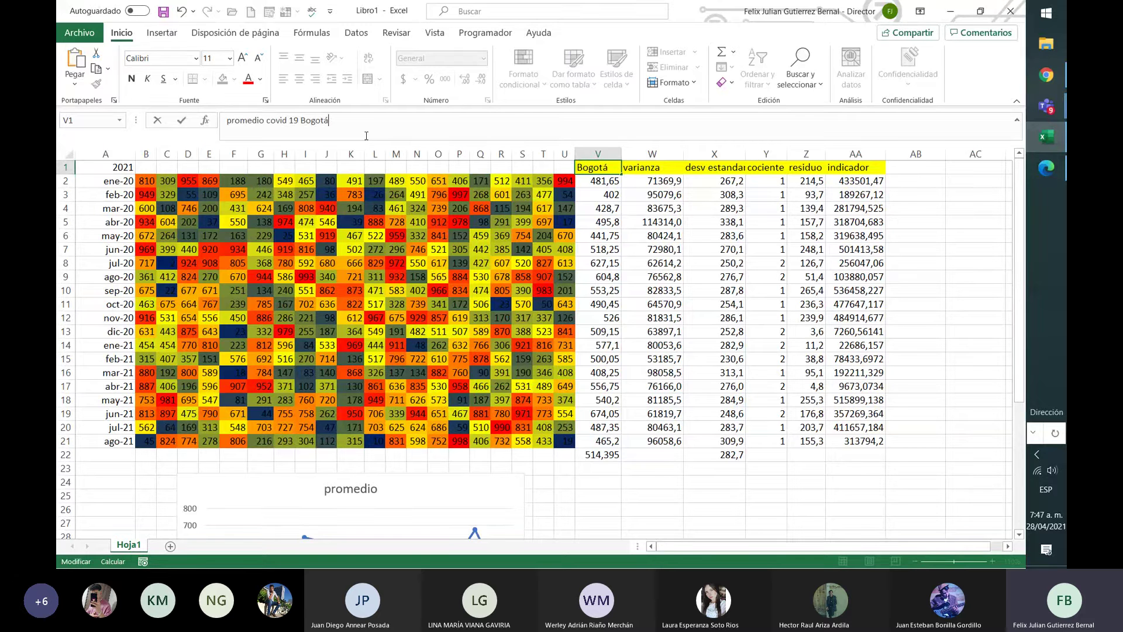
key("Return")
Check the chart's linked title, vertical axis and horizontal month axis below the table.
scroll(381, 416, "down", 2)
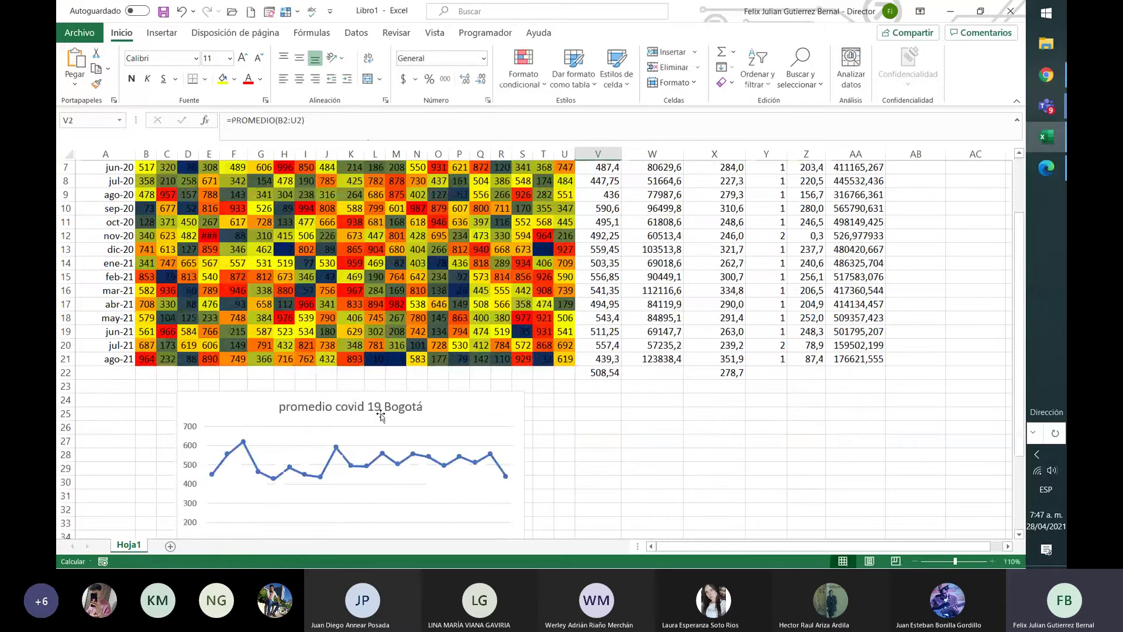
left_click(380, 416)
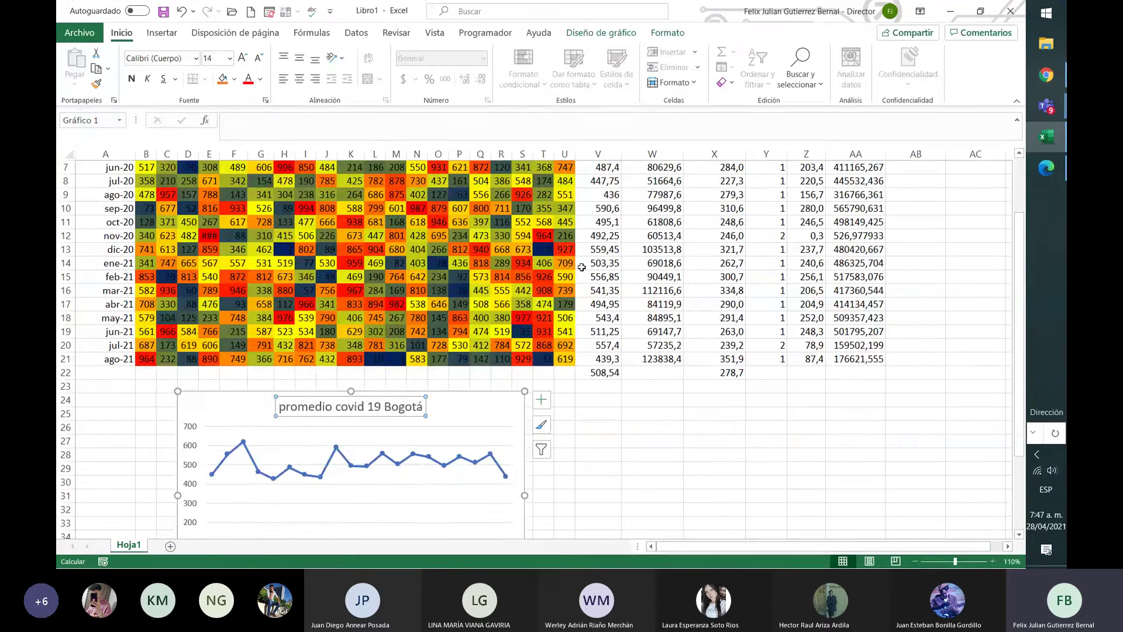
scroll(585, 256, "down", 1)
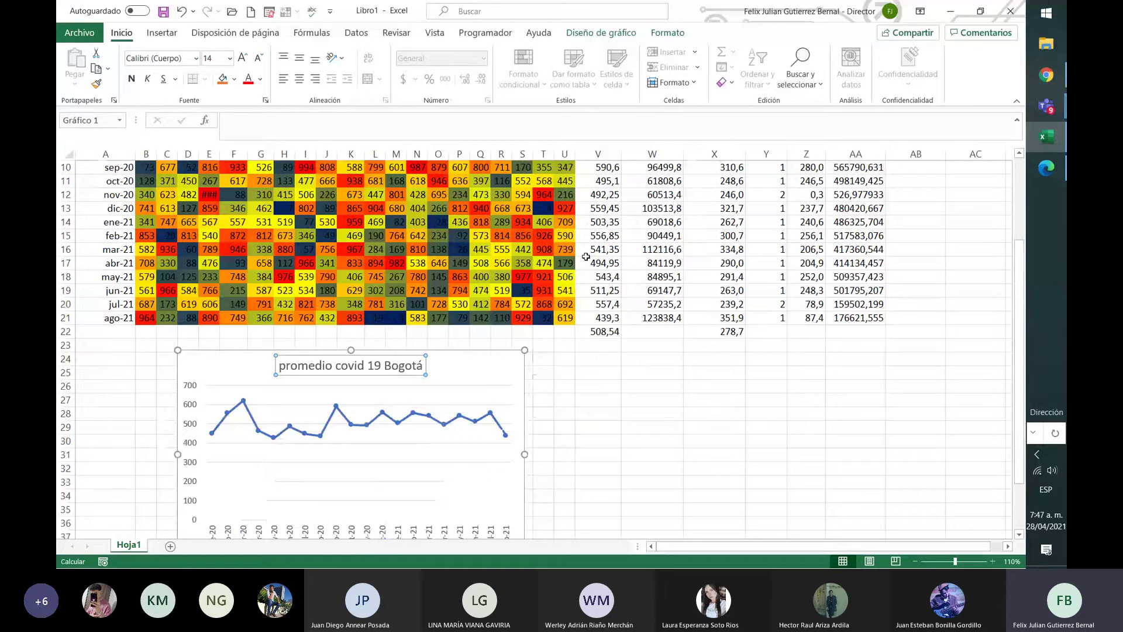
scroll(586, 256, "down", 2)
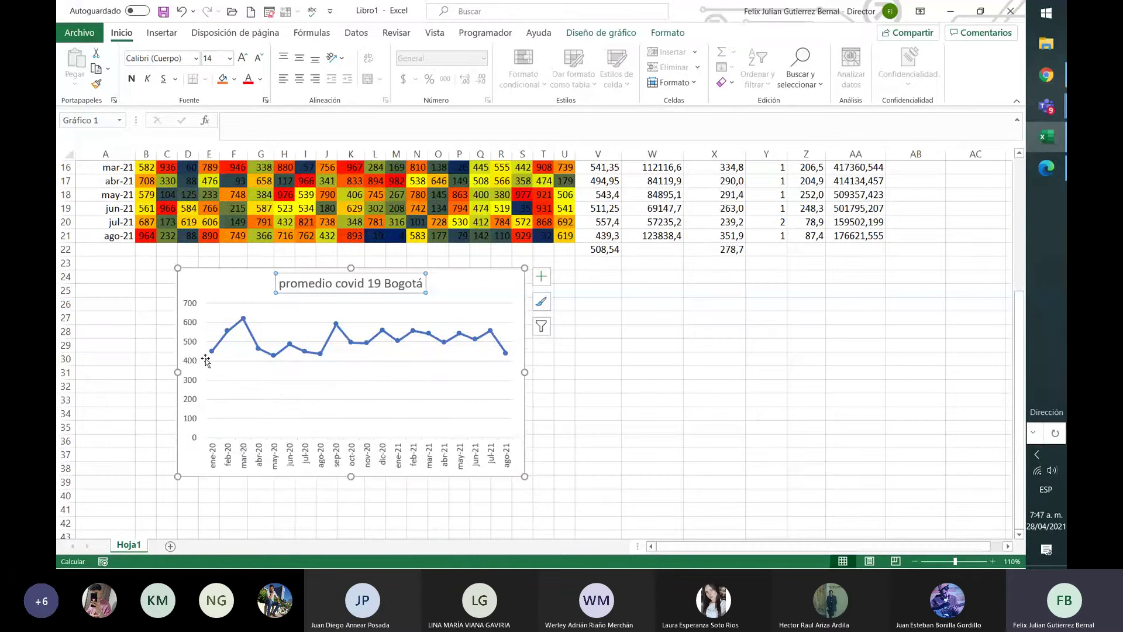
left_click(189, 367)
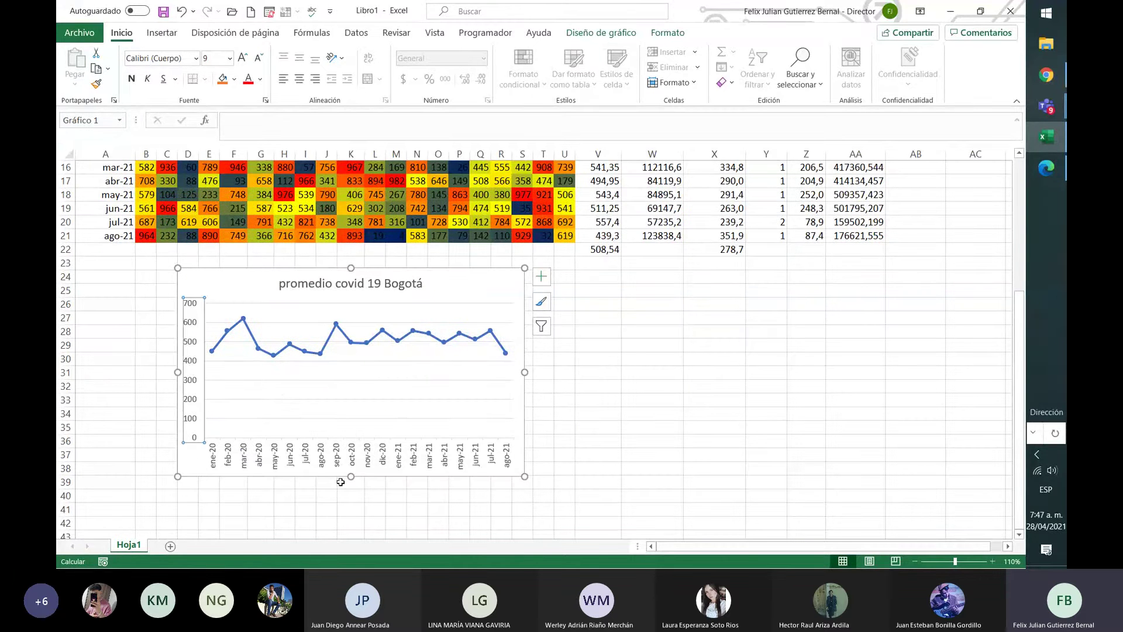
left_click(364, 456)
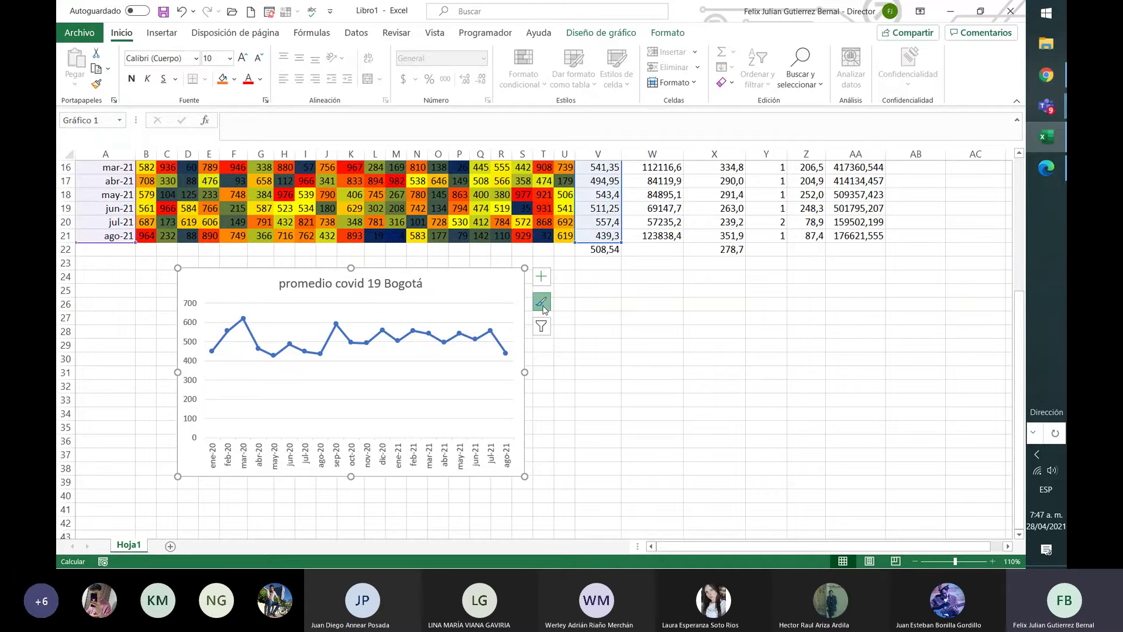
Preview the available chart styles for the line chart without applying one.
left_click(541, 305)
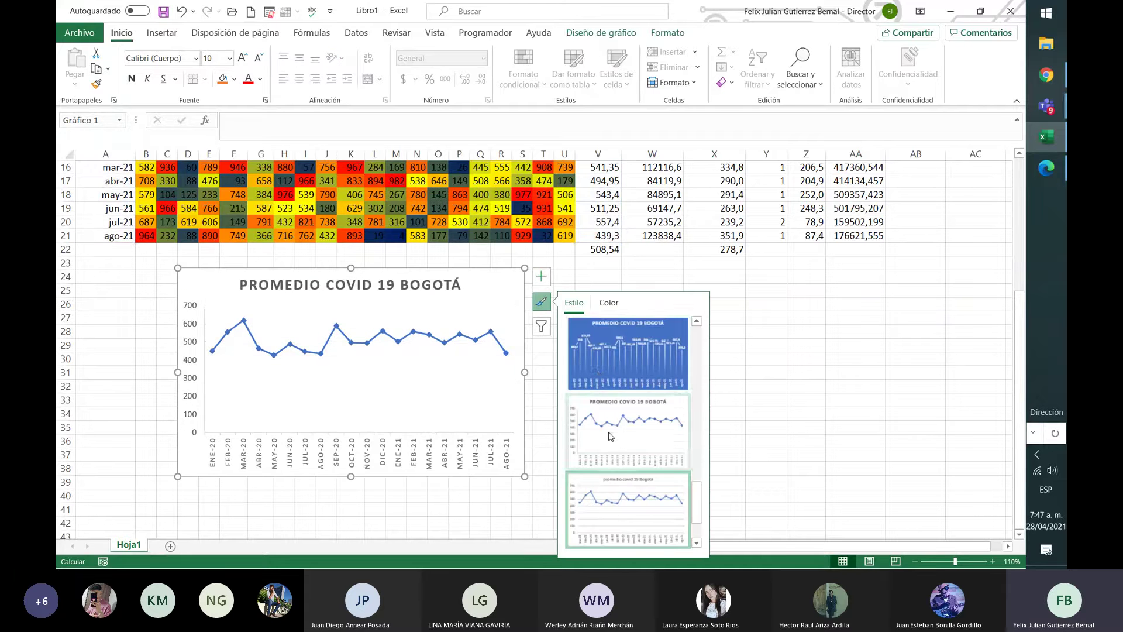
scroll(611, 435, "down", 1)
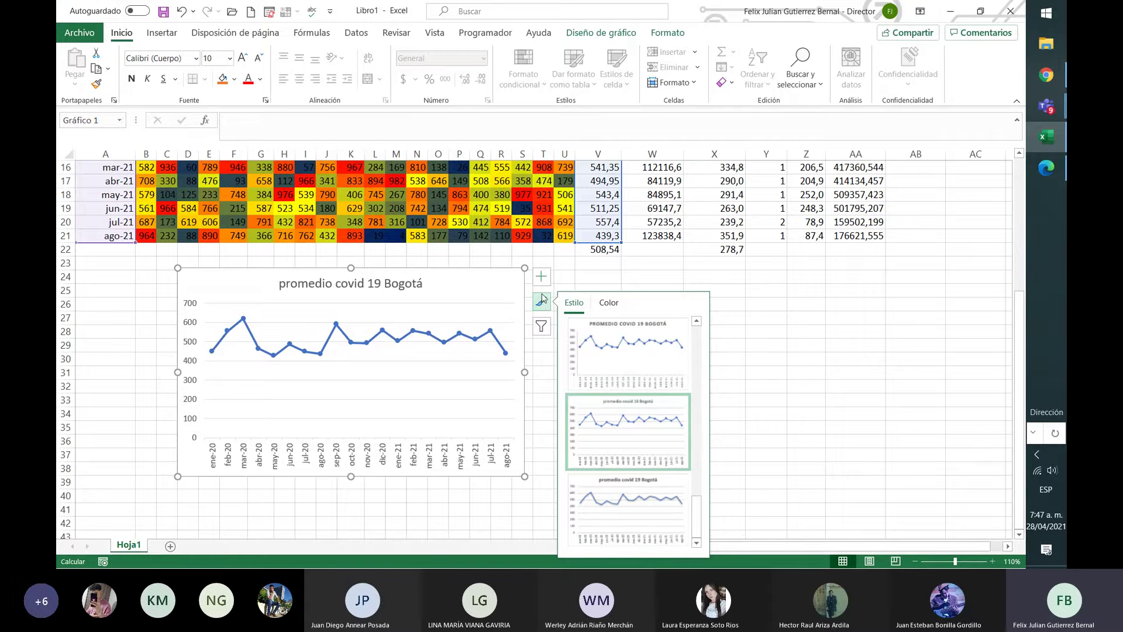
scroll(679, 422, "up", 3)
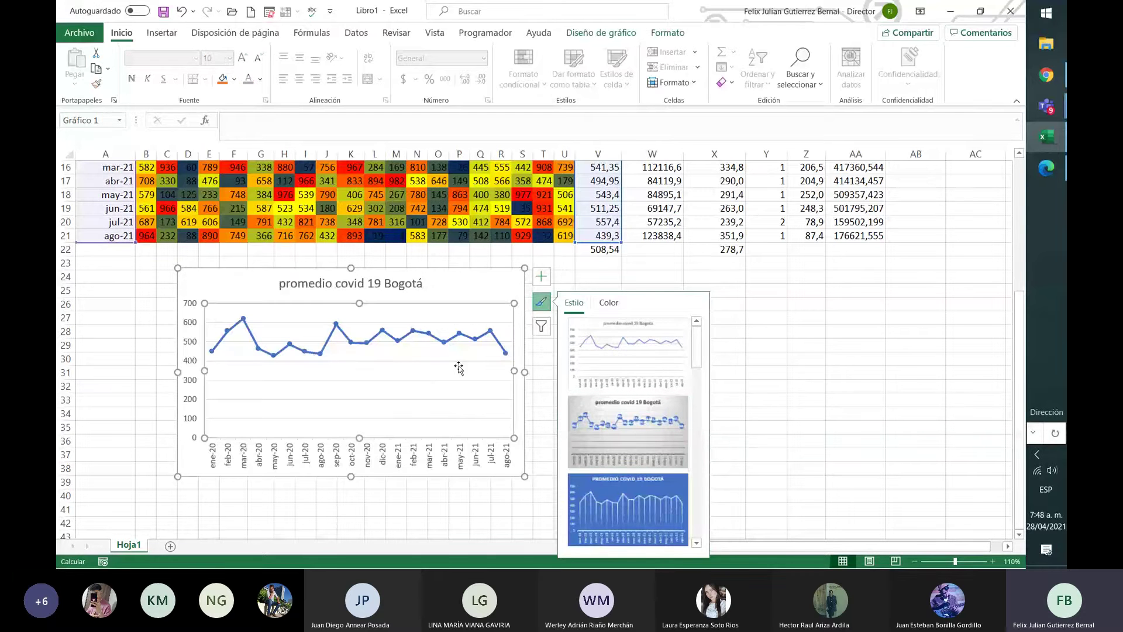
left_click(960, 371)
left_click(435, 304)
left_click(449, 291)
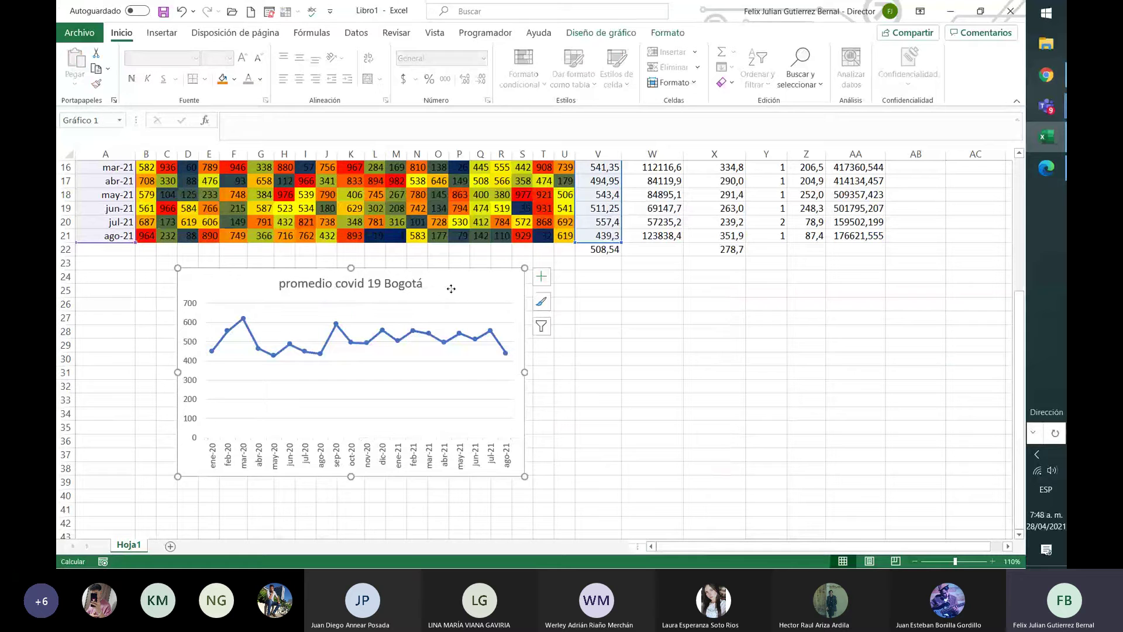
Compare the stacked line with markers and line with markers chart types, leaving the chart type unchanged.
left_click(601, 33)
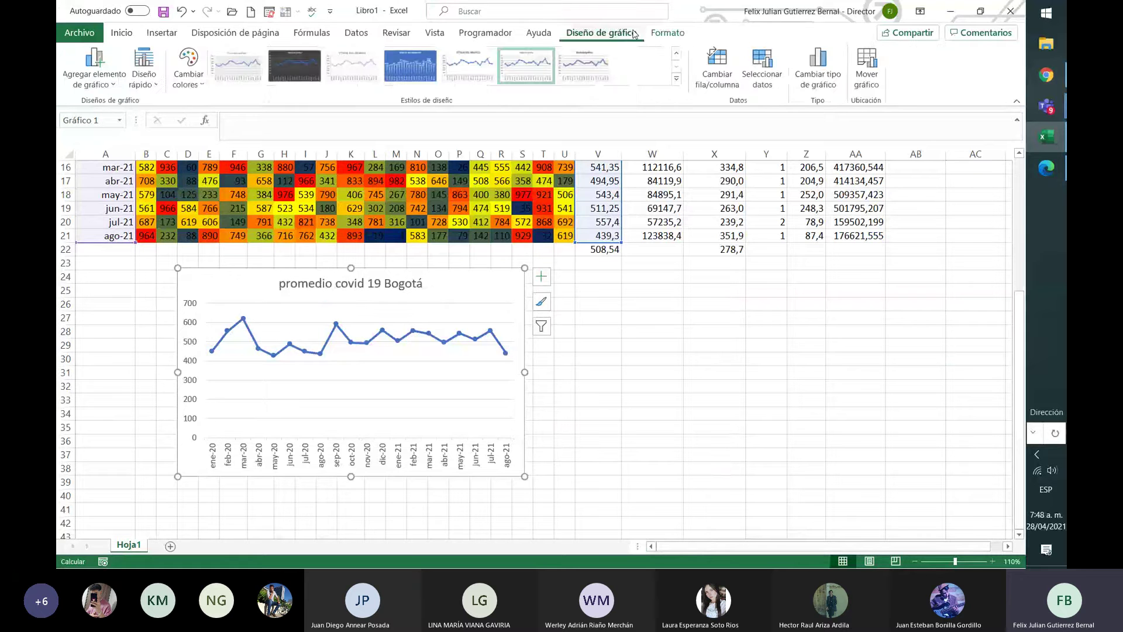
left_click(804, 79)
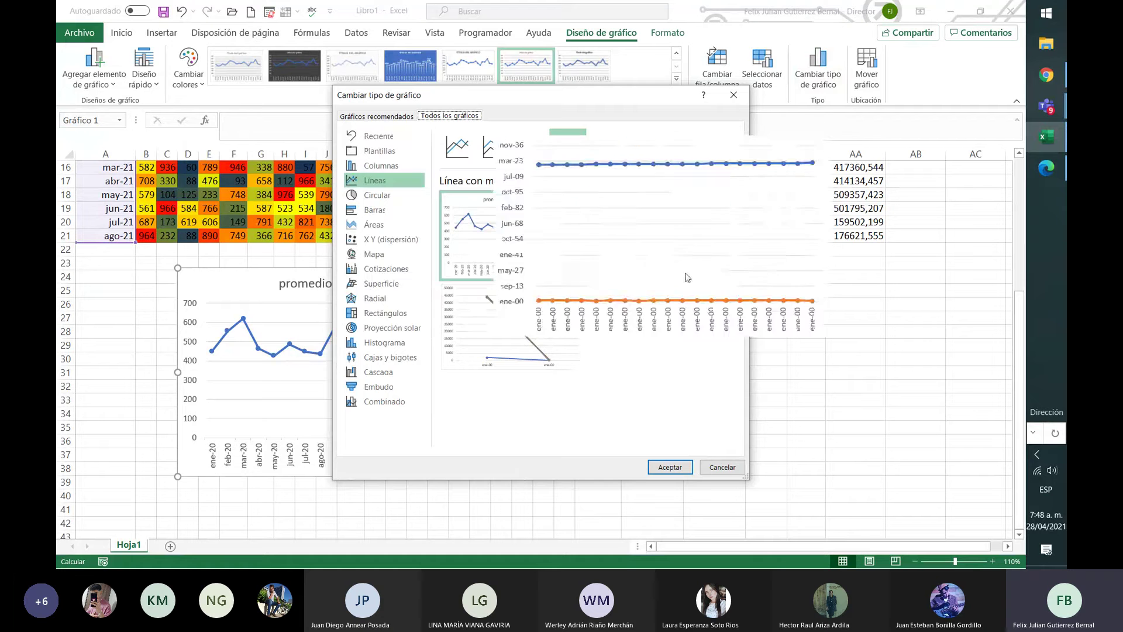
left_click(609, 146)
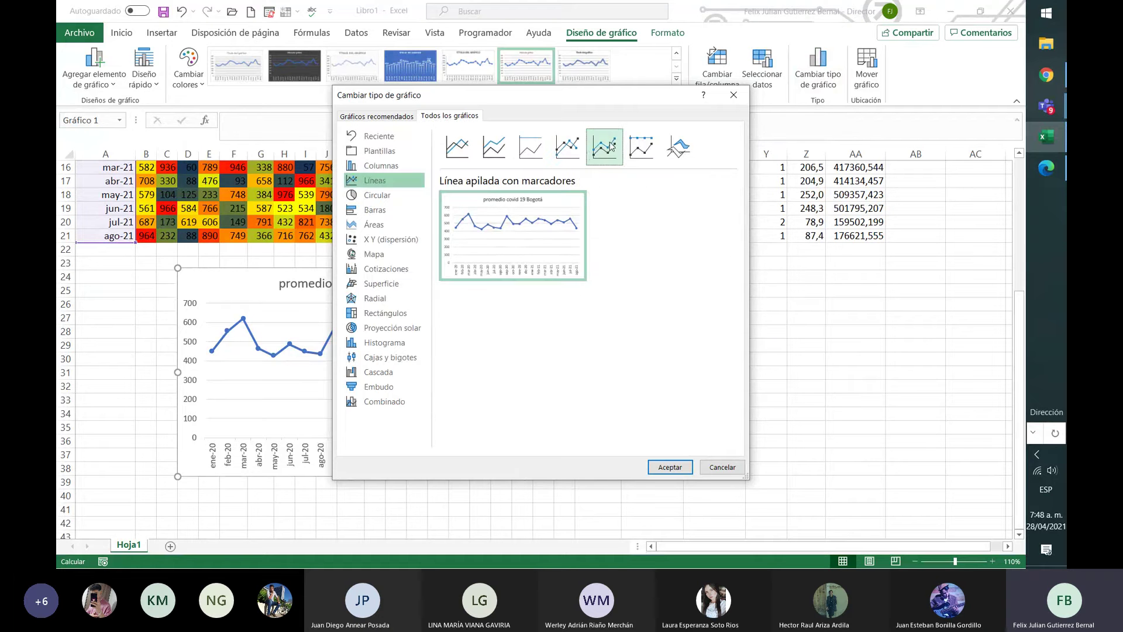
left_click(570, 149)
mouse_move(579, 275)
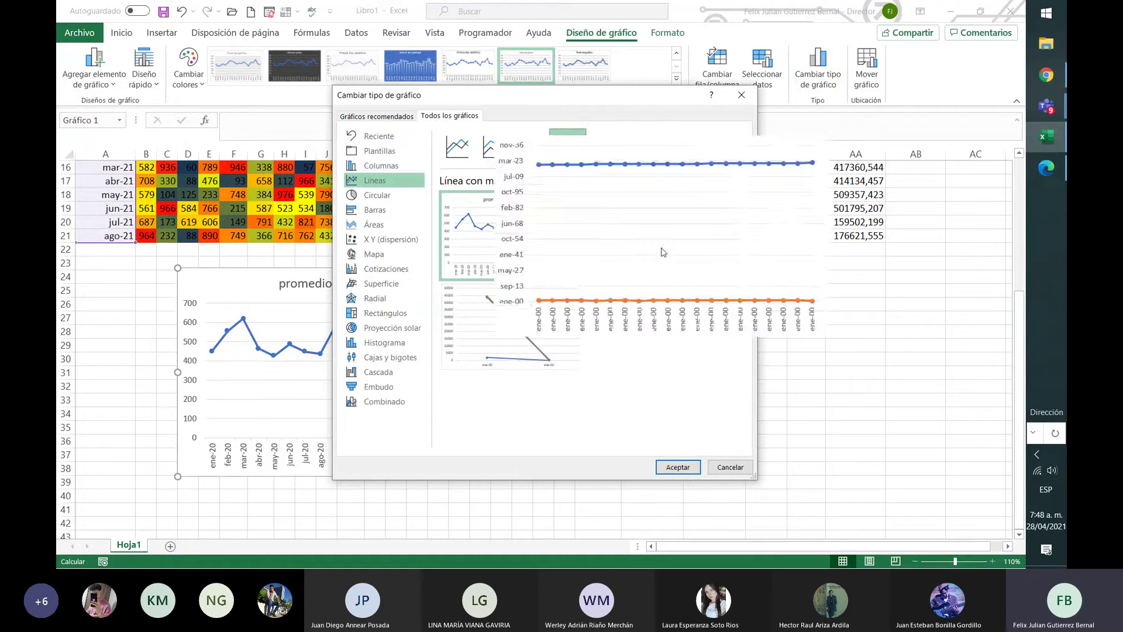
left_click(733, 466)
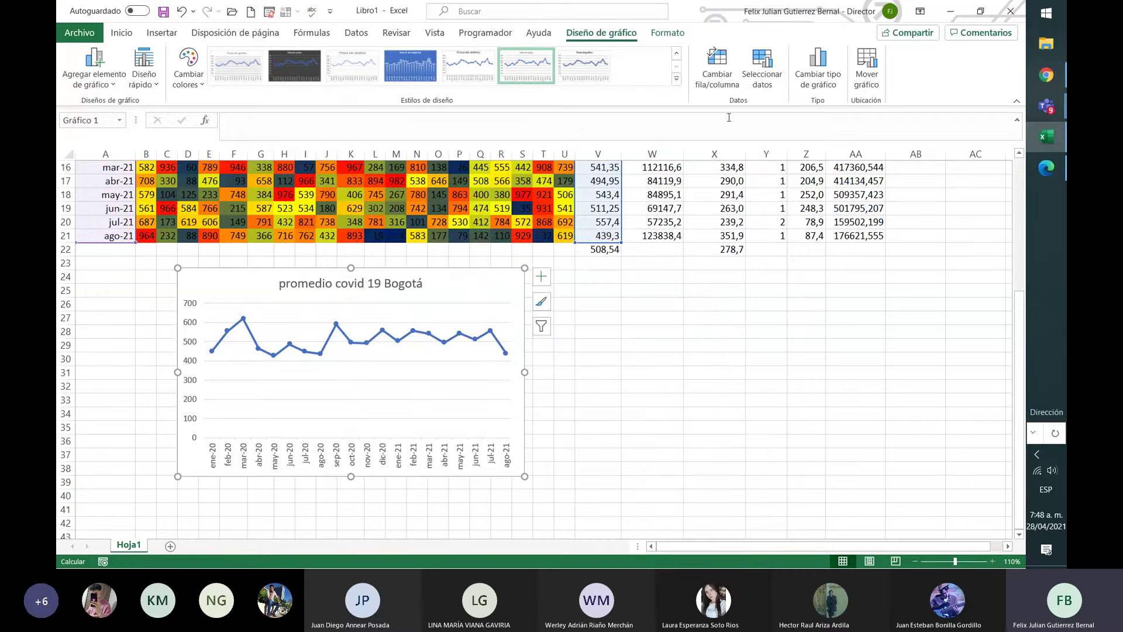
Open the chart's data source settings and review the month category labels through ago-21.
left_click(764, 74)
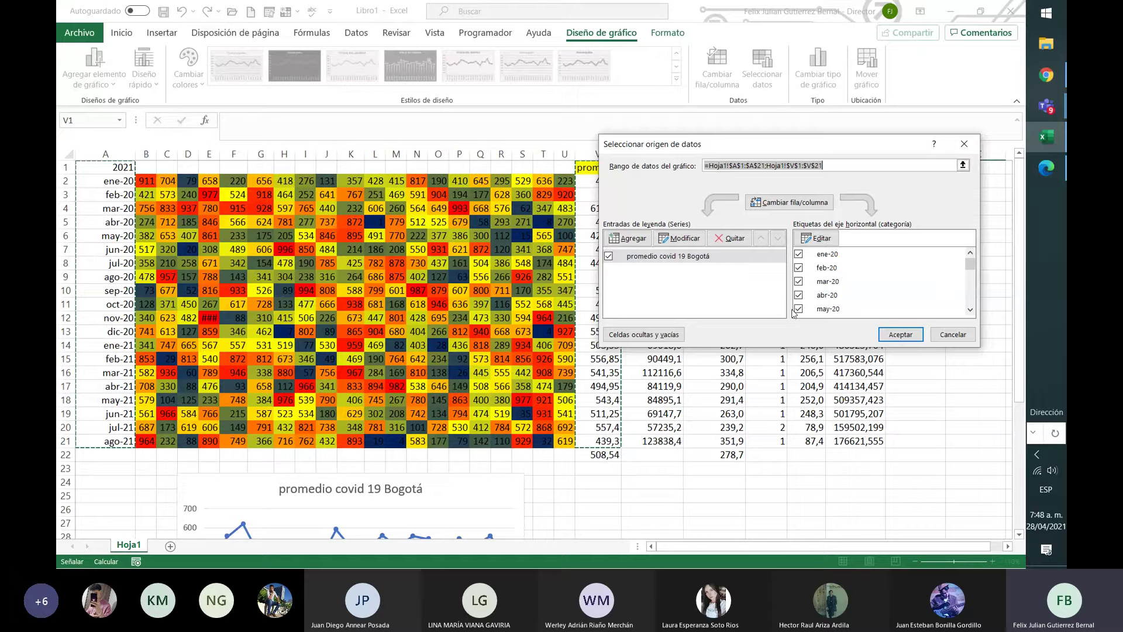
left_click(831, 258)
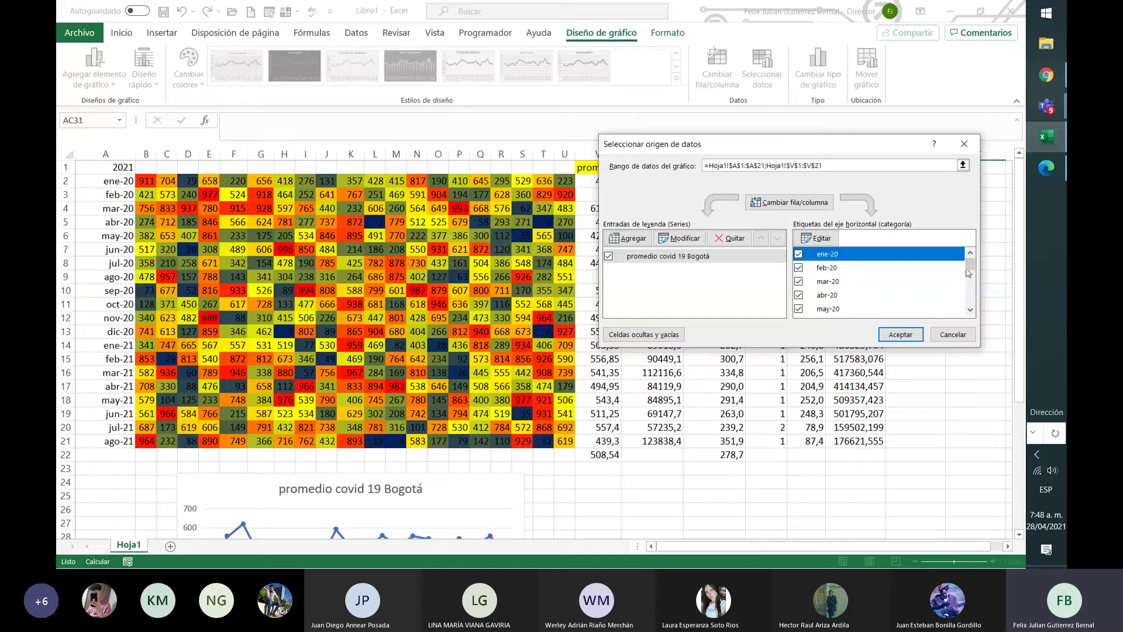
left_click_drag(968, 273, 977, 320)
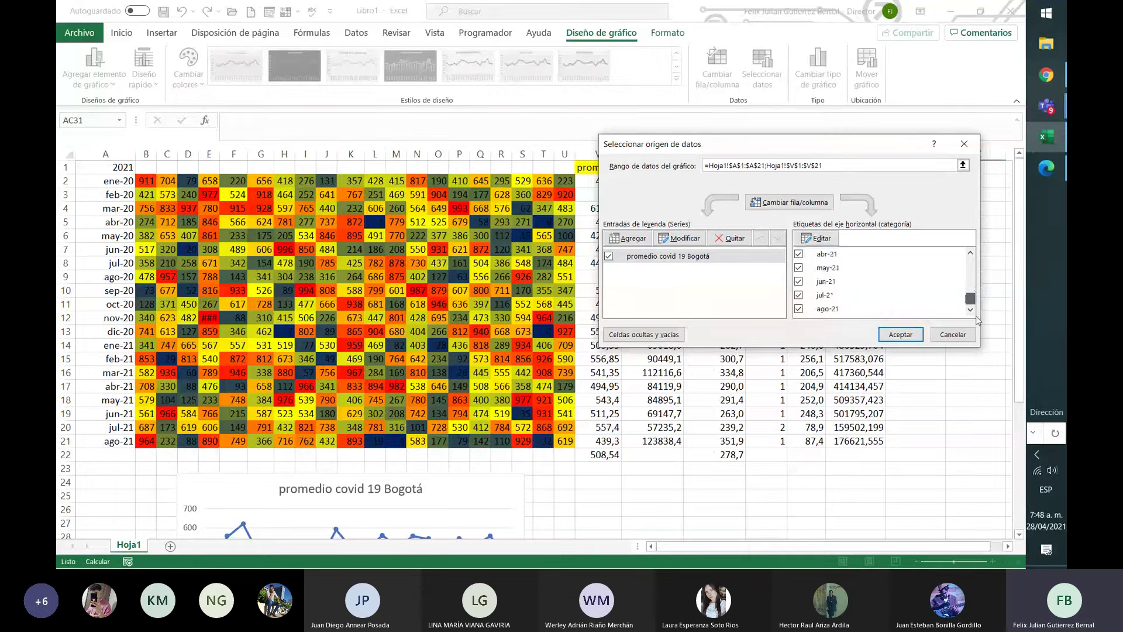
Exclude the ago-21 and jun-21 categories from the chart data, and include both again.
left_click(798, 309)
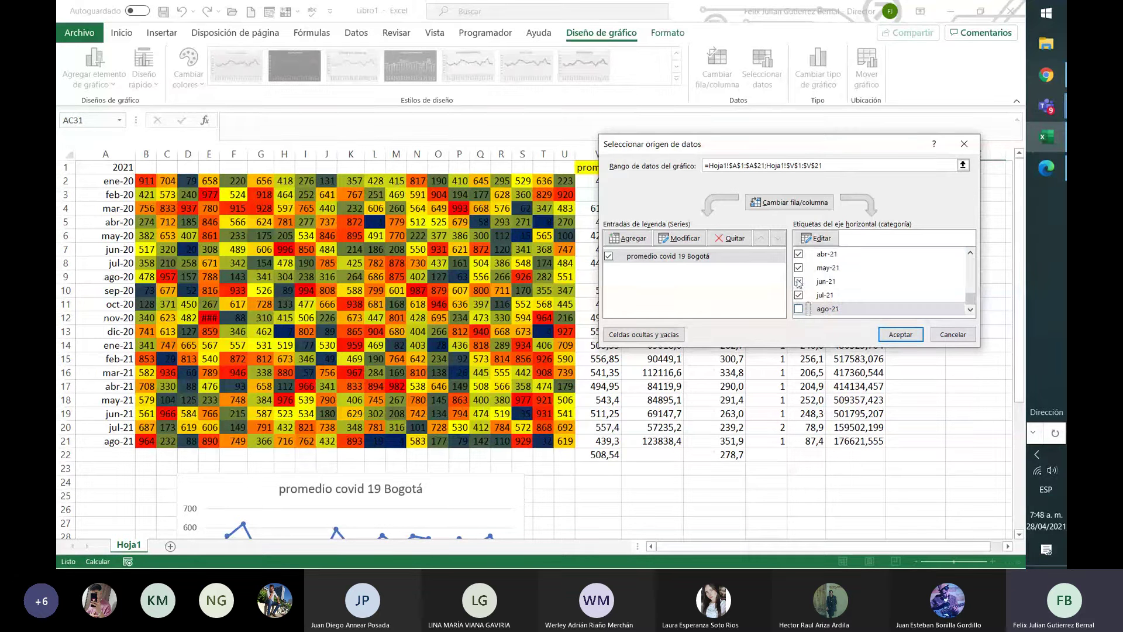
left_click(799, 282)
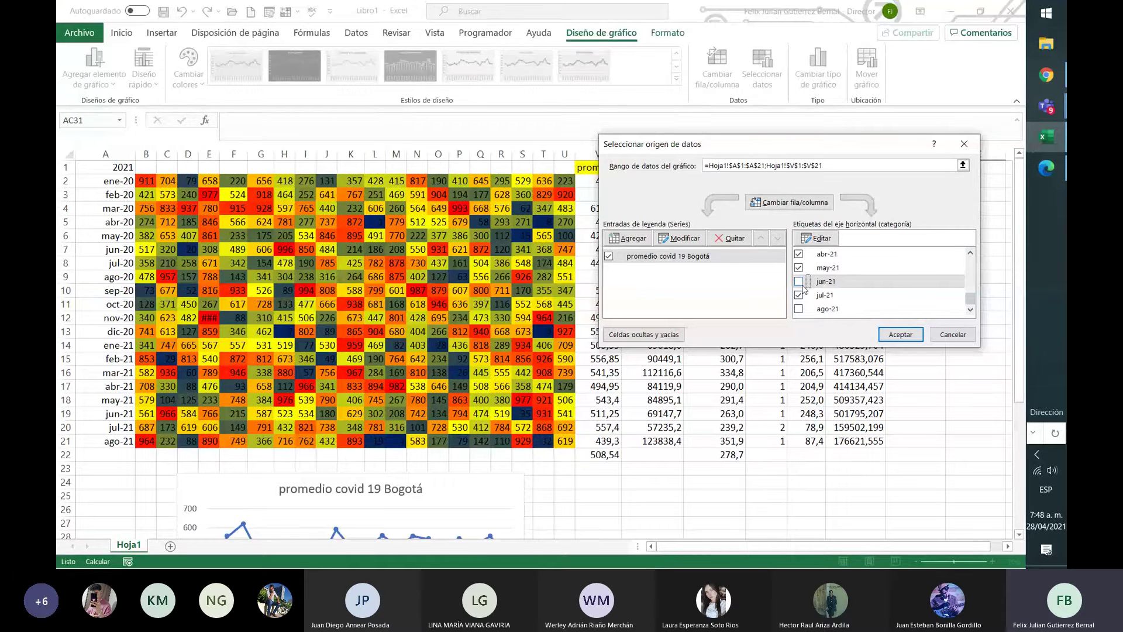
left_click(799, 282)
left_click(799, 309)
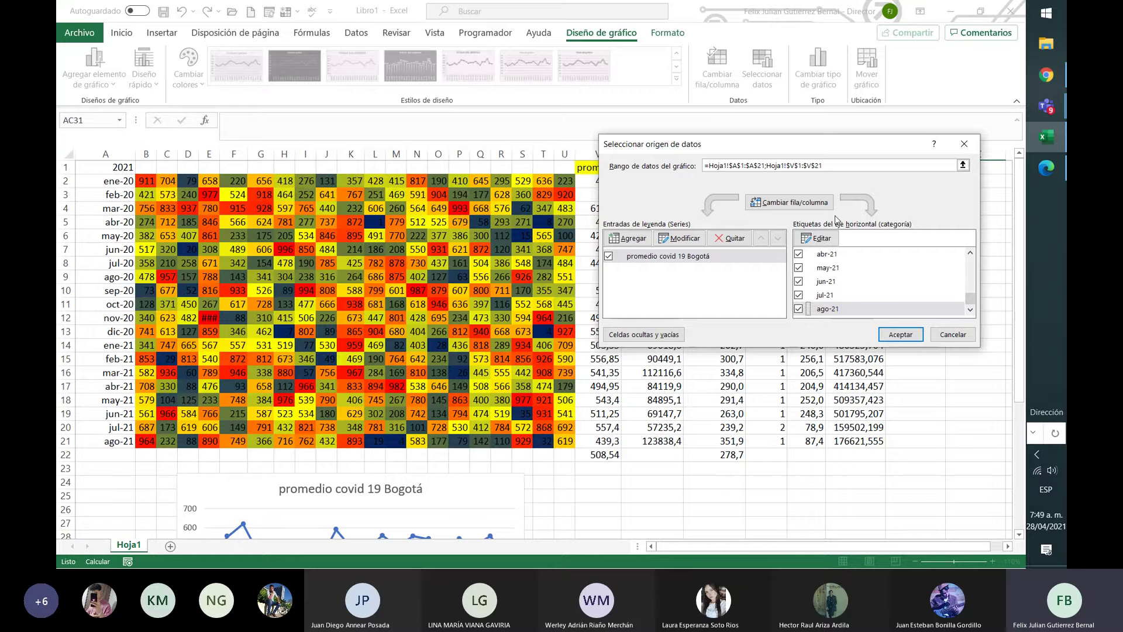
Add a varianza series to the chart, named from cell W1 with values from W2:W21.
left_click(635, 241)
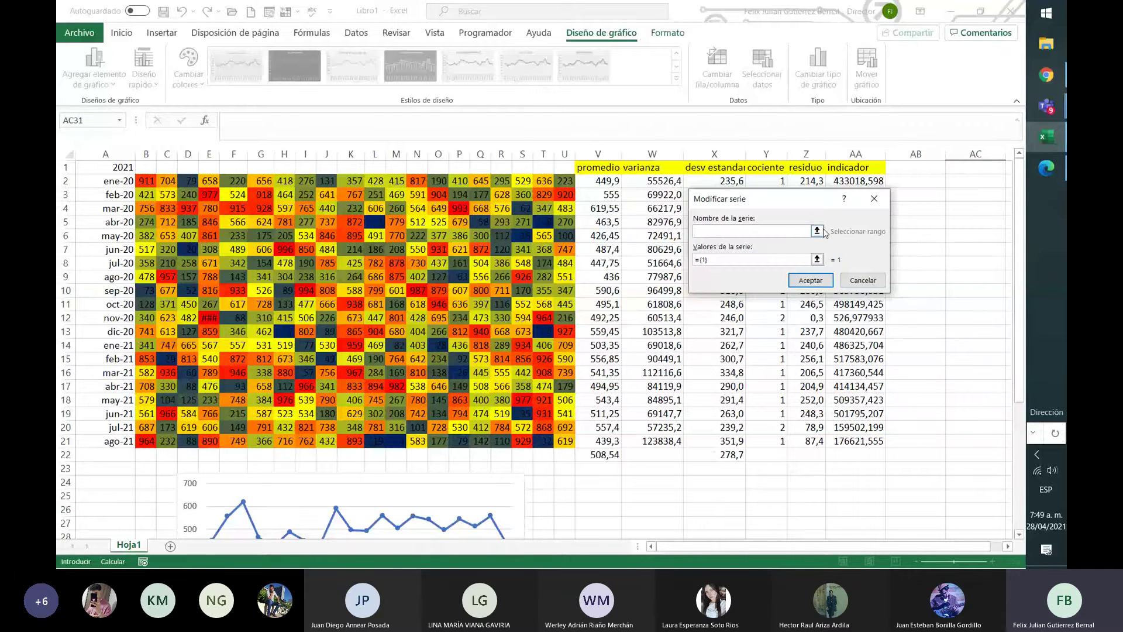
left_click(823, 231)
left_click(649, 167)
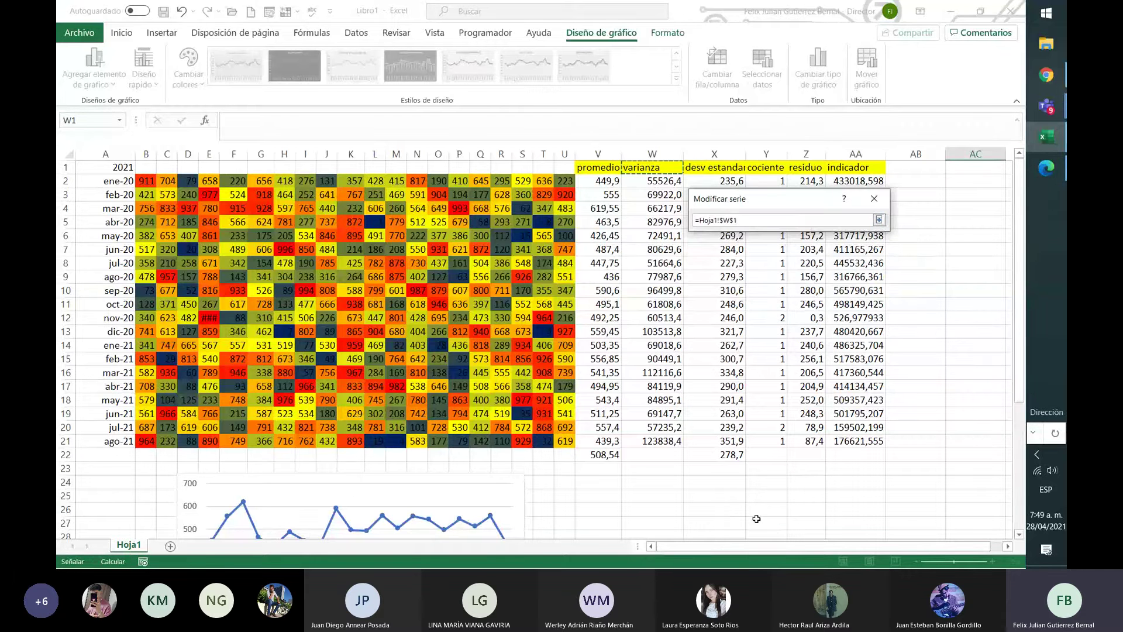
left_click(878, 220)
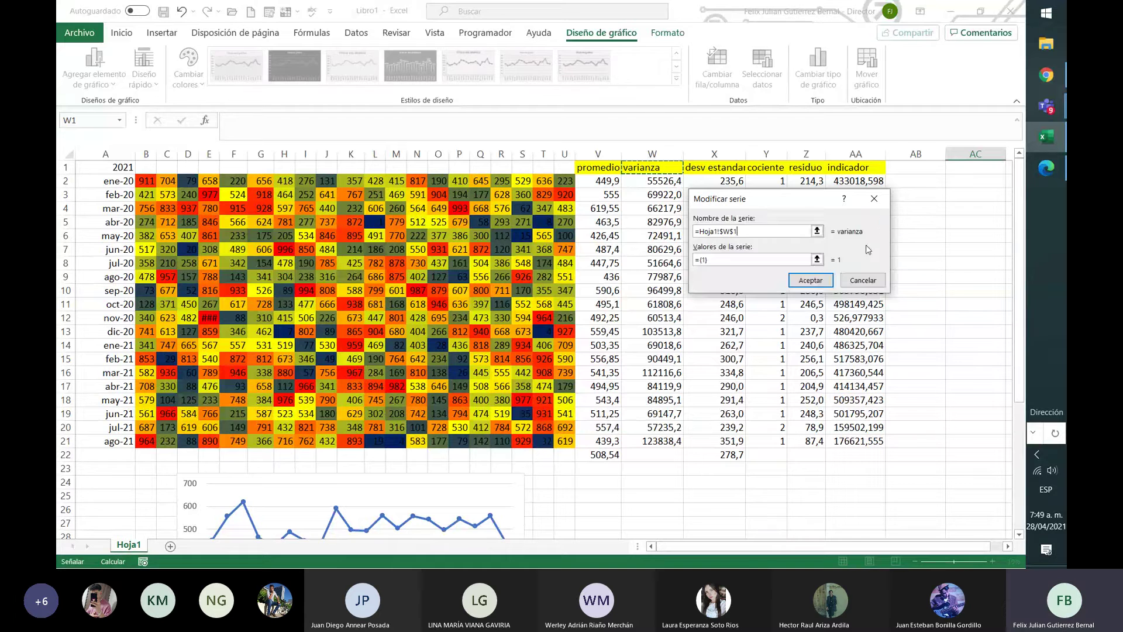
left_click(817, 259)
left_click_drag(646, 181, 664, 440)
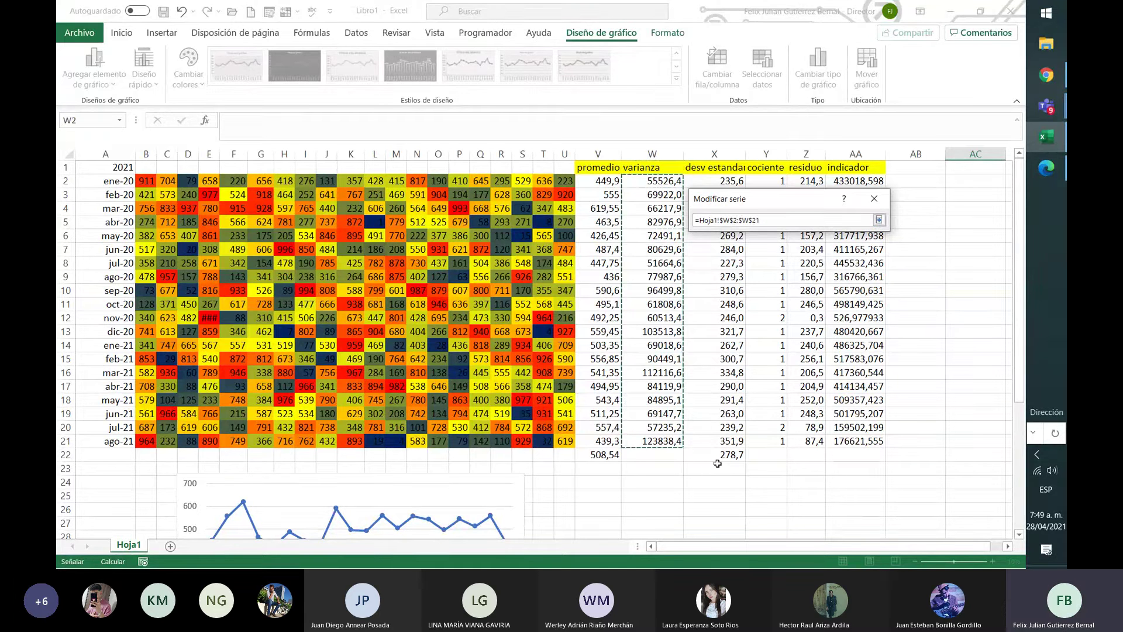
left_click(878, 220)
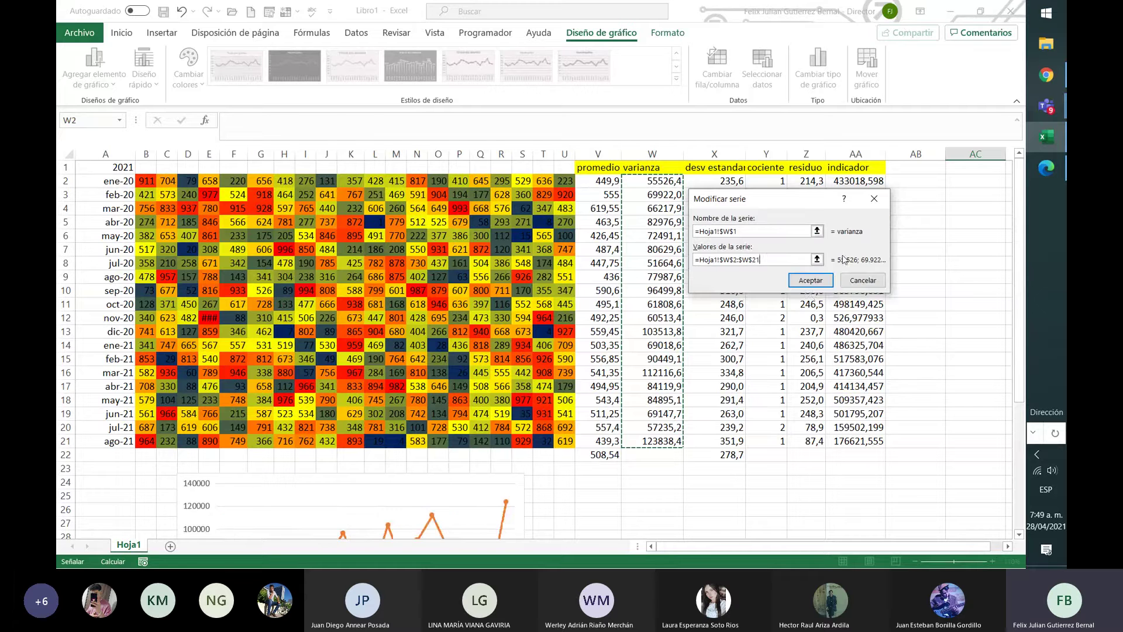
left_click(810, 280)
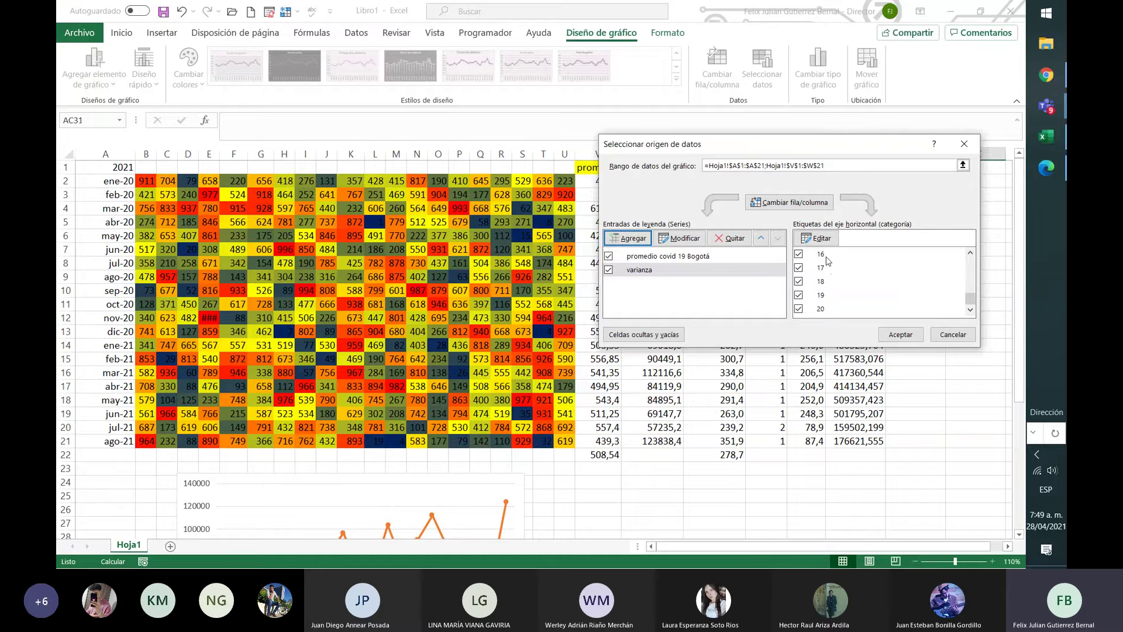
left_click(901, 335)
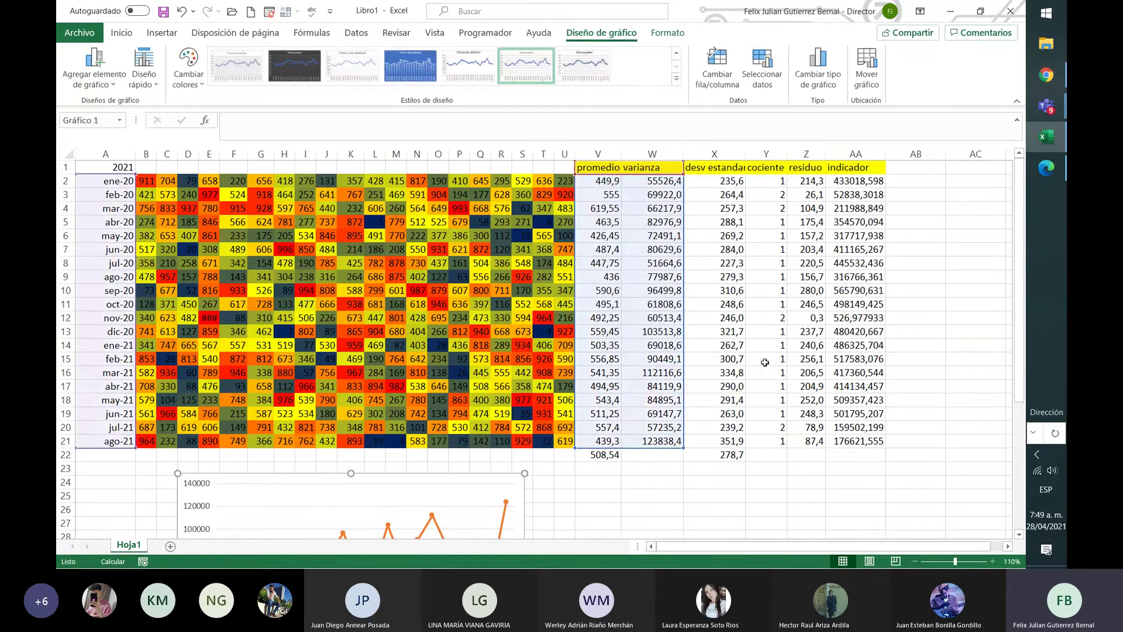
Filter the varianza series out of the chart so only the promedio covid 19 Bogotá series is plotted.
scroll(539, 379, "down", 6)
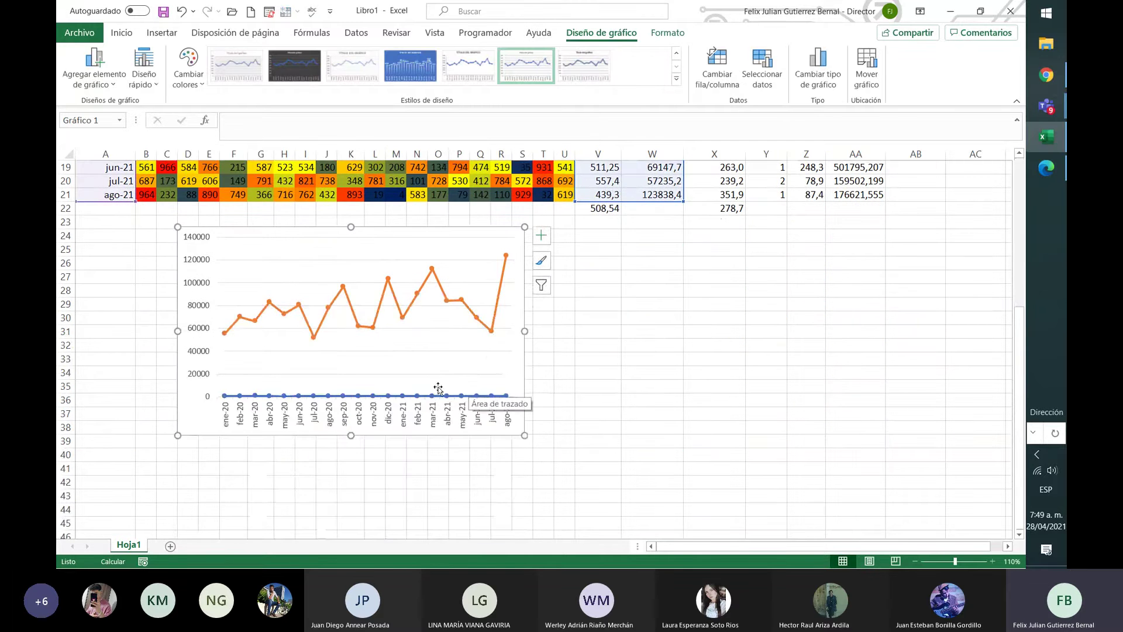
scroll(450, 372, "up", 2)
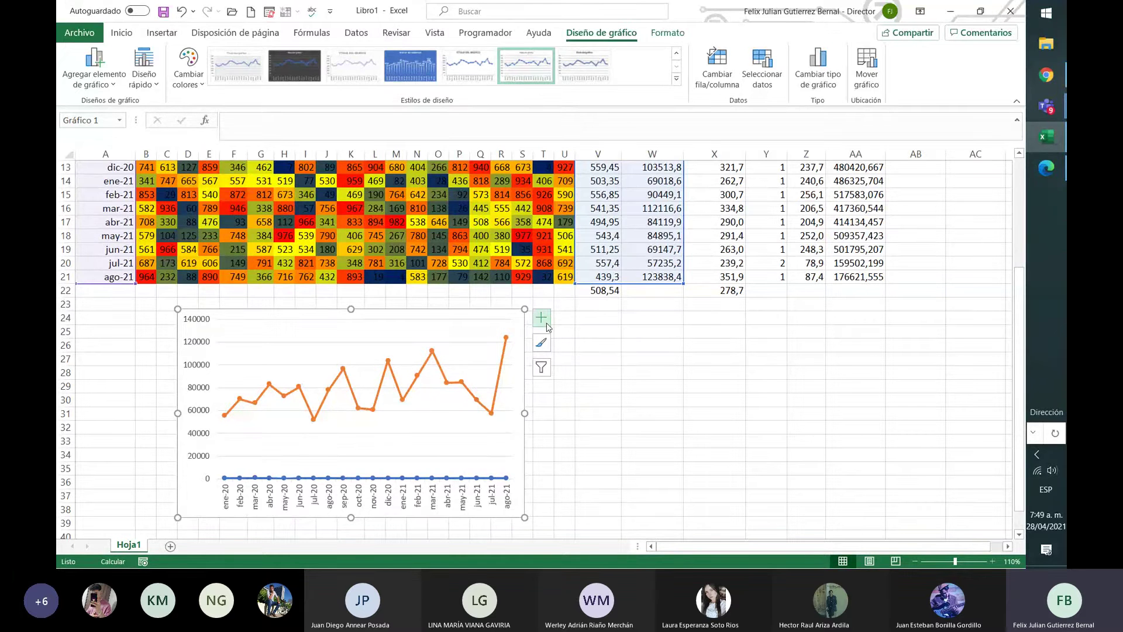
left_click(542, 370)
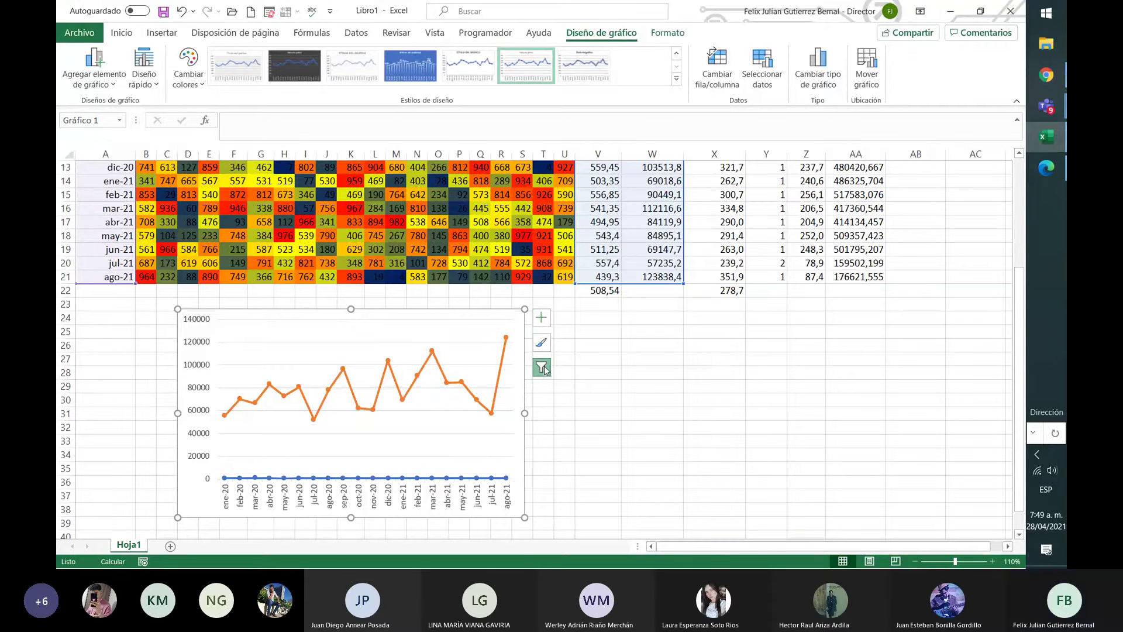
left_click(585, 362)
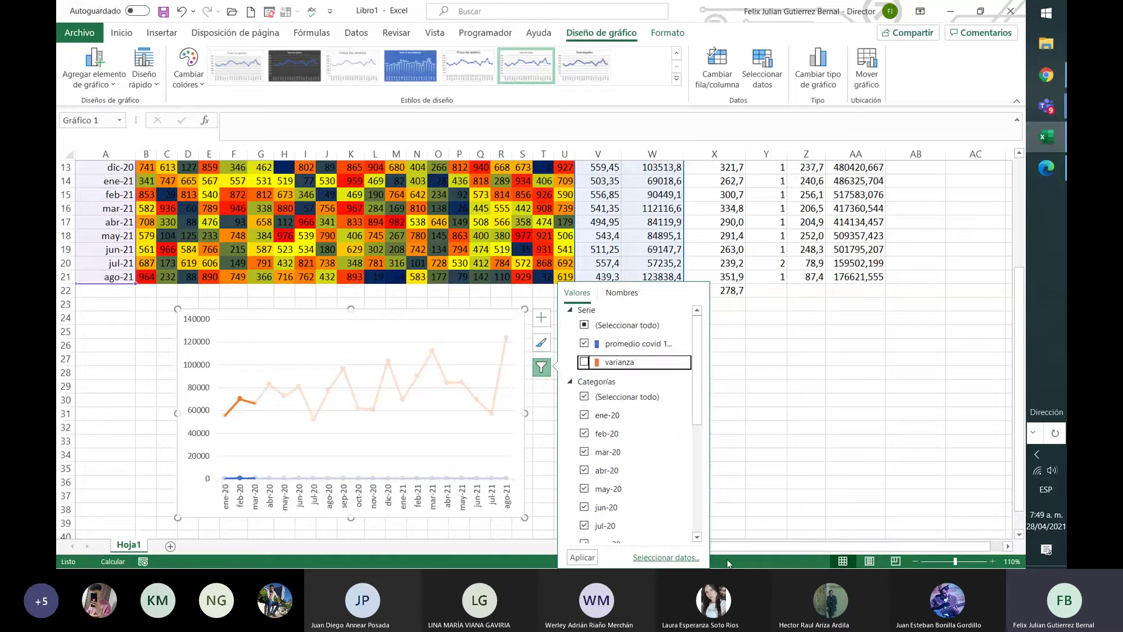
scroll(670, 497, "down", 3)
scroll(670, 503, "up", 3)
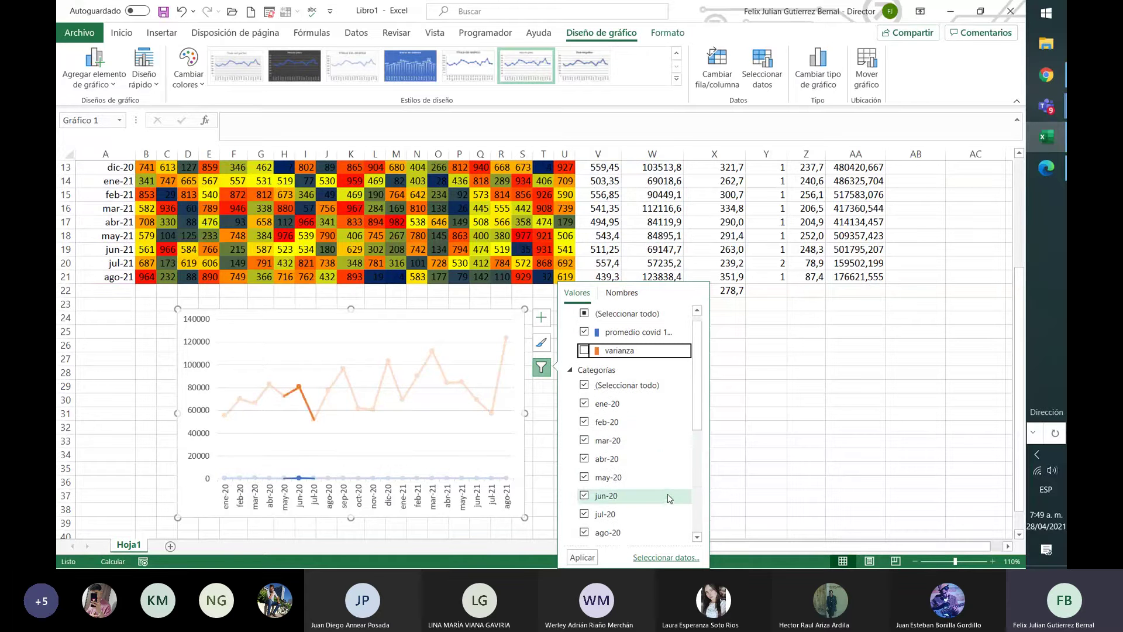
scroll(608, 459, "up", 1)
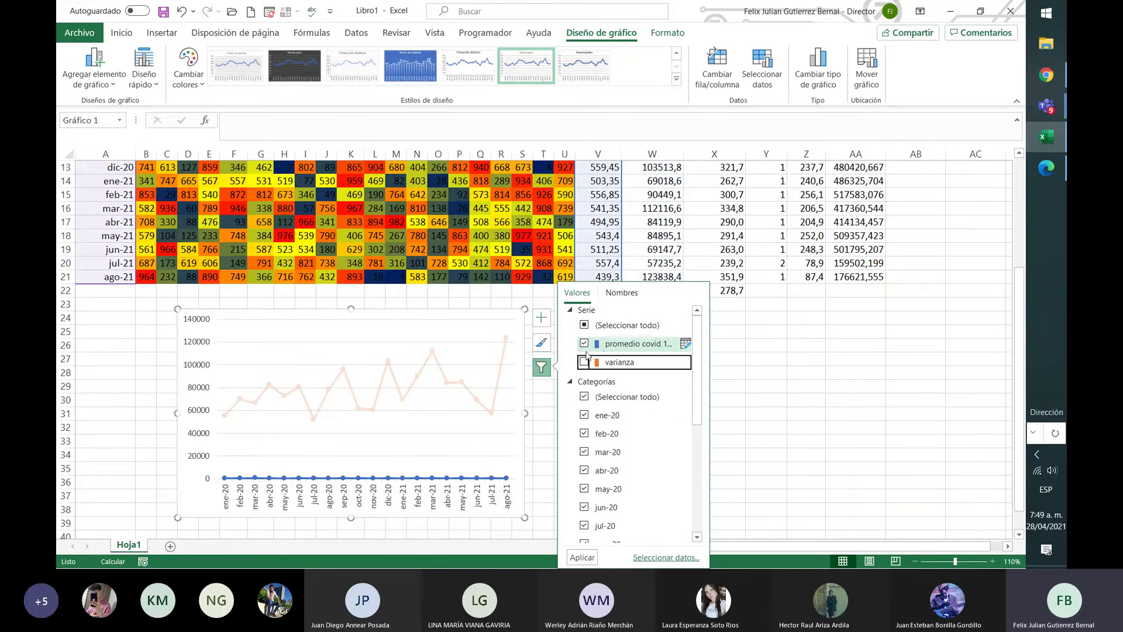
left_click(582, 557)
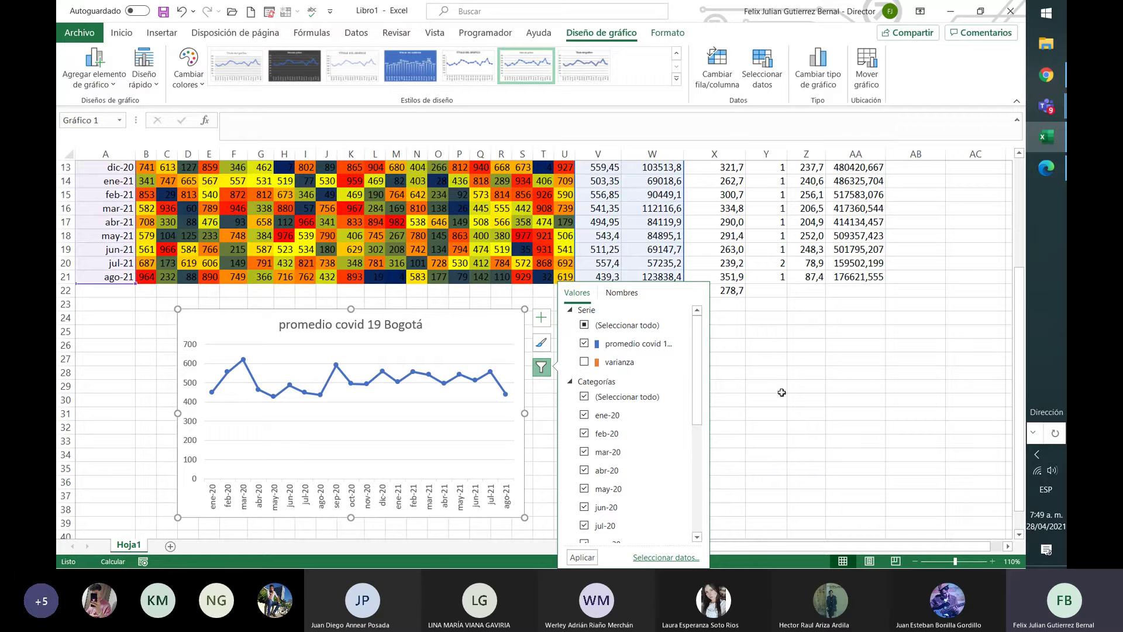
Check the chart filter's name settings for series and categories without changing them.
left_click(620, 294)
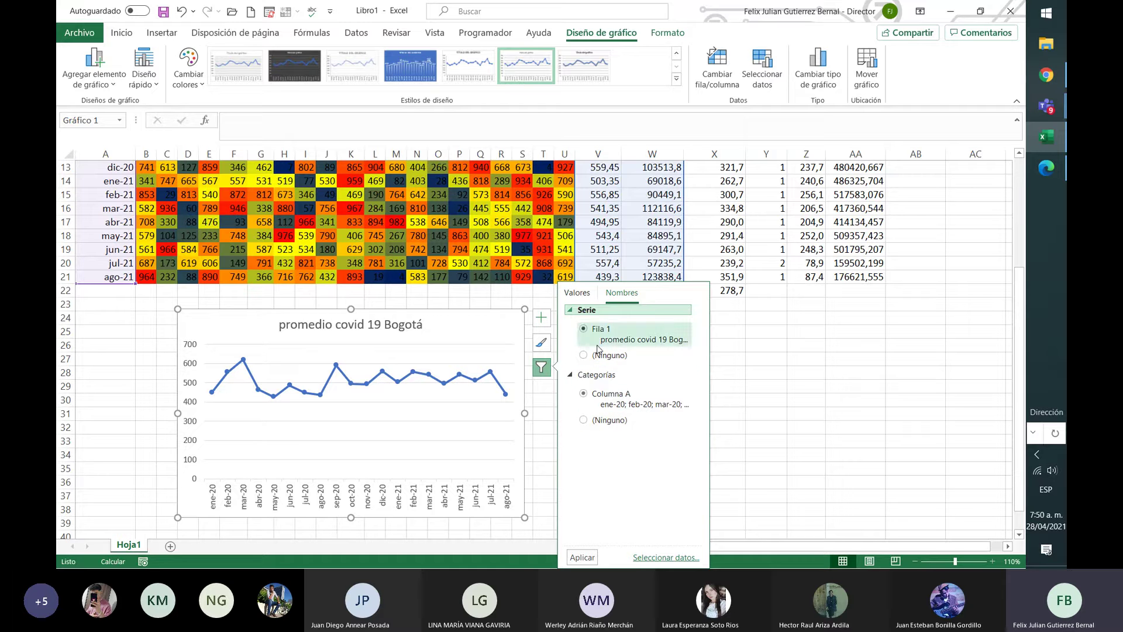
left_click(588, 294)
left_click(791, 345)
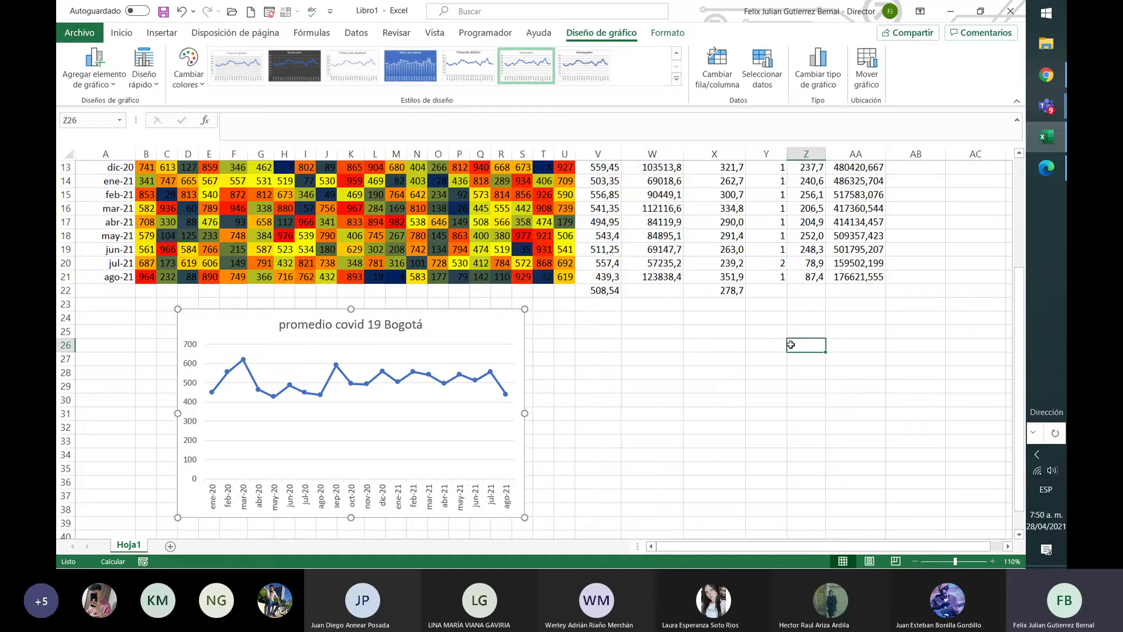
Review the chart elements available for the promedio covid 19 Bogotá chart without changing any.
scroll(711, 350, "up", 4)
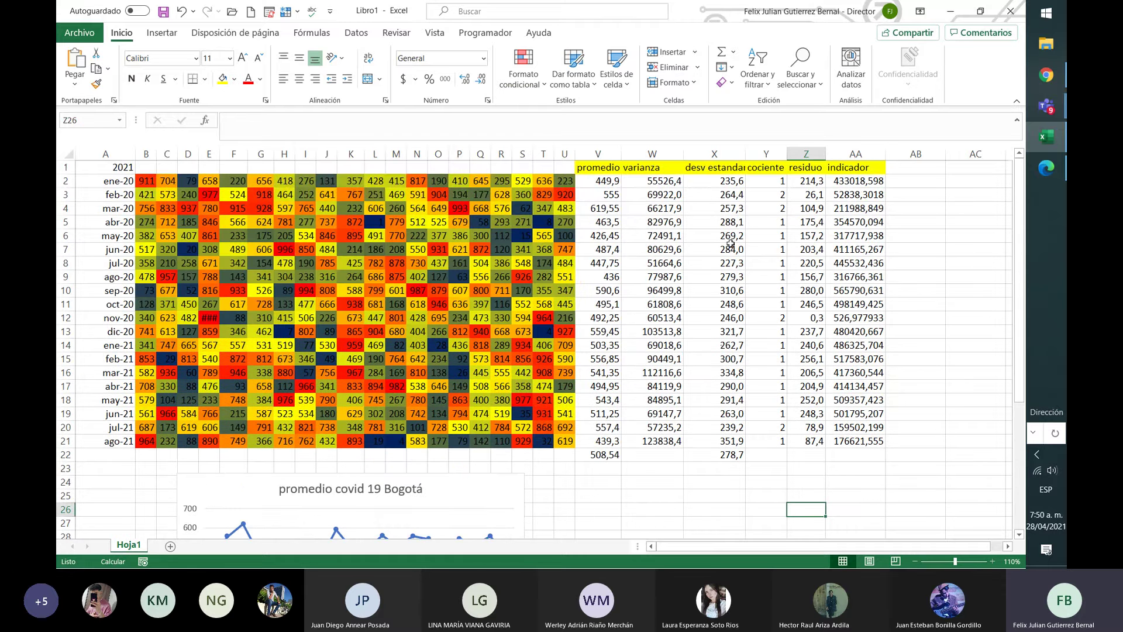
scroll(591, 275, "down", 3)
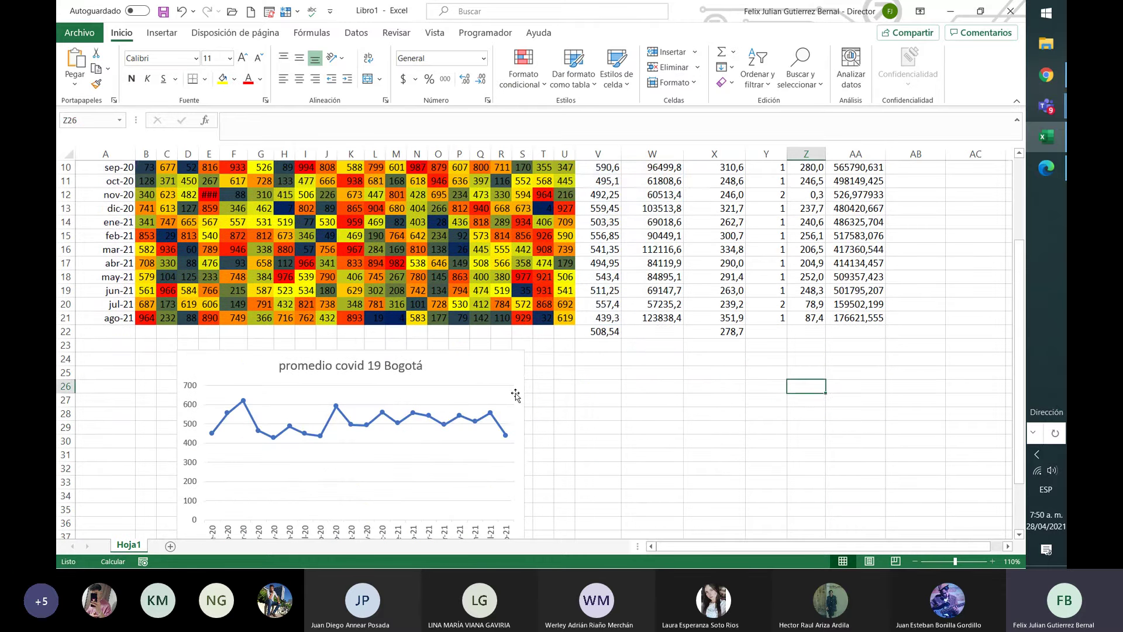
left_click(516, 371)
left_click(549, 361)
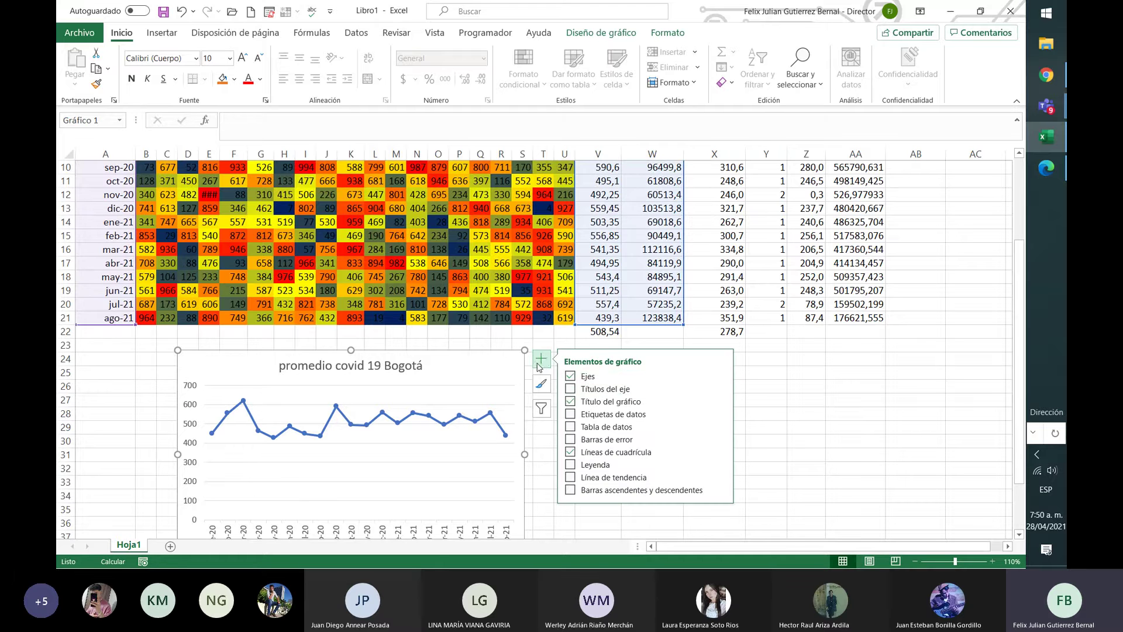
left_click(501, 336)
left_click(477, 377)
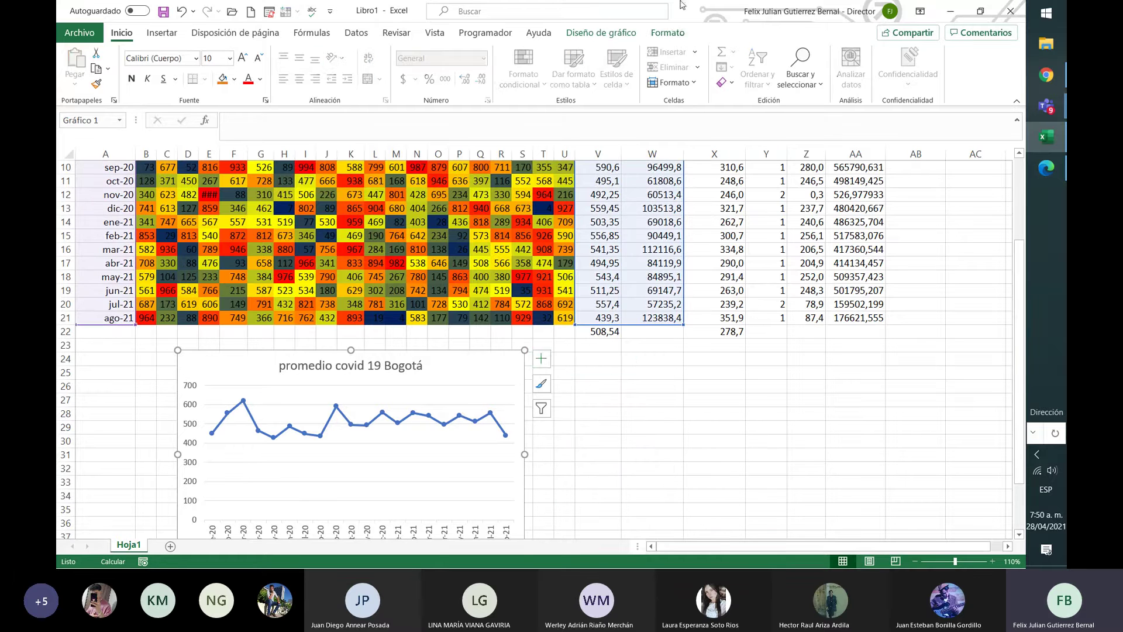
Open the chart's data source selection and start adding a new series.
left_click(602, 33)
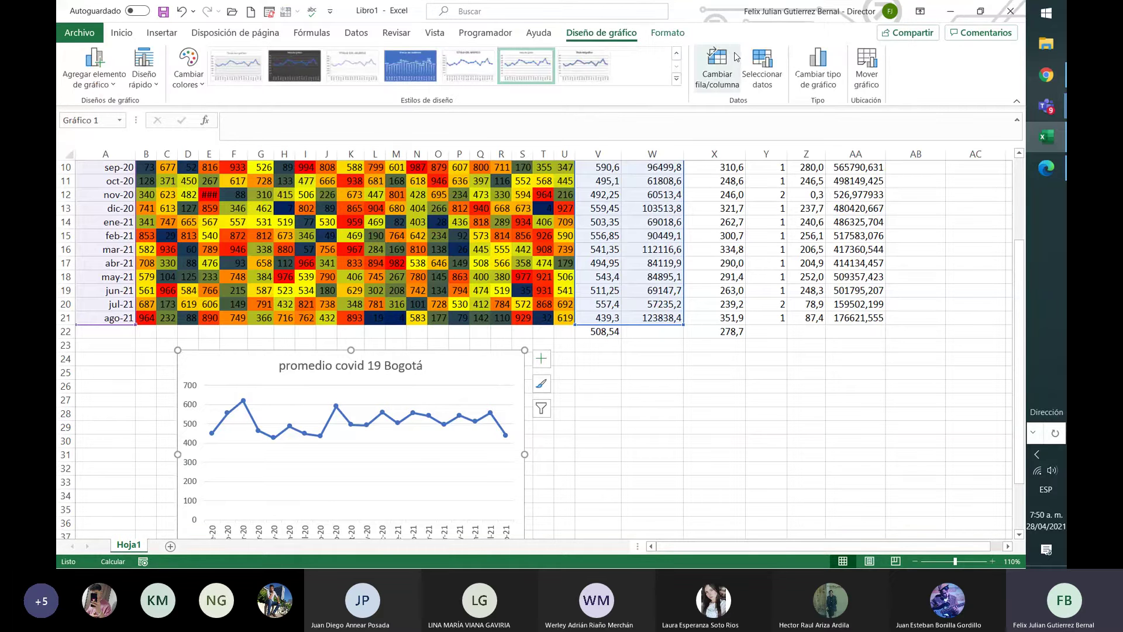
left_click(761, 64)
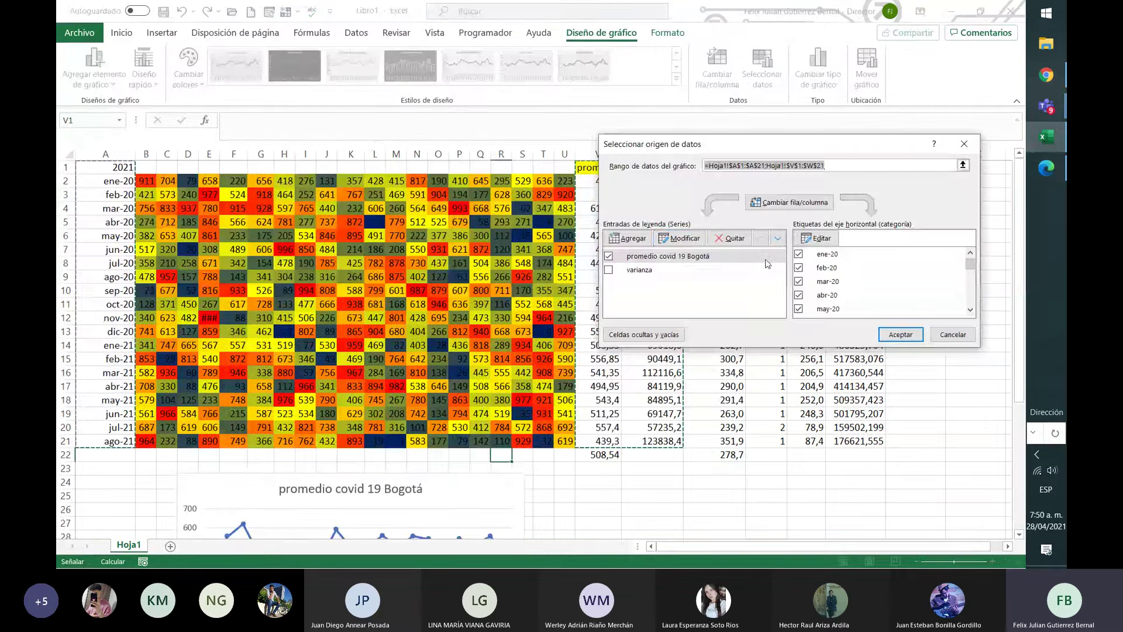
left_click(674, 238)
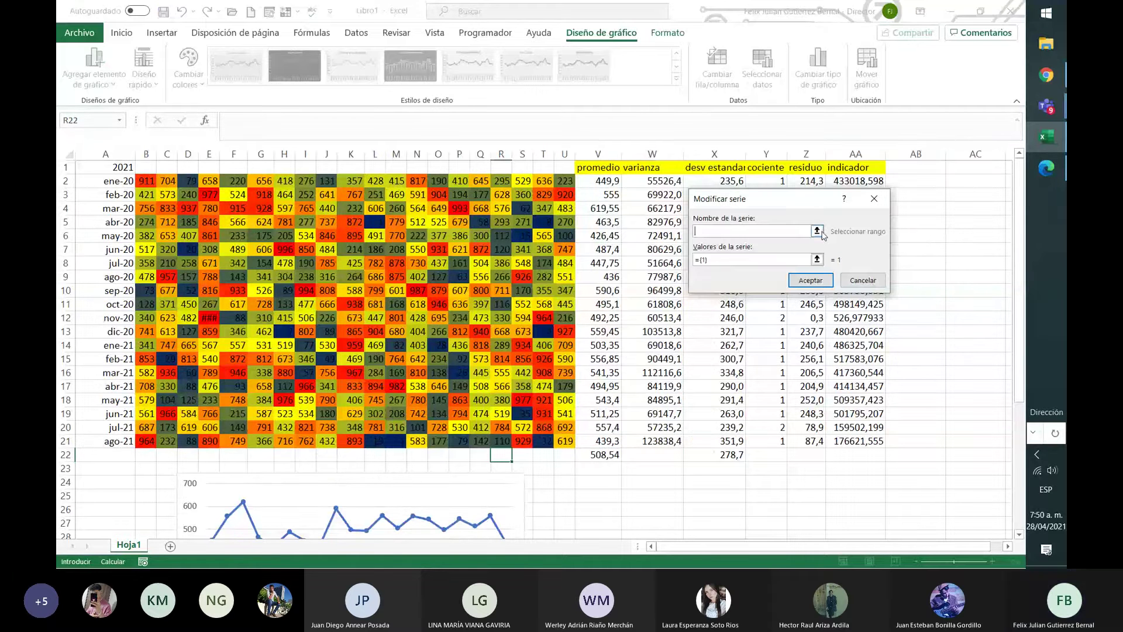
Try to define the new series with its name from X1:AA1 and its values from X2:AA21.
left_click(823, 227)
left_click_drag(692, 167, 854, 167)
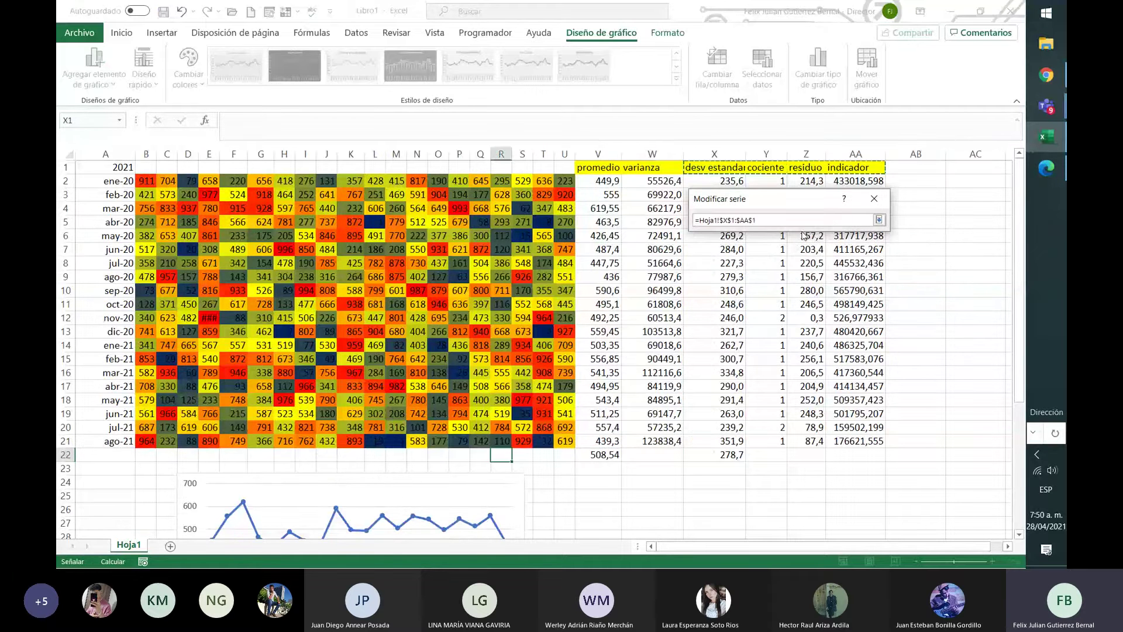
left_click(878, 220)
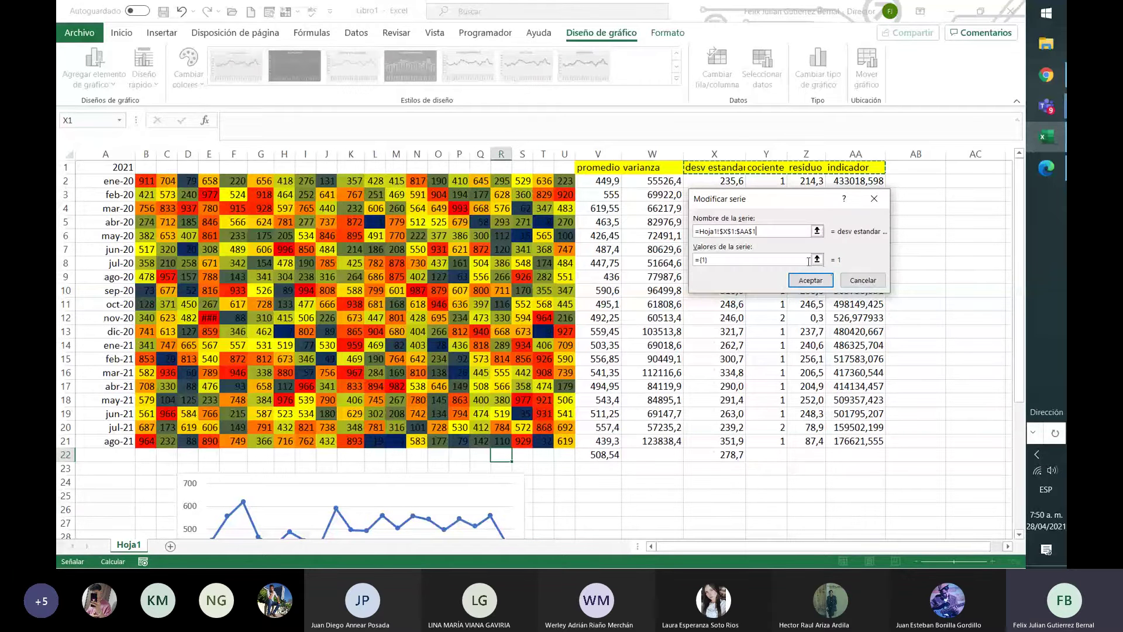
left_click(817, 259)
left_click_drag(702, 180, 854, 434)
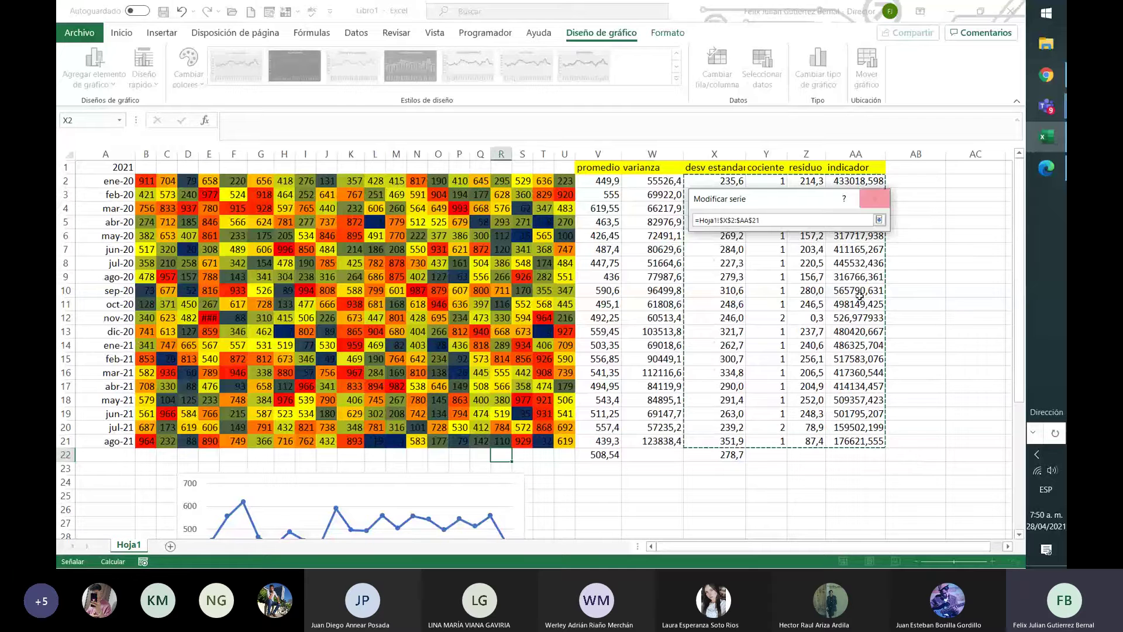
left_click(878, 220)
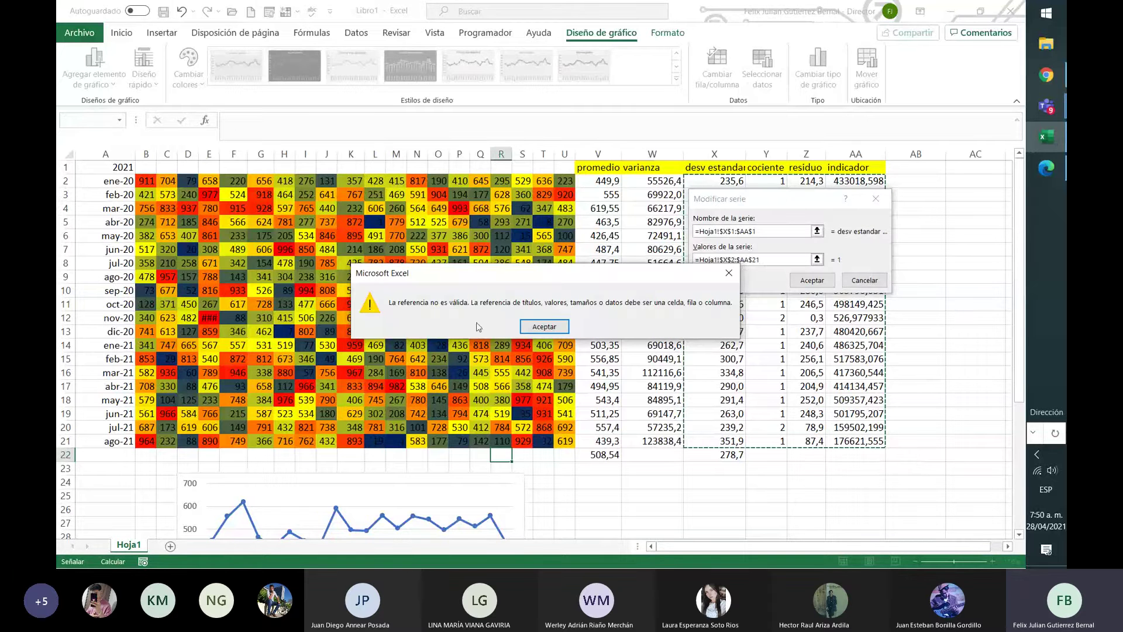
left_click(530, 327)
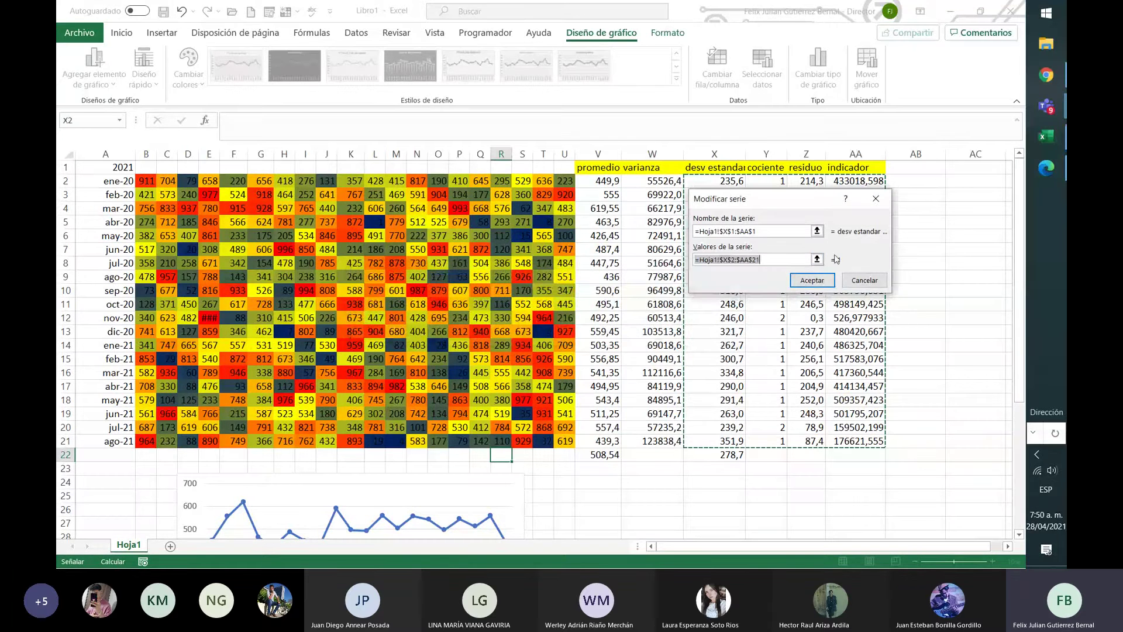
left_click(818, 232)
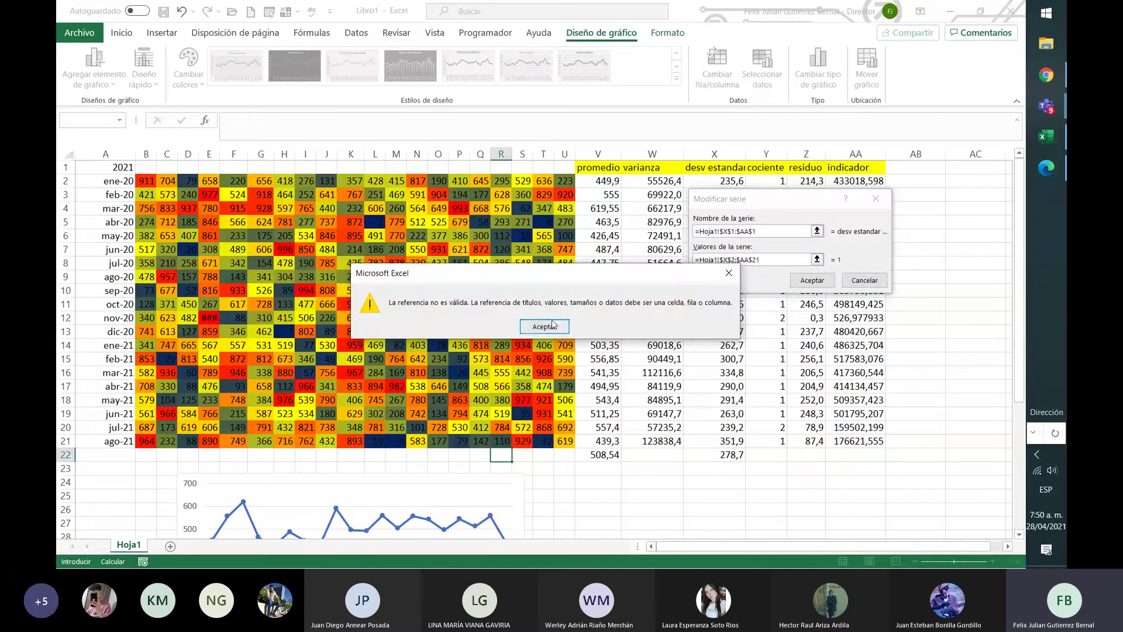
left_click(565, 332)
left_click(817, 231)
left_click(543, 327)
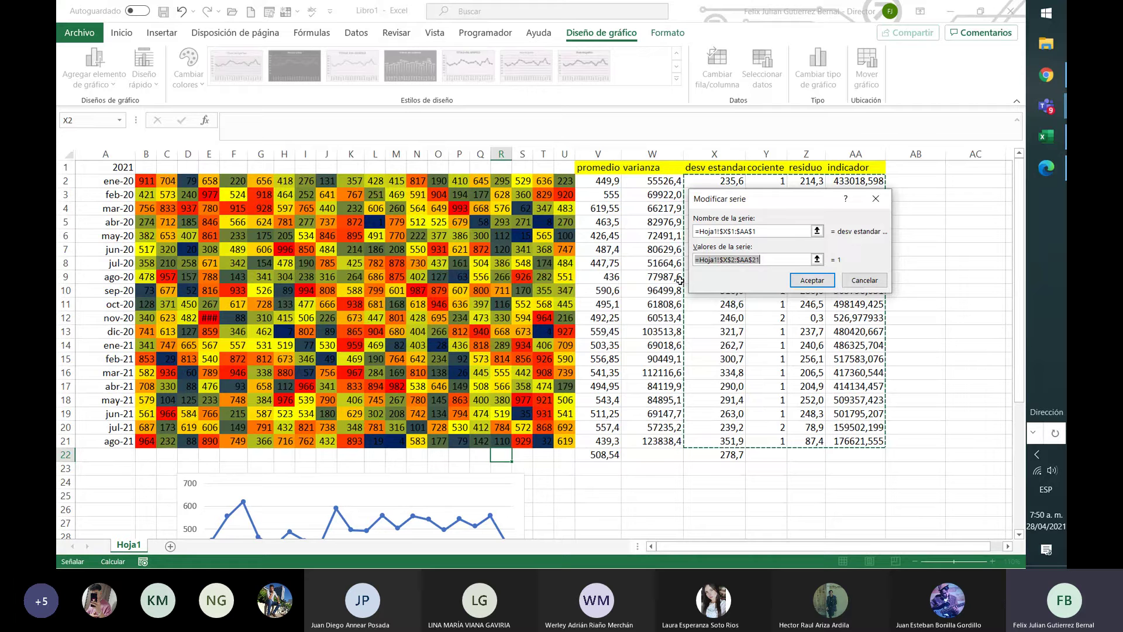
Set the new series' values to X2:X21 and its name to cell X1, desv estandar, and accept it.
left_click(817, 260)
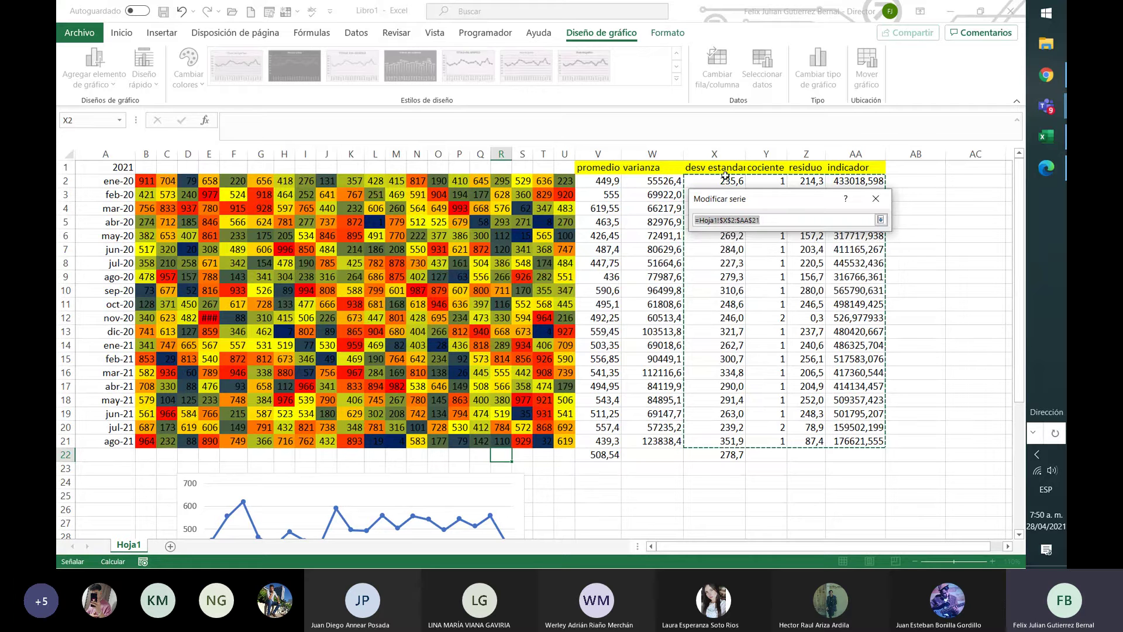
left_click_drag(725, 175, 708, 440)
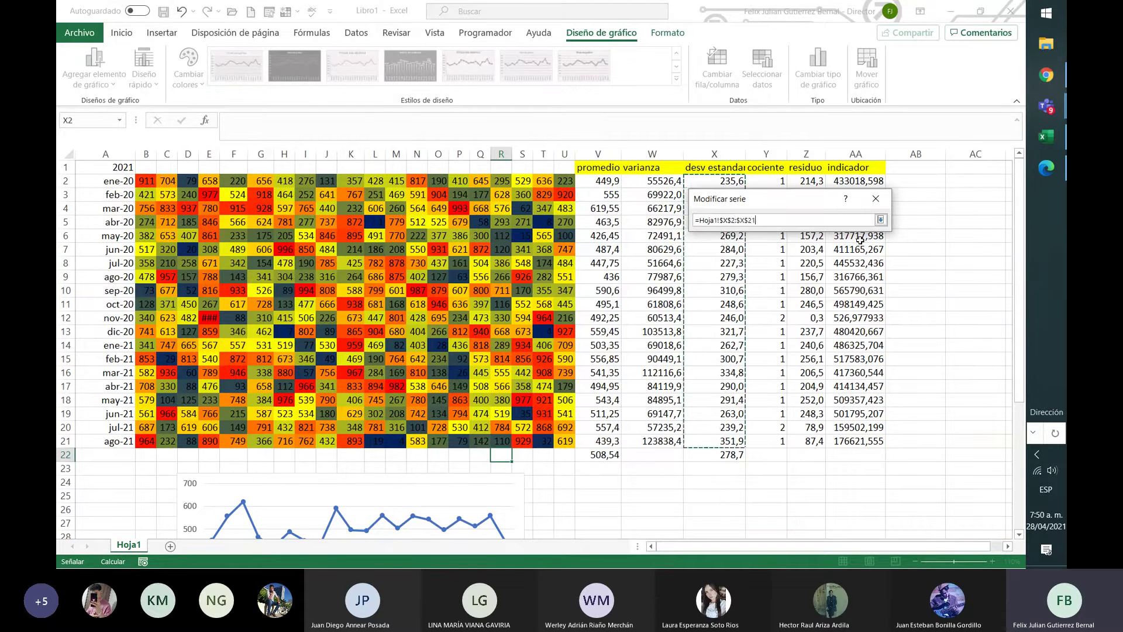
left_click(880, 219)
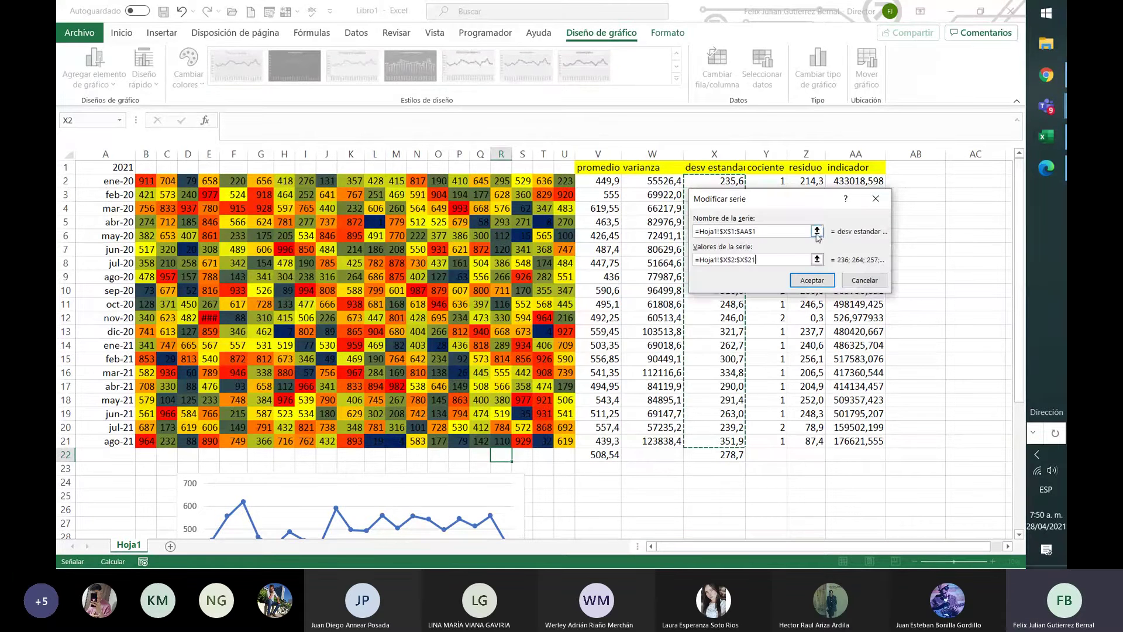
left_click(817, 231)
left_click(719, 169)
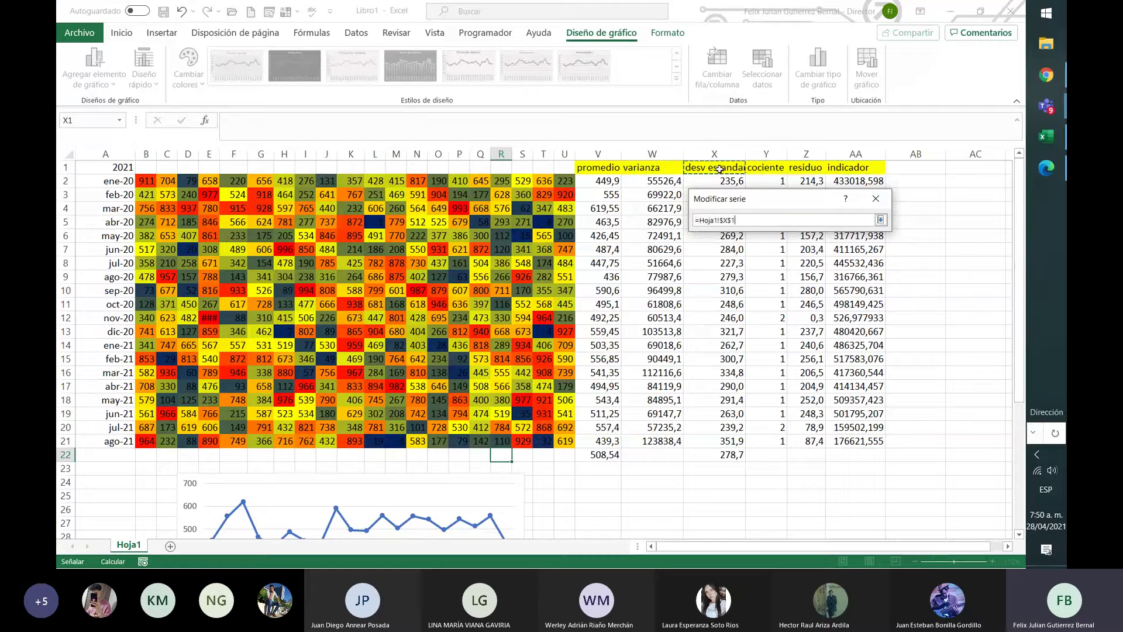
left_click(880, 219)
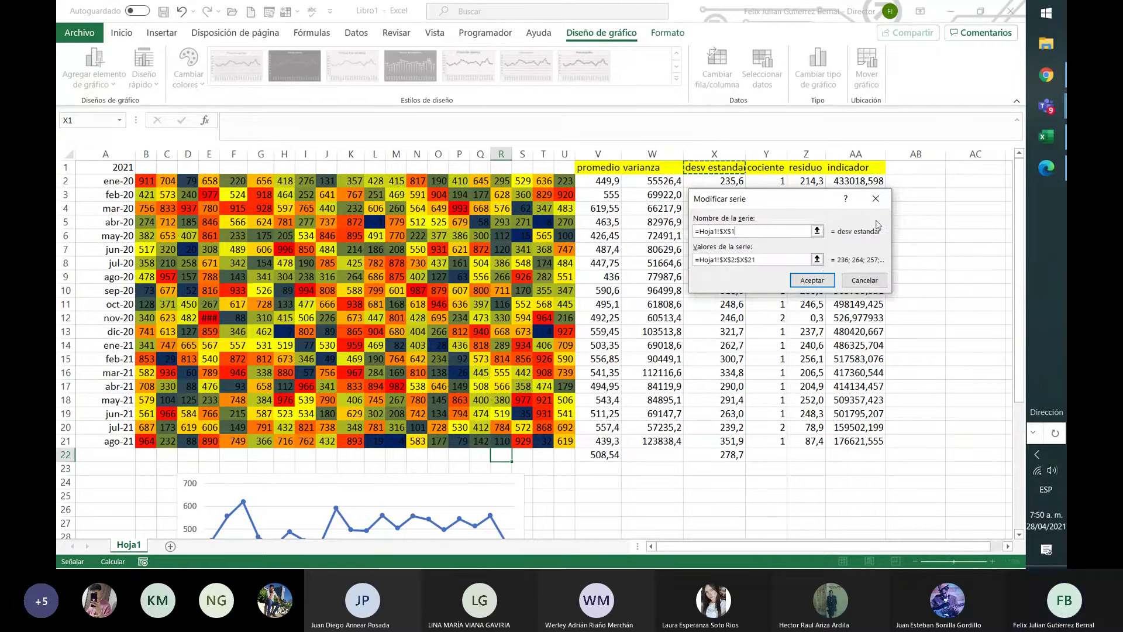
left_click(813, 279)
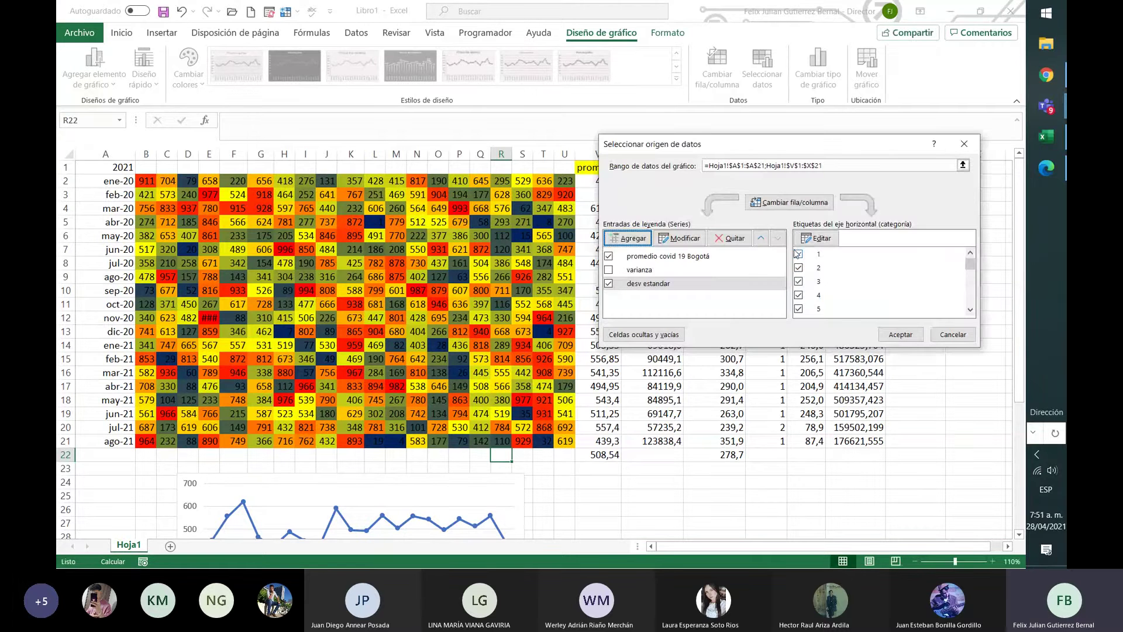
Add a cociente series to the chart, named from cell Y1 with values from Y2:Y21.
left_click(629, 237)
left_click_drag(766, 181, 752, 440)
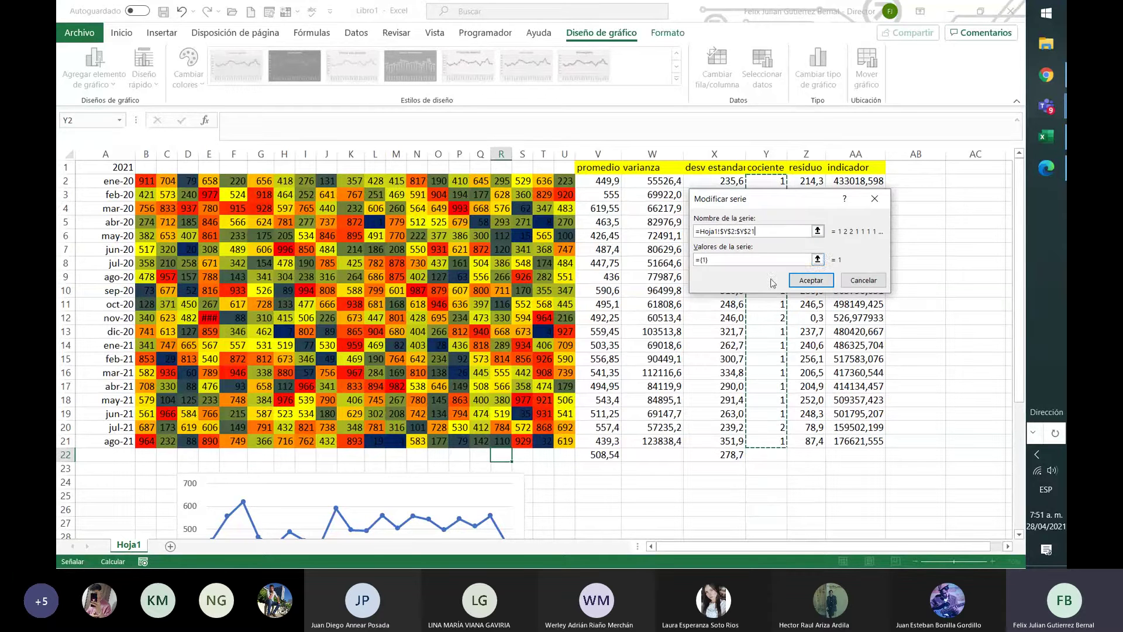
left_click(818, 259)
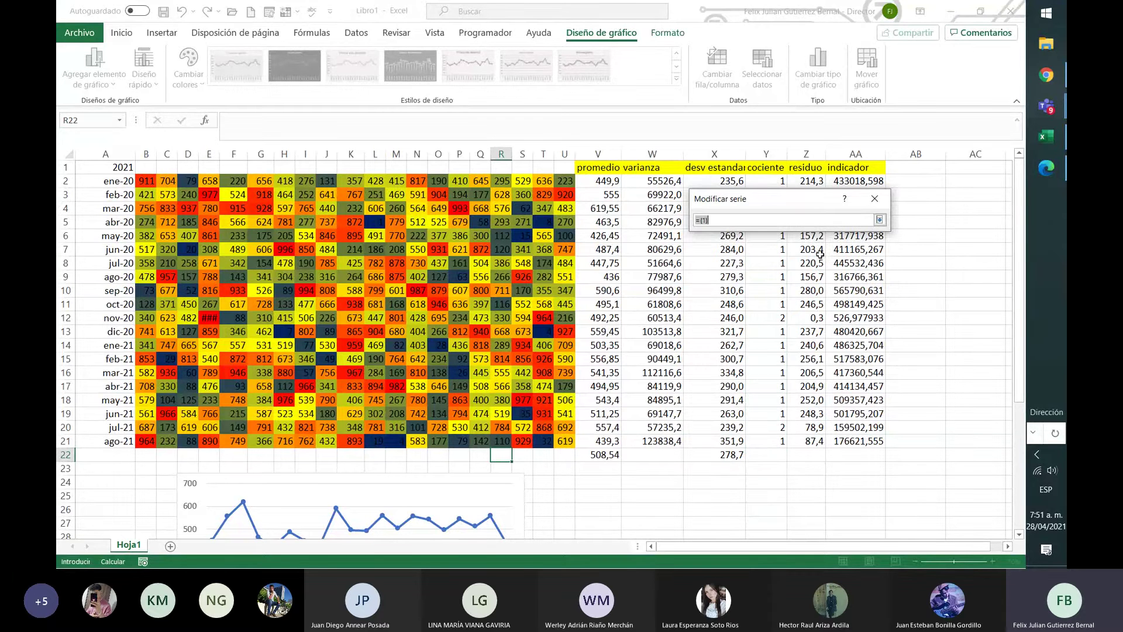
left_click(880, 220)
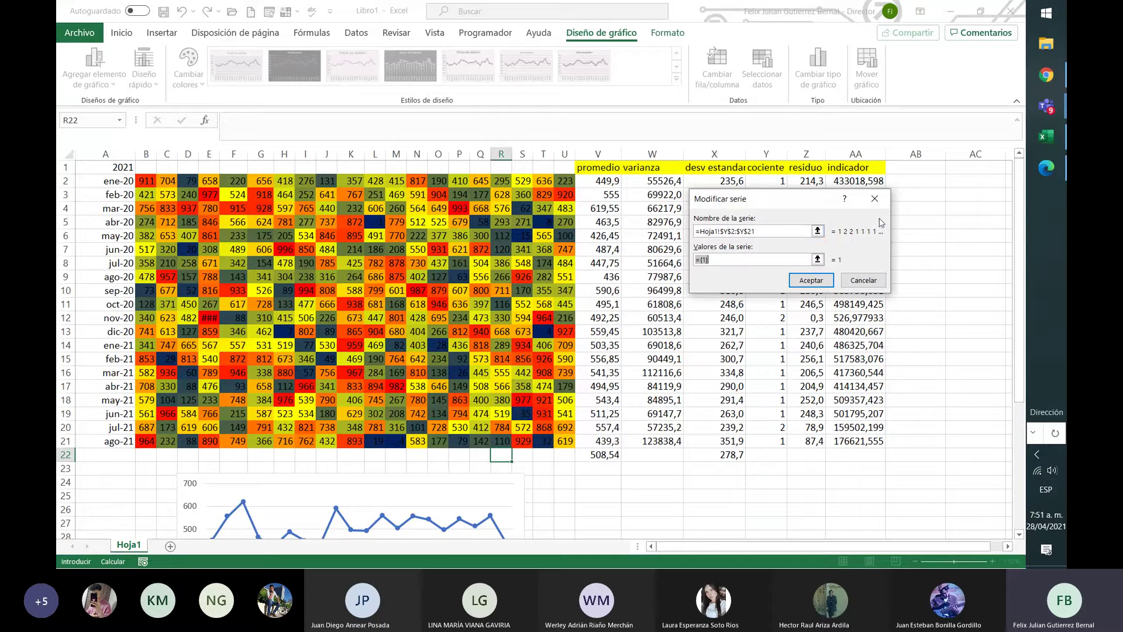
left_click(817, 231)
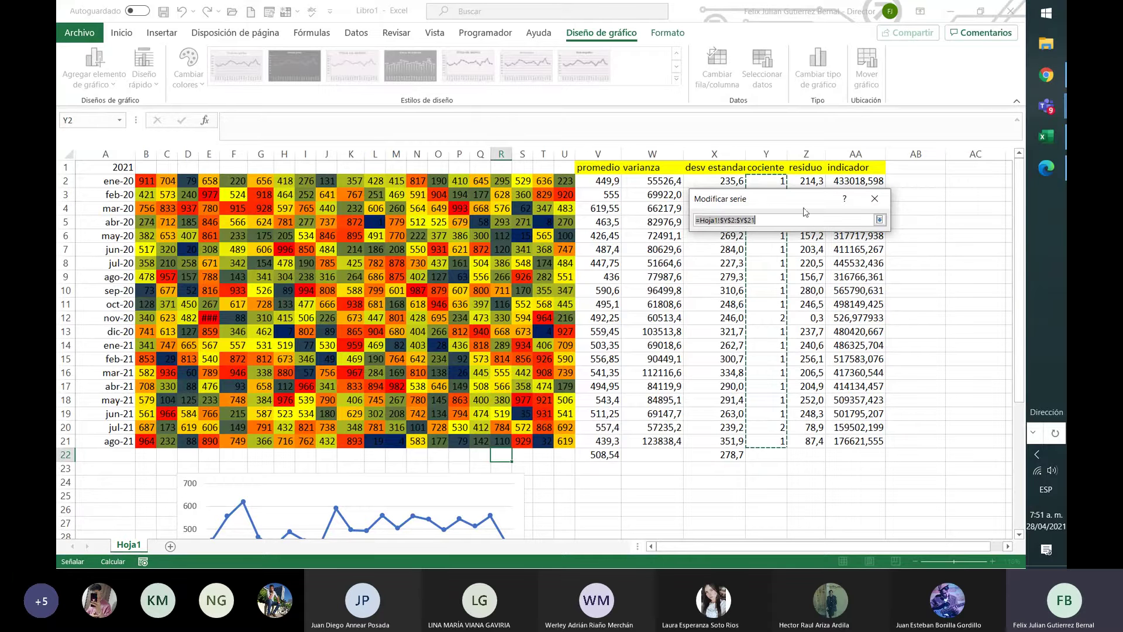
left_click(771, 168)
left_click(880, 220)
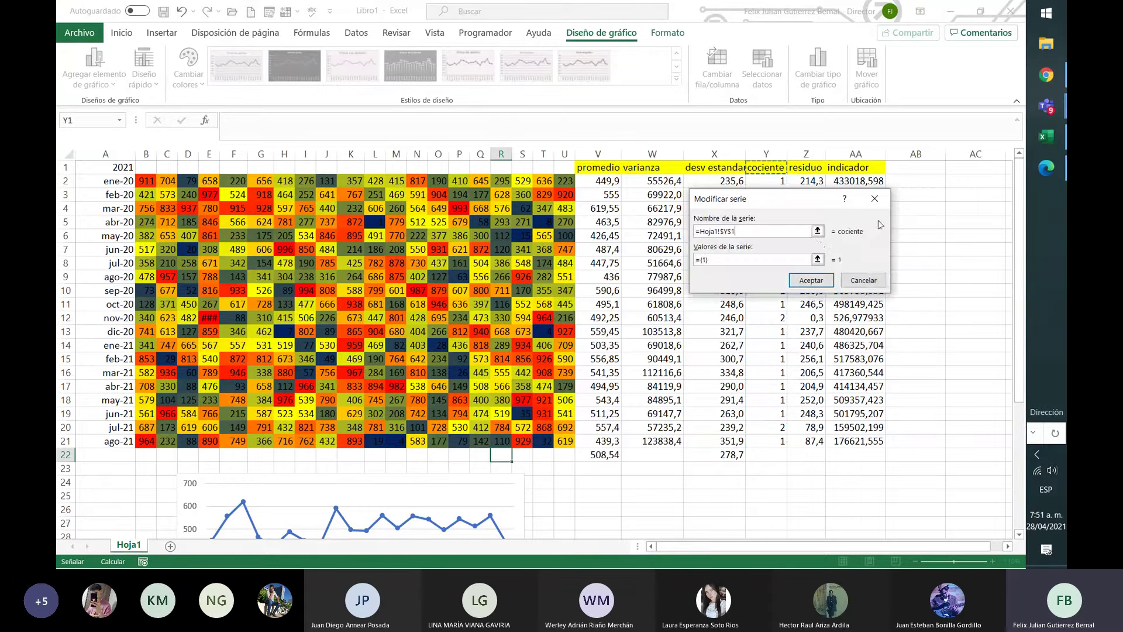
left_click(818, 259)
left_click_drag(766, 181, 770, 436)
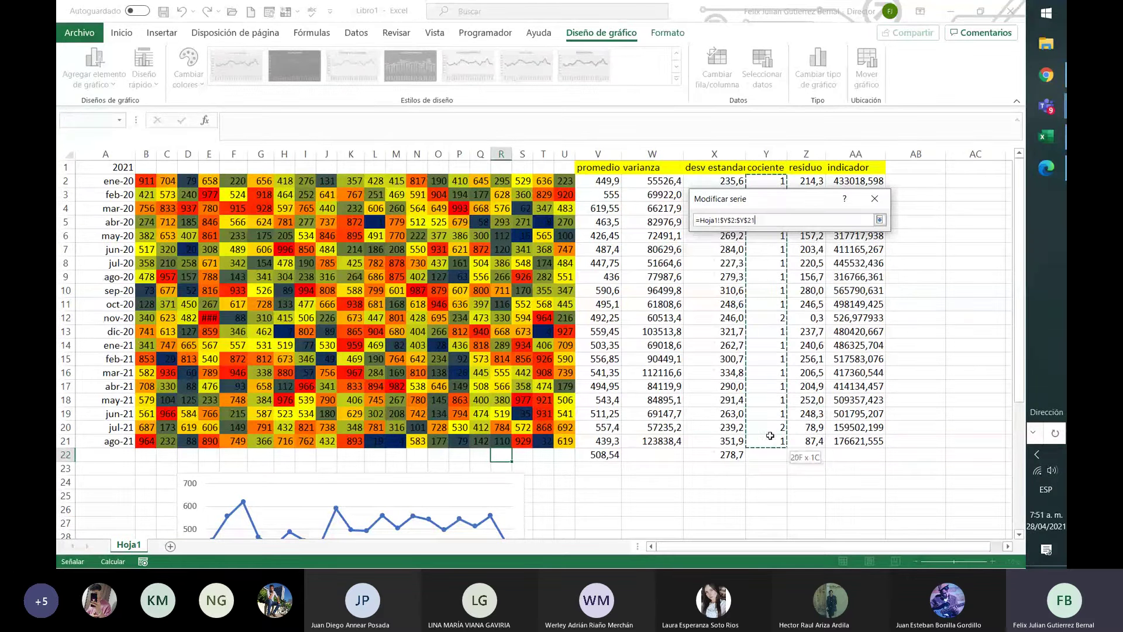
left_click(879, 220)
left_click(810, 280)
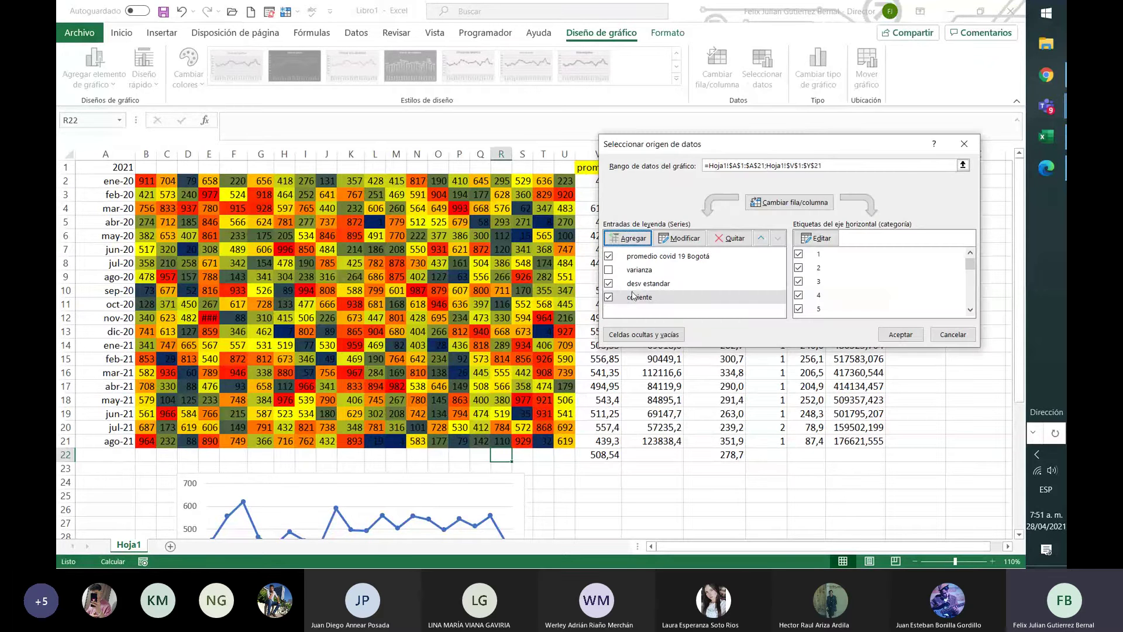
Add a residuo series to the chart, named from cell Z1 with values from Z2:Z21.
left_click(675, 240)
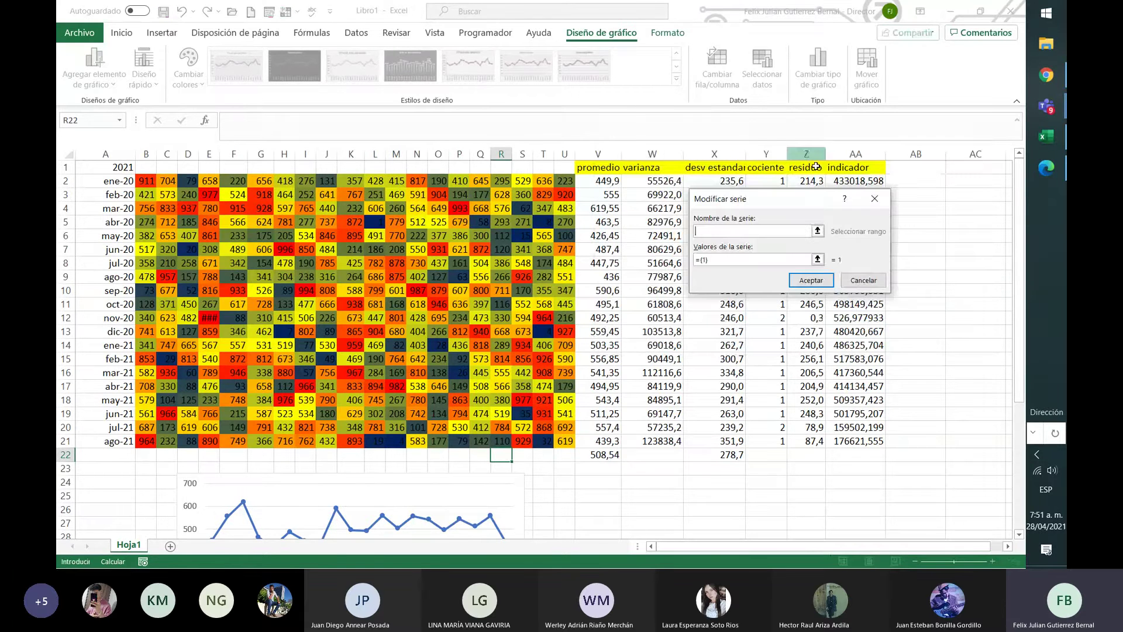
left_click(806, 183)
left_click_drag(806, 182, 822, 437)
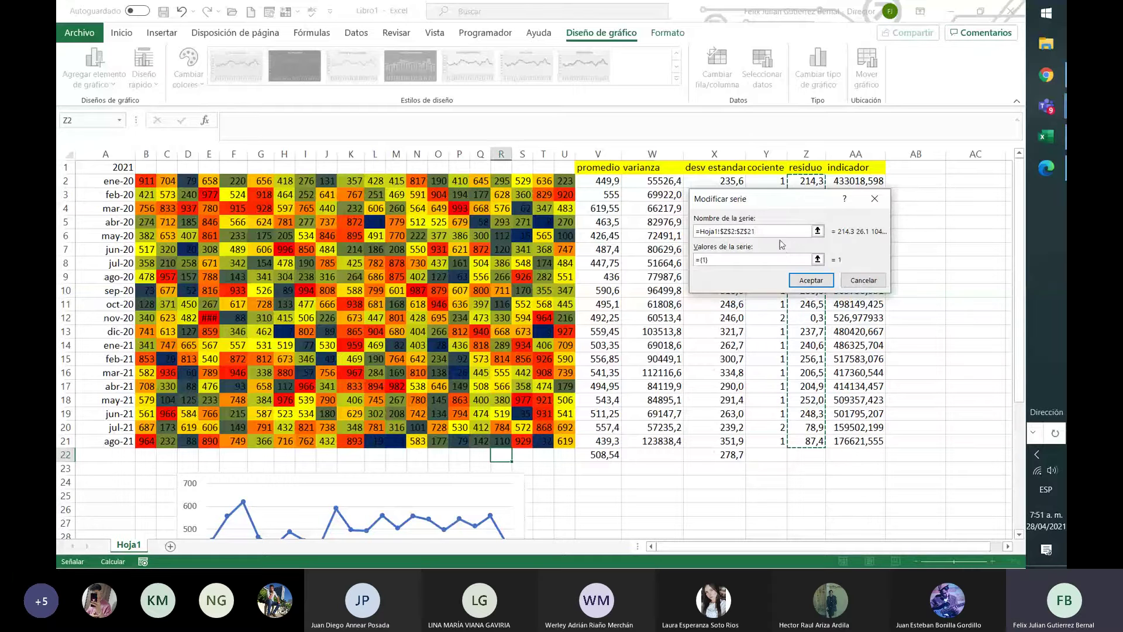
left_click(818, 231)
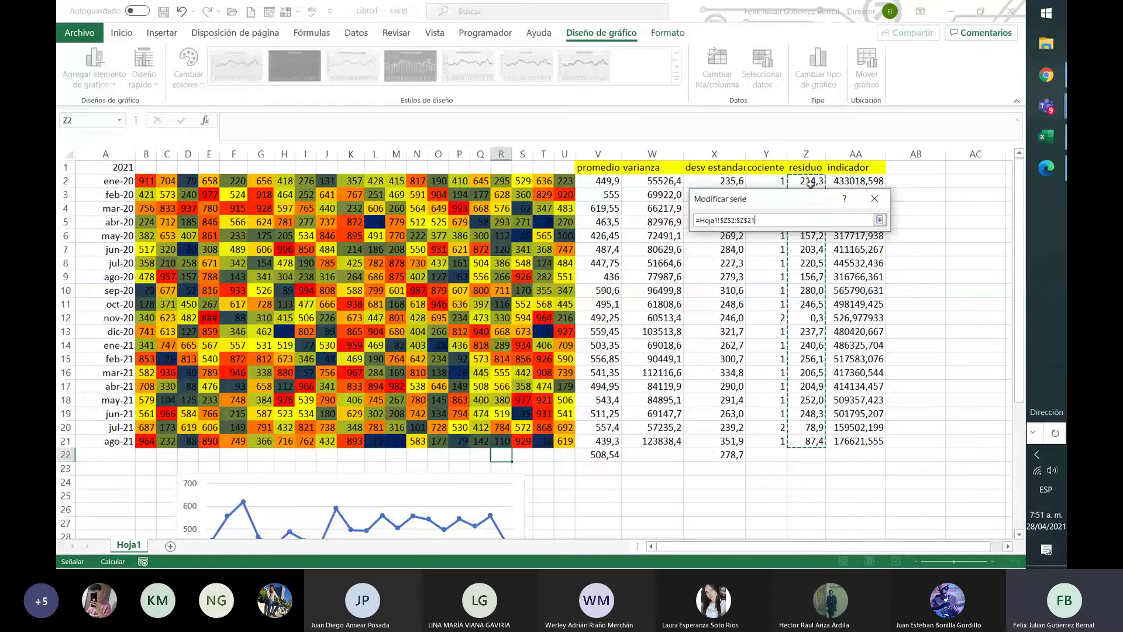
left_click(809, 169)
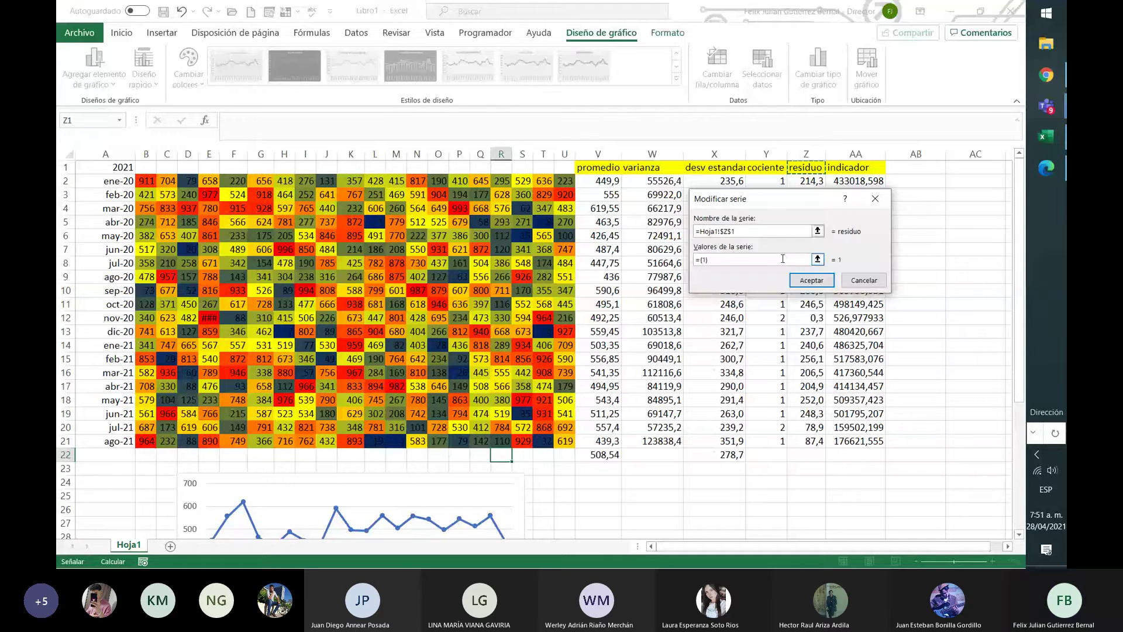
left_click(799, 178)
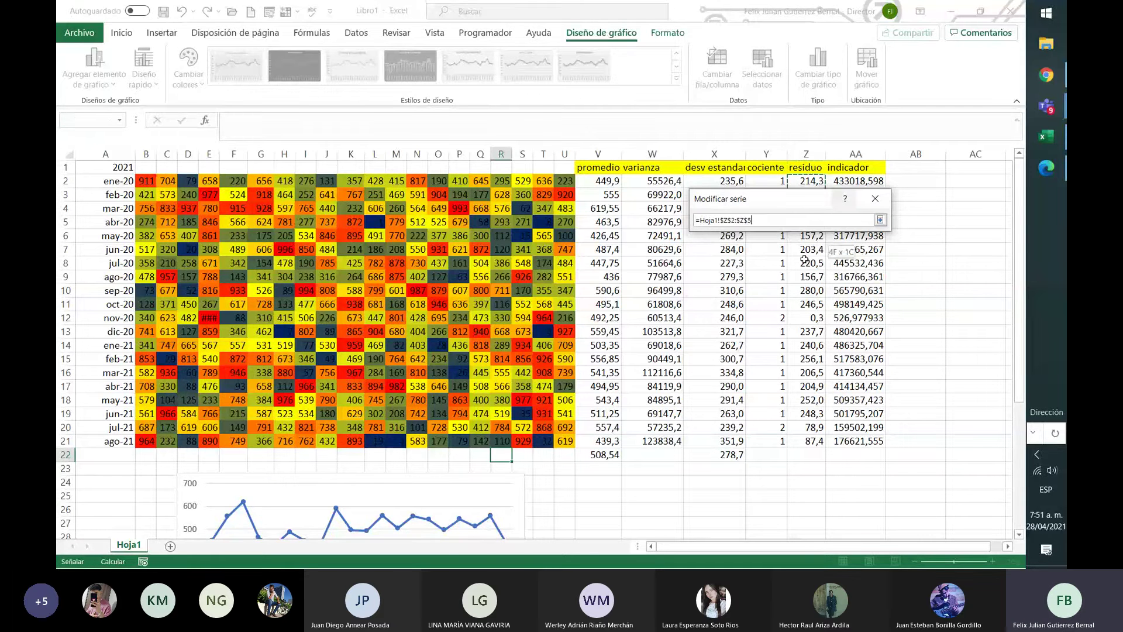
left_click_drag(799, 178, 805, 440)
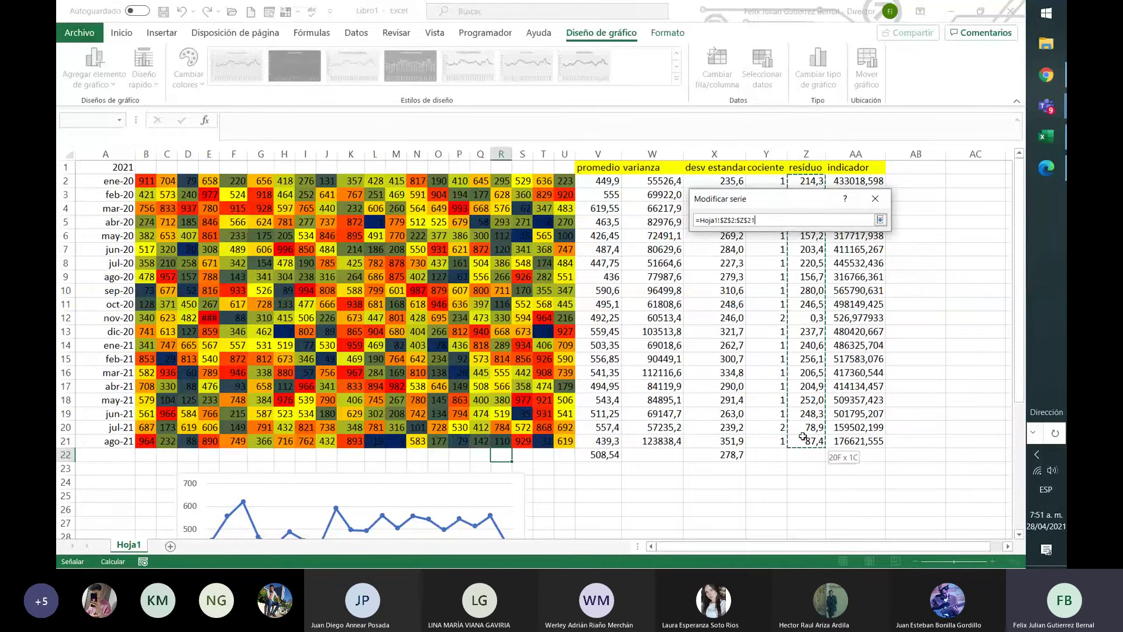
left_click(879, 220)
left_click(822, 287)
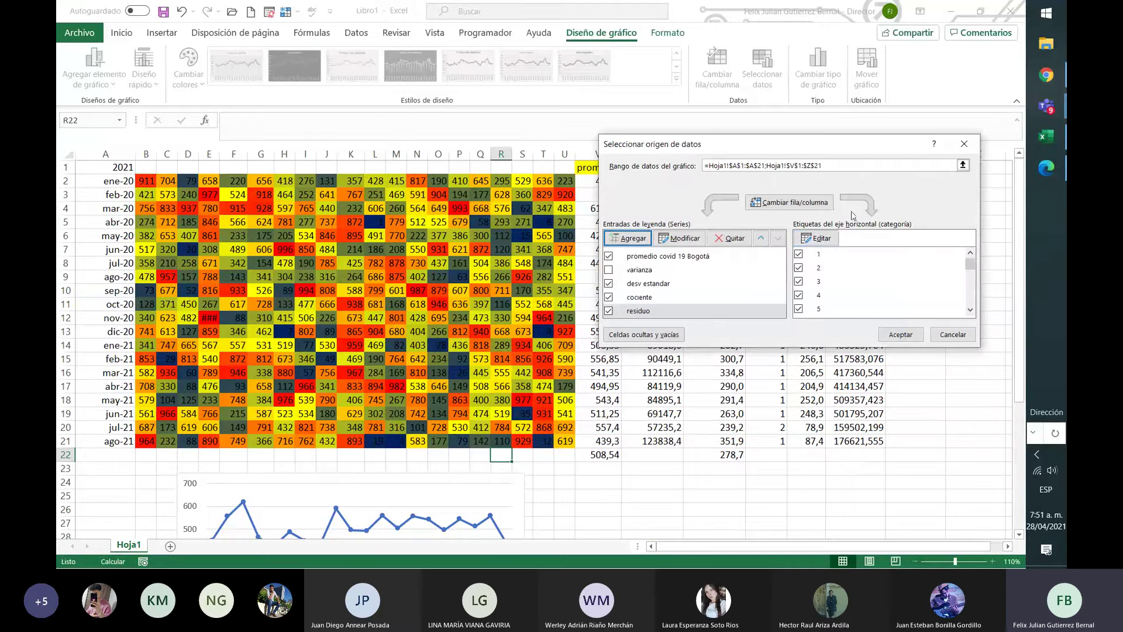
Add an indicador series to the chart, named from cell AA1 with values from AA2:AA21.
left_click(634, 237)
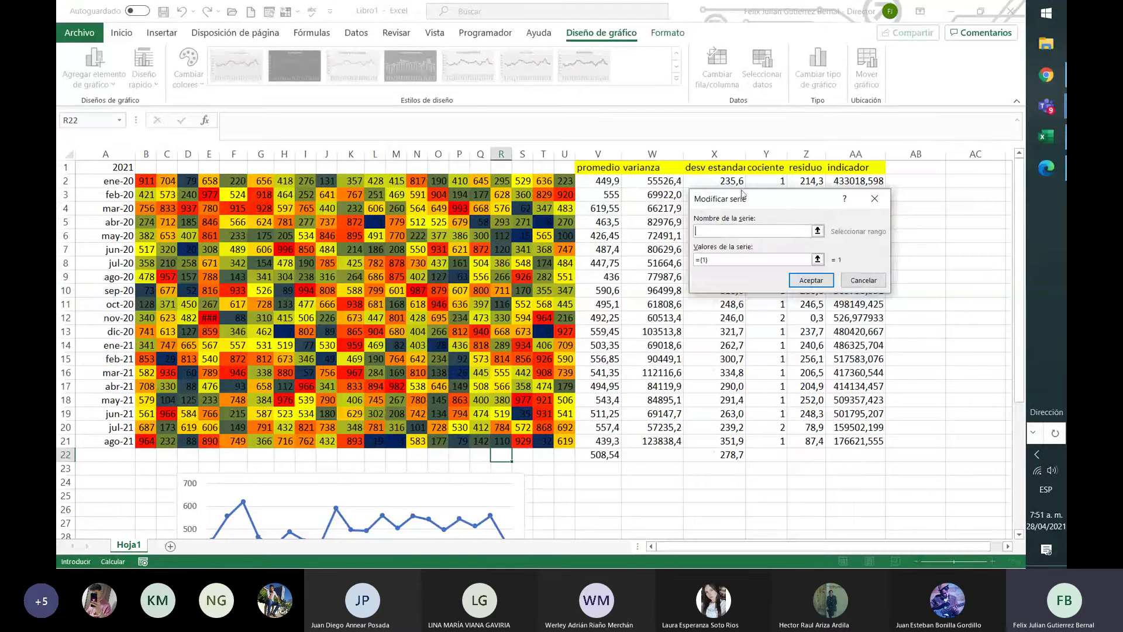
left_click(817, 231)
left_click(849, 168)
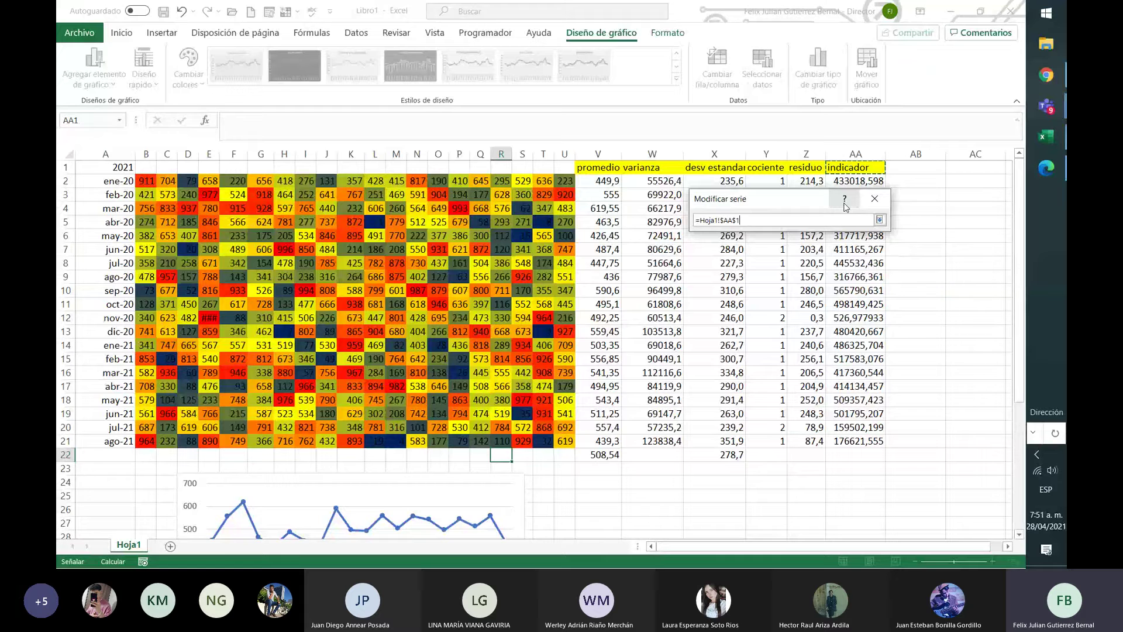
left_click(879, 220)
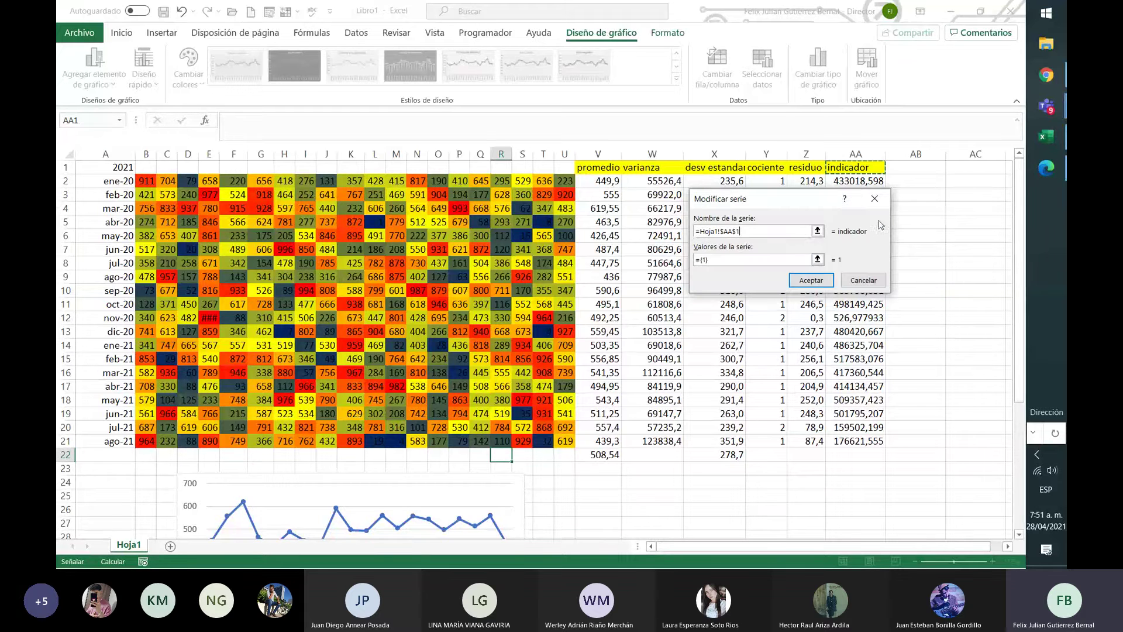
left_click(817, 259)
left_click_drag(851, 183, 881, 446)
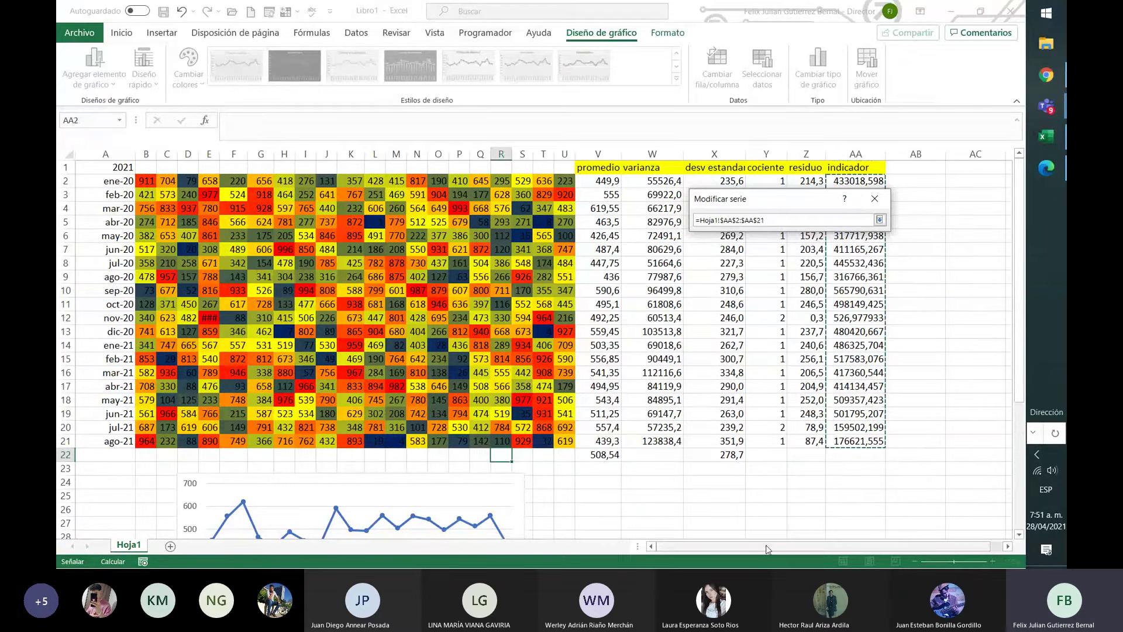
left_click(879, 220)
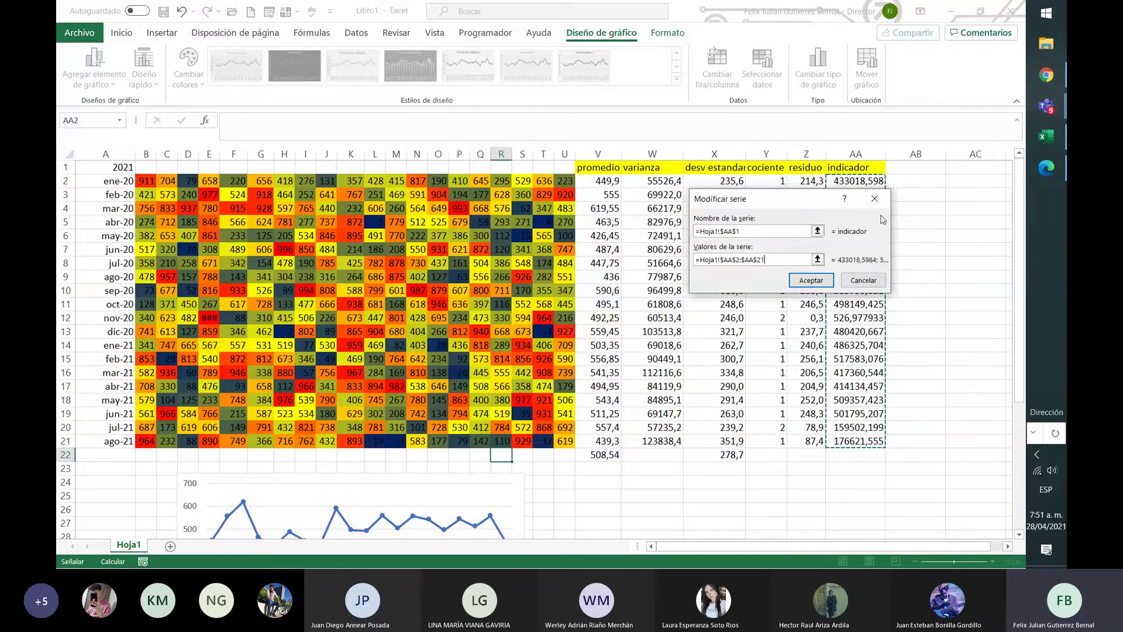
left_click(810, 280)
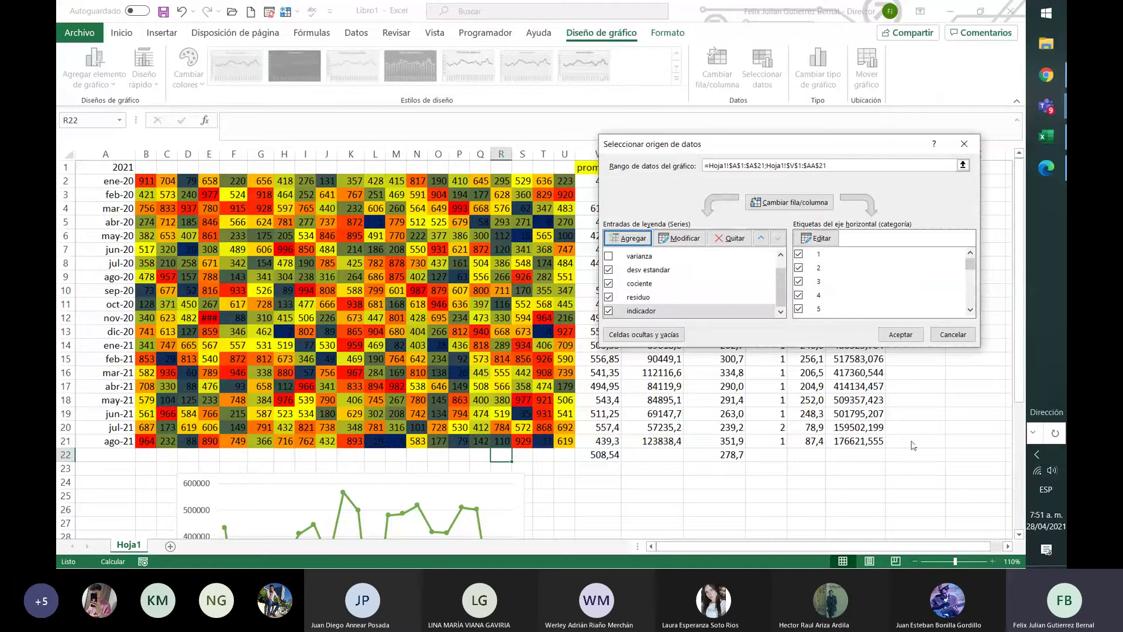
Hide the indicador series from the chart and accept the data source selection.
left_click(608, 311)
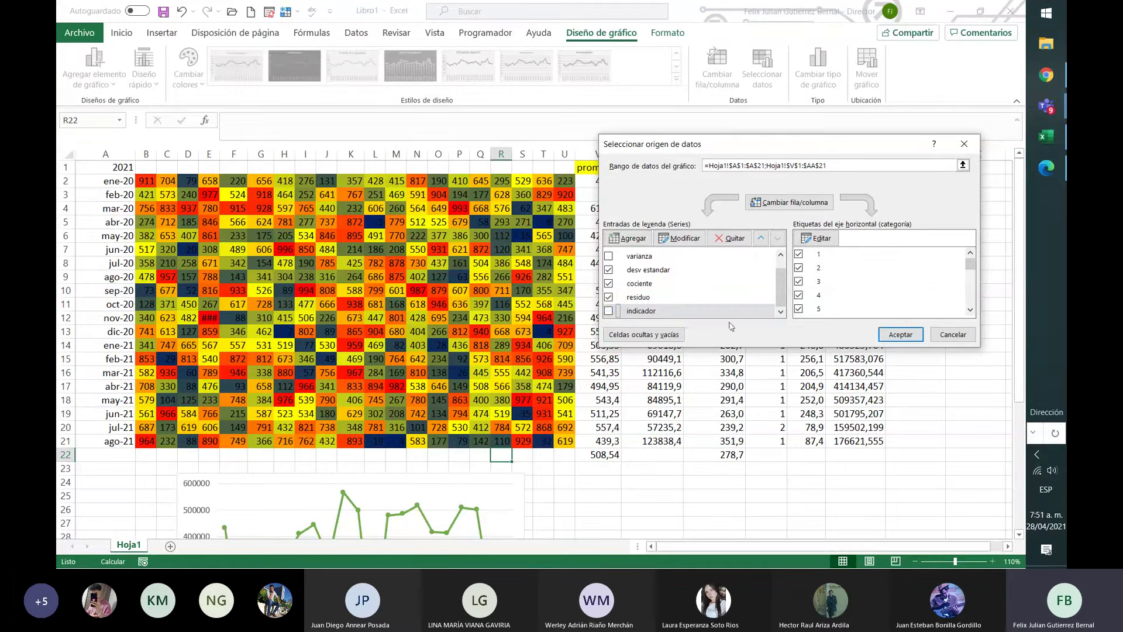
left_click(909, 339)
scroll(735, 372, "down", 5)
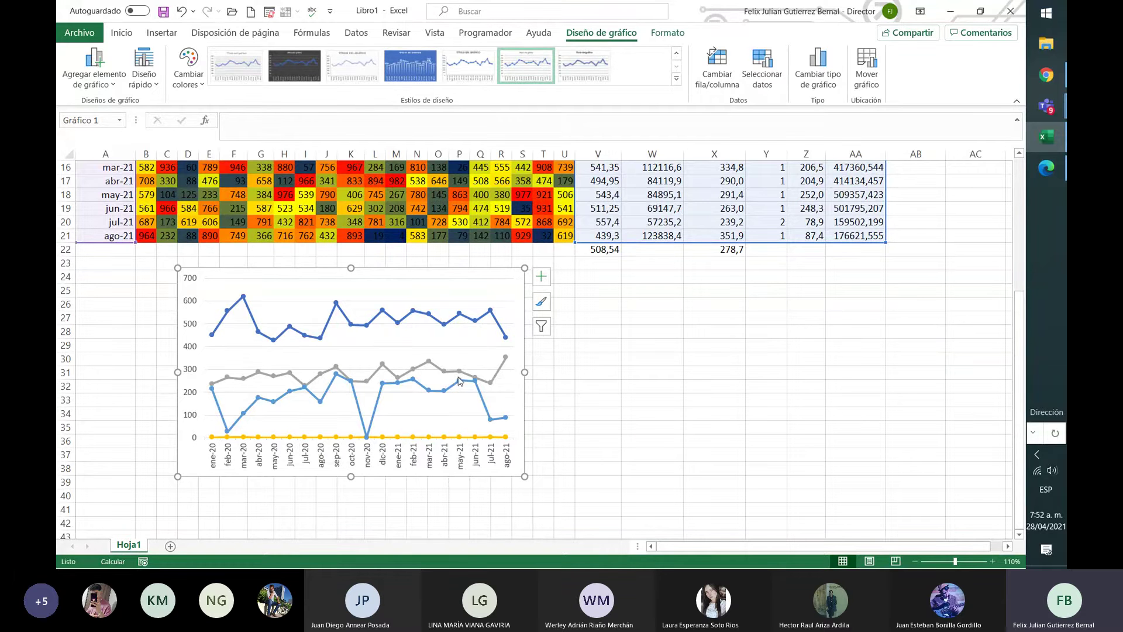
Add axis titles, a chart title and a legend to the line chart.
mouse_move(459, 381)
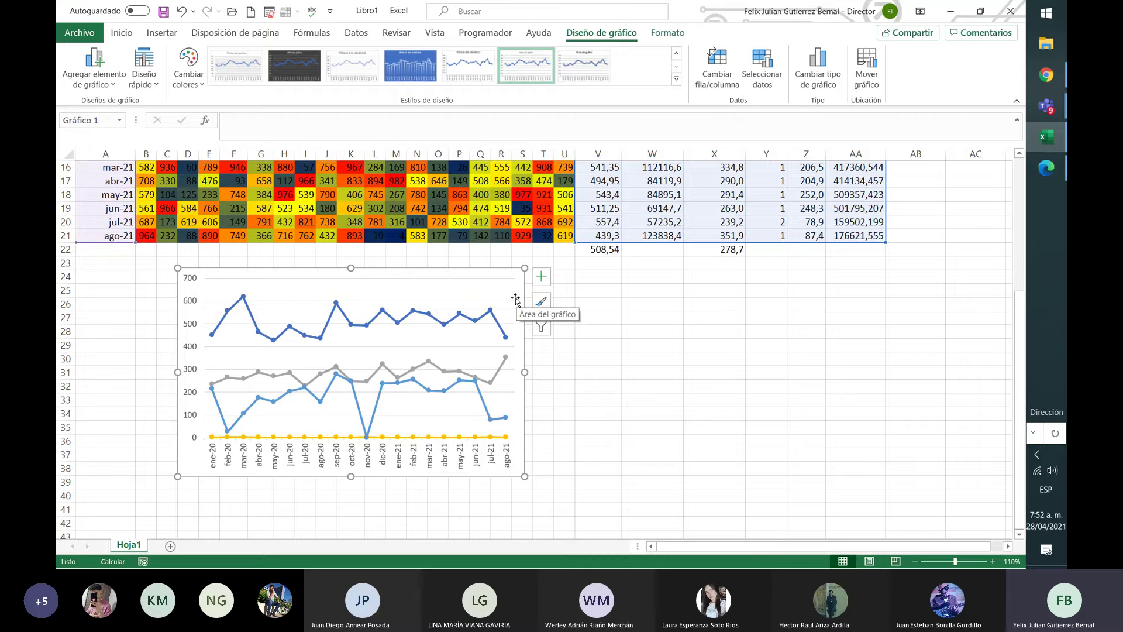
left_click(548, 277)
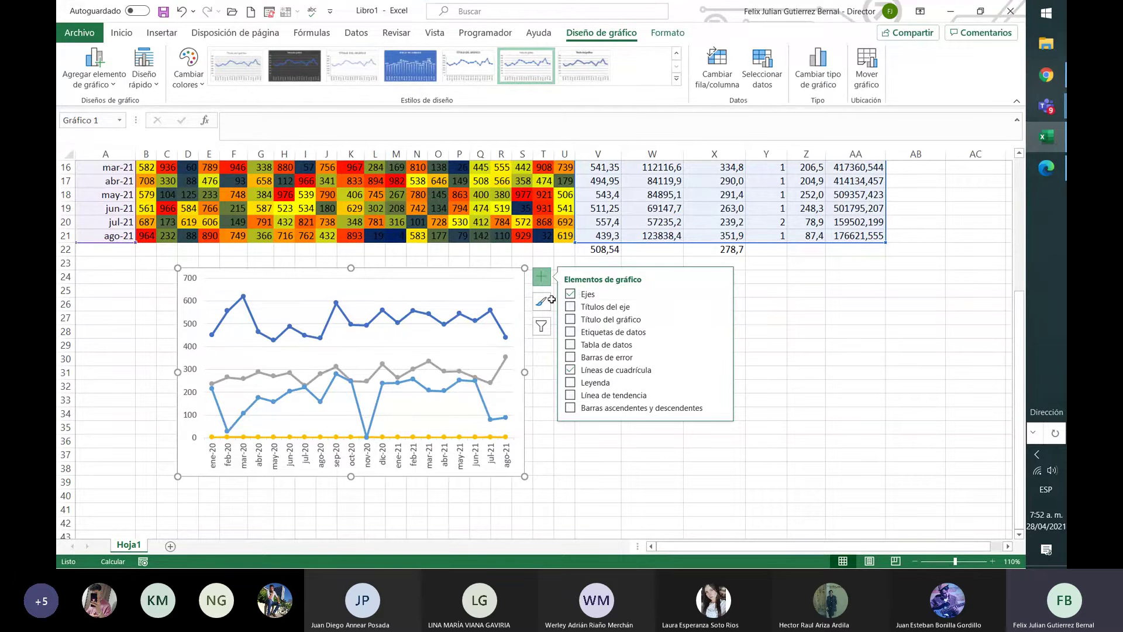
left_click(721, 295)
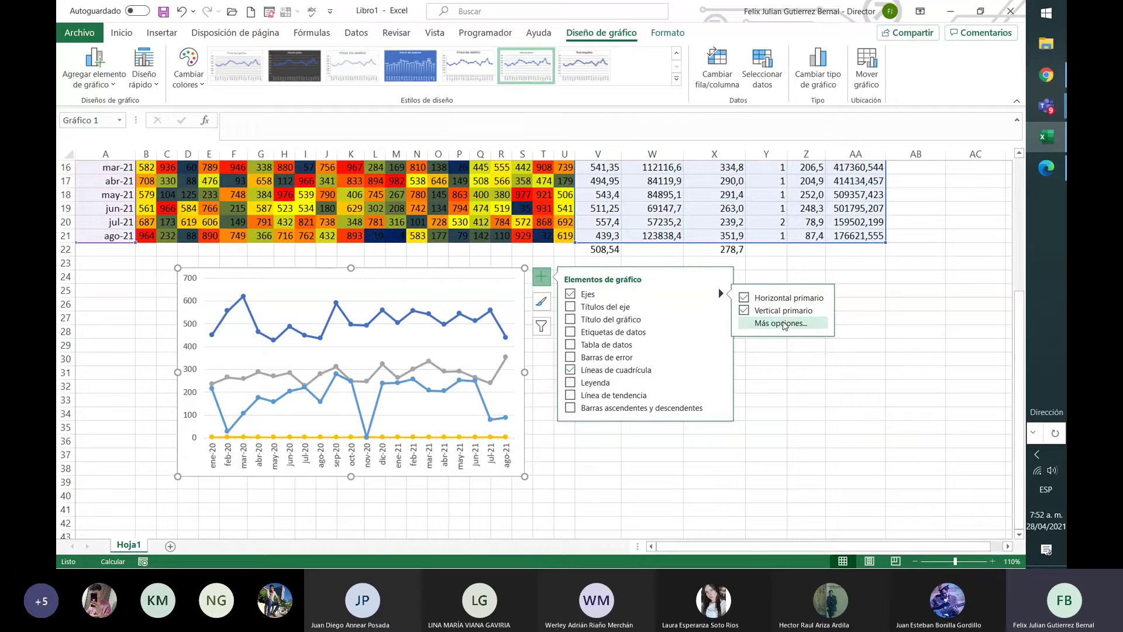
left_click(569, 307)
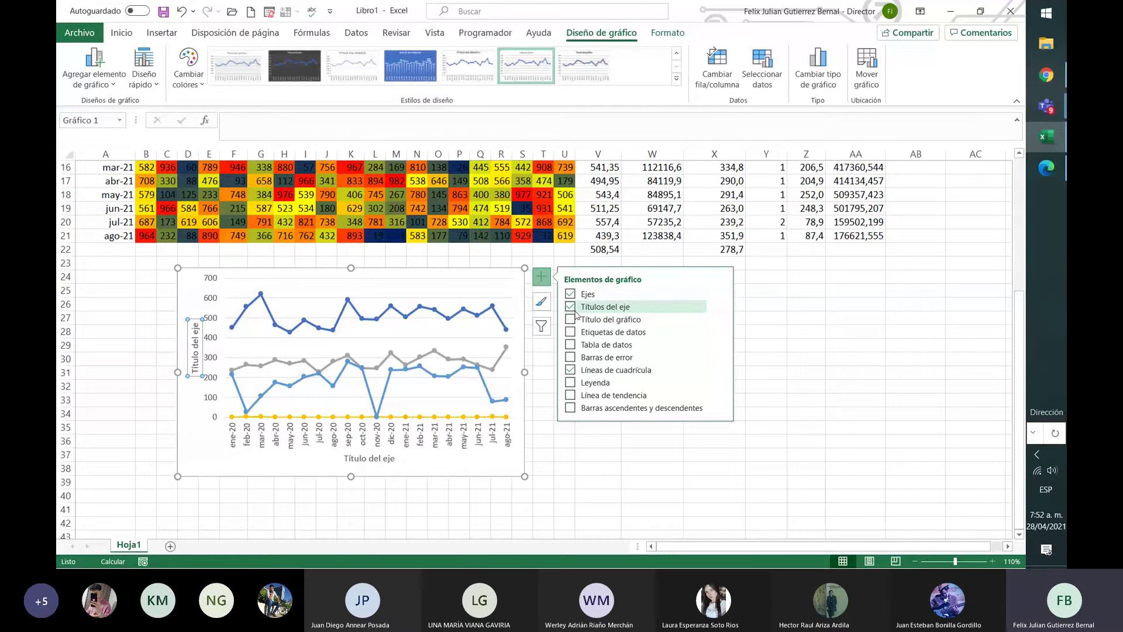
left_click(570, 319)
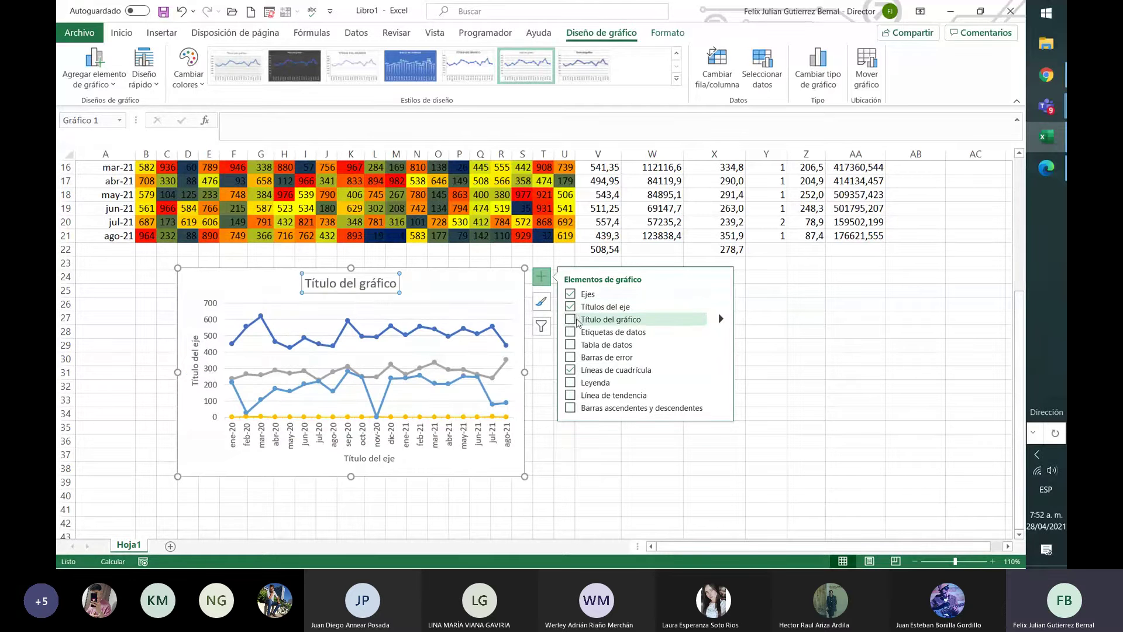
left_click(570, 325)
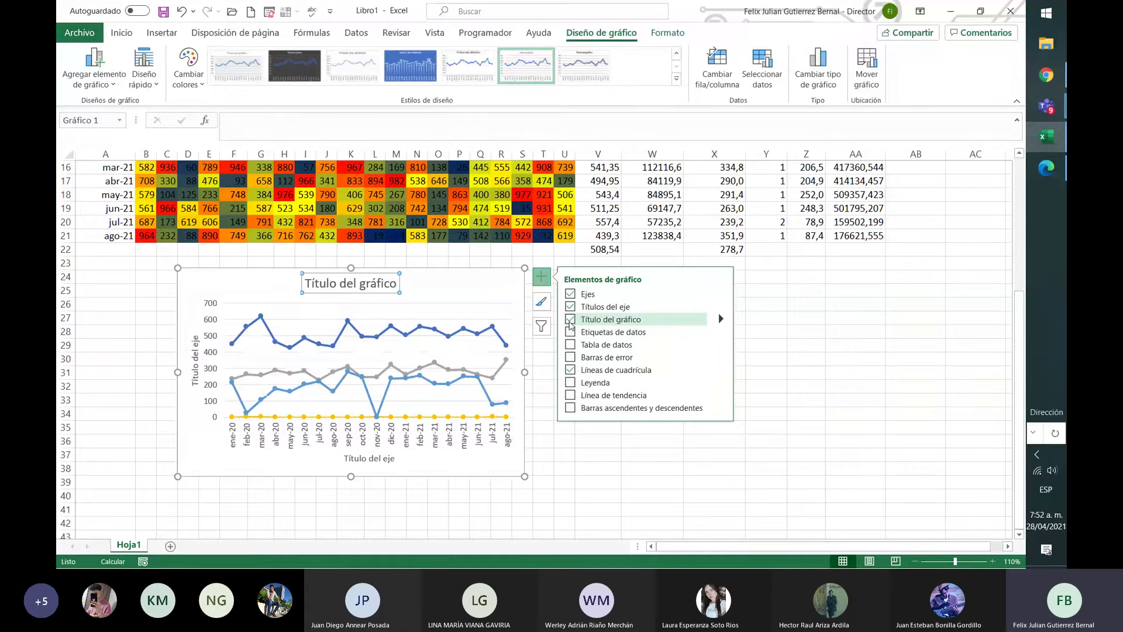
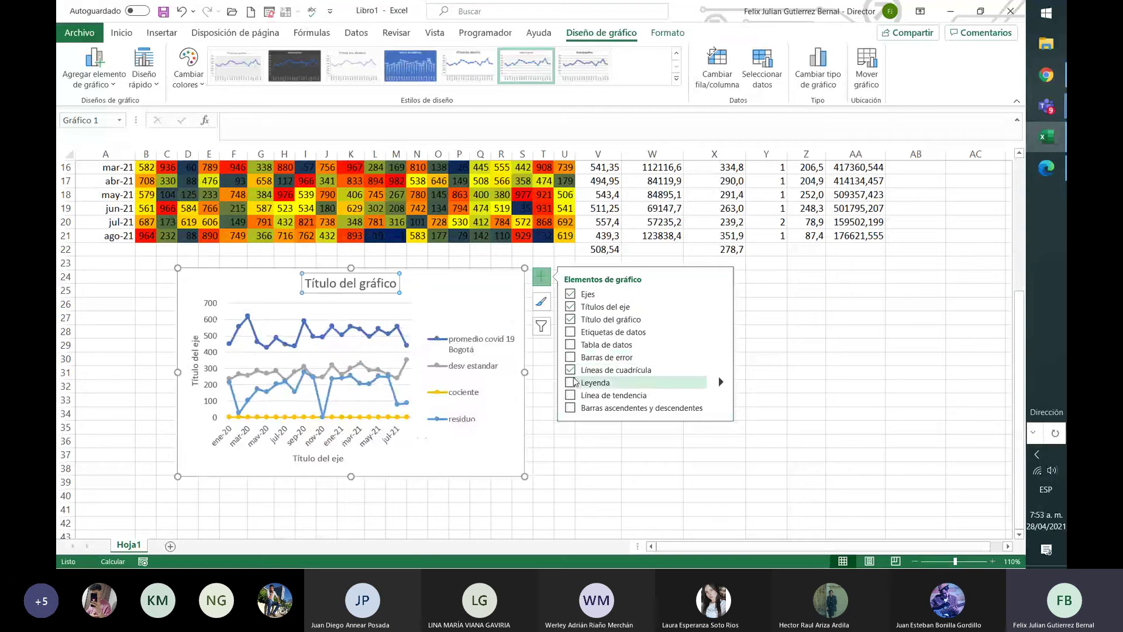
left_click(571, 371)
left_click(693, 463)
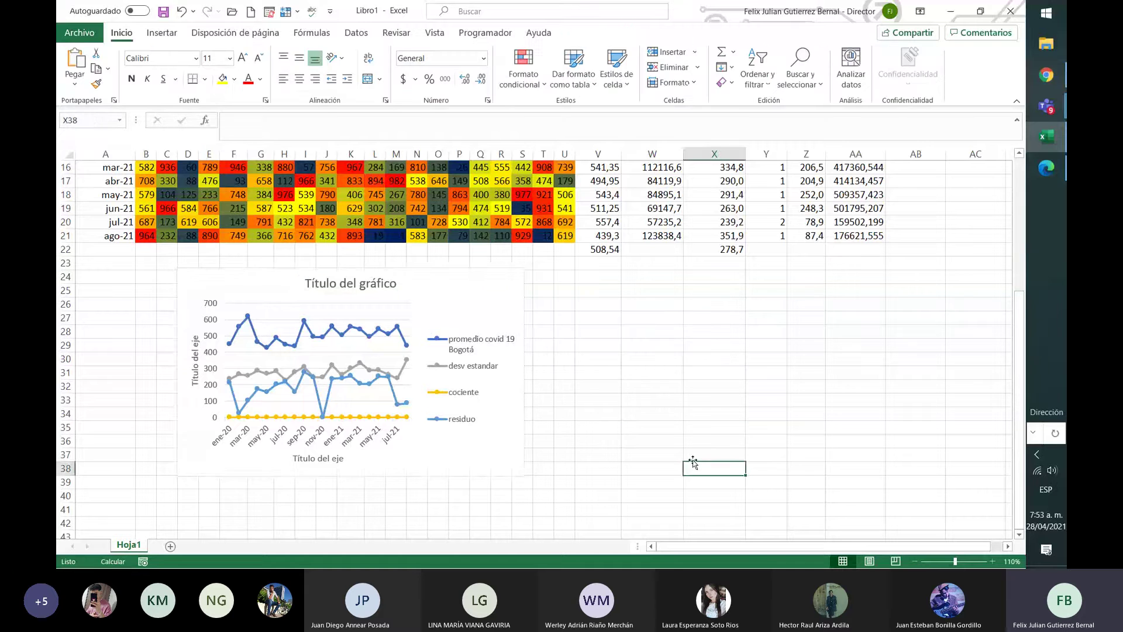
Enlarge the chart below the table so that it reaches past column V and down to about row 41.
left_click_drag(491, 298, 586, 255)
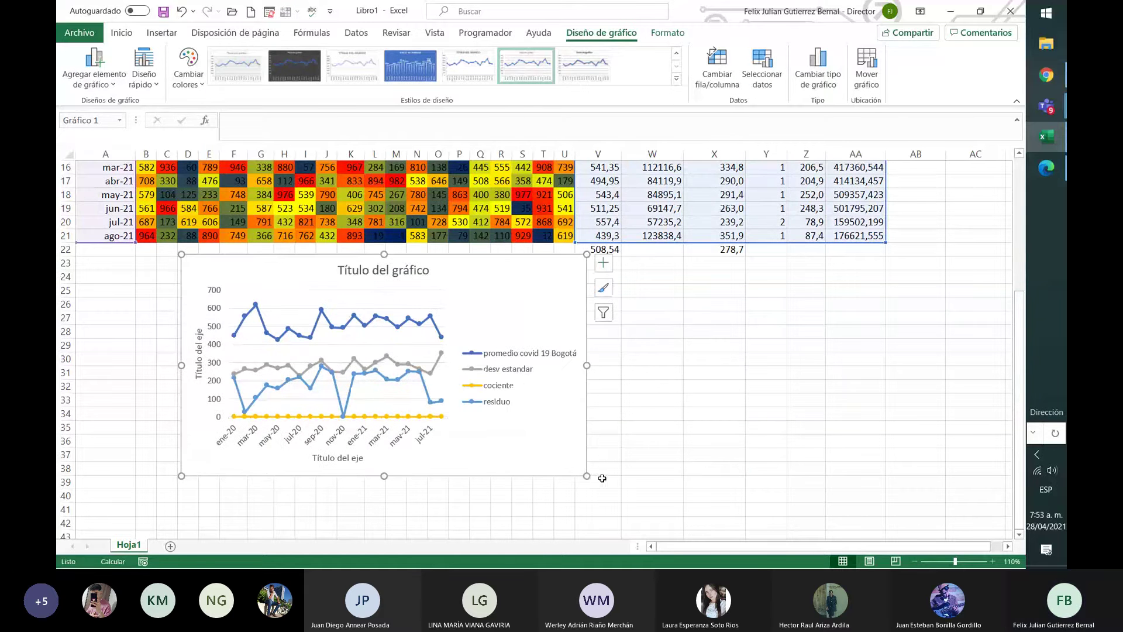
left_click_drag(586, 475, 663, 286)
scroll(672, 284, "up", 4)
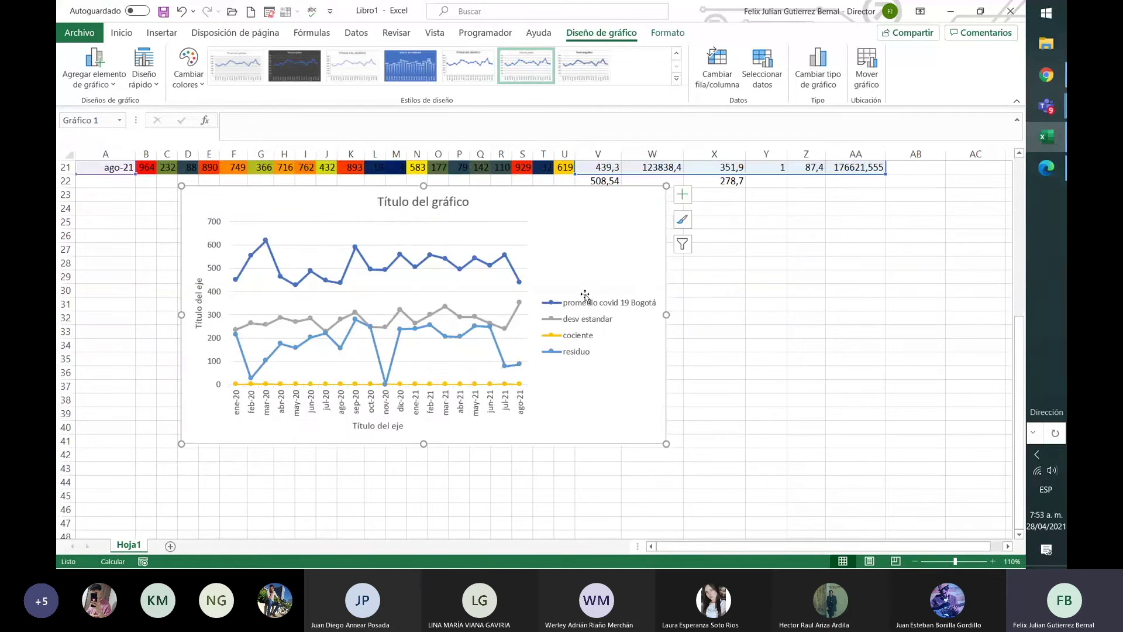
Replace the chart title's placeholder text with Comportamiento Covid 2020-2021.
scroll(584, 297, "up", 1)
left_click(469, 246)
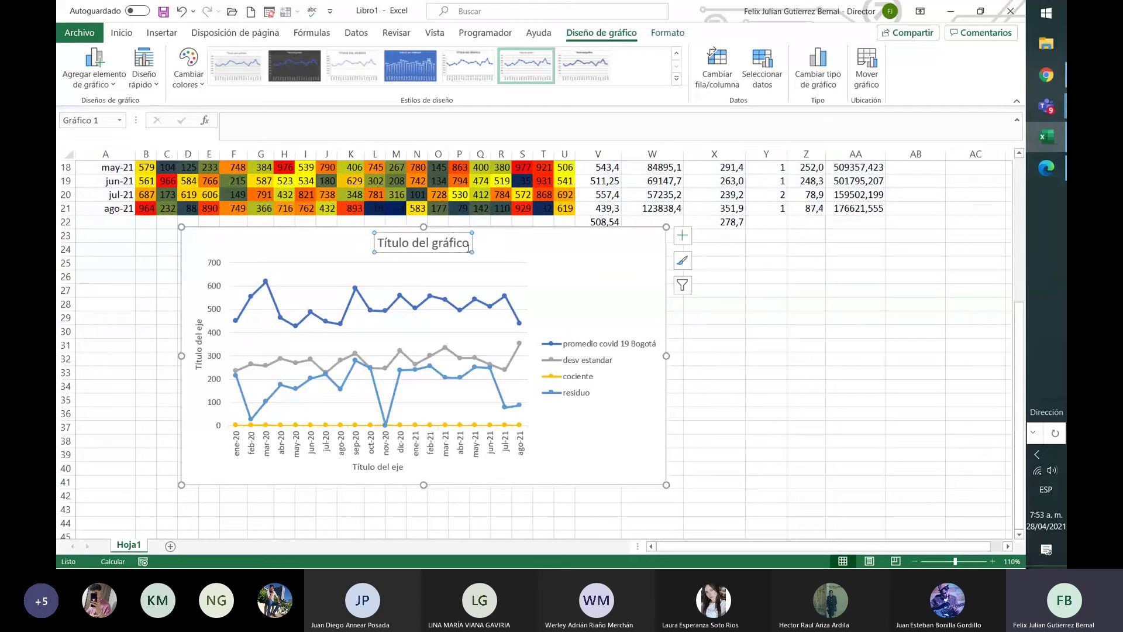
left_click(469, 246)
left_click_drag(469, 246, 377, 248)
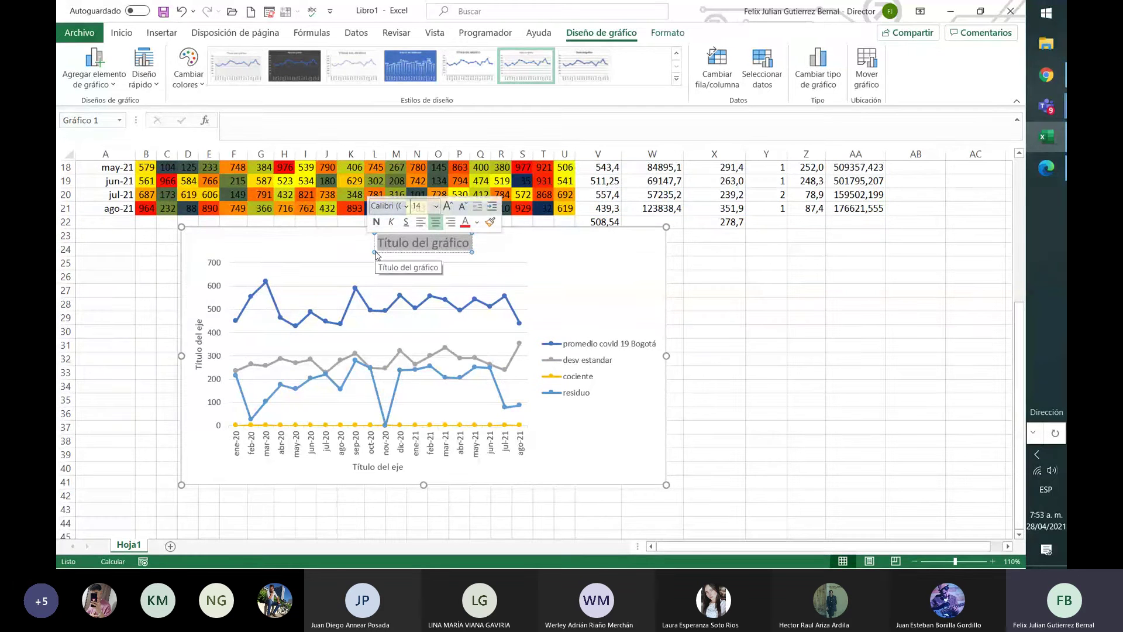
type("Comportami")
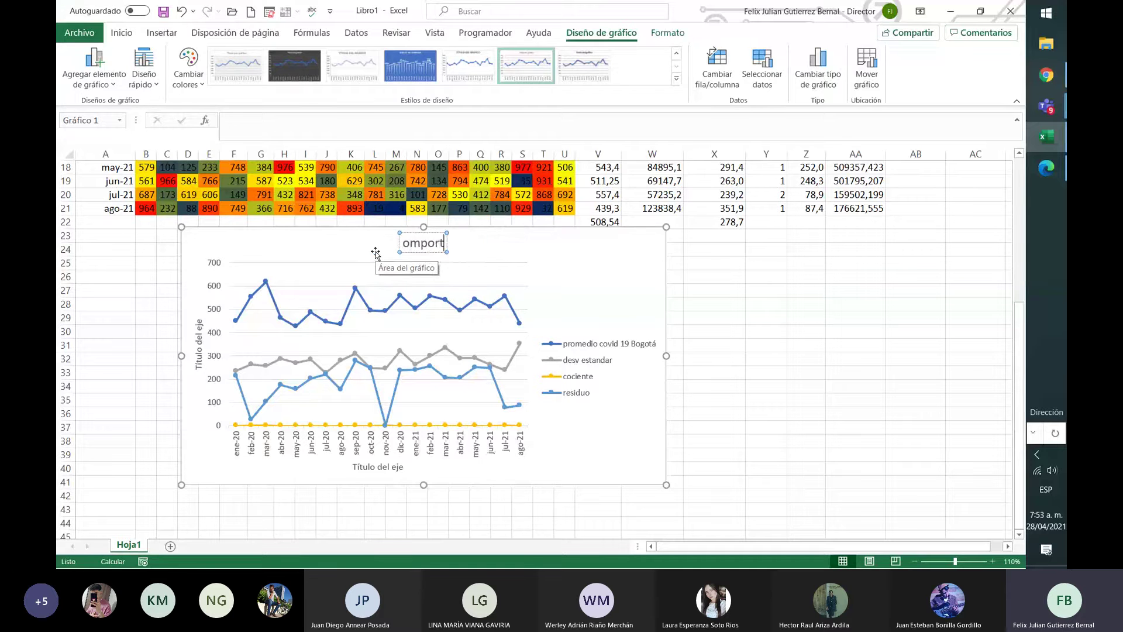
type("ento Covi")
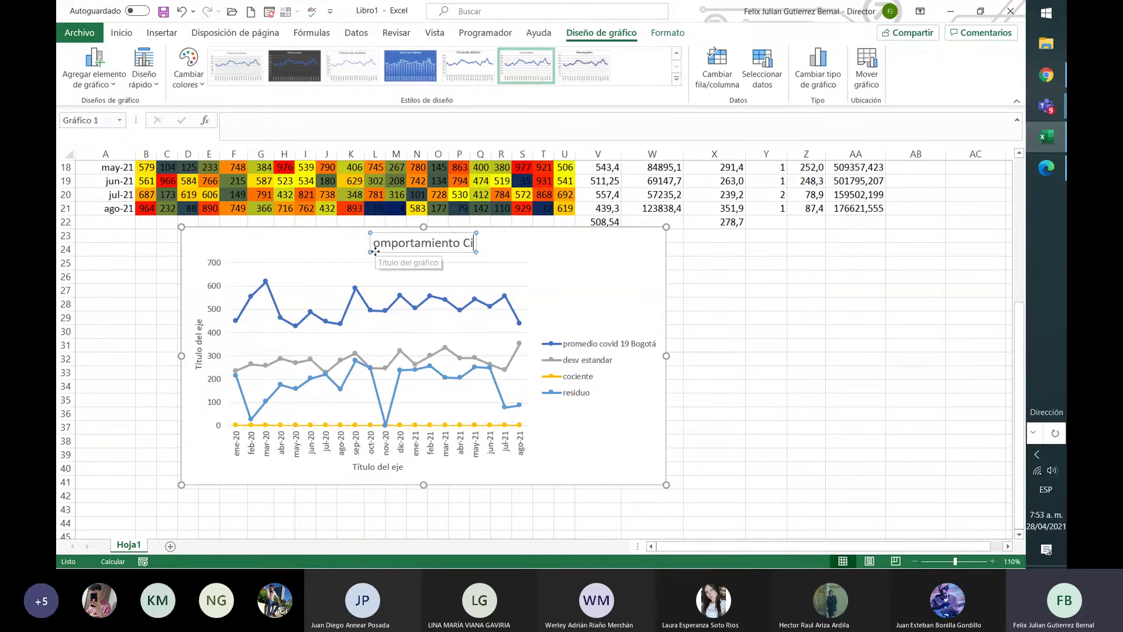
type("d")
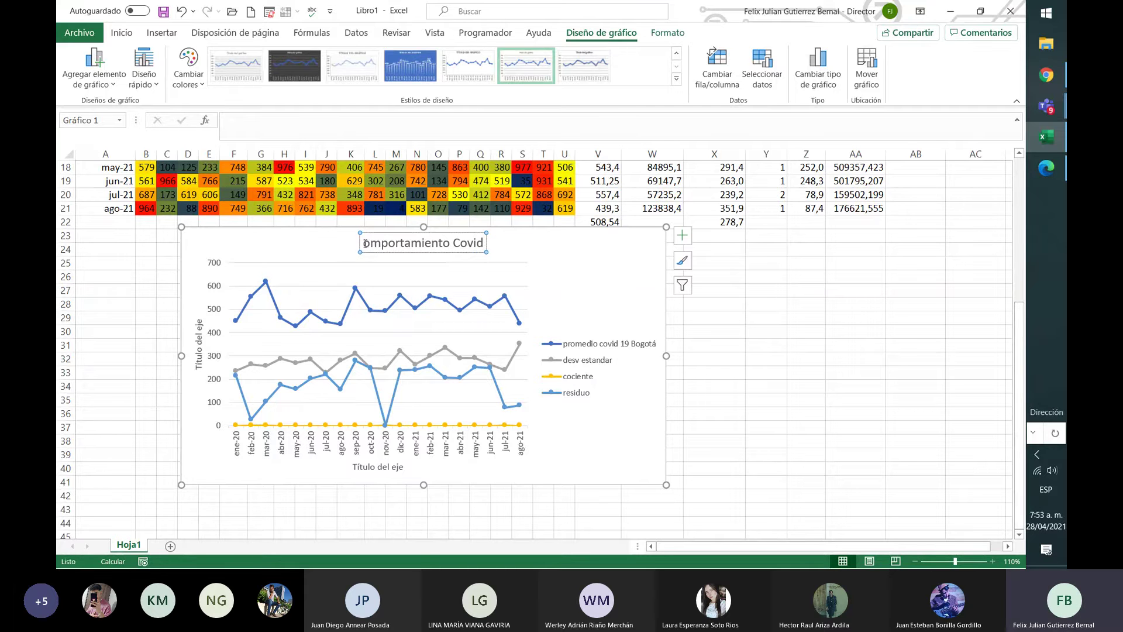
left_click(364, 244)
type("C")
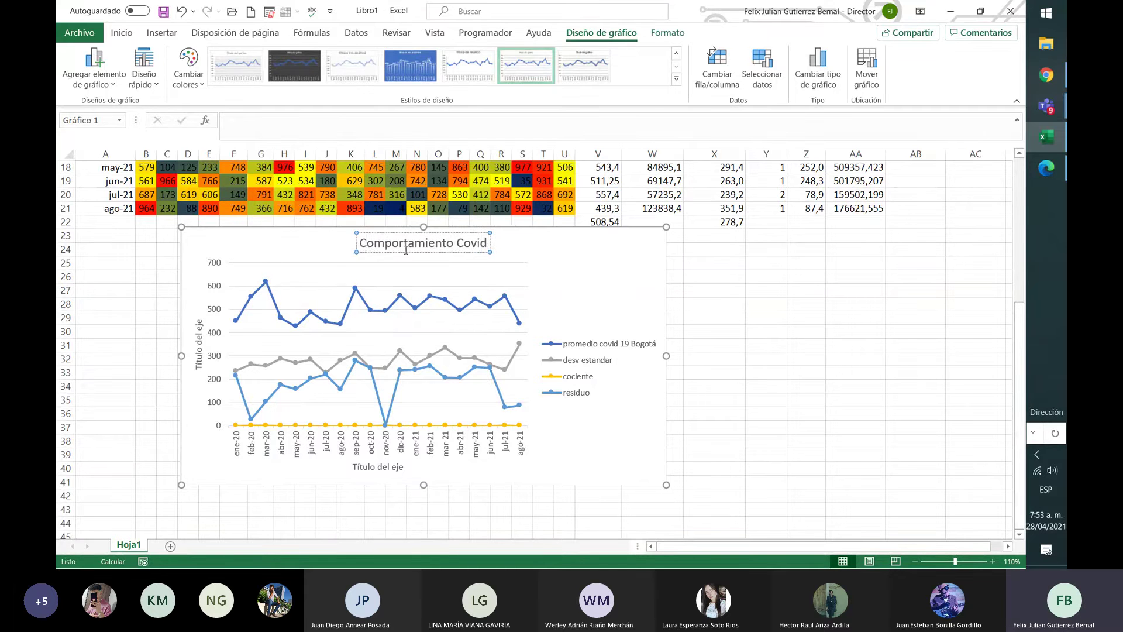
left_click(406, 249)
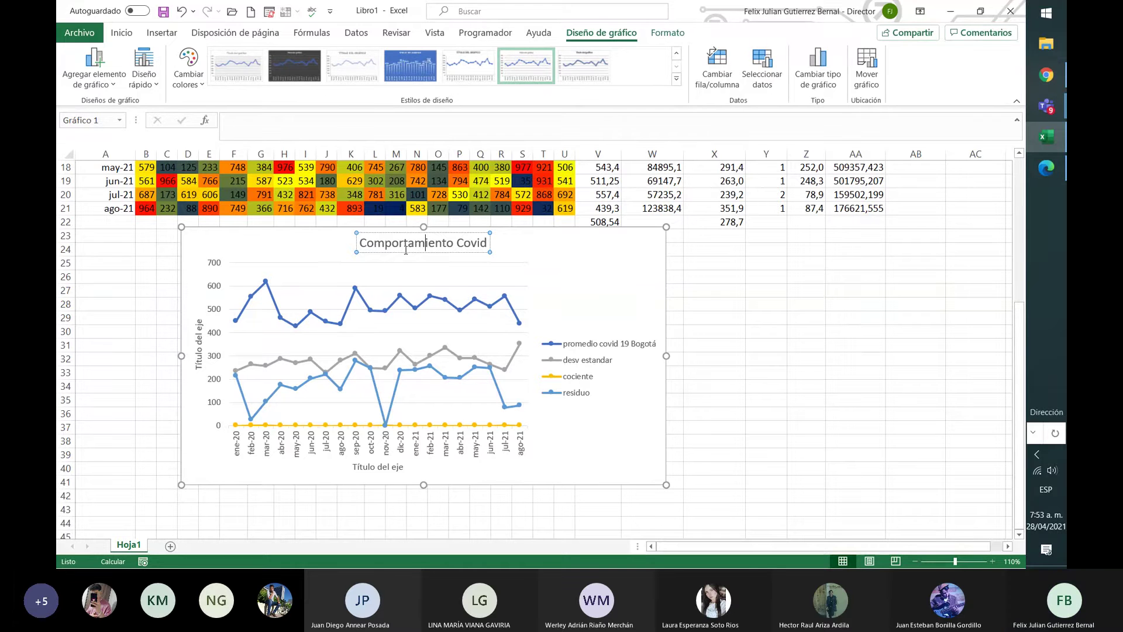
type("2020")
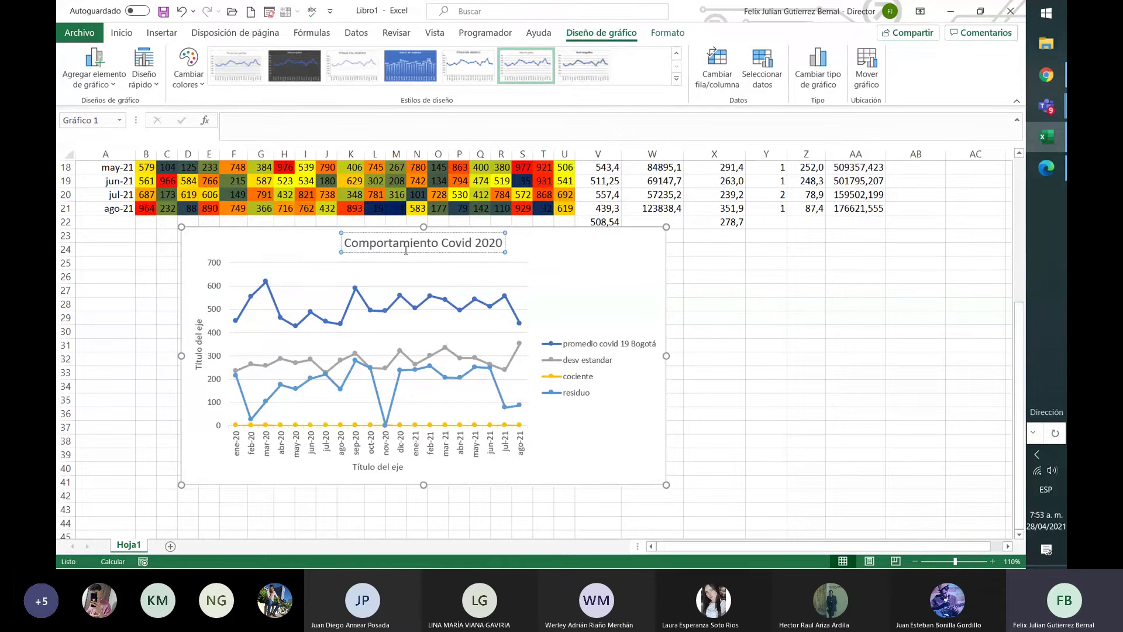
type("-2021")
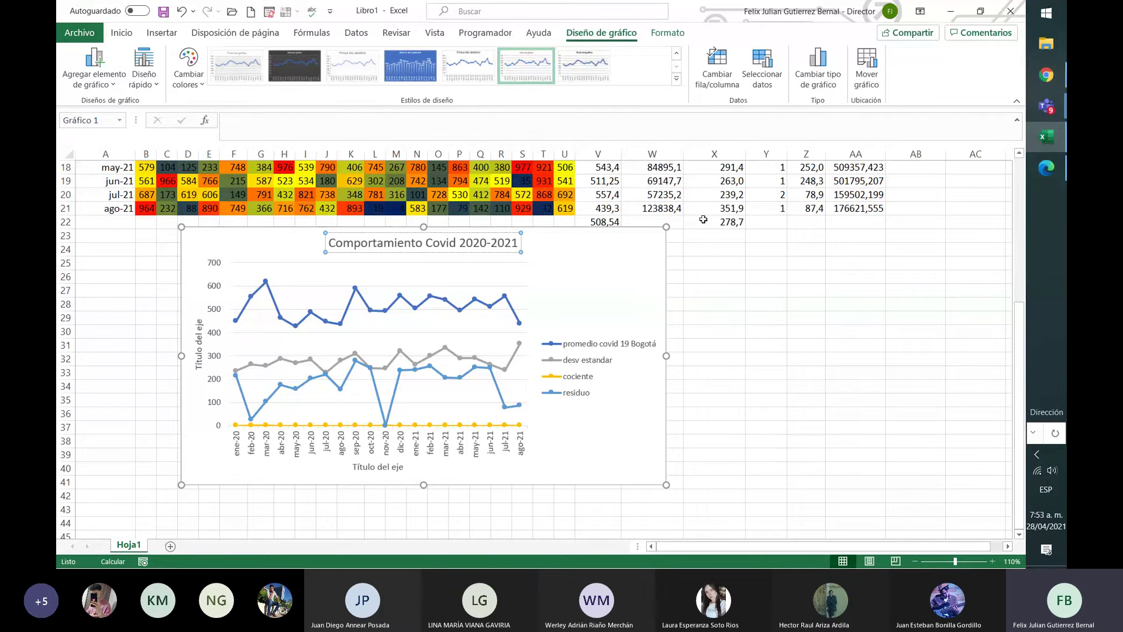
left_click(716, 277)
left_click(602, 284)
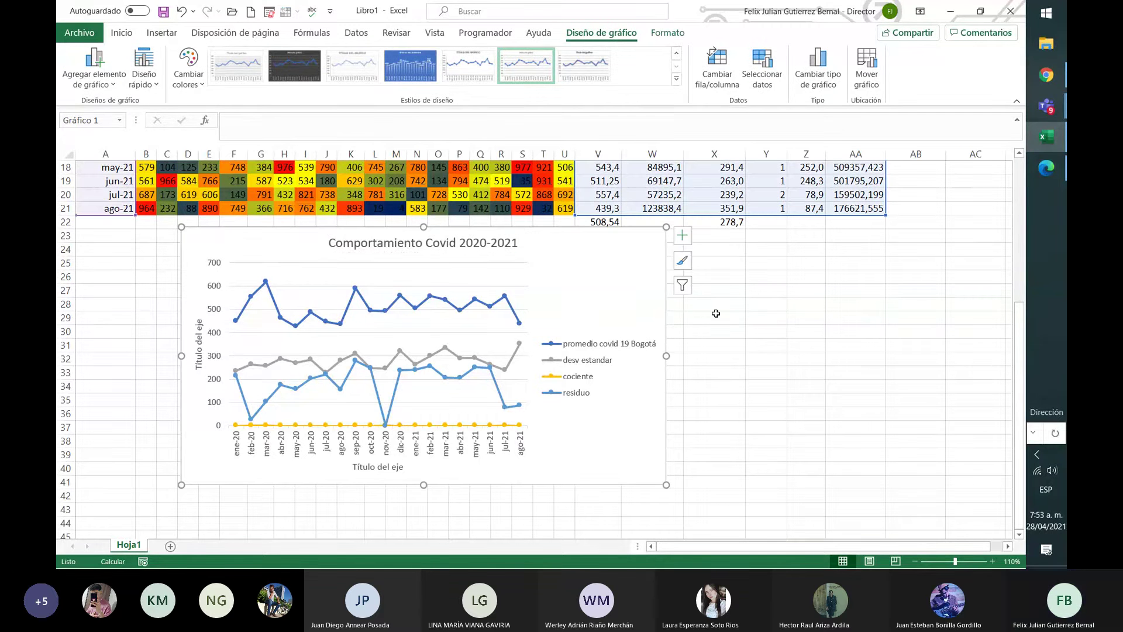
left_click(392, 470)
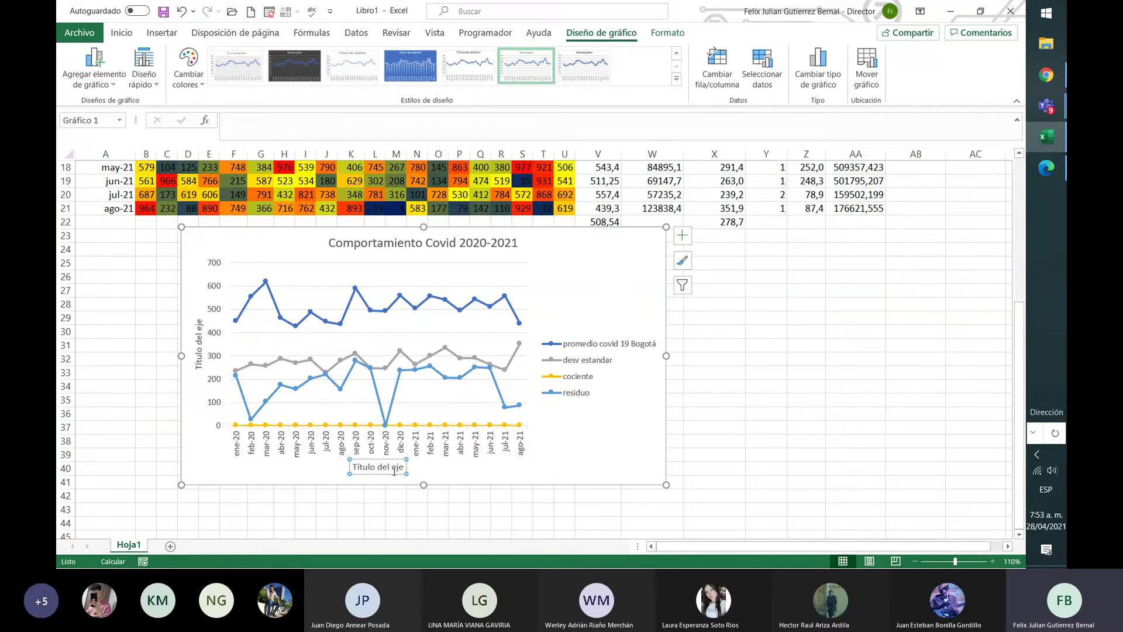
double_click(396, 467)
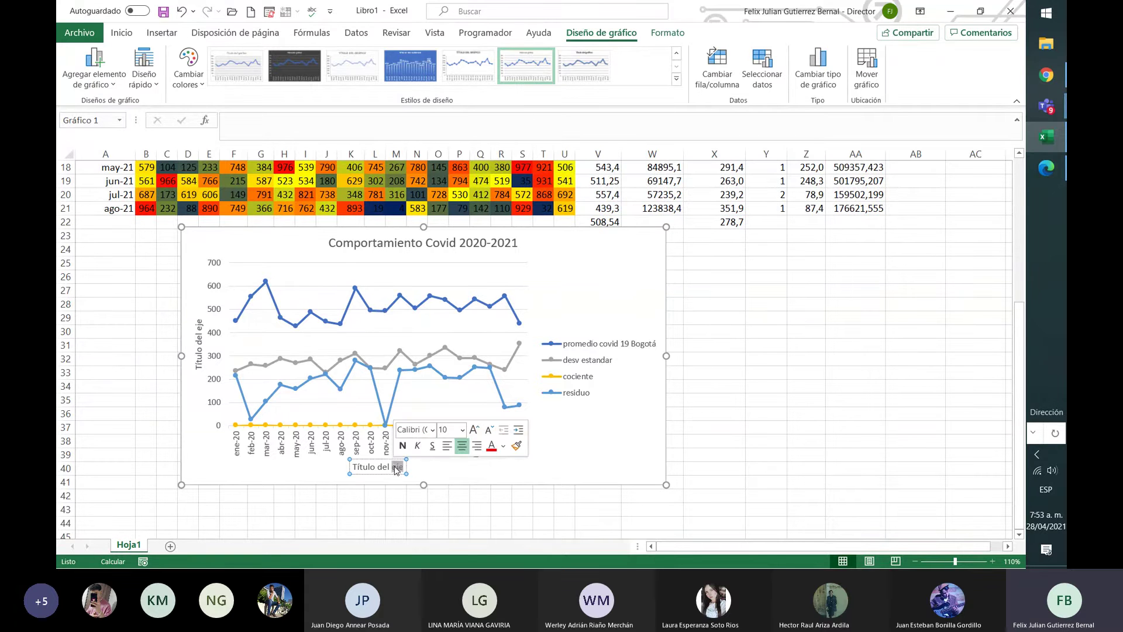
left_click(671, 341)
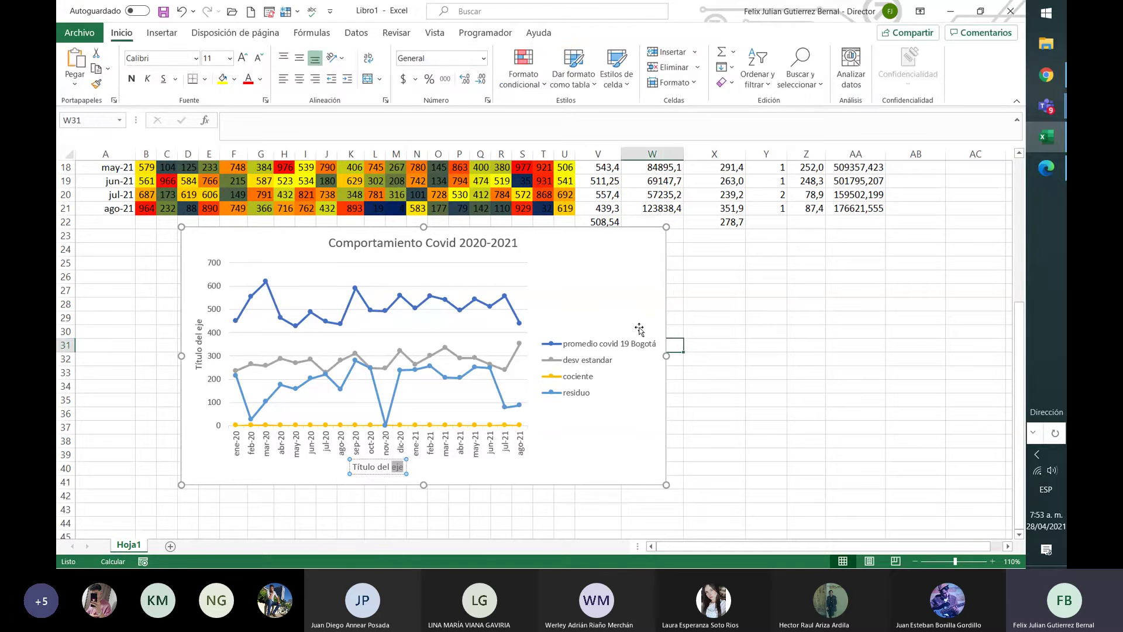
Open the detailed formatting options for the chart's axis titles.
left_click(623, 280)
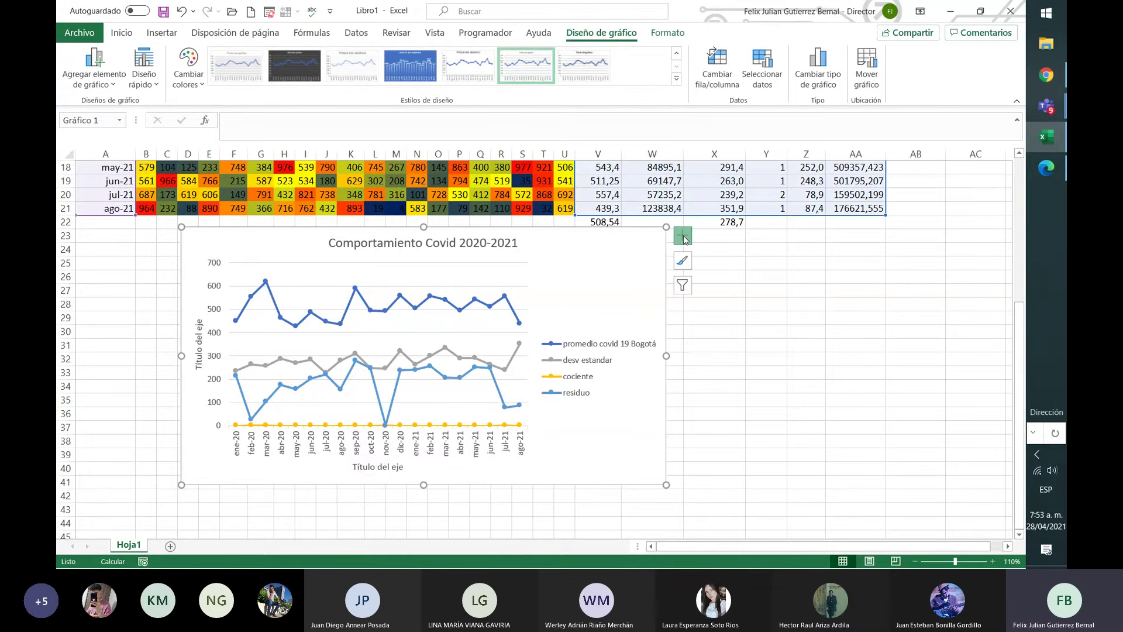
left_click(683, 236)
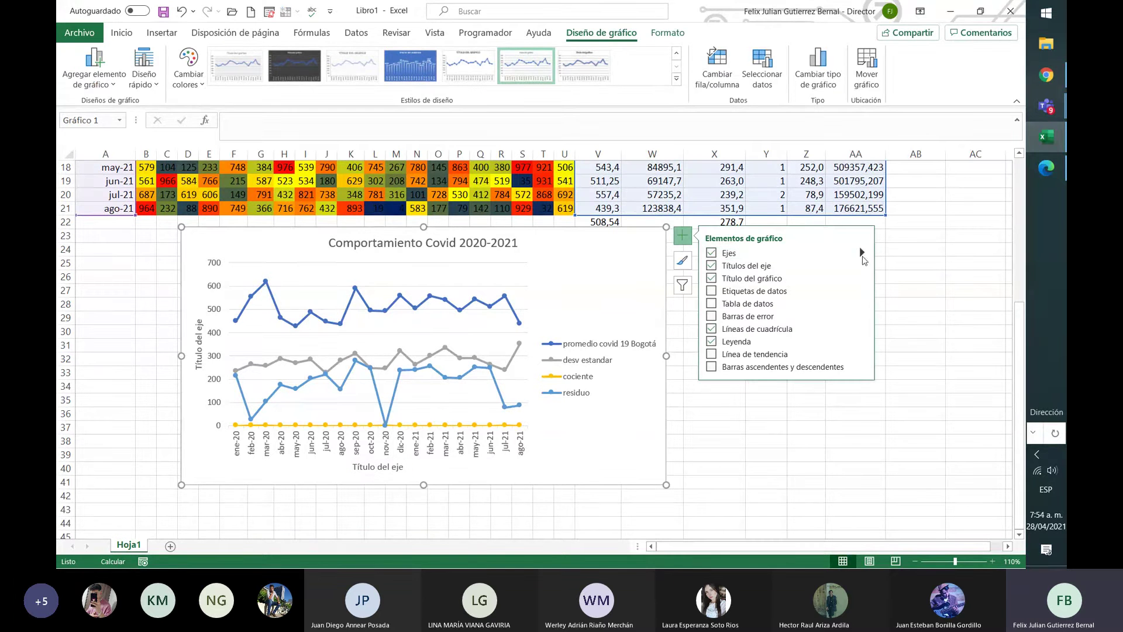
left_click(861, 258)
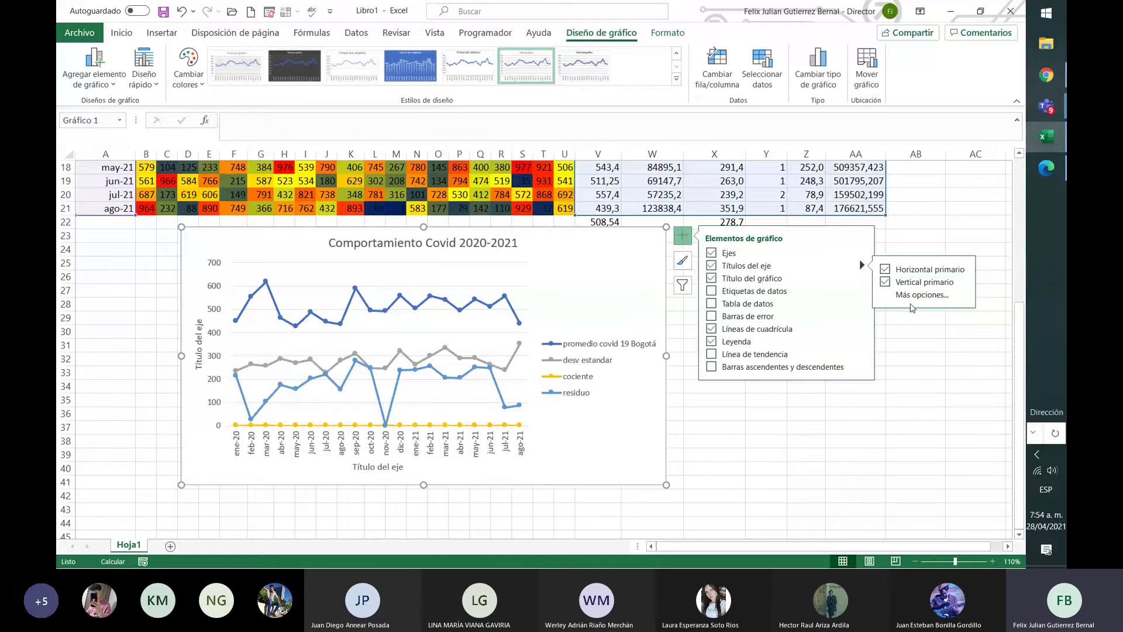
left_click(920, 295)
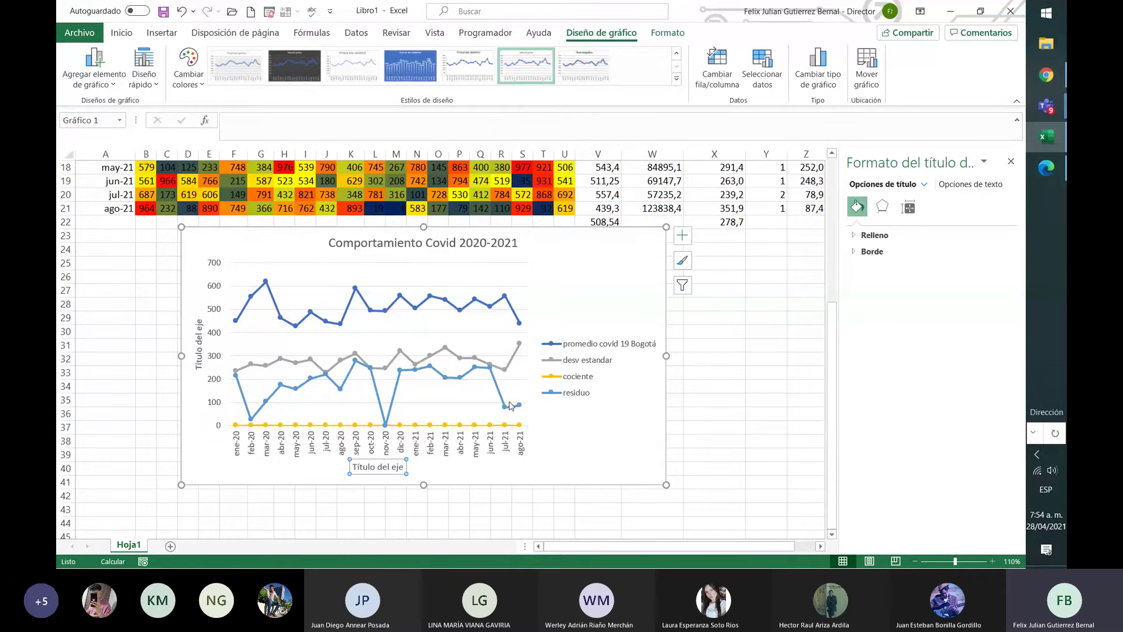
Give the horizontal axis title a solid fill in the lightest theme orange.
left_click(907, 207)
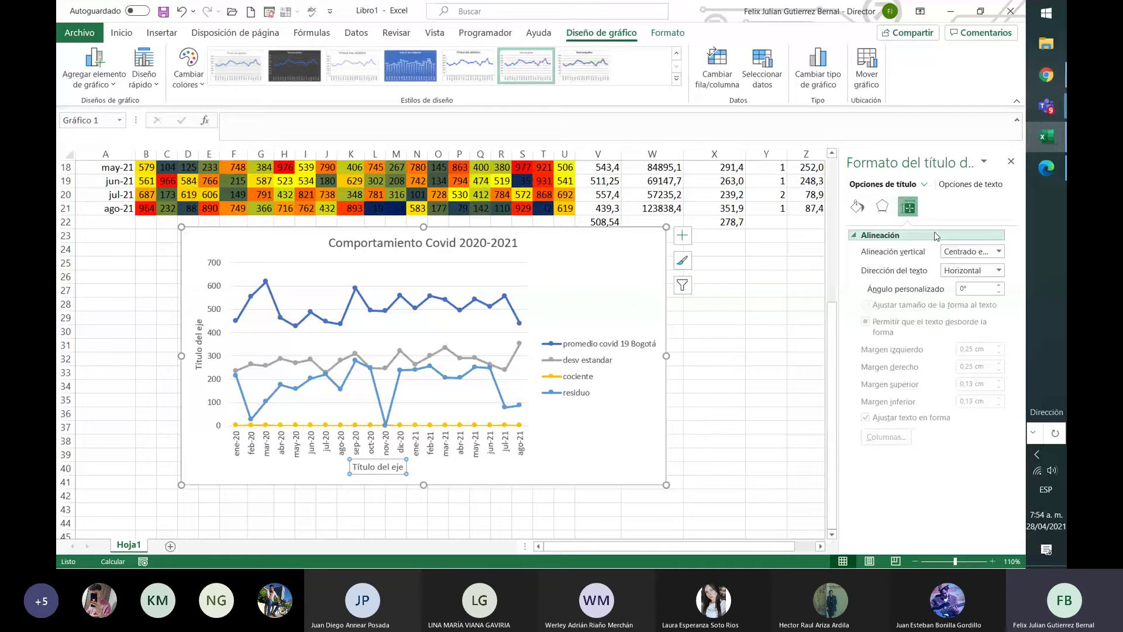
left_click(885, 211)
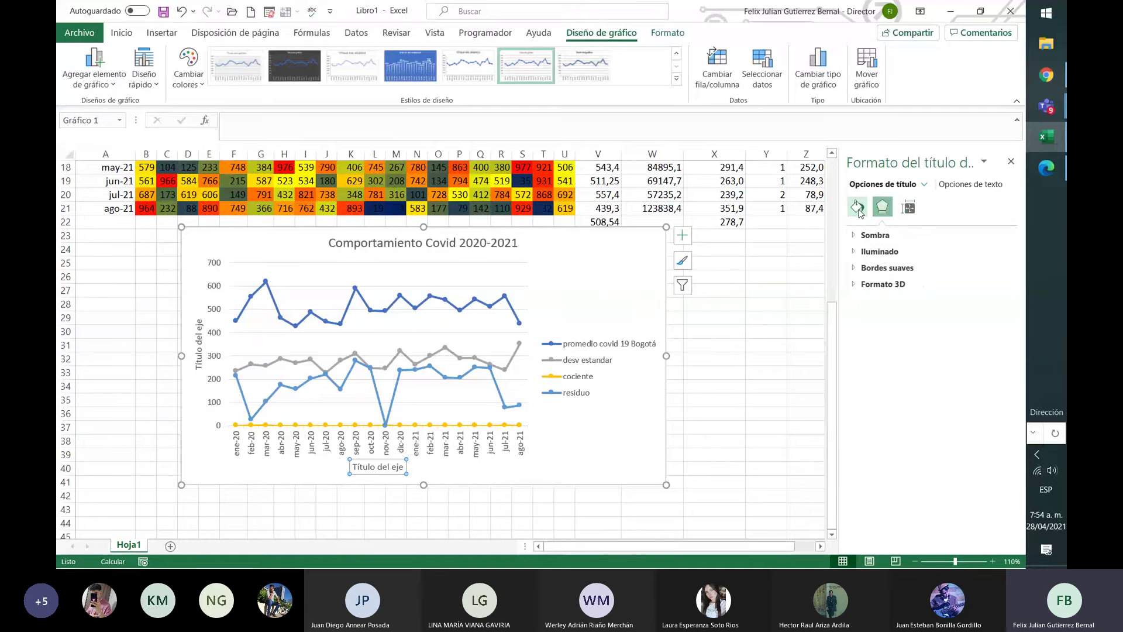
left_click(858, 210)
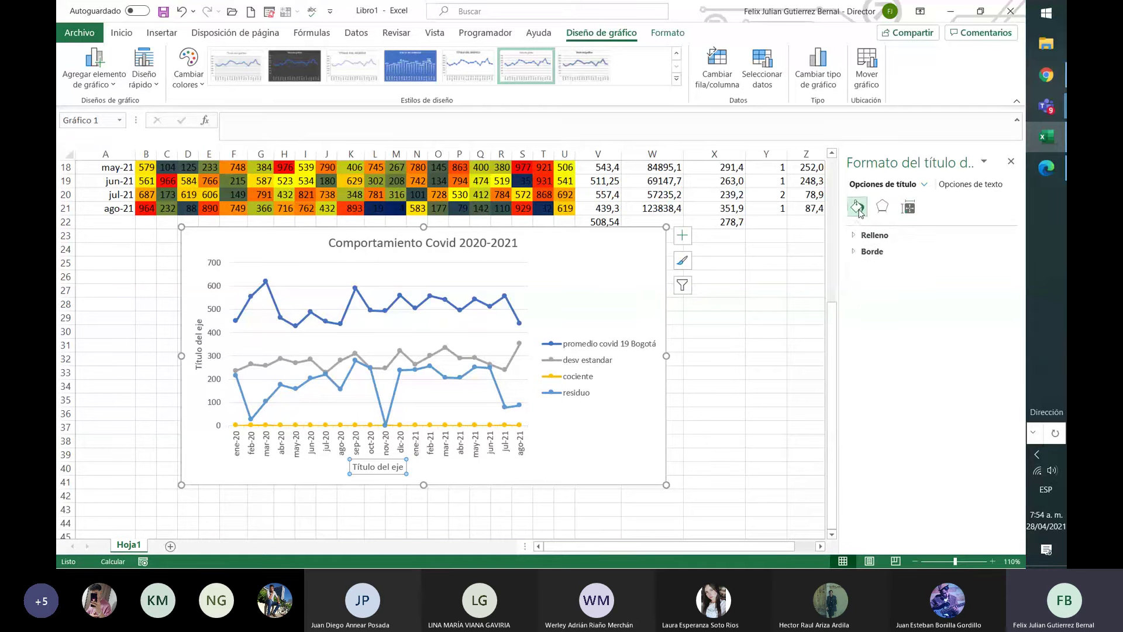
left_click(867, 235)
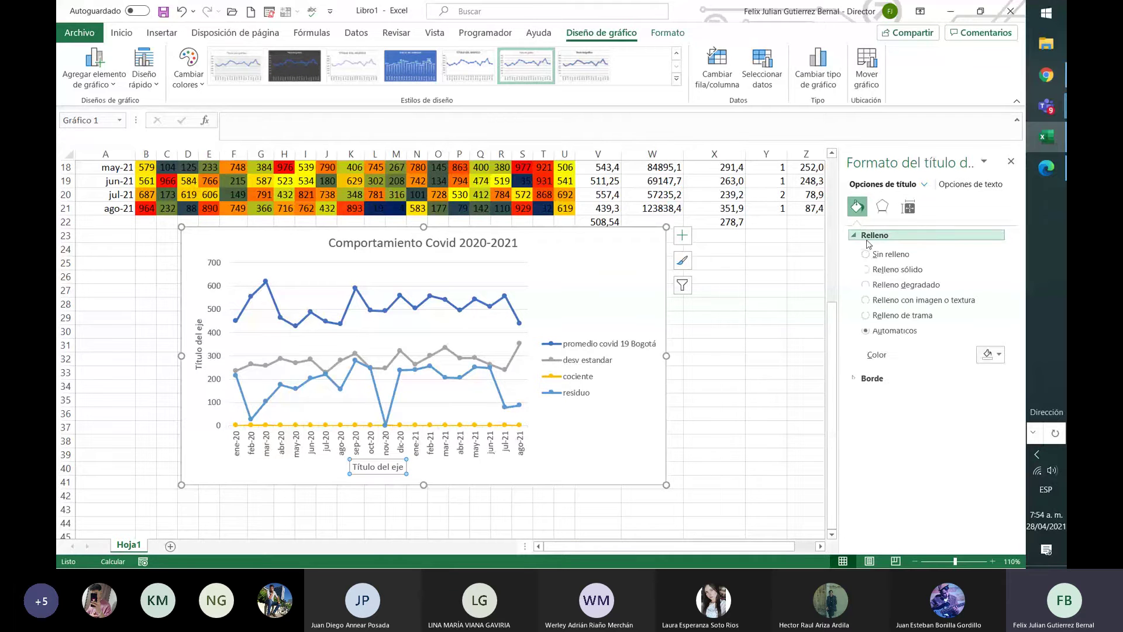
left_click(900, 271)
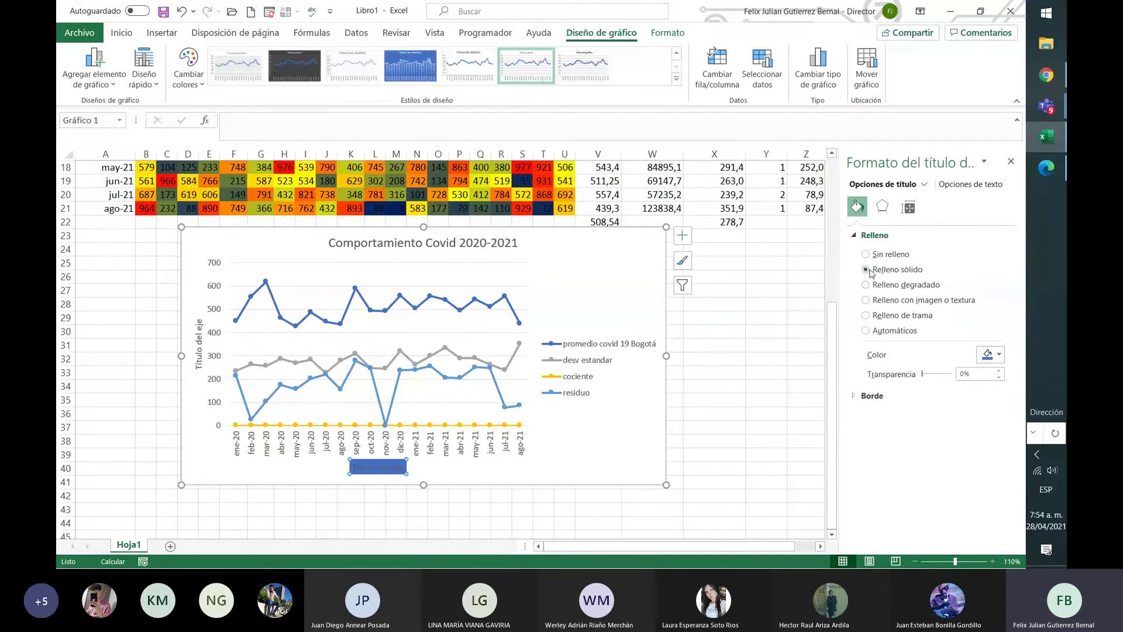
left_click(991, 355)
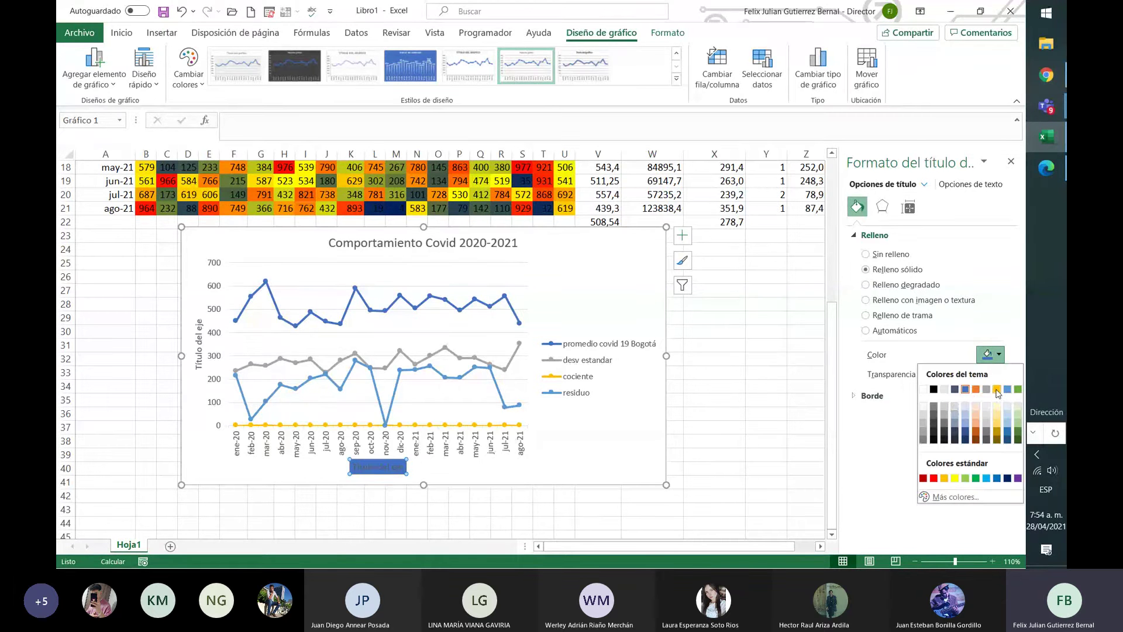
left_click(977, 405)
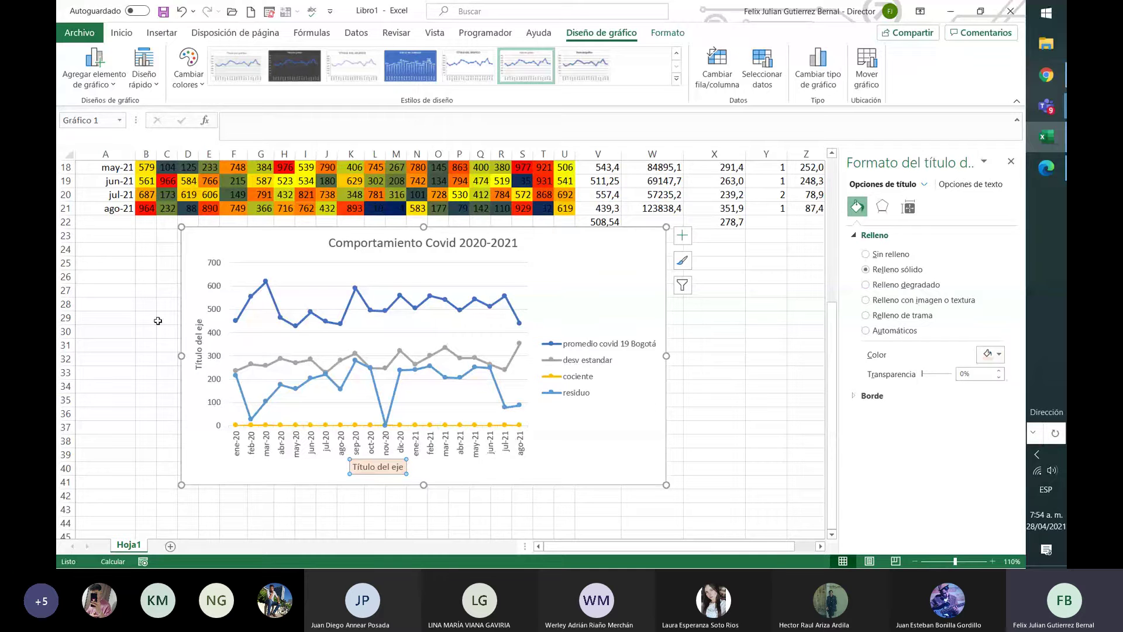
Apply a solid light orange fill to the vertical axis title.
left_click(198, 340)
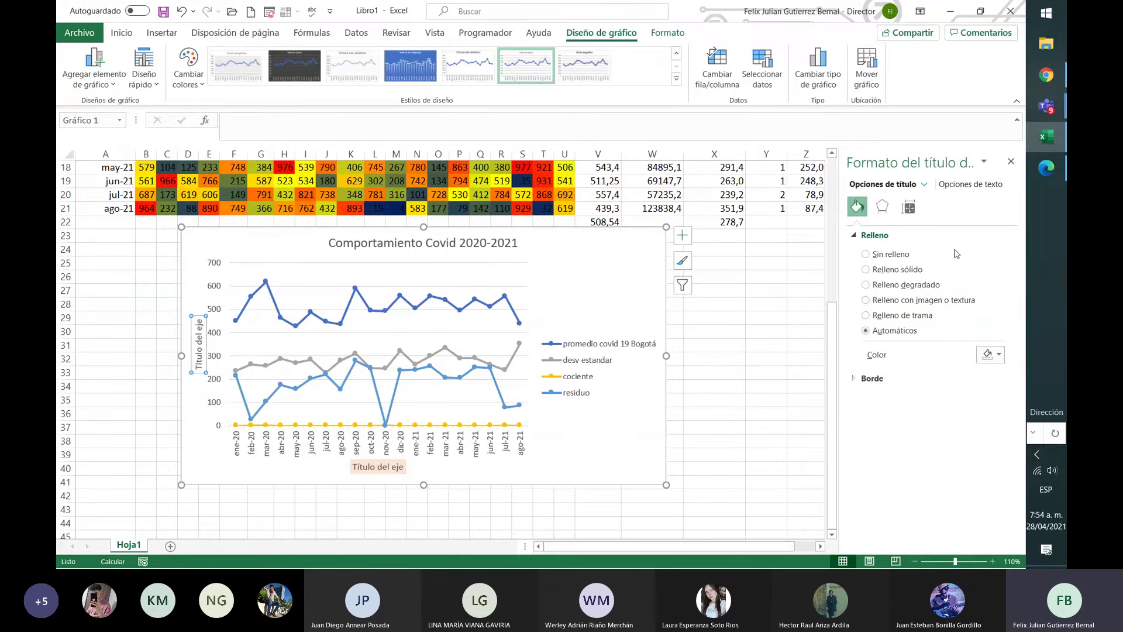
left_click(895, 269)
left_click(988, 355)
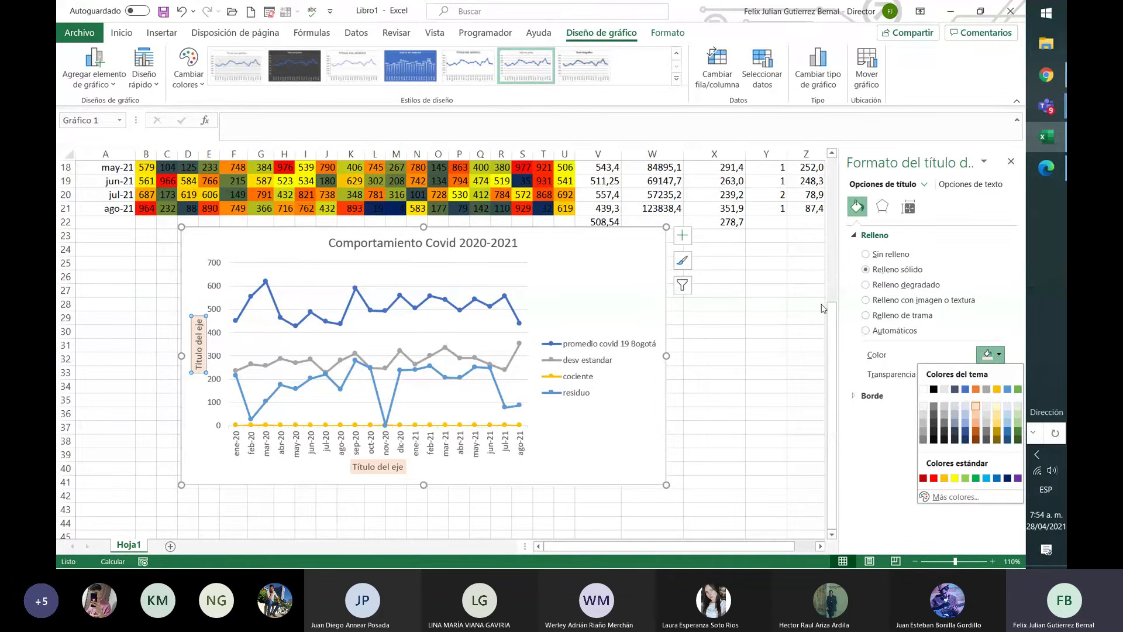
Set the vertical axis title's text fill to black.
left_click(977, 183)
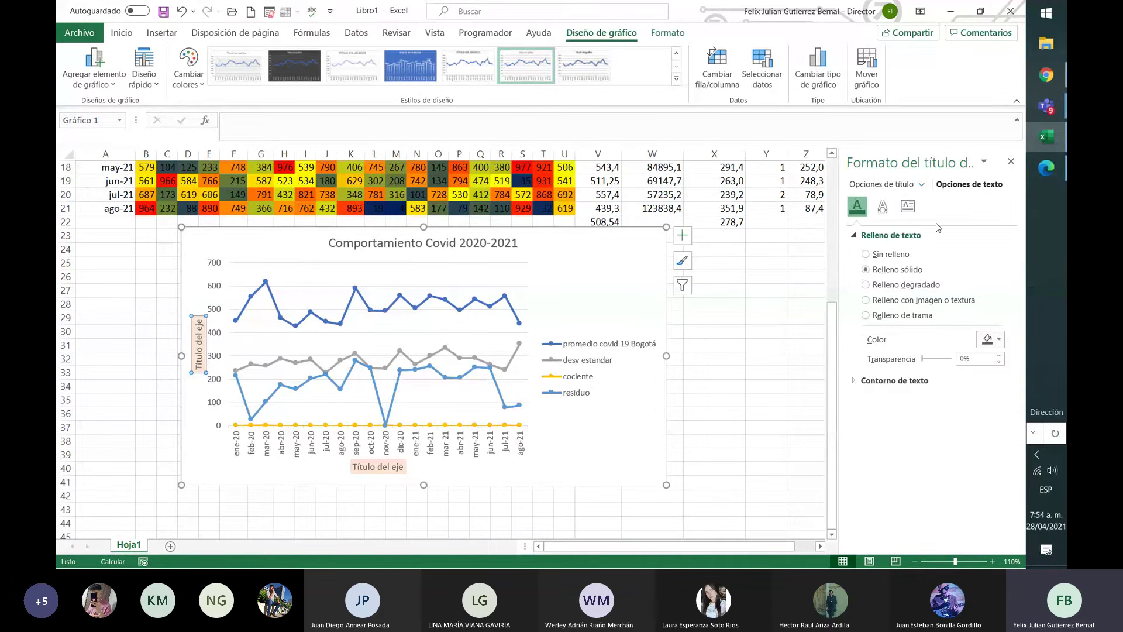
left_click(1000, 340)
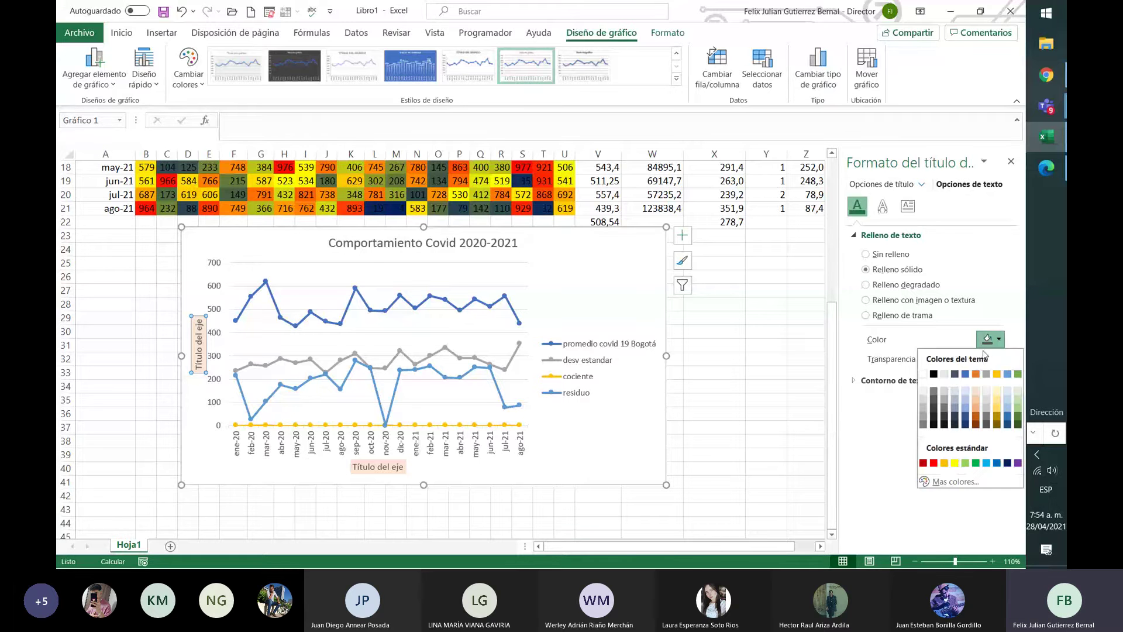
left_click(934, 376)
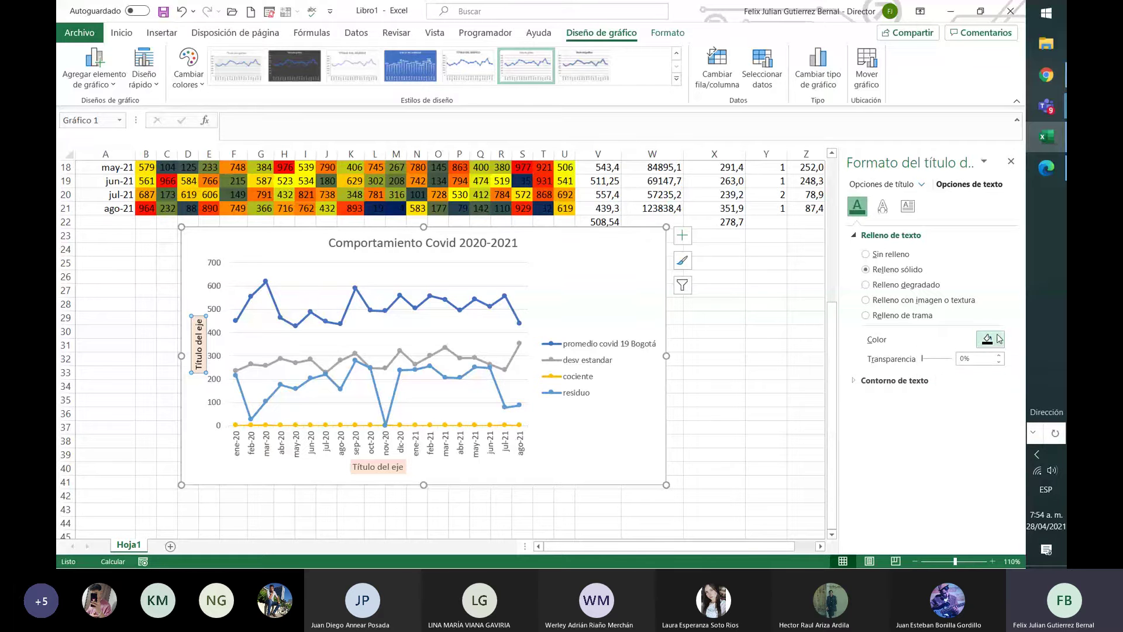
left_click(882, 207)
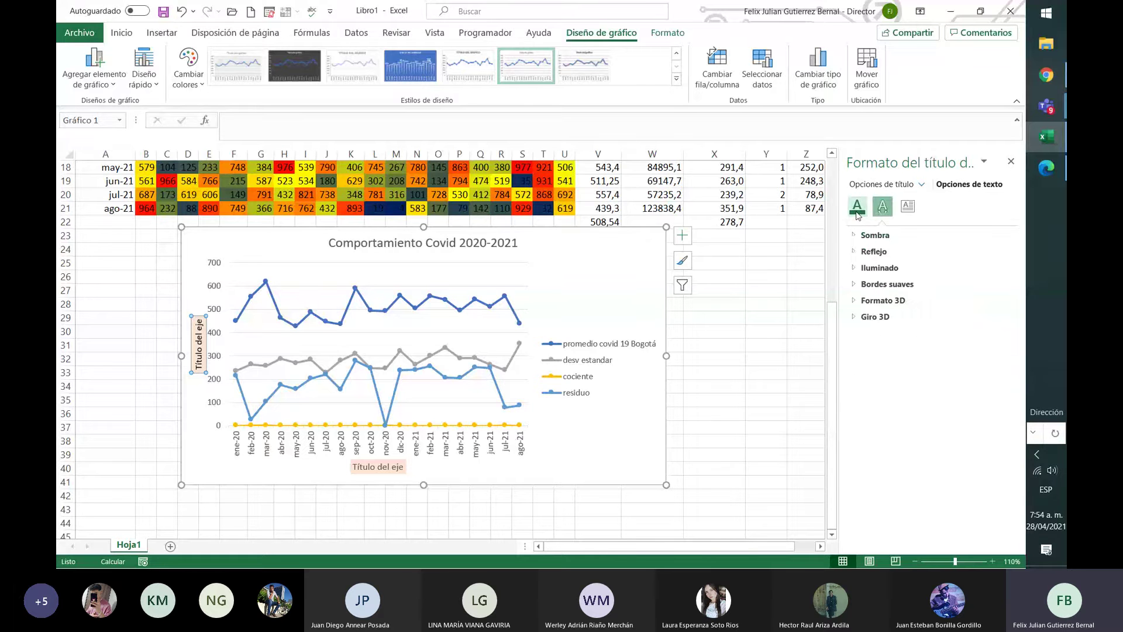
left_click(858, 214)
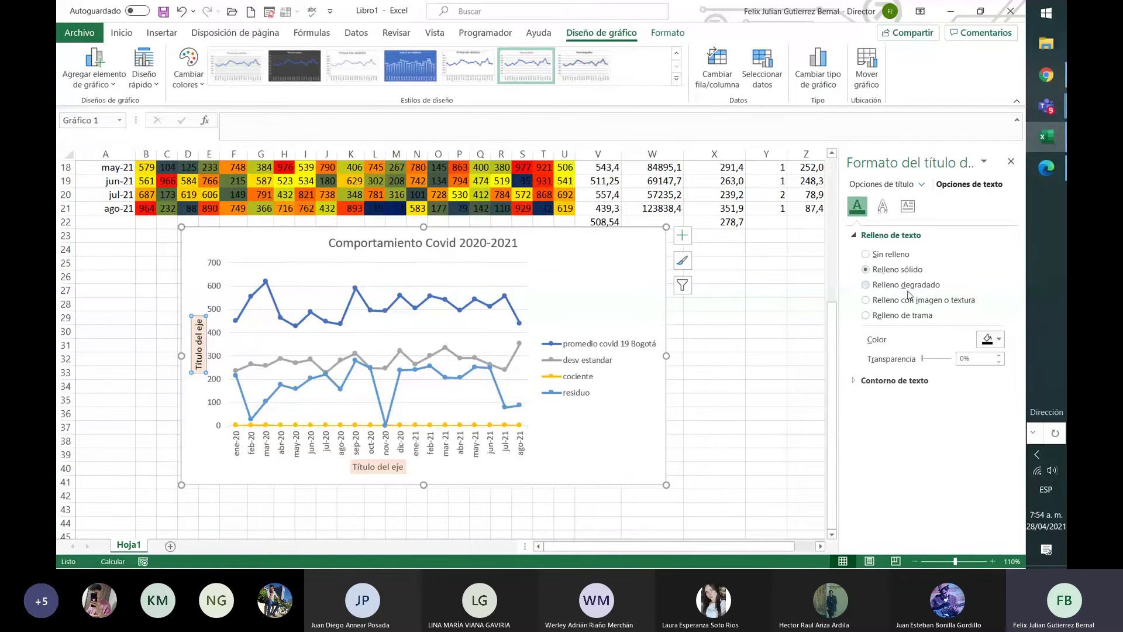
Set the horizontal axis title's text fill to black.
left_click(374, 466)
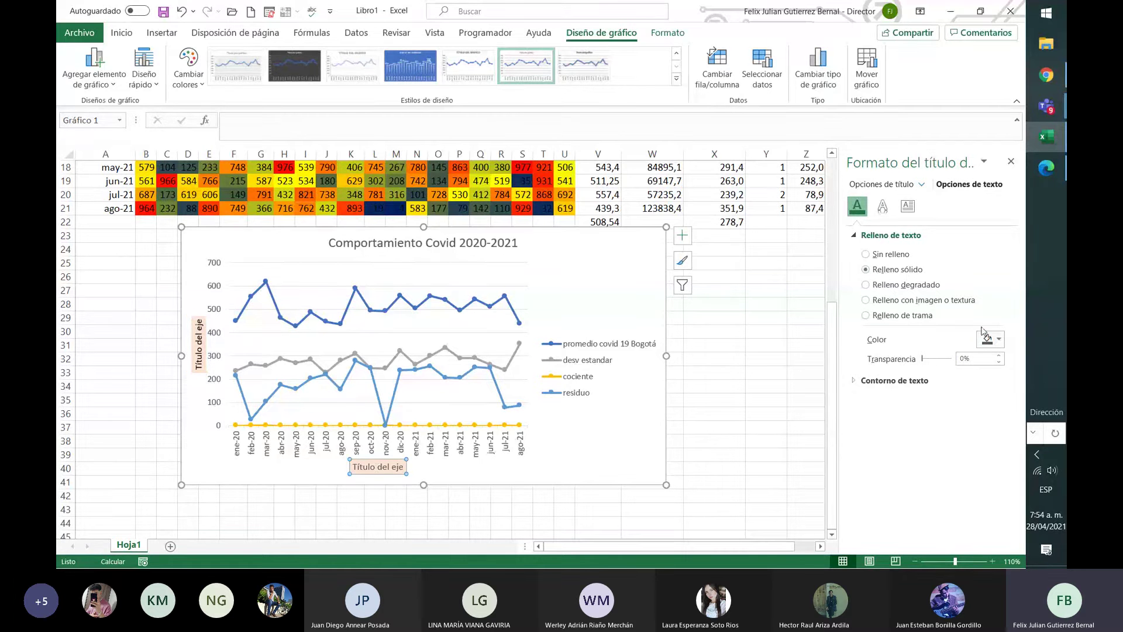
left_click(999, 339)
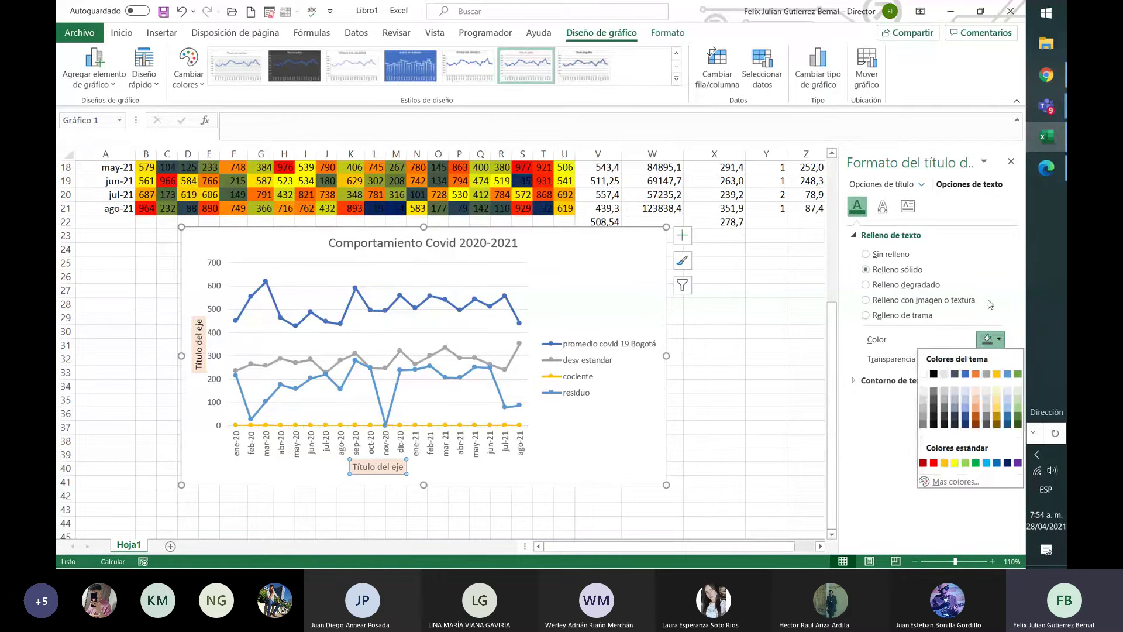
left_click(933, 374)
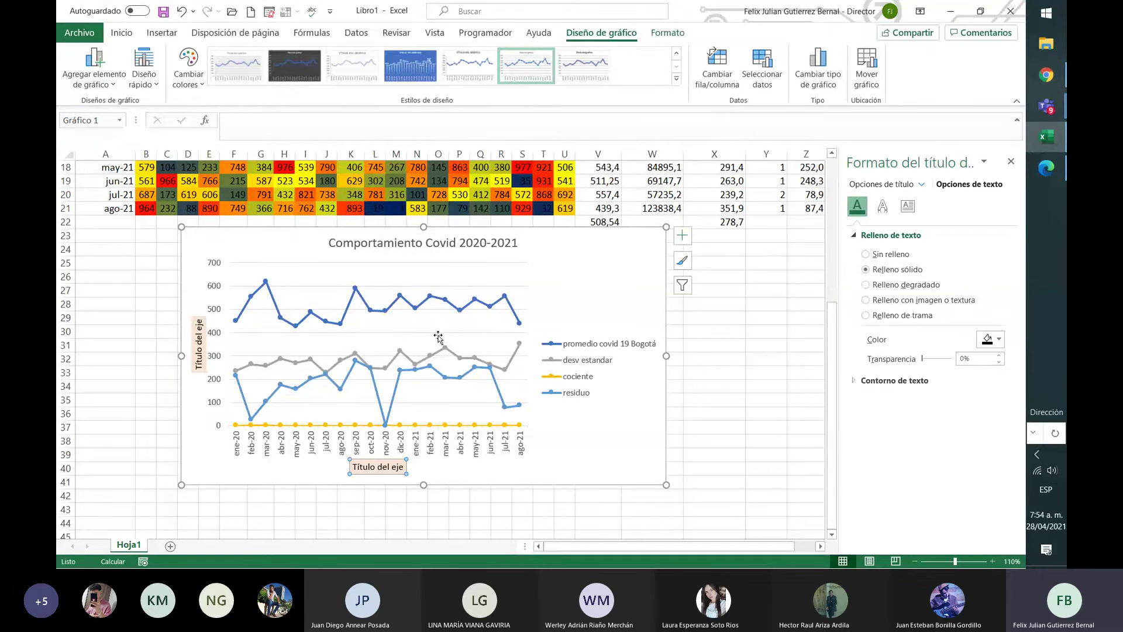
mouse_move(477, 369)
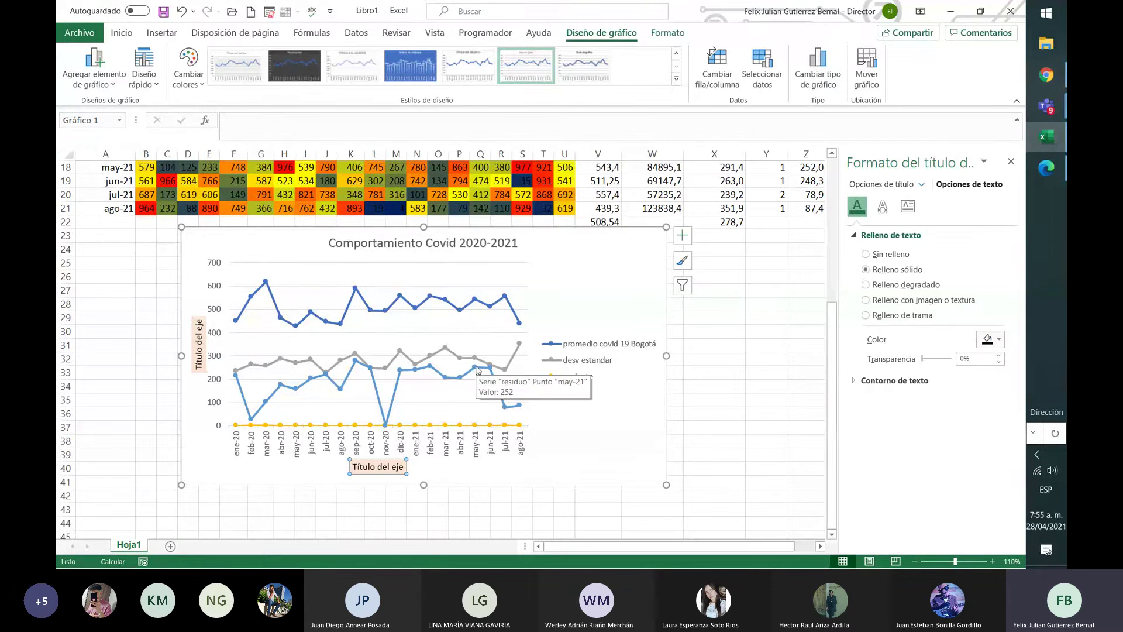
Examine the axis title's text box options, the list of formattable chart elements, and the horizontal axis fill options.
left_click(984, 162)
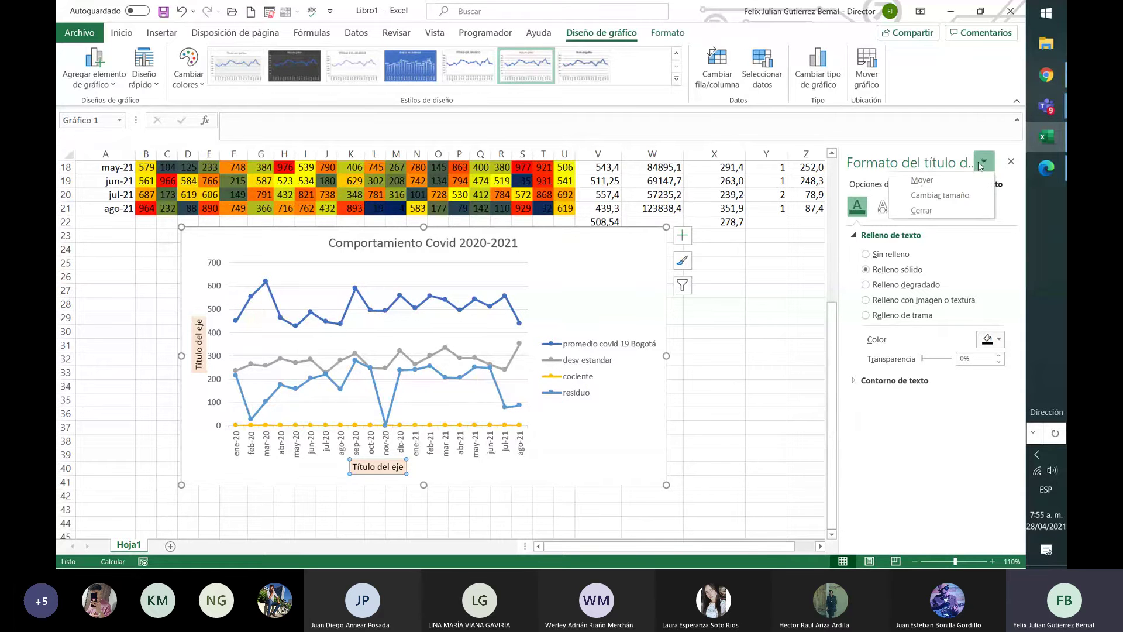
left_click(987, 246)
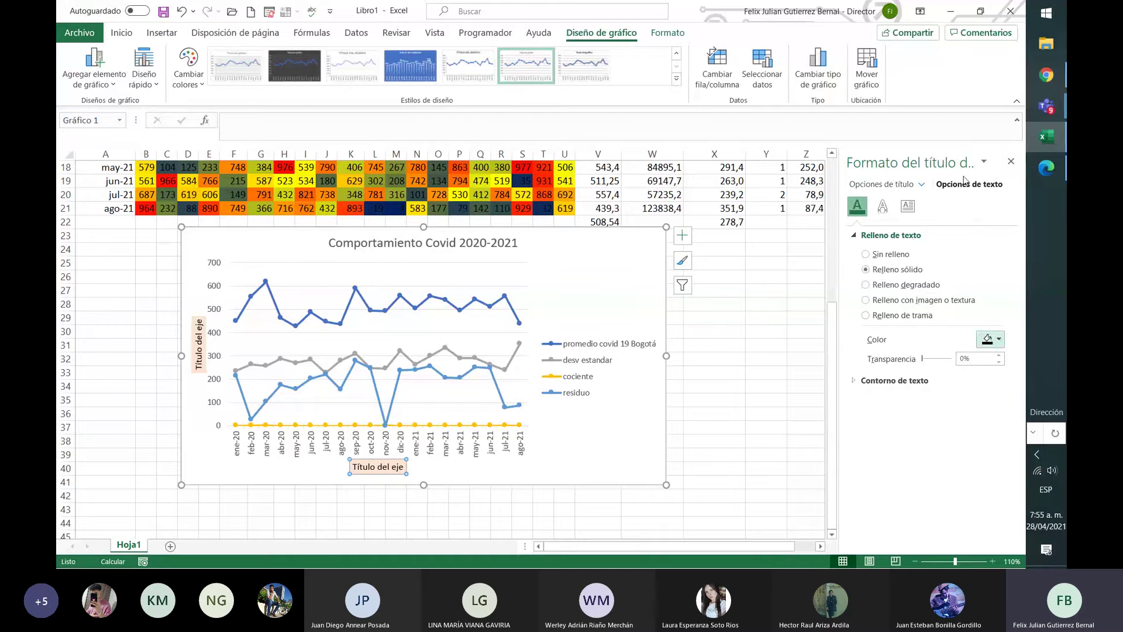
left_click(907, 206)
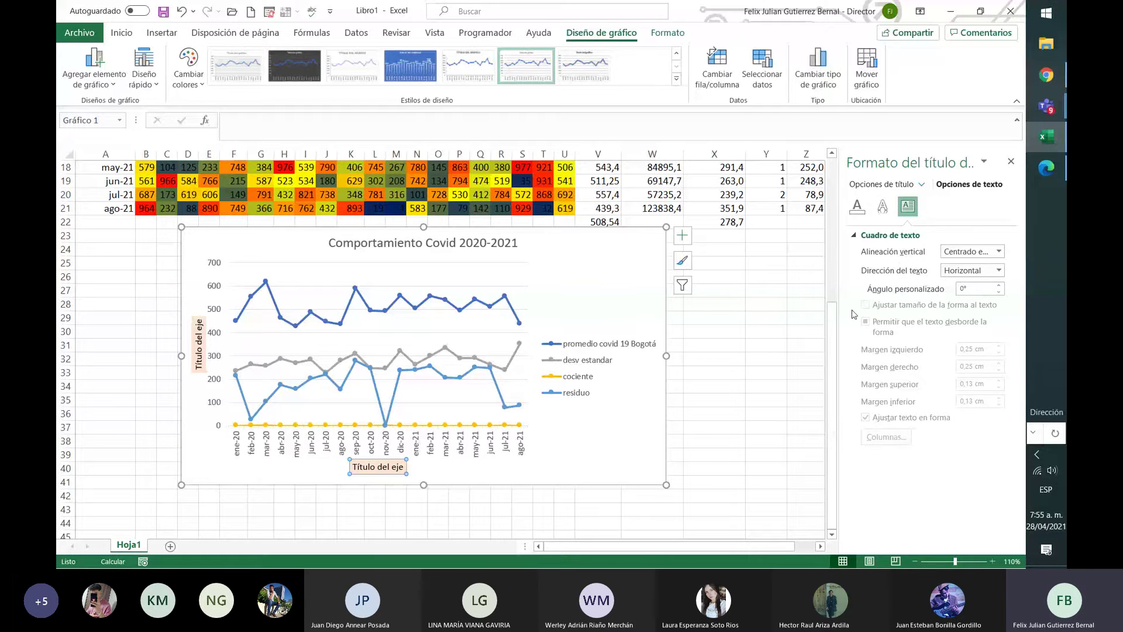
left_click(887, 185)
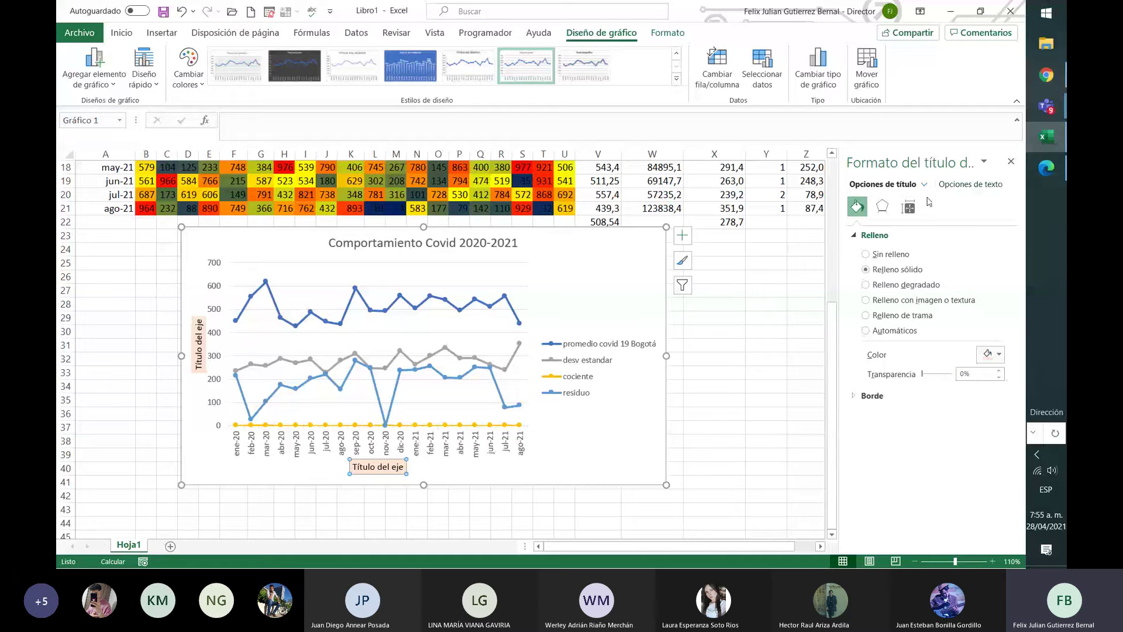
left_click(922, 185)
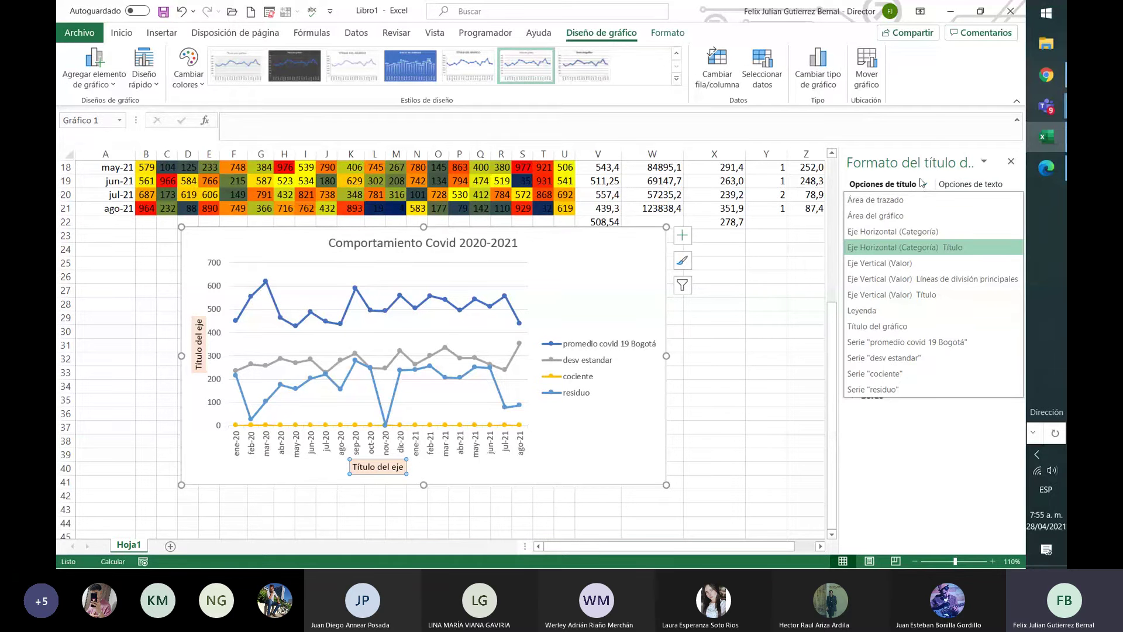
left_click(925, 155)
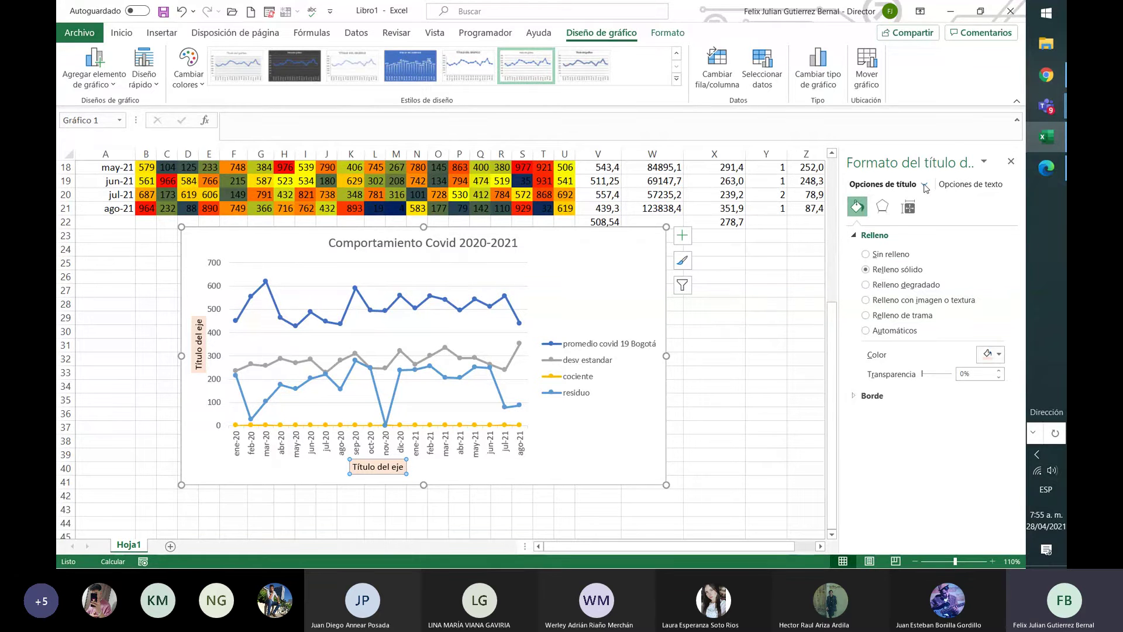
left_click(924, 185)
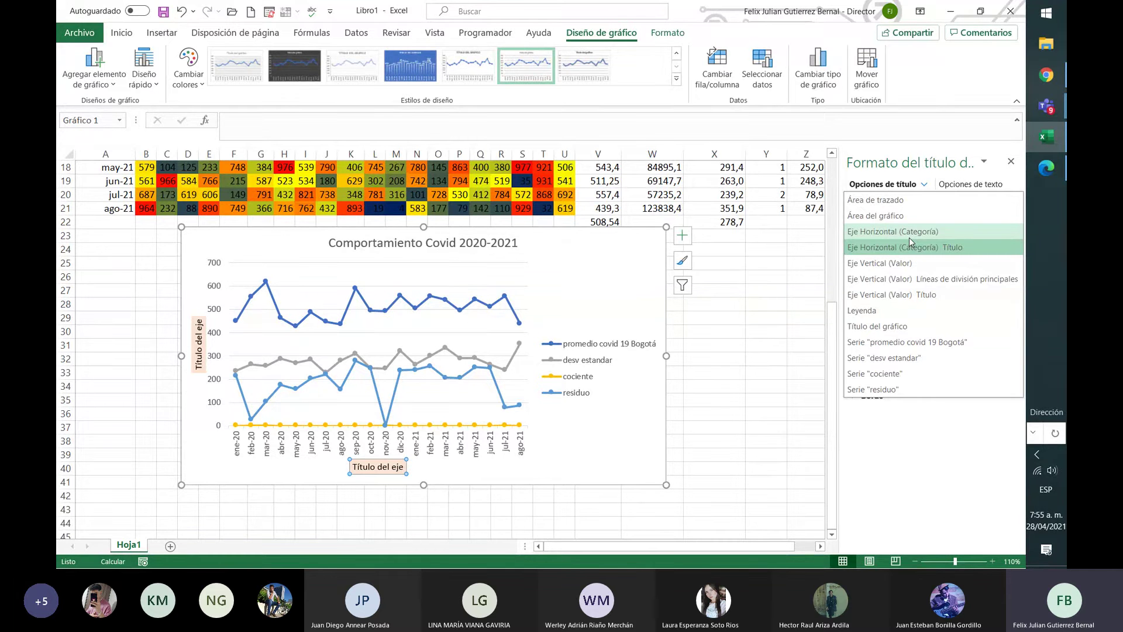
left_click(908, 237)
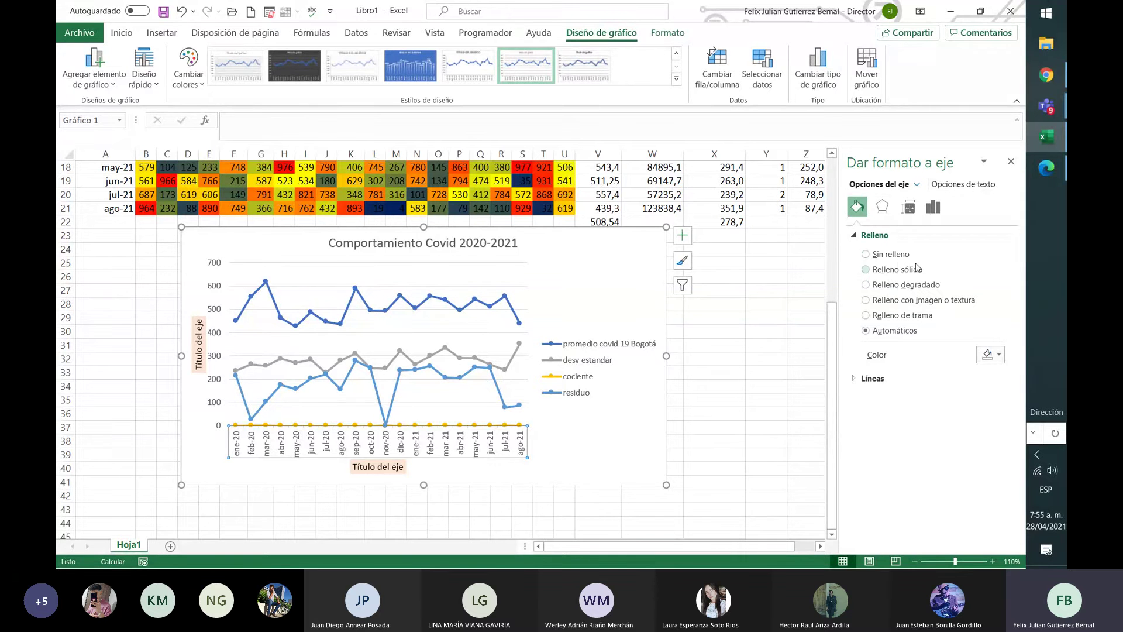
left_click(914, 184)
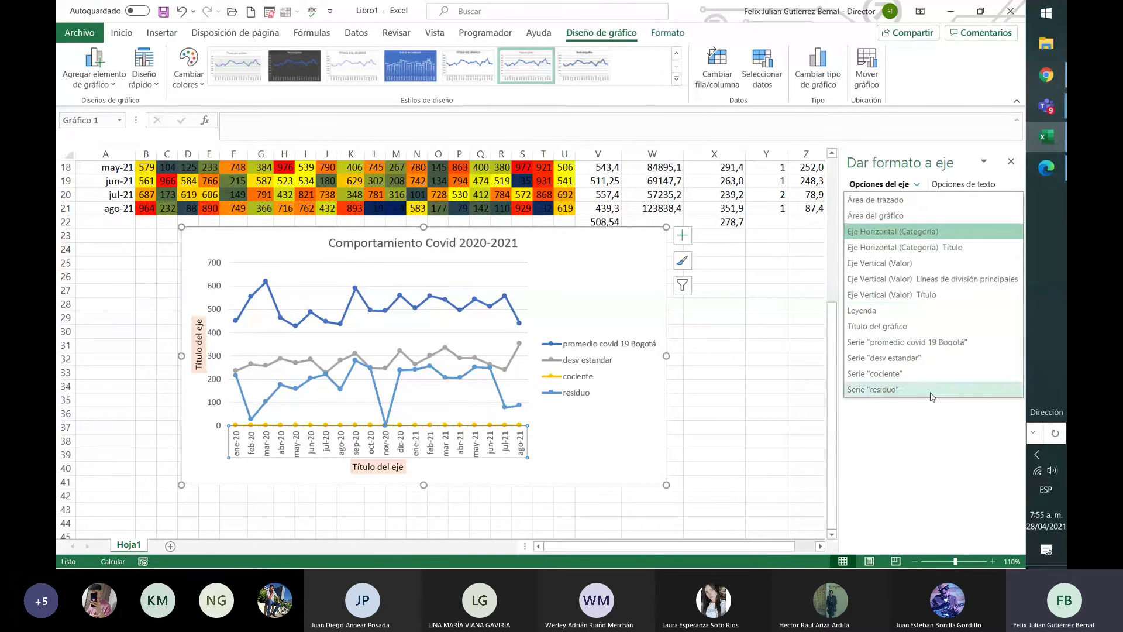
left_click(939, 430)
Replace the horizontal axis title's placeholder text with meses.
left_click(377, 468)
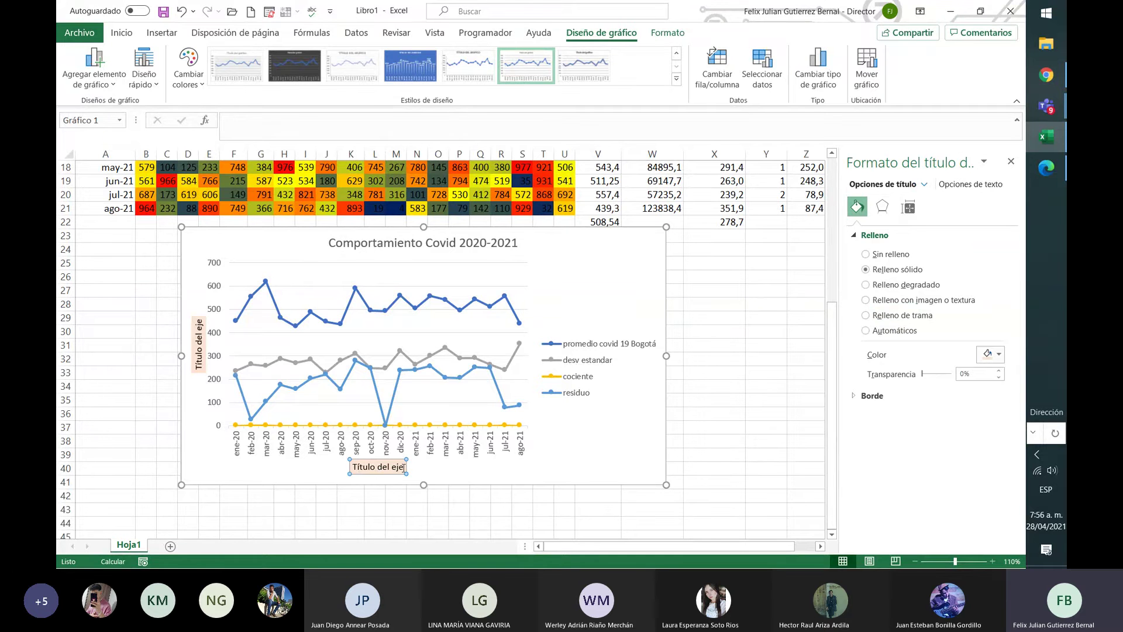
left_click_drag(402, 466, 352, 466)
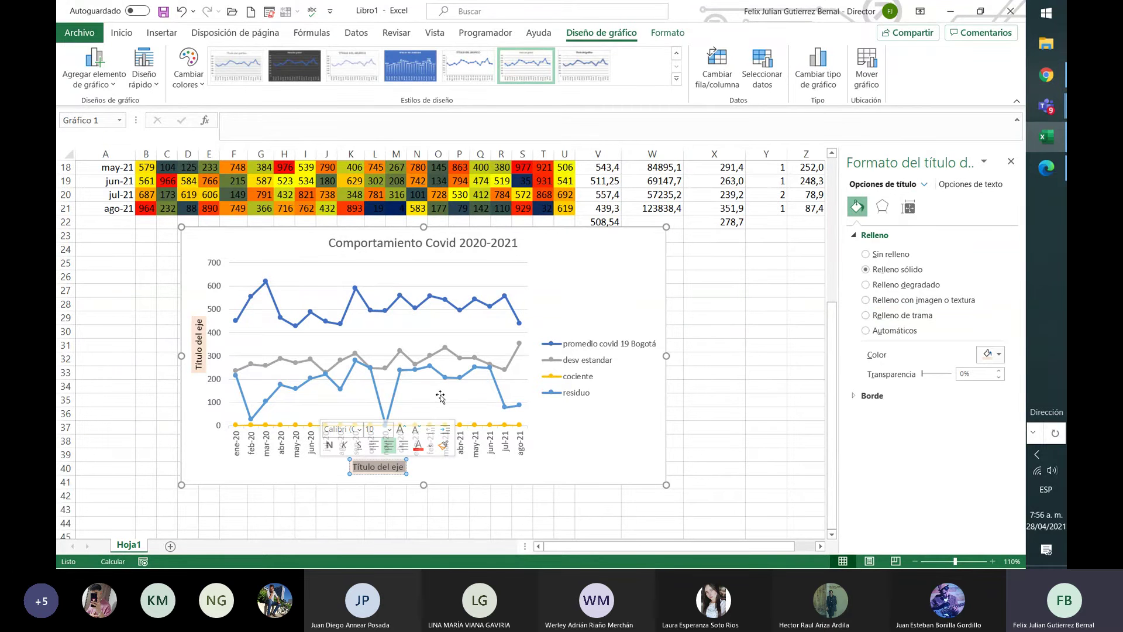
type("meses")
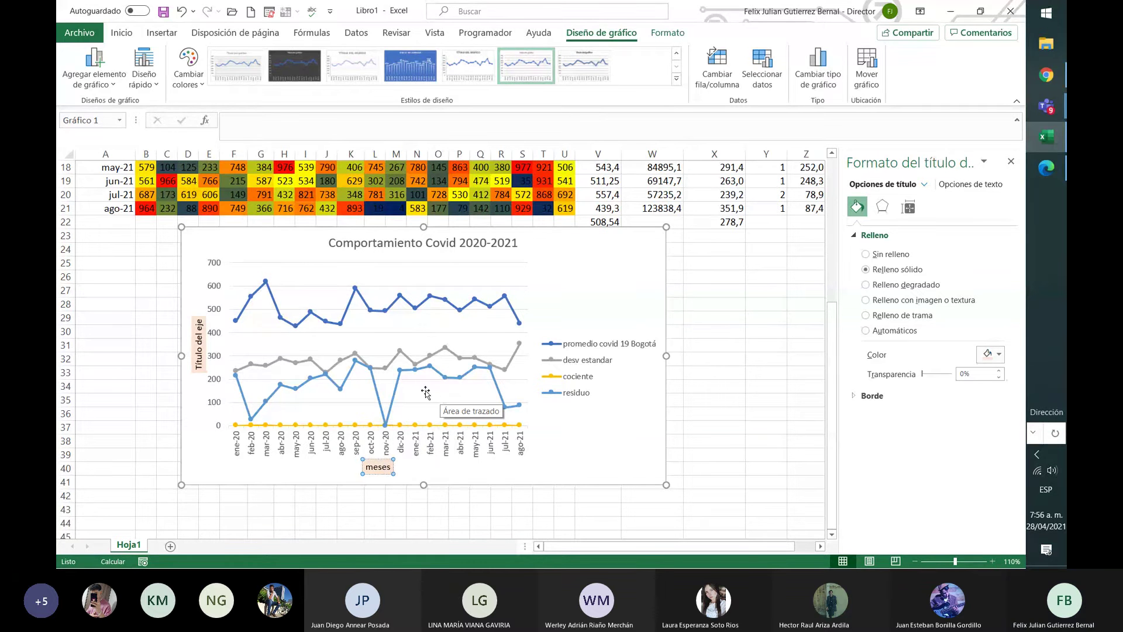
Replace the vertical axis title's placeholder text with contagios.
left_click(200, 345)
double_click(202, 345)
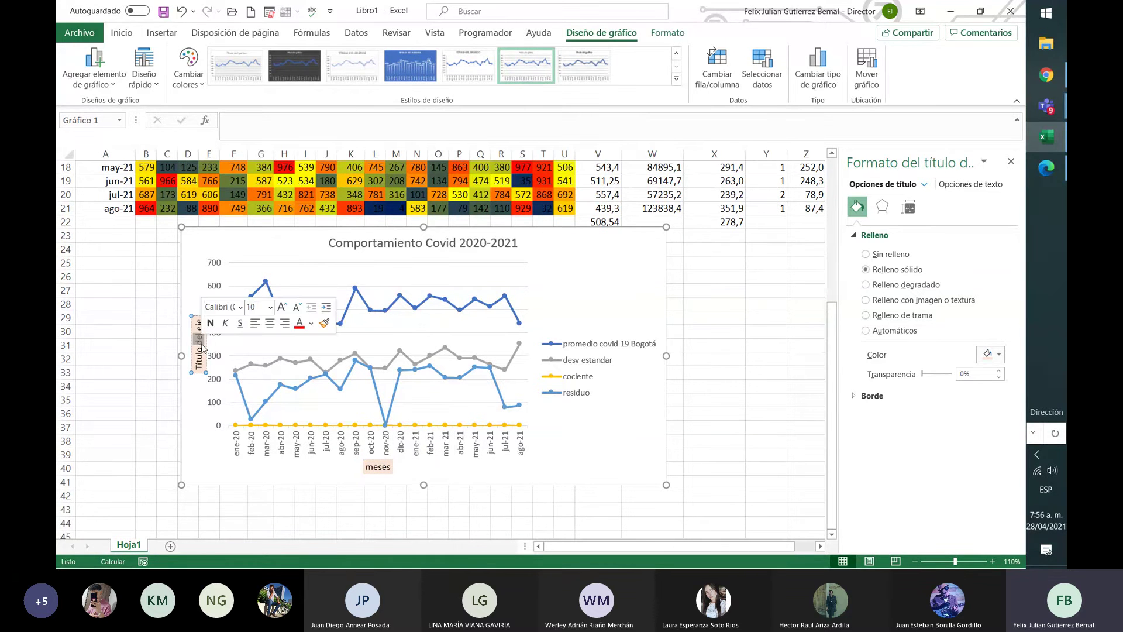
key("BackSpace")
key("BackSpace")
key("BackSpace")
key("BackSpace")
key("BackSpace")
key("BackSpace")
key("BackSpace")
key("BackSpace")
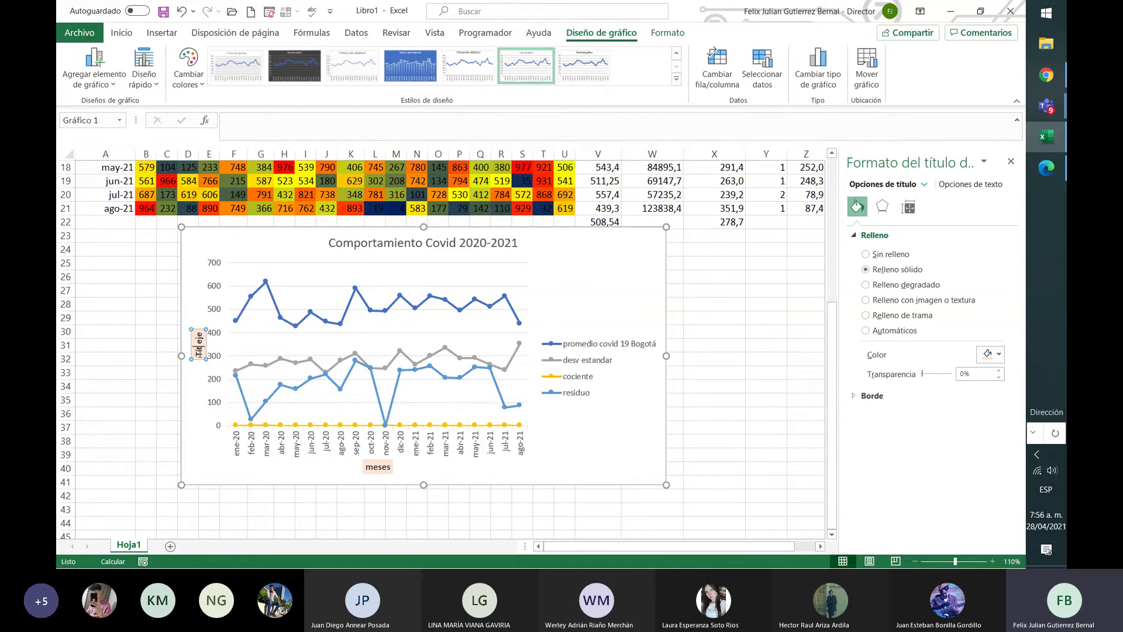
key("BackSpace")
key("BackSpace")
key("BackSpace")
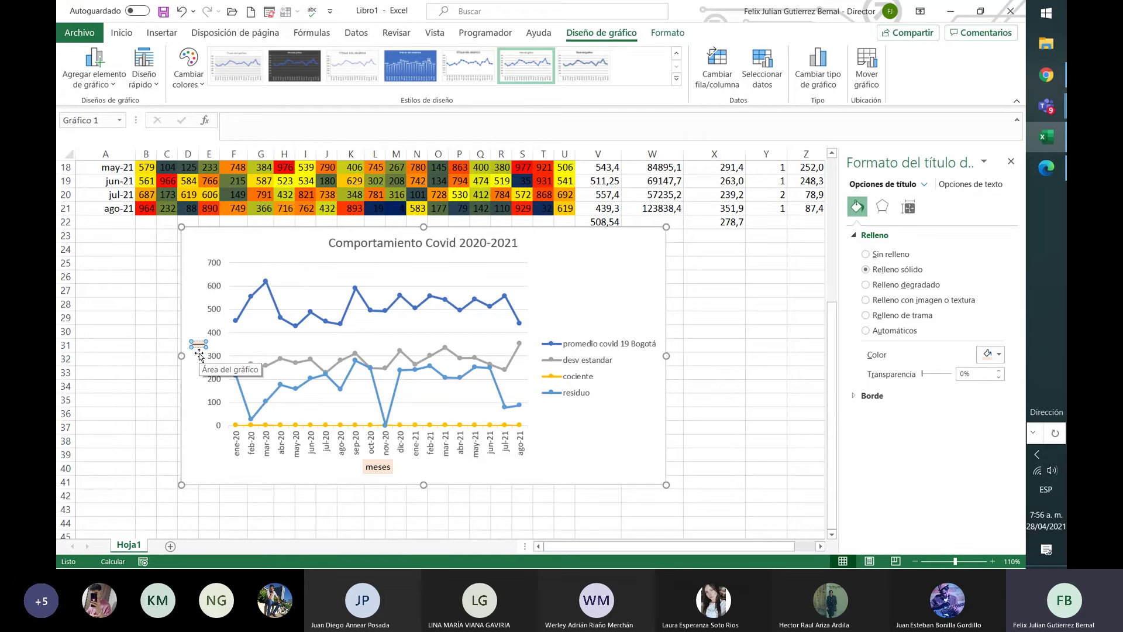
type("Contagios")
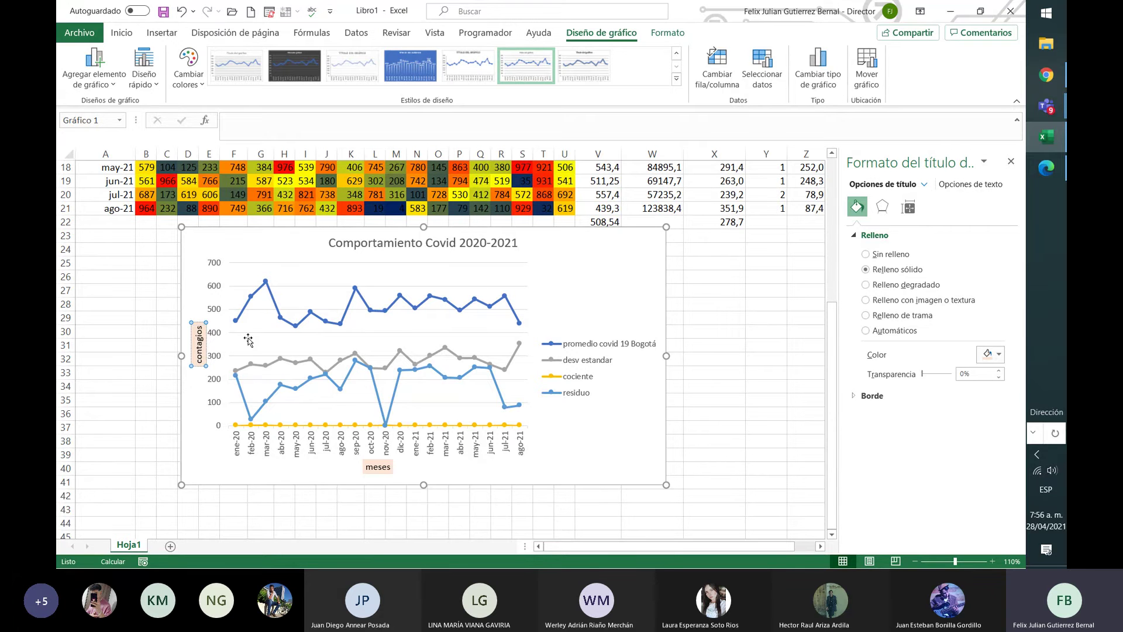
Replace the vertical axis title's text with positivos.
key("BackSpace")
key("BackSpace")
key("BackSpace")
key("BackSpace")
key("BackSpace")
key("BackSpace")
key("BackSpace")
key("BackSpace")
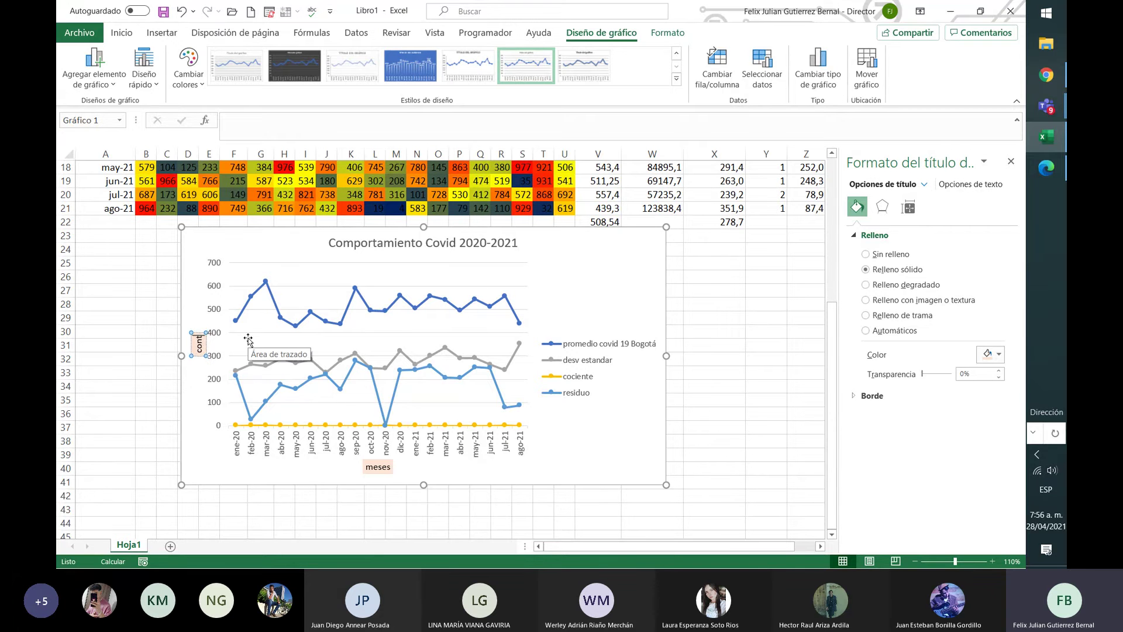
type("positivos")
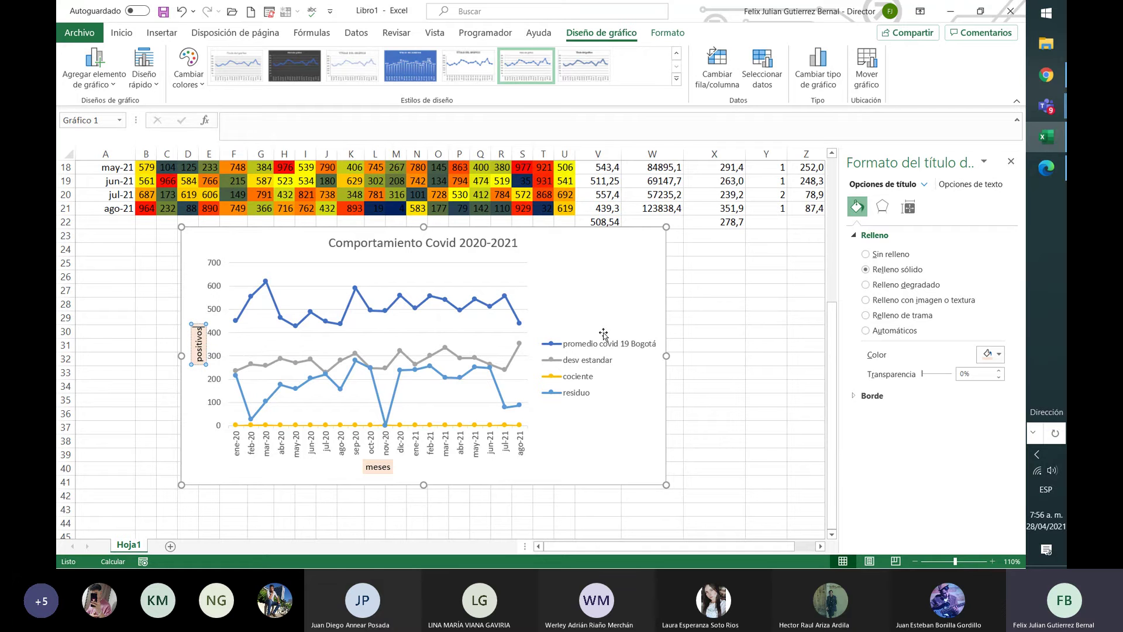
left_click(481, 205)
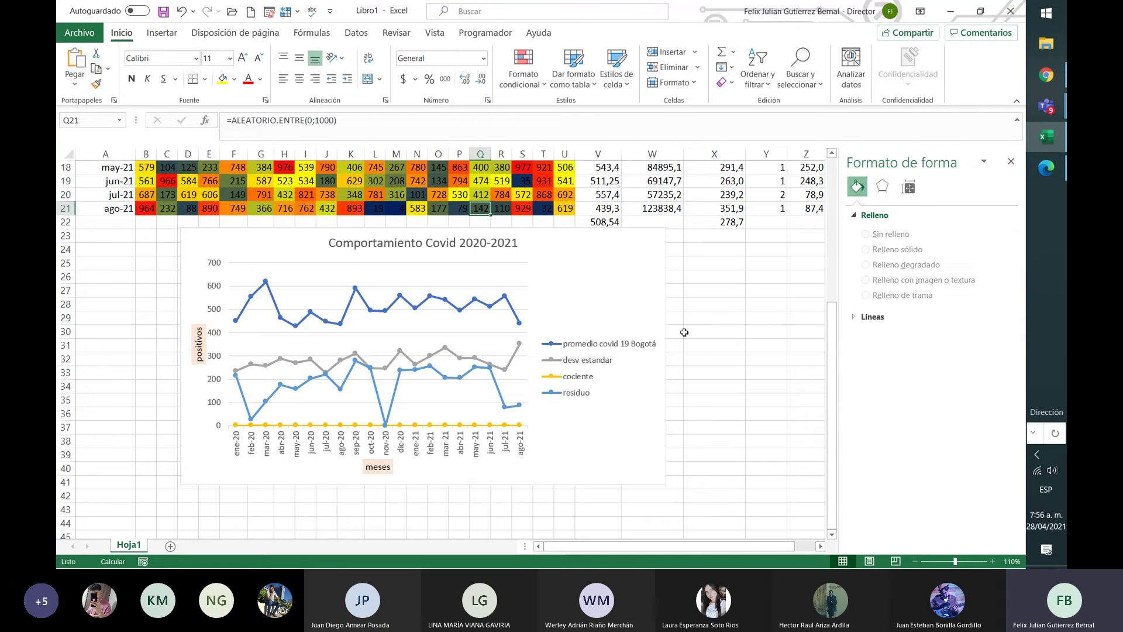
Try several chart styles and apply the one with data labels, a legend above the plot and uppercase axis titles.
left_click(610, 267)
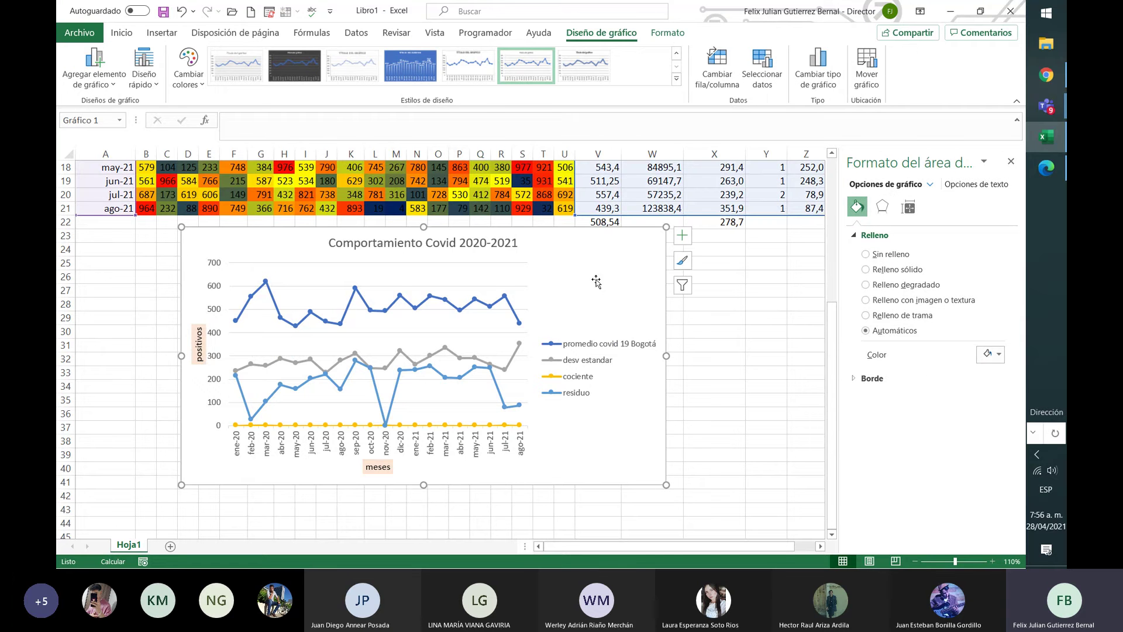
left_click(410, 68)
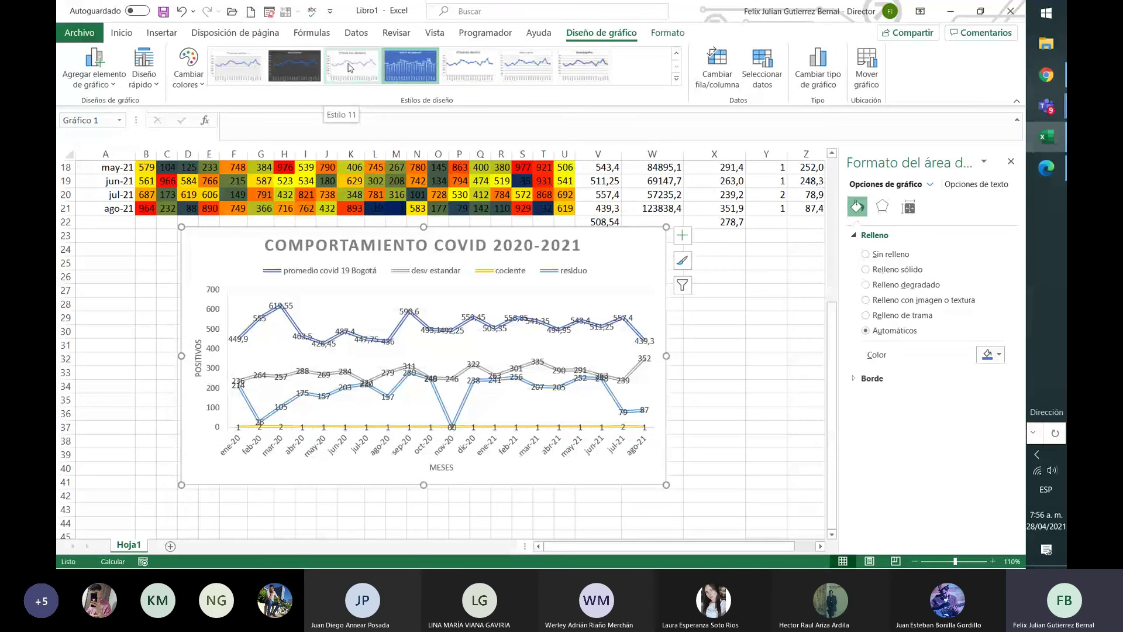
left_click(467, 65)
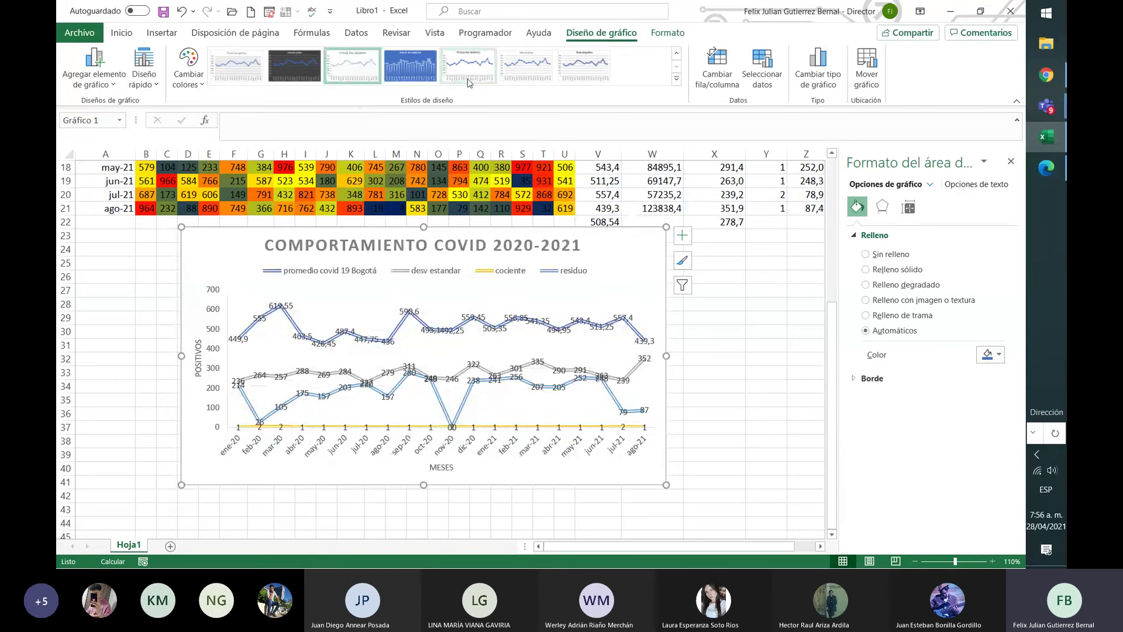
left_click(528, 77)
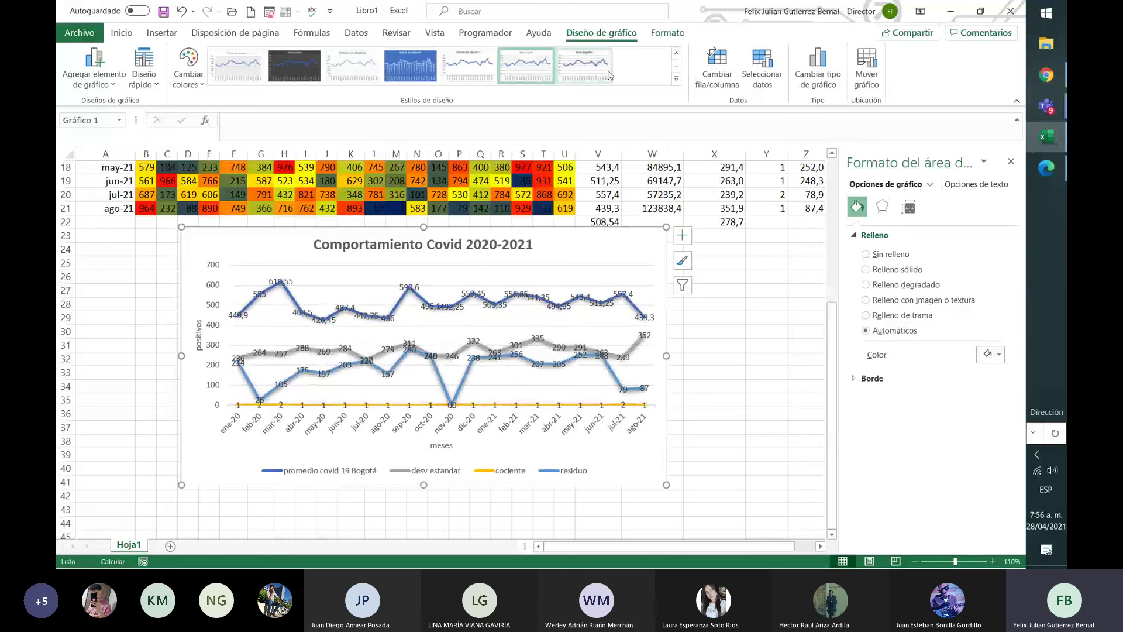
left_click(609, 70)
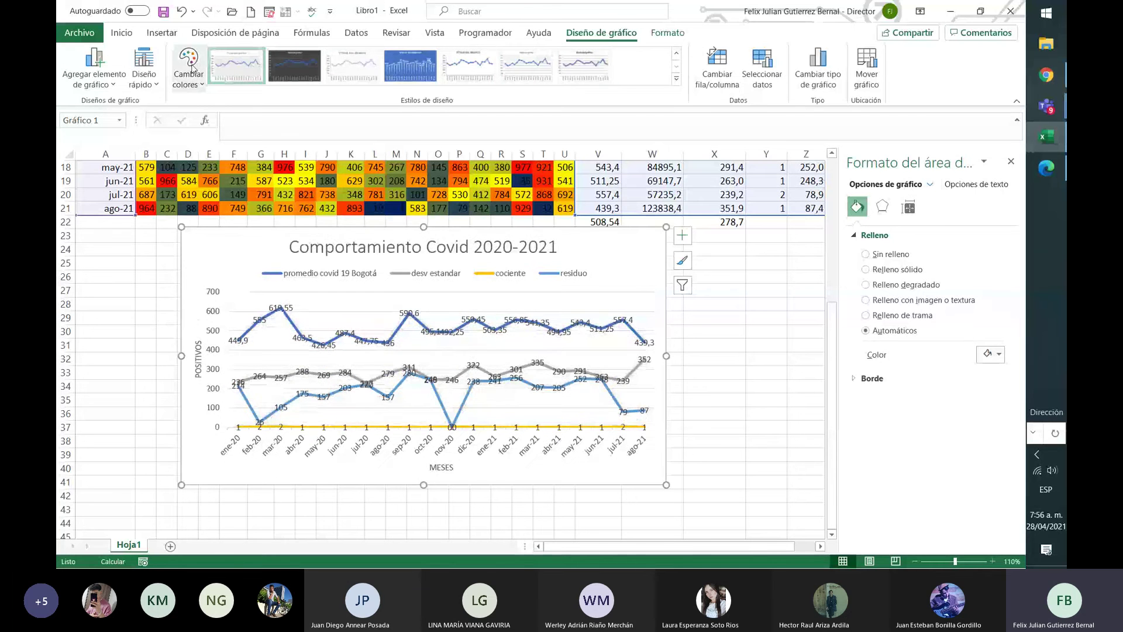
Recolour the chart's series with the multicolour palette that starts with orange, yellow and green.
left_click(155, 70)
left_click(188, 66)
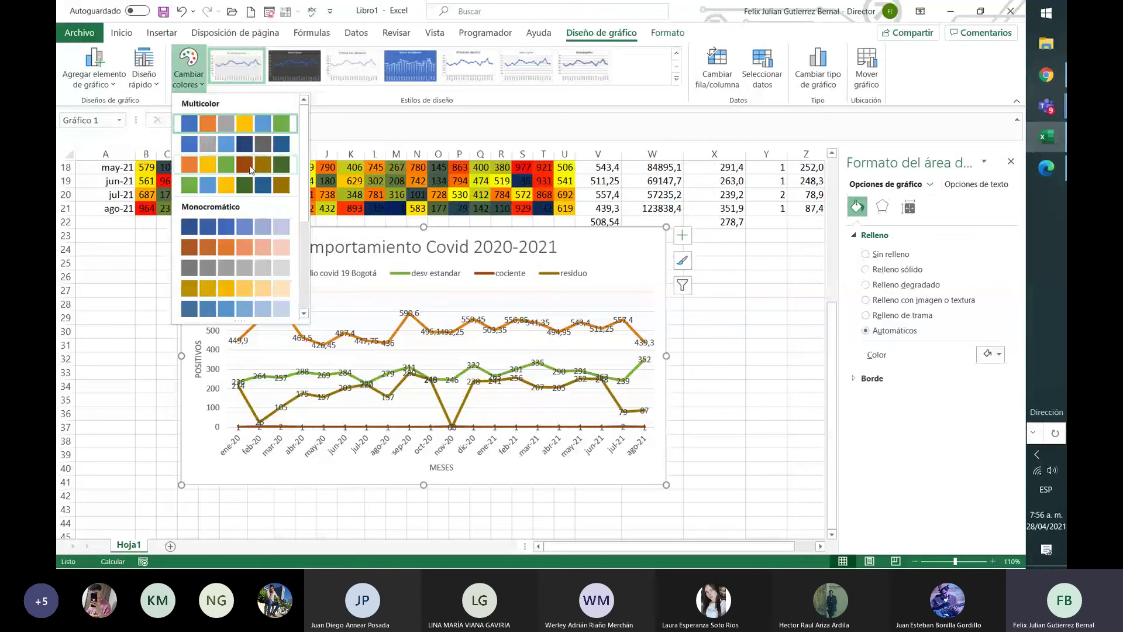
left_click(219, 166)
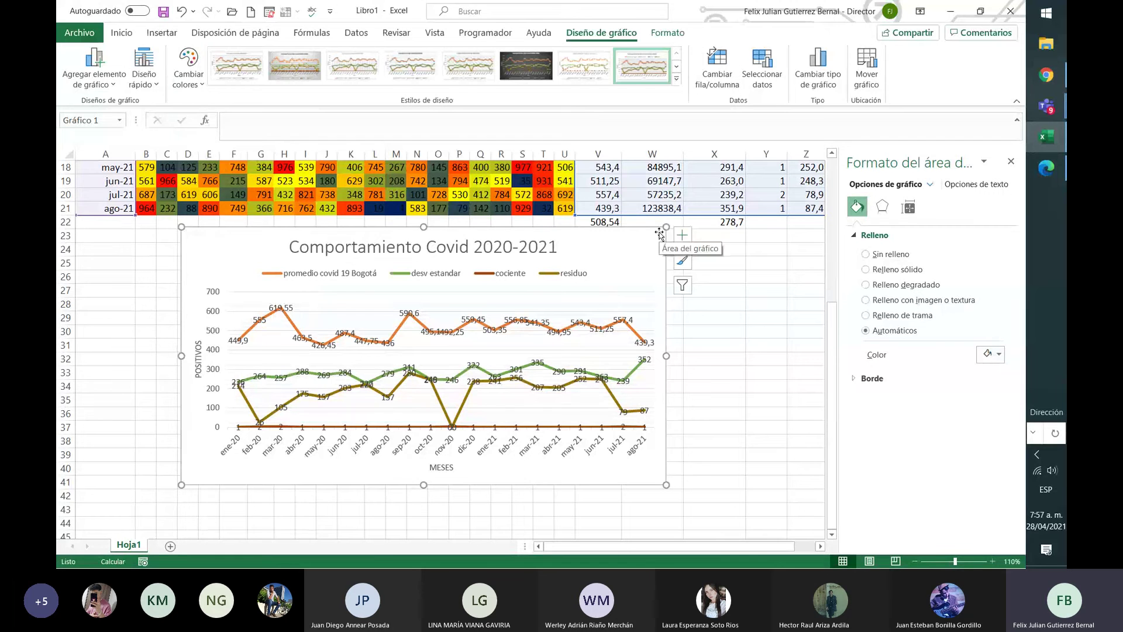
Make the chart slightly narrower and taller, and move it a little to the left below the table.
left_click_drag(667, 226, 652, 231)
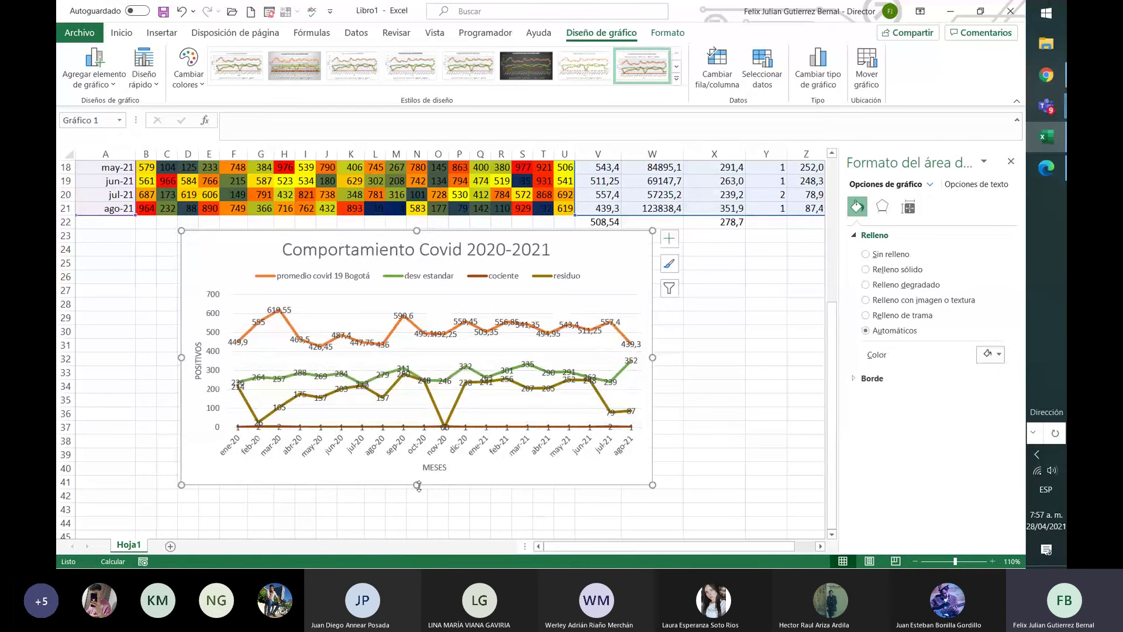
left_click_drag(416, 484, 418, 521)
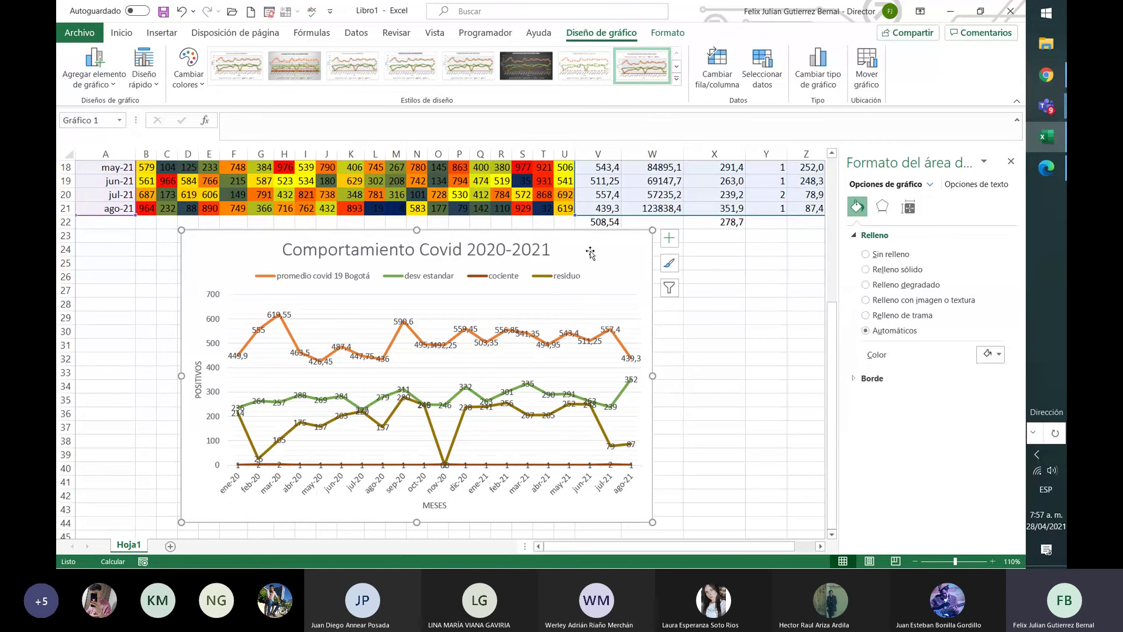
left_click_drag(592, 247, 560, 255)
Look across the table's columns, from the months through the random numbers and statistics to the indicador column.
scroll(625, 361, "up", 6)
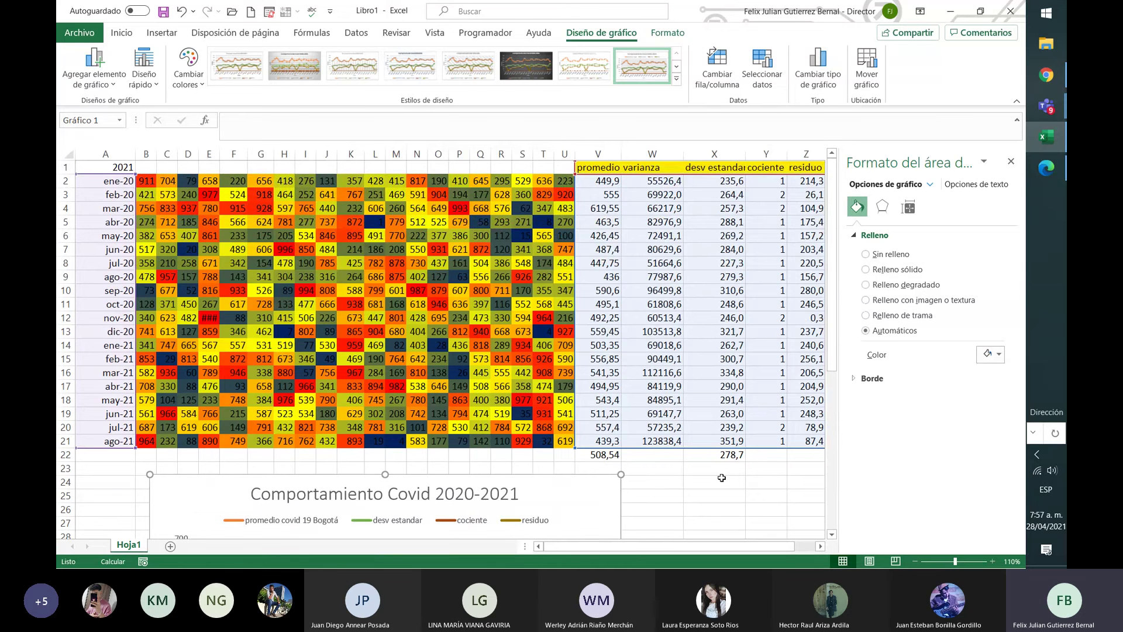
left_click(721, 478)
left_click(669, 456)
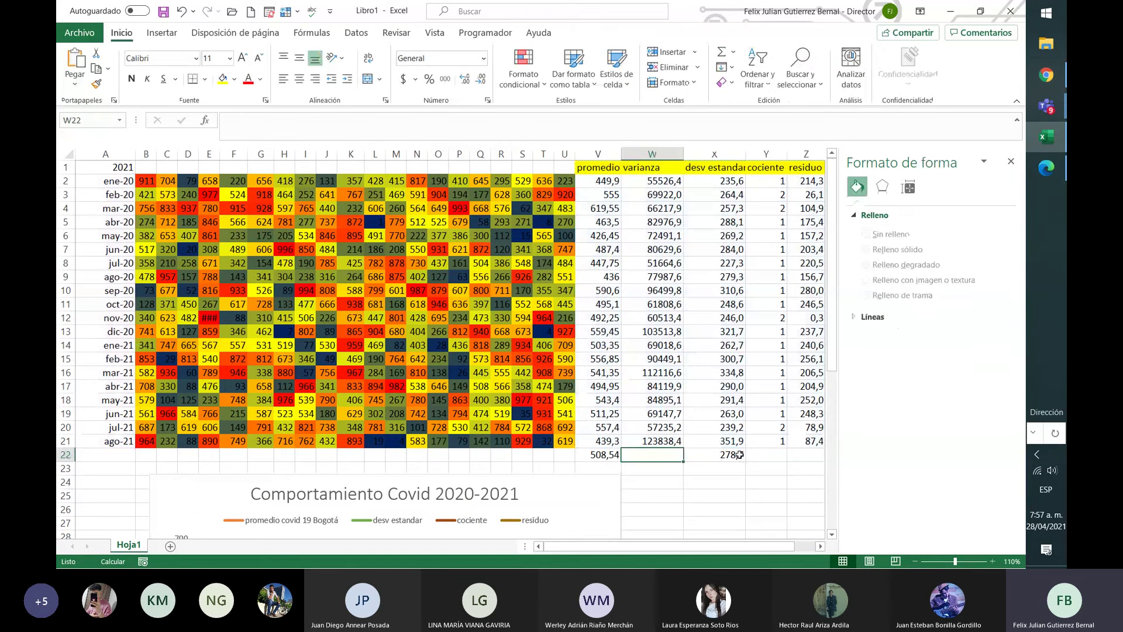
key("Right")
key("Right")
key("Right")
key("Right")
key("Right")
key("Right")
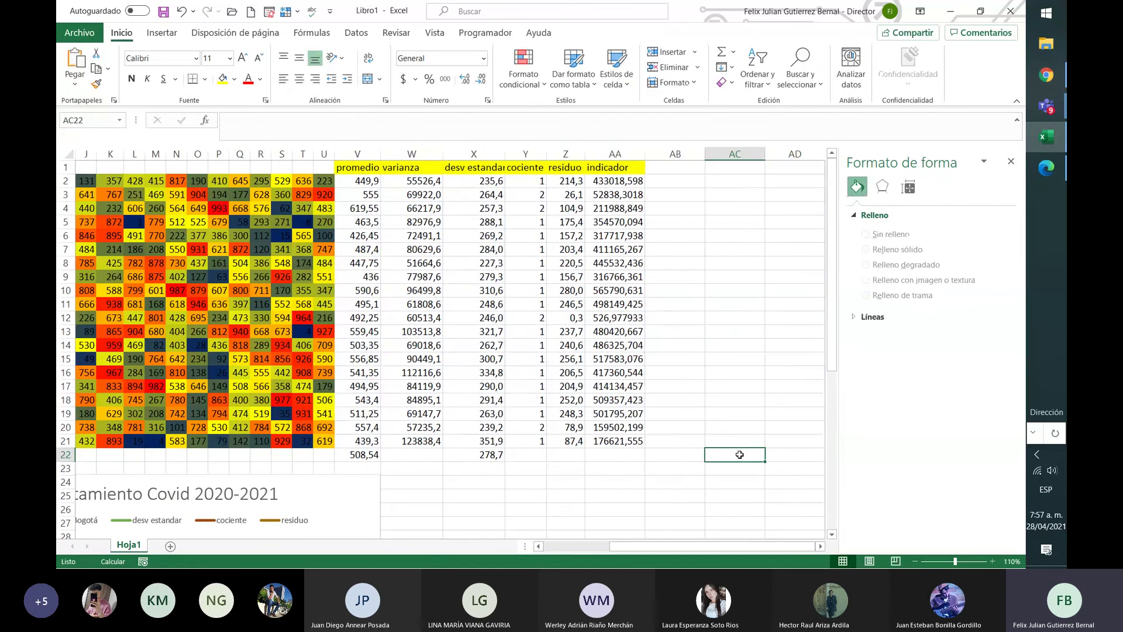
key("Left")
key("Left")
key("Left")
key("Left")
key("Left")
key("Left")
key("Left")
key("Left")
key("Left")
key("Left")
key("Left")
key("Left")
key("Left")
key("Left")
key("Left")
key("Left")
key("Left")
key("Left")
key("Left")
key("Left")
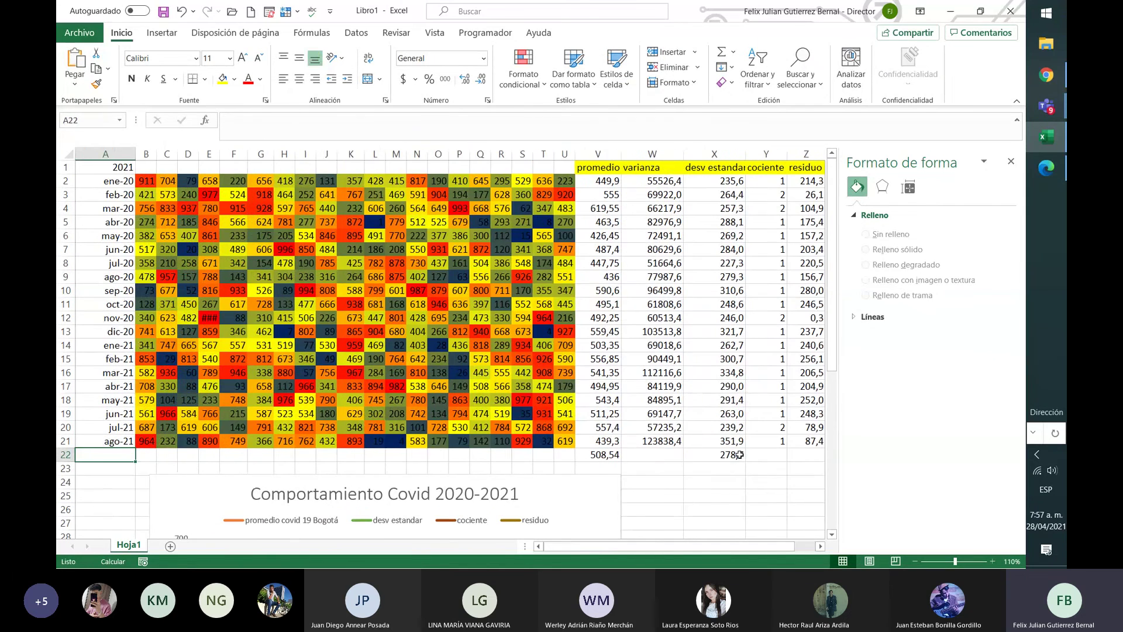
key("Right")
key("Right")
key("Right")
key("Right")
key("Right")
key("Right")
key("Right")
key("Right")
key("Right")
key("Right")
key("Right")
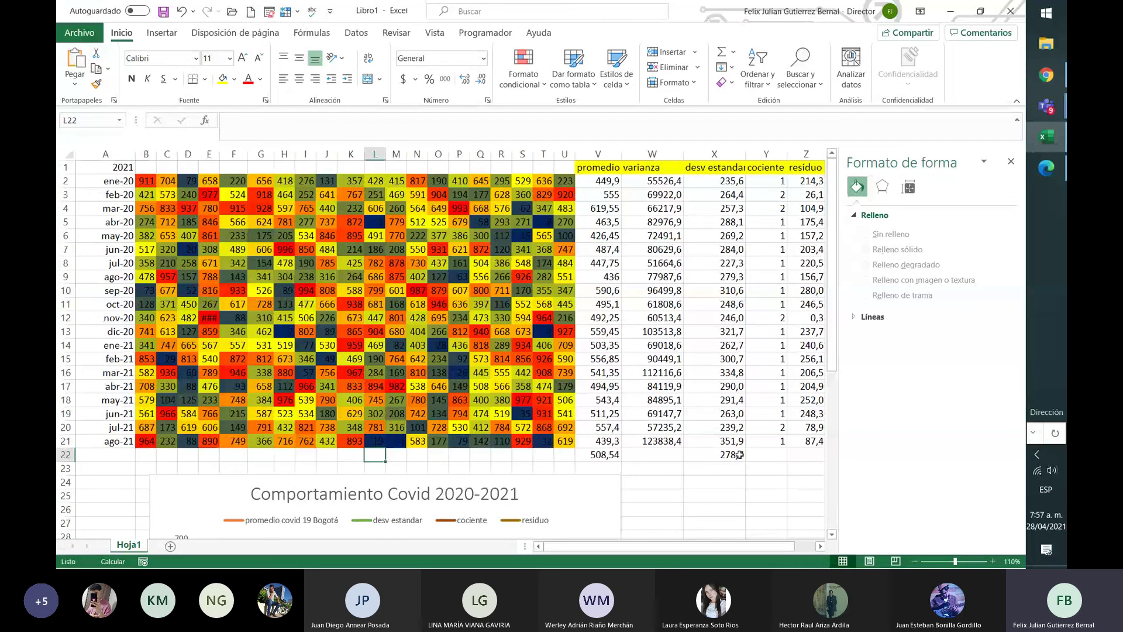
Examine the restyled Comportamiento Covid 2020-2021 chart below the table.
key("Down")
key("Down")
key("Down")
key("Down")
key("Down")
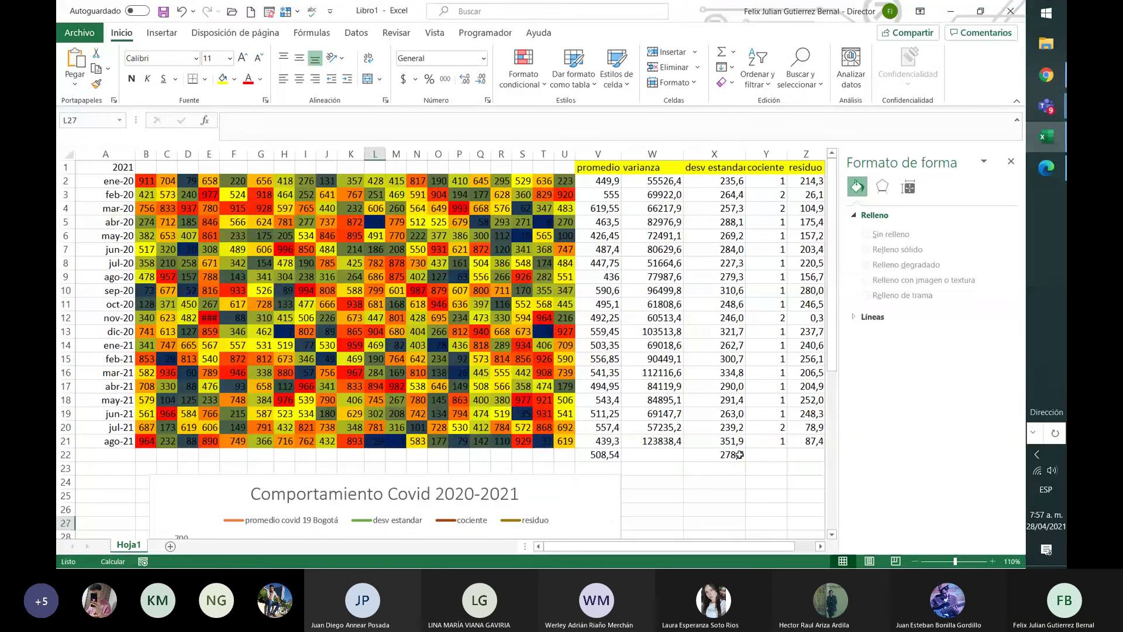
key("Down")
key("Down")
key("Down")
key("Down")
key("Down")
key("Down")
key("Down")
key("Down")
key("Down")
key("Down")
key("Down")
key("Down")
key("Down")
key("Down")
key("Down")
key("Down")
key("Down")
key("Down")
key("Down")
key("Up")
key("Up")
key("Up")
key("Up")
key("Up")
key("Up")
key("Up")
key("Up")
key("Up")
key("Up")
key("Up")
key("Up")
key("Up")
key("Up")
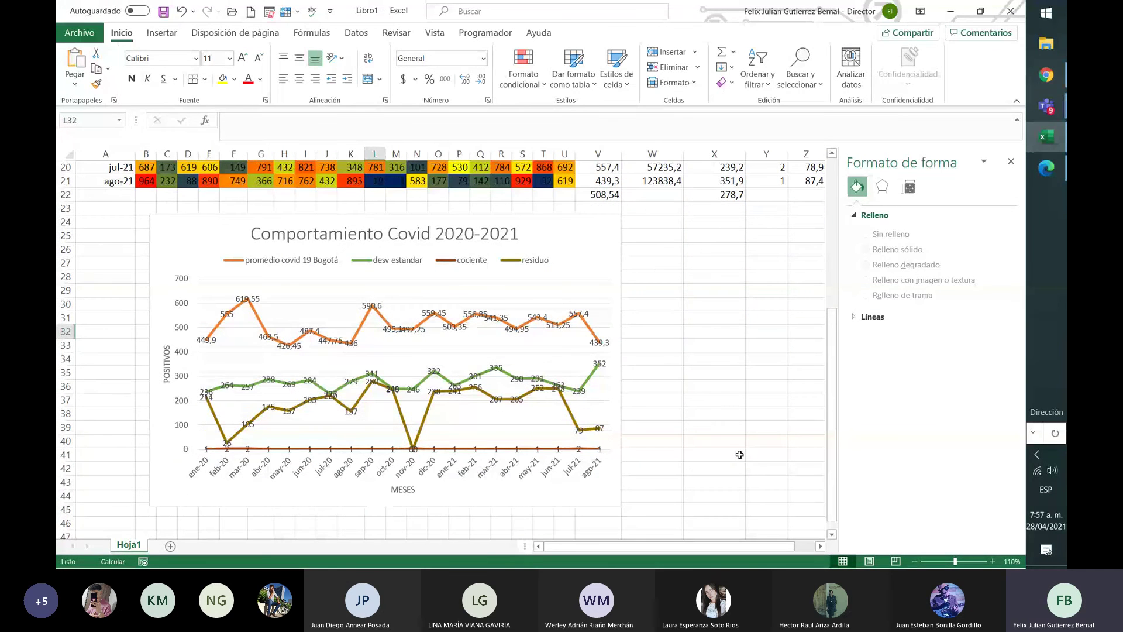
Review the random-number table's monthly rows from ene-20 down to ago-21.
key("Up")
key("Up")
key("Up")
key("Up")
key("Up")
key("Up")
key("Up")
key("Up")
key("Up")
key("Up")
key("Up")
key("Up")
key("Up")
key("Up")
key("Up")
key("Up")
key("Up")
key("Up")
key("Up")
key("Up")
key("Up")
key("Up")
key("Up")
key("Up")
key("Up")
key("Up")
key("Up")
key("Up")
key("Up")
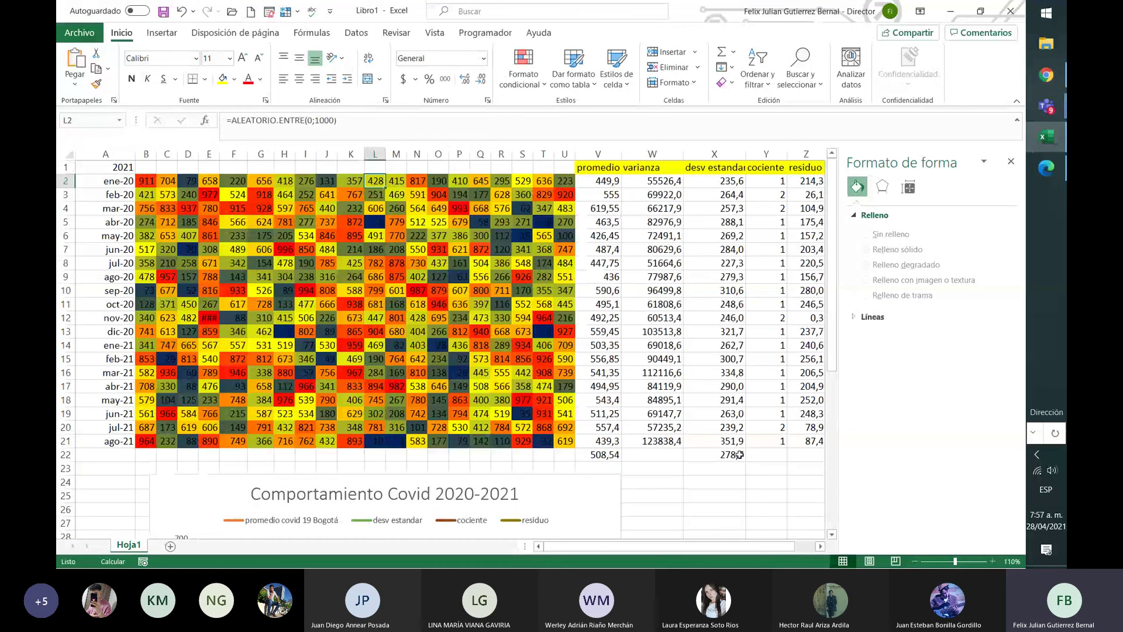
key("Up")
key("Left")
key("Left")
key("Left")
key("Left")
key("Left")
key("Left")
key("Left")
key("Left")
key("Left")
key("Left")
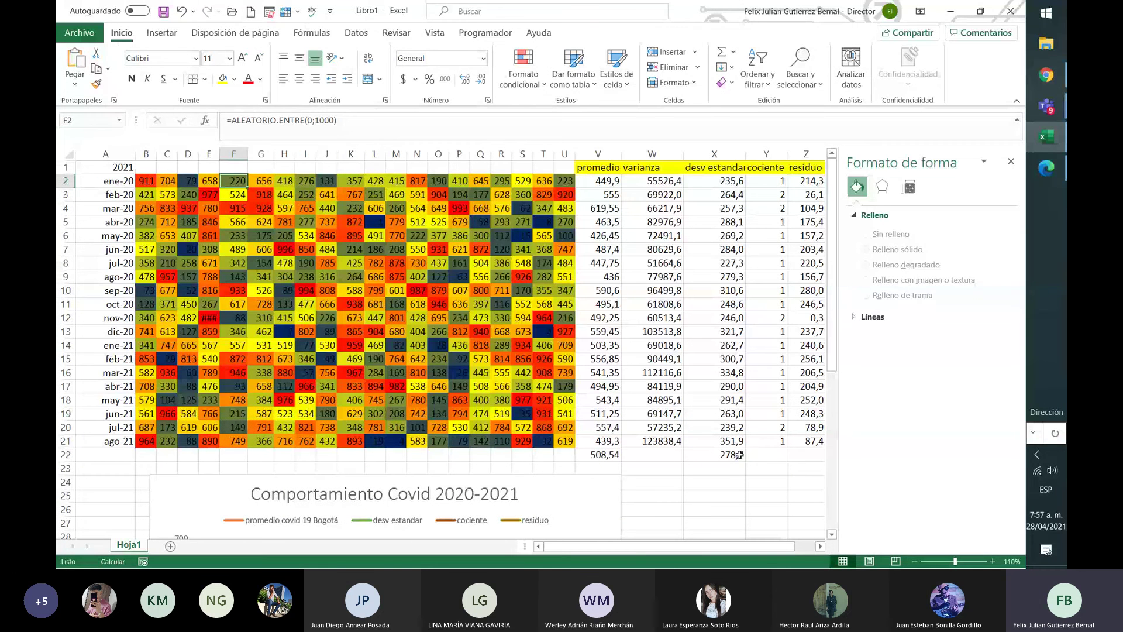
key("Down")
key("Down")
key("Down")
key("Down")
key("Down")
key("Down")
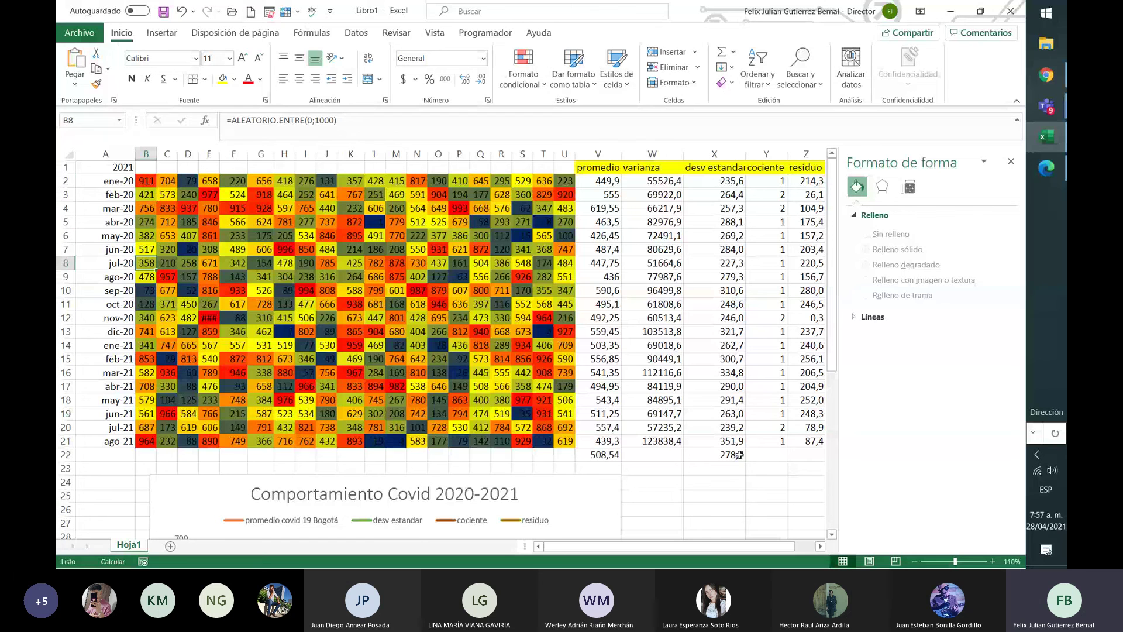
key("Down")
key("Down")
key("Down")
key("Down")
key("Down")
key("Down")
key("Down")
key("Down")
key("Down")
key("Down")
key("Down")
key("Down")
key("Down")
key("Down")
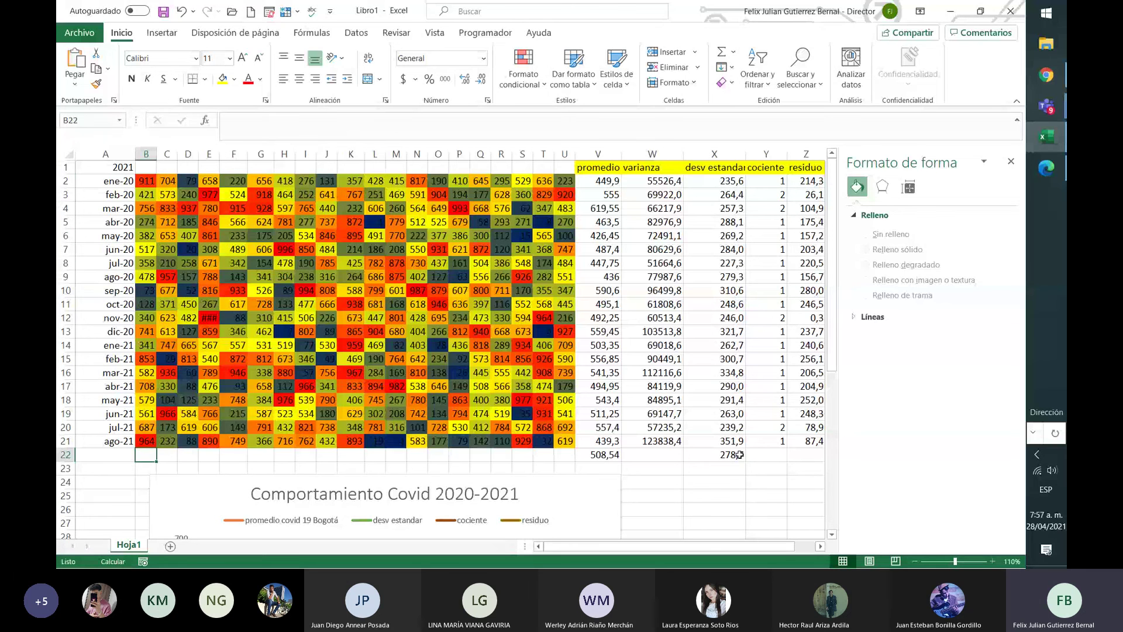
key("Left")
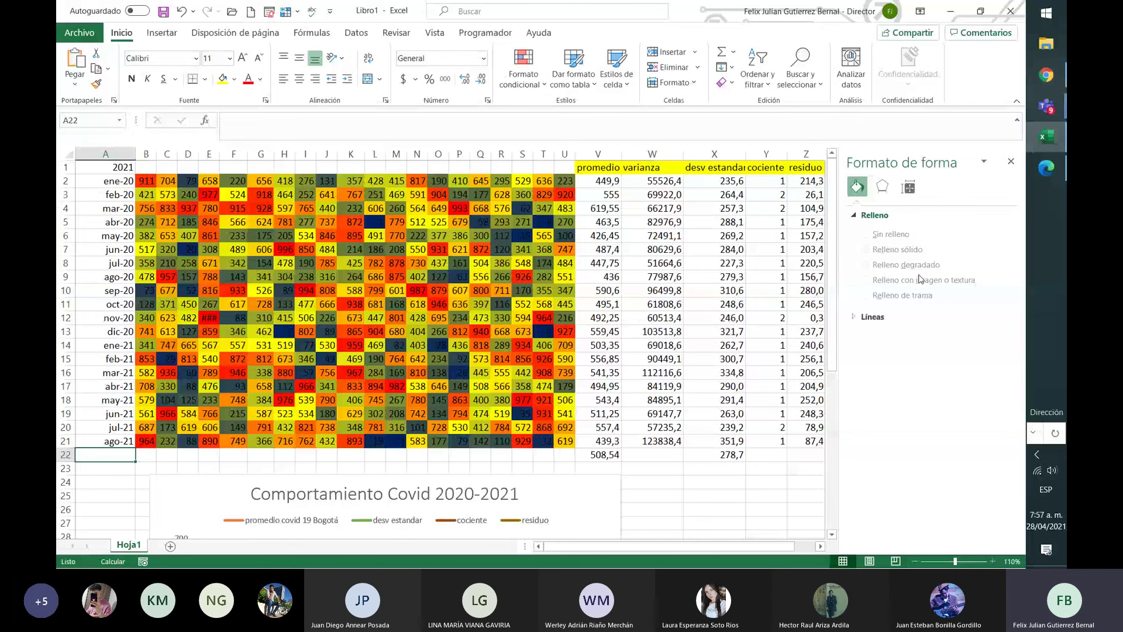
Switch to the ongoing Microsoft Teams meeting window and open its additional meeting actions.
mouse_move(1046, 105)
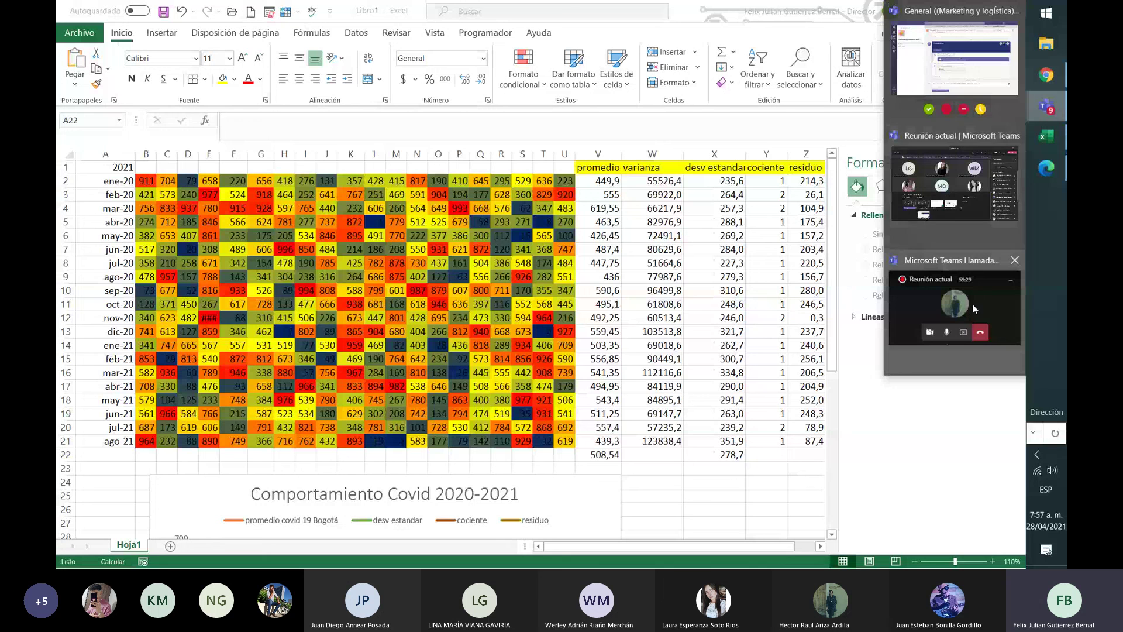
left_click(986, 184)
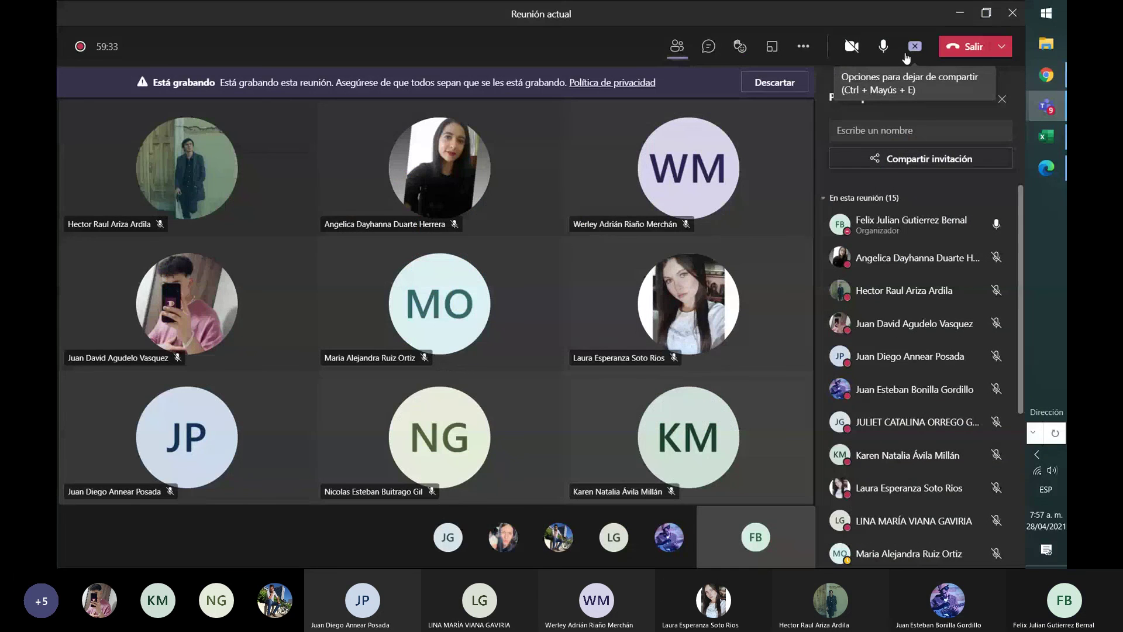
left_click(803, 47)
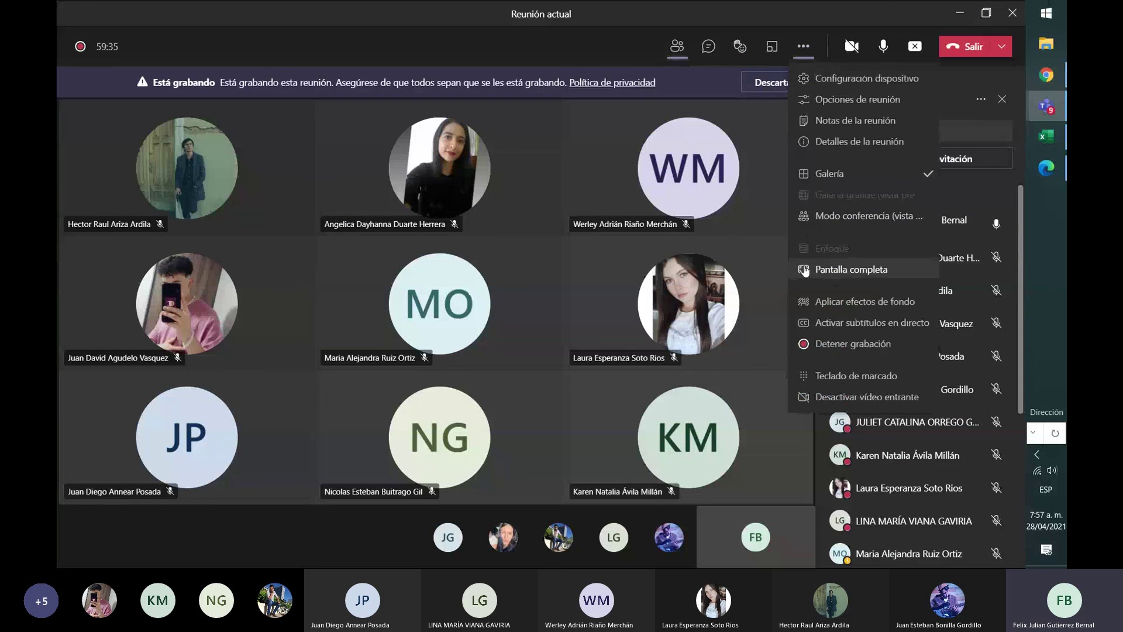